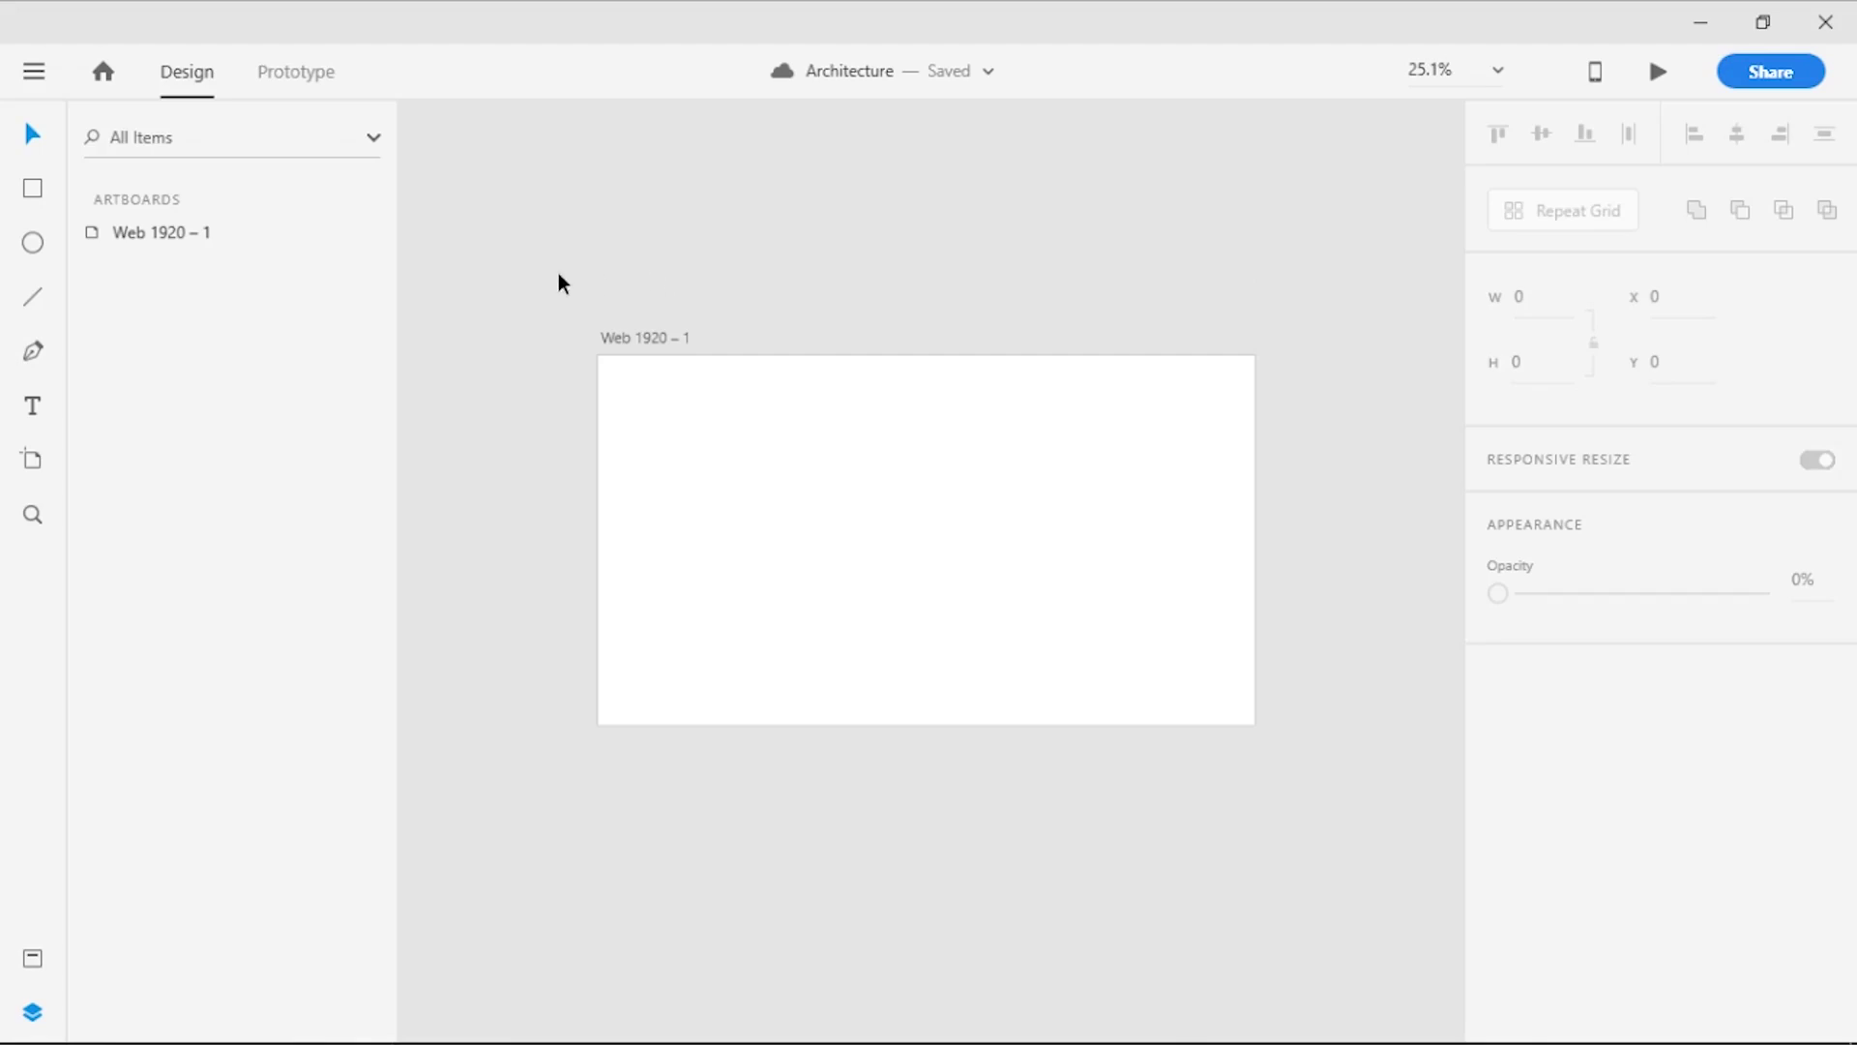
# Rename the Web 1920 – 1 artboard to 'Homepage'
pyautogui.click(638, 344)
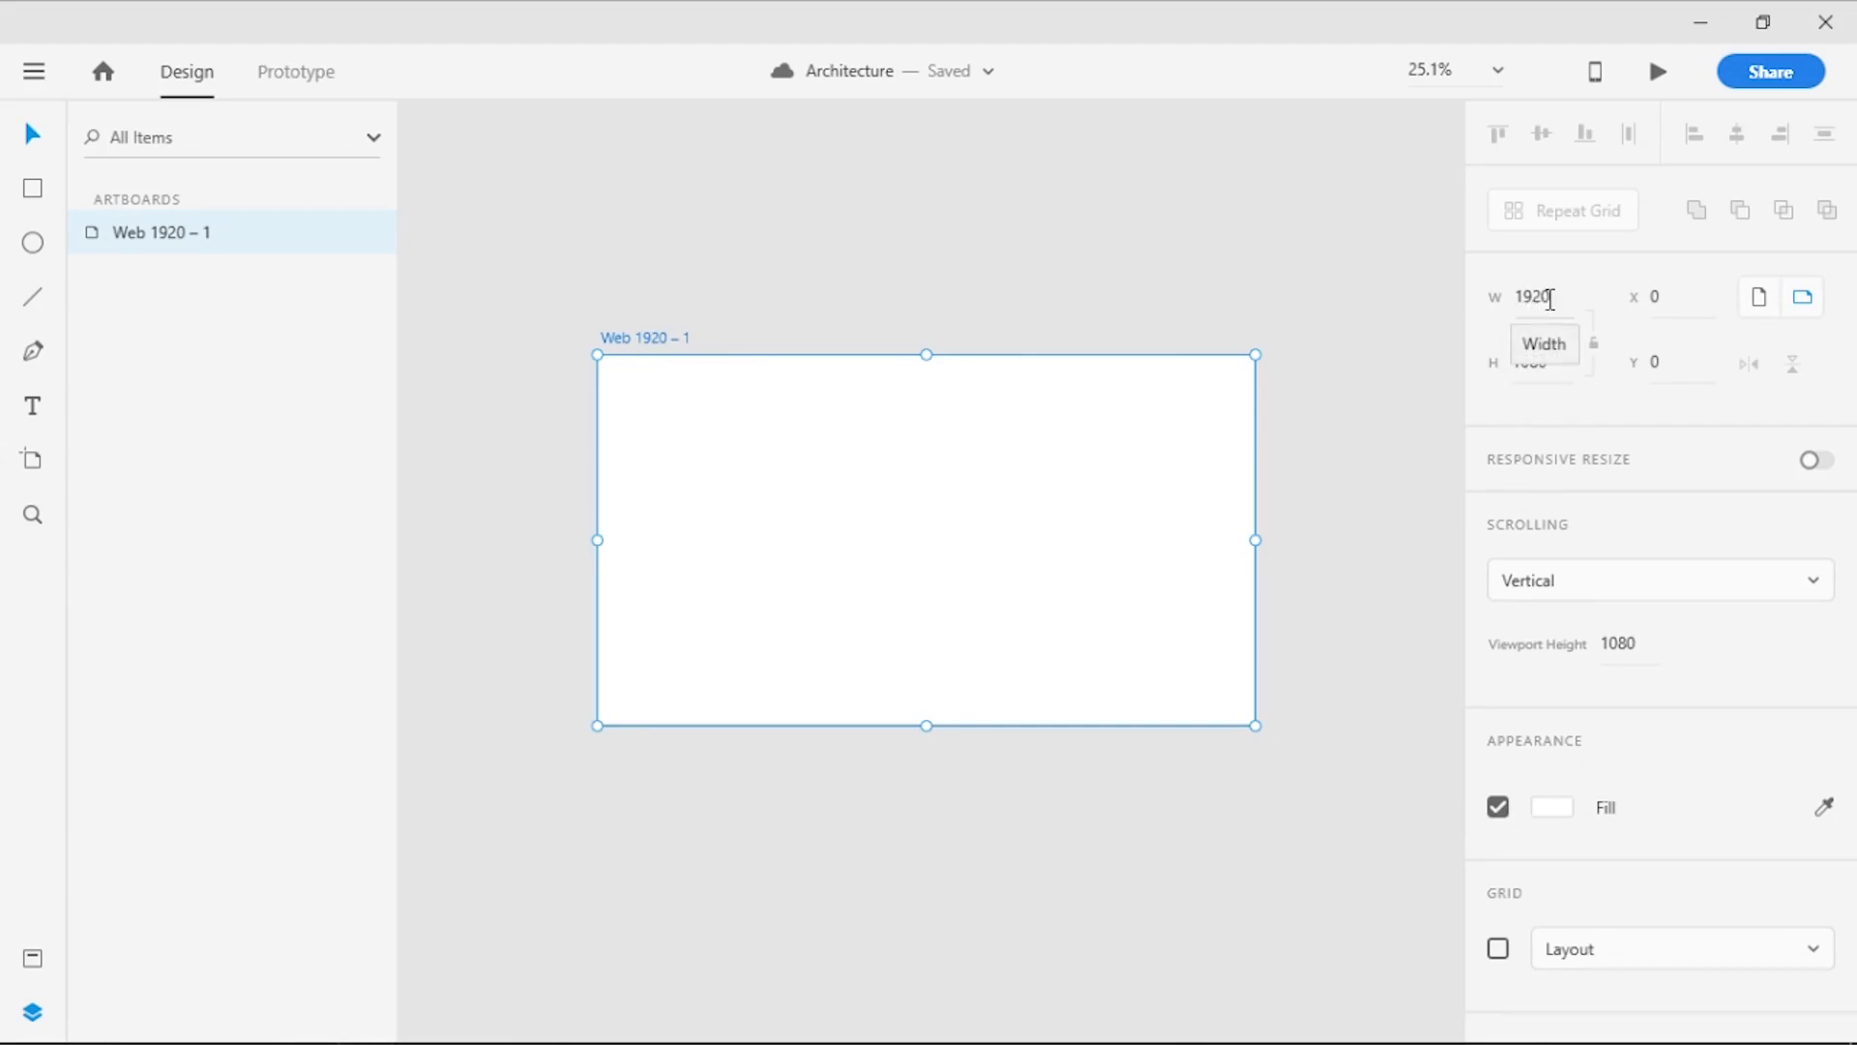
pyautogui.click(1268, 290)
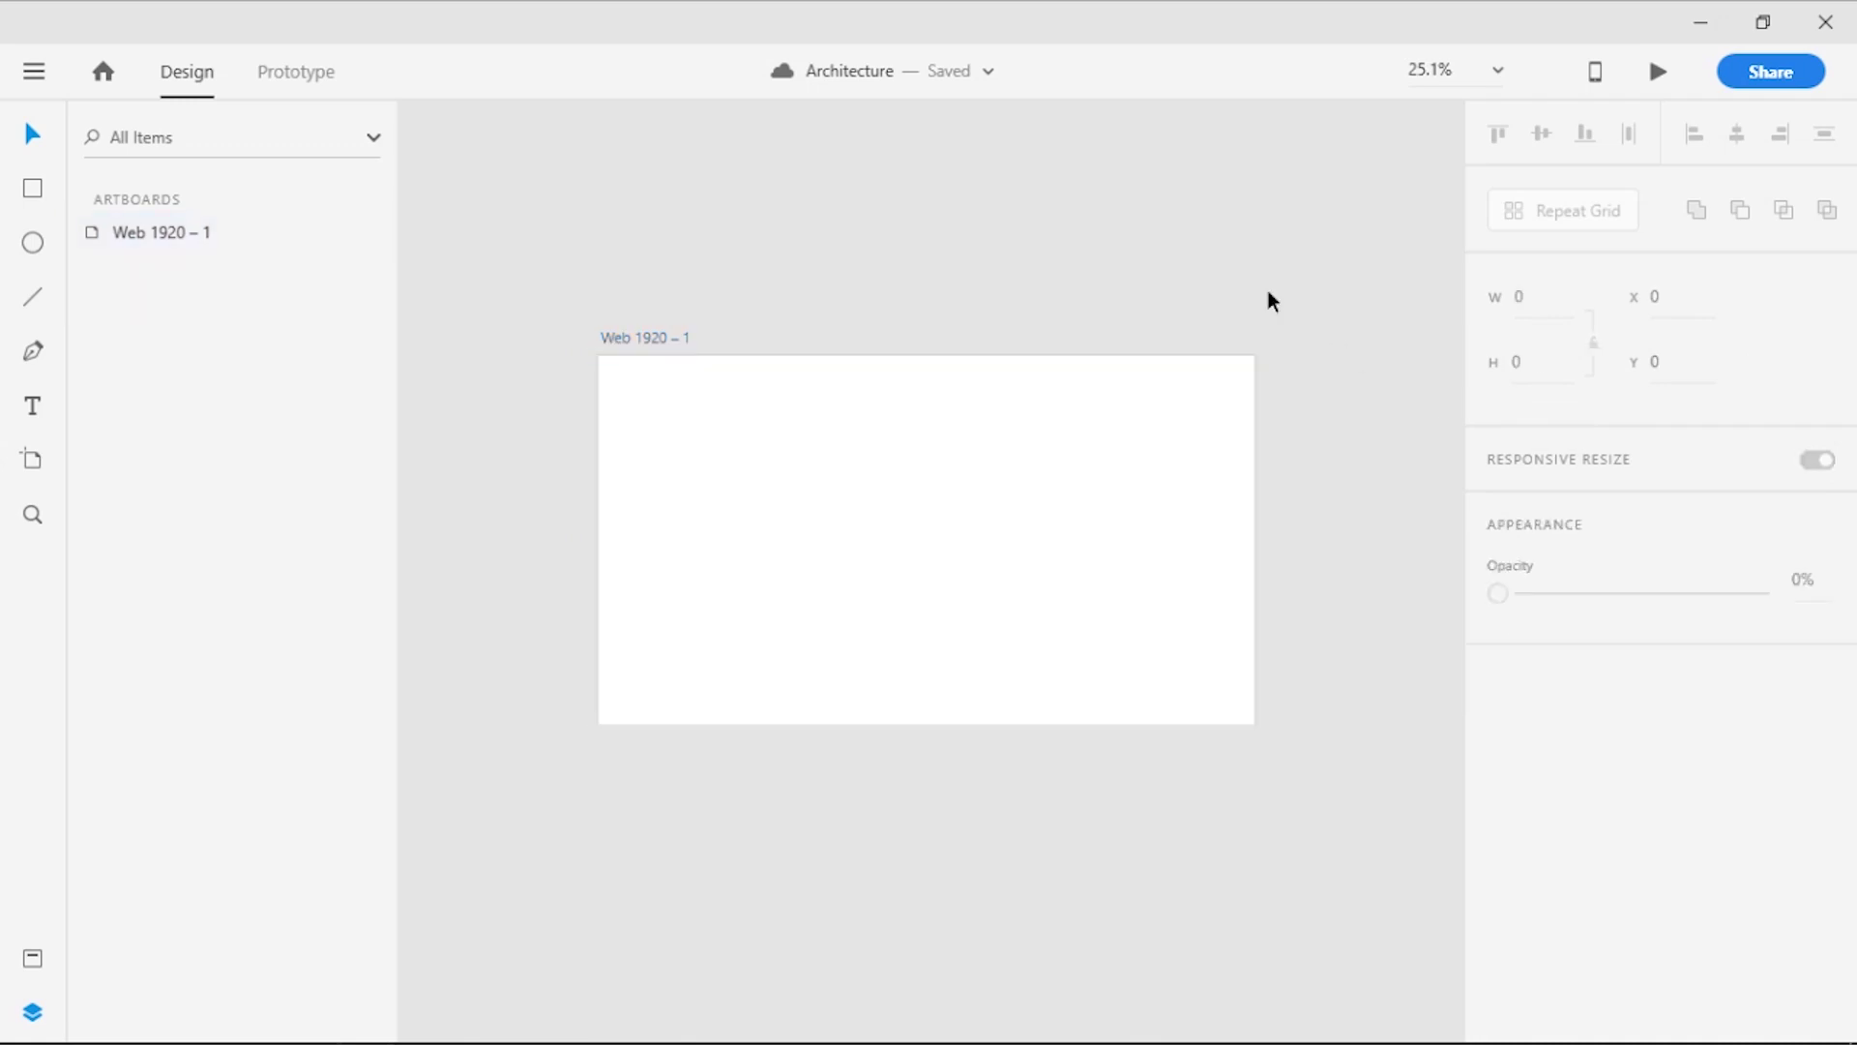
pyautogui.doubleClick(628, 336)
pyautogui.write('Ho')
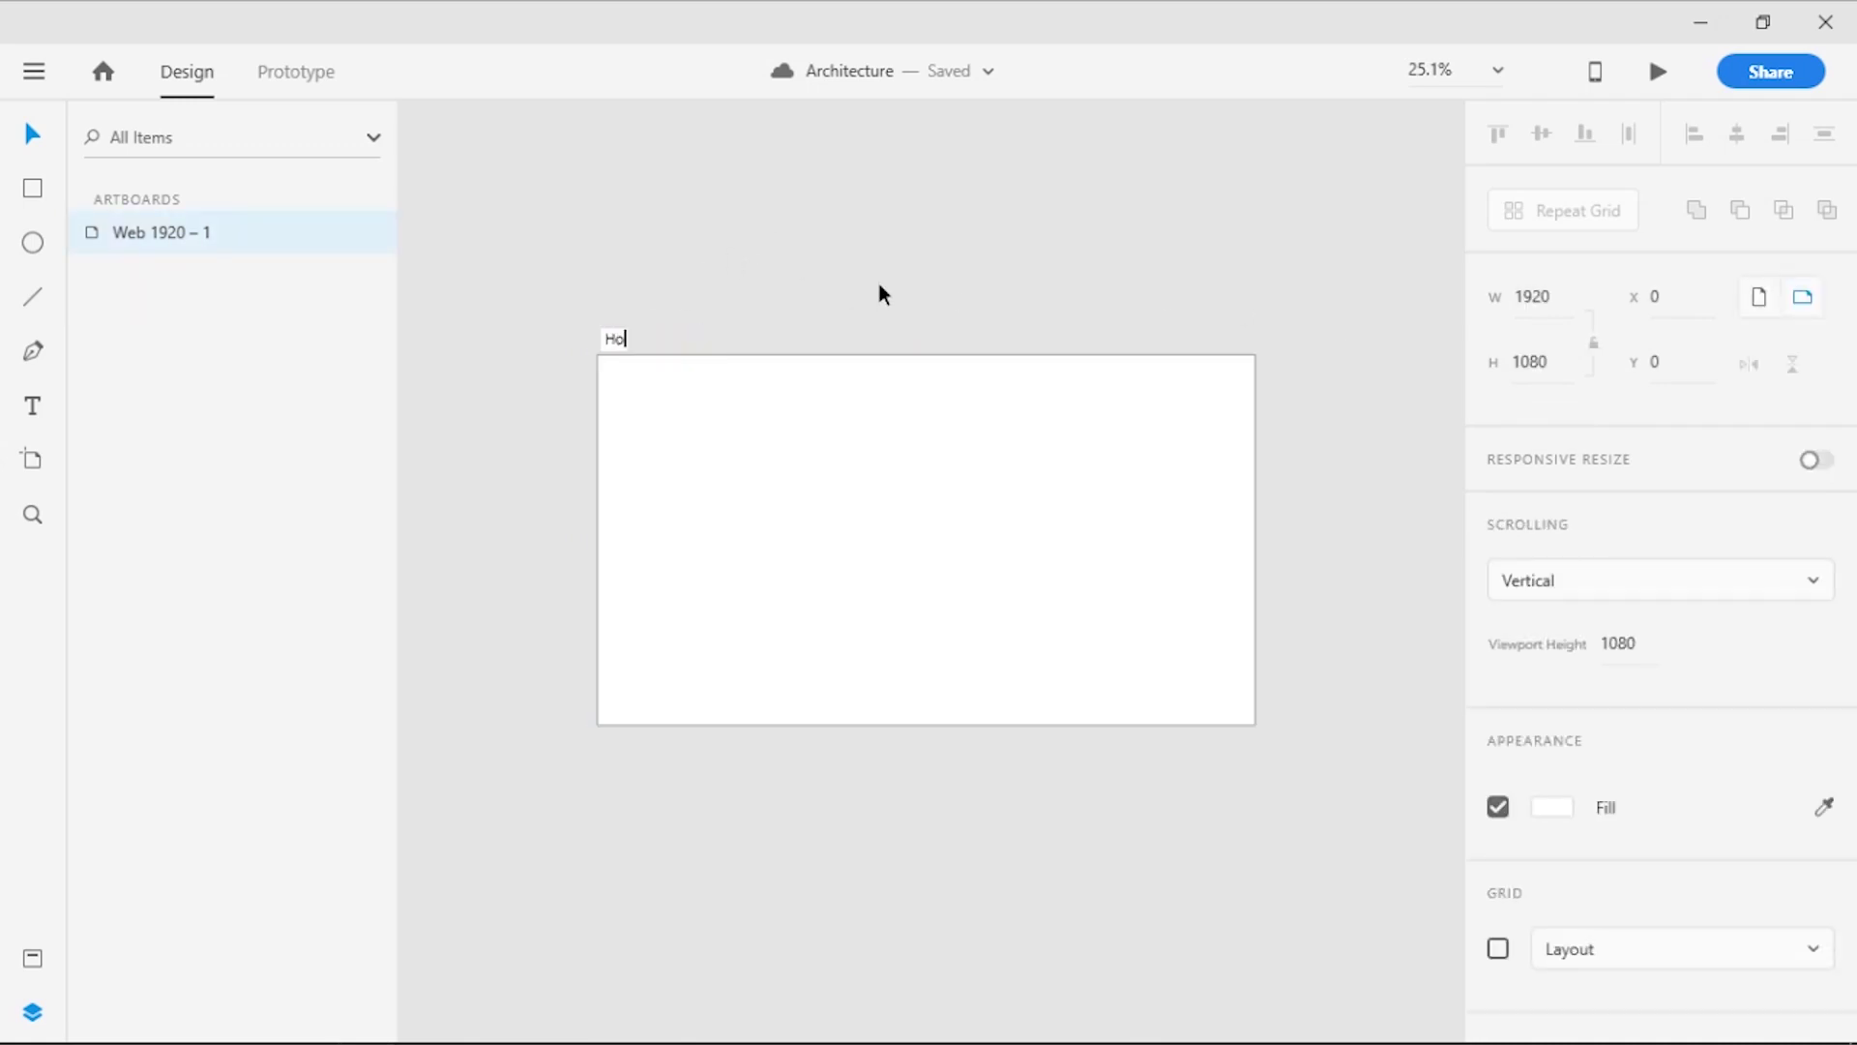
pyautogui.write('mepage')
pyautogui.press('Return')
pyautogui.click(879, 287)
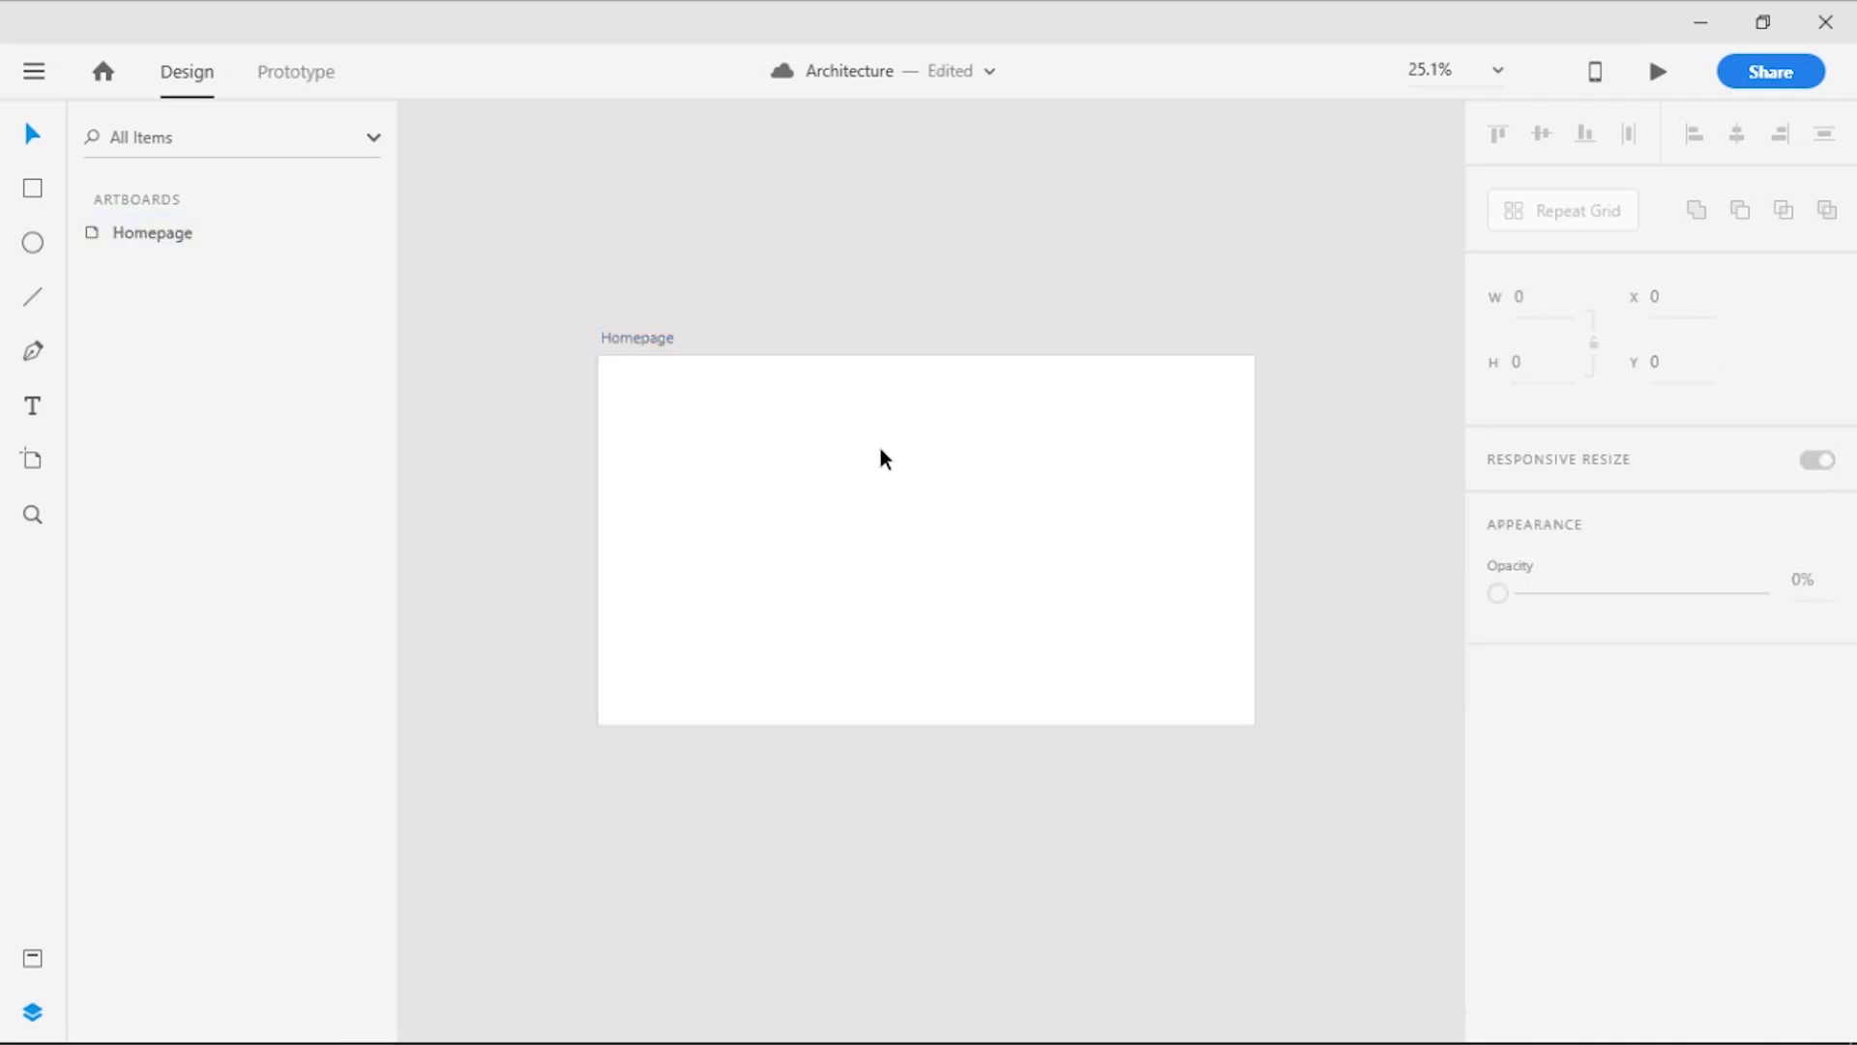
pyautogui.scroll(2, 896, 765)
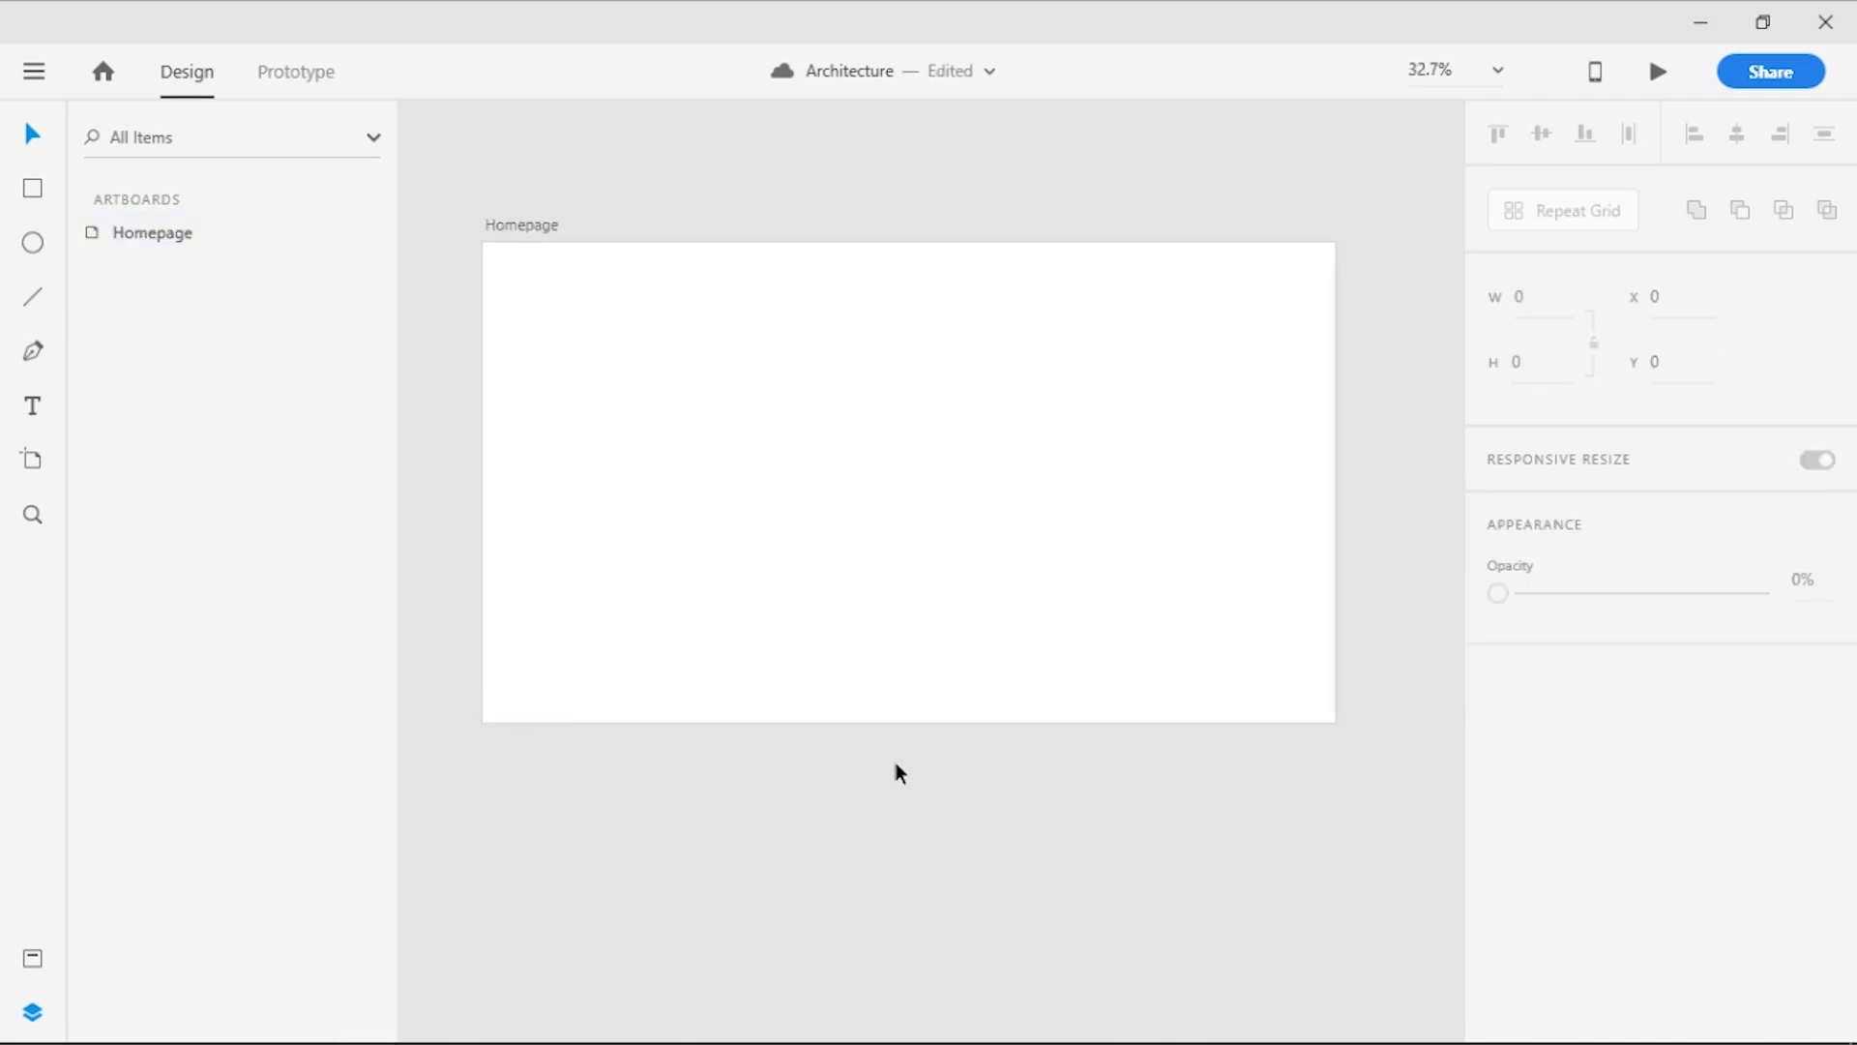
# Draw a full-artboard rectangle with no border and a #000000 fill
pyautogui.click(34, 192)
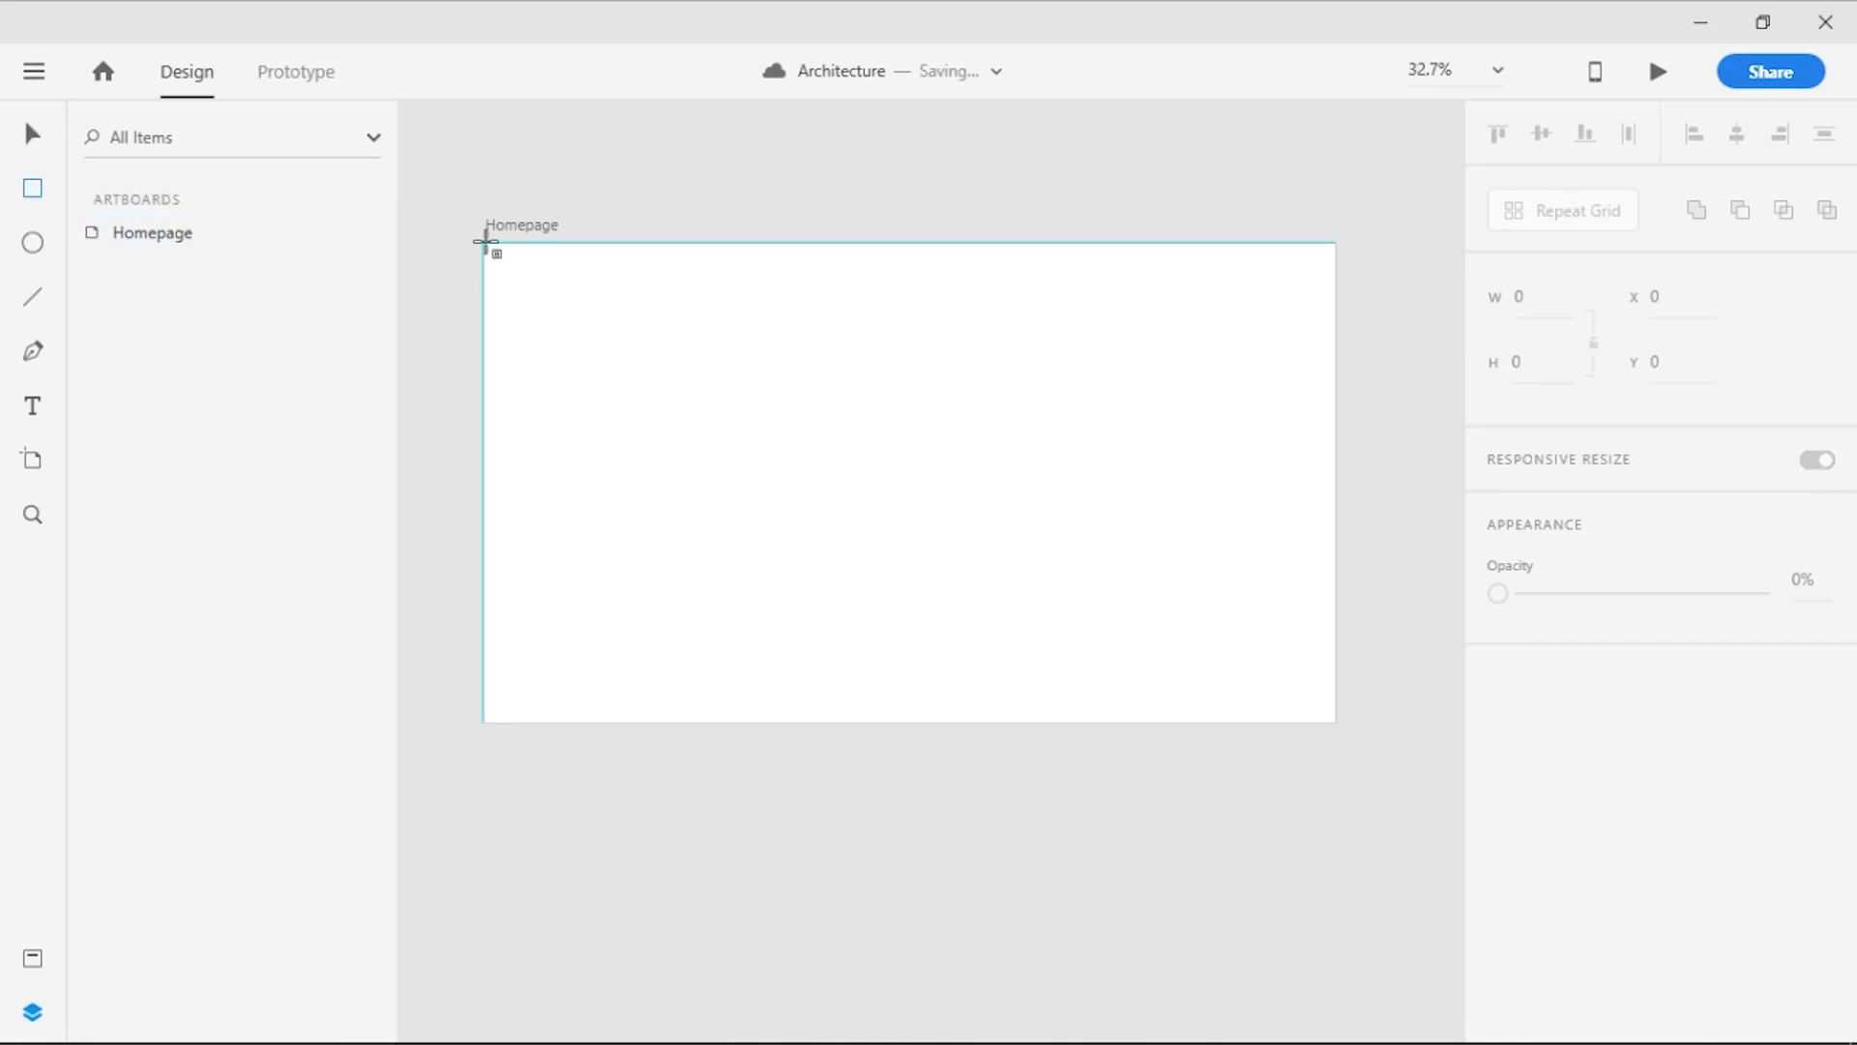
pyautogui.moveTo(487, 247); pyautogui.dragTo(1319, 712)
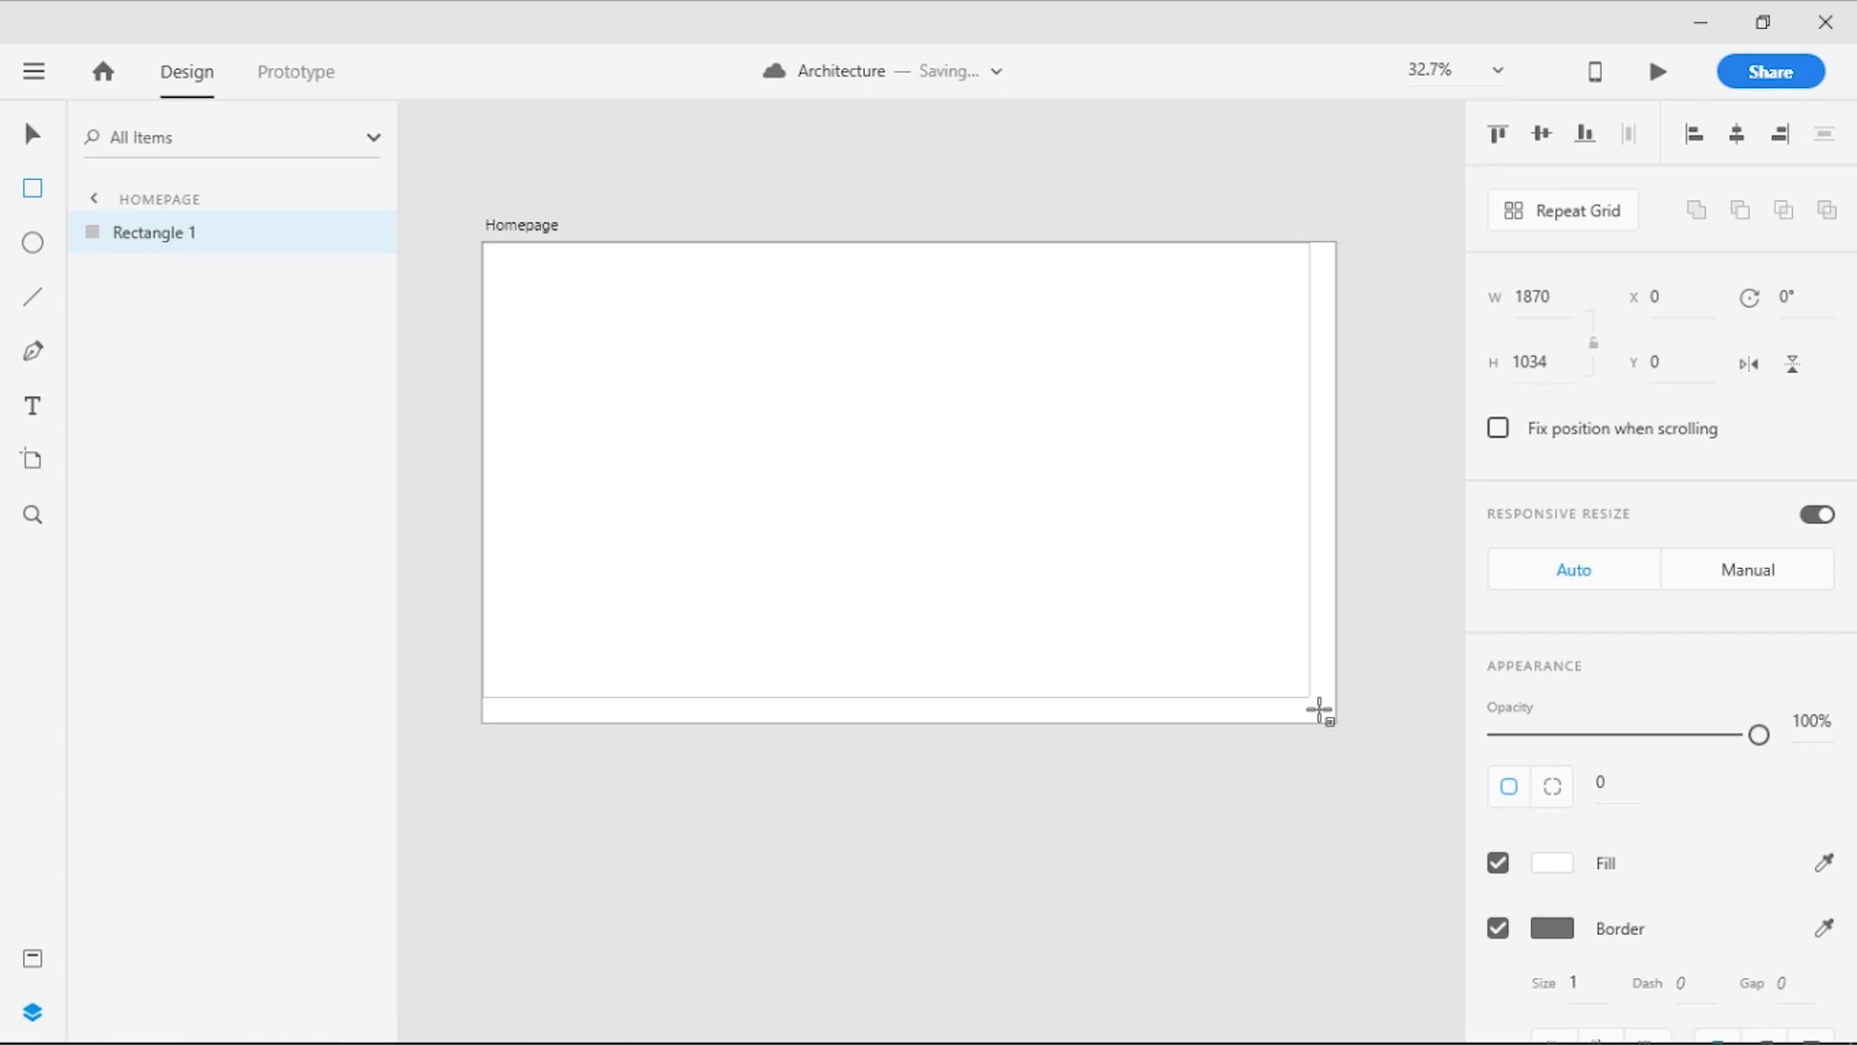
pyautogui.moveTo(1319, 711); pyautogui.dragTo(1336, 723)
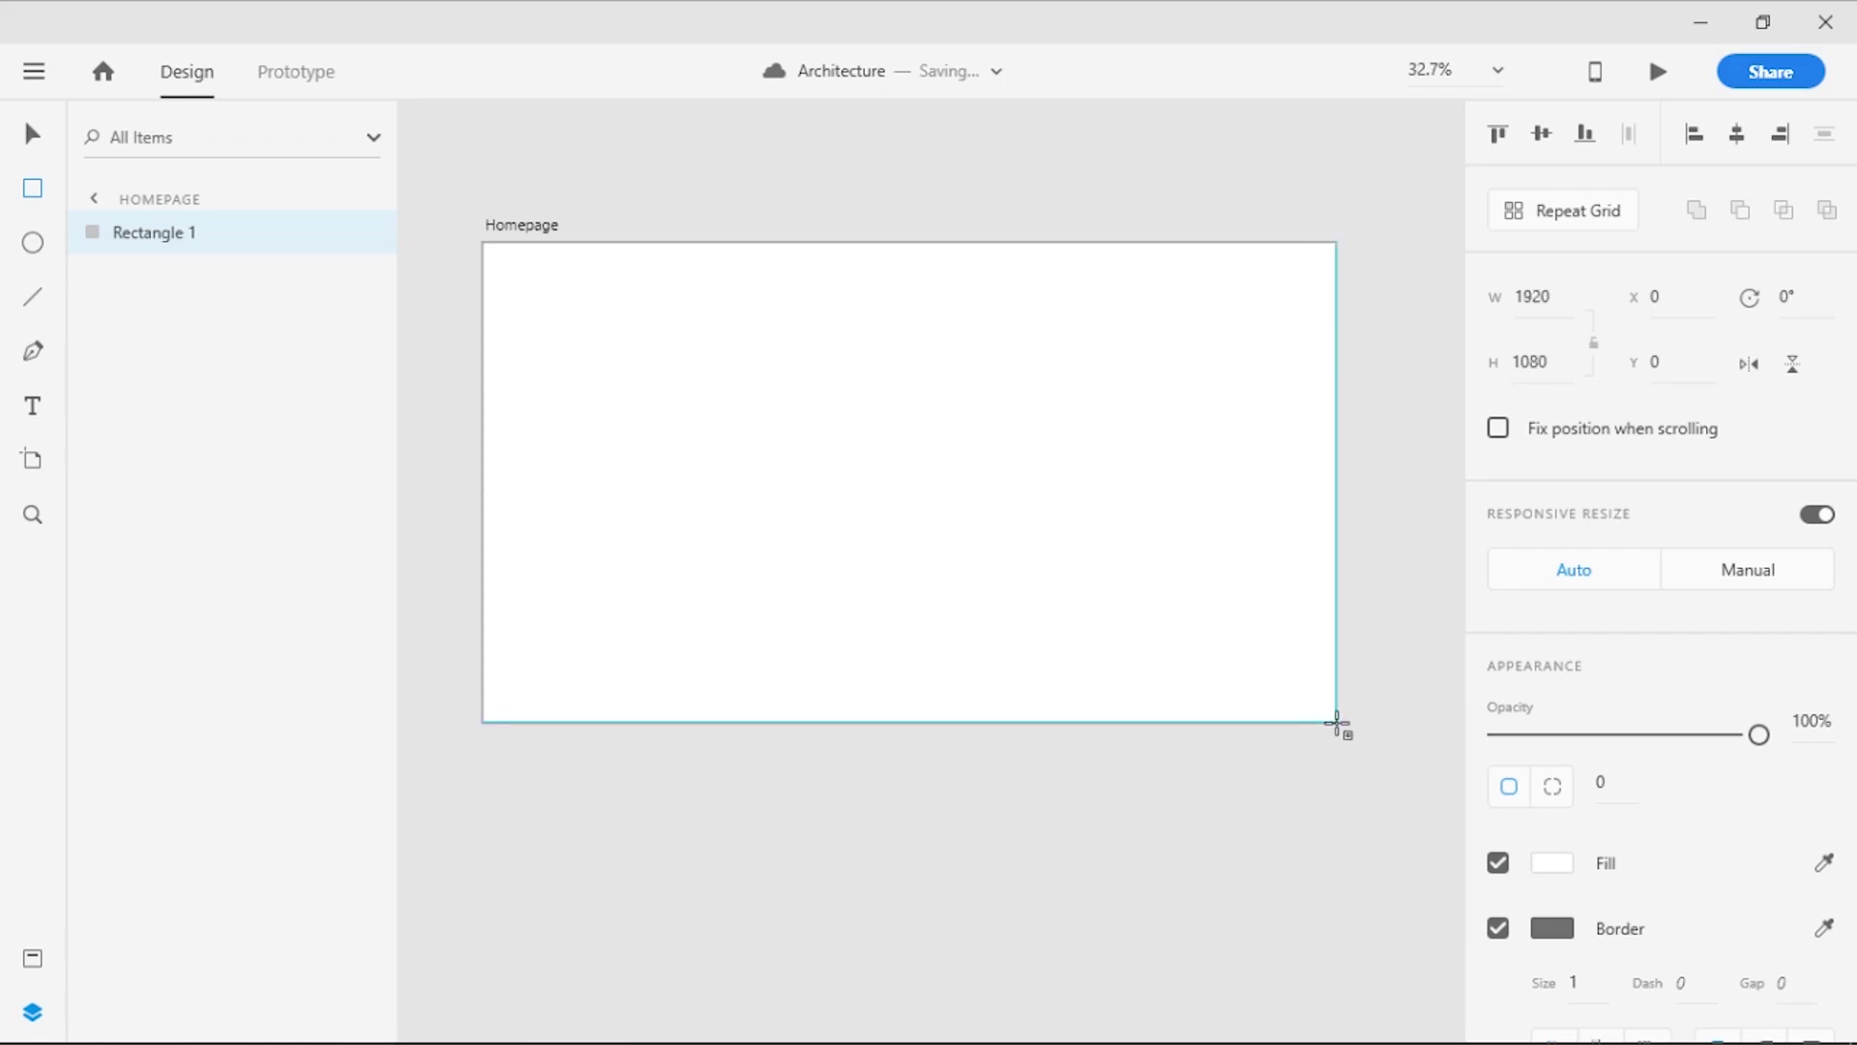
pyautogui.click(1497, 929)
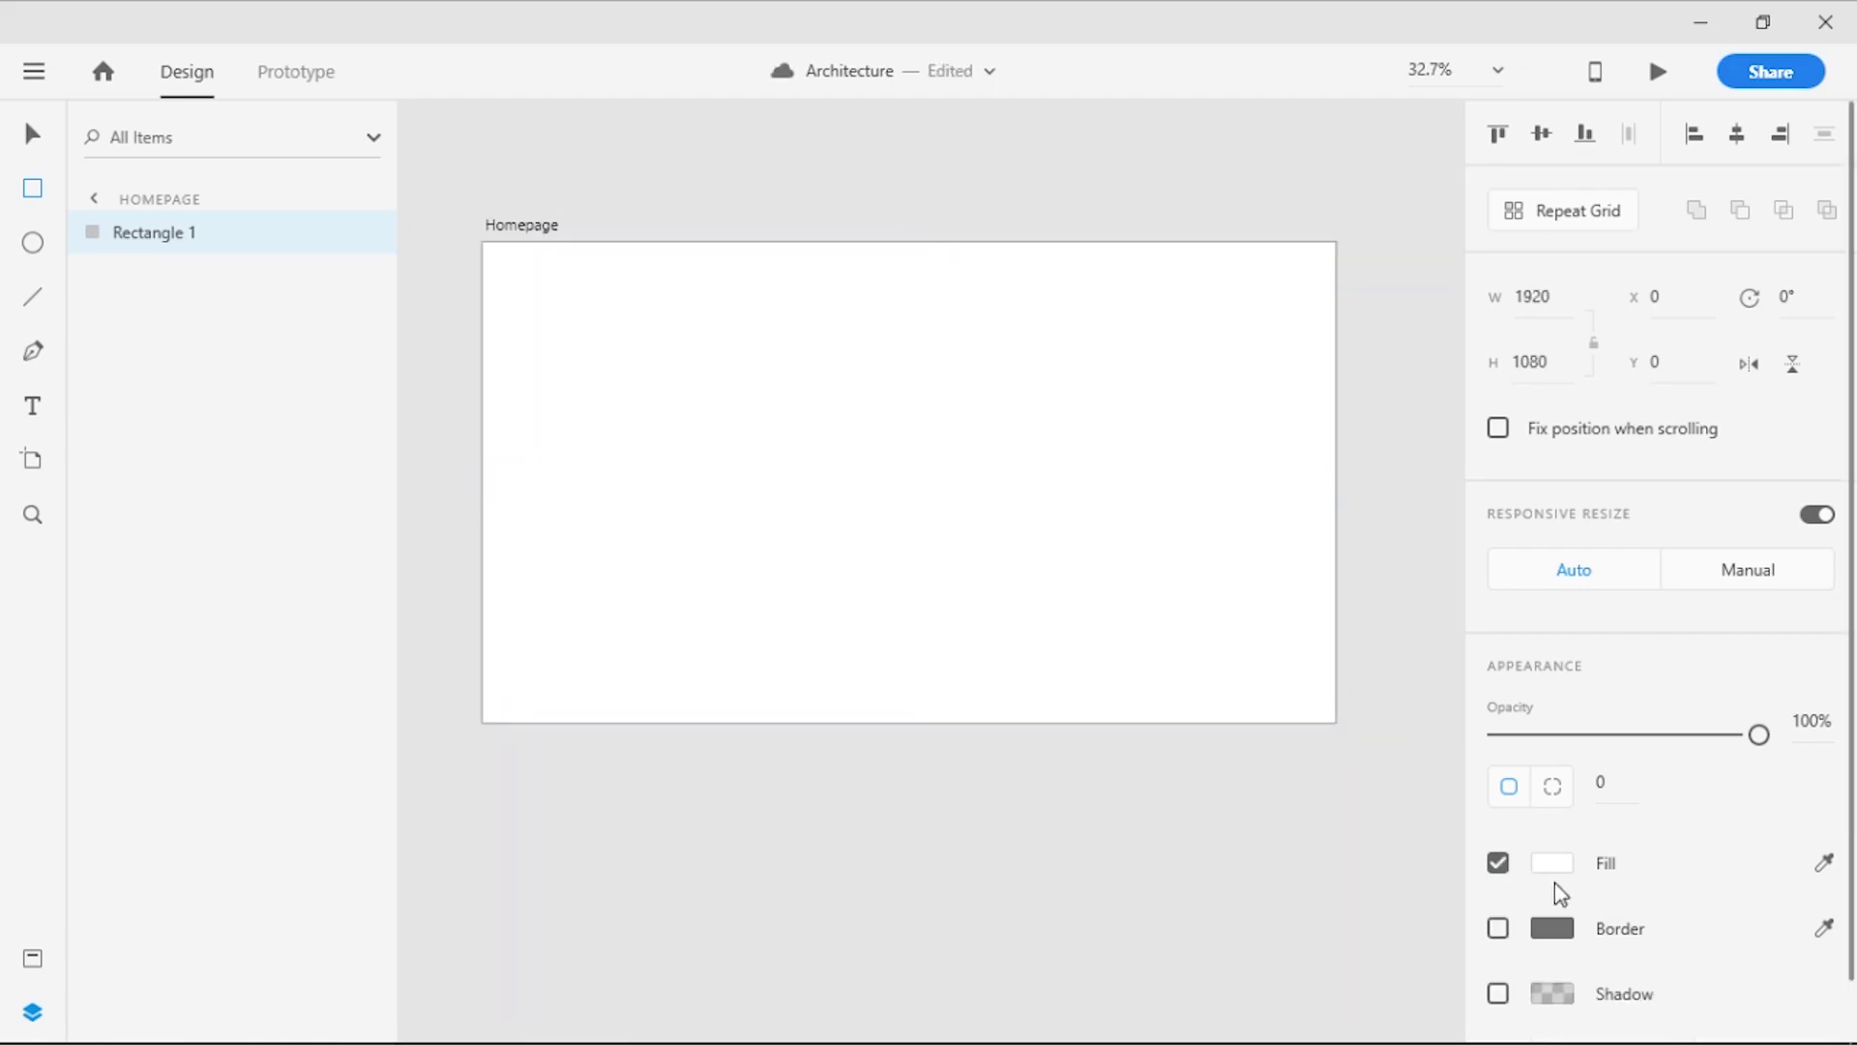
pyautogui.click(1554, 862)
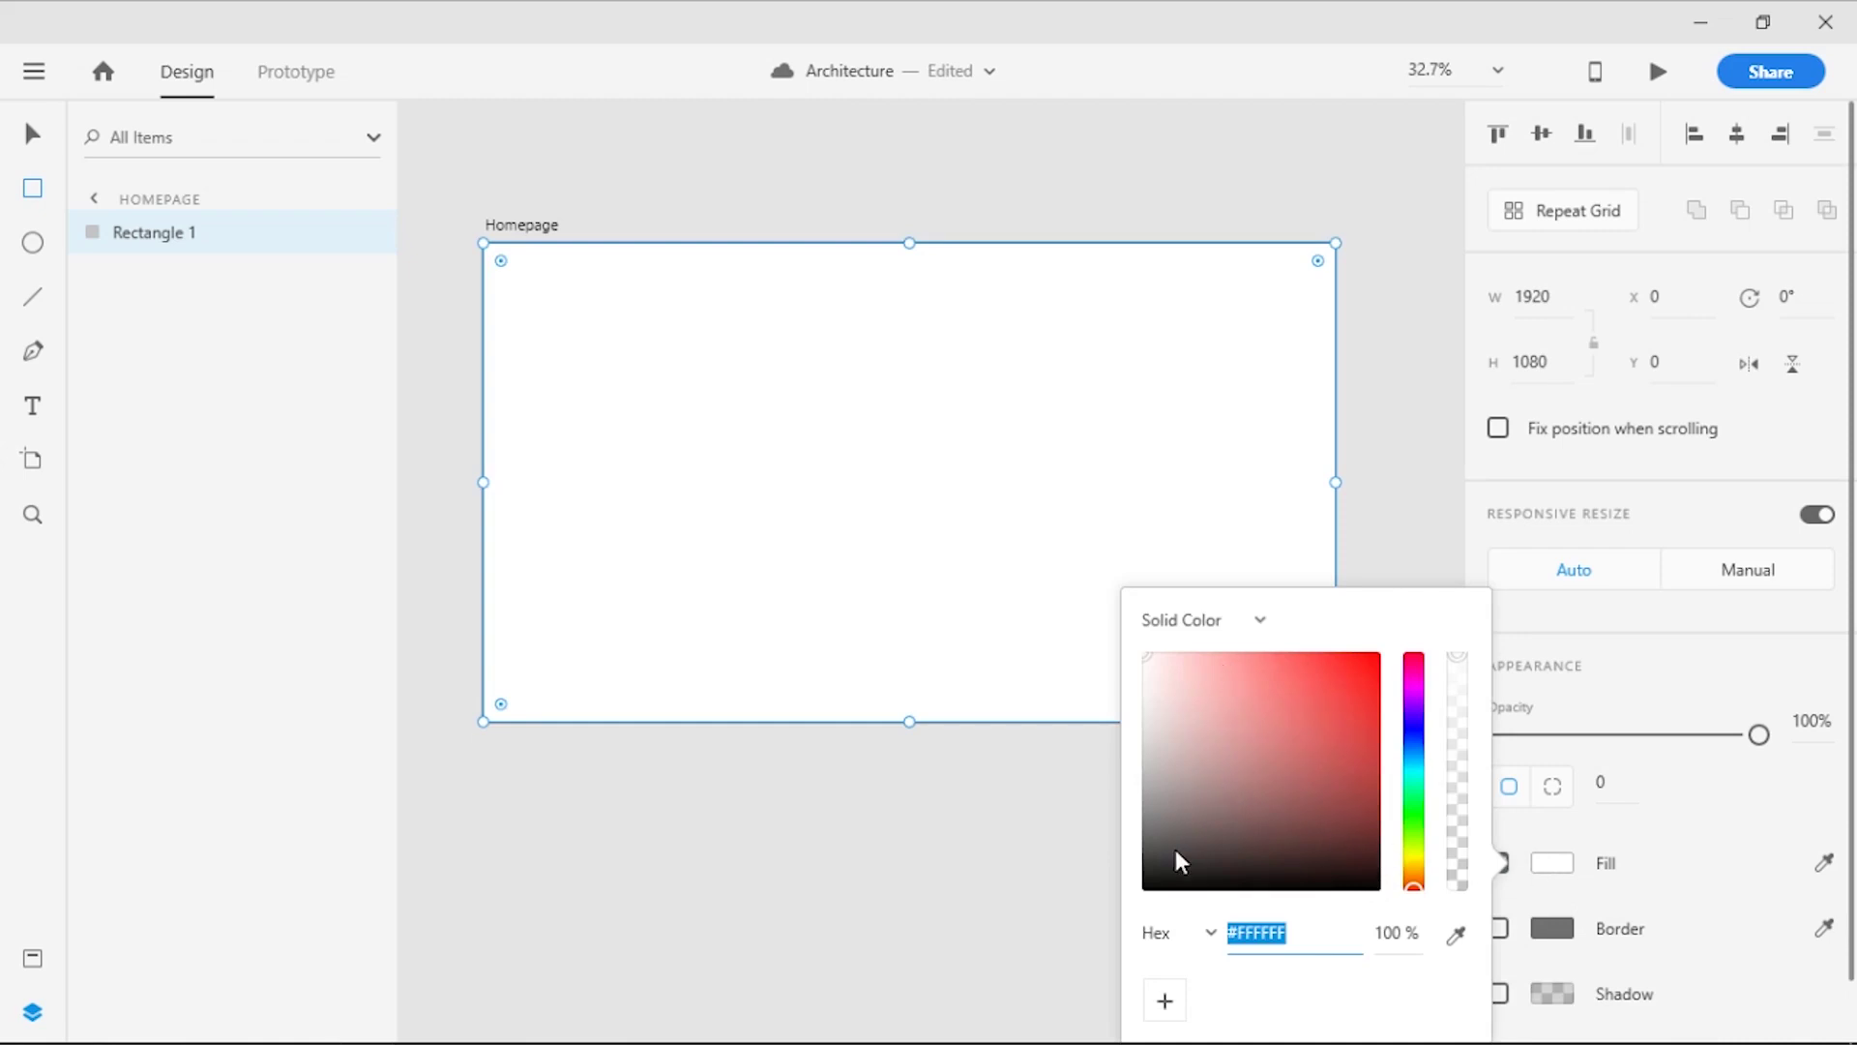
pyautogui.moveTo(1177, 852); pyautogui.dragTo(1140, 903)
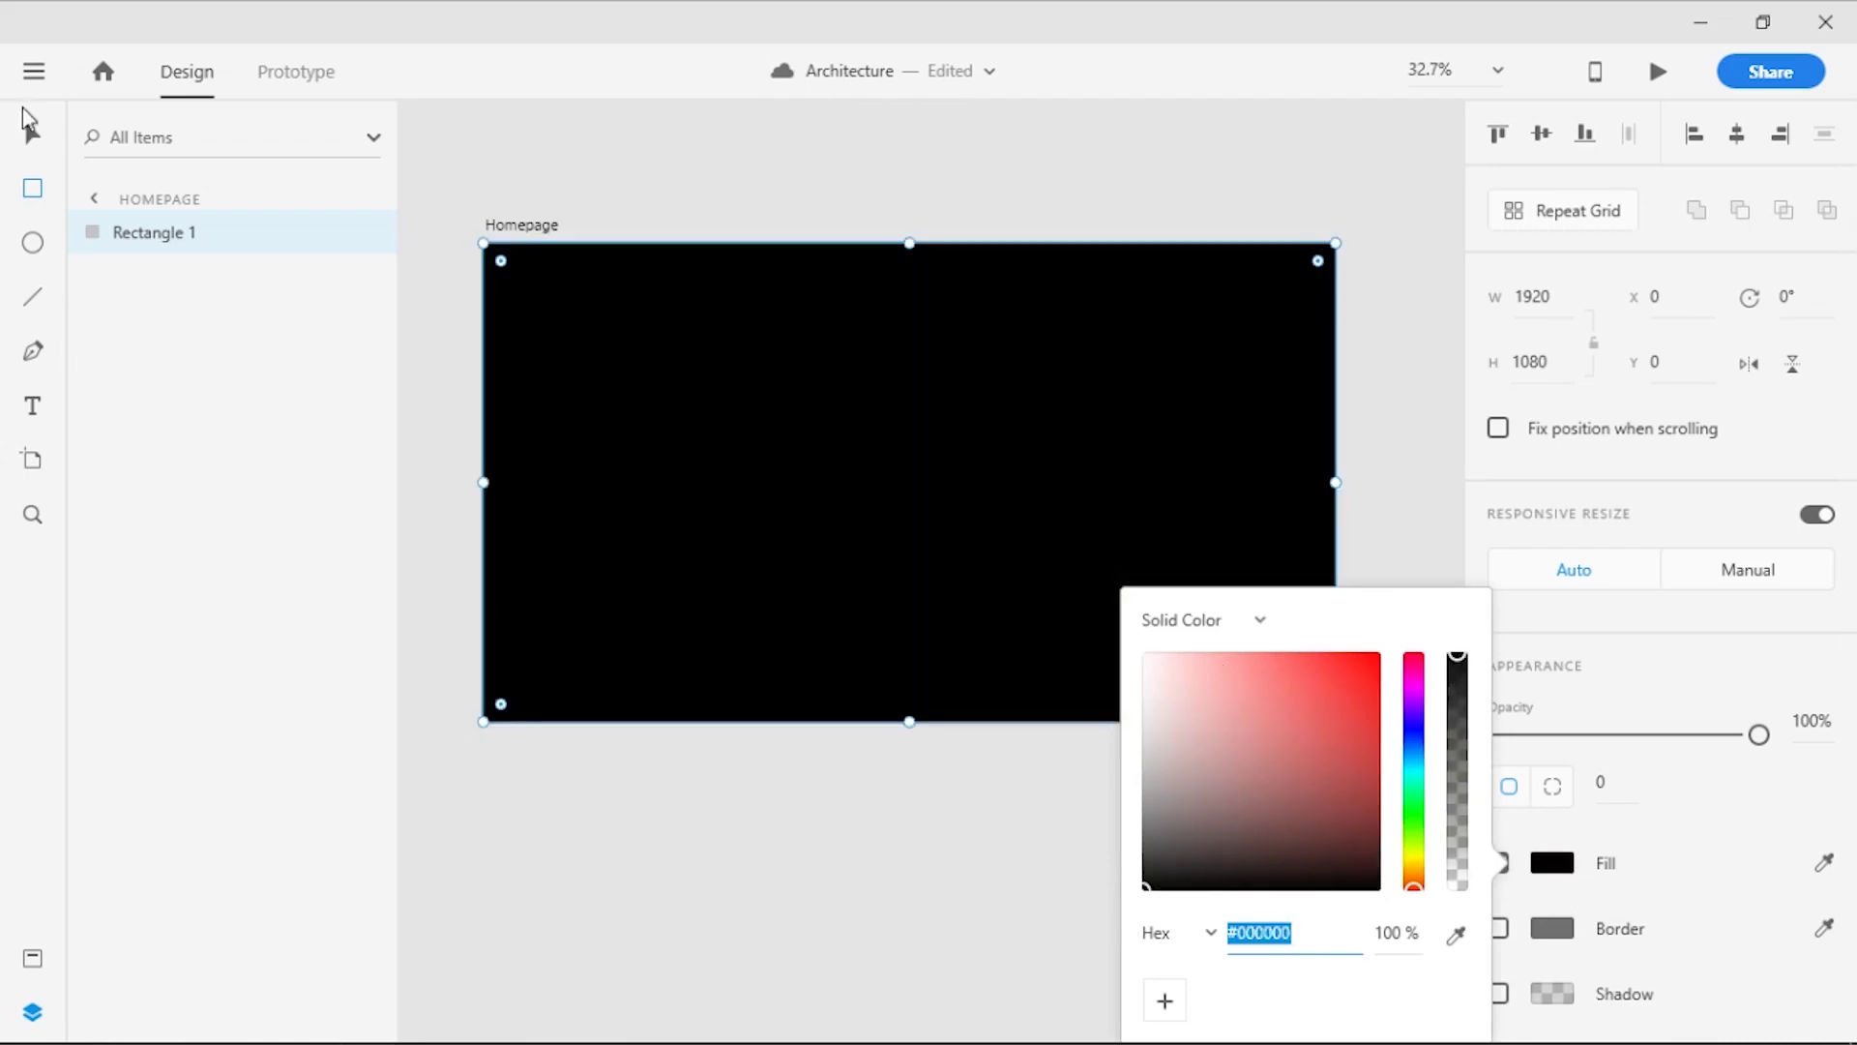
pyautogui.click(29, 129)
# Drag the lakeside house photo from the img folder into XD
pyautogui.click(870, 175)
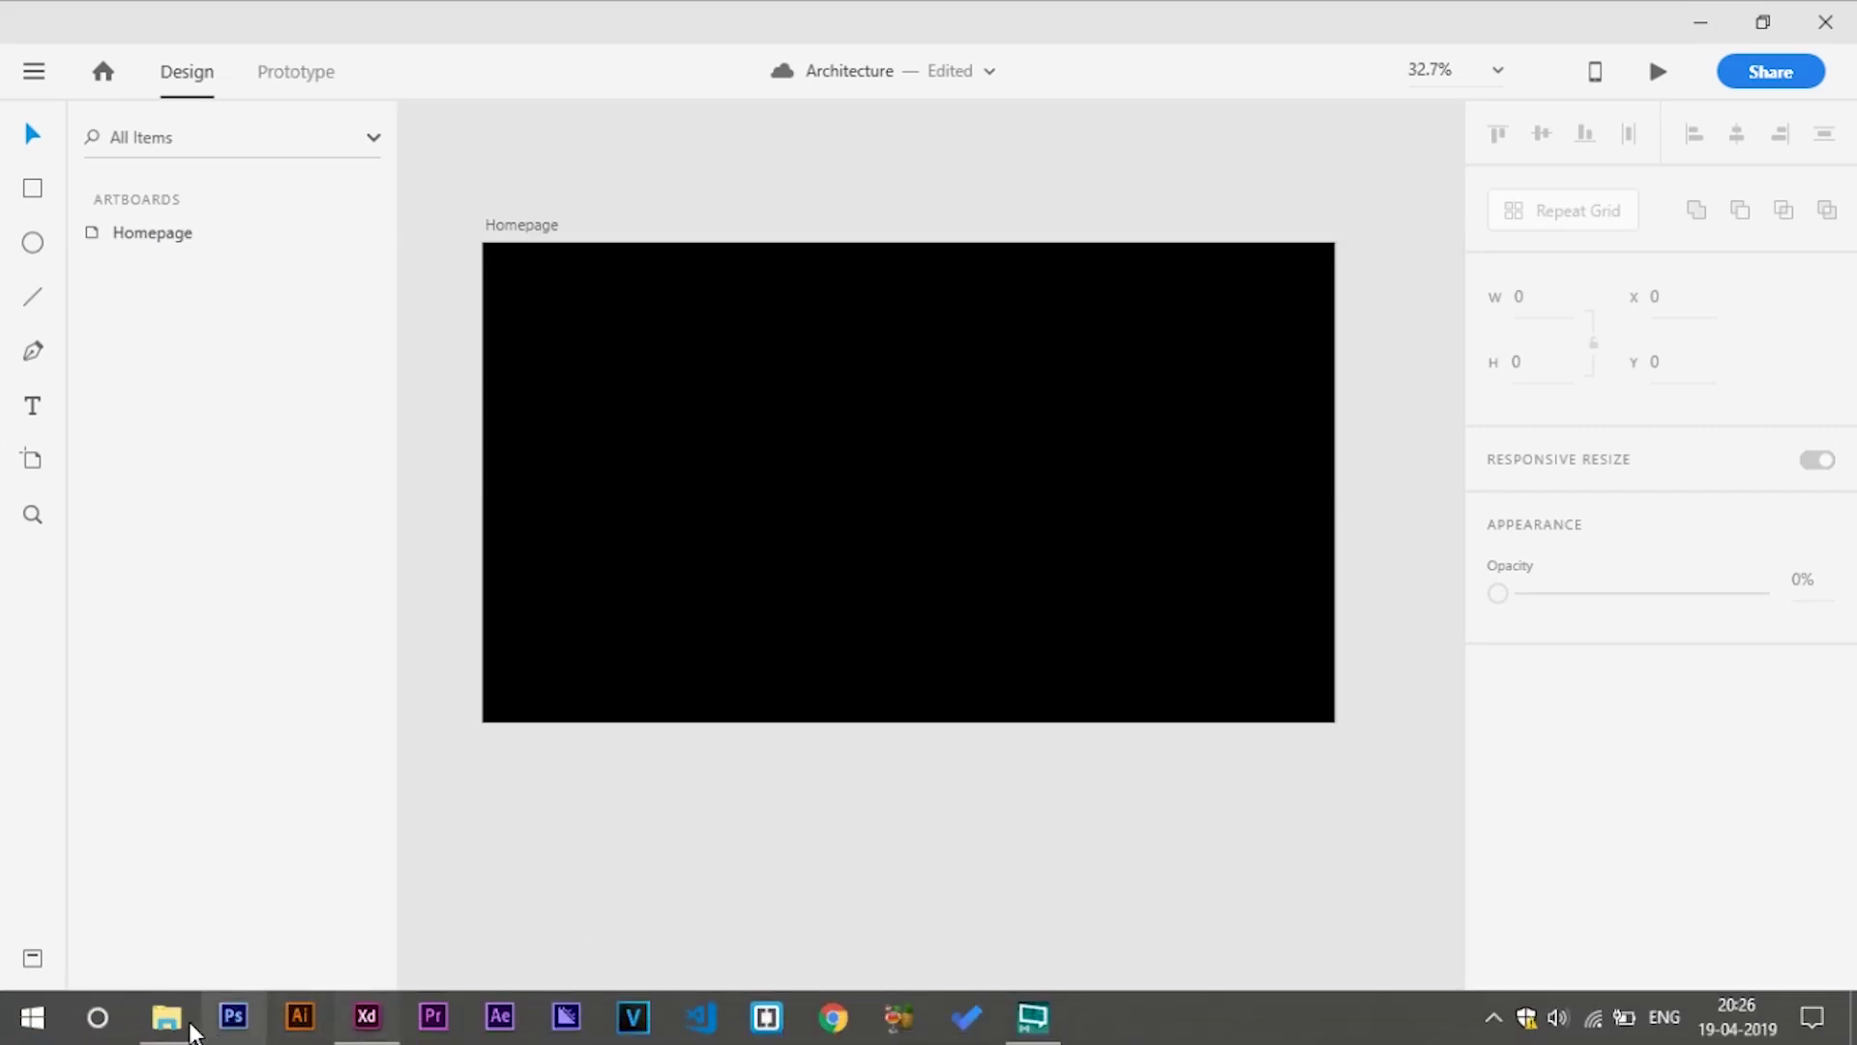
pyautogui.click(167, 1019)
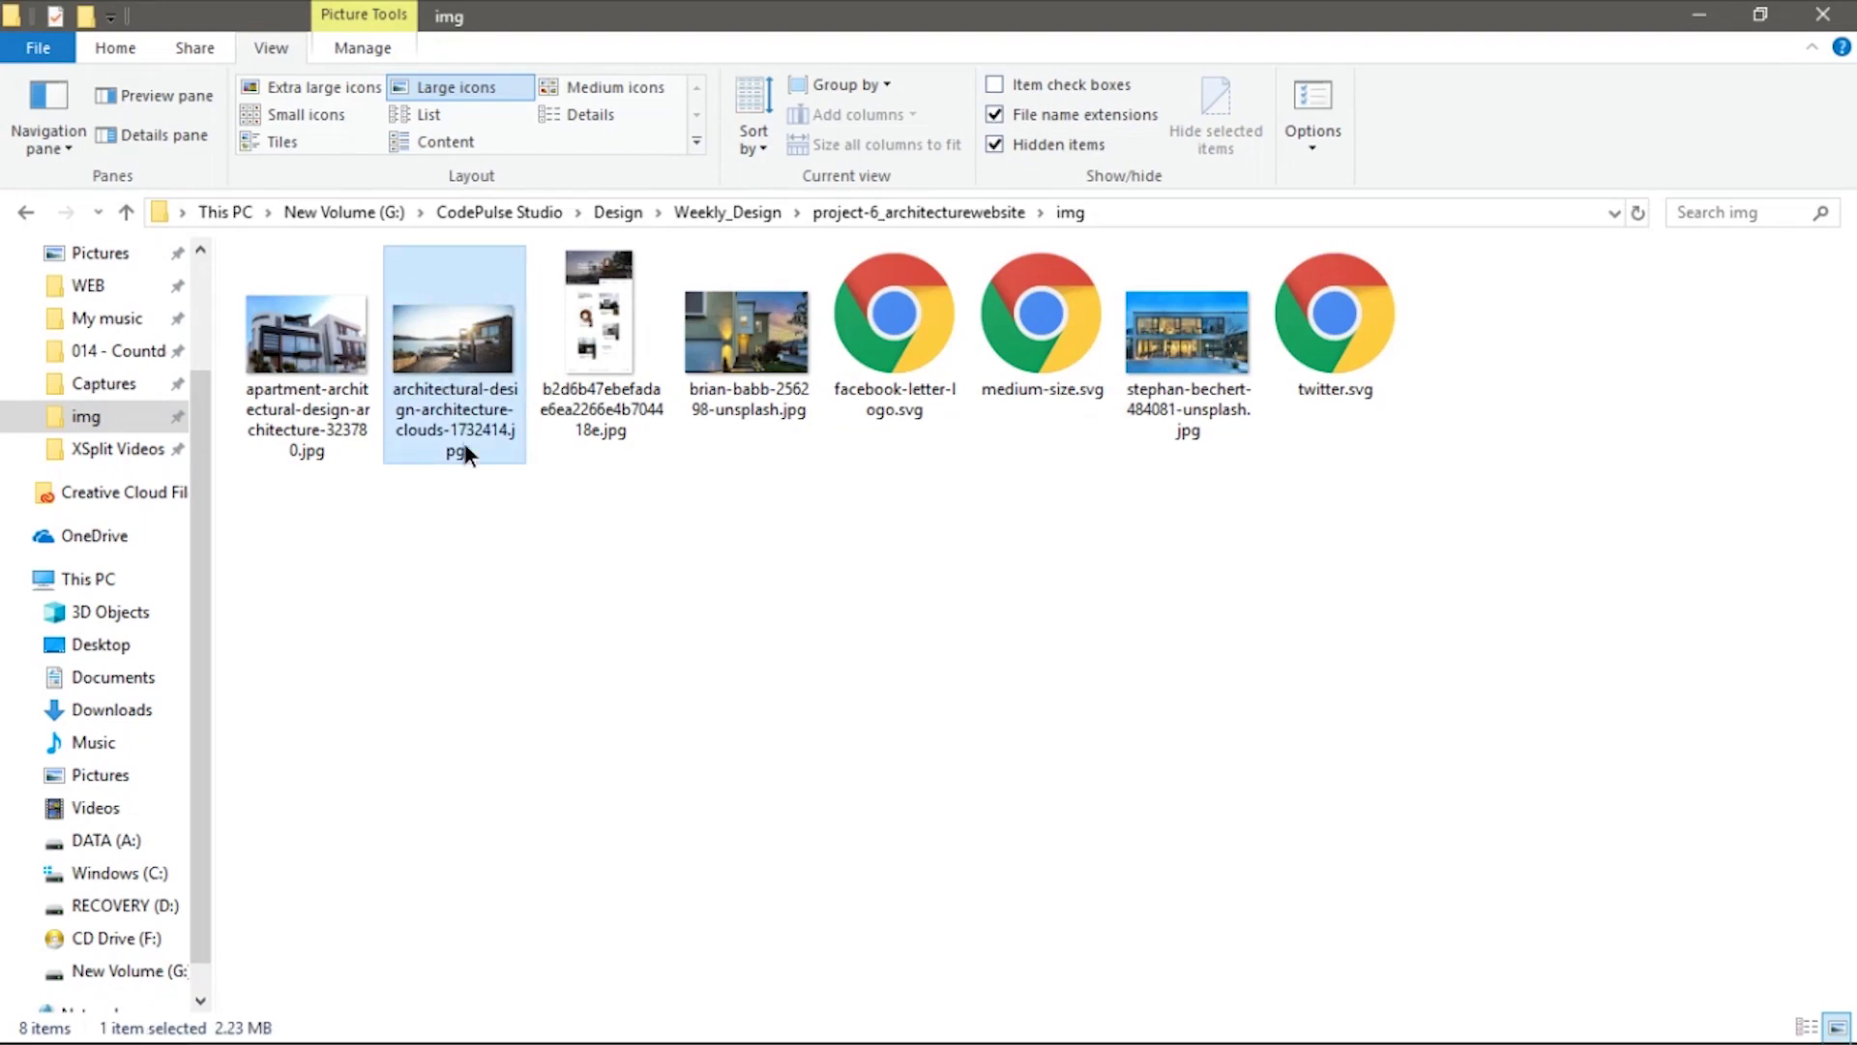
pyautogui.moveTo(461, 443)
pyautogui.mouseDown()
pyautogui.moveTo(425, 972)
pyautogui.moveTo(353, 1021)
pyautogui.mouseUp()
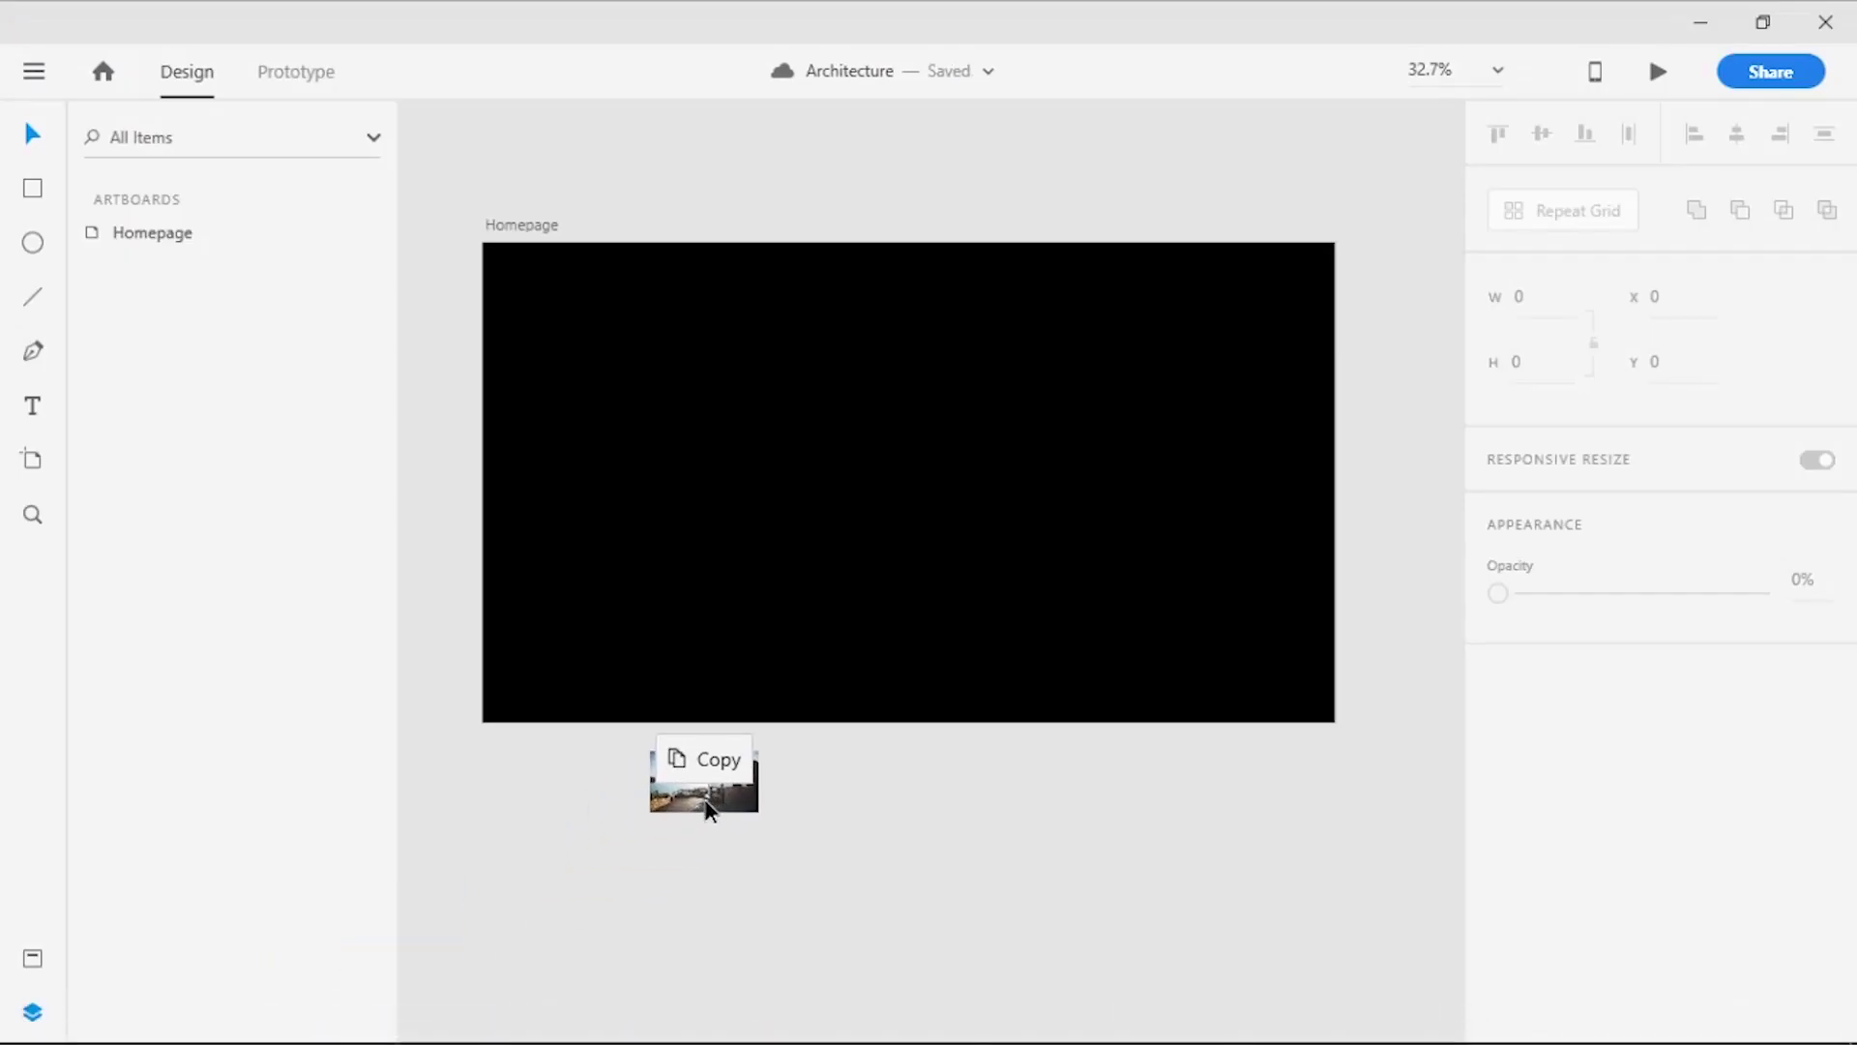
# Place the house photo at 0,0 on Homepage, sized 1920 × 1080
pyautogui.moveTo(353, 1020); pyautogui.dragTo(705, 798)
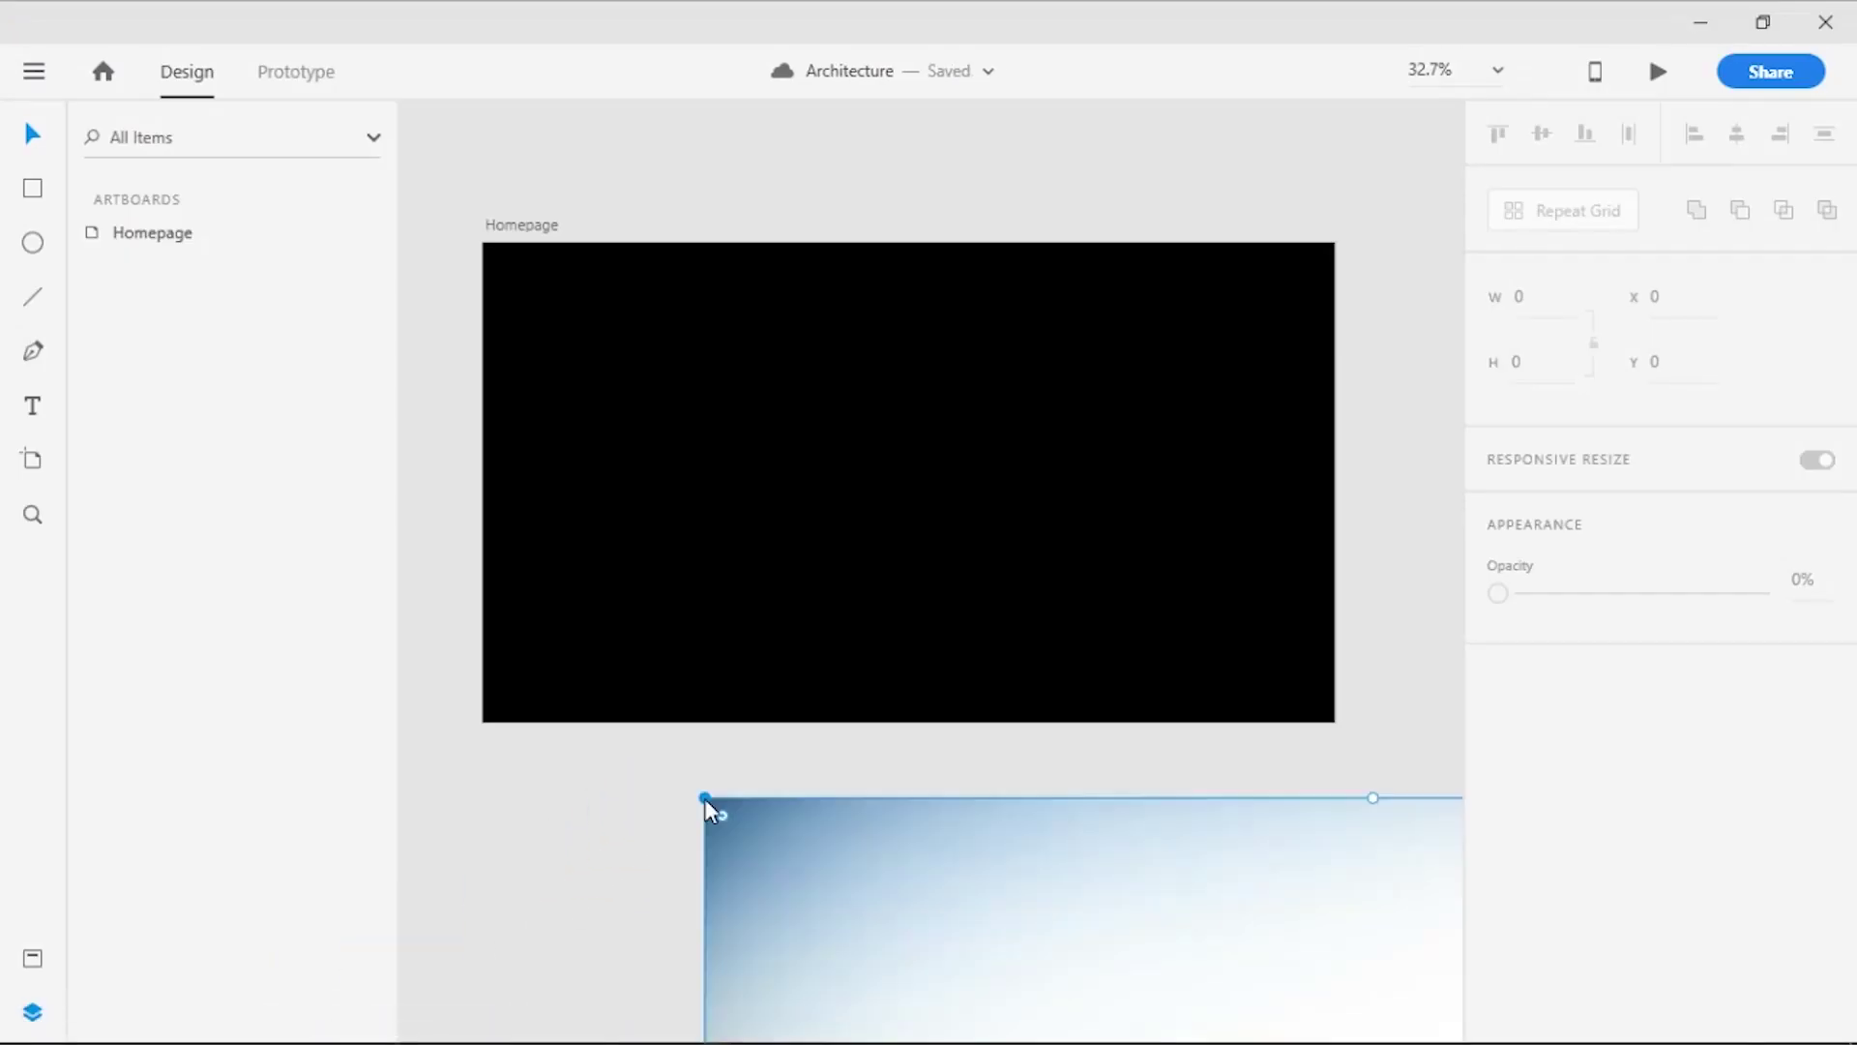
pyautogui.moveTo(837, 892); pyautogui.dragTo(612, 341)
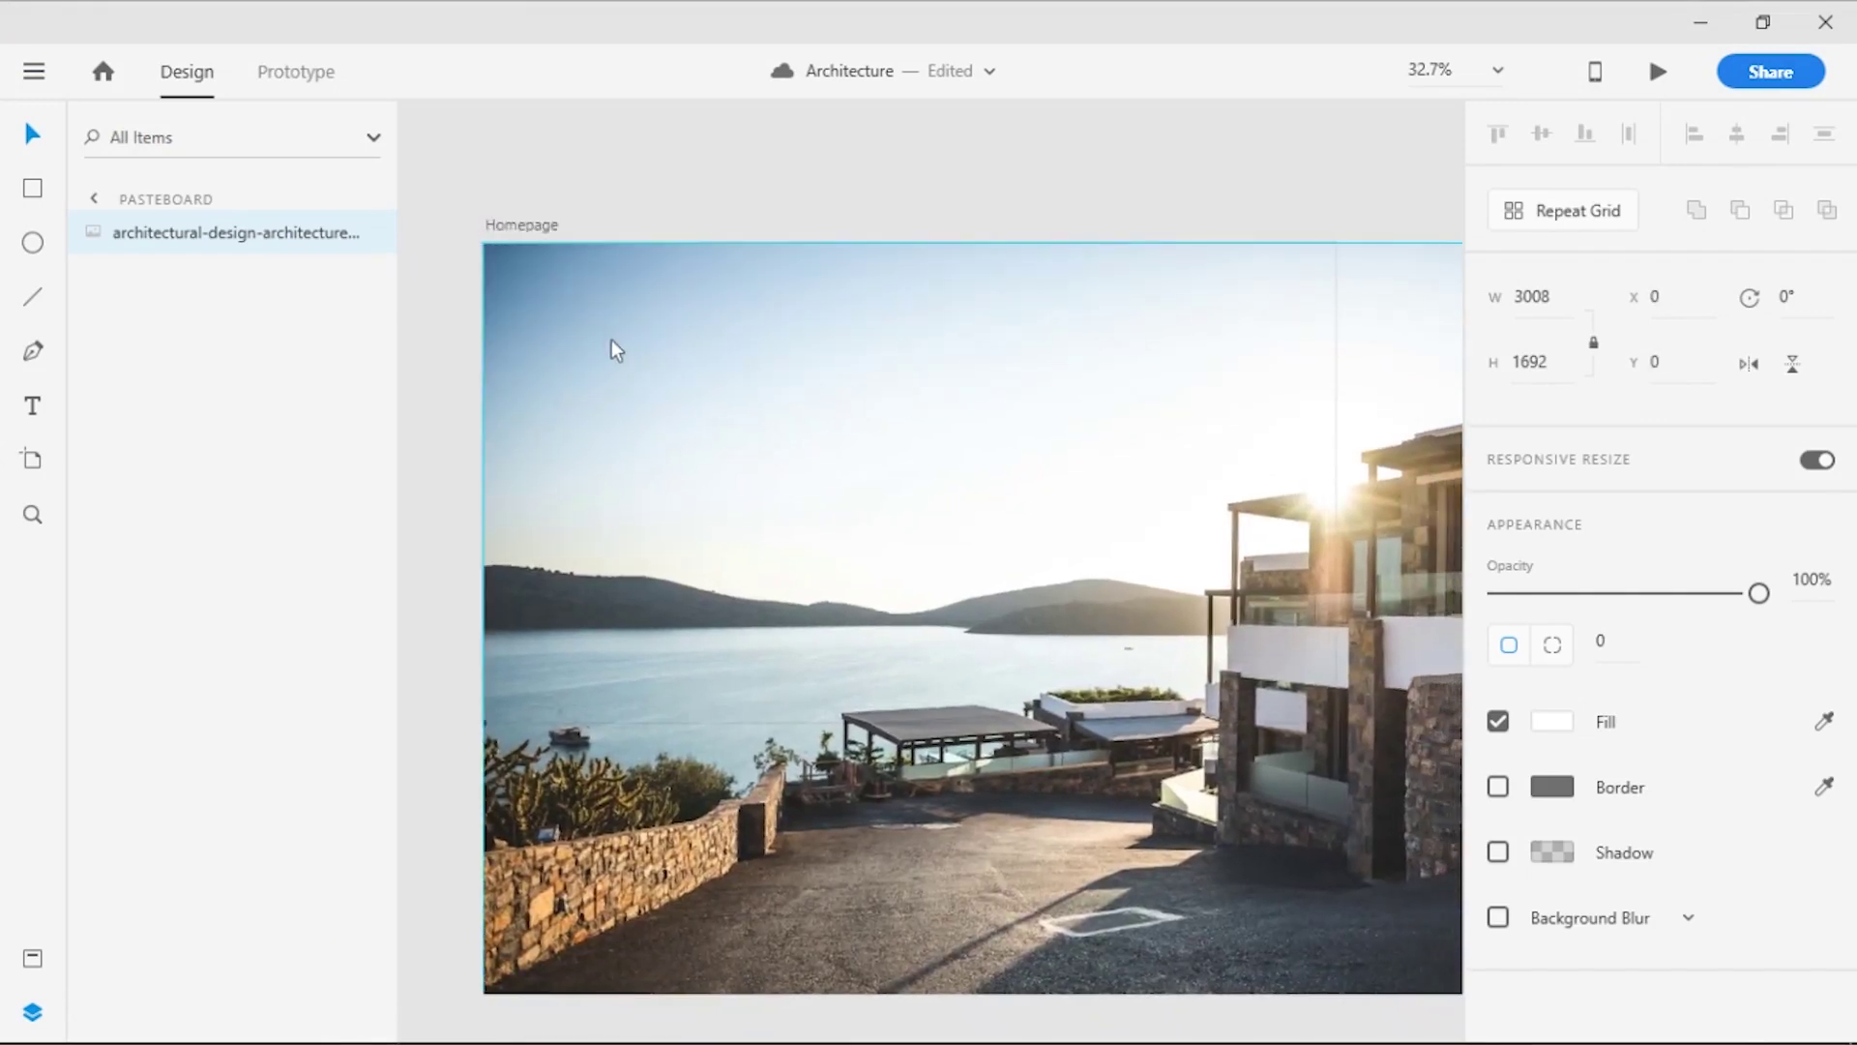
pyautogui.scroll(-2, 958, 531)
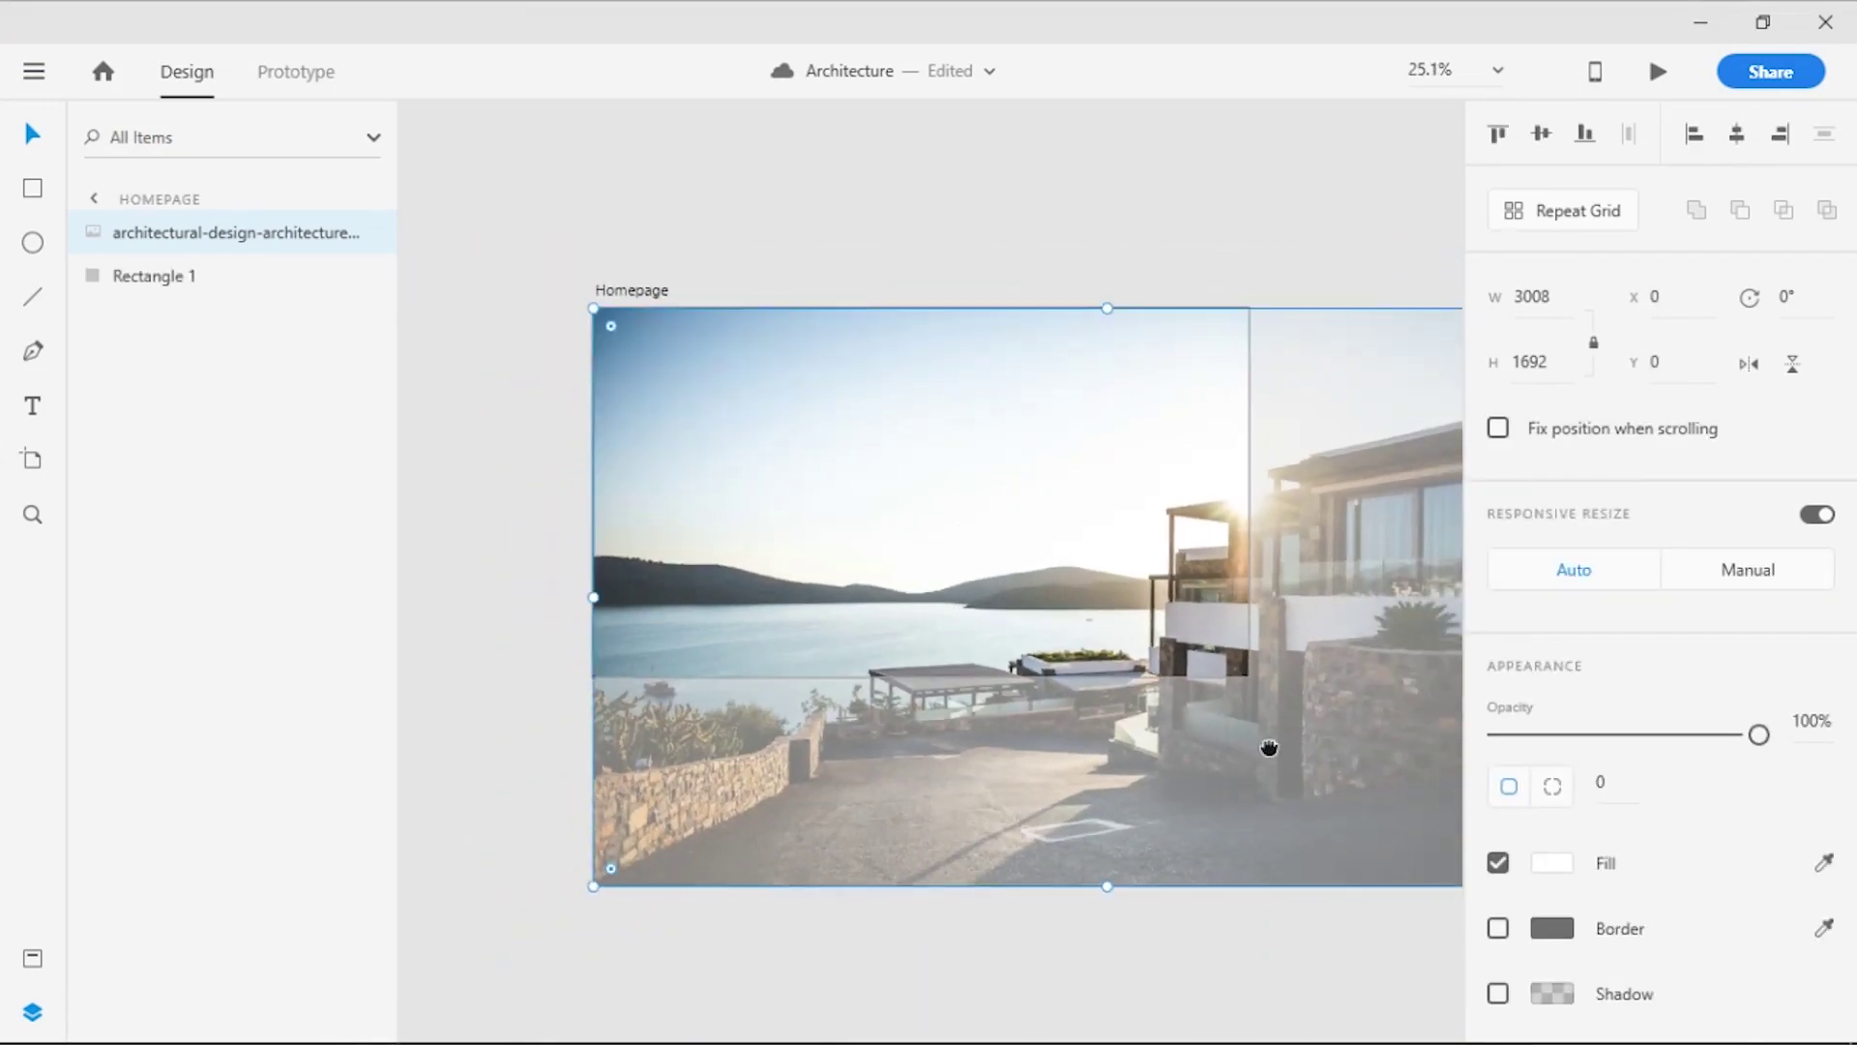
pyautogui.moveTo(1268, 749); pyautogui.dragTo(1058, 722)
pyautogui.scroll(-2, 1058, 721)
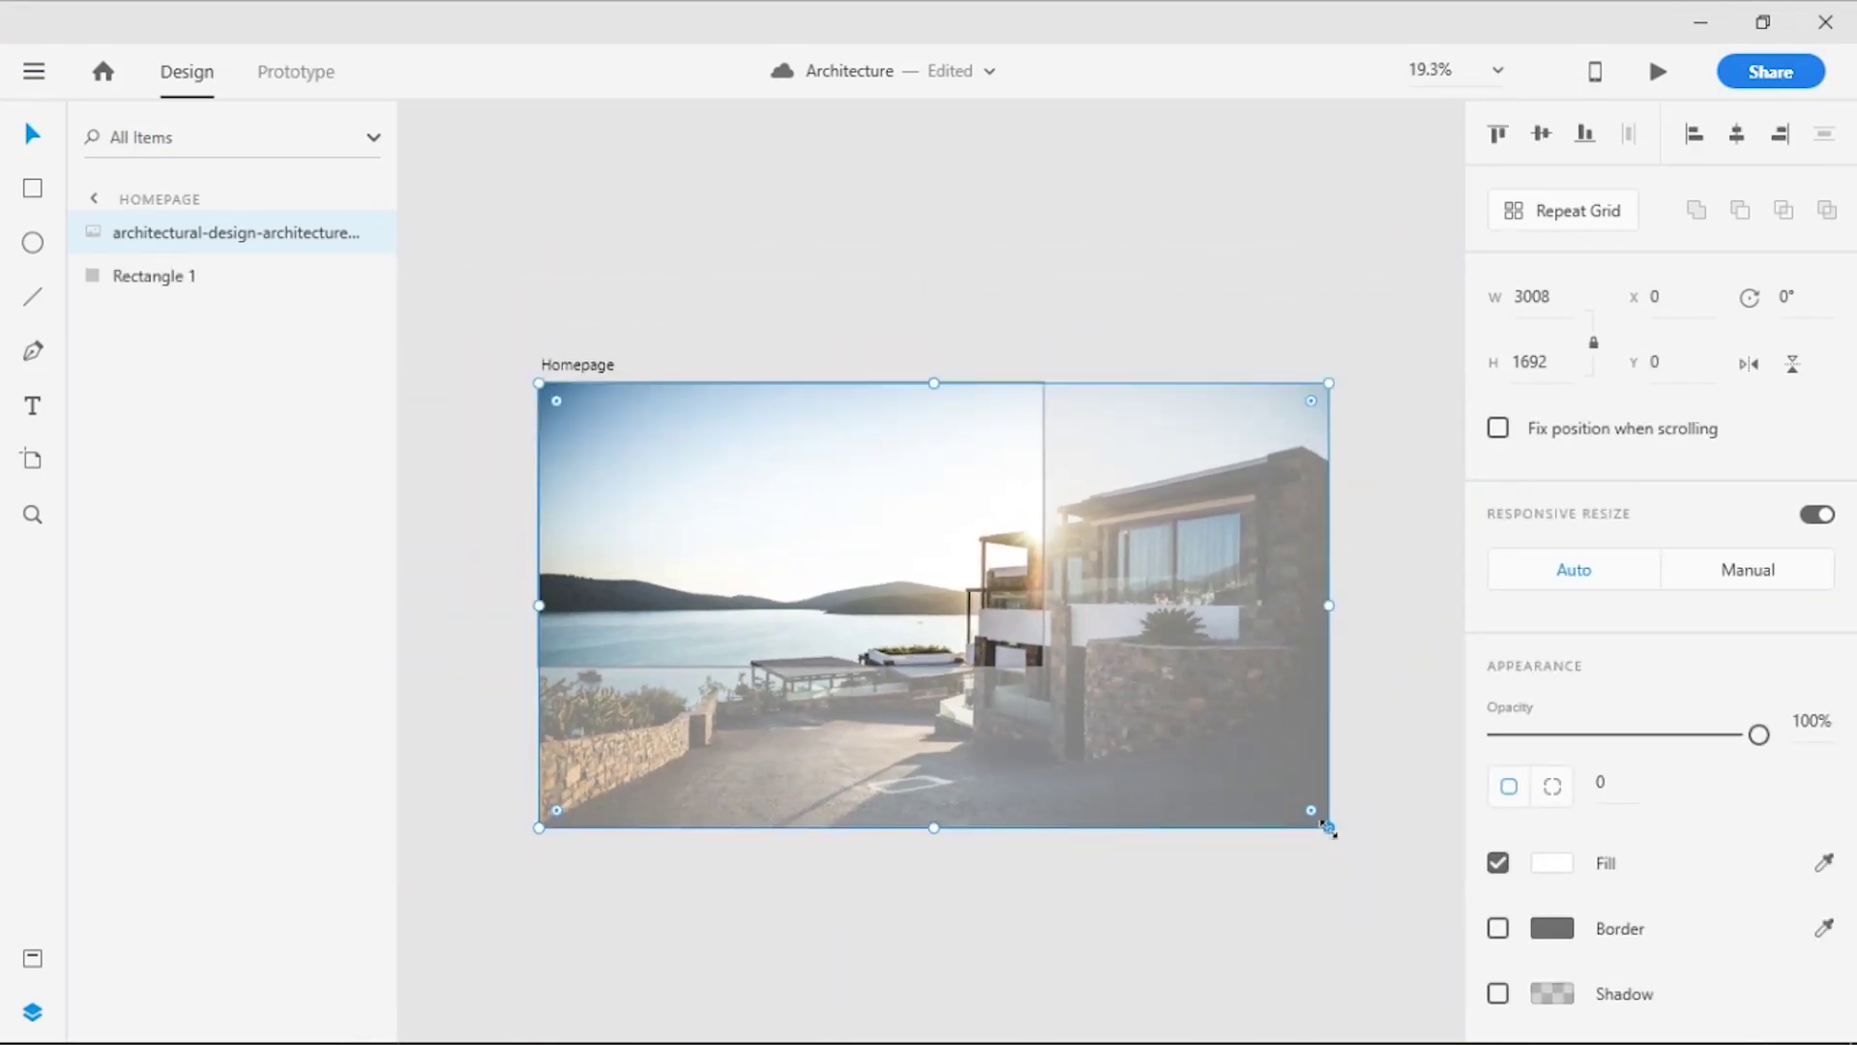
pyautogui.moveTo(1329, 831); pyautogui.dragTo(1047, 677)
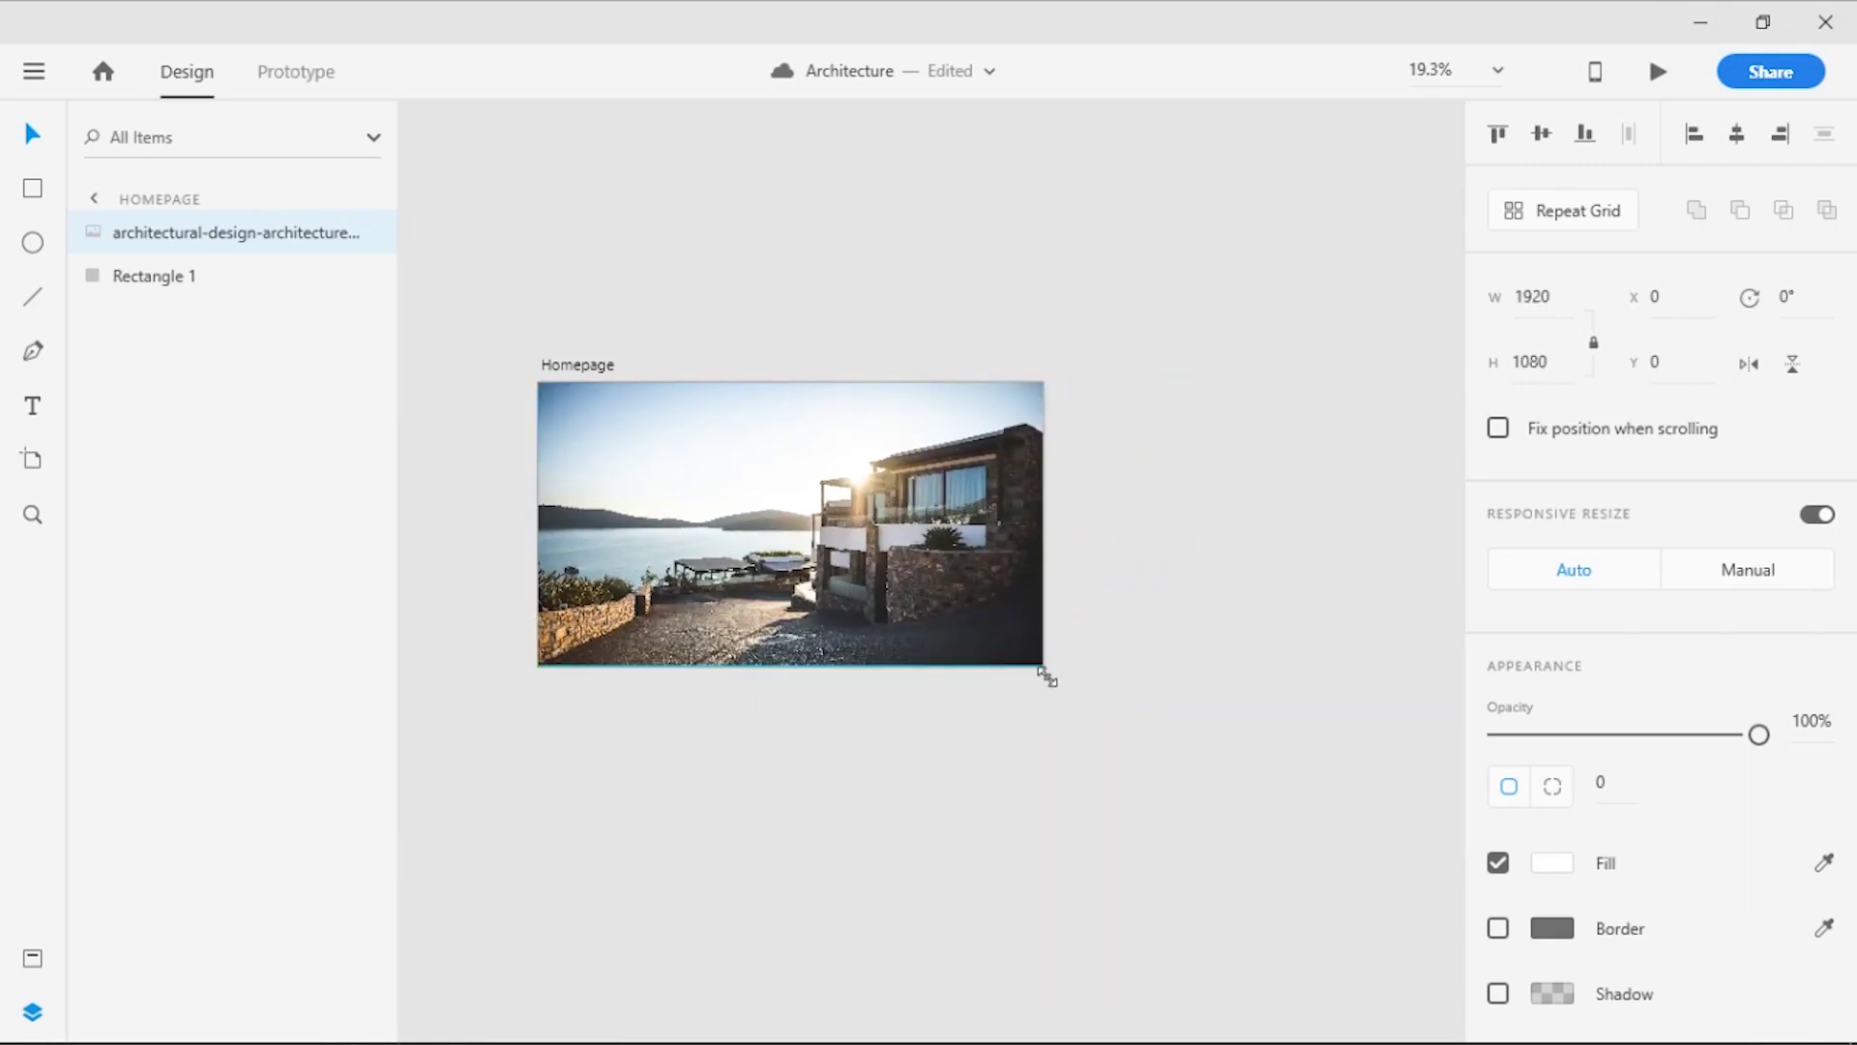
pyautogui.click(1008, 734)
pyautogui.scroll(1, 765, 750)
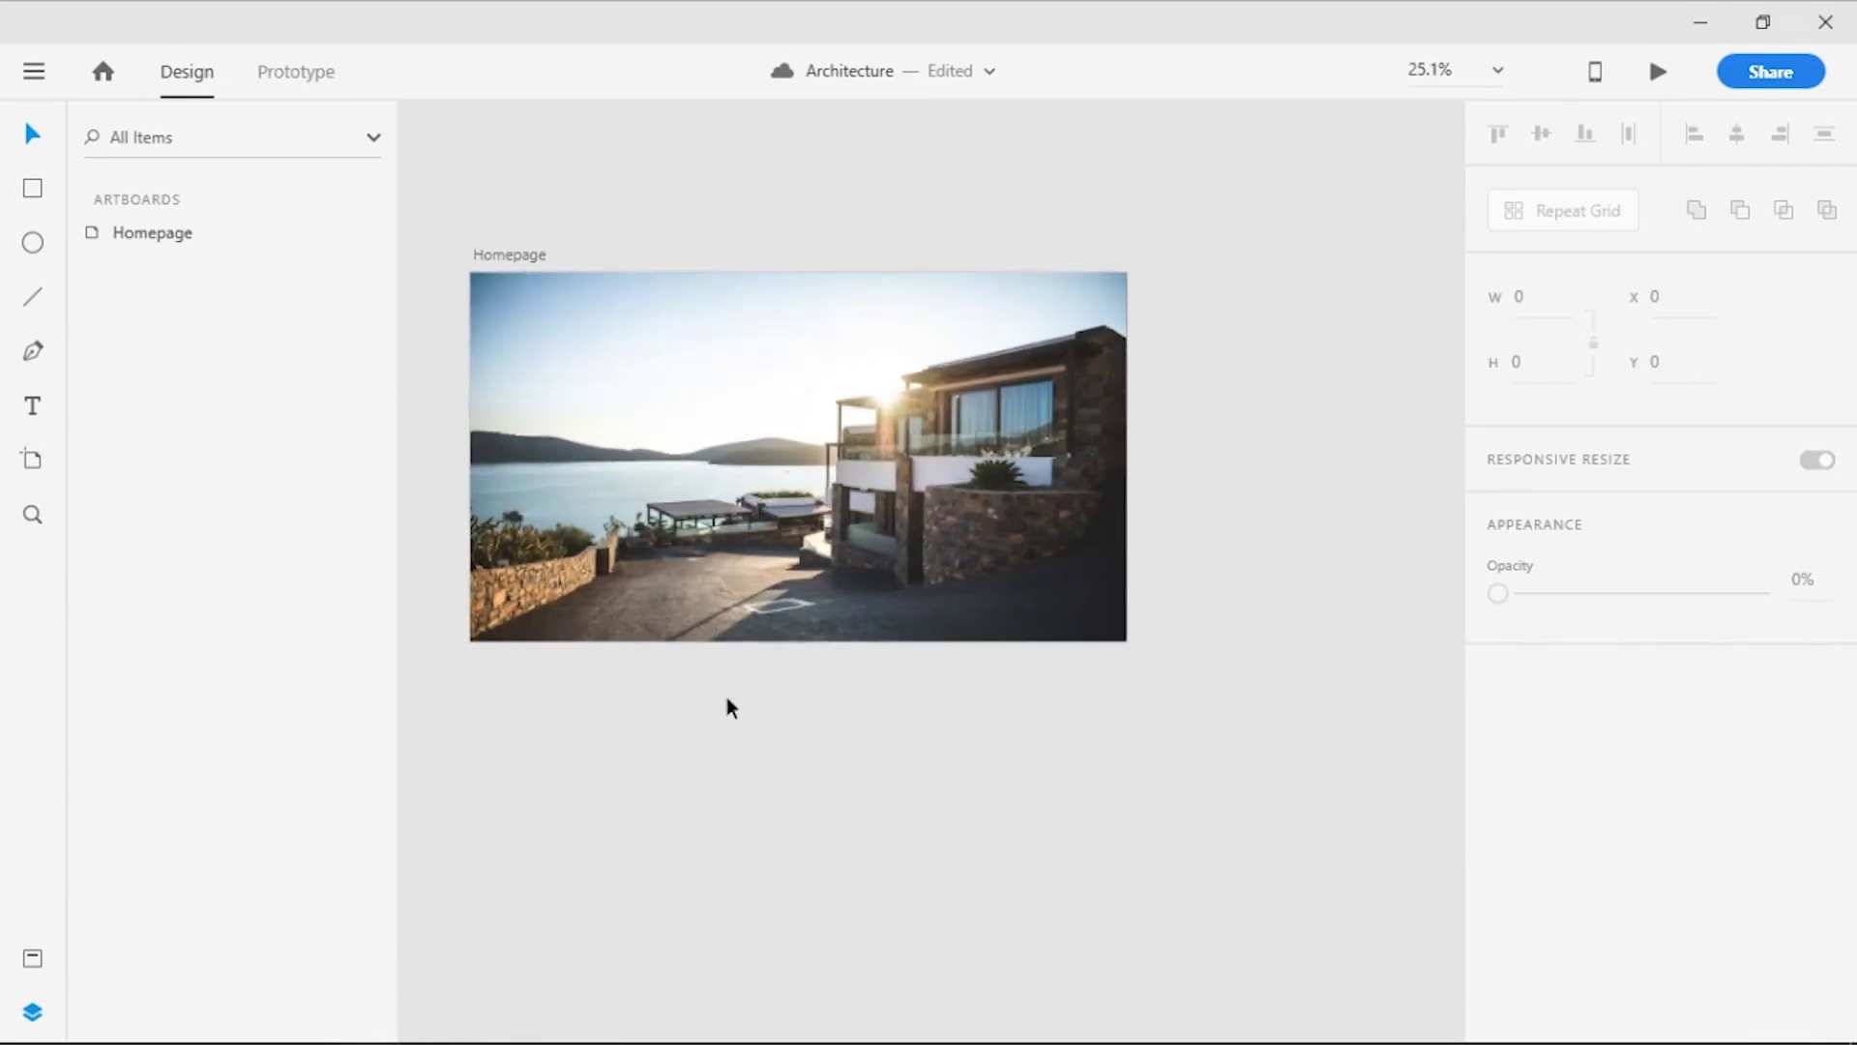
pyautogui.scroll(1, 858, 463)
# Send the photo backward behind the black rectangle
pyautogui.click(858, 463)
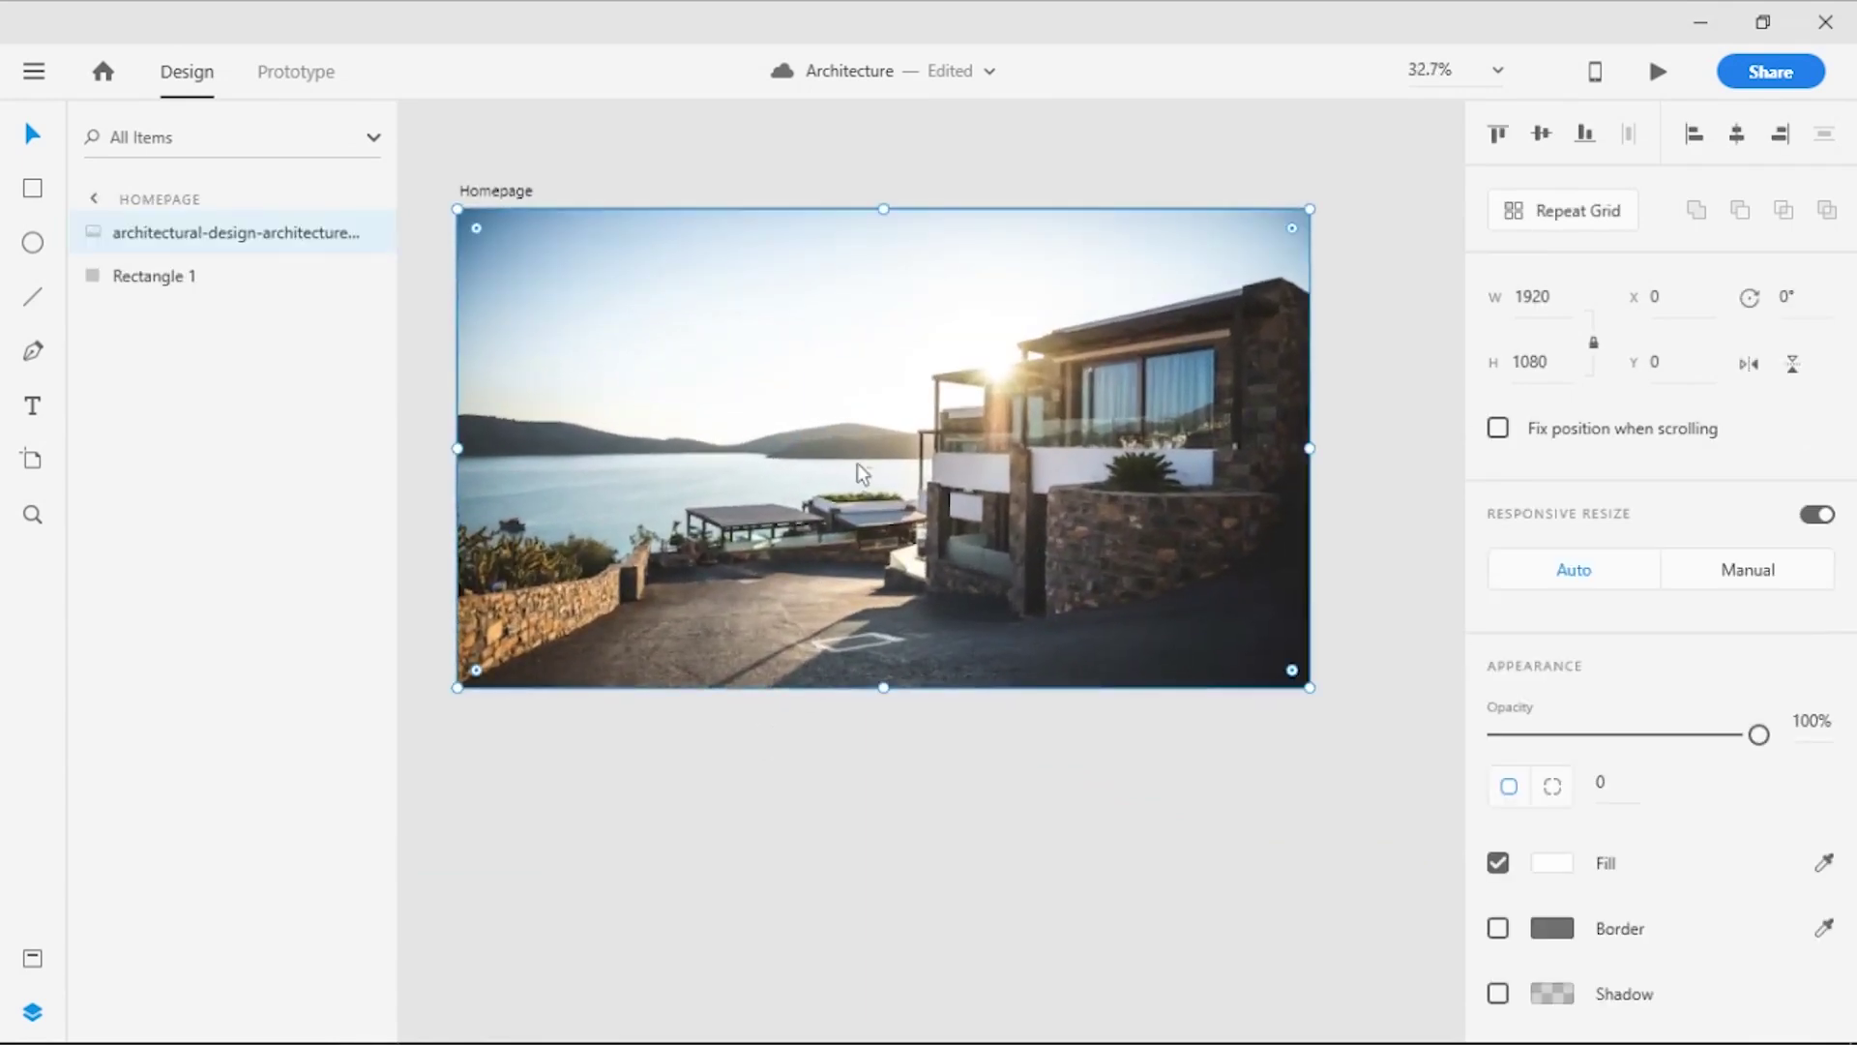
pyautogui.rightClick(858, 463)
pyautogui.moveTo(1046, 591)
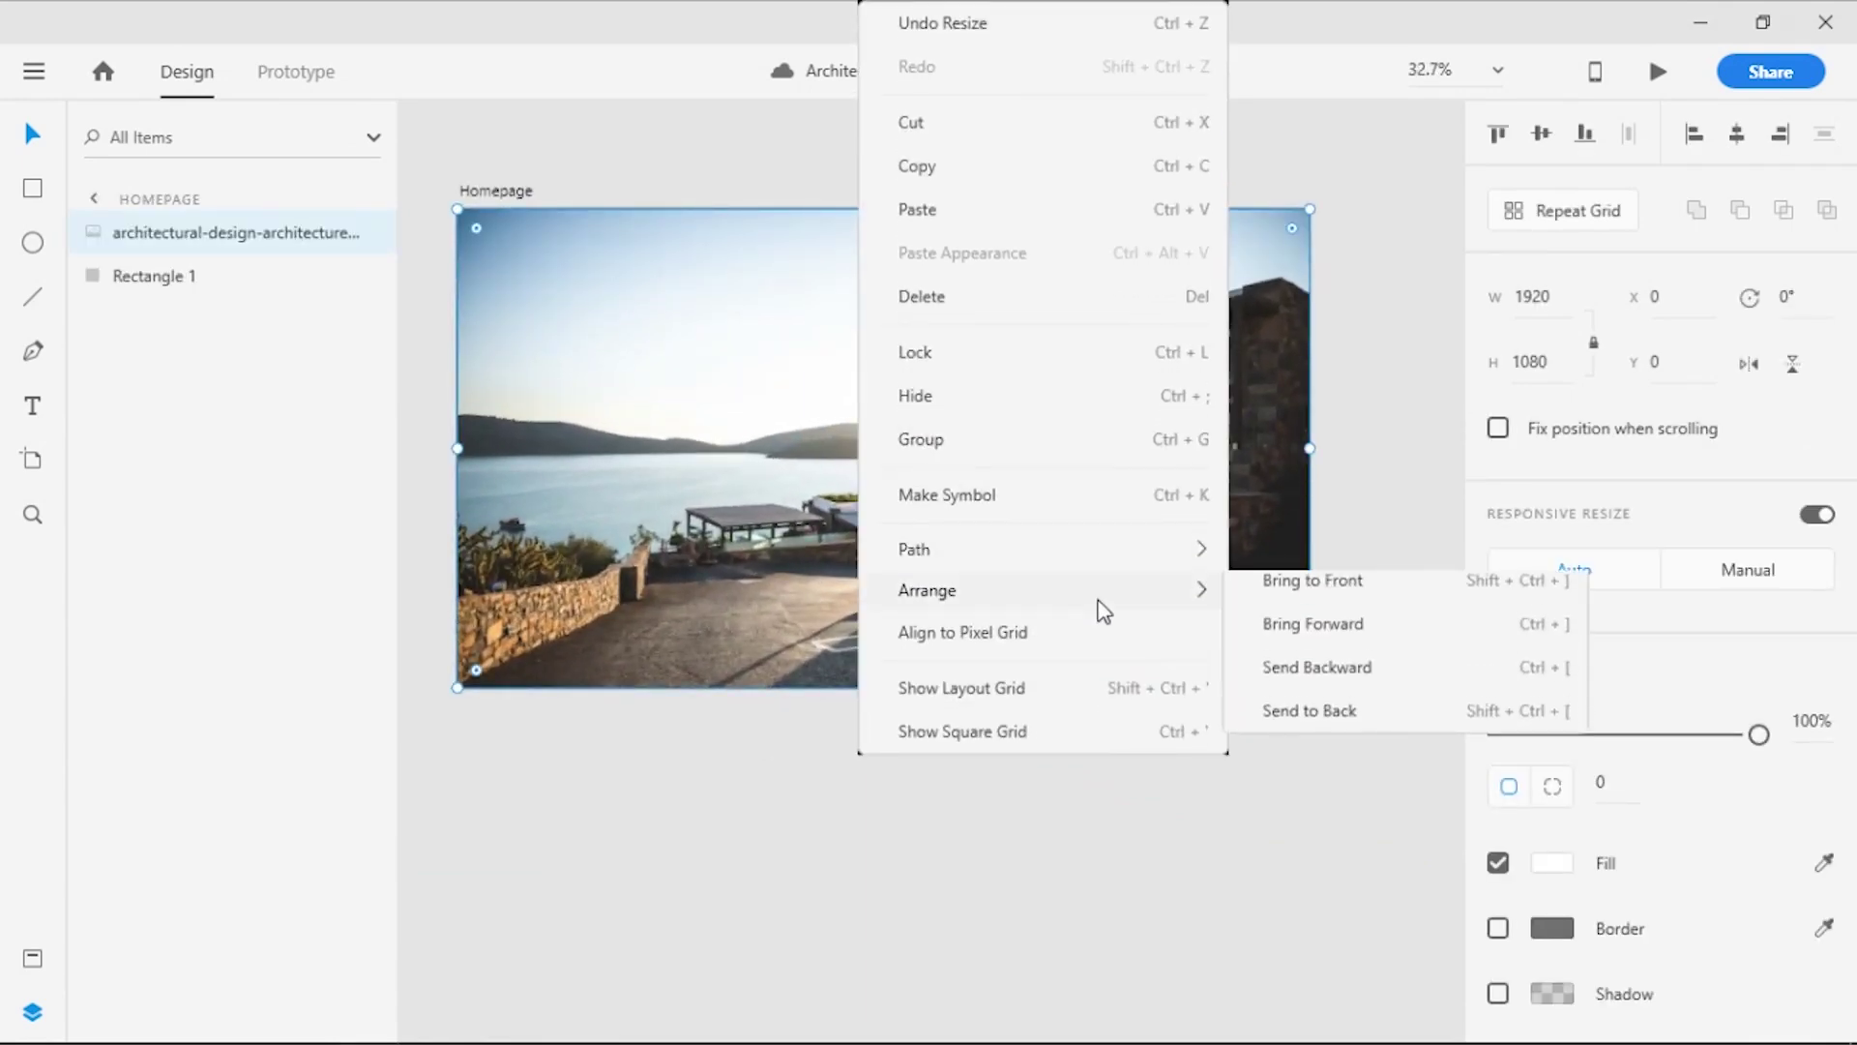
pyautogui.click(1300, 714)
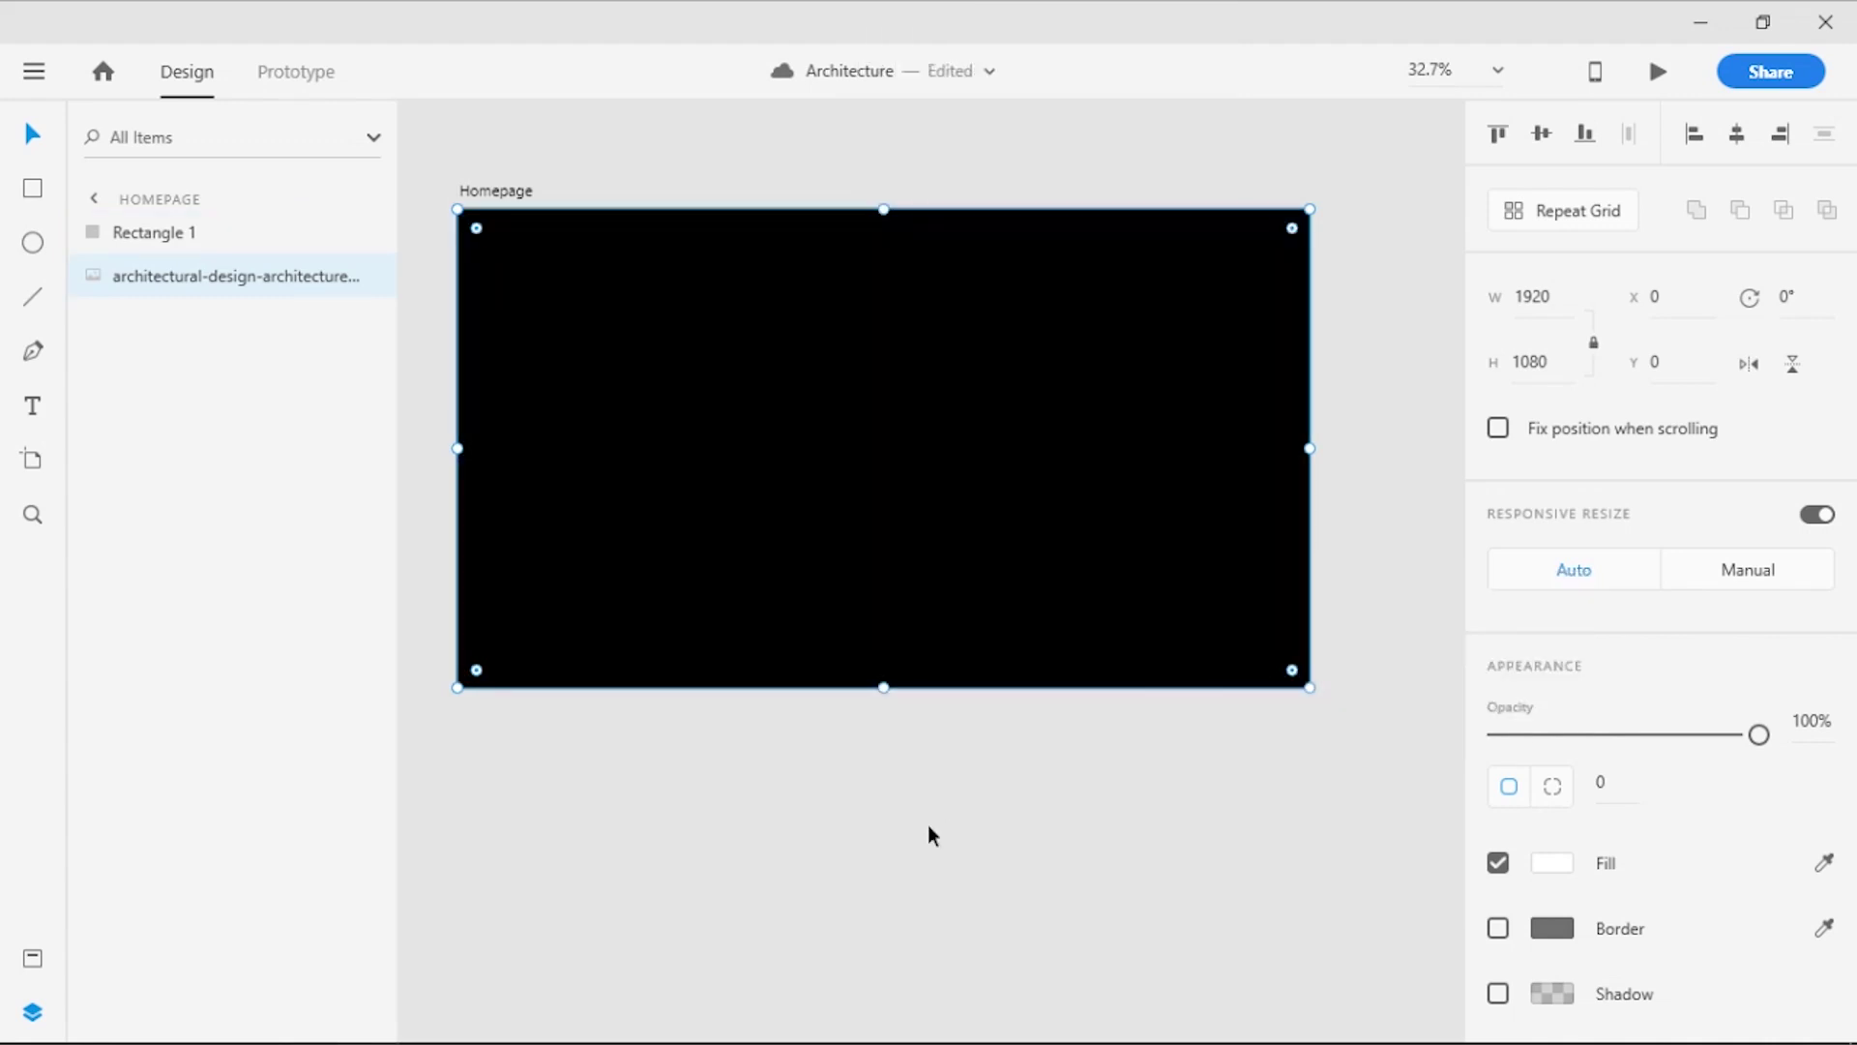
# Change the rectangle's fill to a horizontal linear gradient
pyautogui.click(1552, 862)
pyautogui.click(1231, 620)
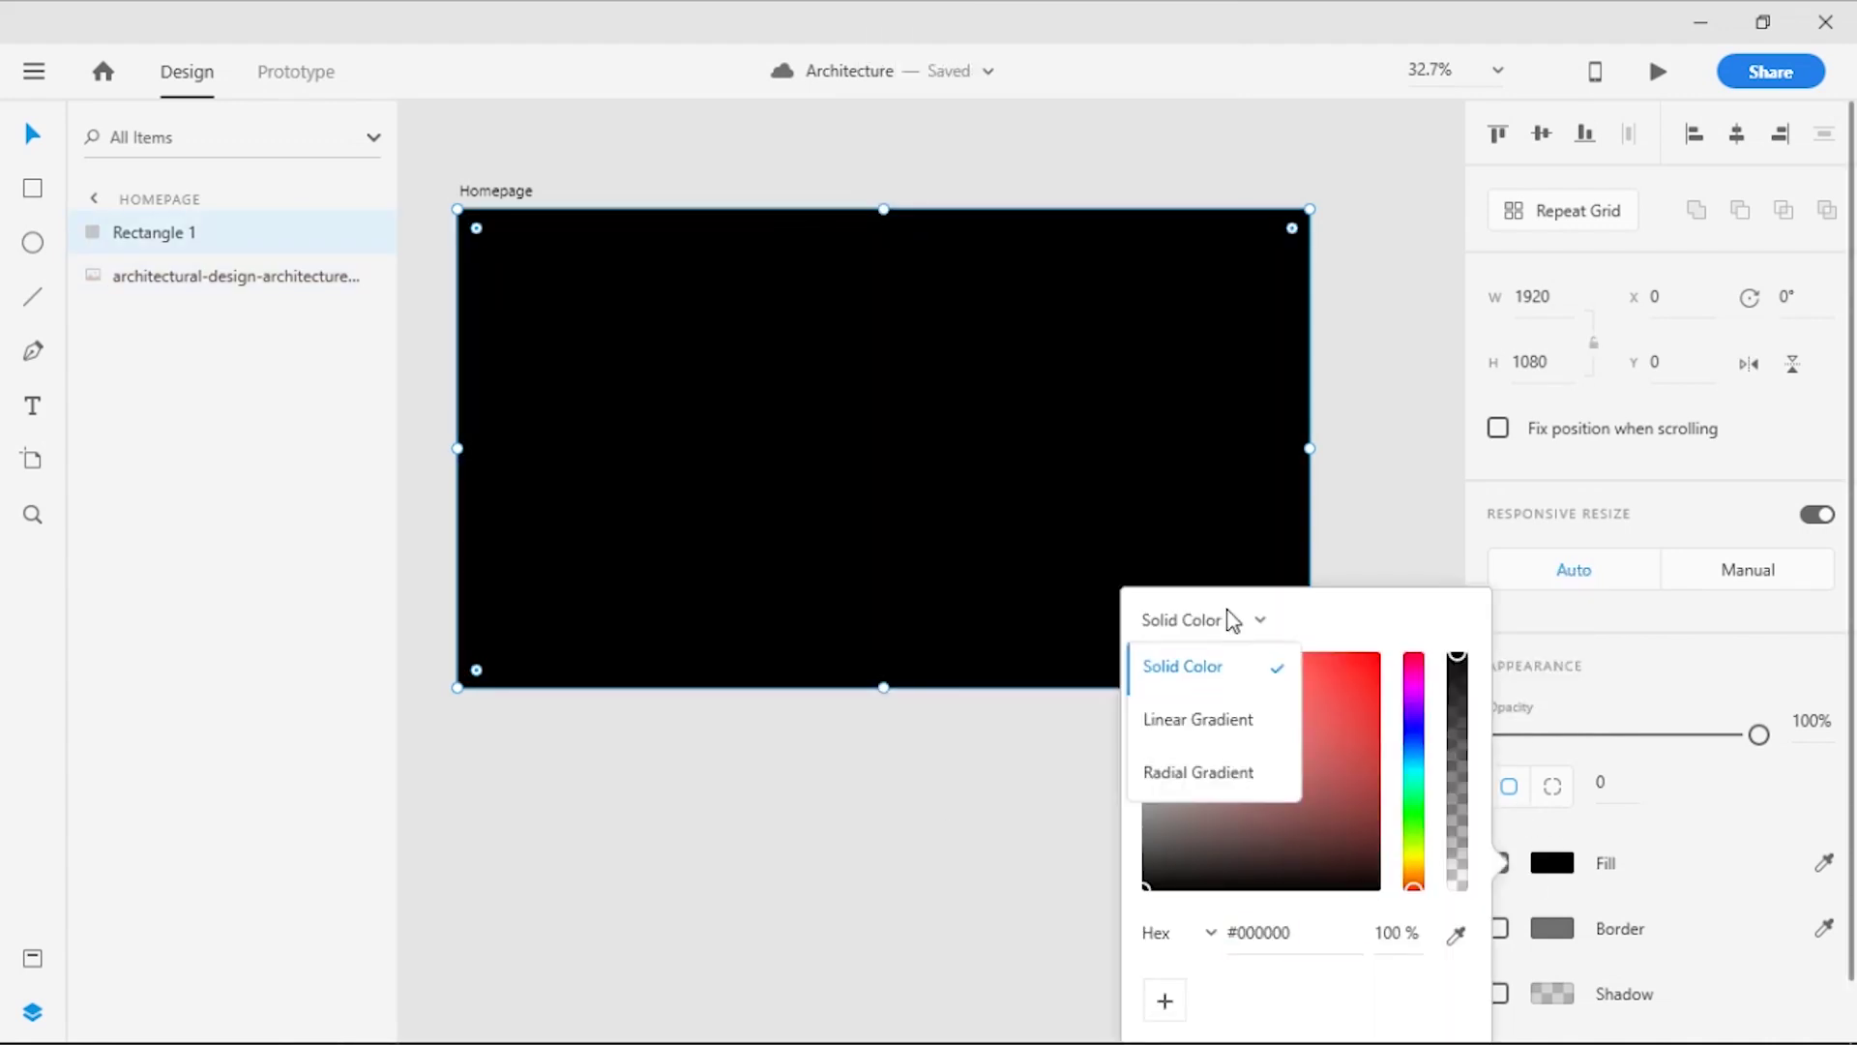
pyautogui.click(1188, 721)
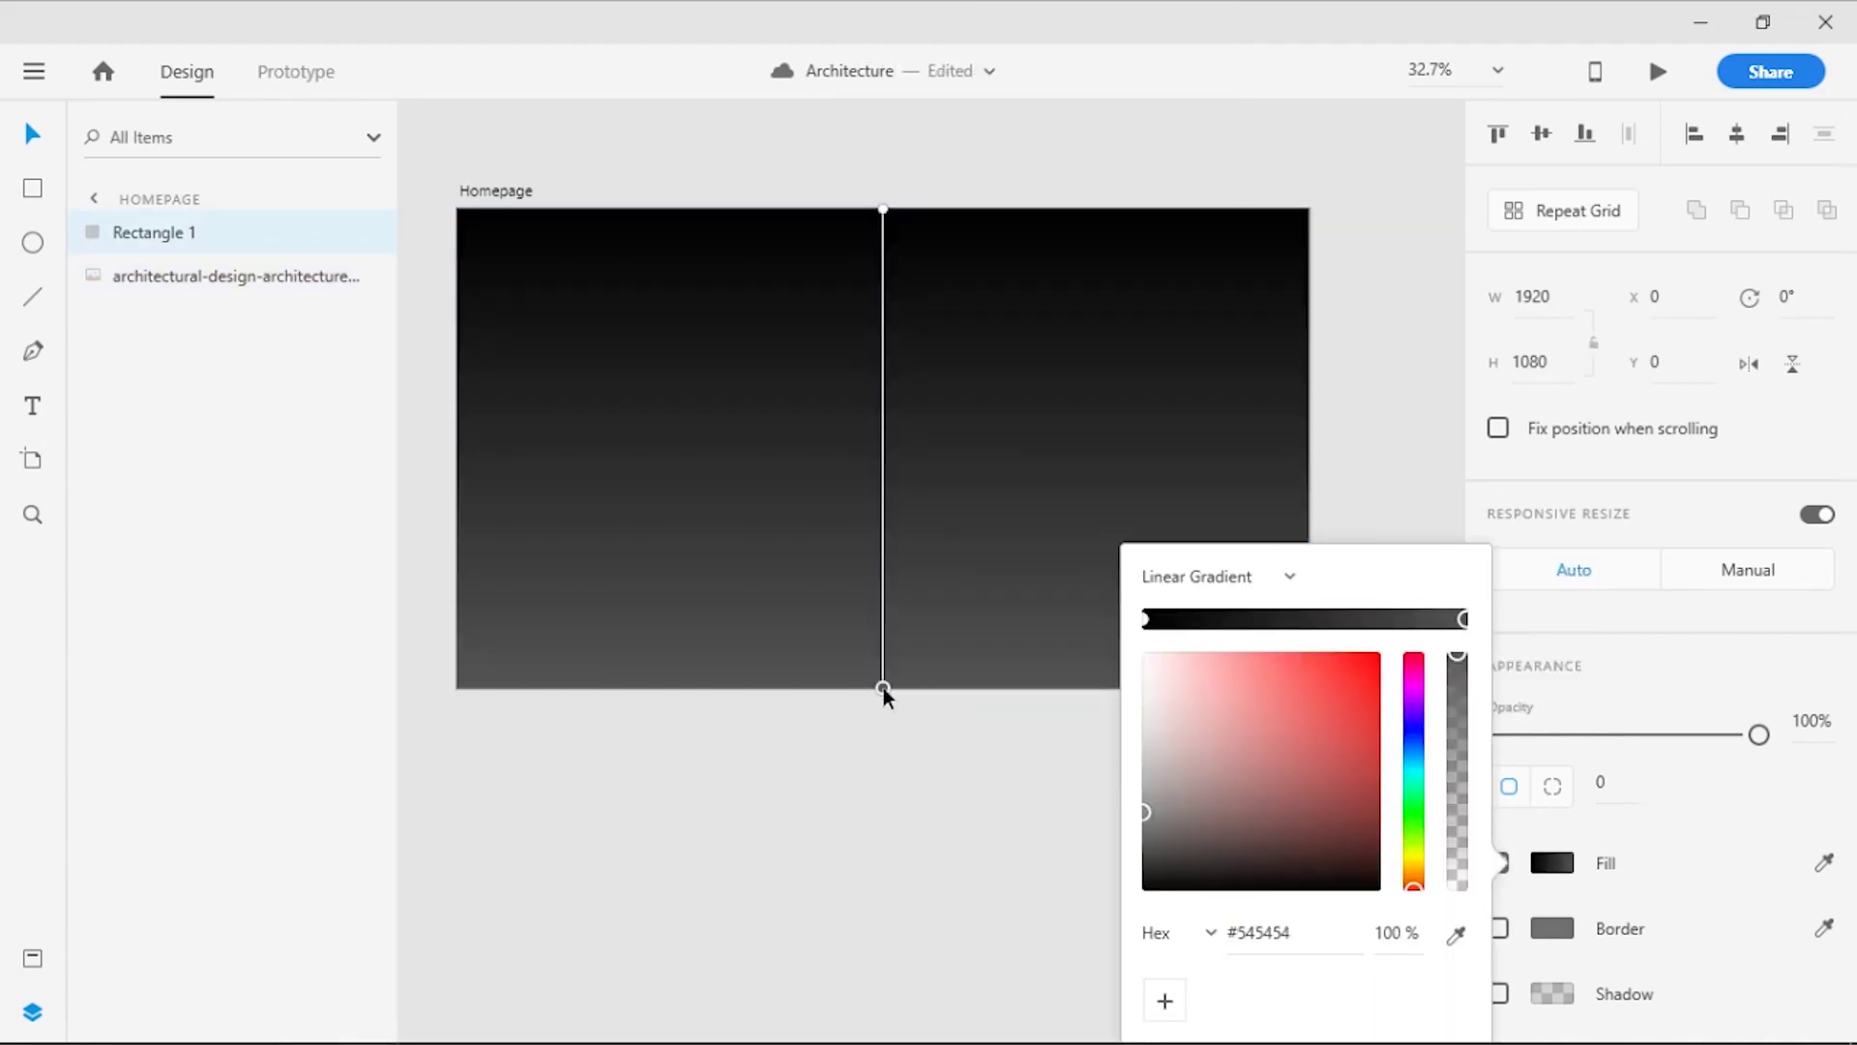
pyautogui.moveTo(884, 688)
pyautogui.mouseDown()
pyautogui.moveTo(467, 478)
pyautogui.moveTo(480, 494)
pyautogui.mouseUp()
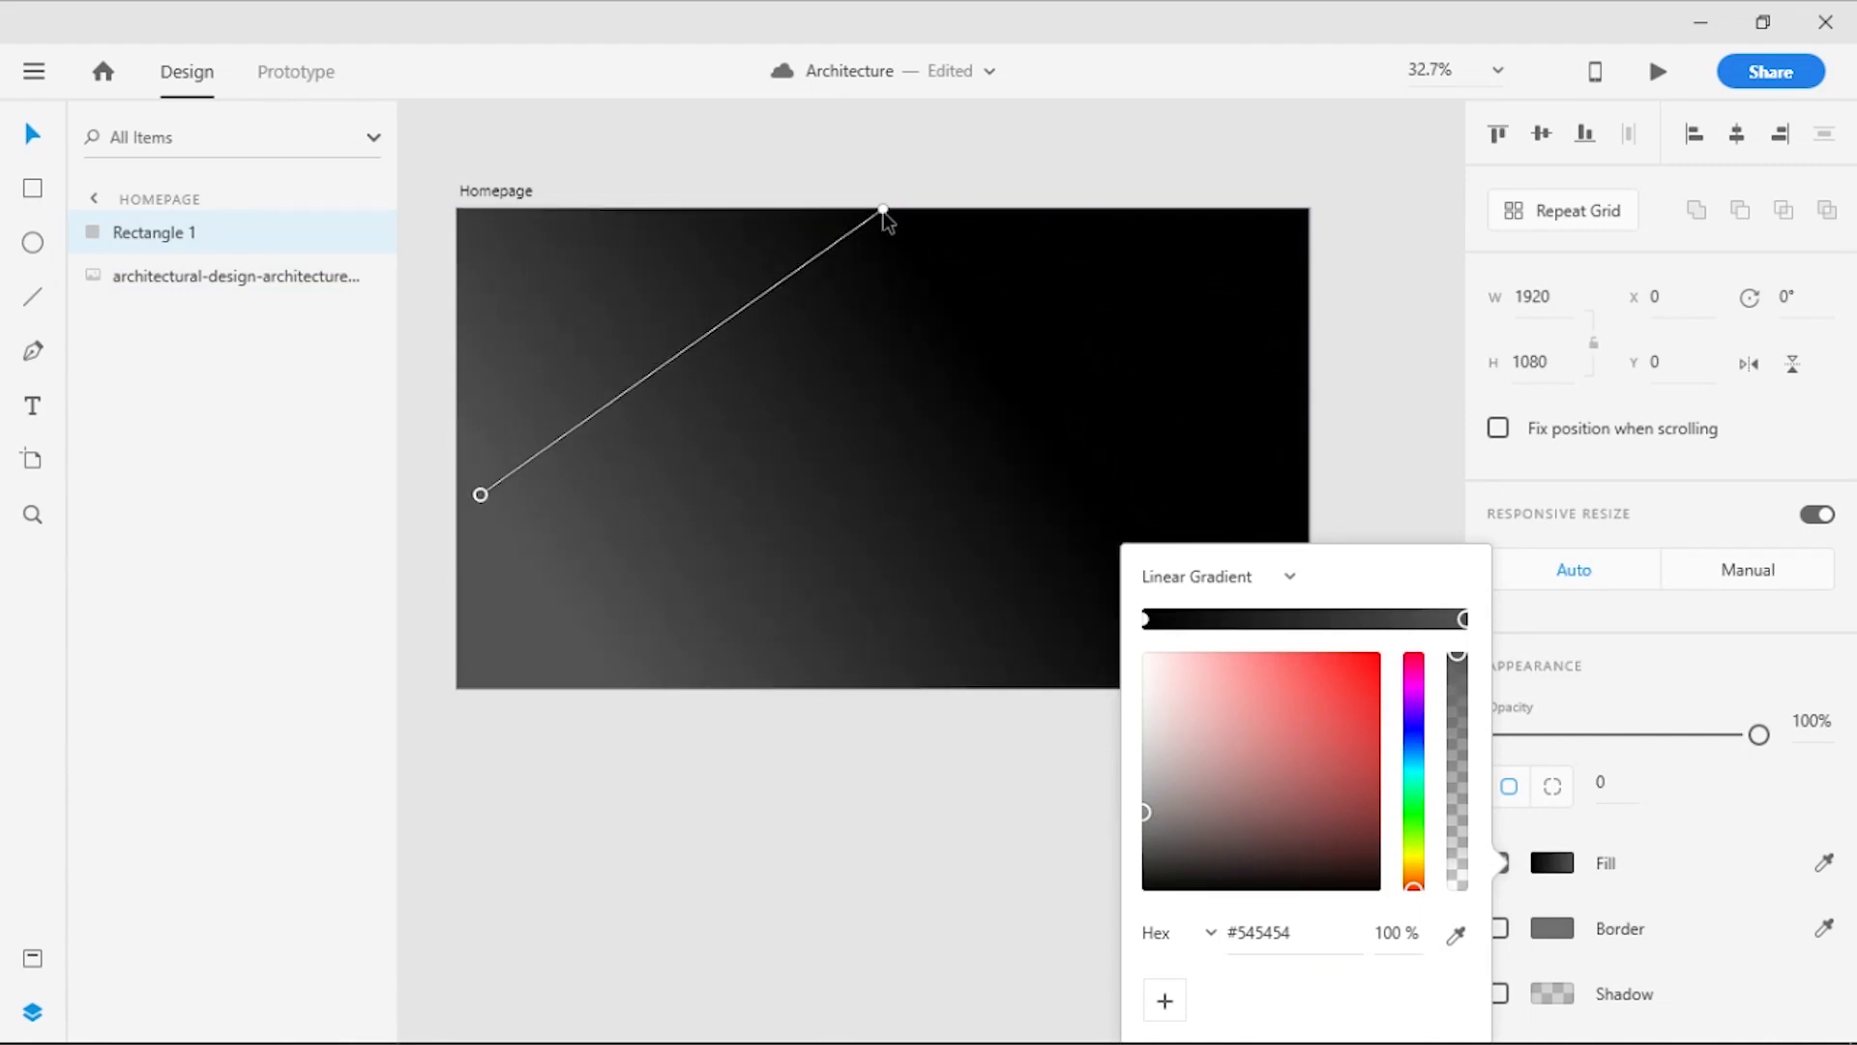
pyautogui.moveTo(885, 214); pyautogui.dragTo(895, 493)
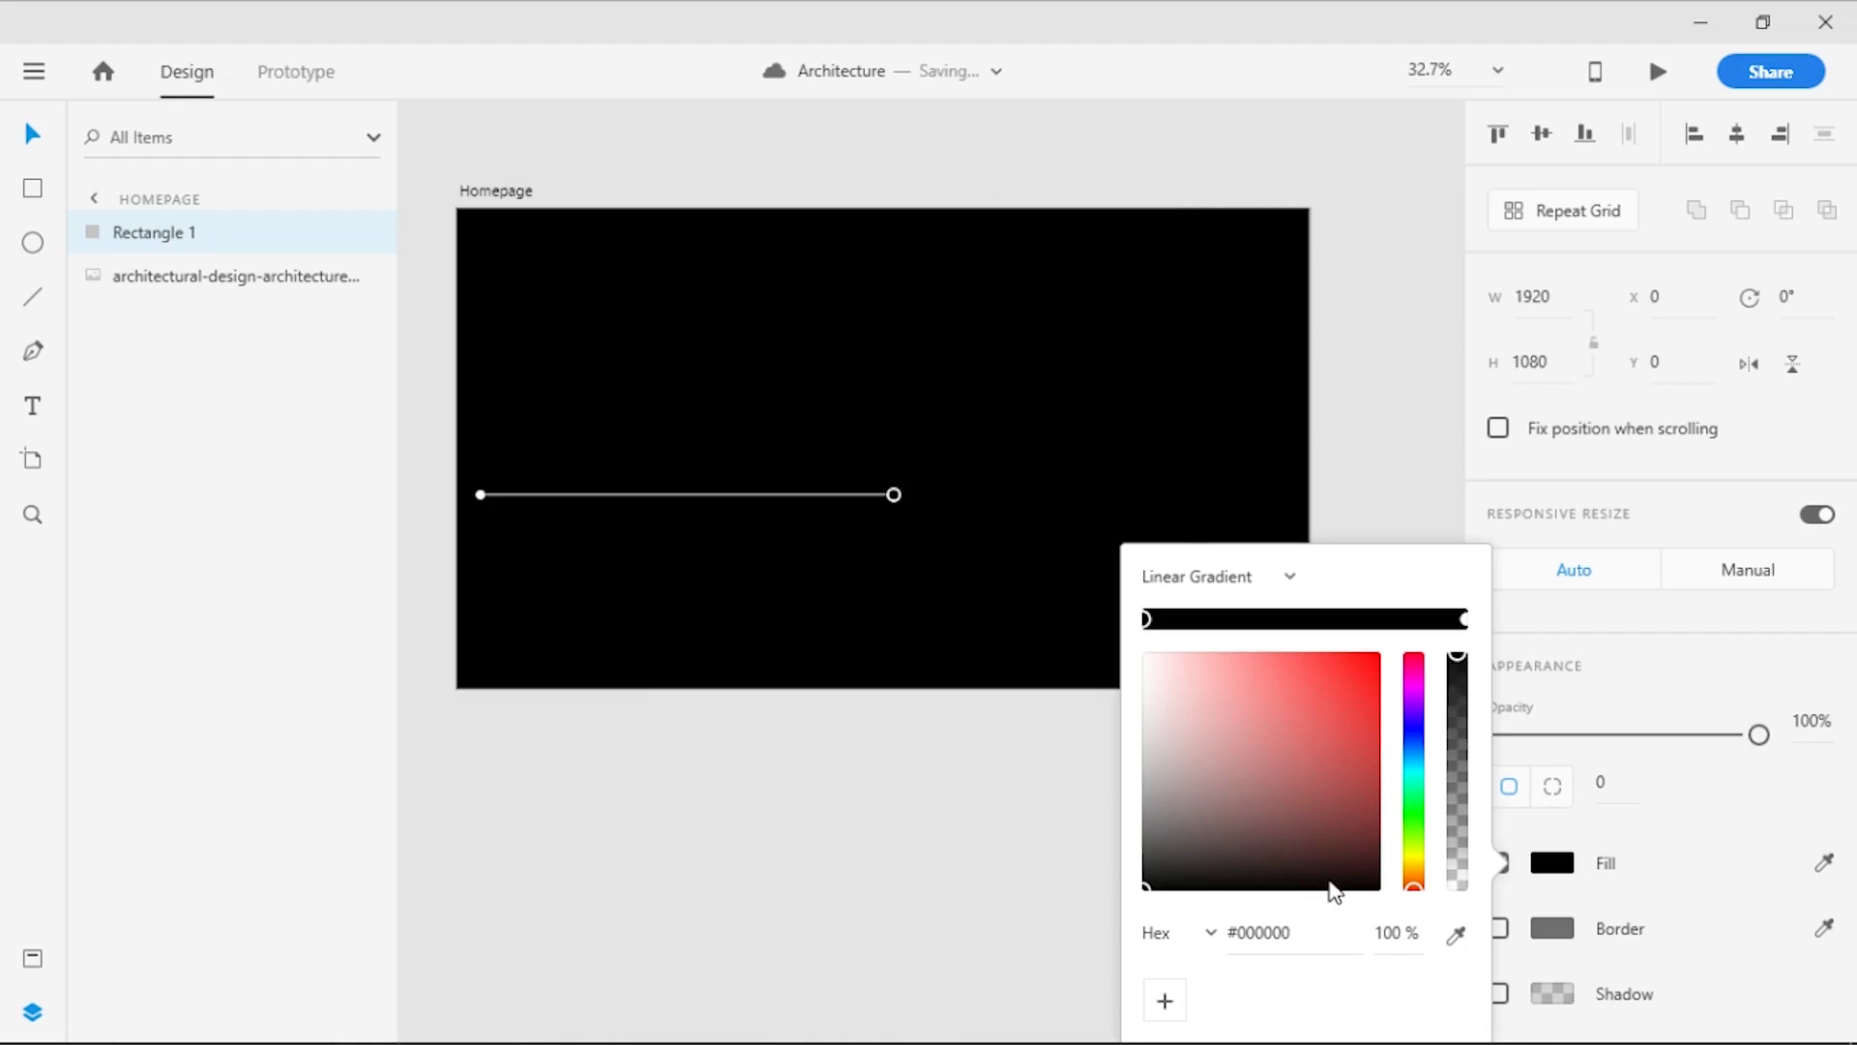
# Set the gradient stop alphas to 78%, 45% and 66%
pyautogui.click(1463, 618)
pyautogui.click(1387, 933)
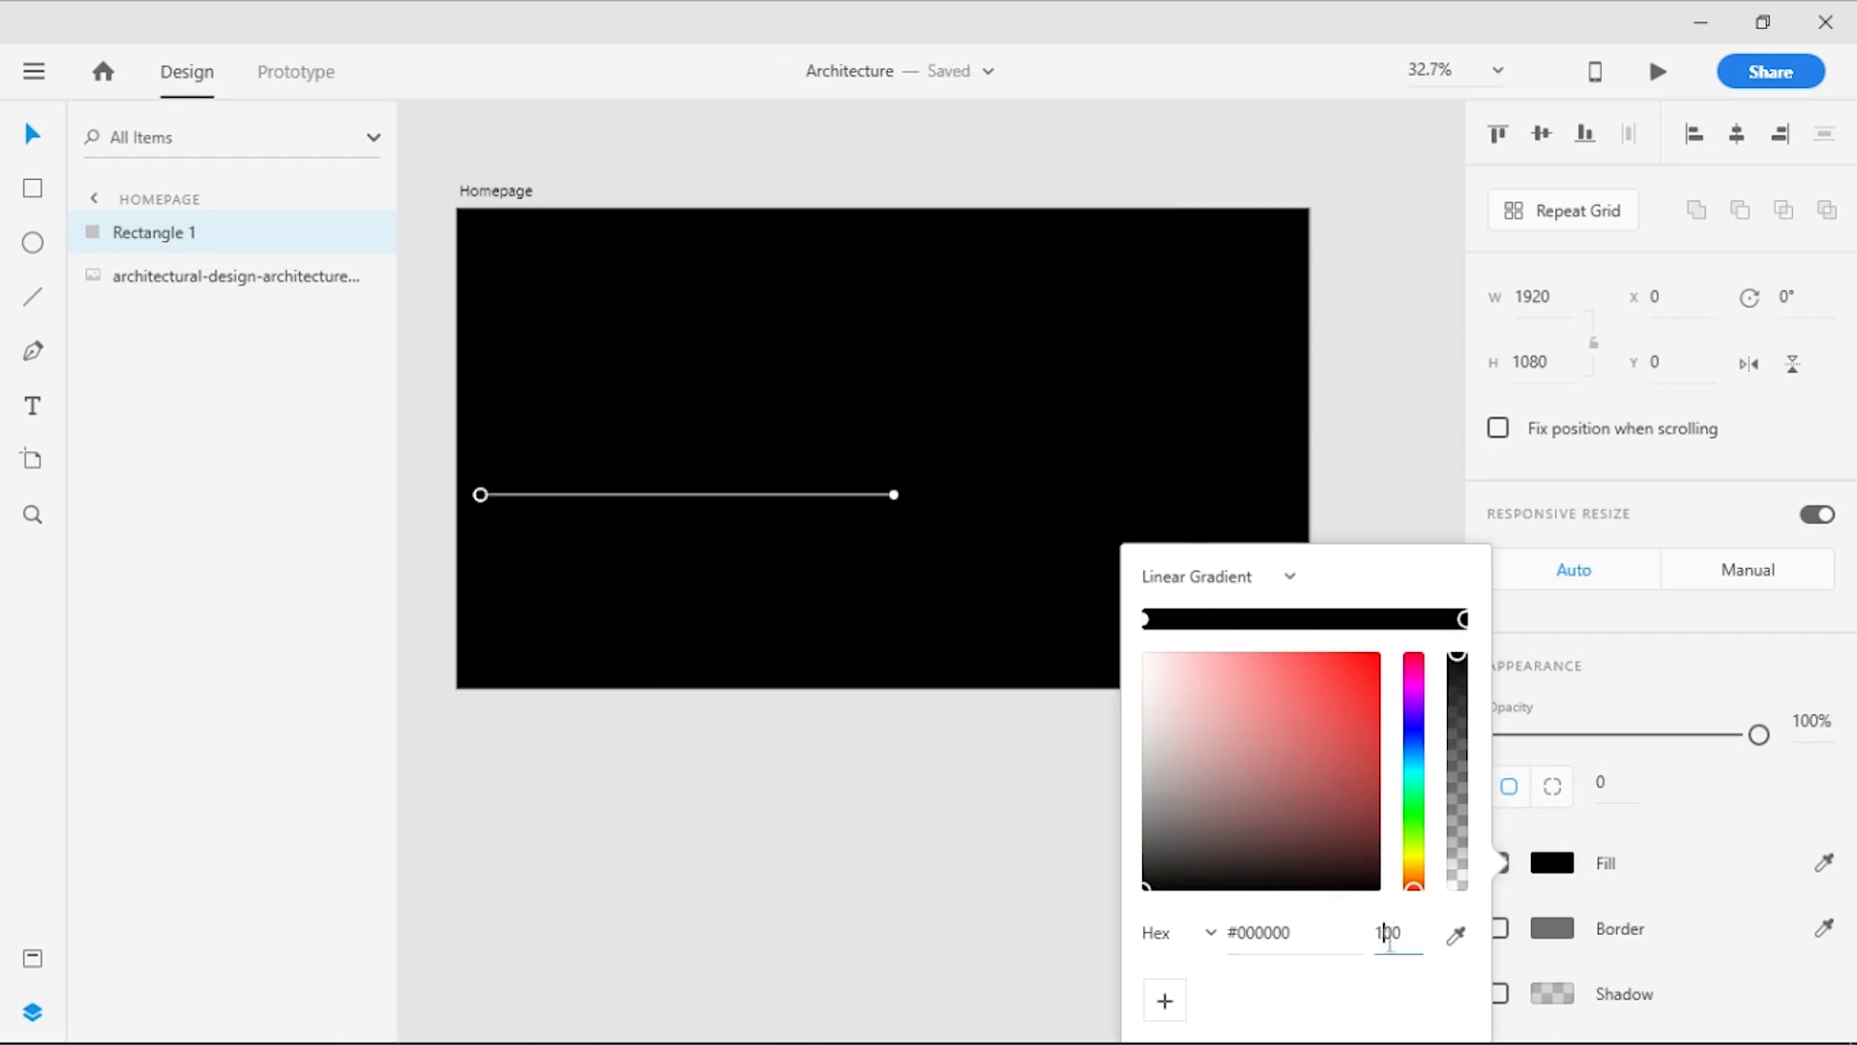
pyautogui.press('Down')
pyautogui.press('Up')
pyautogui.click(1396, 921)
pyautogui.write('78')
pyautogui.press('Return')
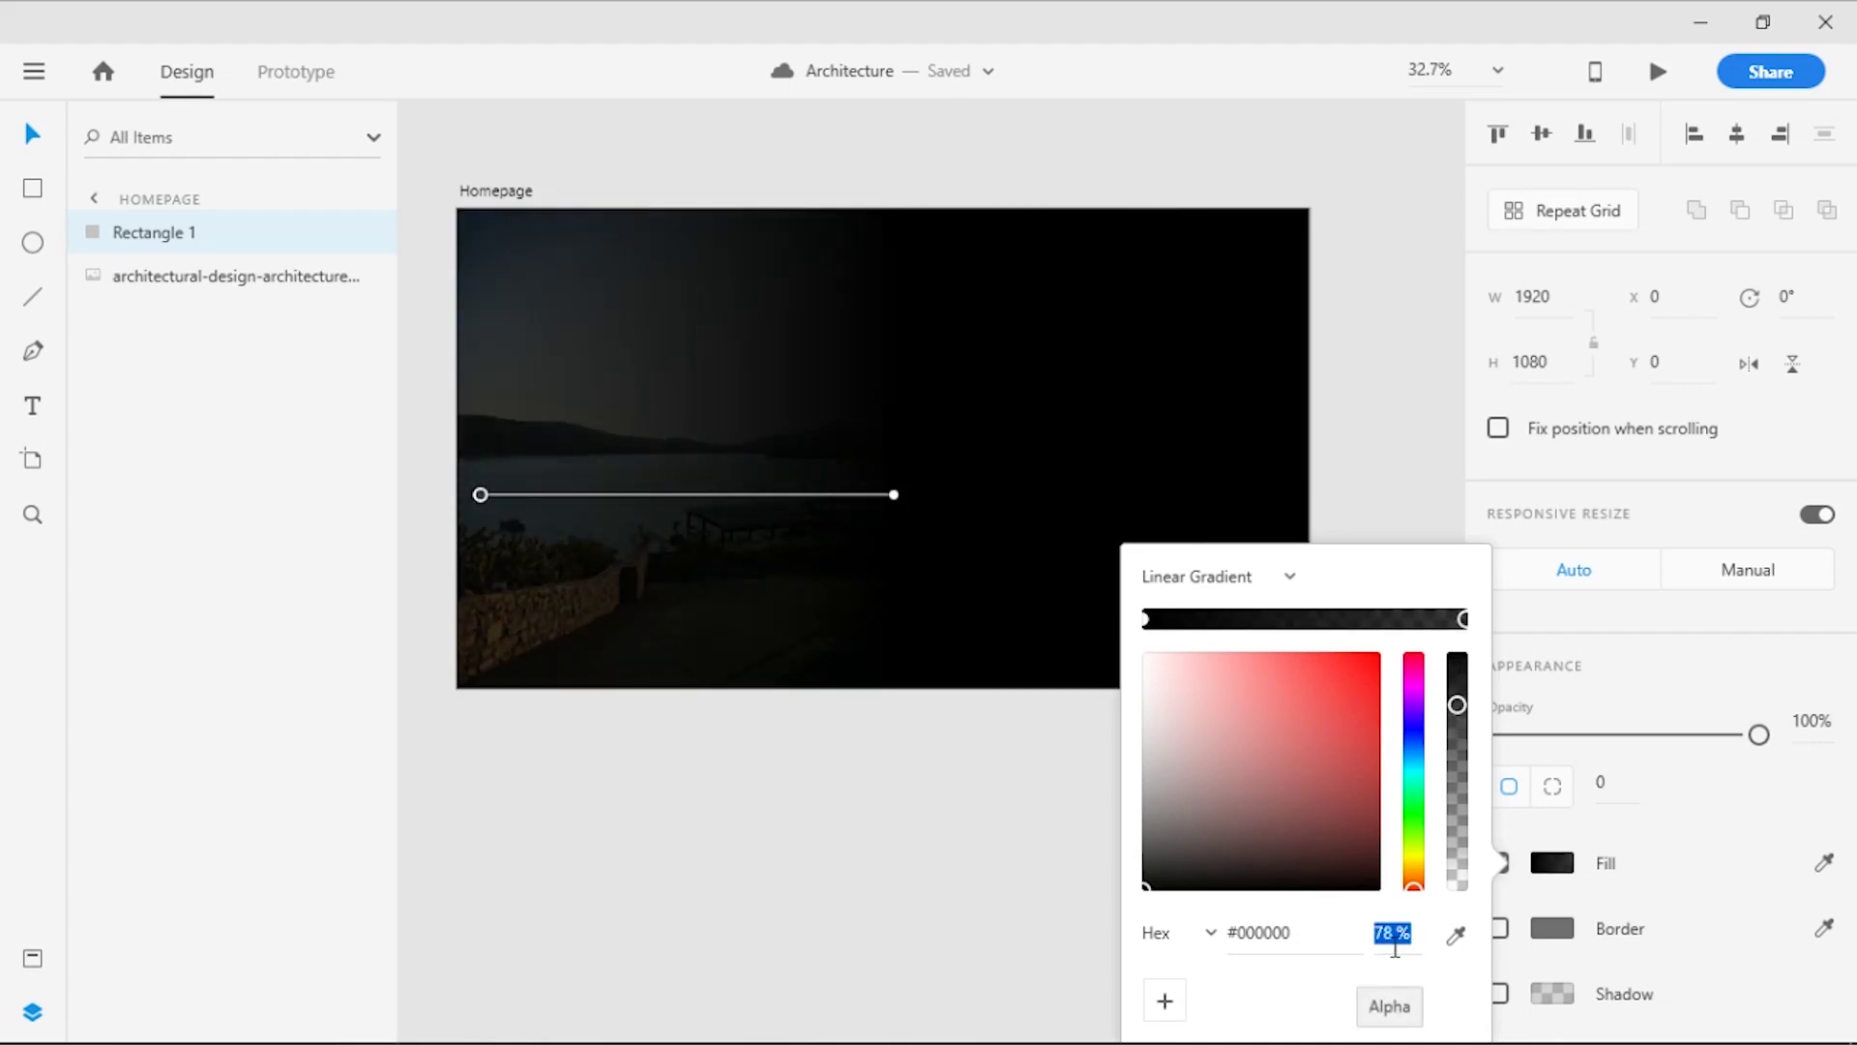
pyautogui.click(1147, 621)
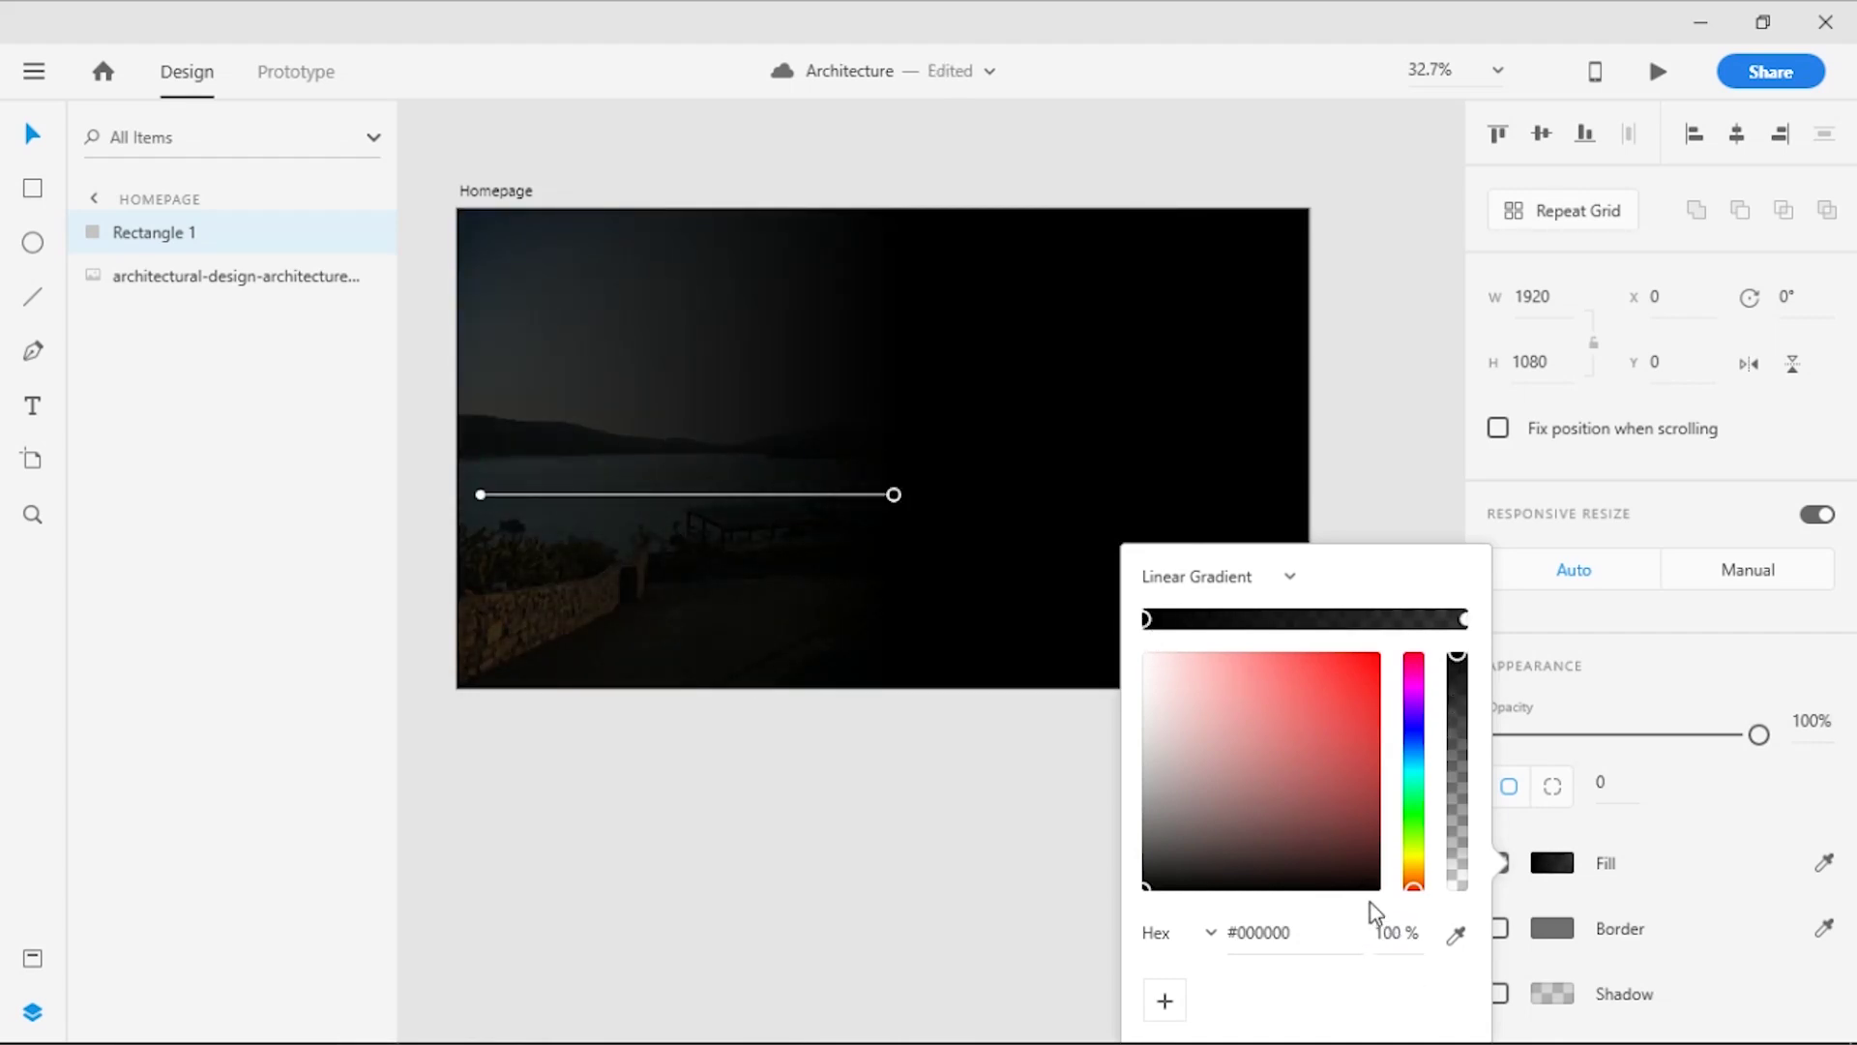
pyautogui.click(1390, 936)
pyautogui.moveTo(1391, 943); pyautogui.dragTo(1397, 1034)
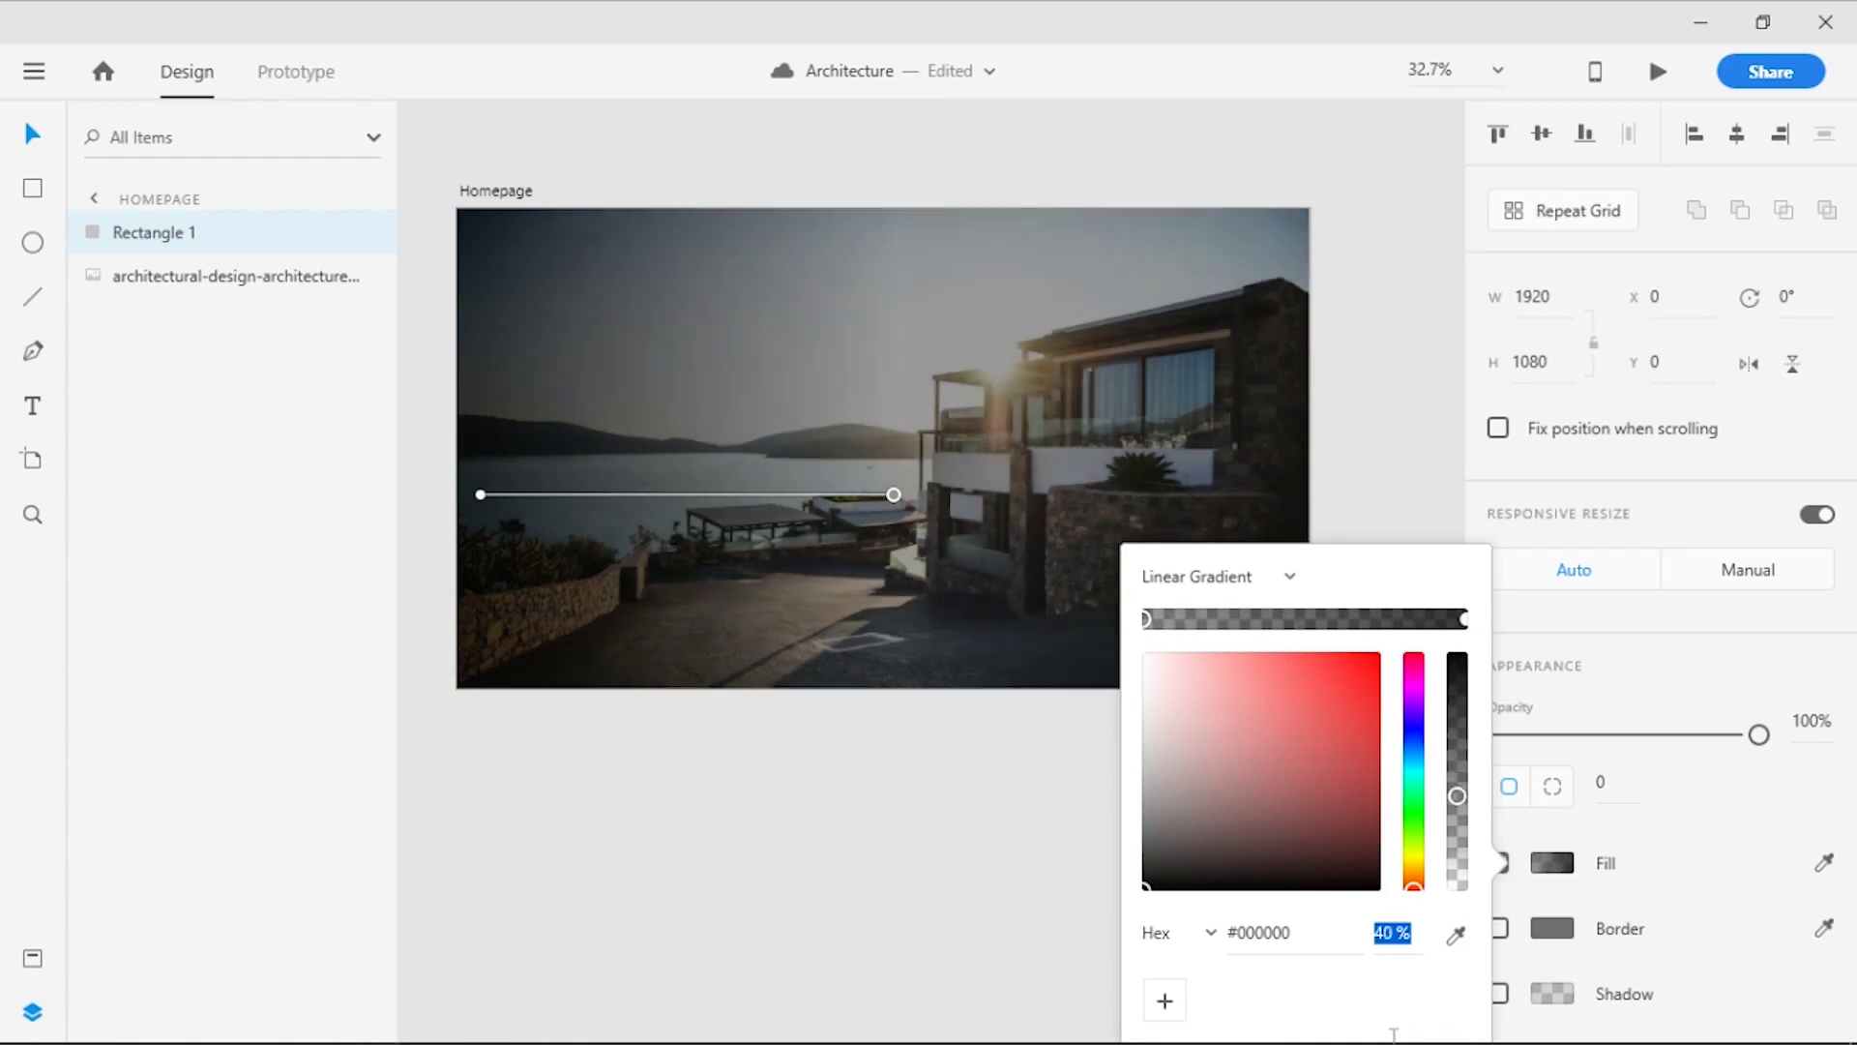
pyautogui.write('45')
pyautogui.click(1418, 943)
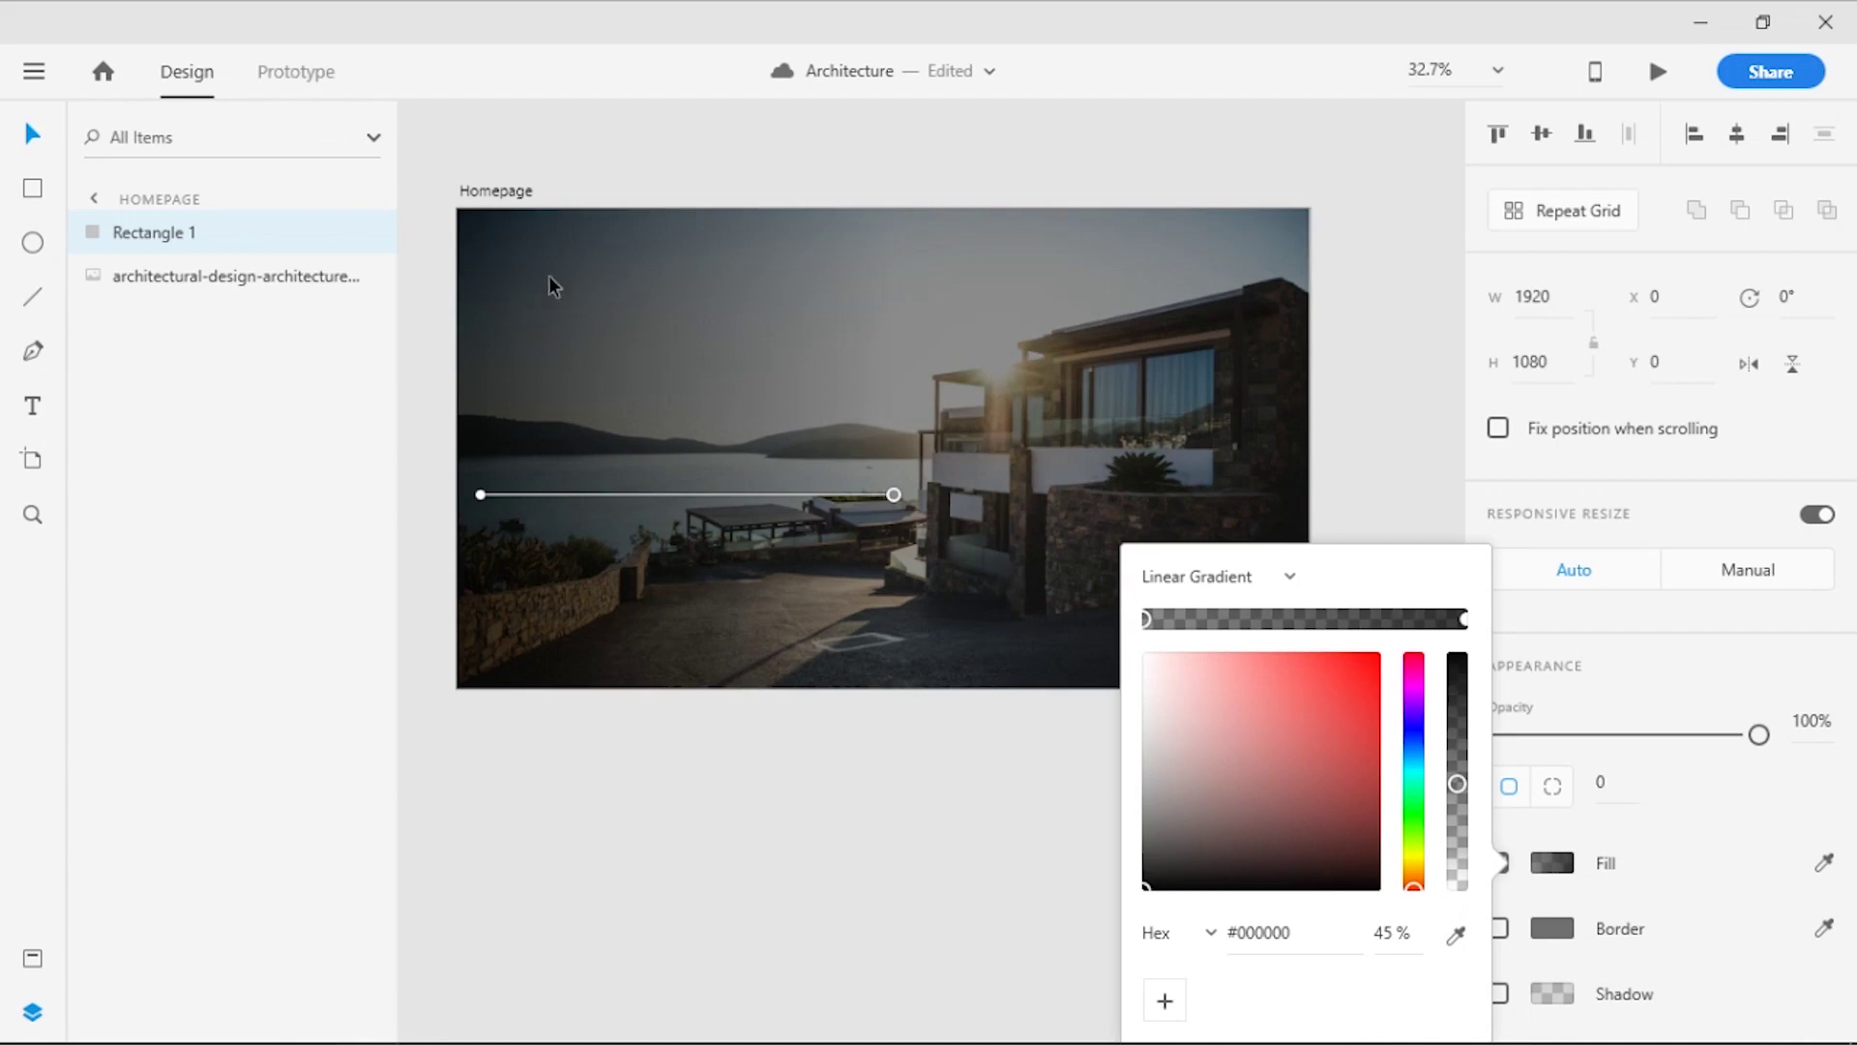
pyautogui.click(1463, 621)
pyautogui.click(1394, 931)
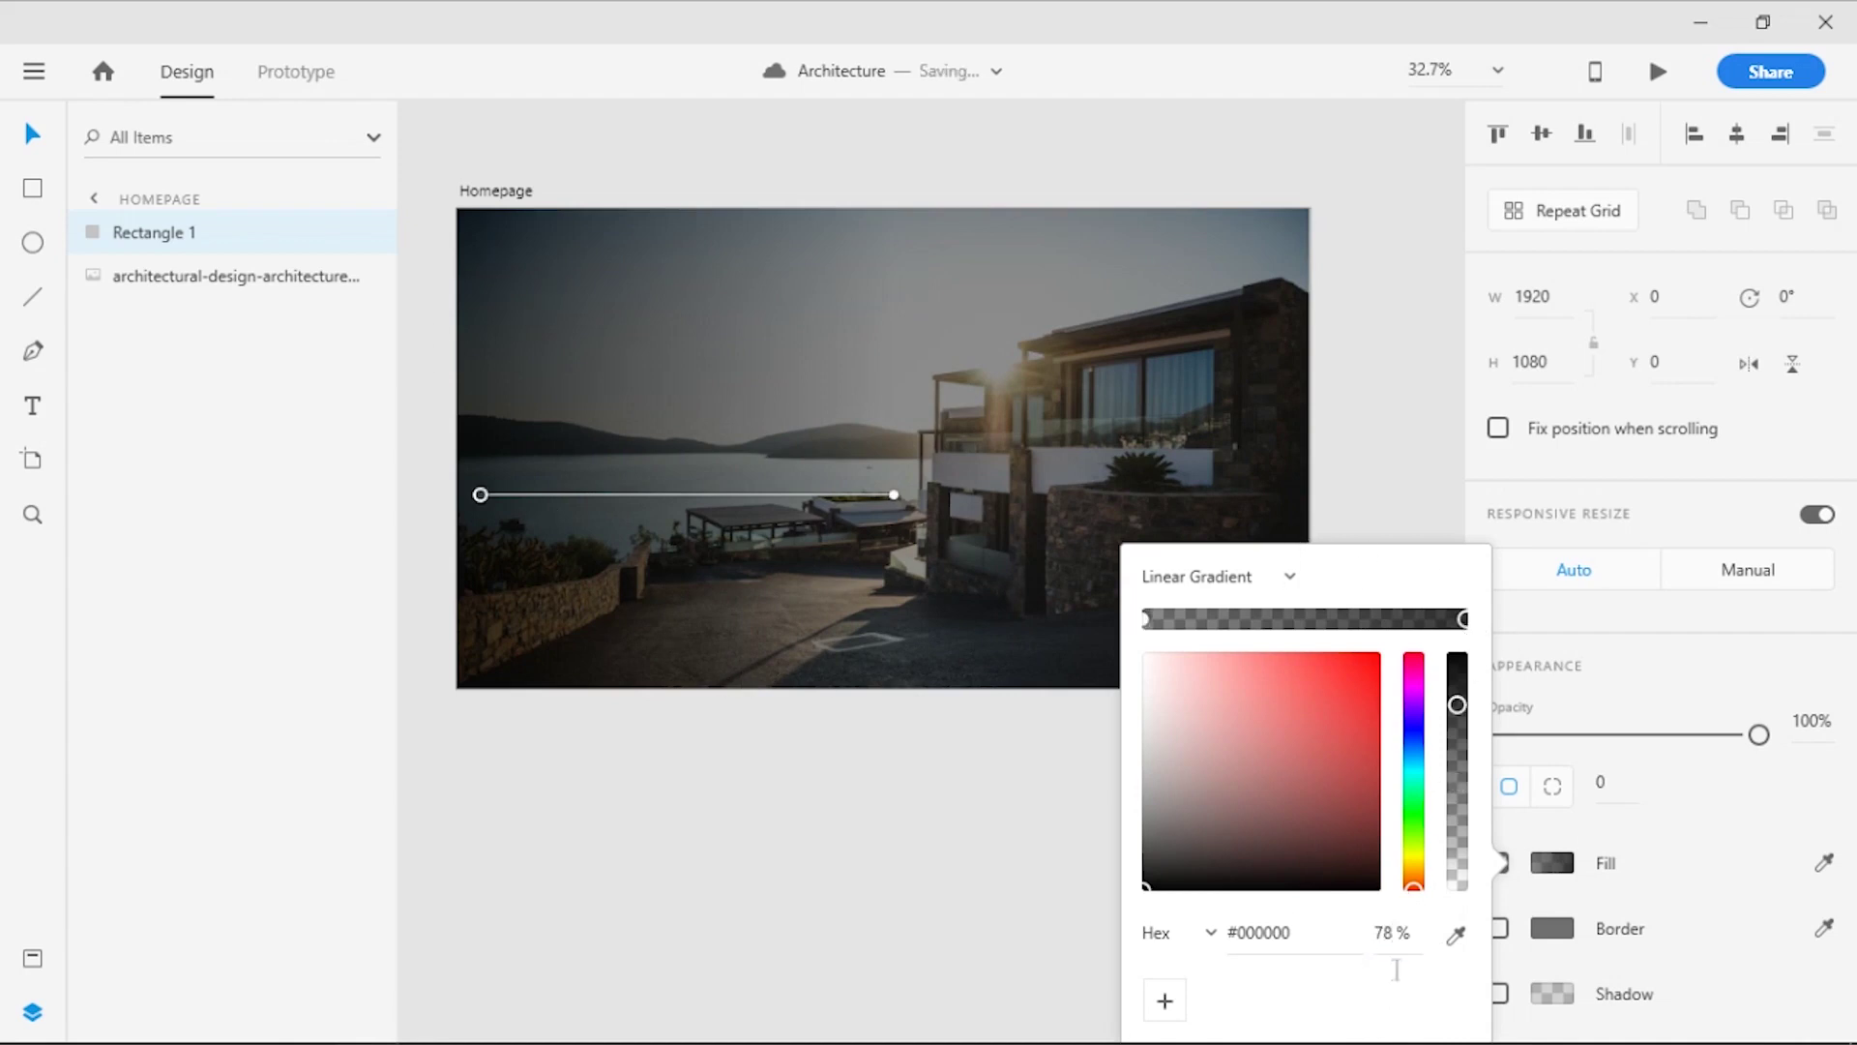
pyautogui.write('80')
pyautogui.press('Return')
pyautogui.write('66')
pyautogui.press('Return')
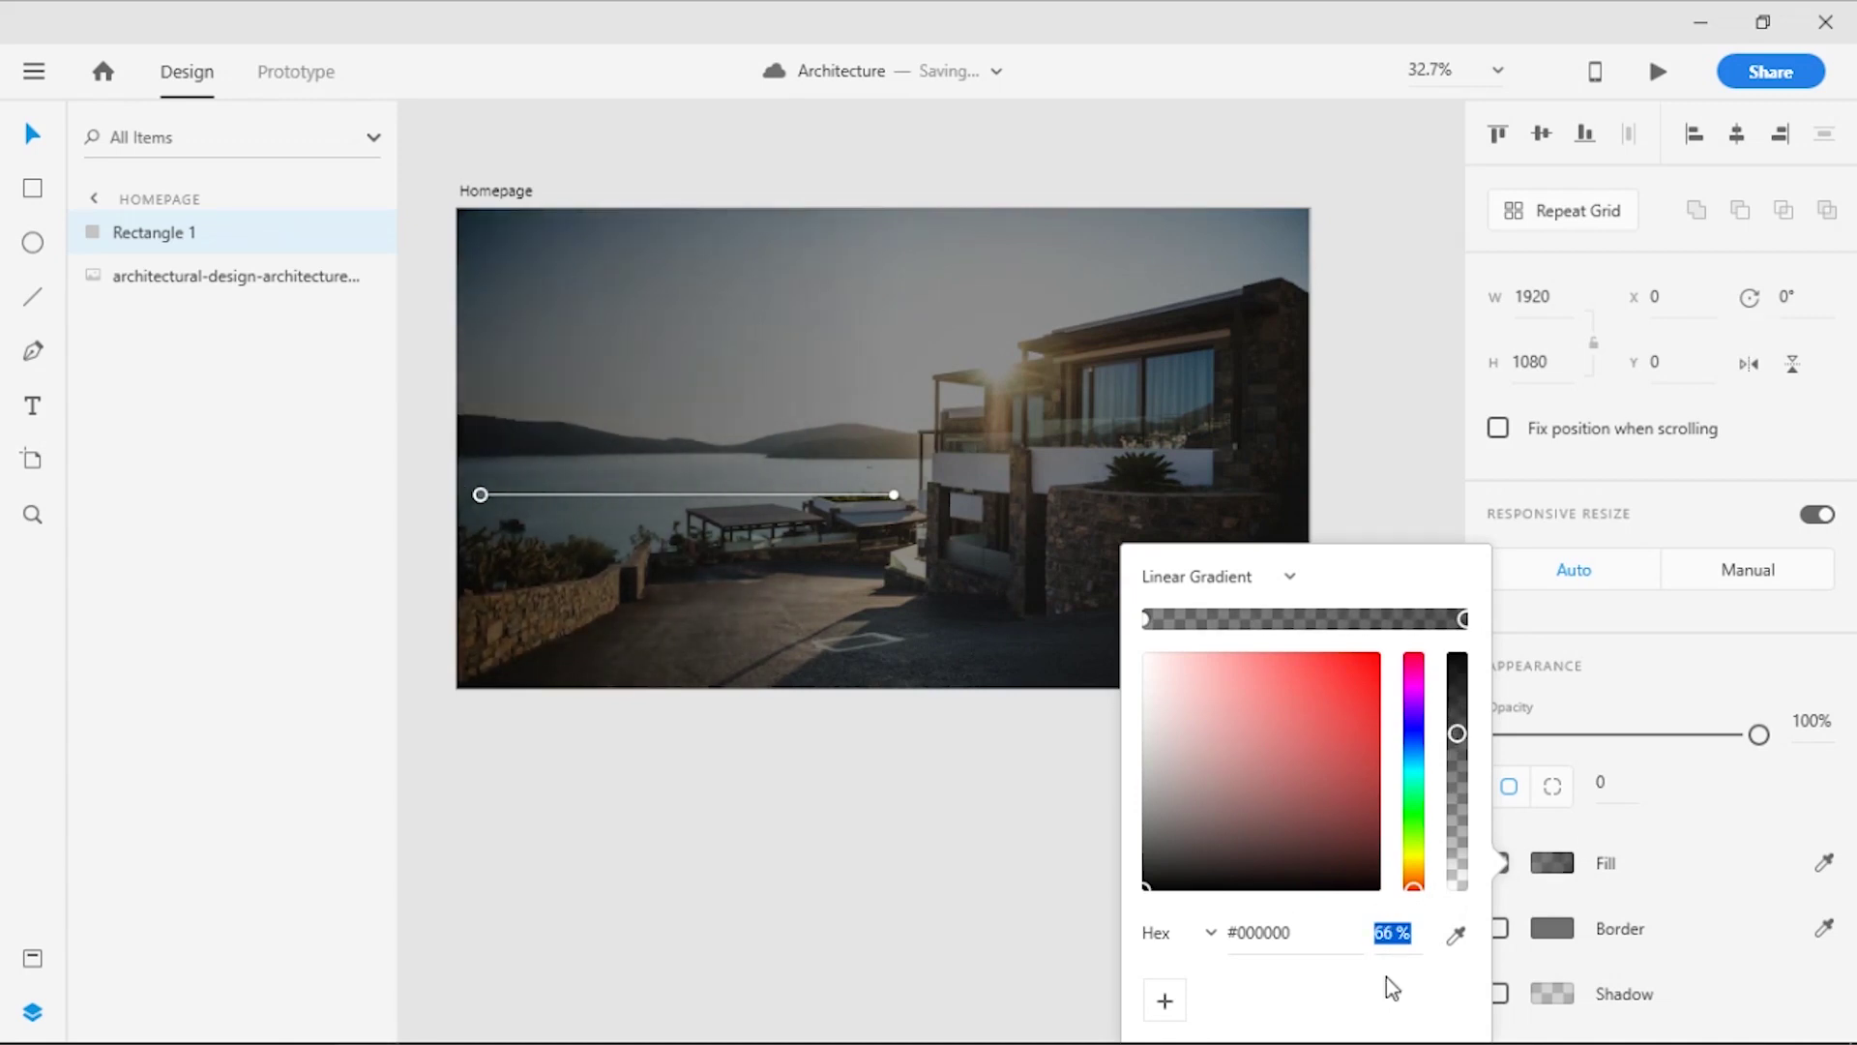
# Lower the overlay rectangle's opacity to 75%
pyautogui.click(1391, 469)
pyautogui.moveTo(1757, 738)
pyautogui.mouseDown()
pyautogui.moveTo(1666, 747)
pyautogui.moveTo(1687, 741)
pyautogui.mouseUp()
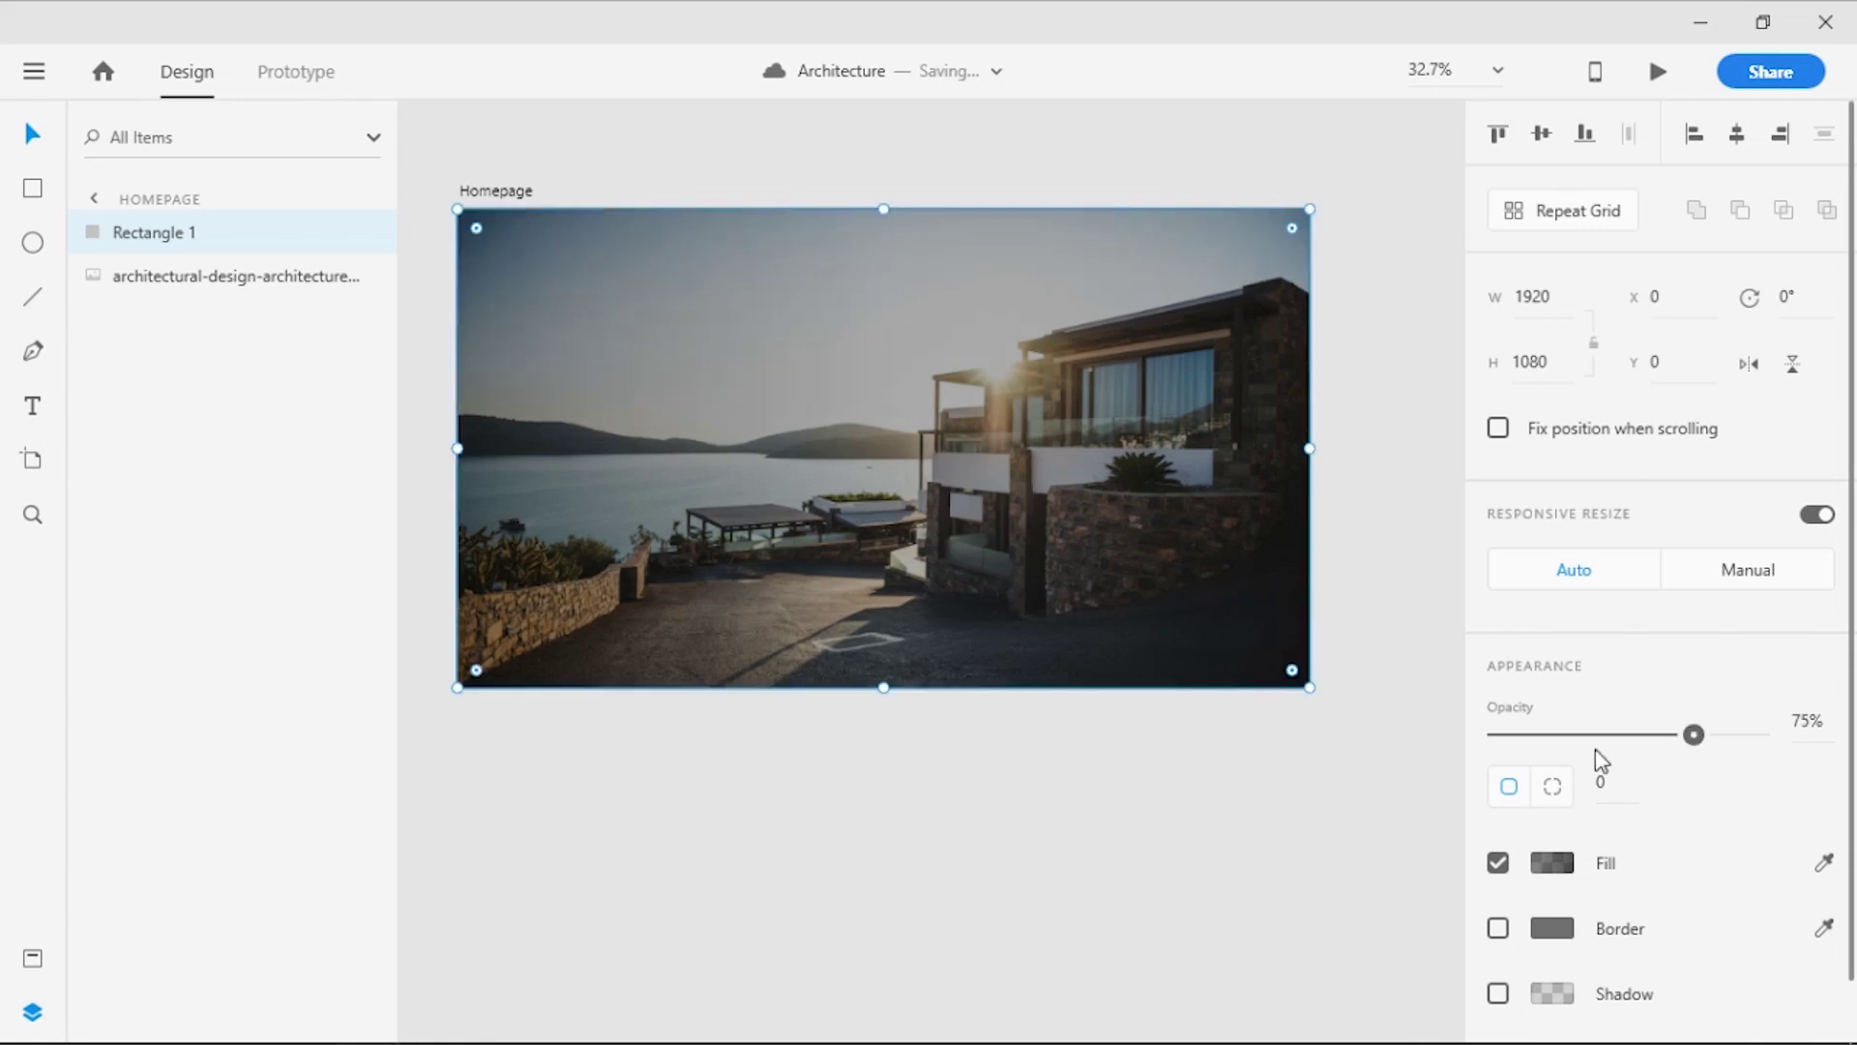
pyautogui.click(1325, 783)
pyautogui.scroll(1, 1016, 858)
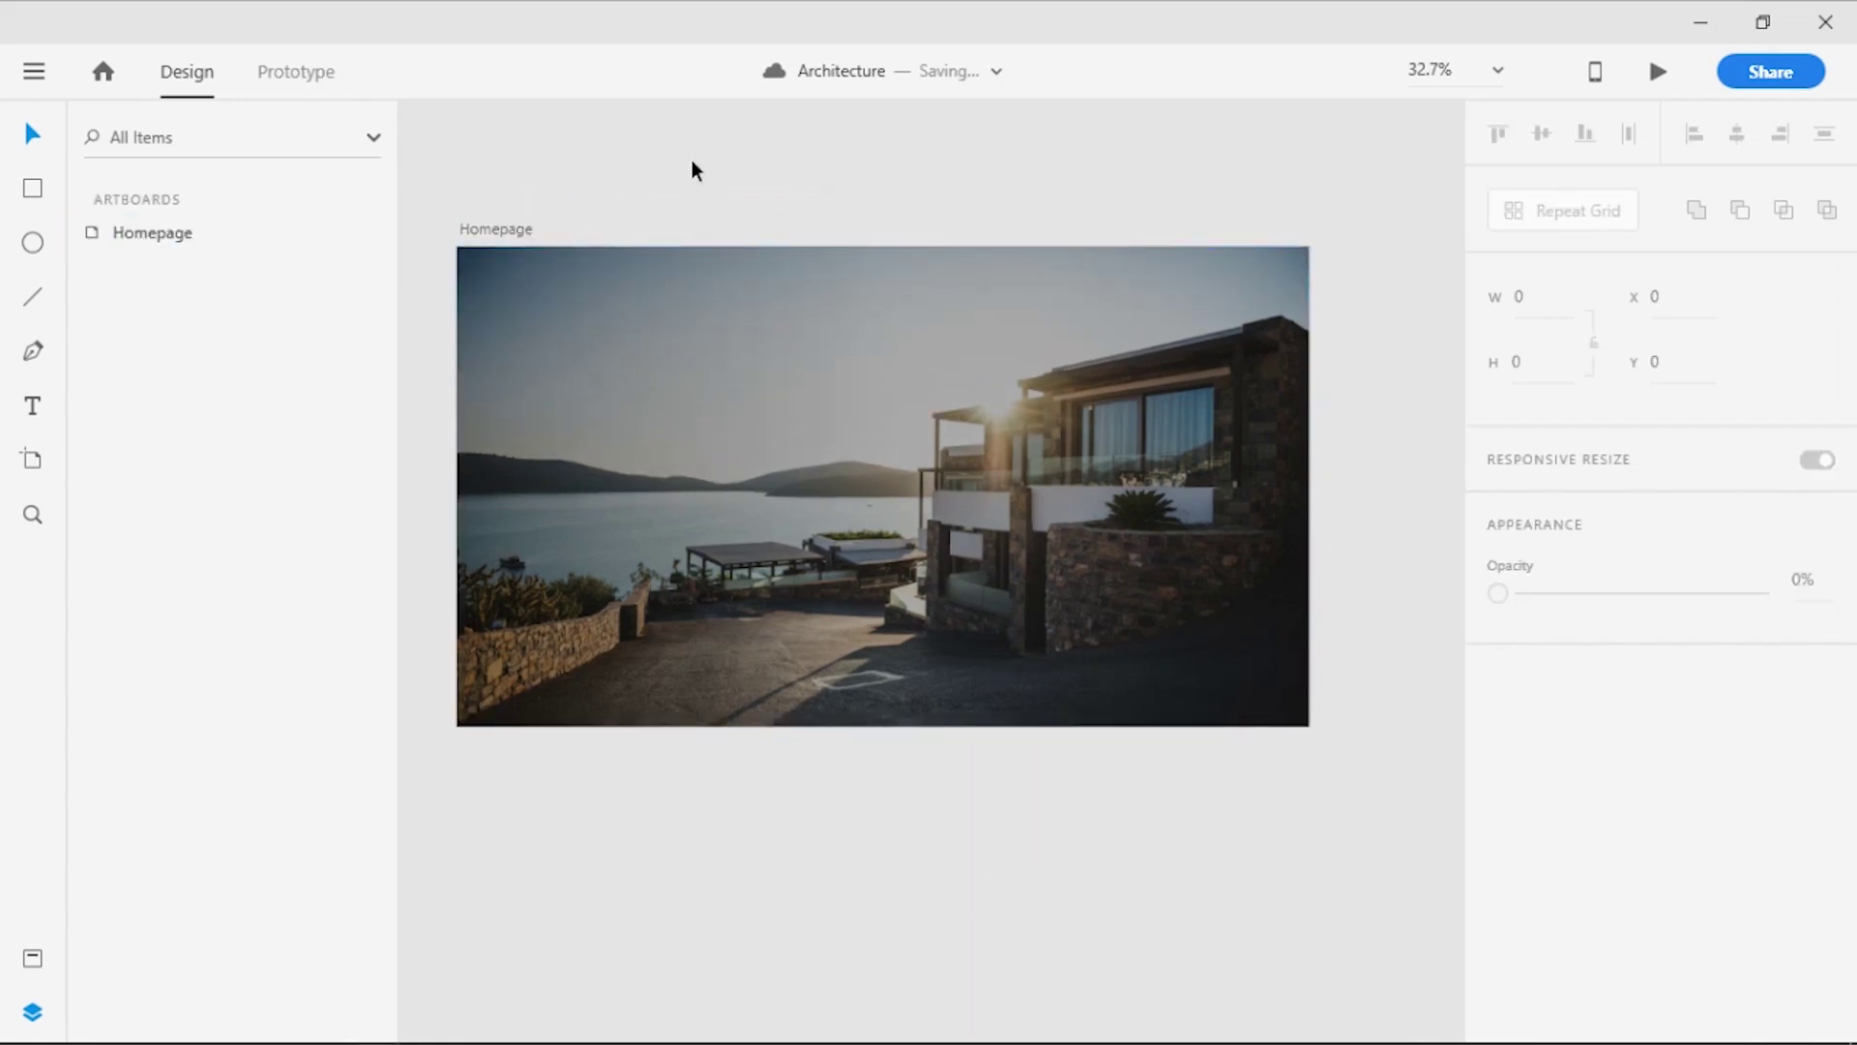
# Group Rectangle 1 with the house photo and name the group 'background'
pyautogui.click(754, 320)
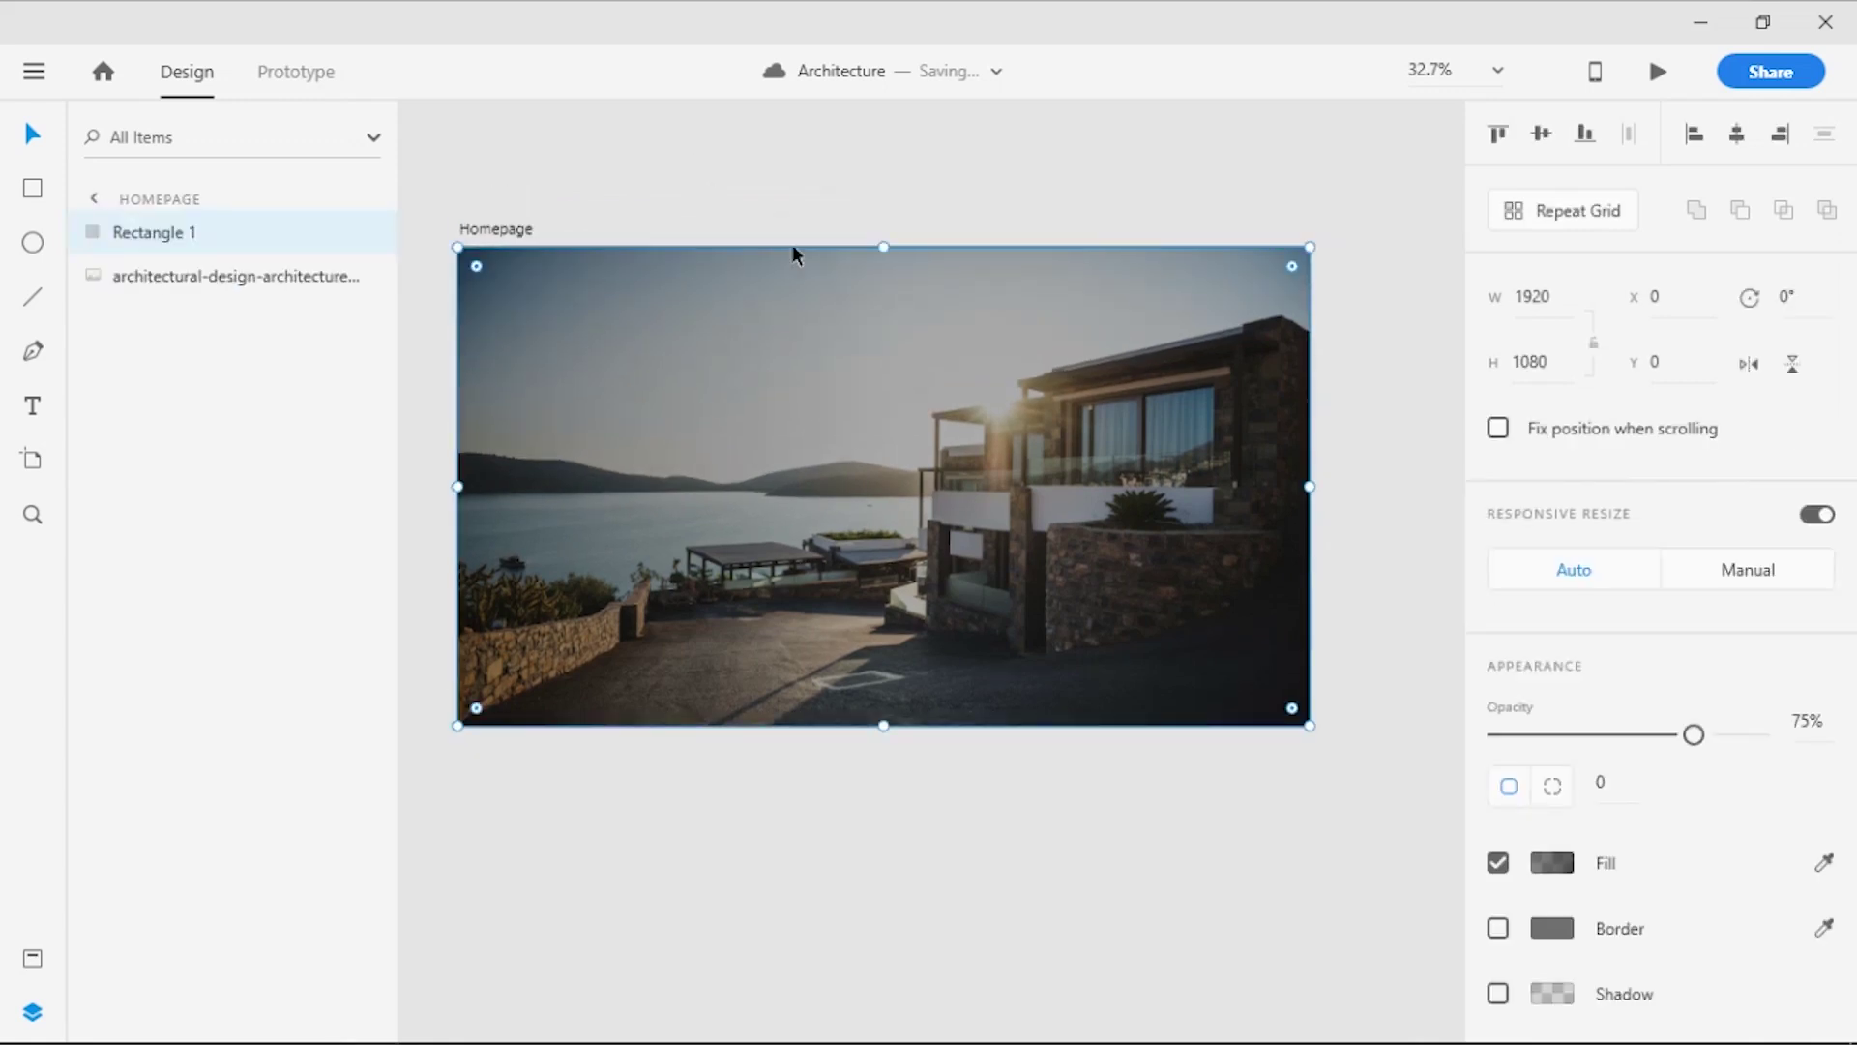
pyautogui.keyDown('shift'); pyautogui.click(173, 278); pyautogui.keyUp('shift')
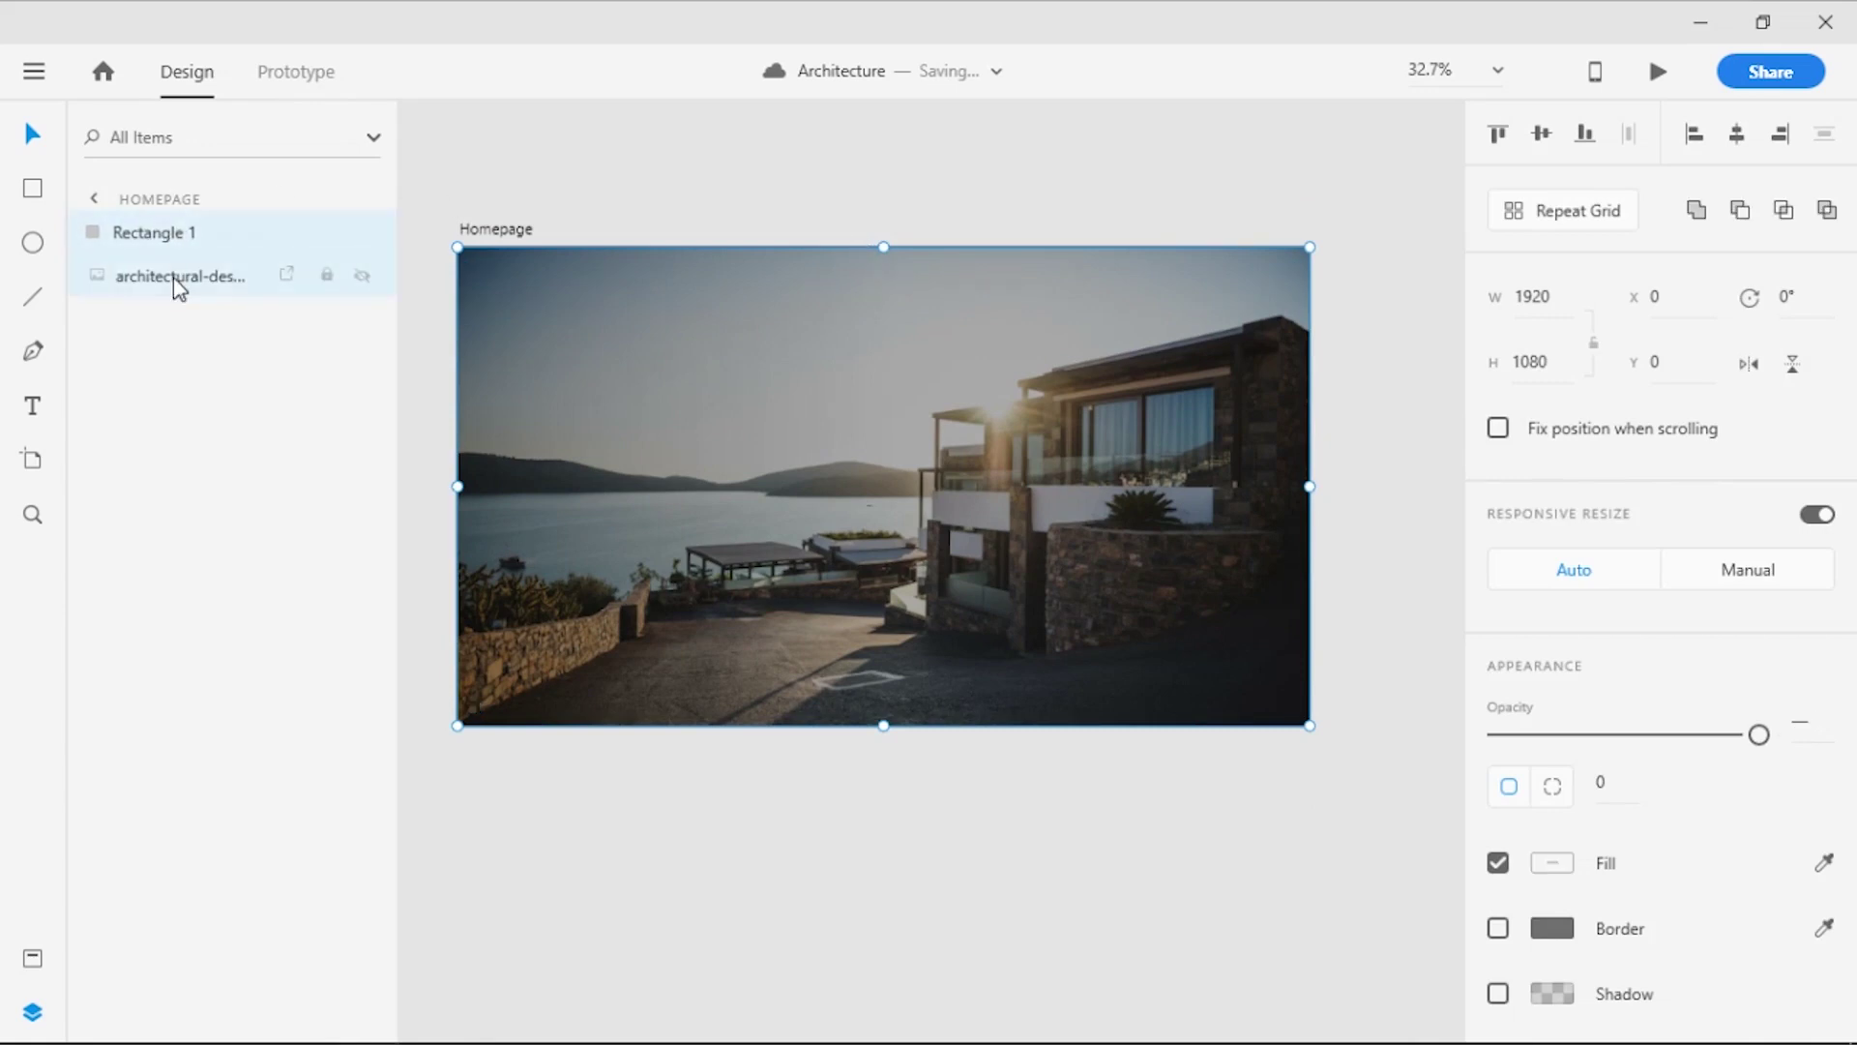
pyautogui.hotkey('ctrl', 'g')
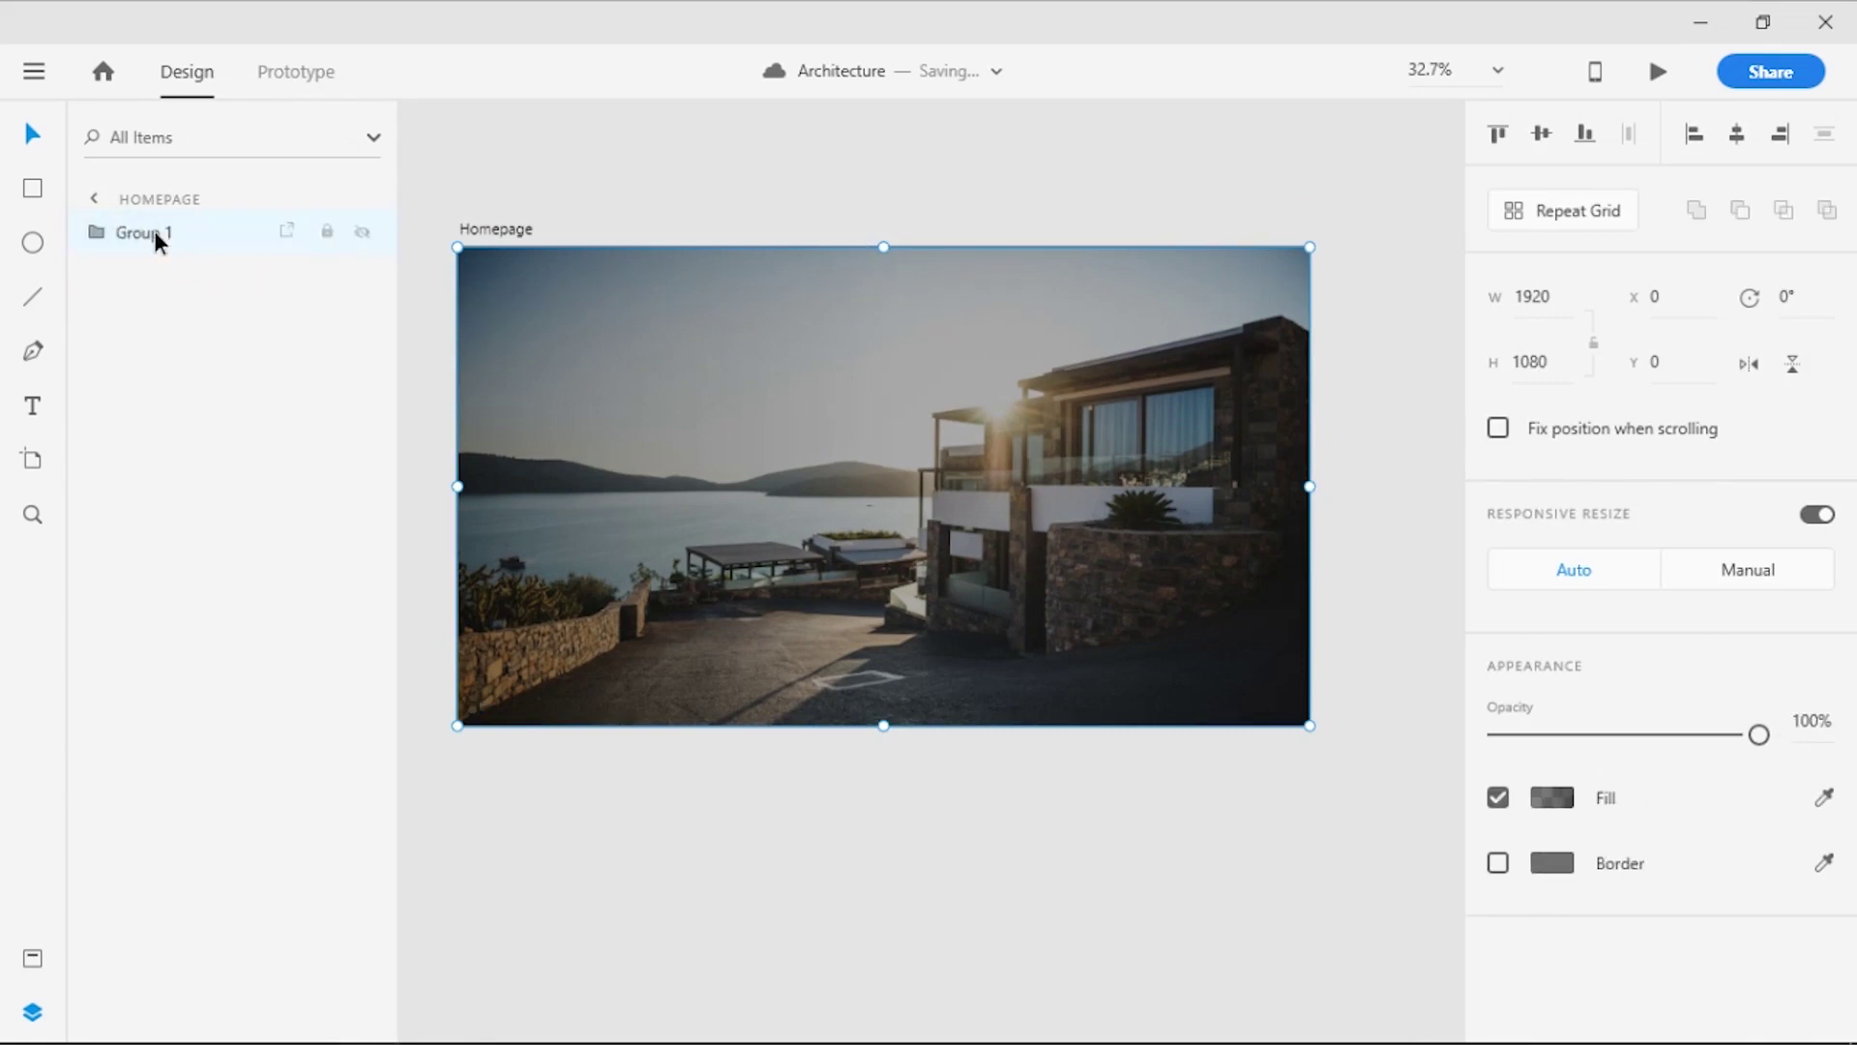
pyautogui.doubleClick(154, 232)
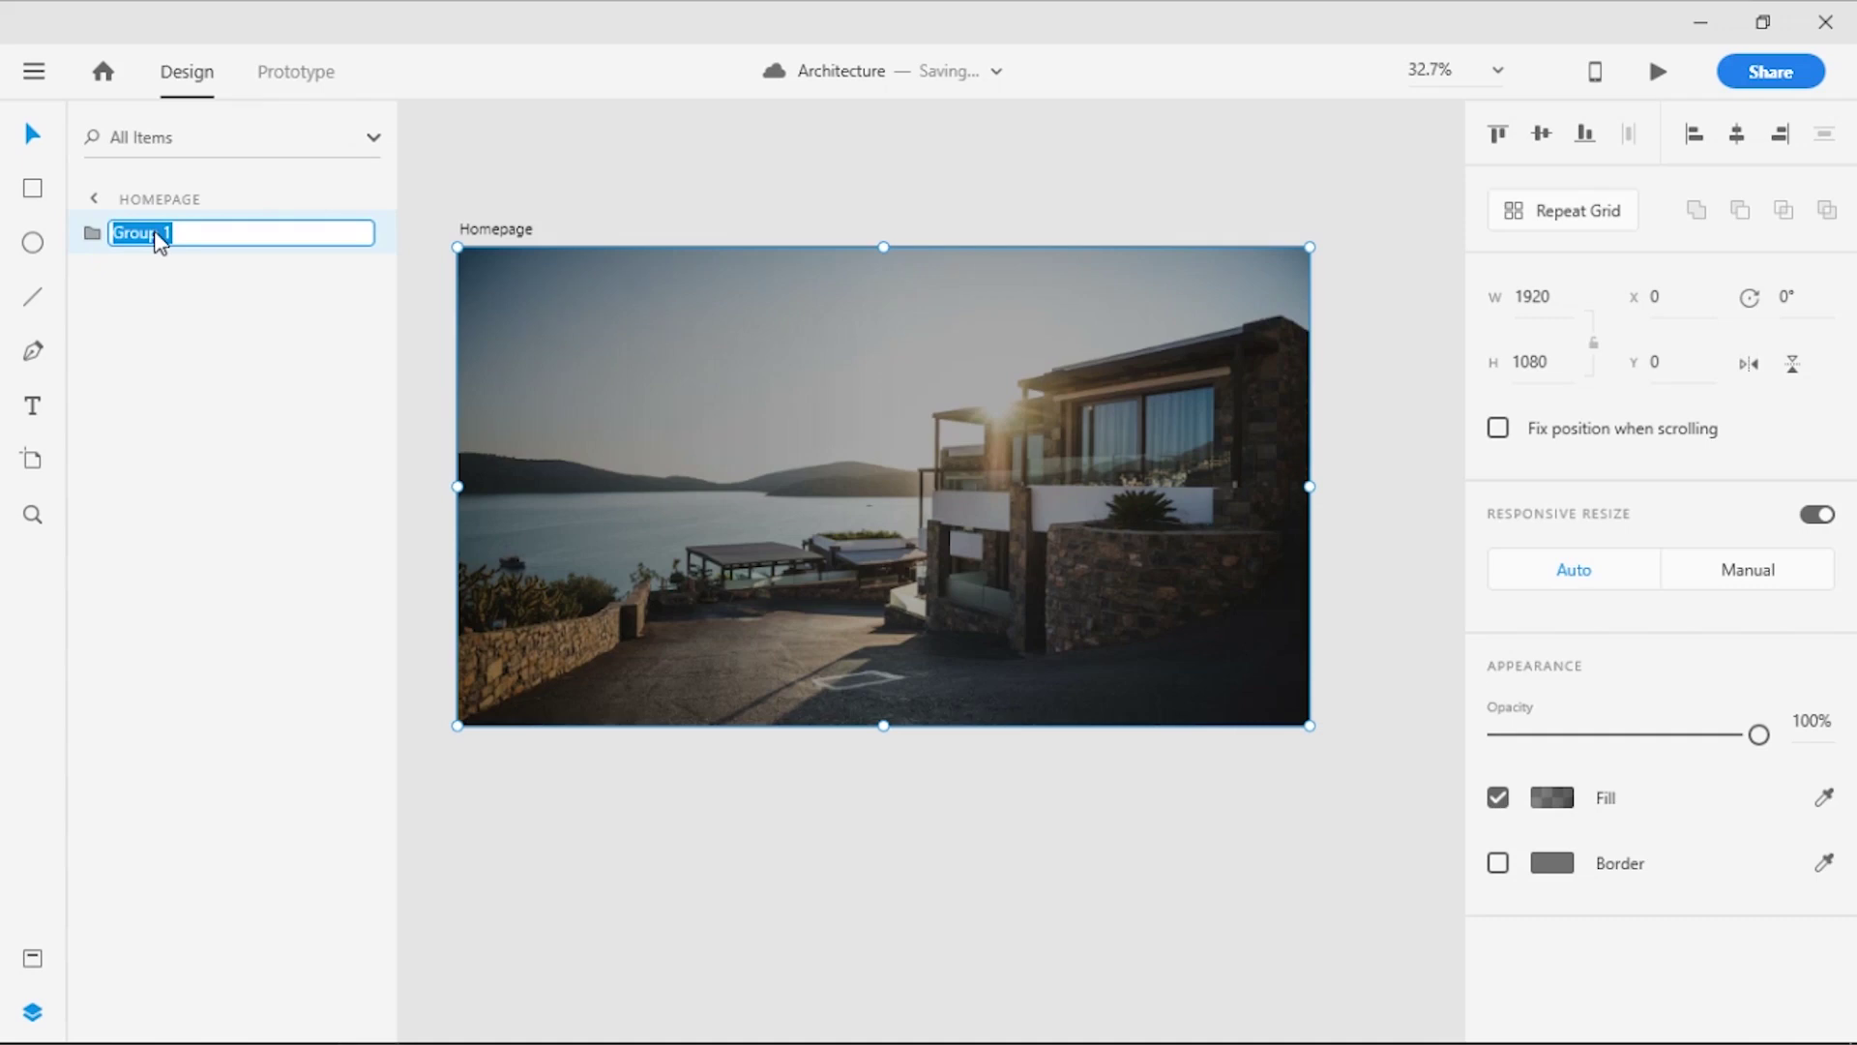
pyautogui.write('backg')
pyautogui.write('round')
pyautogui.press('Return')
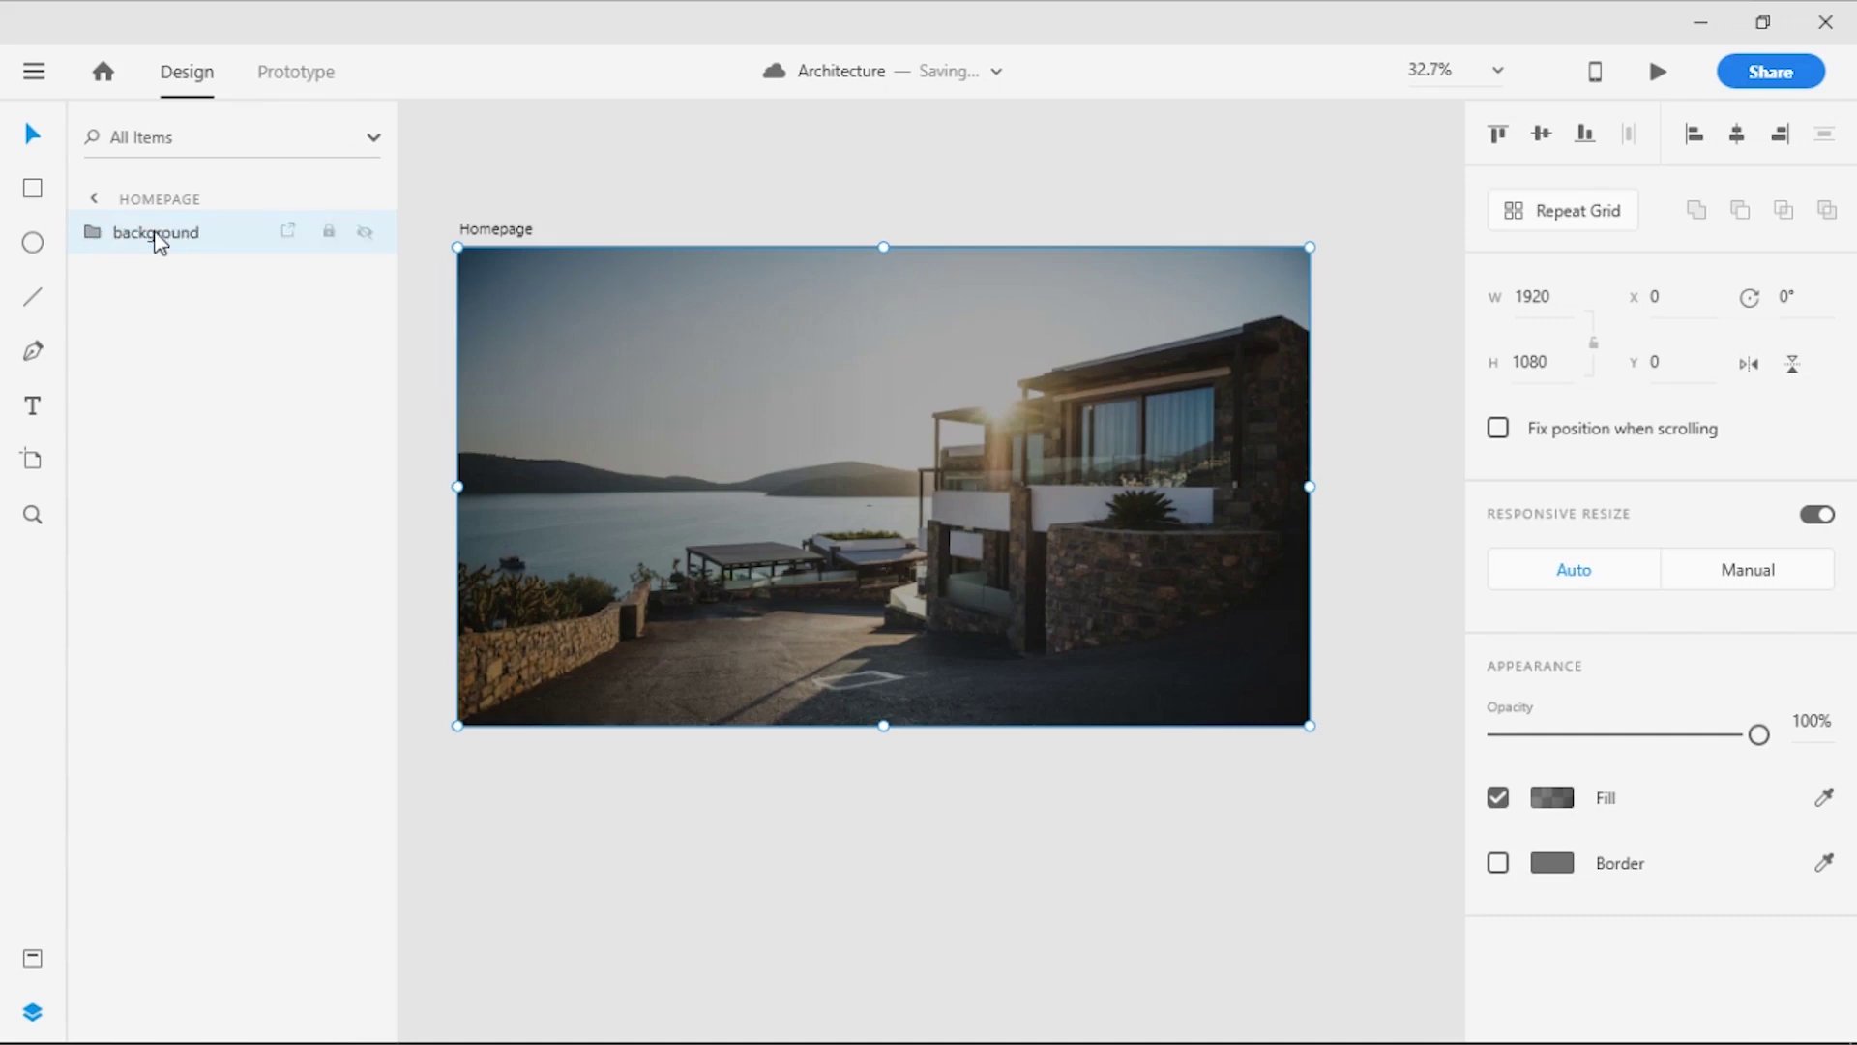
pyautogui.click(828, 237)
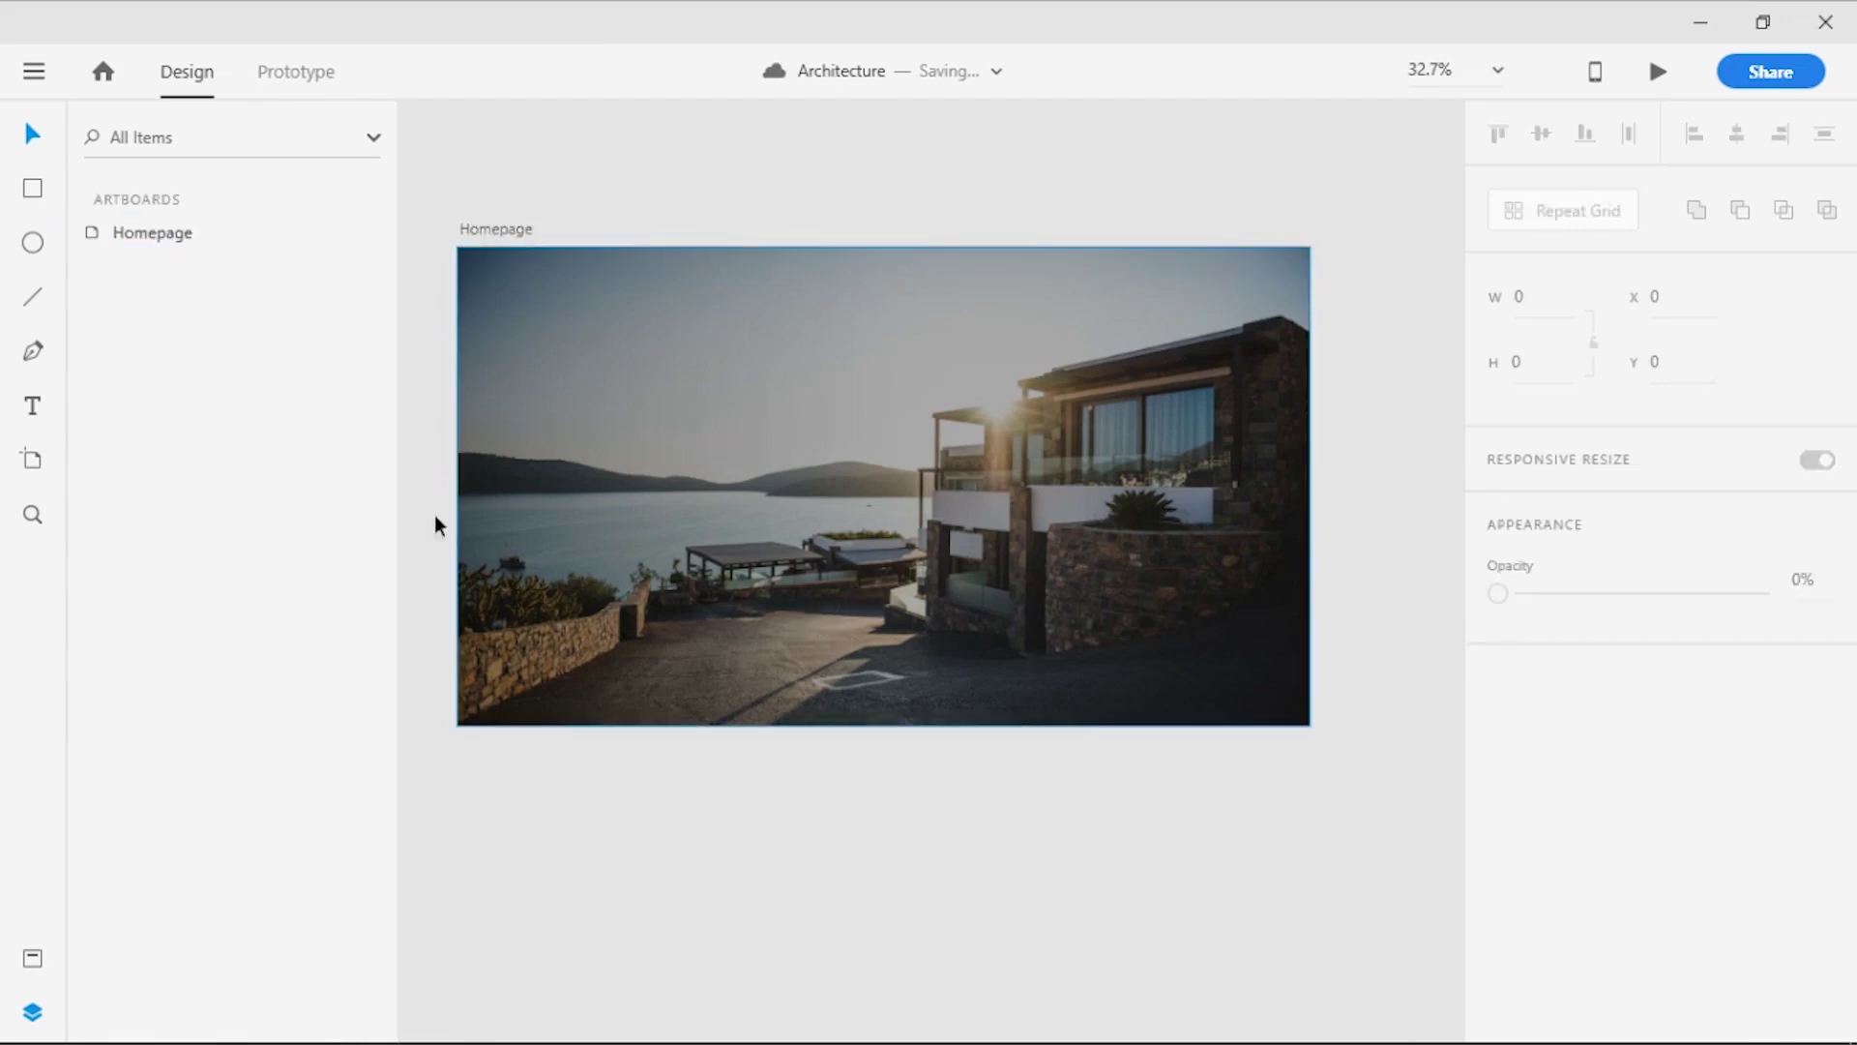
# Draw a borderless white bar along the artboard's bottom edge
pyautogui.click(33, 192)
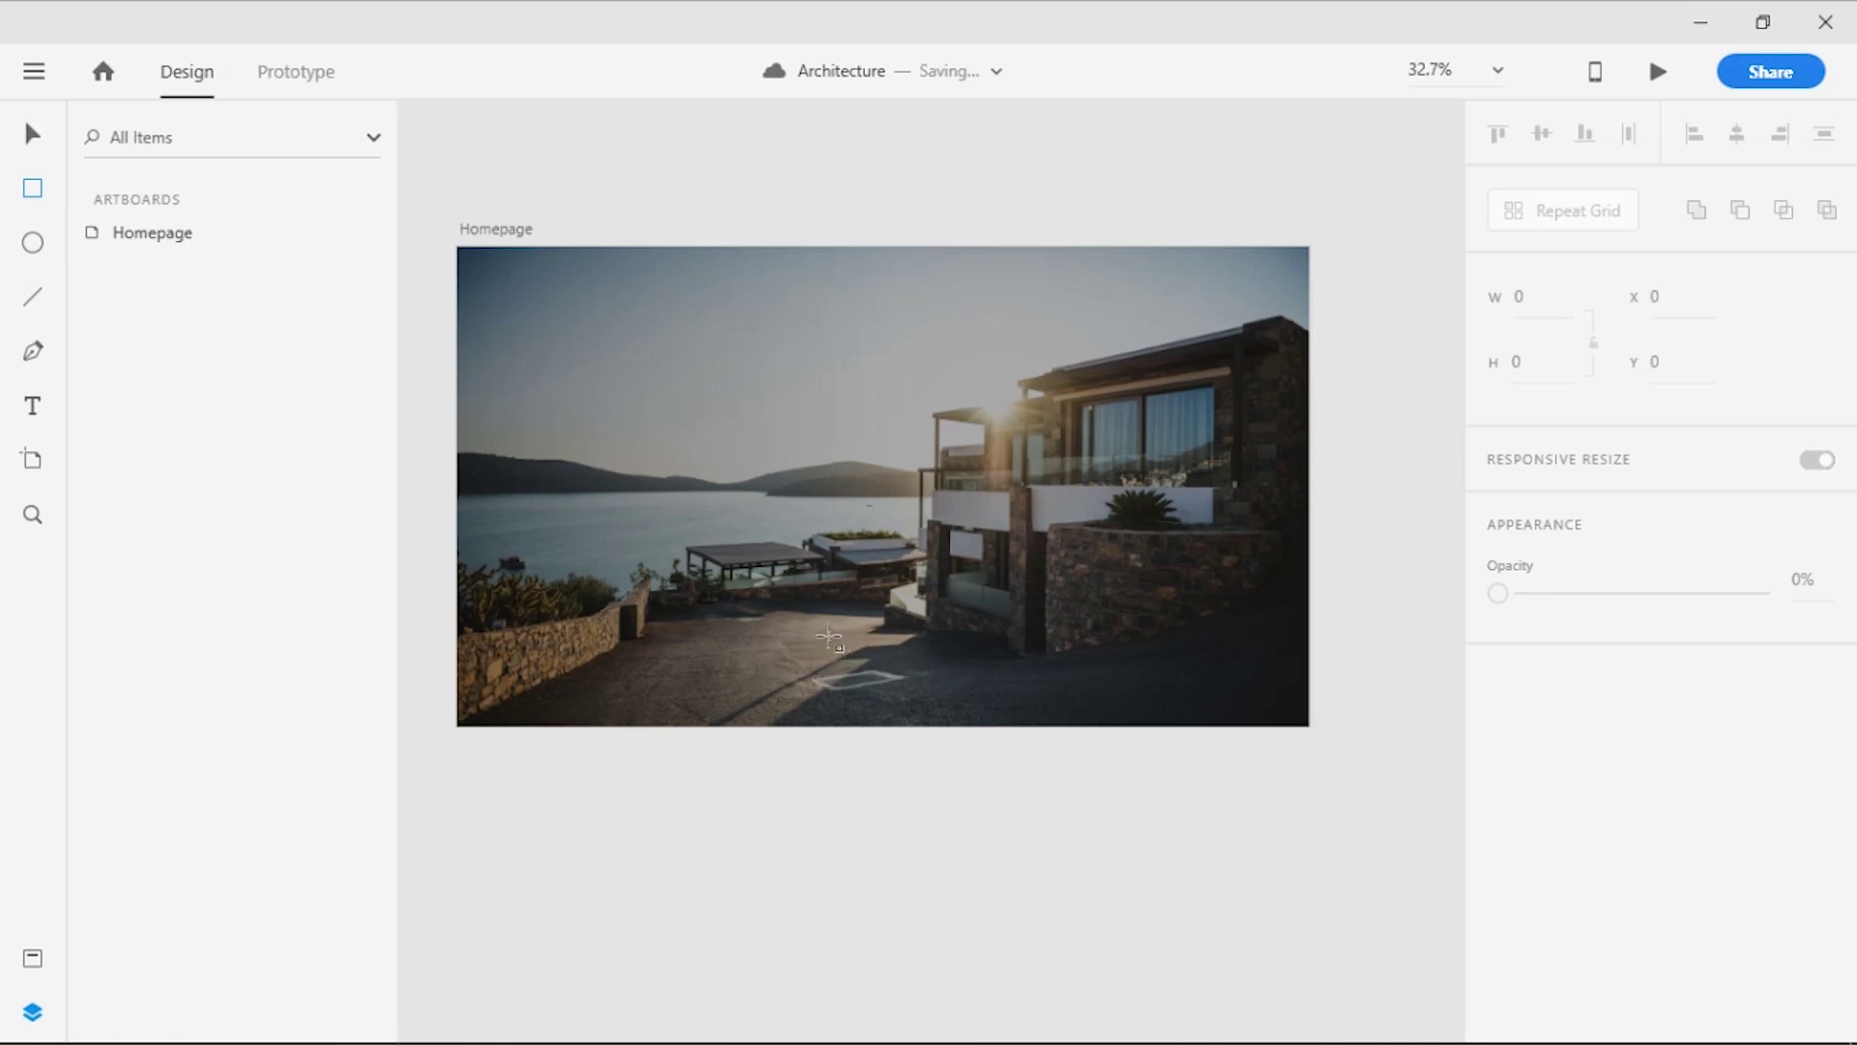
pyautogui.moveTo(850, 626); pyautogui.dragTo(1309, 727)
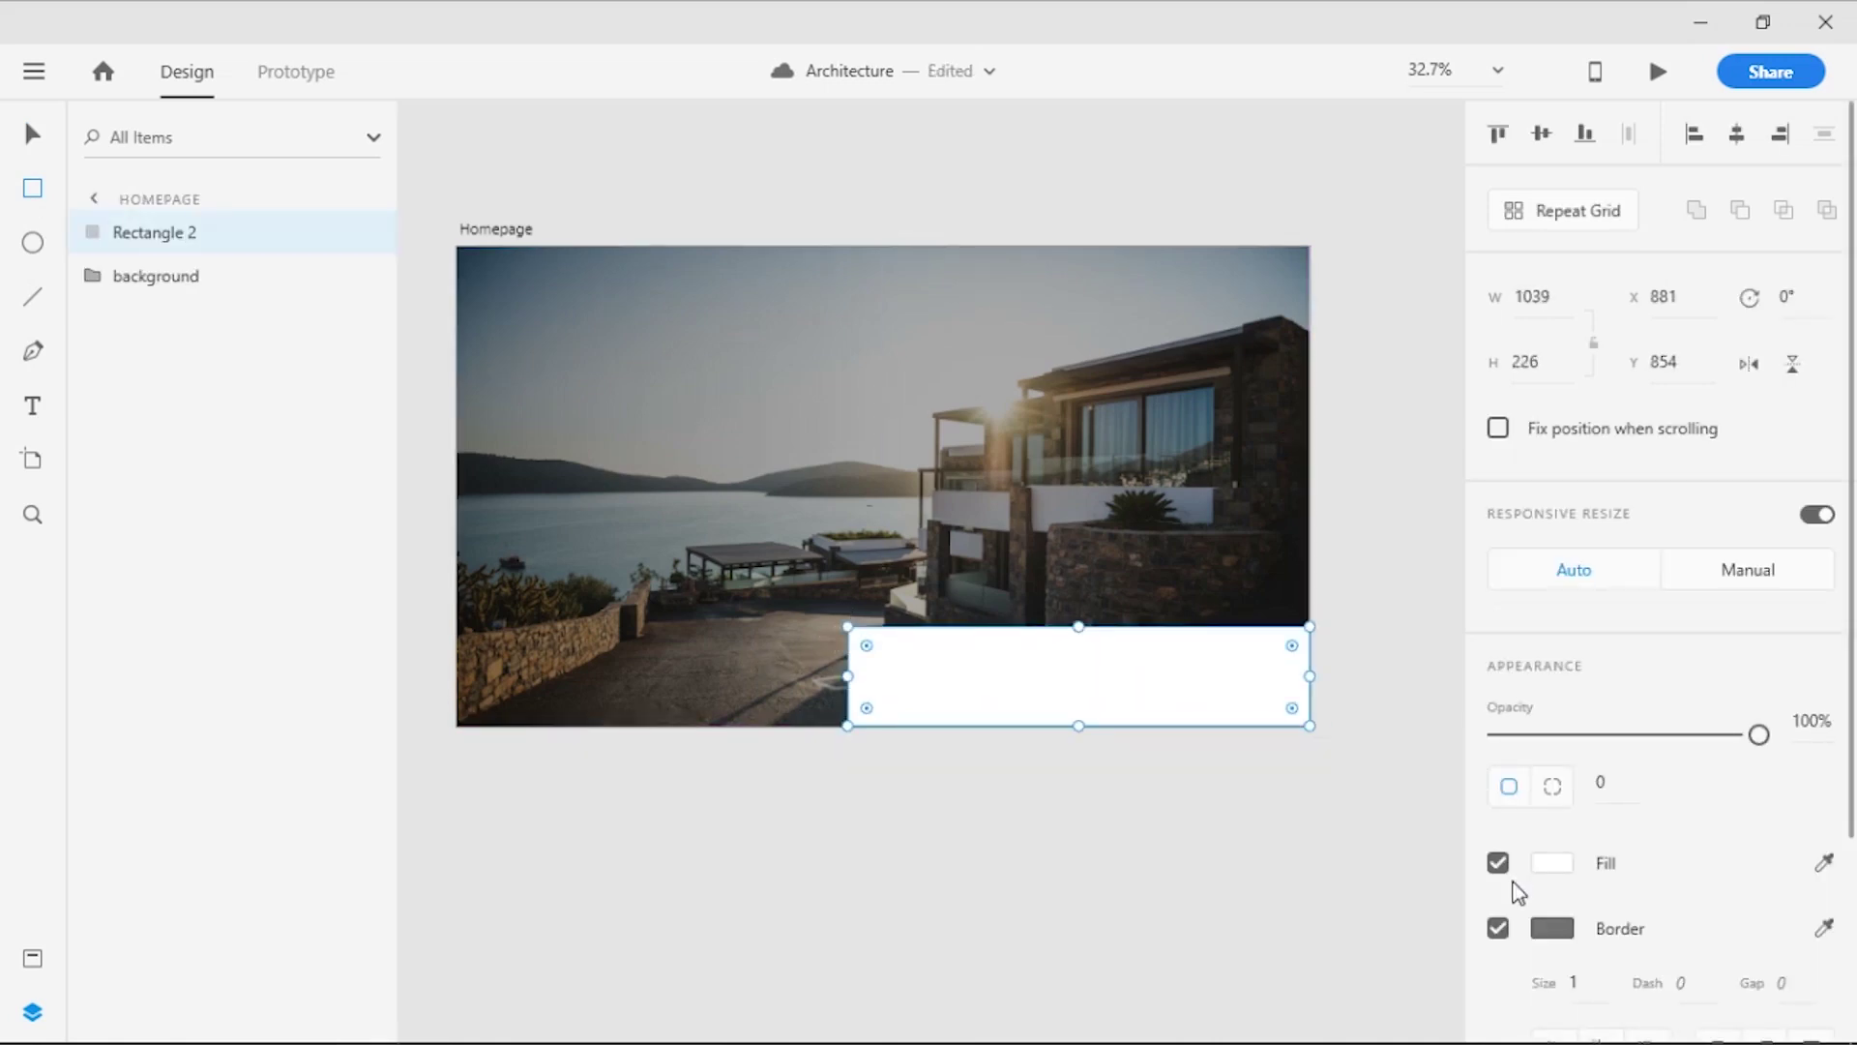
pyautogui.click(1498, 928)
pyautogui.press('v')
pyautogui.moveTo(1108, 689); pyautogui.dragTo(1000, 696)
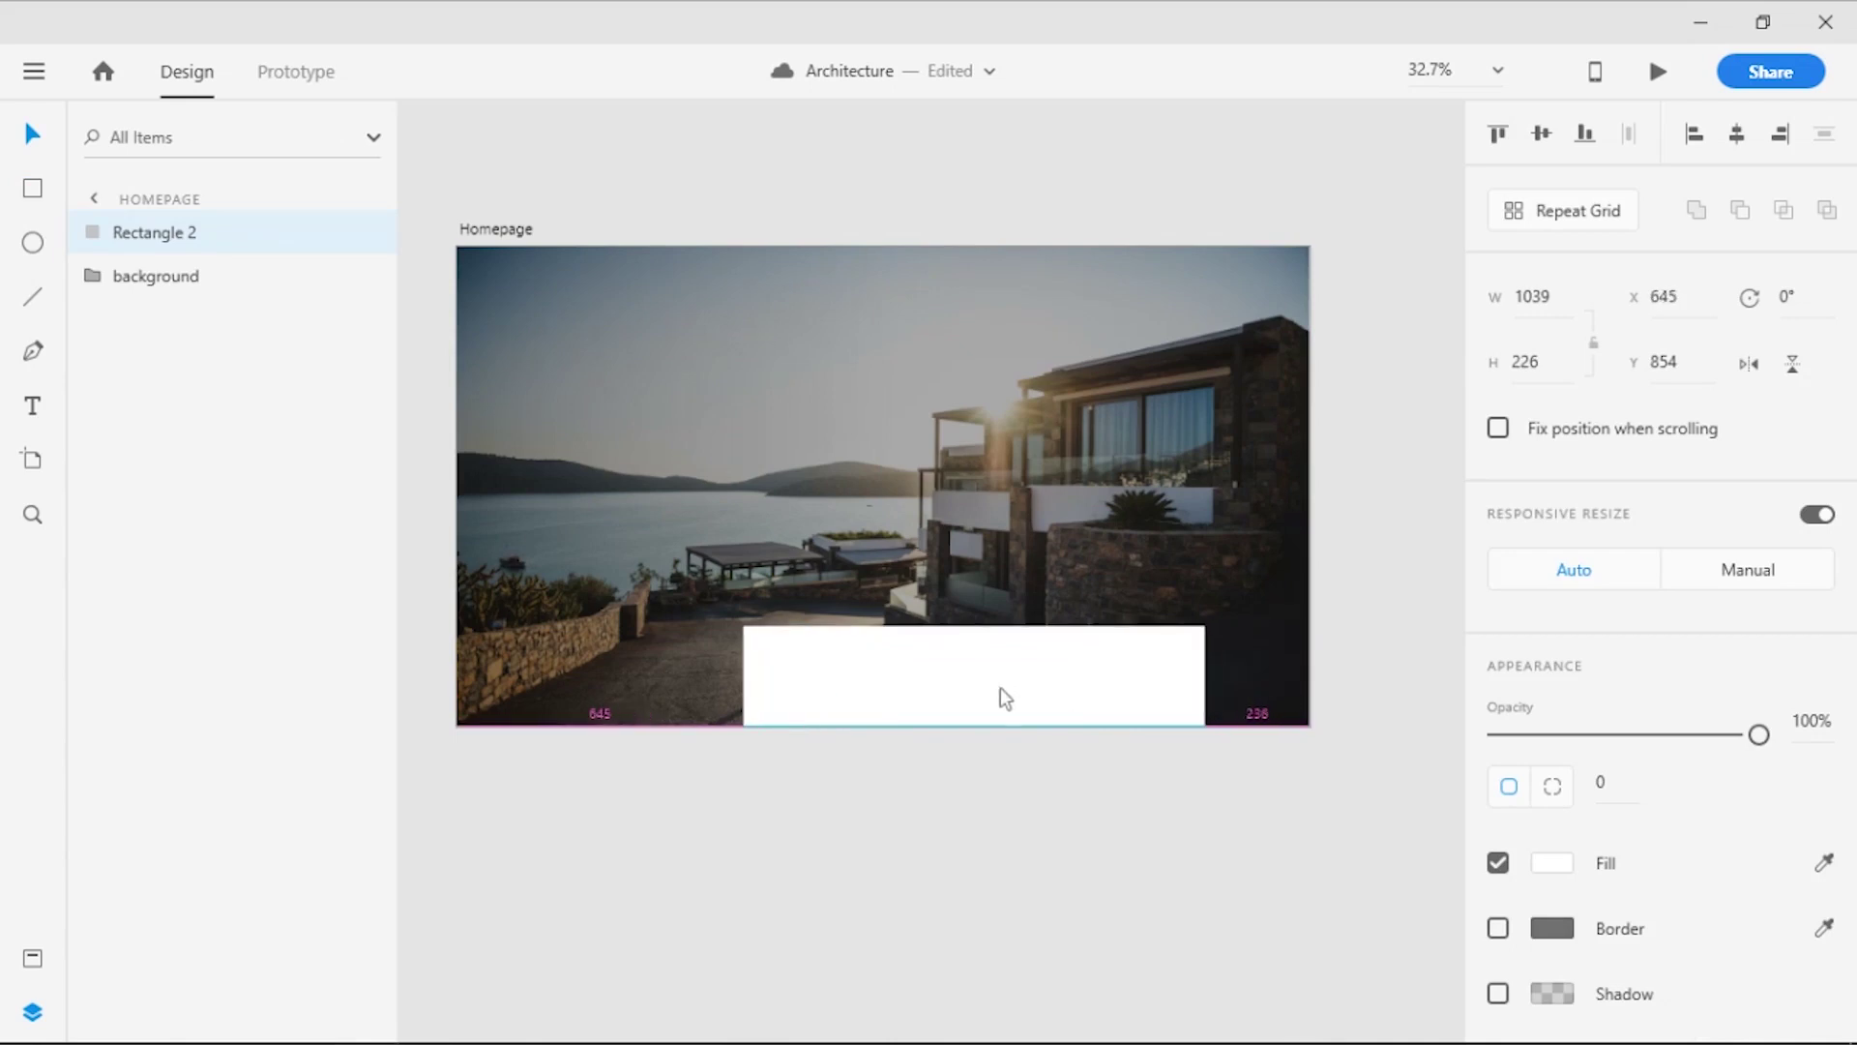
pyautogui.click(1099, 756)
# Add a borderless #F88A1C block at the bottom-right corner and save it as a swatch
pyautogui.press('r')
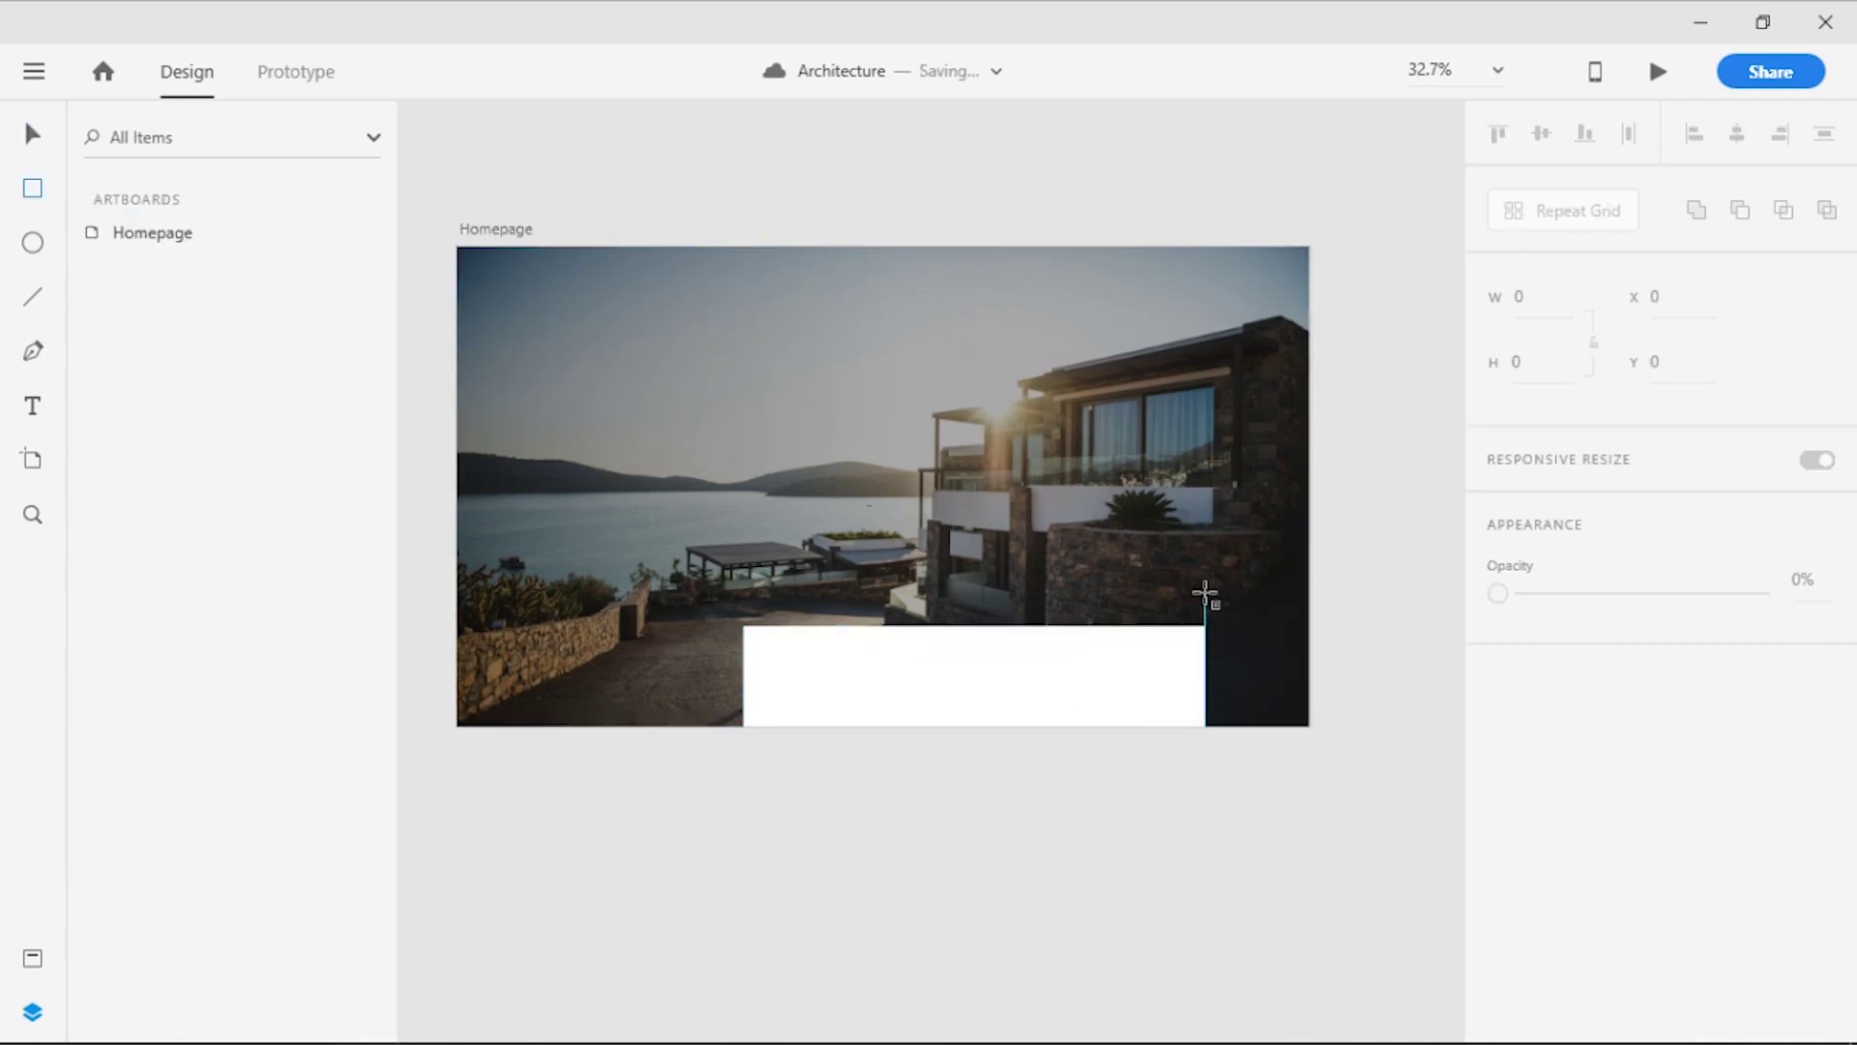
pyautogui.moveTo(1206, 590); pyautogui.dragTo(1311, 726)
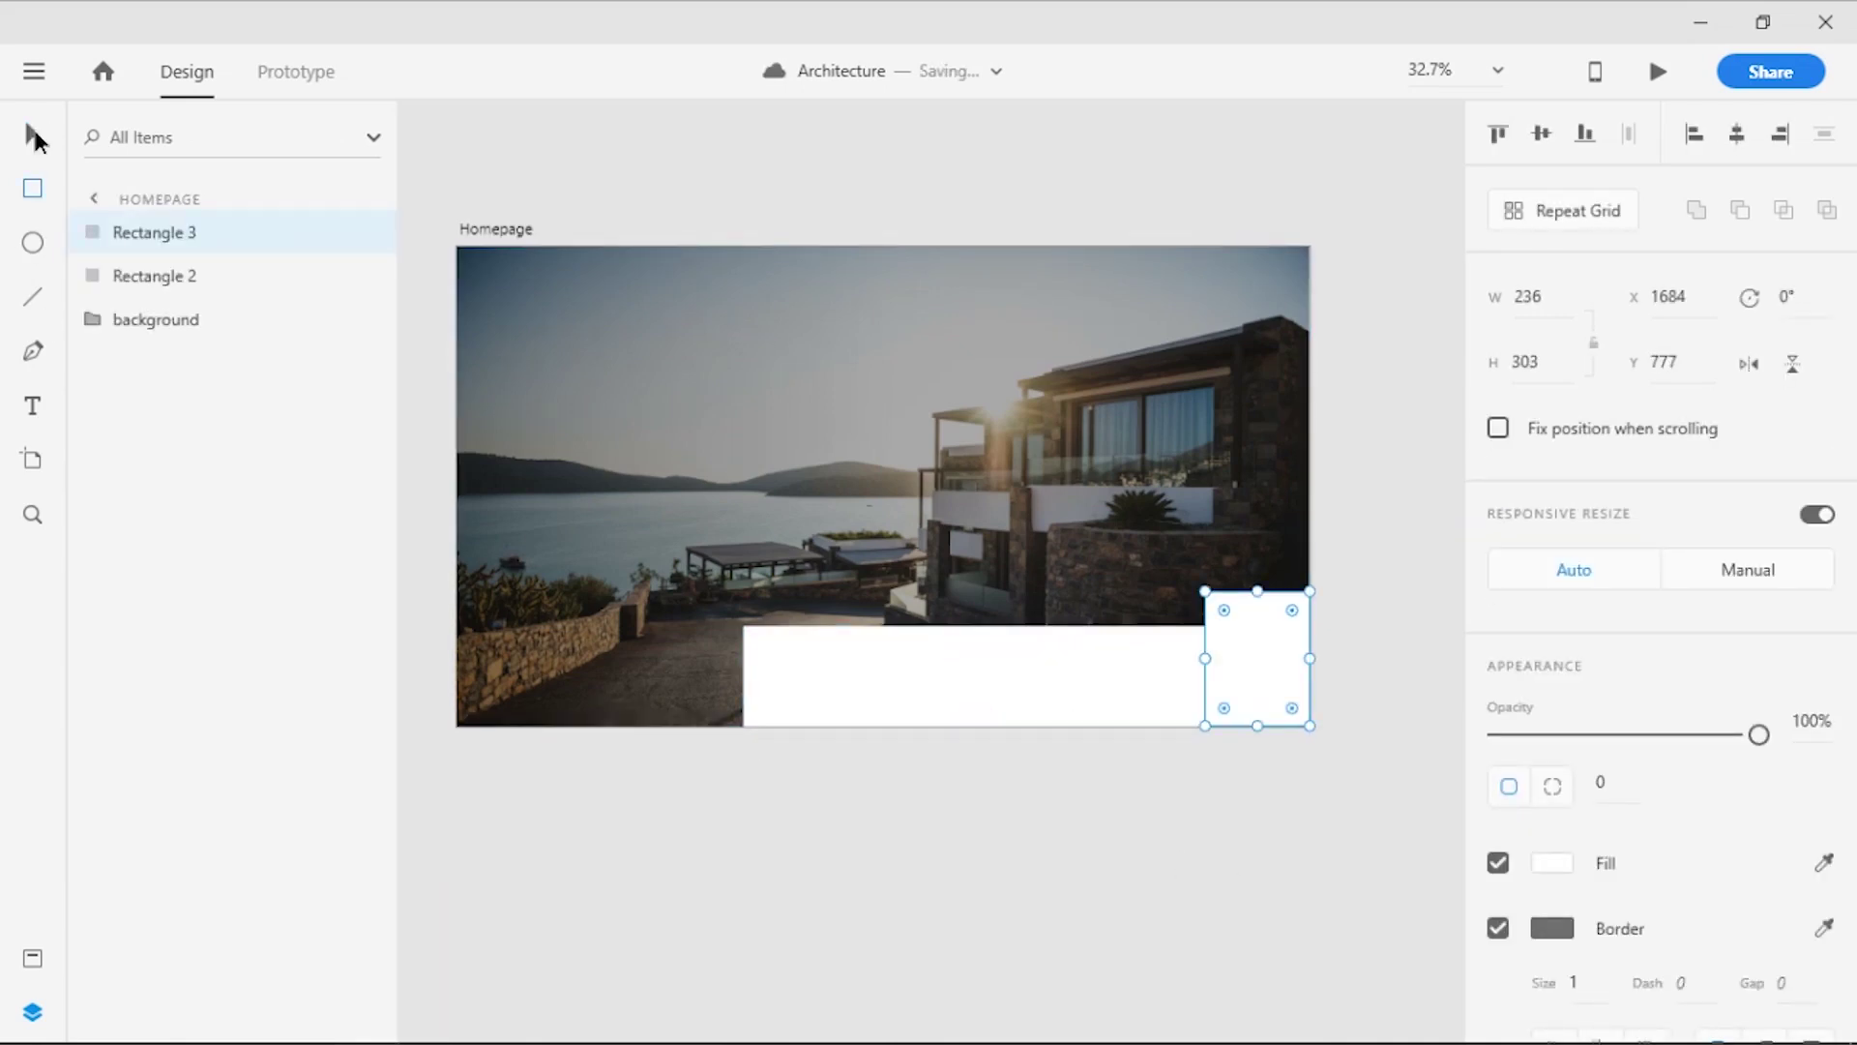
pyautogui.click(31, 133)
pyautogui.click(1499, 930)
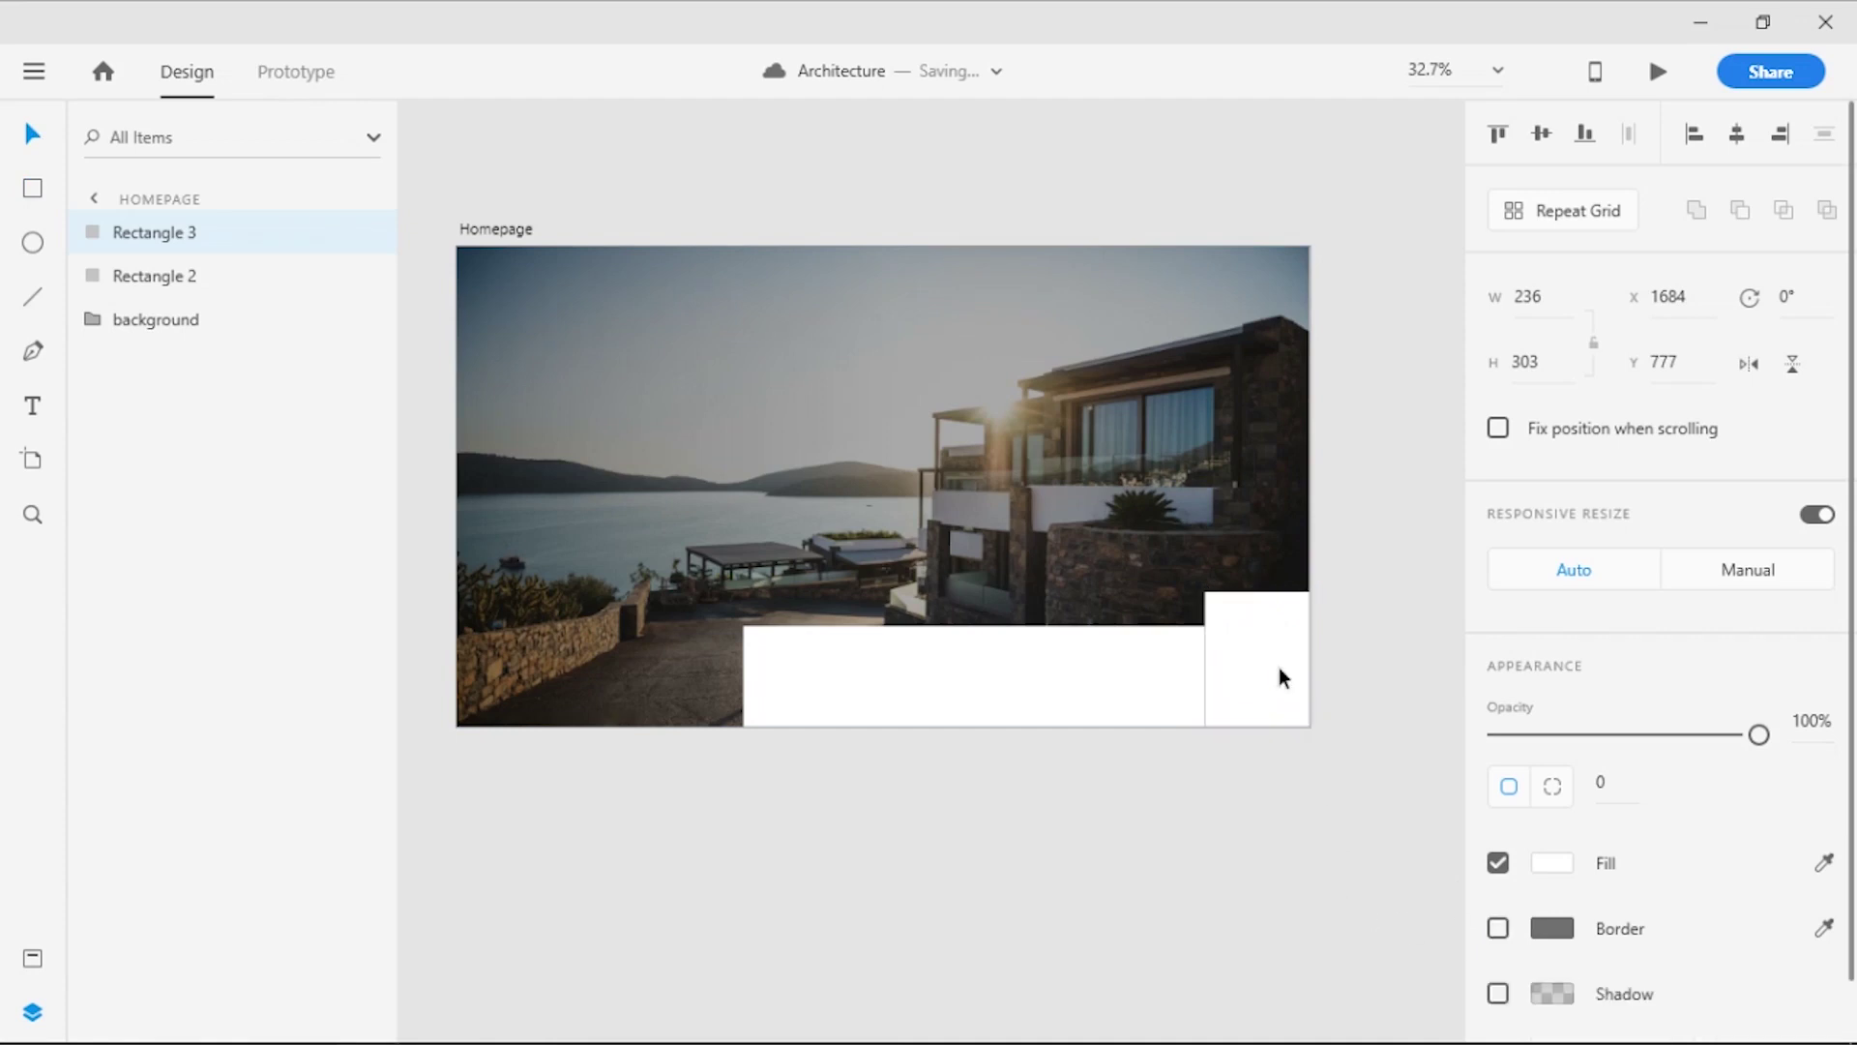
pyautogui.click(1552, 862)
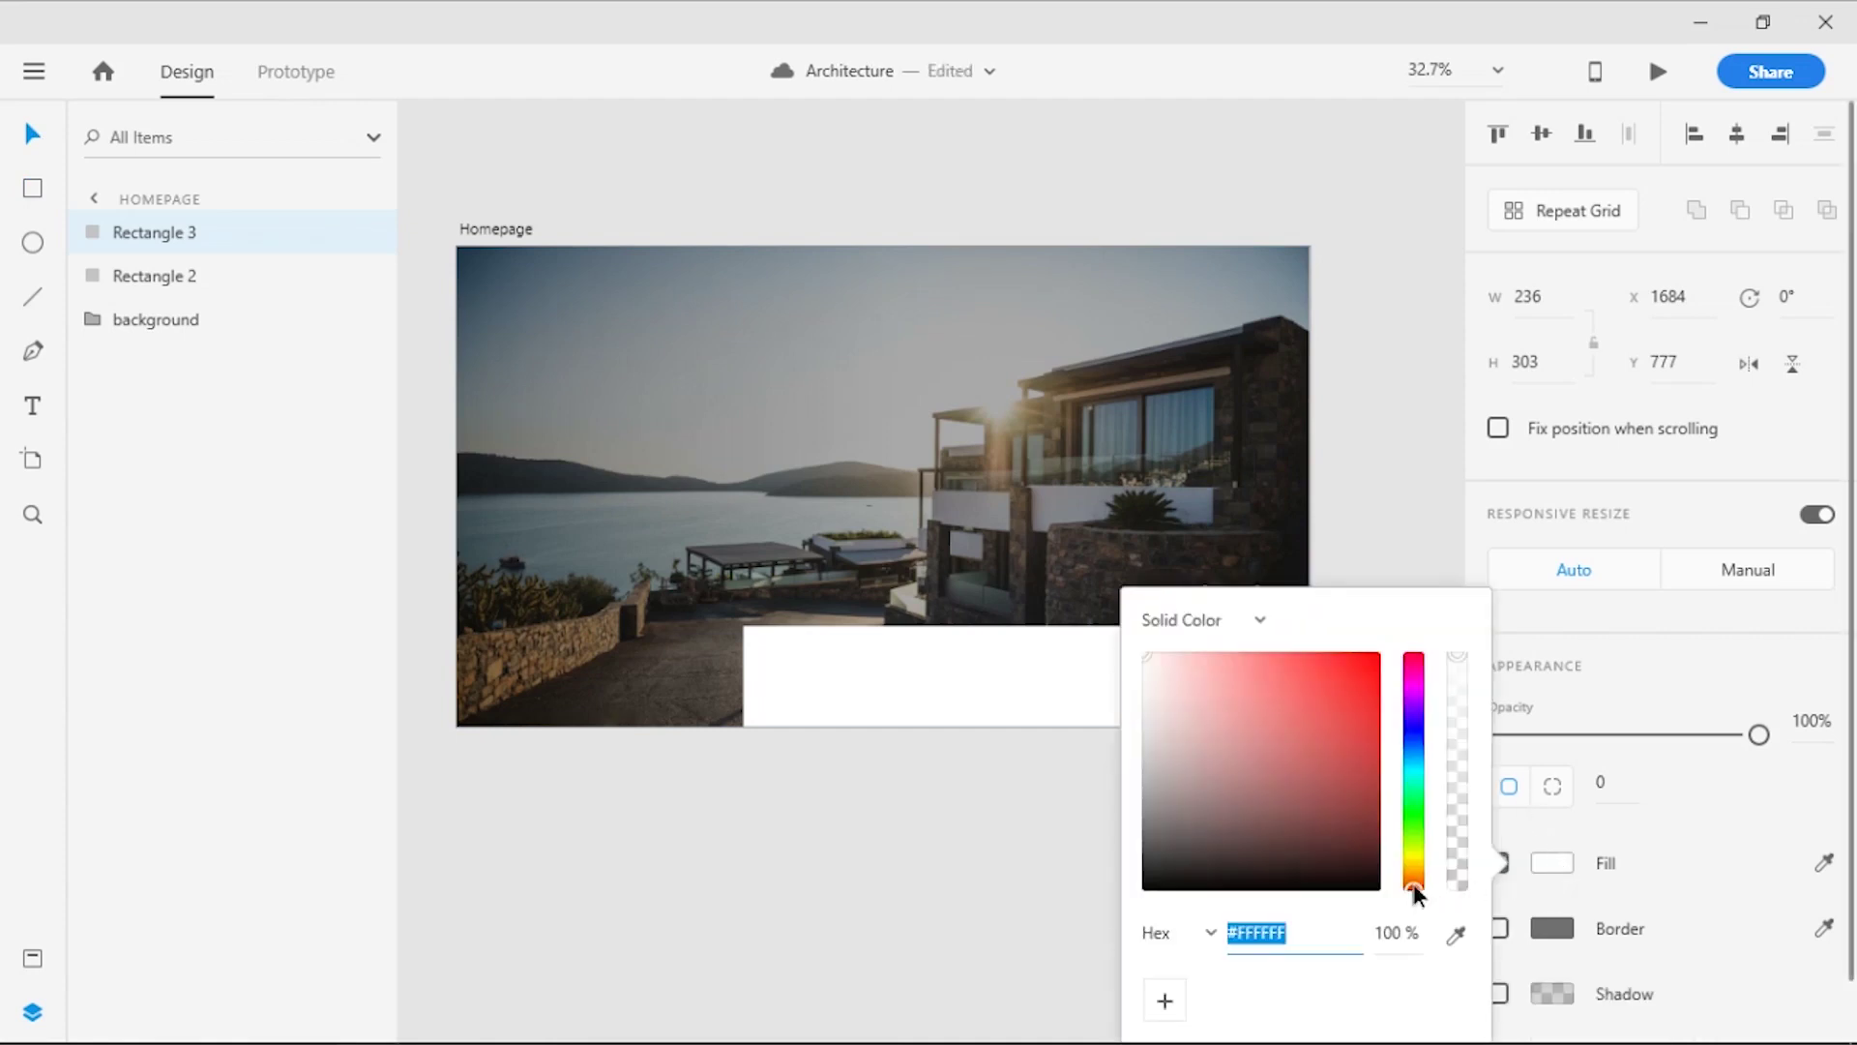
pyautogui.moveTo(1416, 889); pyautogui.dragTo(1414, 877)
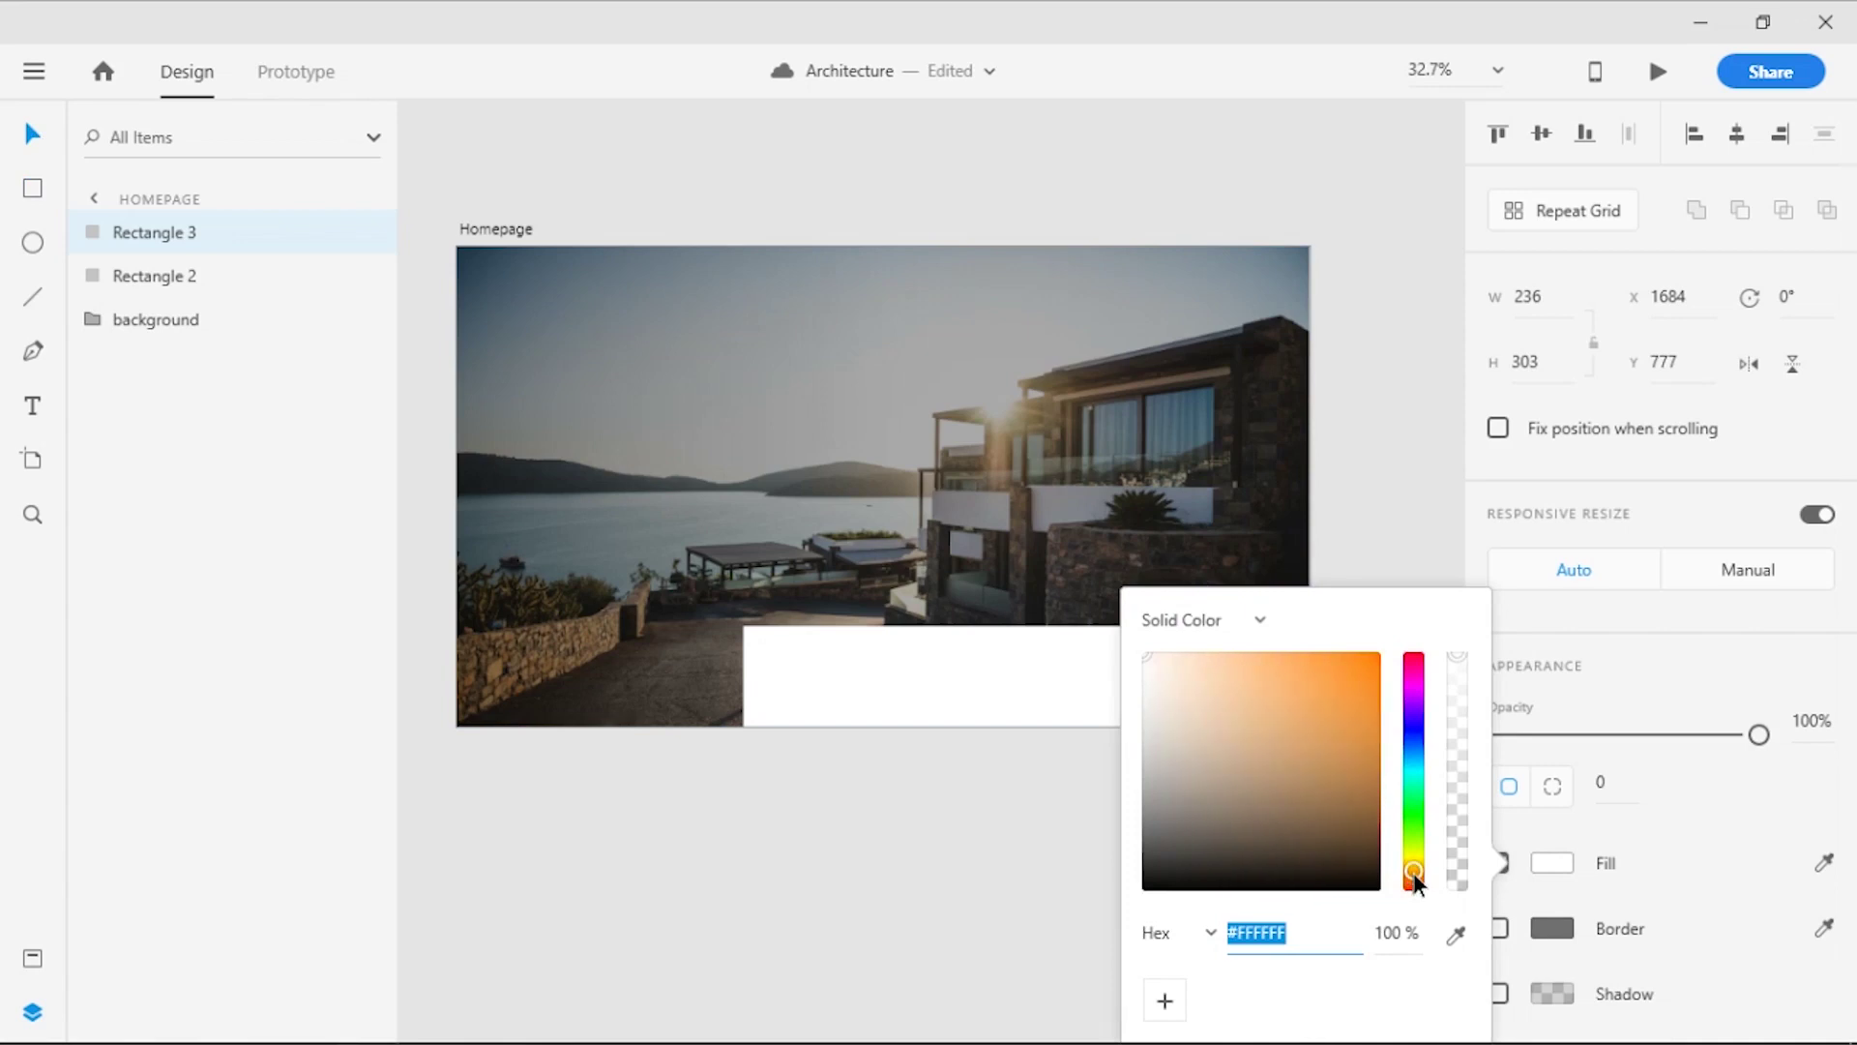
pyautogui.moveTo(1357, 724); pyautogui.dragTo(1353, 657)
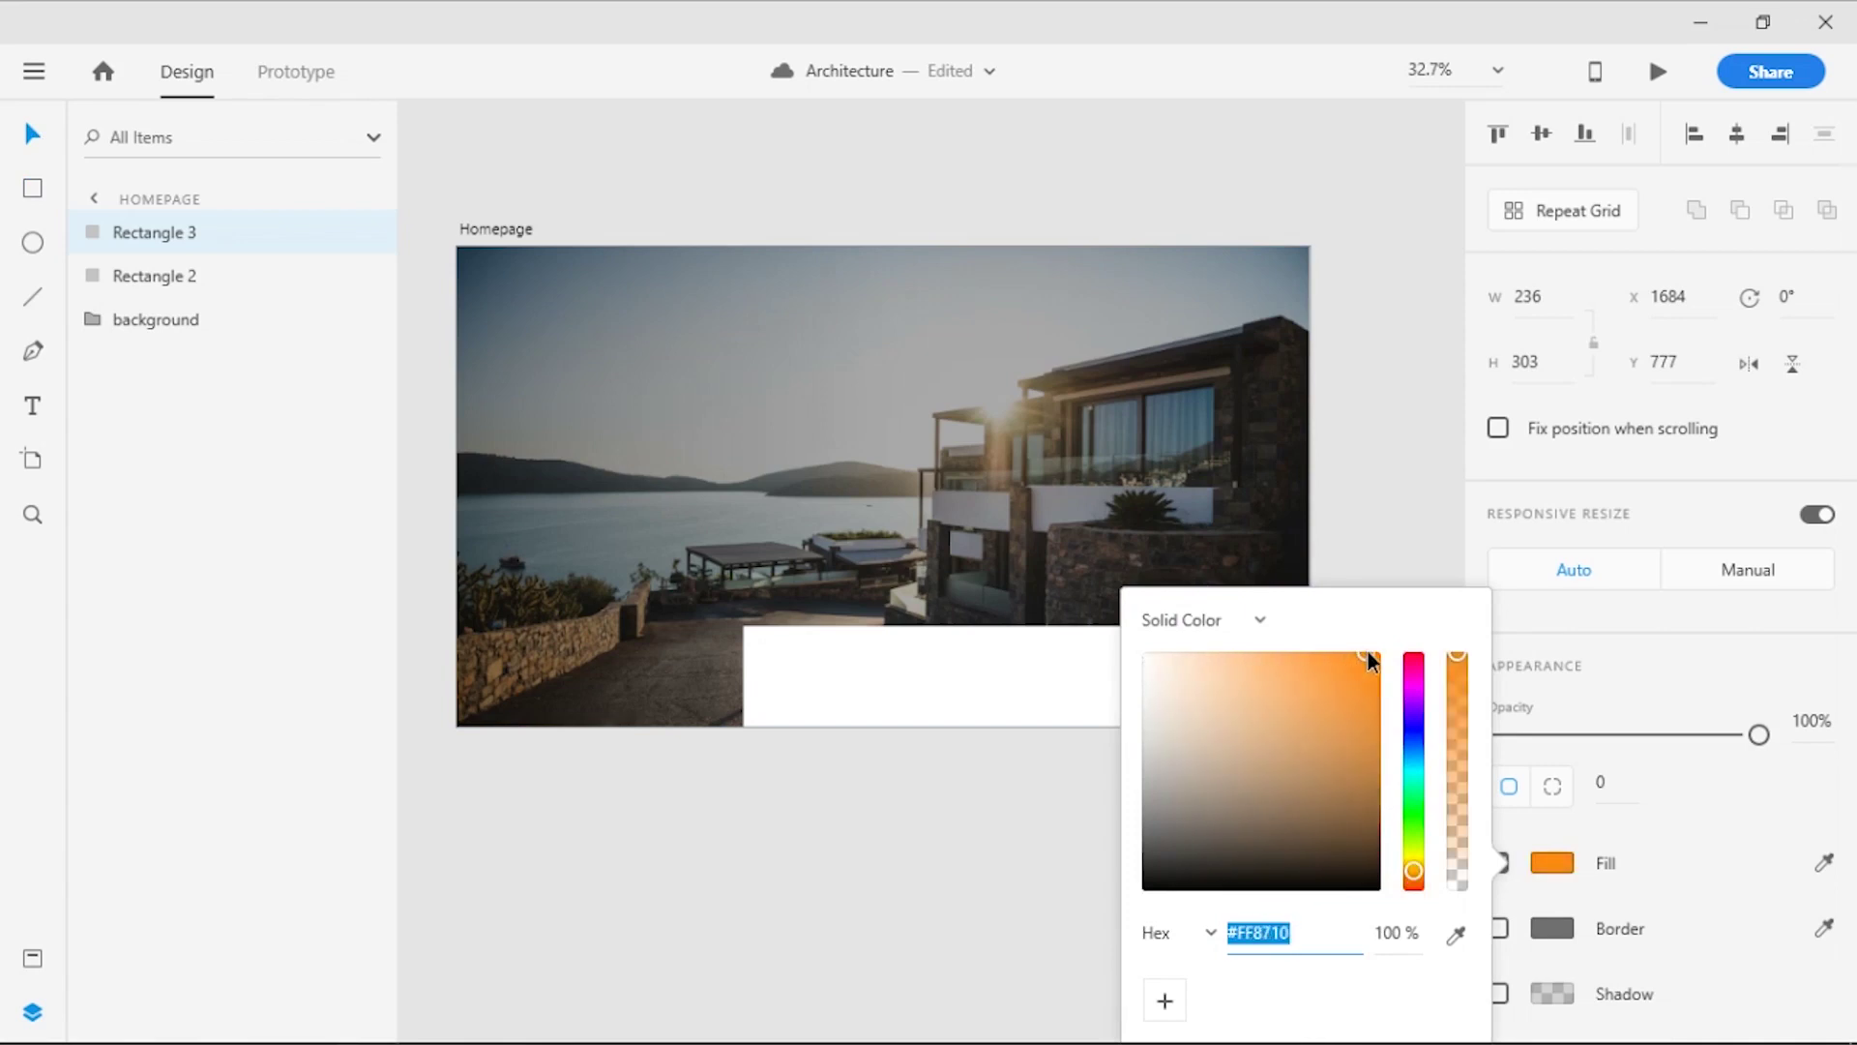
pyautogui.click(1164, 1001)
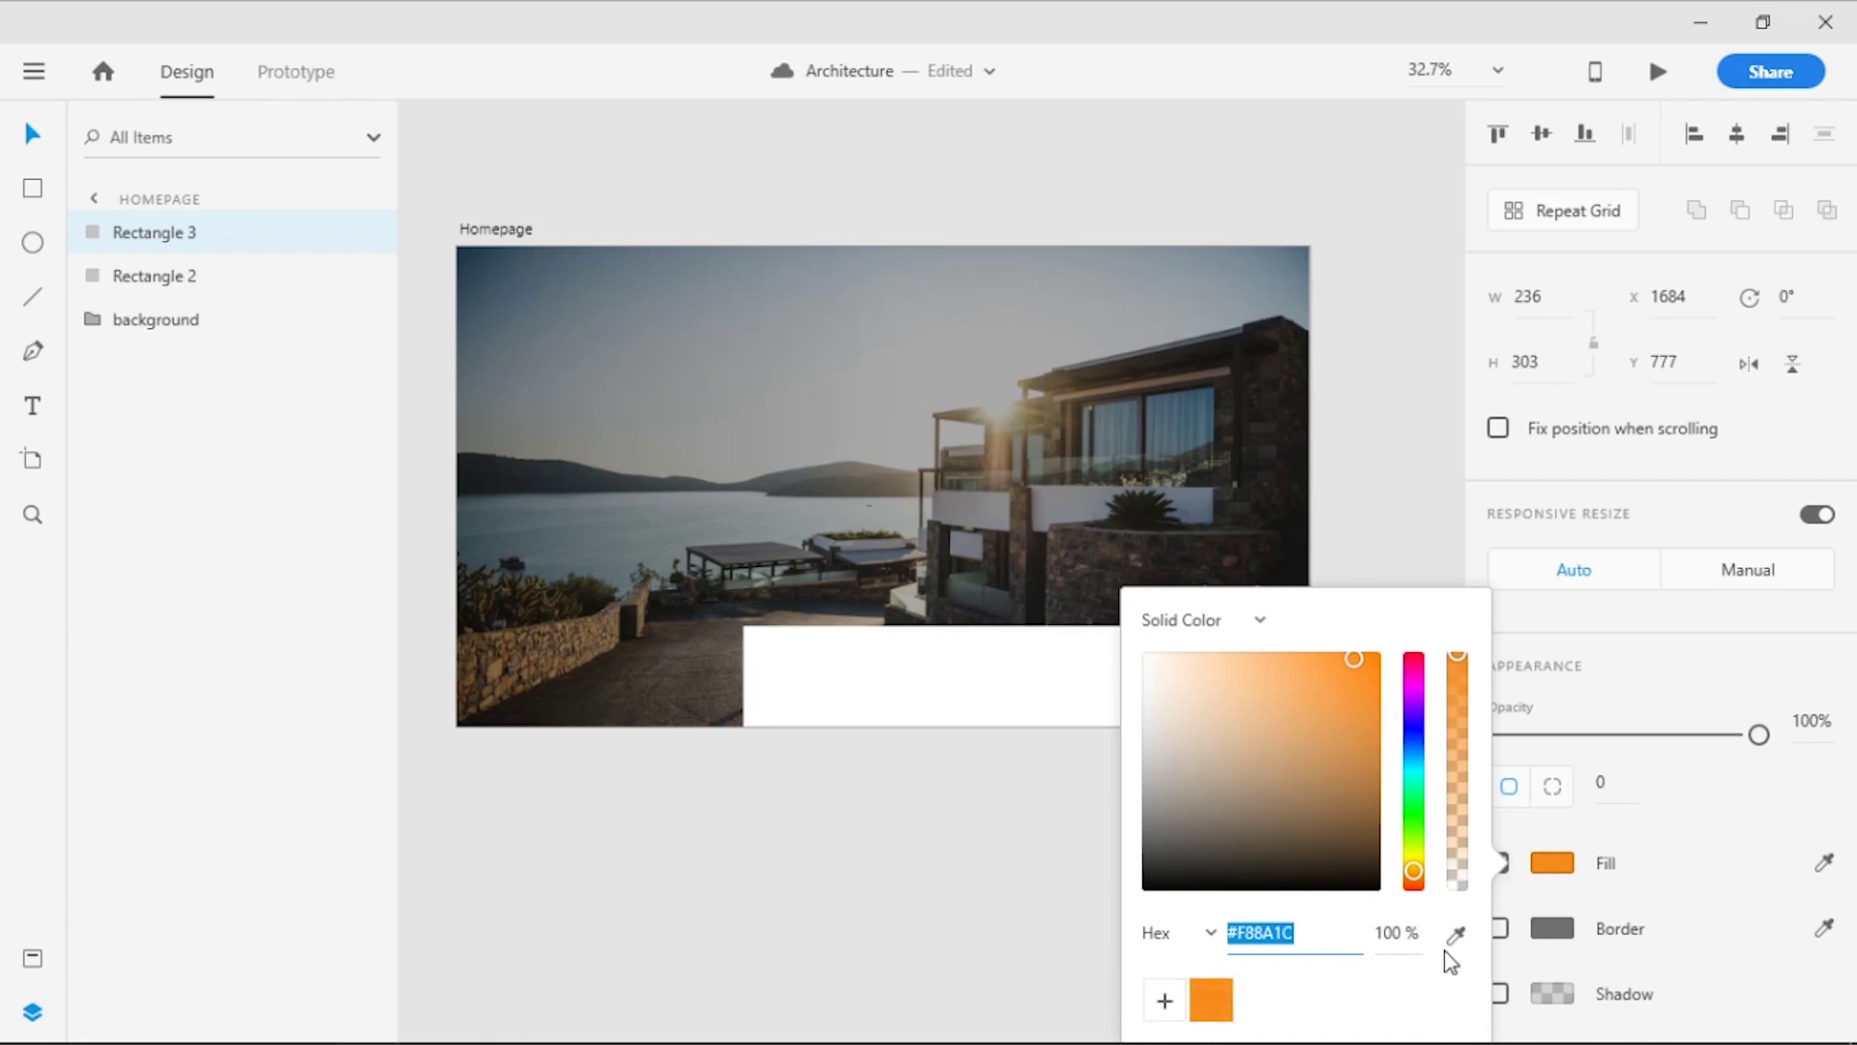
pyautogui.click(996, 963)
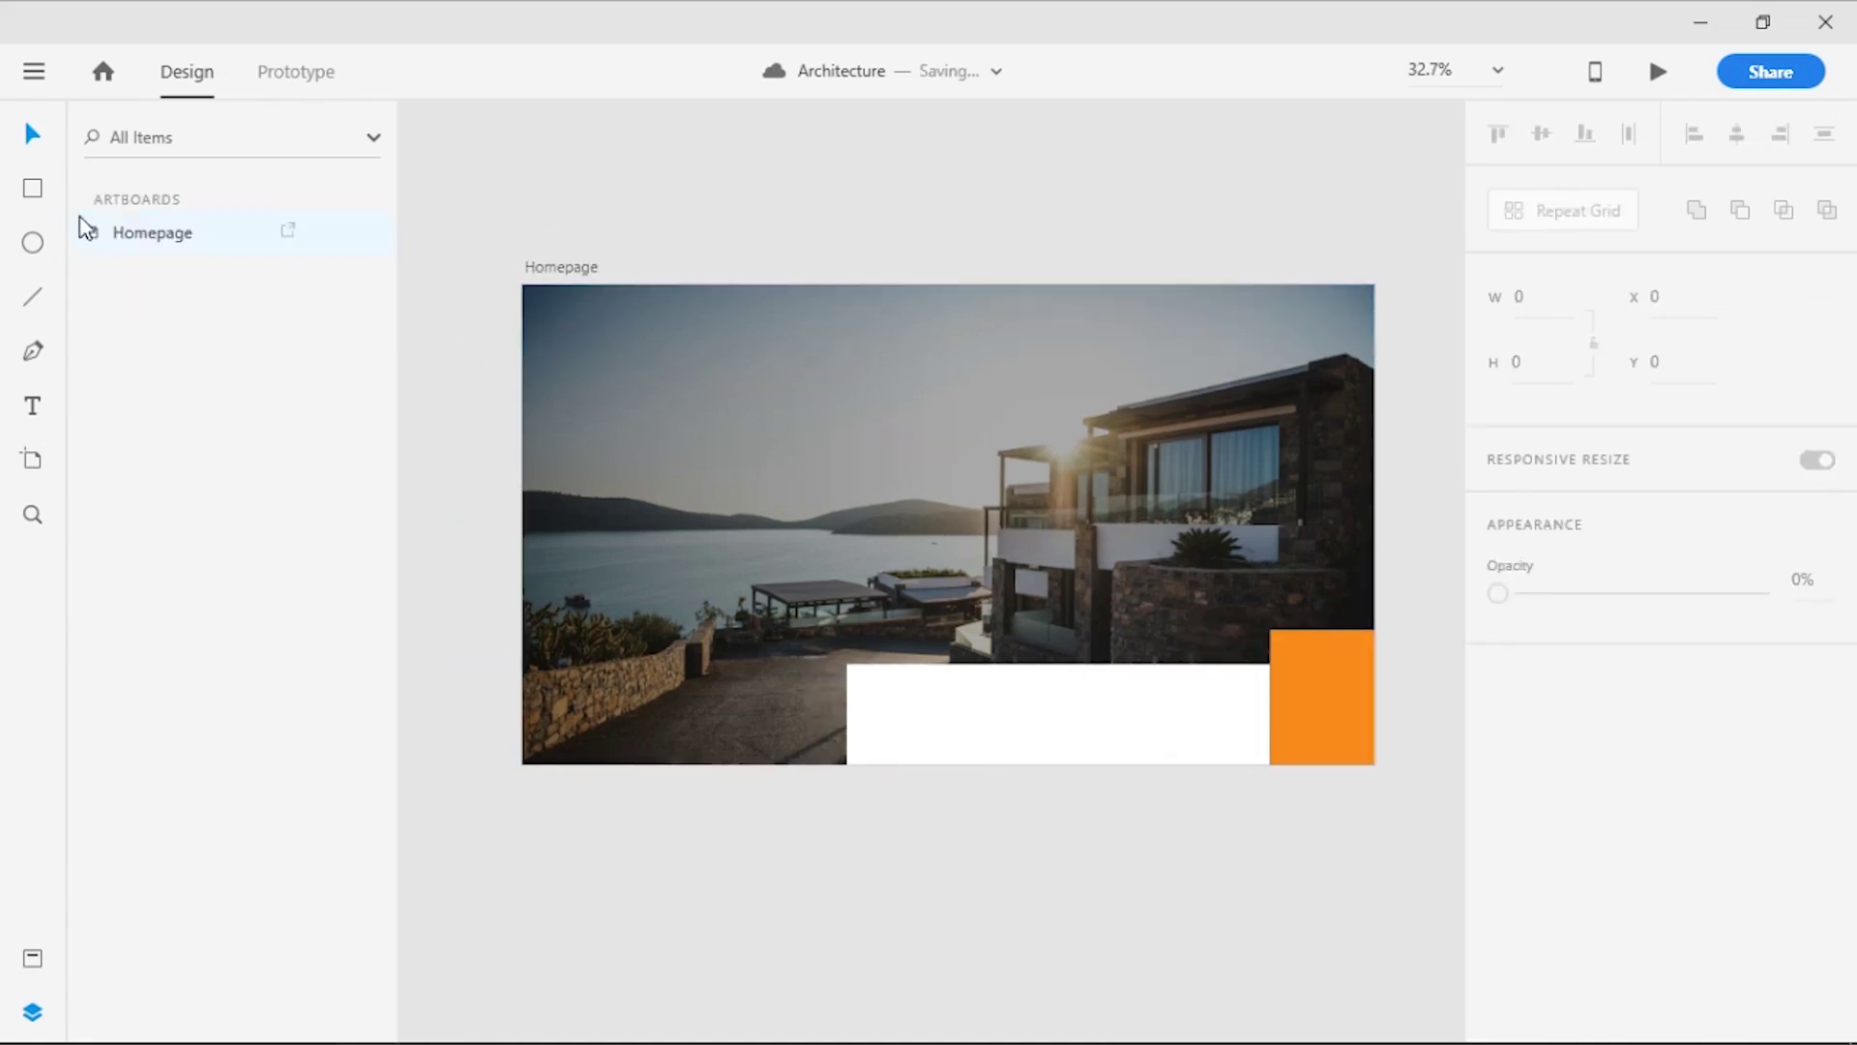
# Paste the 'BlueRock House in Kuala Lampur' heading onto the photo in Black weight
pyautogui.click(35, 414)
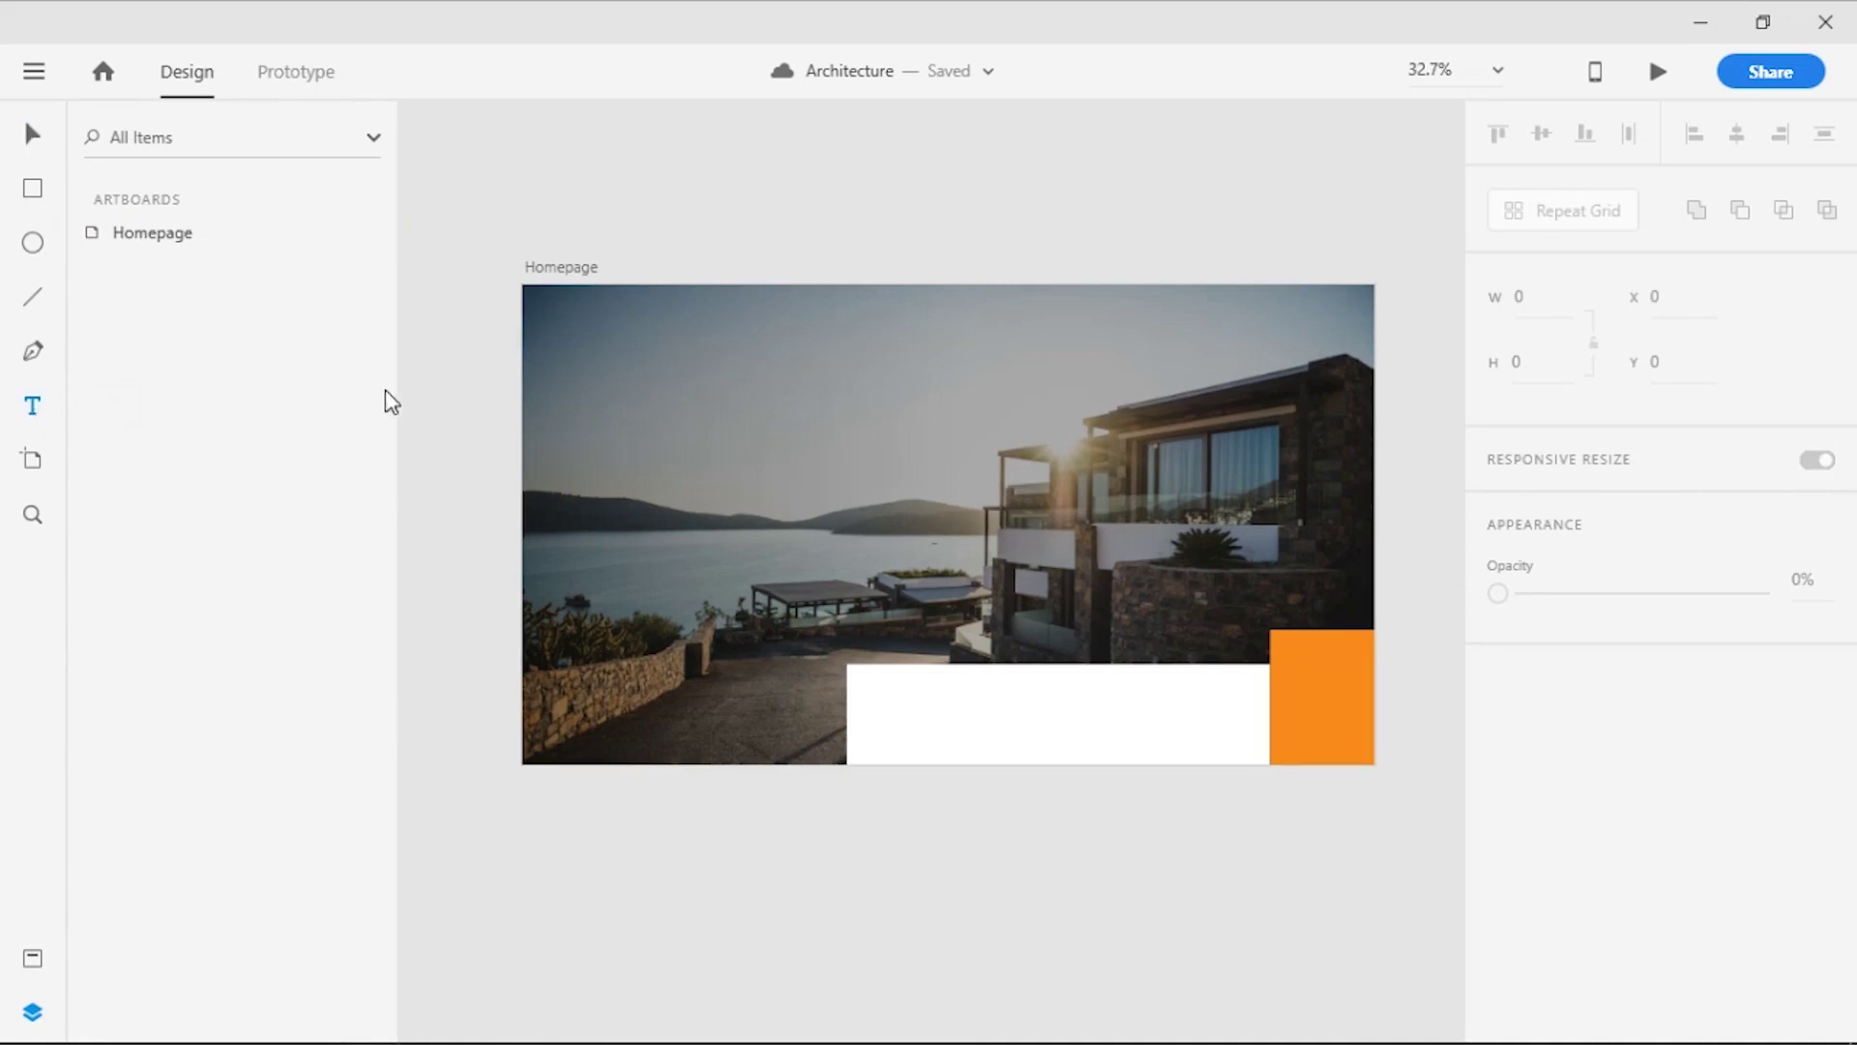
pyautogui.click(591, 448)
pyautogui.write('BlueRock House in Kuaala Lampur')
pyautogui.click(1583, 721)
pyautogui.write('Optima')
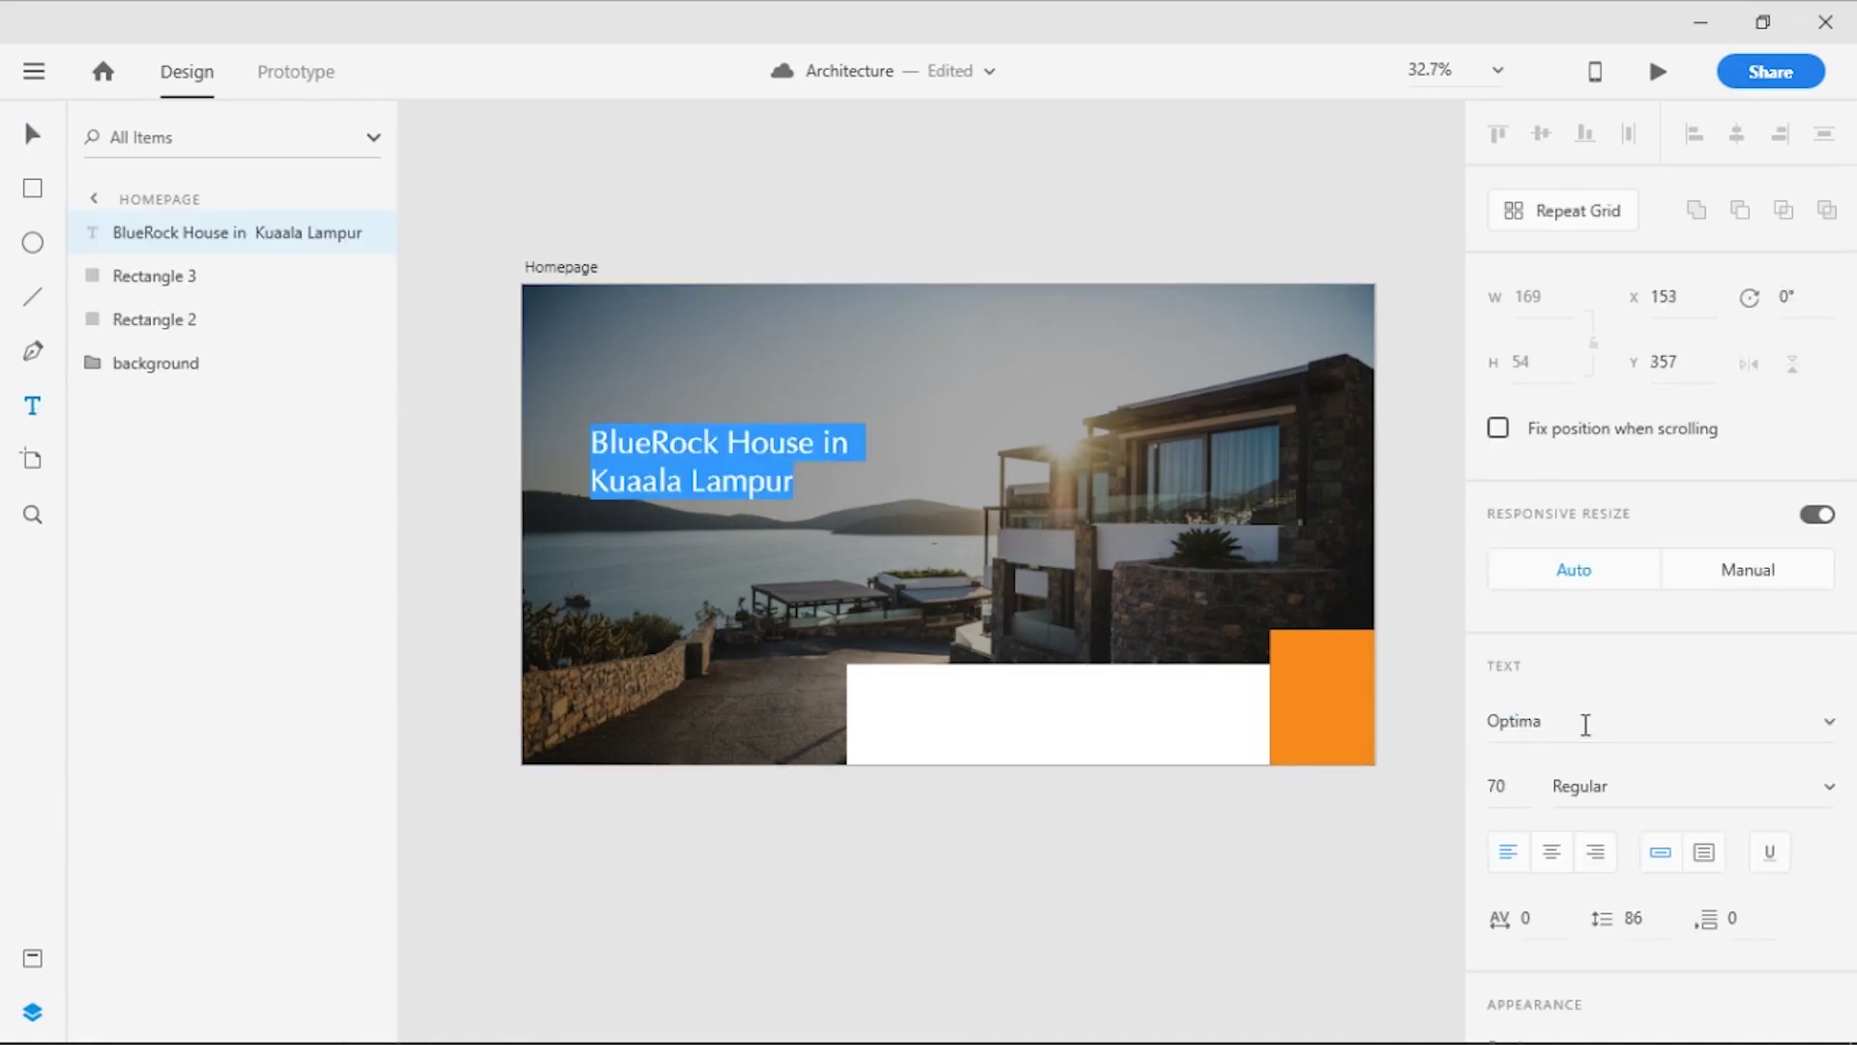
pyautogui.click(1608, 786)
pyautogui.scroll(-2, 1581, 813)
pyautogui.click(1551, 855)
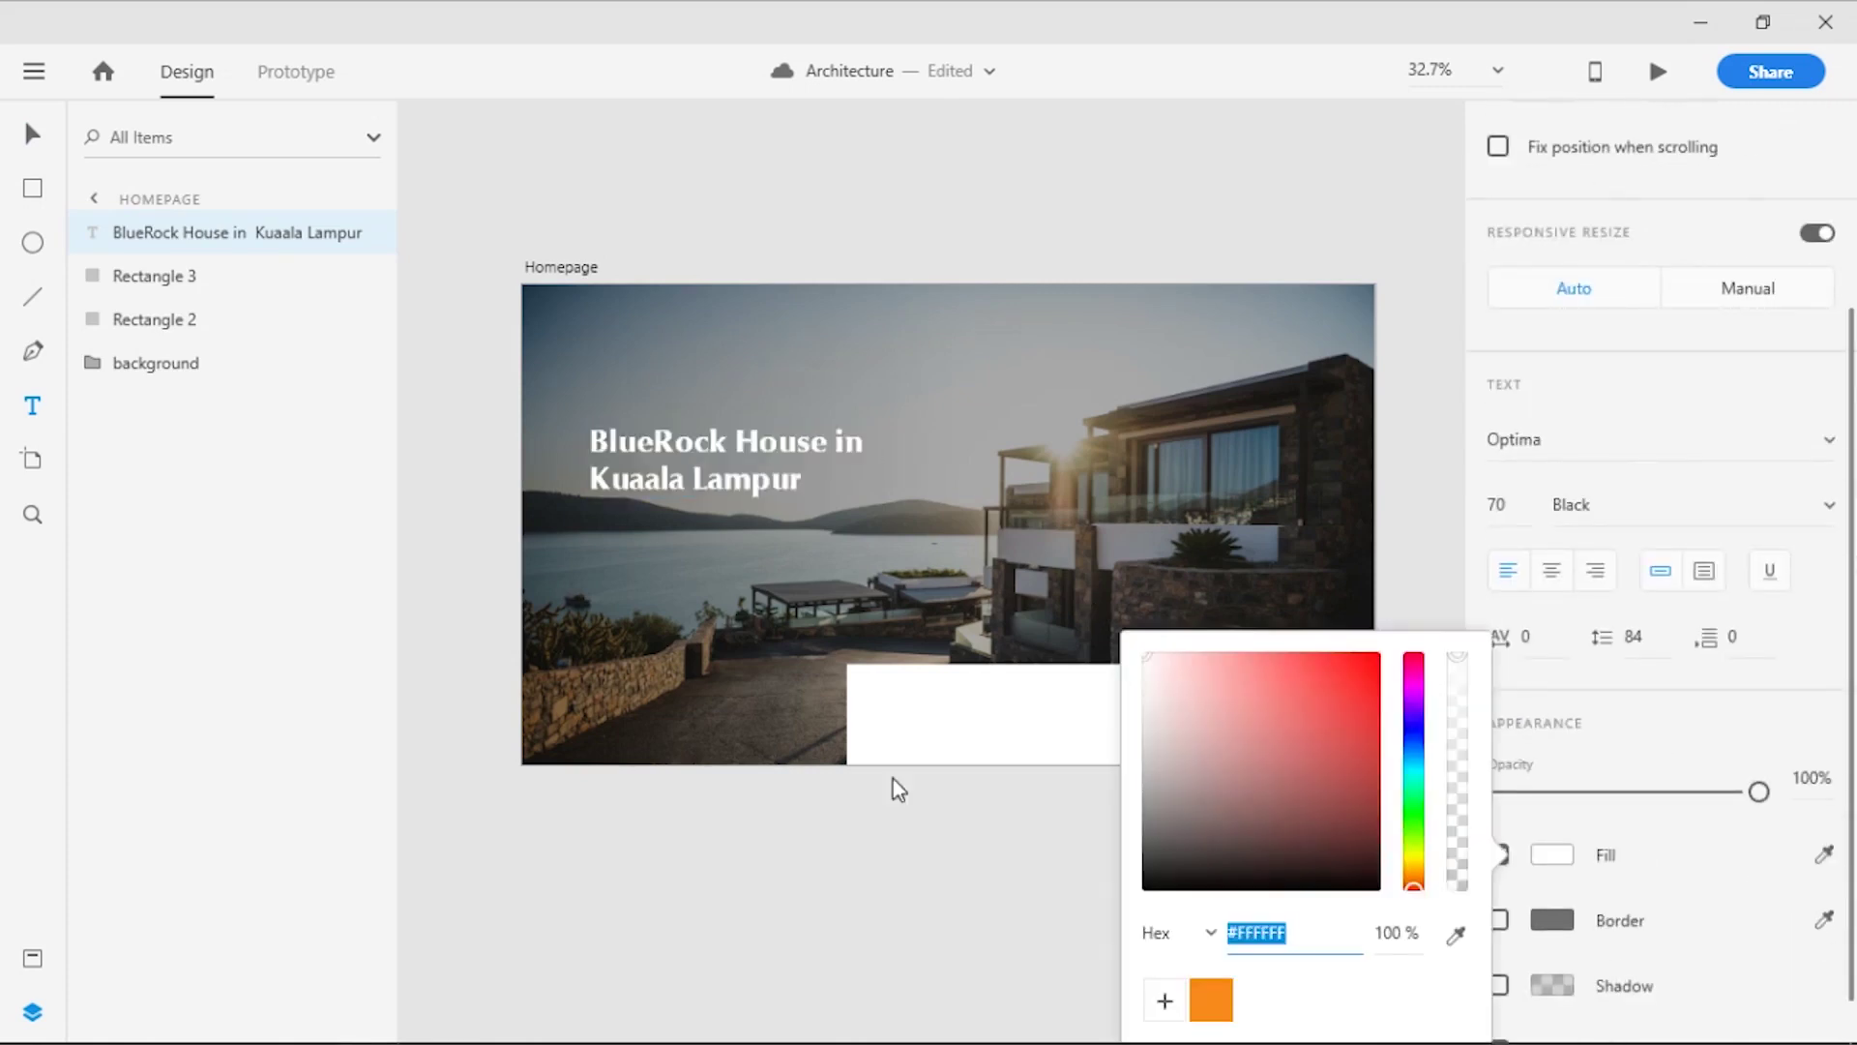
pyautogui.click(649, 481)
# Correct 'Kuaala' to 'Kuala' and set the heading to Regular weight
pyautogui.press('BackSpace')
pyautogui.press('Escape')
pyautogui.click(1683, 786)
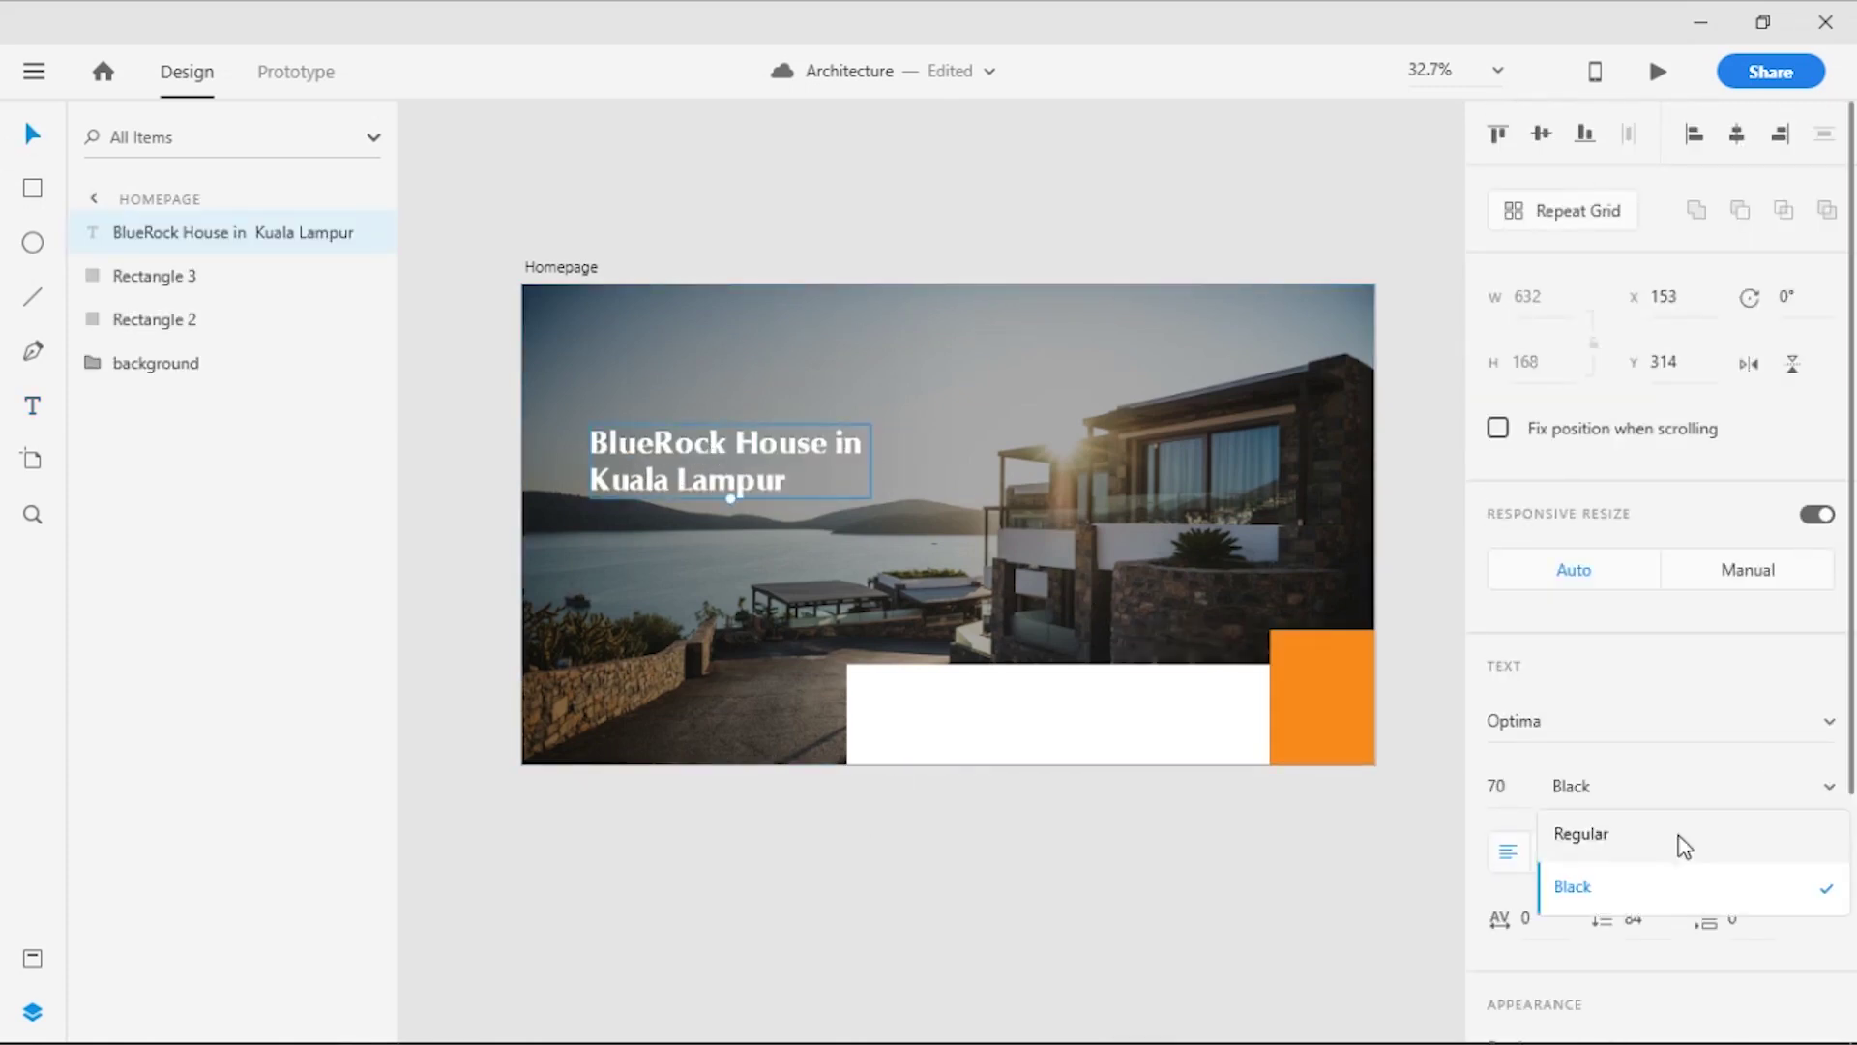
pyautogui.click(1684, 839)
pyautogui.click(854, 780)
# Add a smaller 'MALAYSIA' label above the heading
pyautogui.press('t')
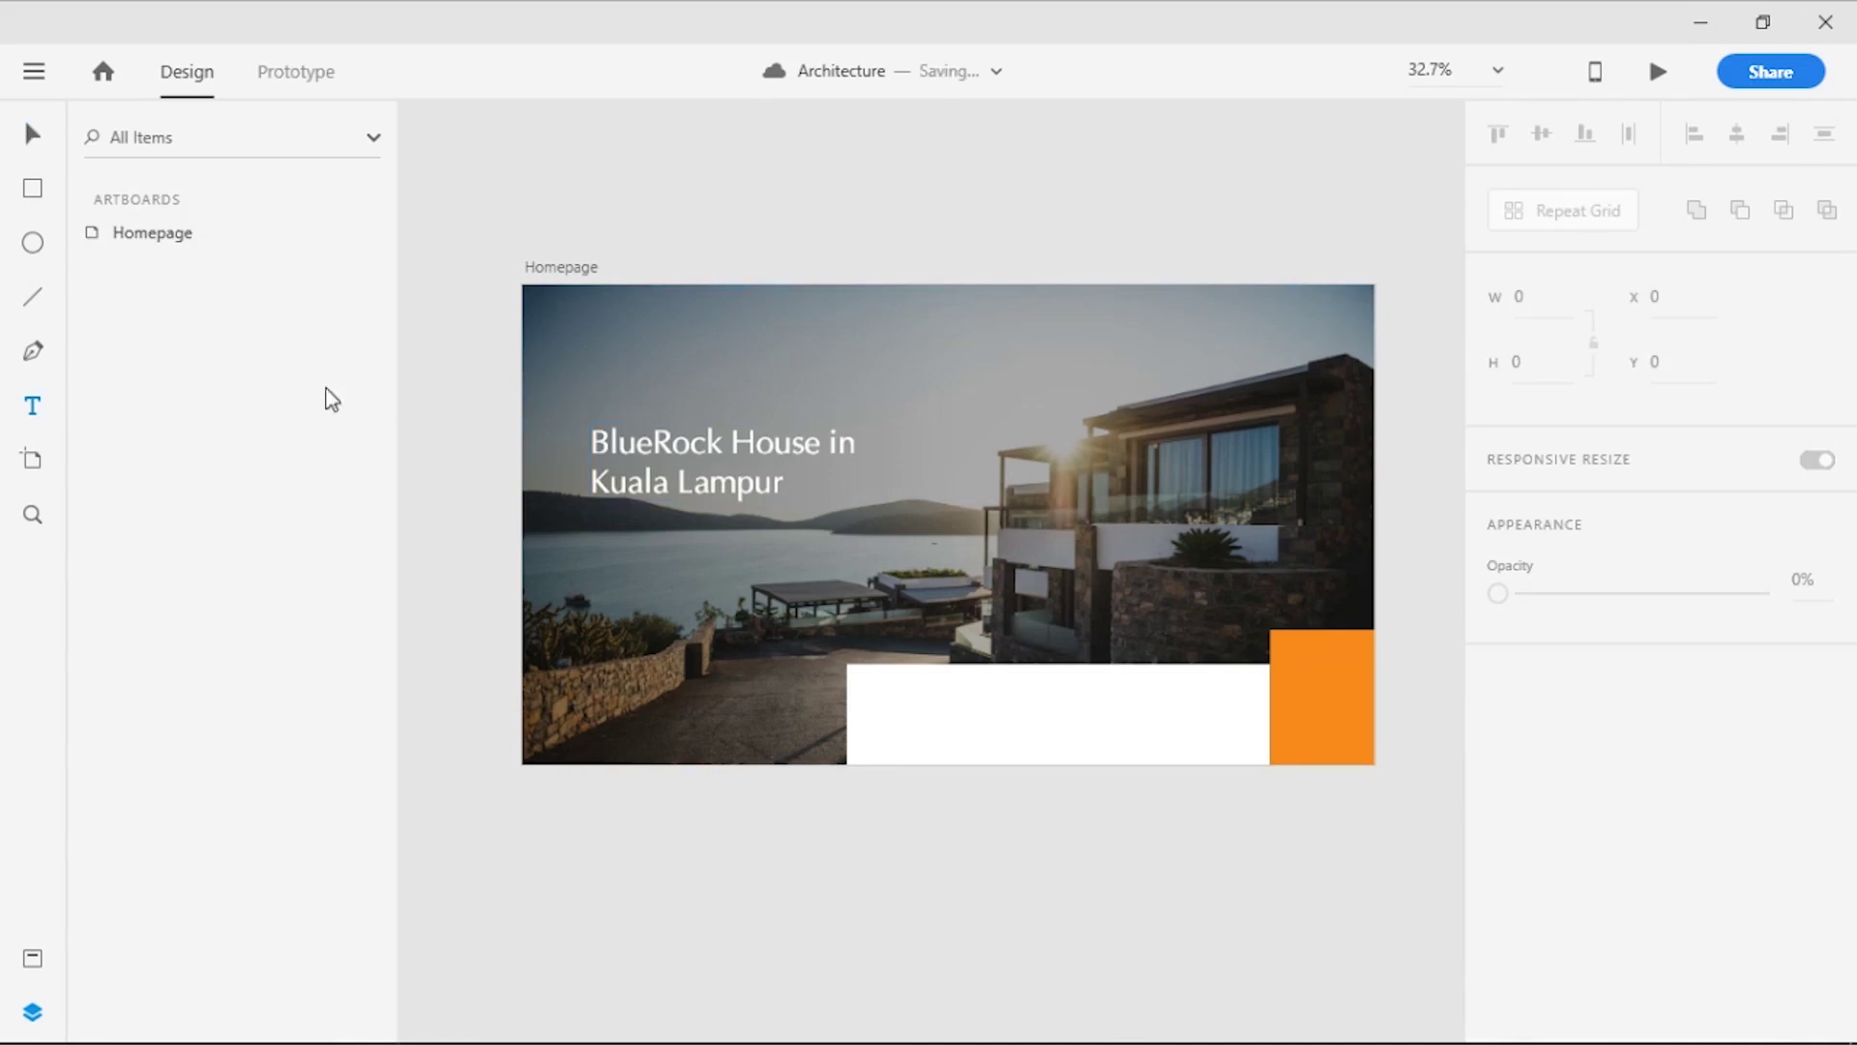
pyautogui.click(593, 391)
pyautogui.write('MALAYSIA')
pyautogui.press('Escape')
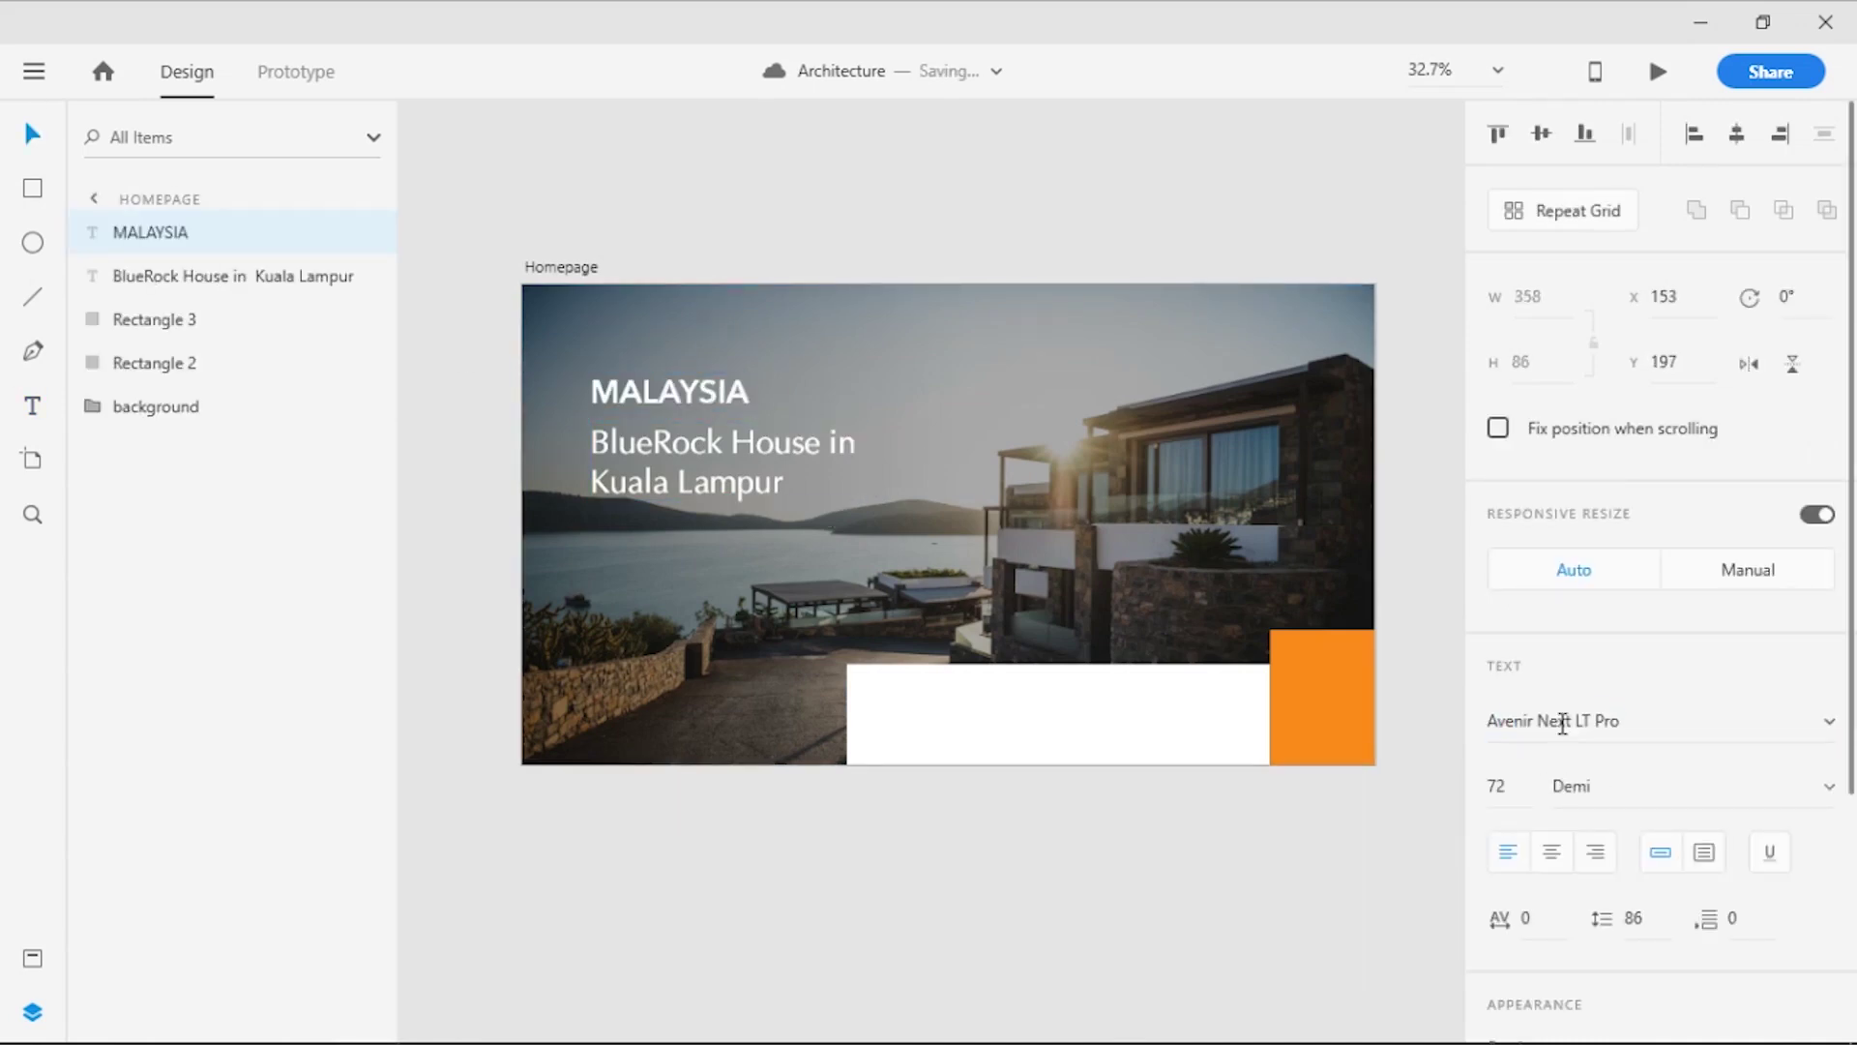
pyautogui.click(1494, 785)
pyautogui.hotkey('shift', 'Down')
pyautogui.hotkey('shift', 'Down')
pyautogui.hotkey('shift', 'Down')
pyautogui.click(715, 265)
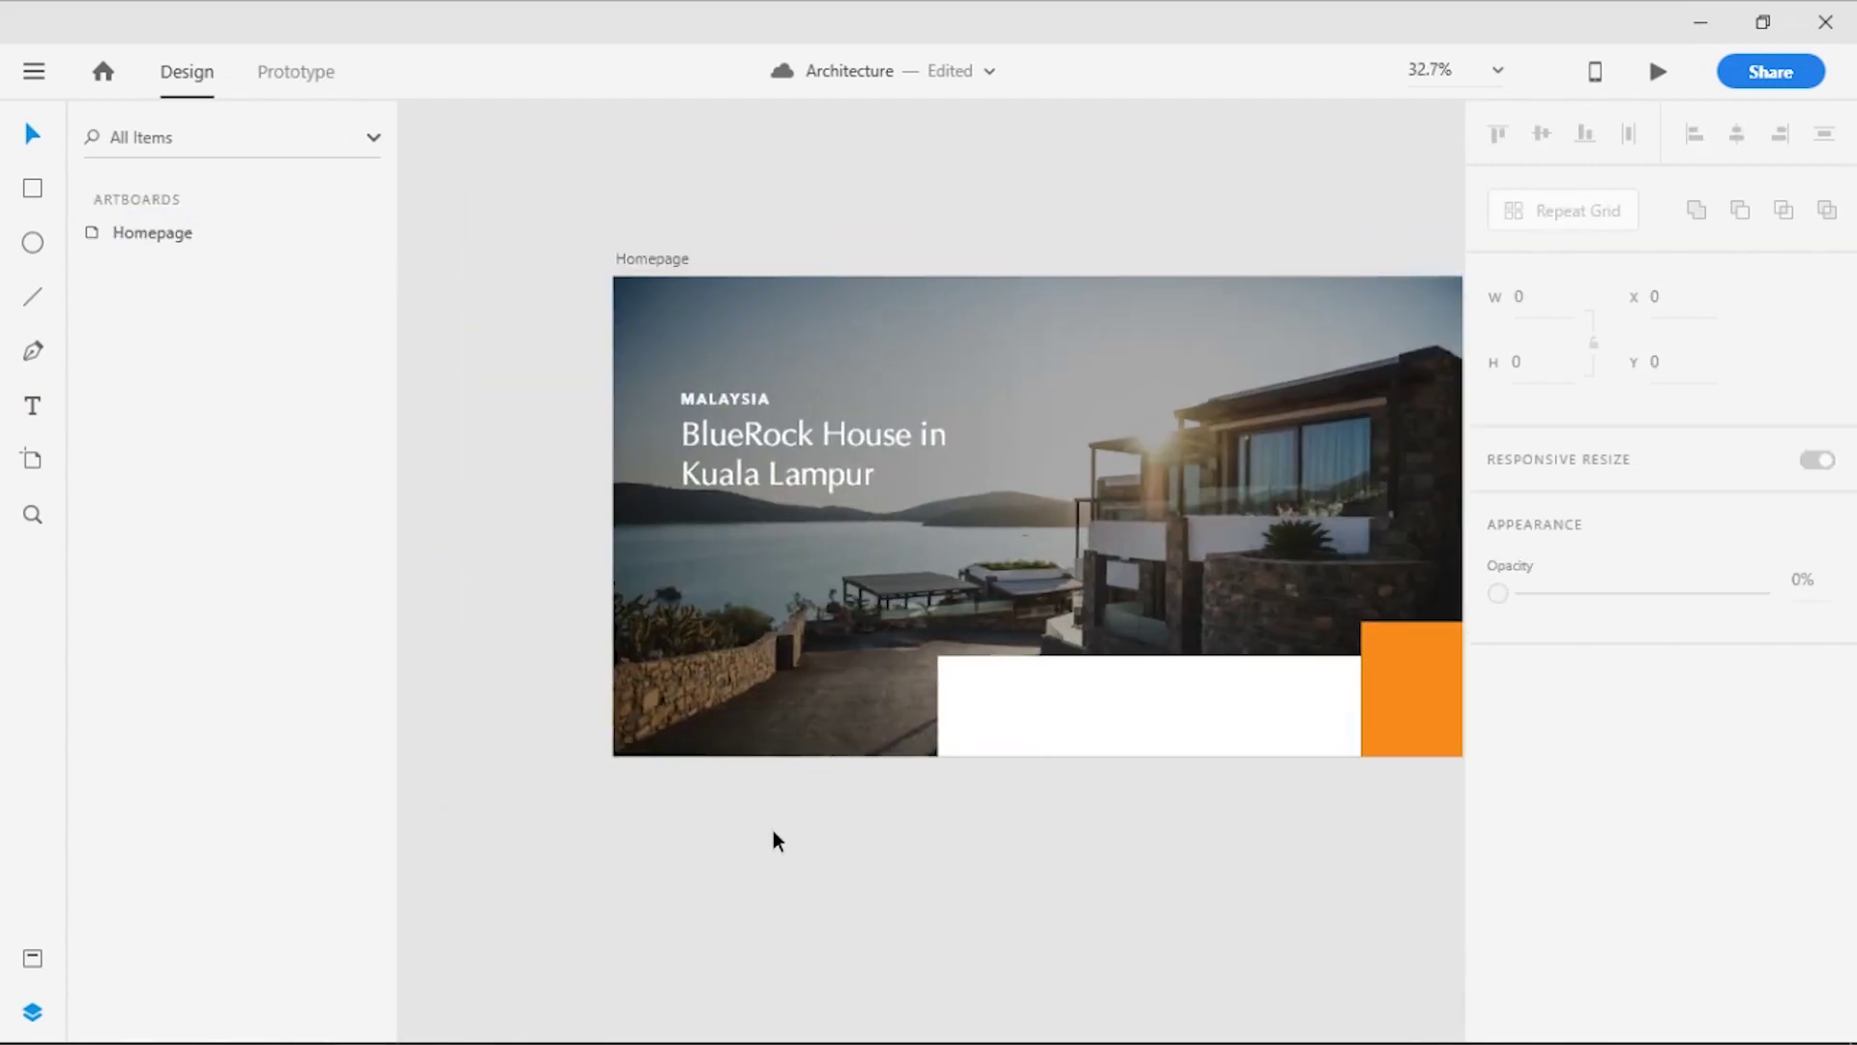
# Draw a rectangle below the heading and correct 'Lampur' to 'Lumpur'
pyautogui.press('r')
pyautogui.moveTo(666, 490); pyautogui.dragTo(829, 537)
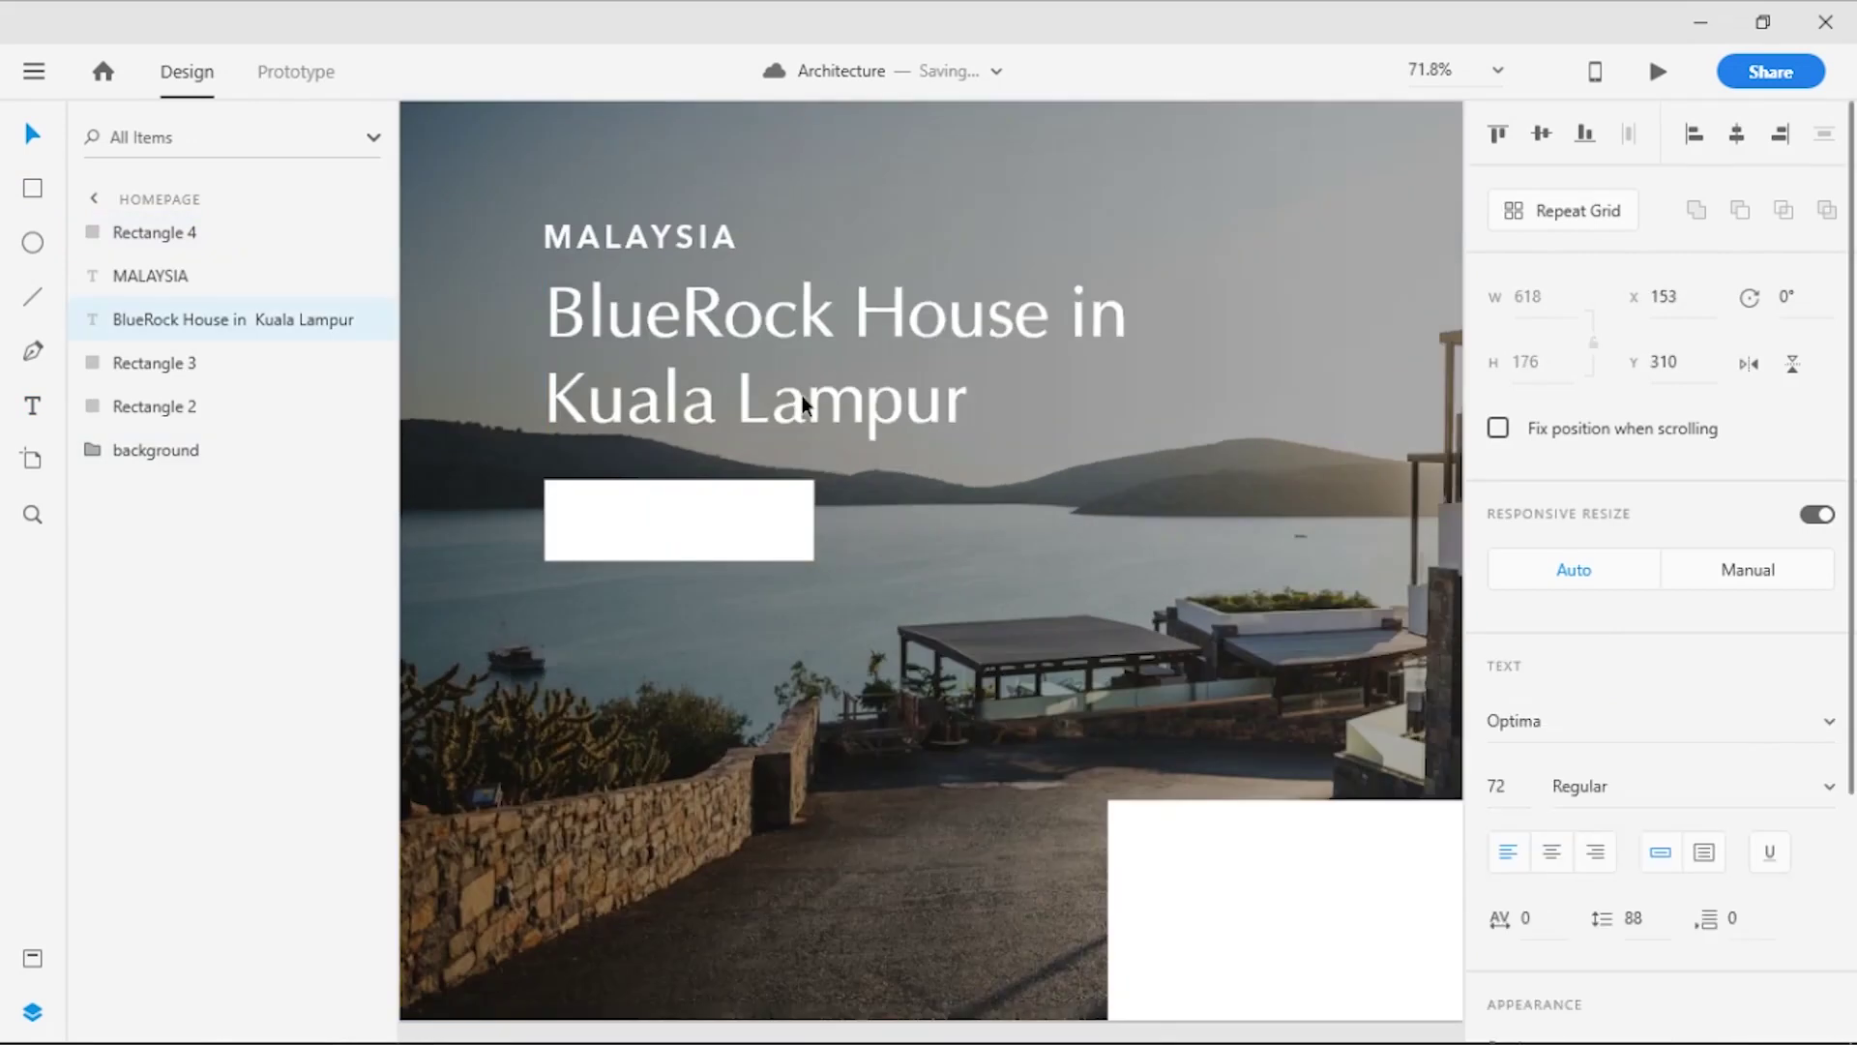
pyautogui.press('BackSpace')
pyautogui.write('u')
pyautogui.click(762, 639)
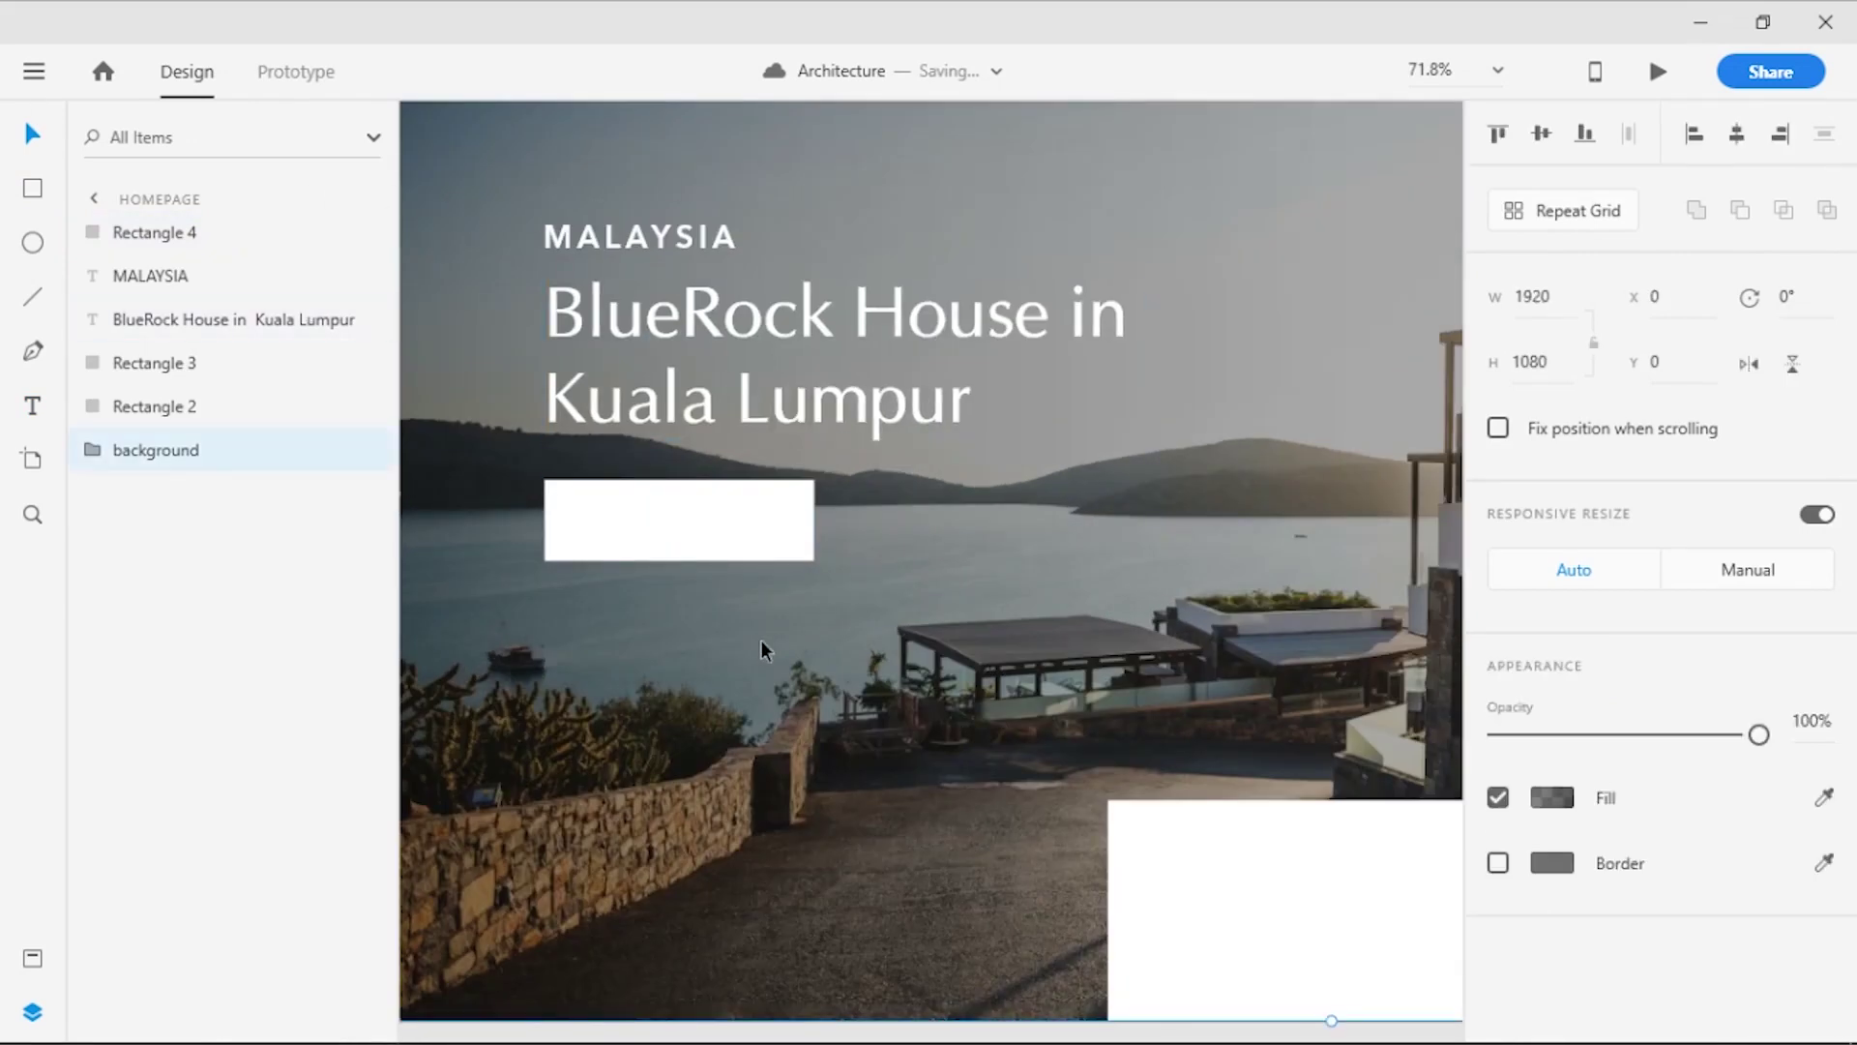
pyautogui.scroll(1, 759, 639)
# Remove the rectangle's border and give it a corner radius of 5
pyautogui.click(760, 547)
pyautogui.moveTo(676, 594); pyautogui.dragTo(676, 583)
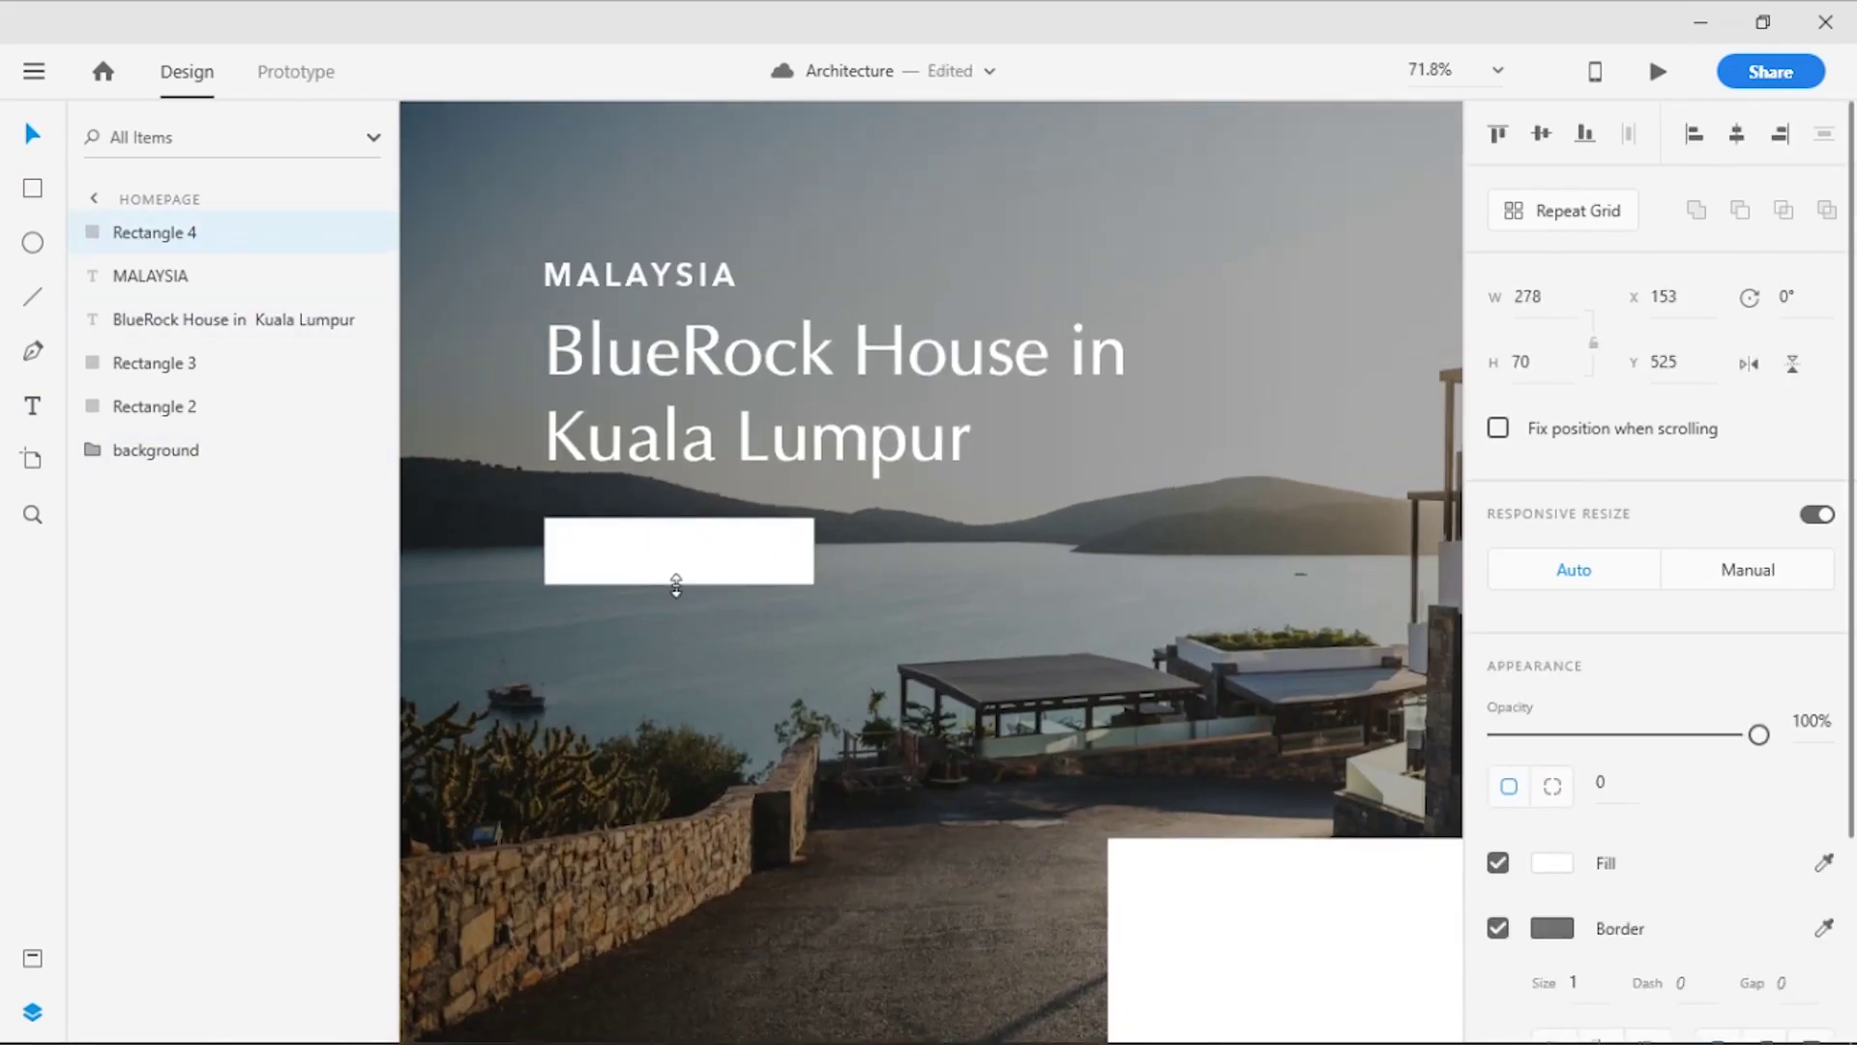
pyautogui.click(680, 664)
pyautogui.click(653, 551)
pyautogui.click(1498, 927)
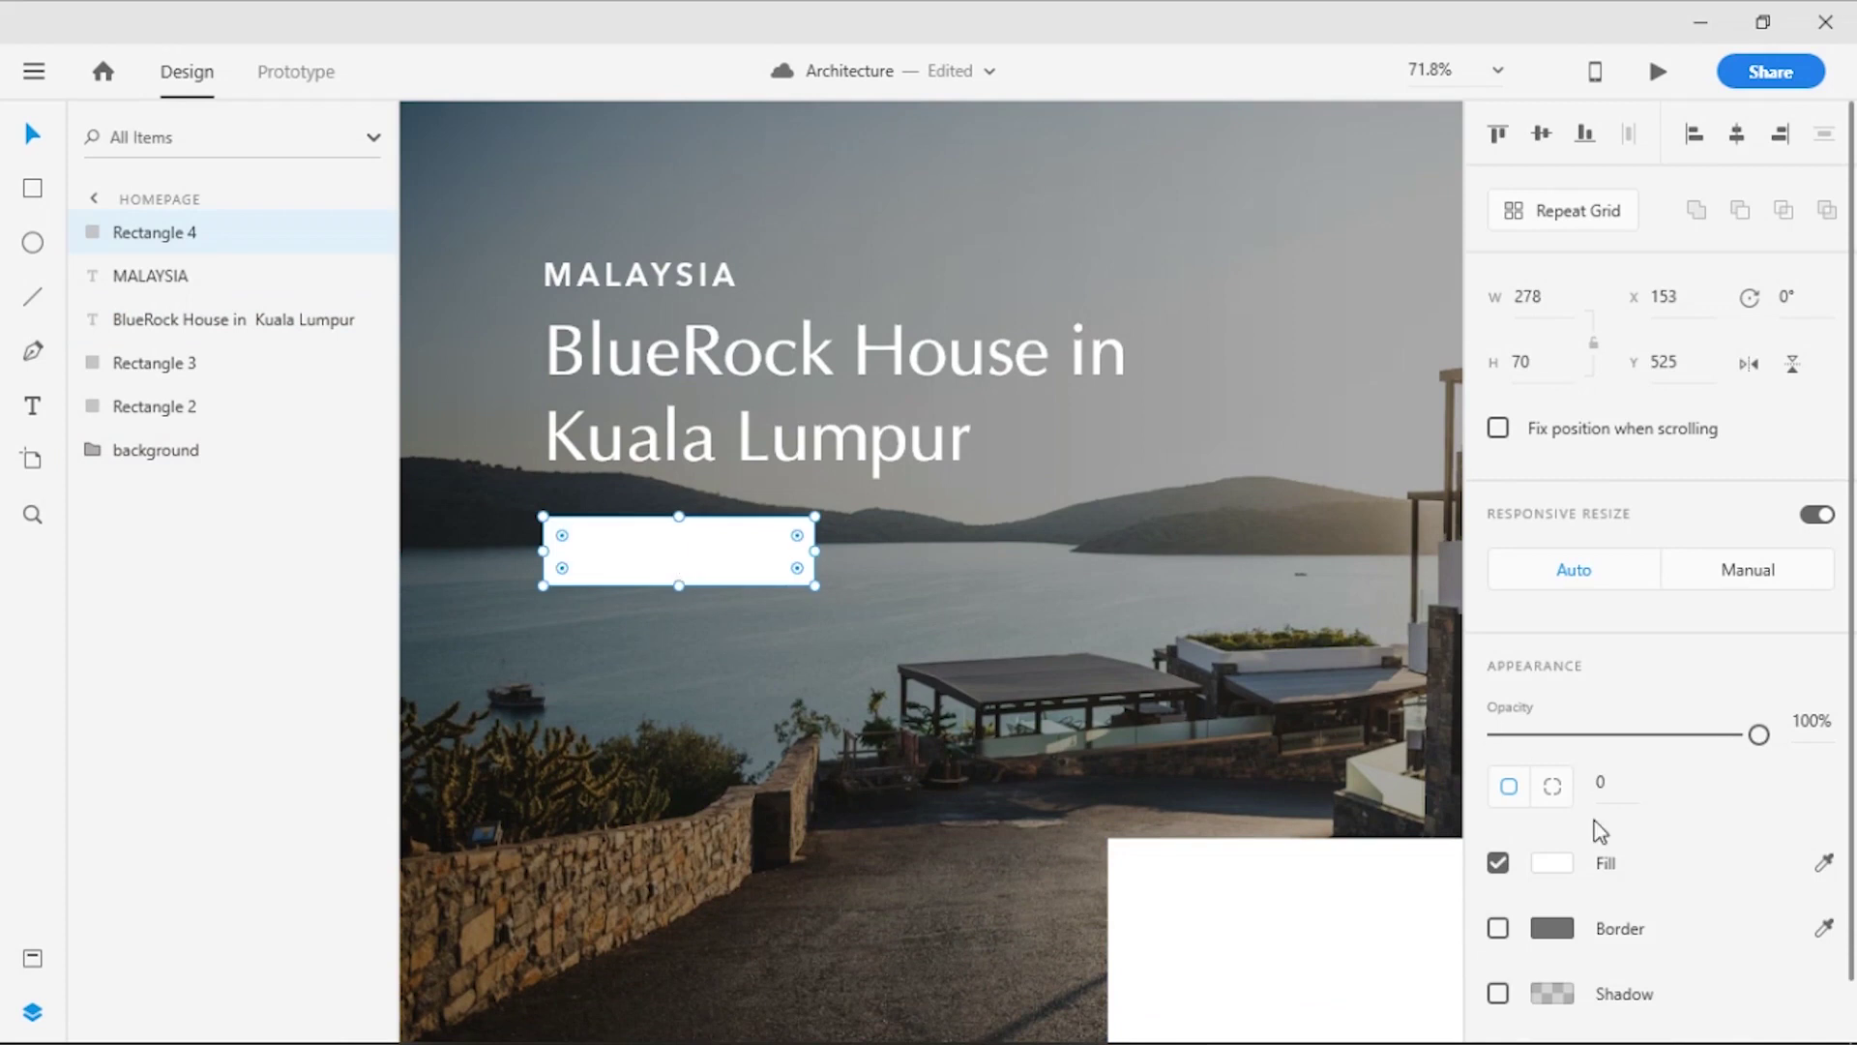
pyautogui.click(1618, 790)
pyautogui.write('5')
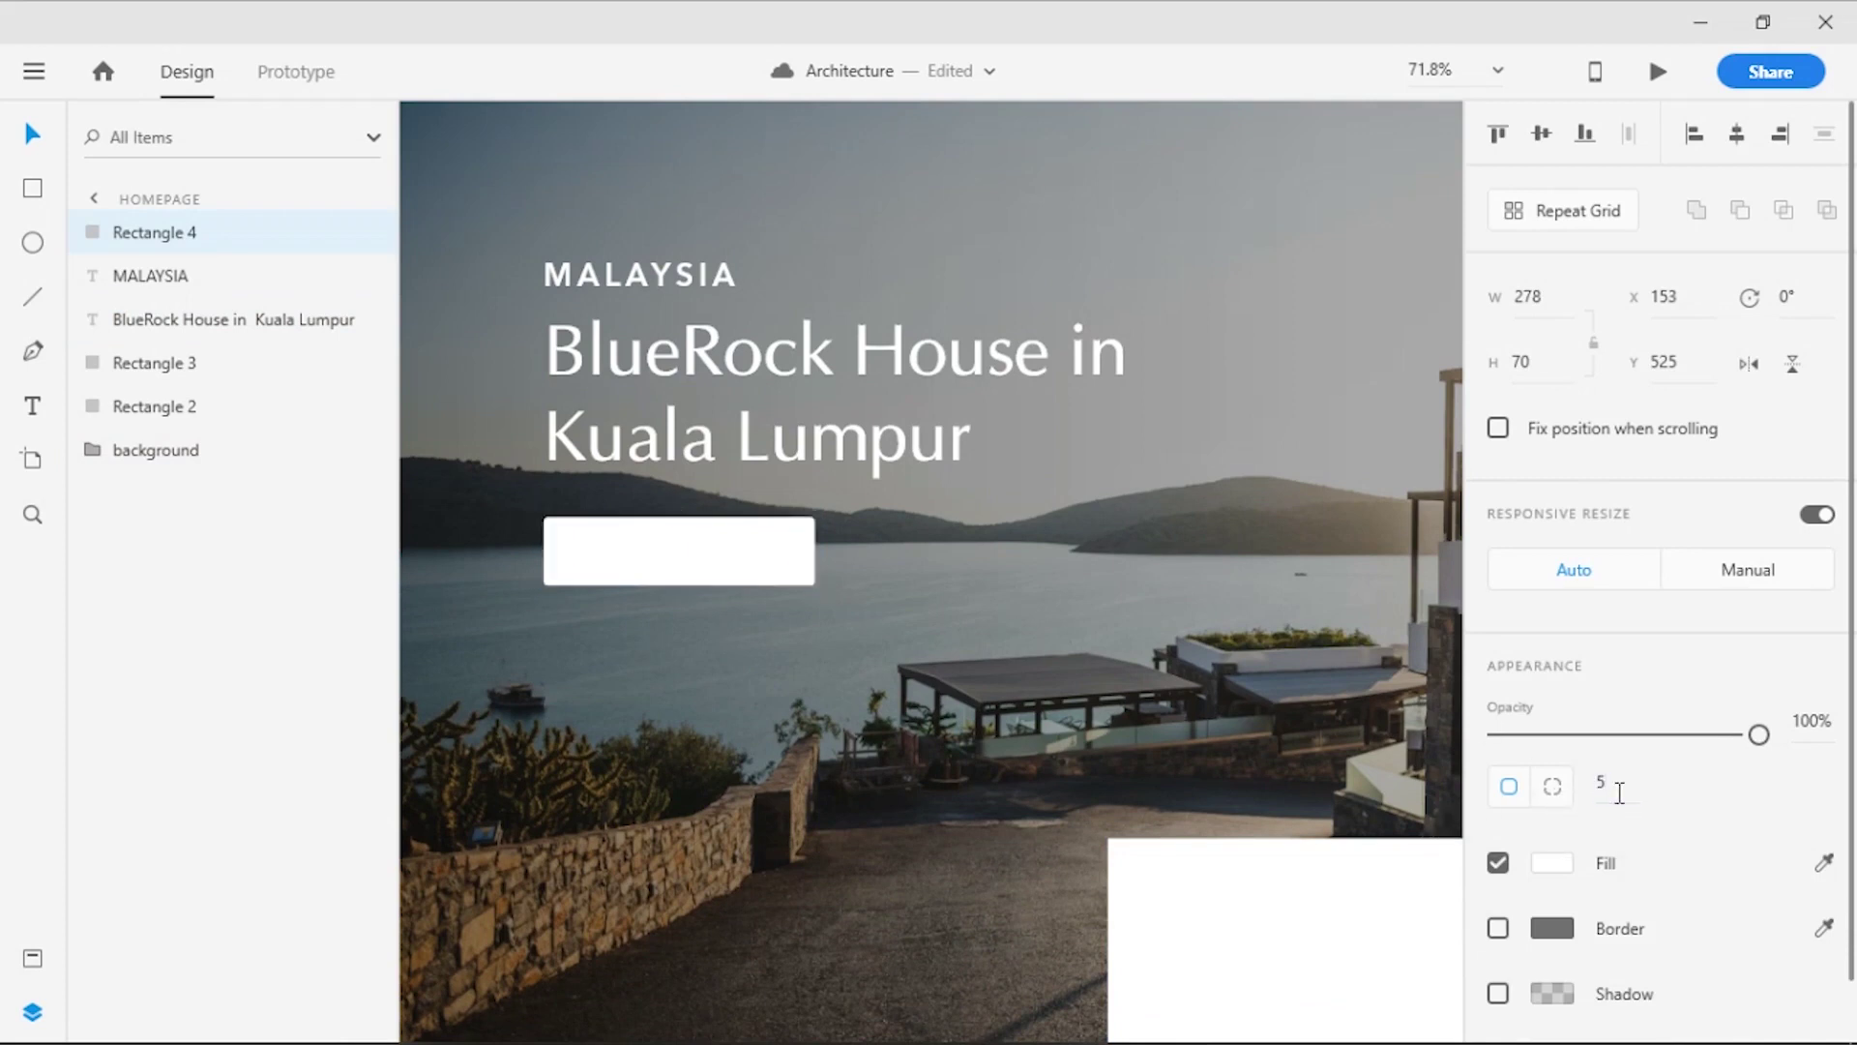
pyautogui.press('Return')
# Fill the button rectangle with orange
pyautogui.click(763, 700)
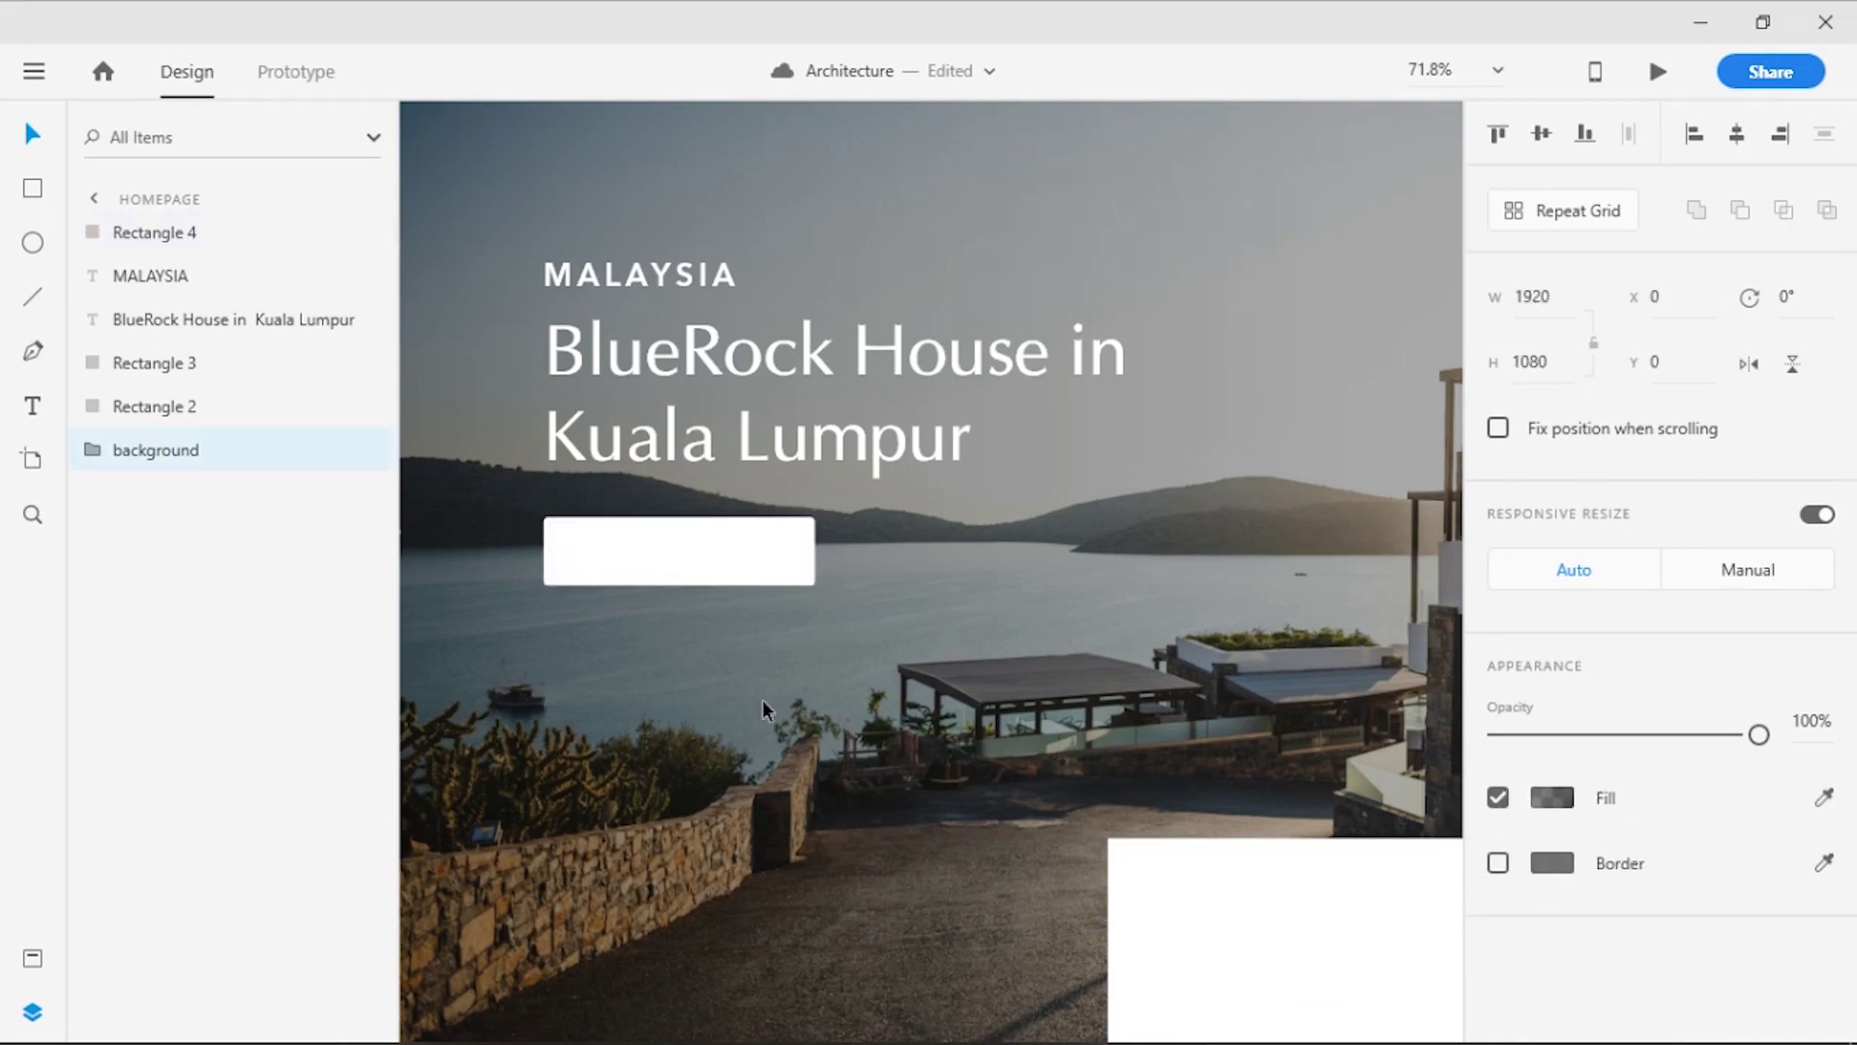
pyautogui.click(753, 578)
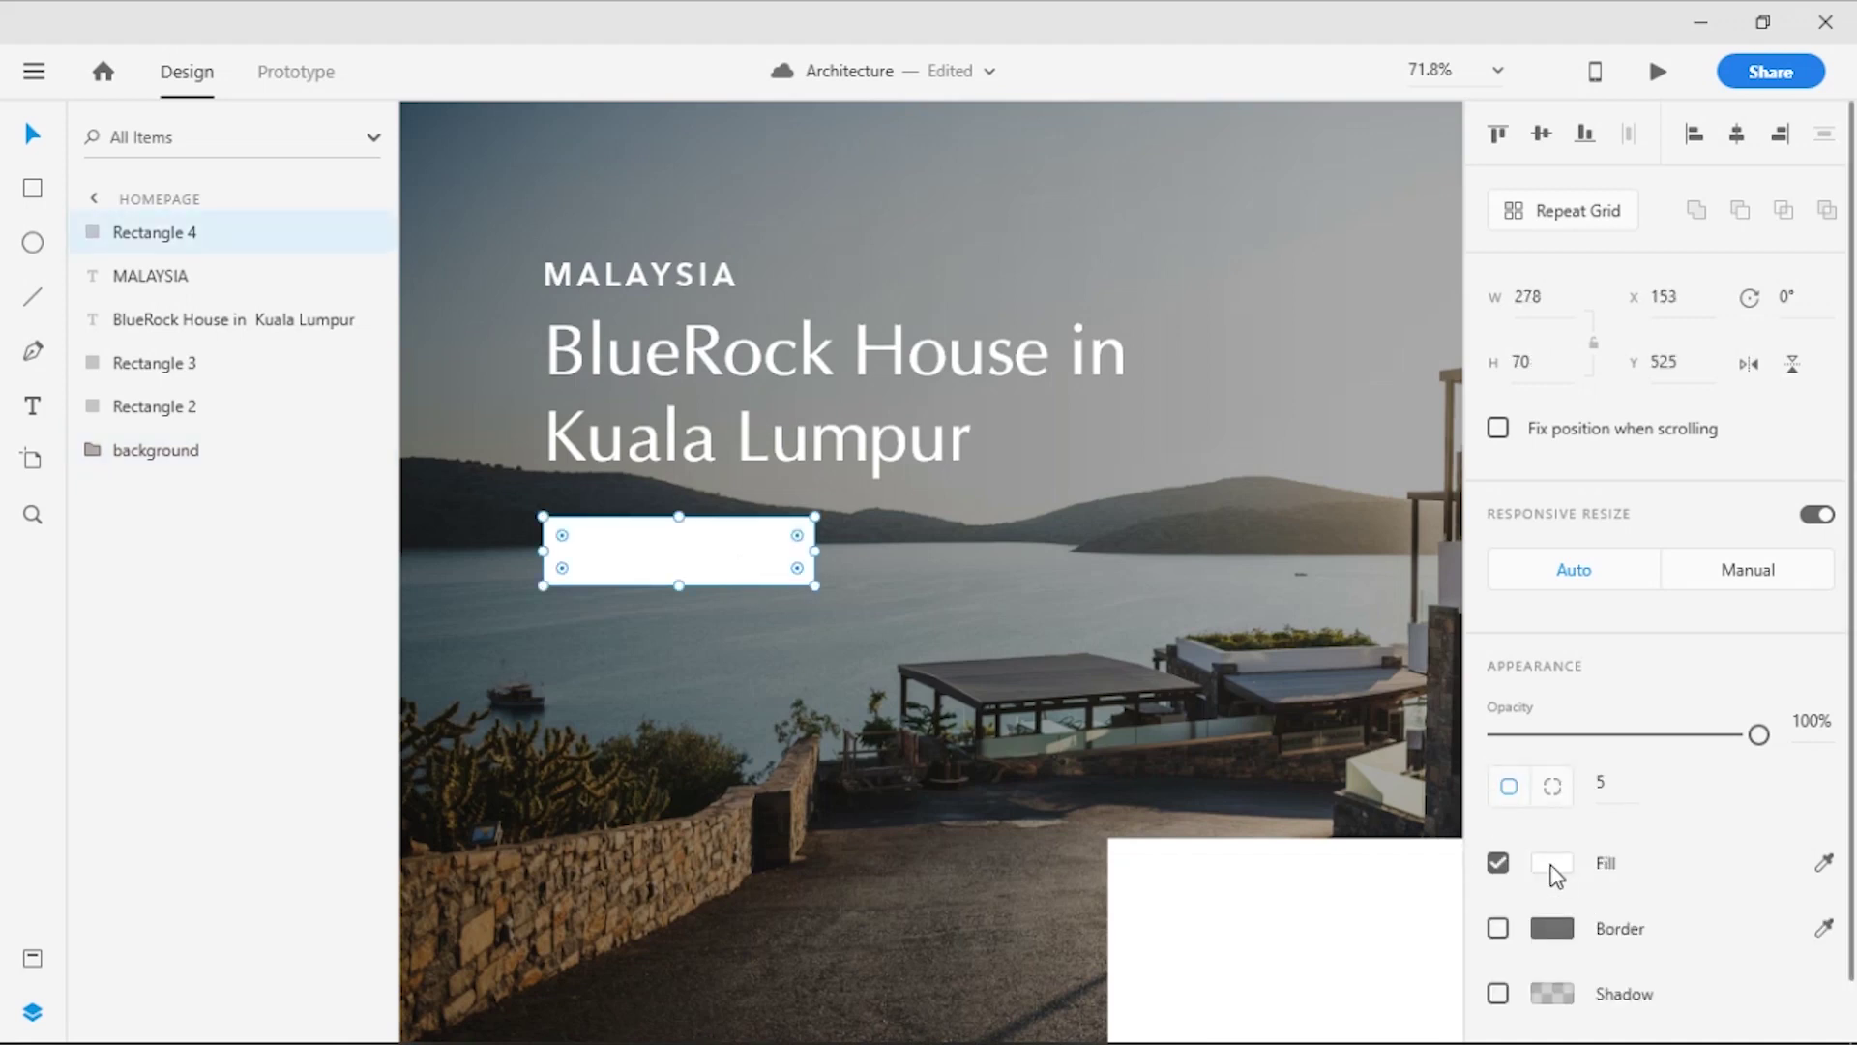
pyautogui.click(1551, 862)
pyautogui.click(1212, 1000)
pyautogui.click(977, 795)
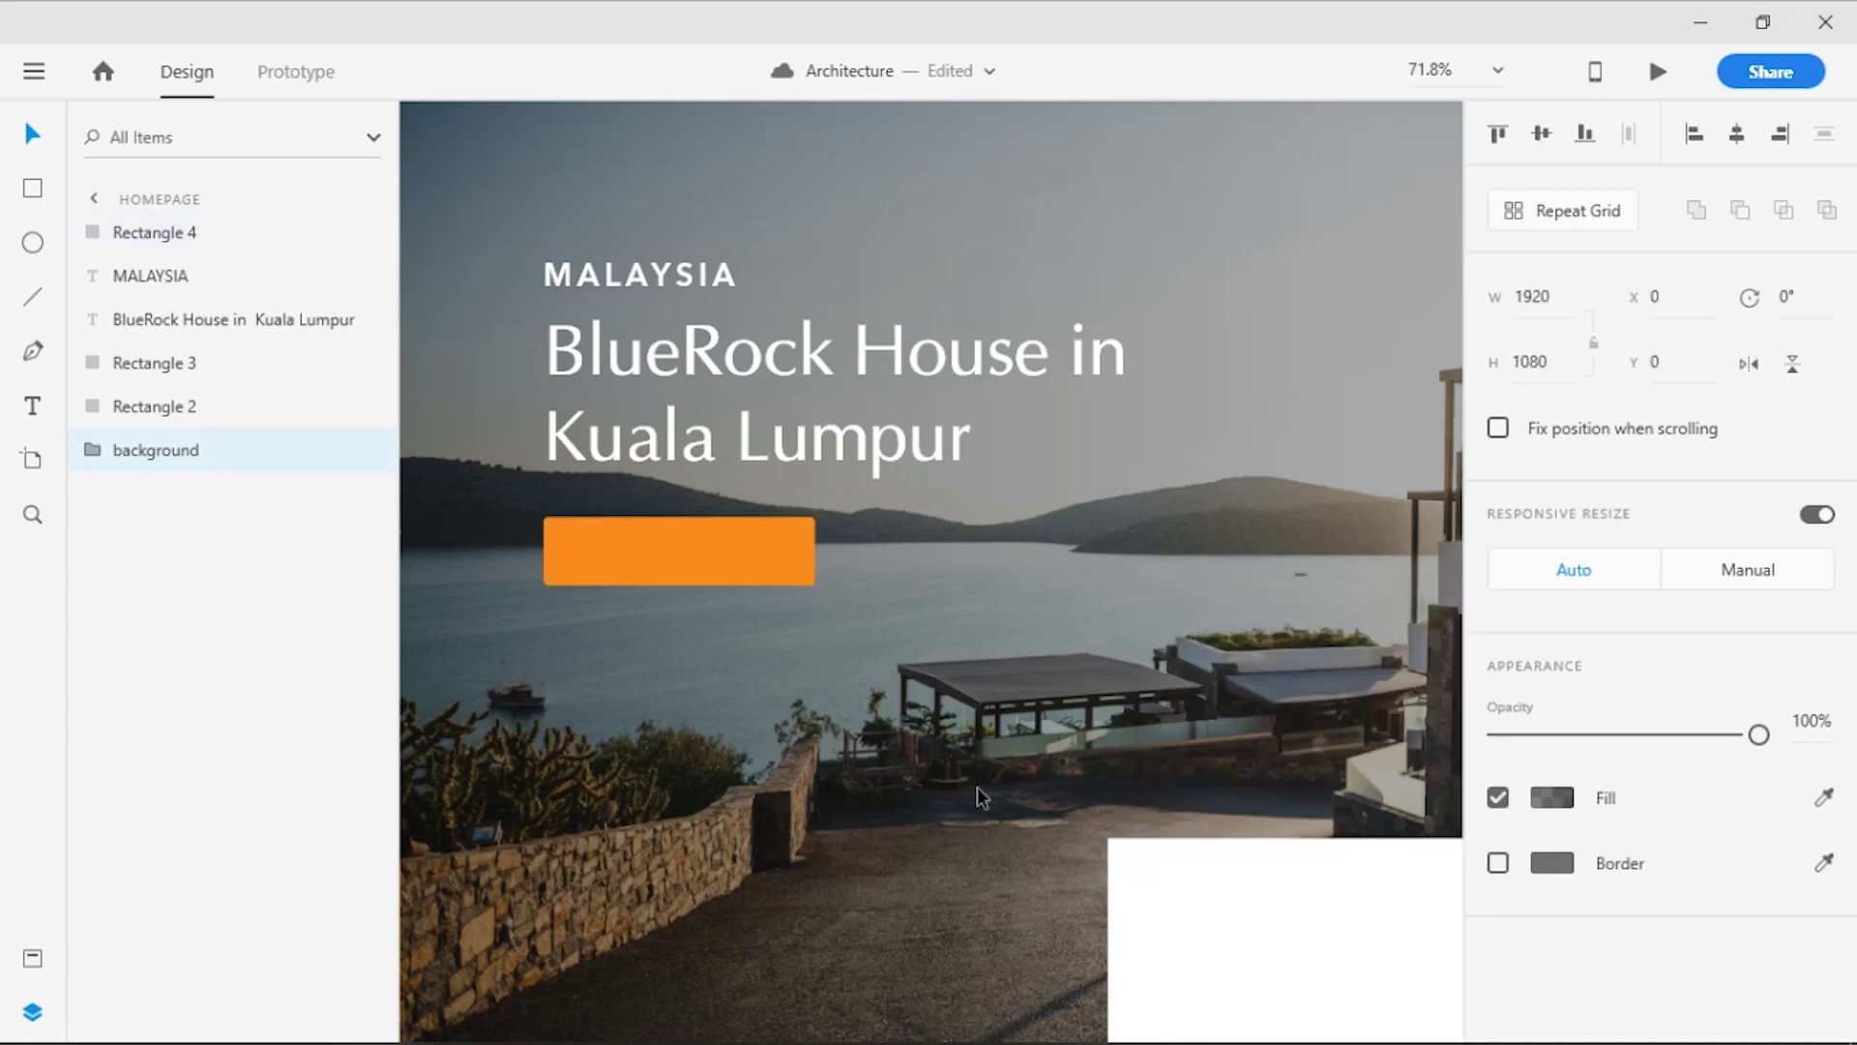
# Add a 'See Project' label on the button with letter spacing 0 and size 24
pyautogui.click(35, 413)
pyautogui.click(579, 548)
pyautogui.write('See ')
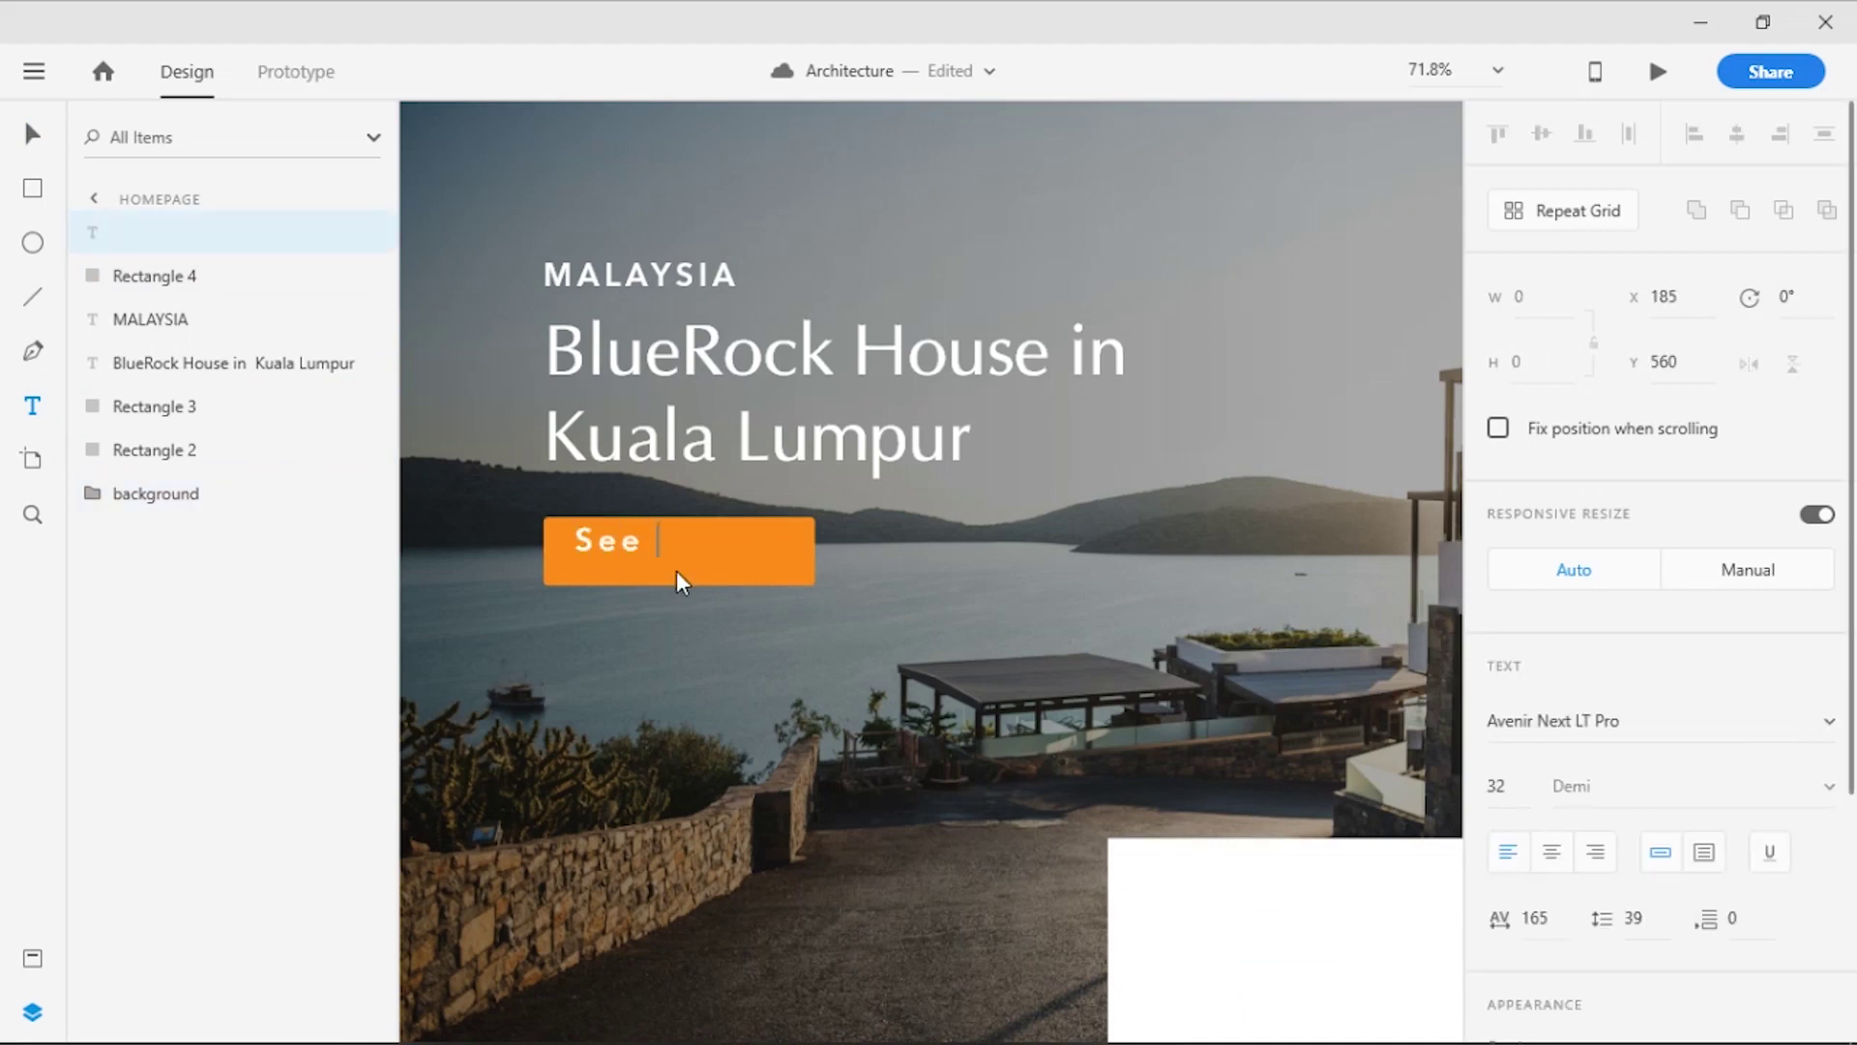
pyautogui.write('Project')
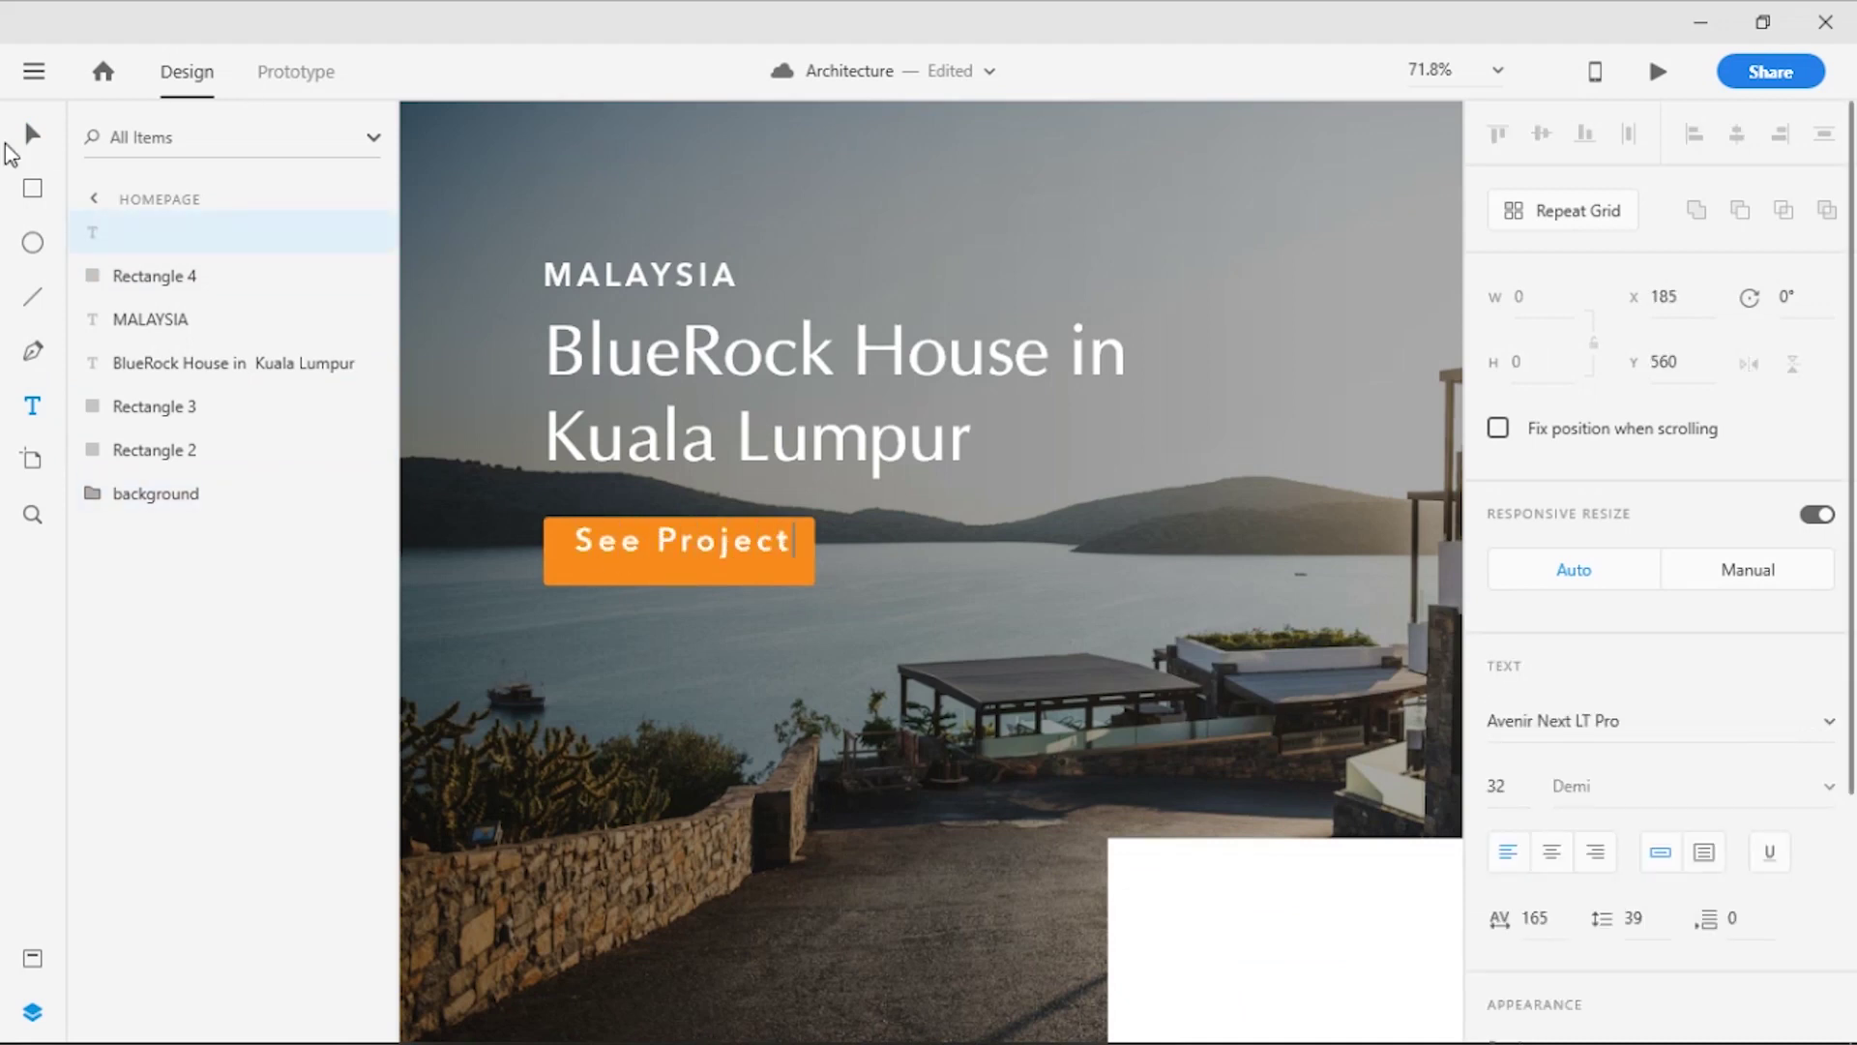
pyautogui.click(33, 136)
pyautogui.click(1535, 917)
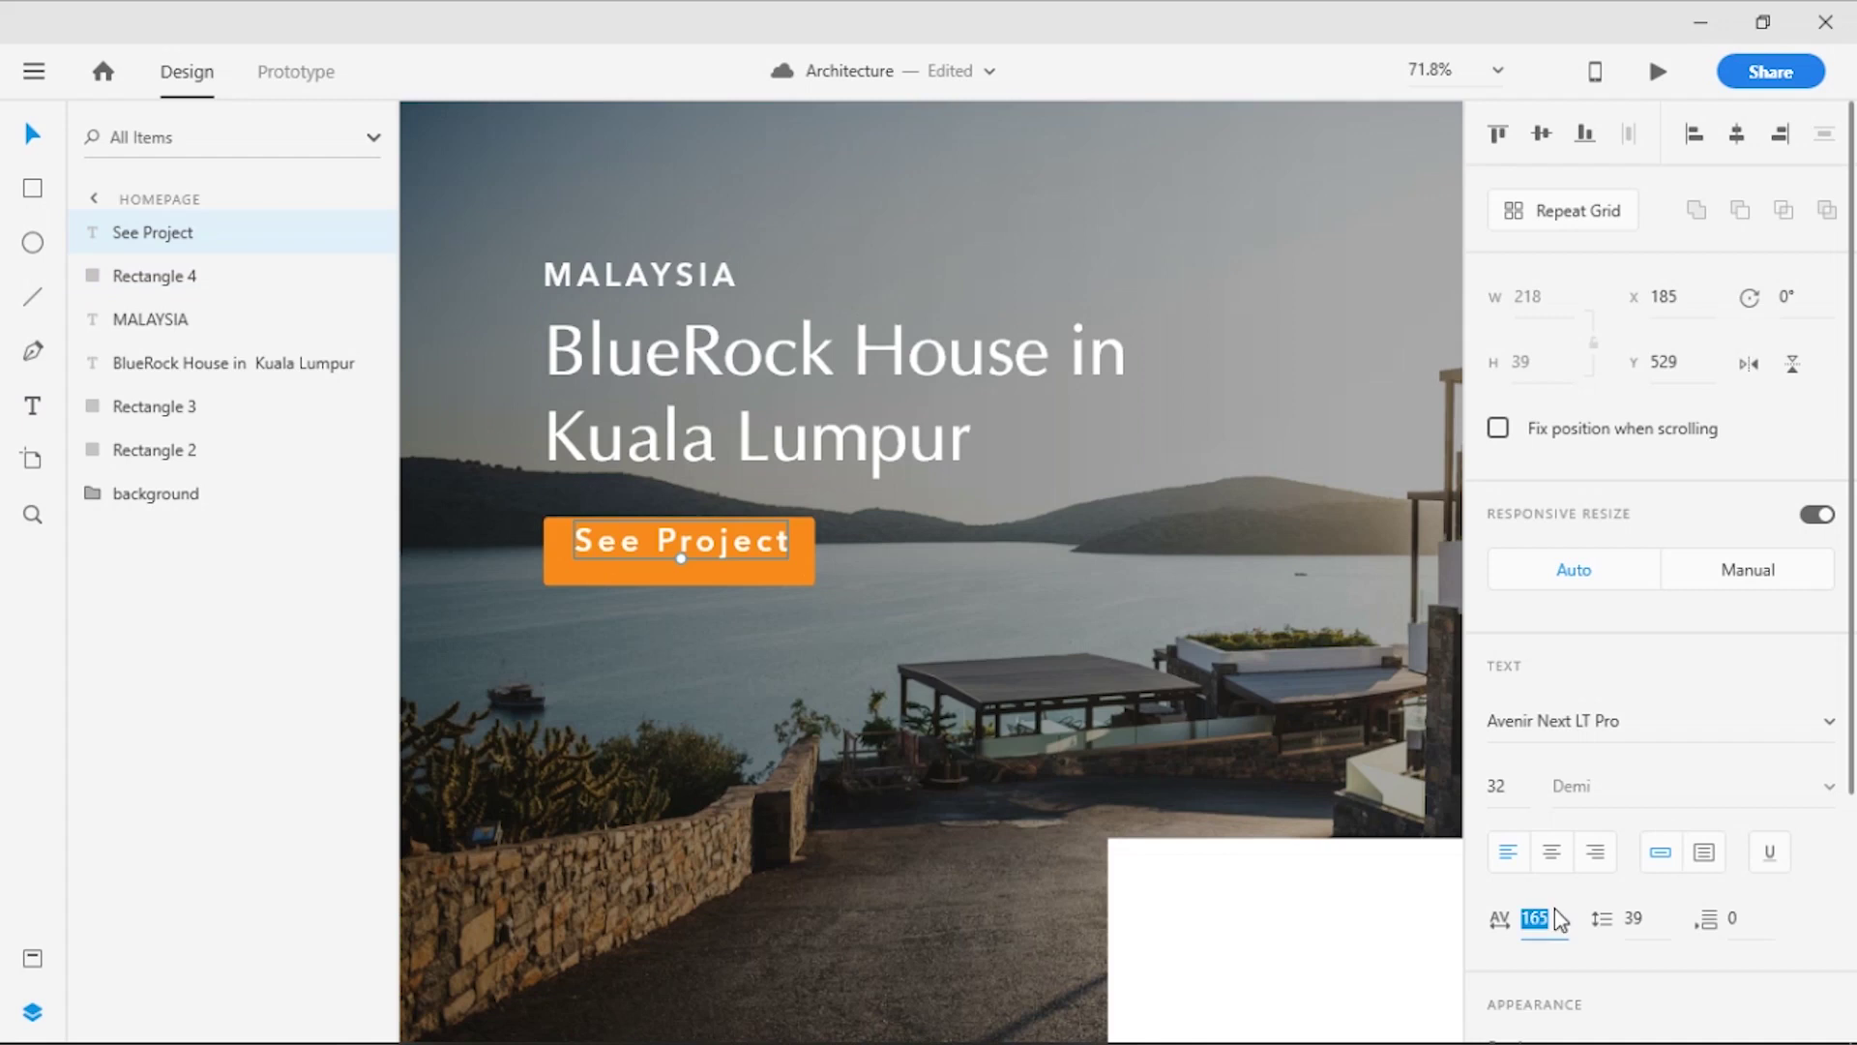
pyautogui.write('0')
pyautogui.press('Return')
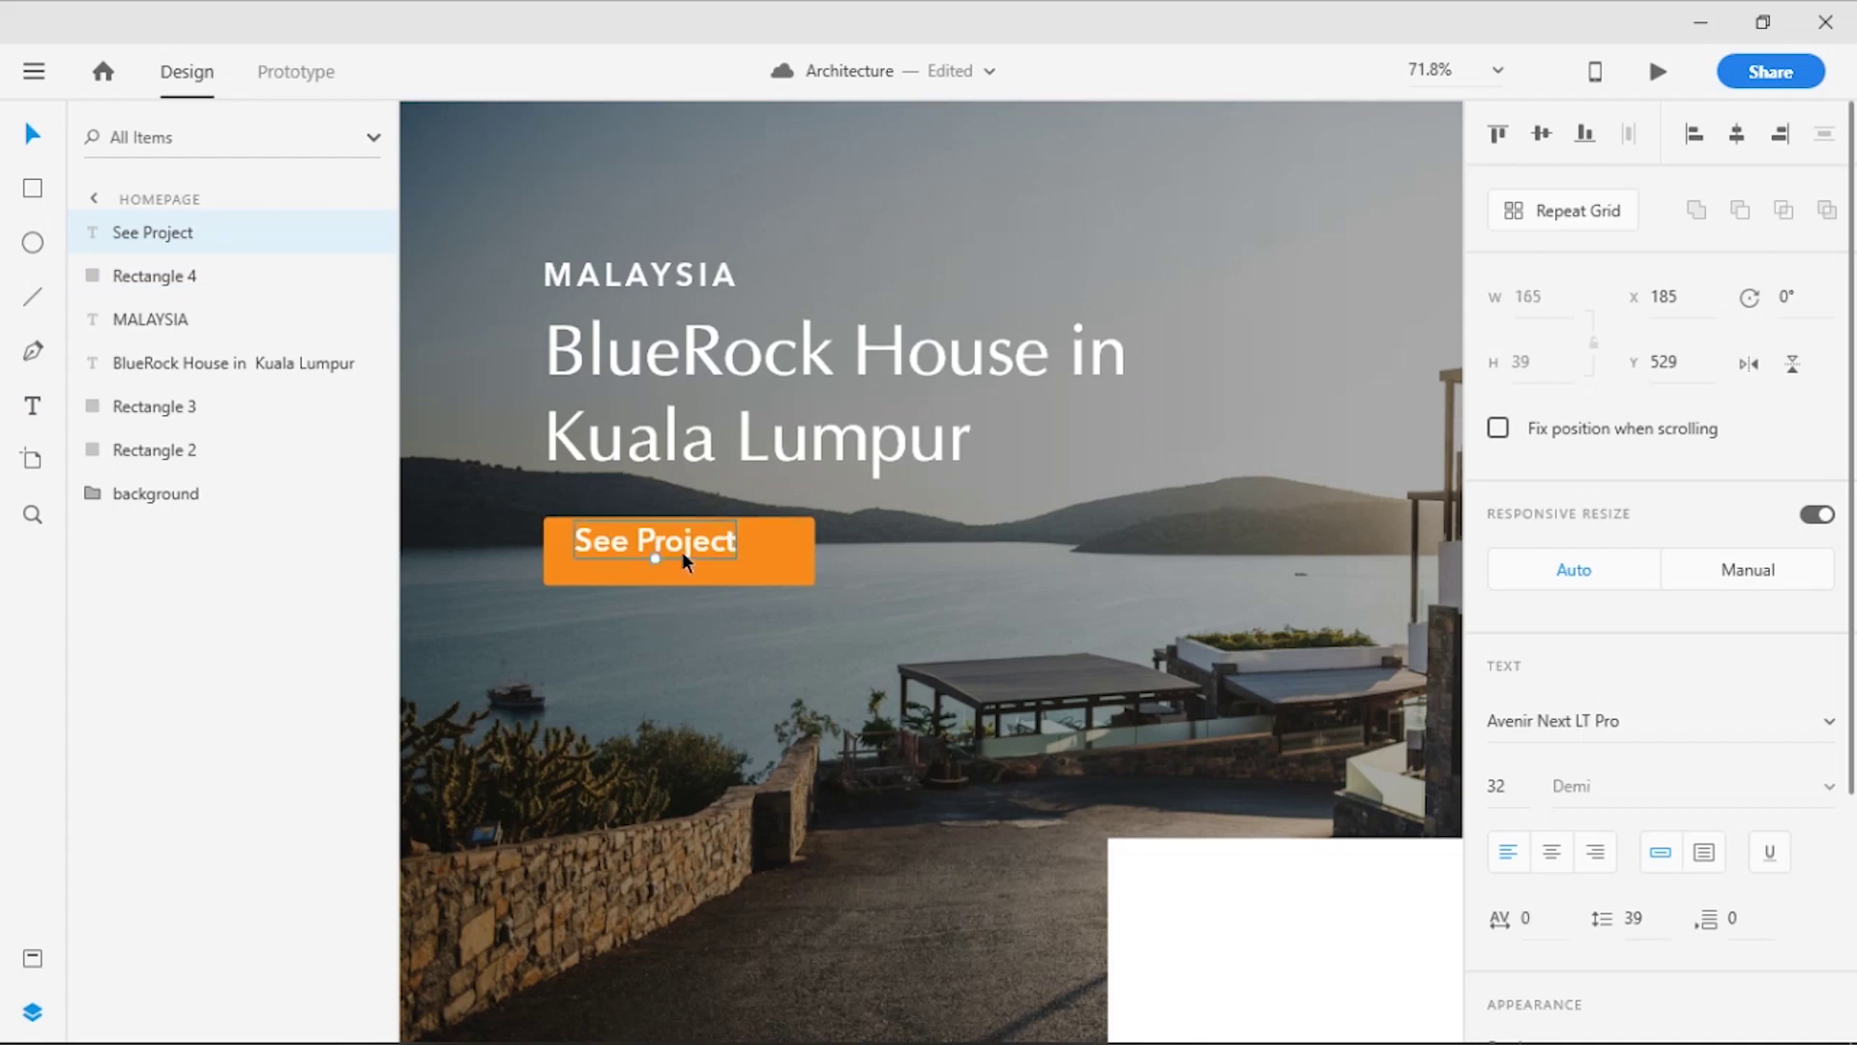
pyautogui.moveTo(682, 551); pyautogui.dragTo(703, 552)
pyautogui.click(1494, 786)
pyautogui.press('Down')
pyautogui.press('Down')
pyautogui.press('Down')
pyautogui.press('Down')
pyautogui.press('Down')
pyautogui.press('Down')
pyautogui.click(643, 551)
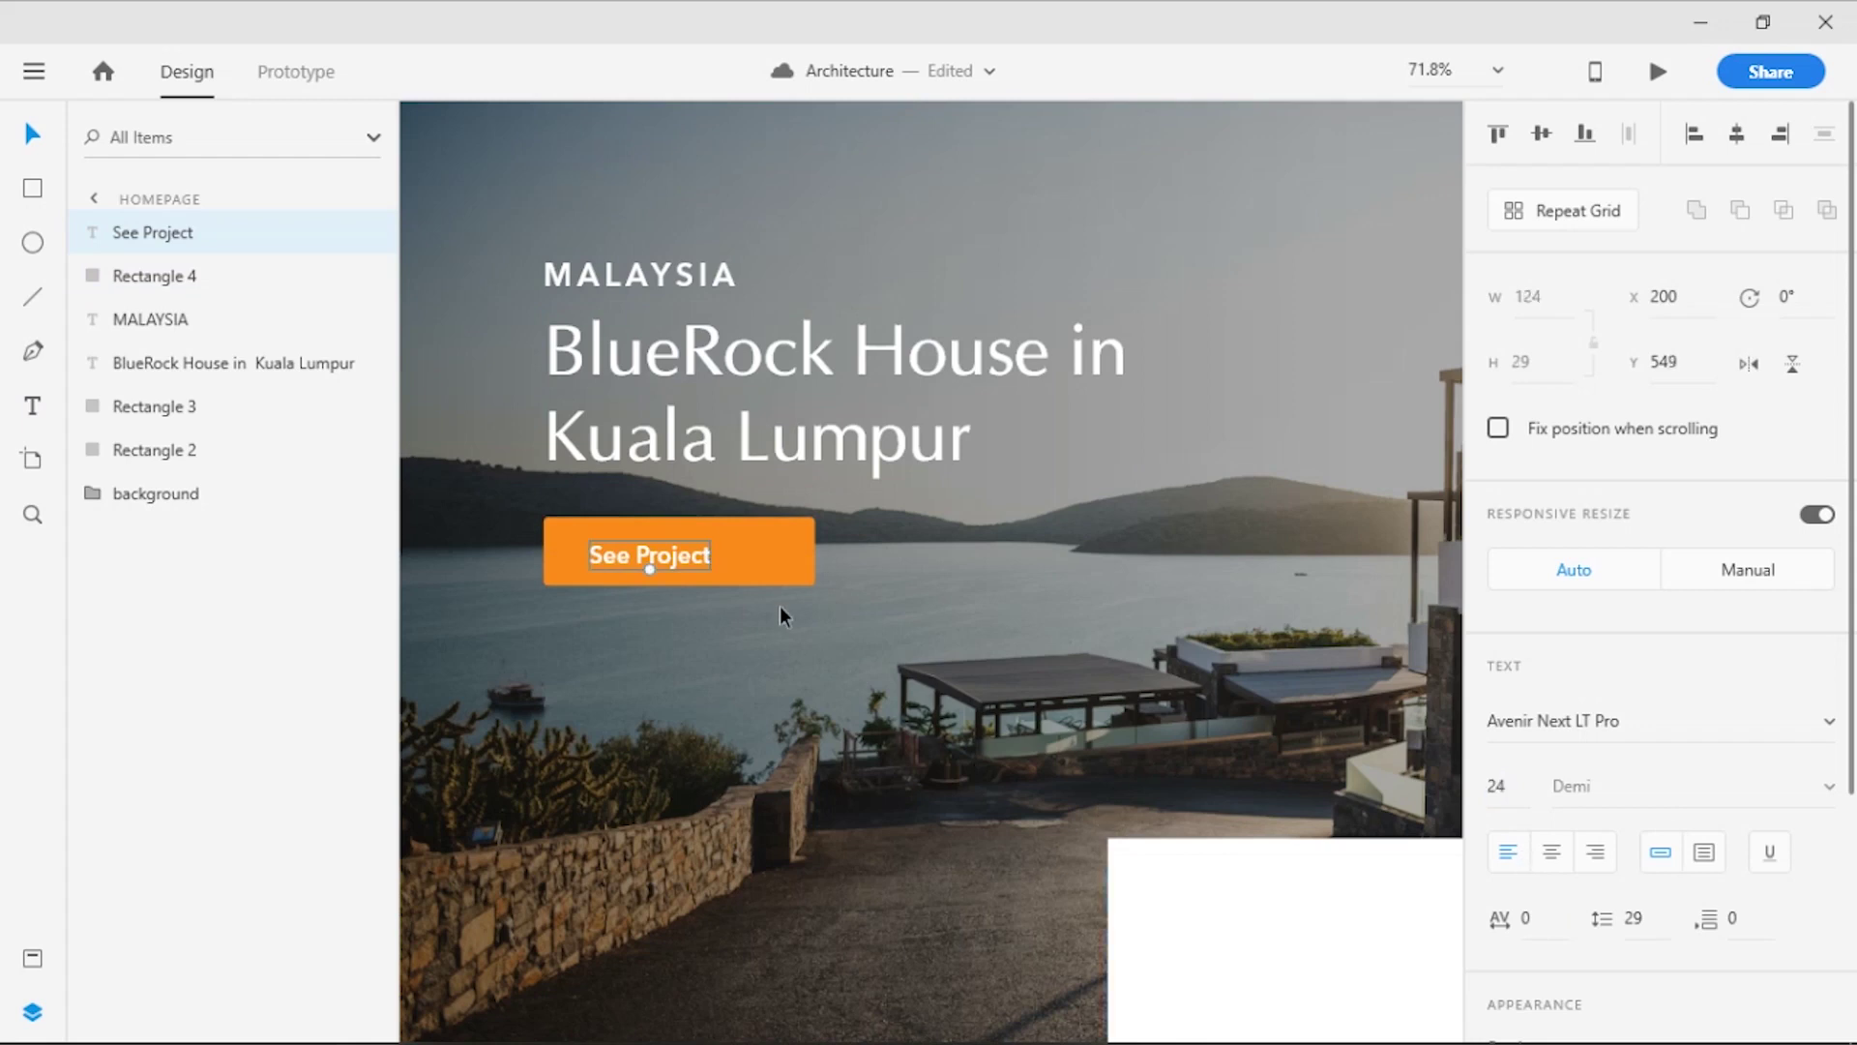
# Centre the label vertically and horizontally on the orange button
pyautogui.keyDown('shift'); pyautogui.click(784, 574); pyautogui.keyUp('shift')
pyautogui.click(1545, 135)
pyautogui.click(1738, 135)
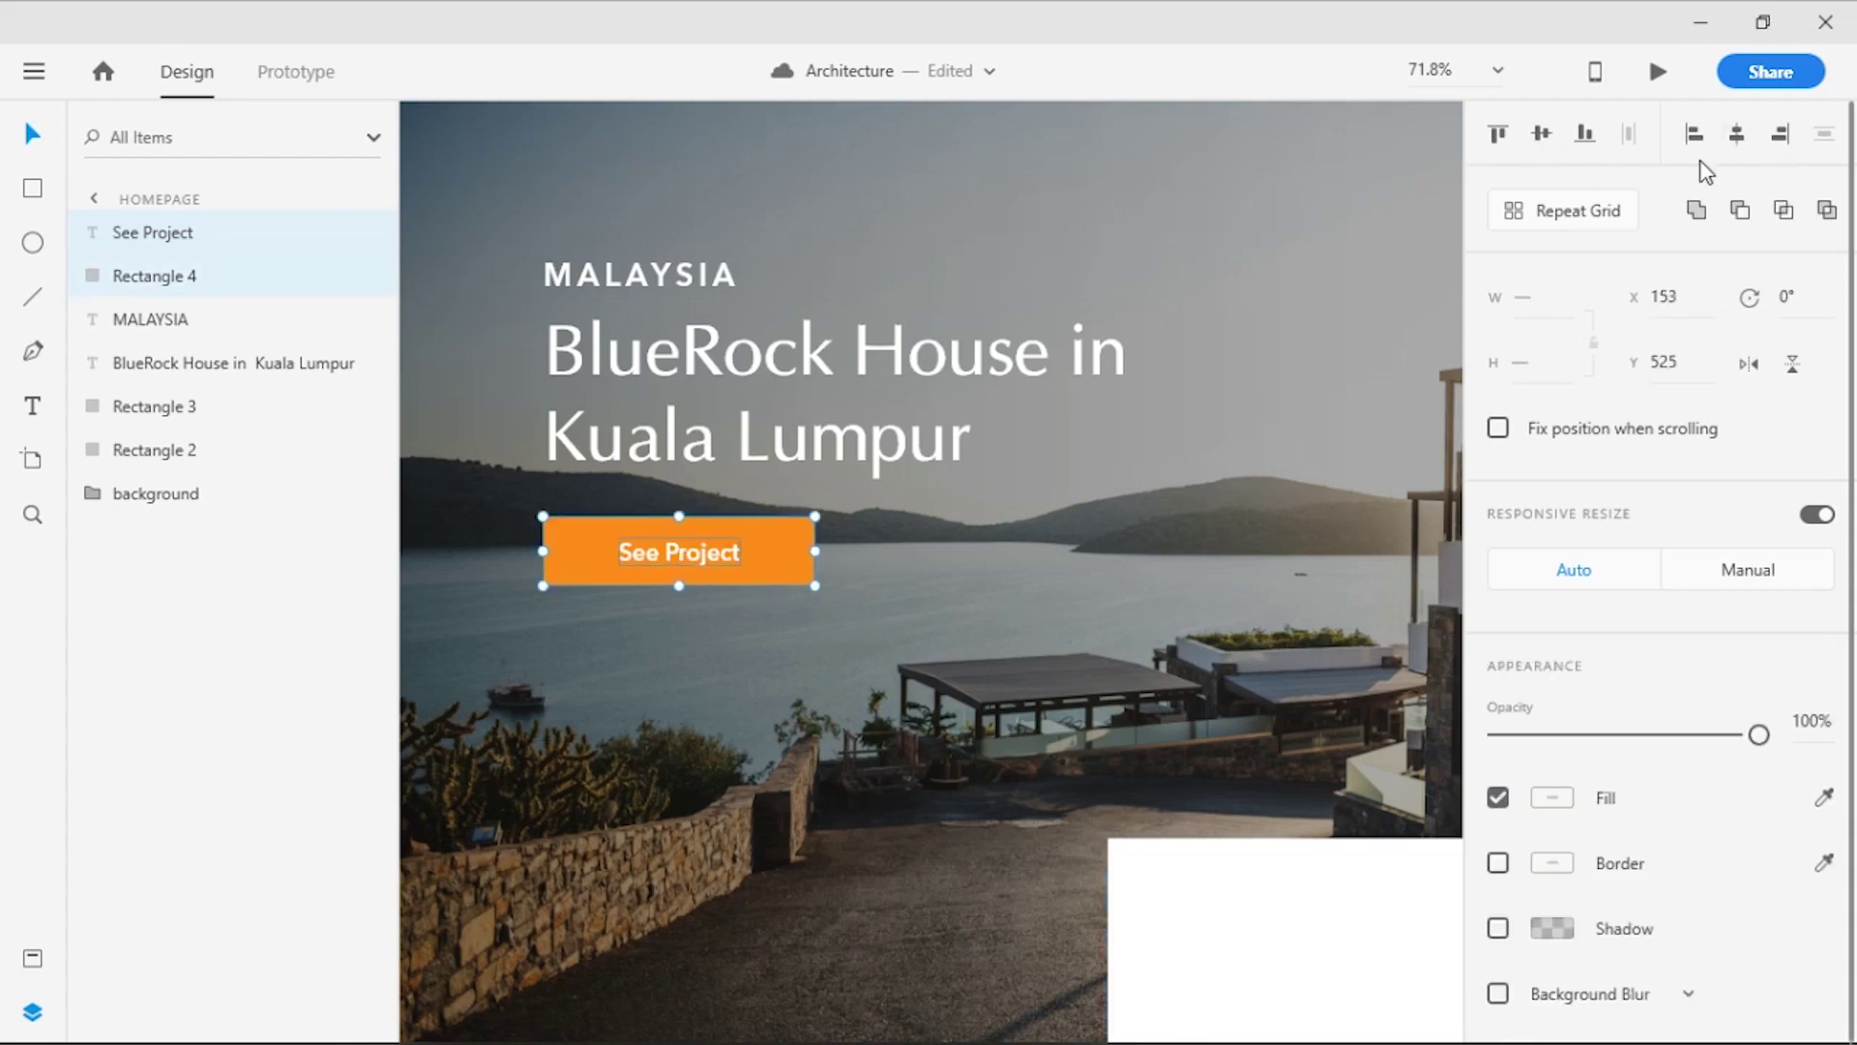
pyautogui.click(945, 535)
pyautogui.scroll(-2, 742, 687)
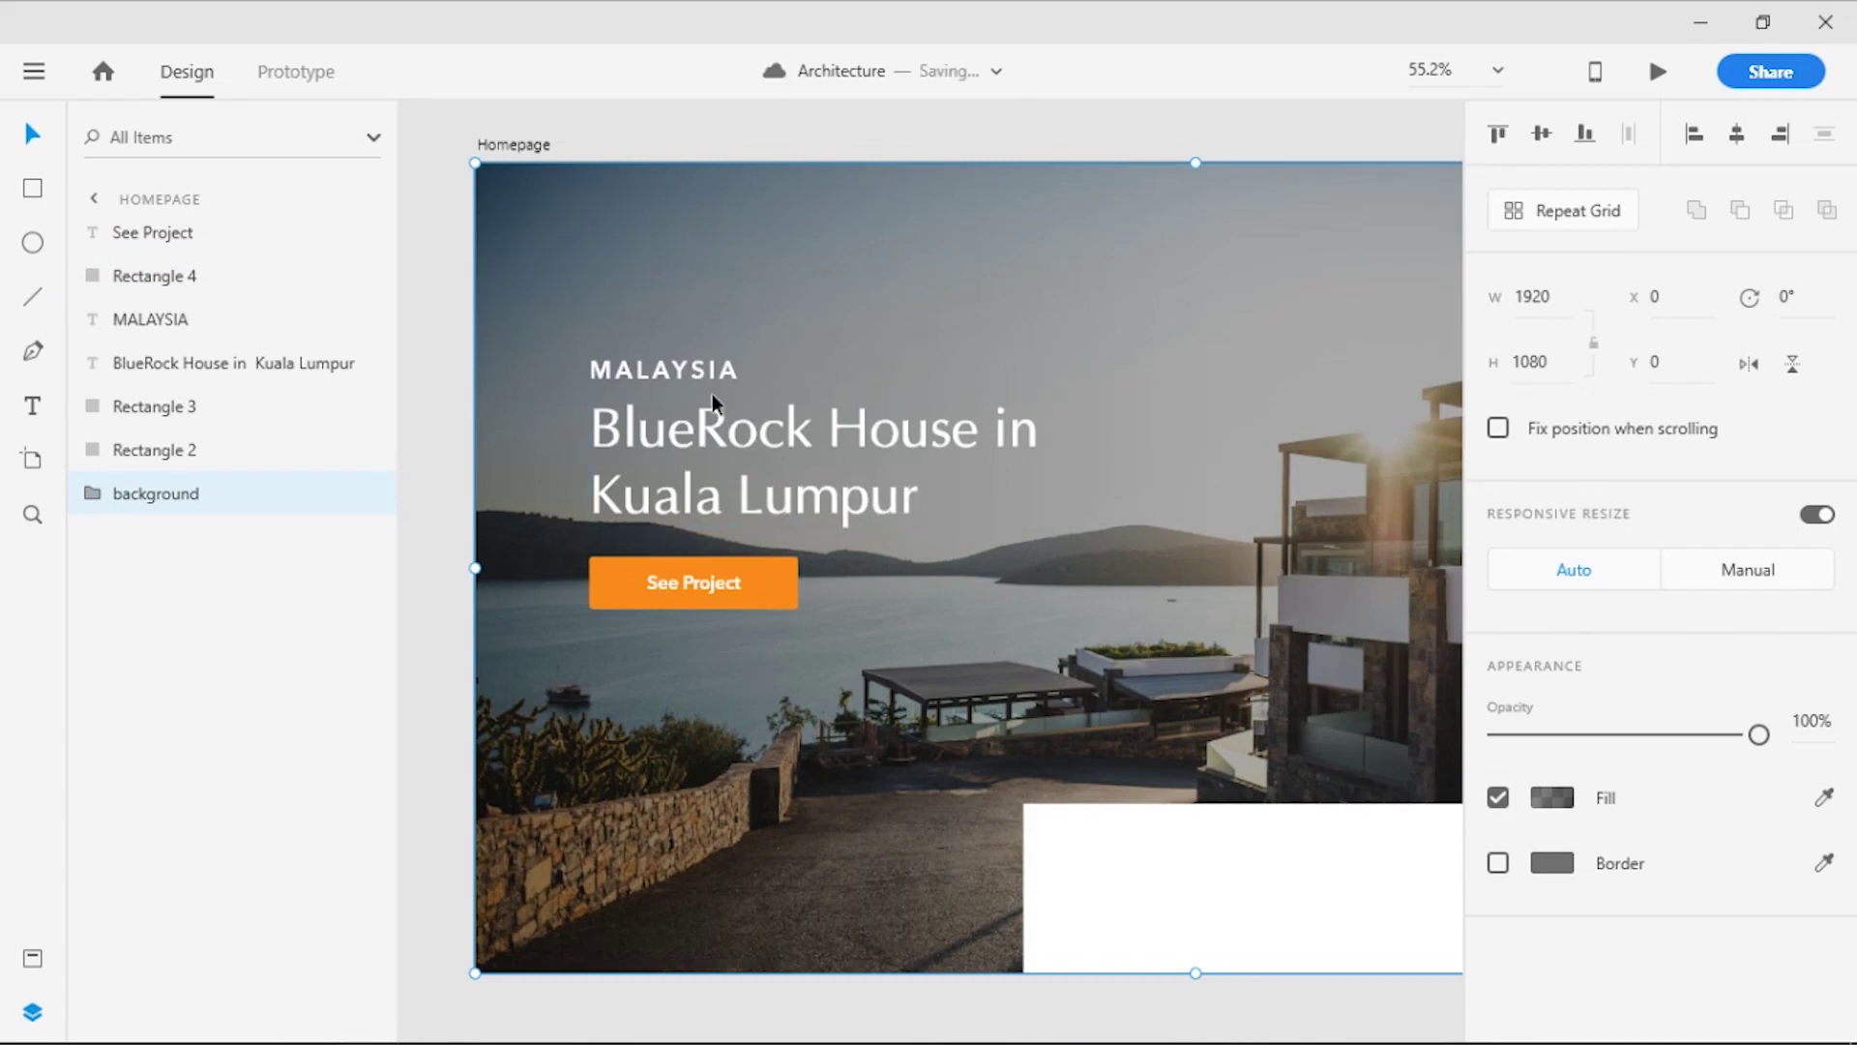
# Group the label and orange button and name the group 'cta'
pyautogui.click(699, 581)
pyautogui.keyDown('shift'); pyautogui.click(753, 588); pyautogui.keyUp('shift')
pyautogui.hotkey('ctrl', 'g')
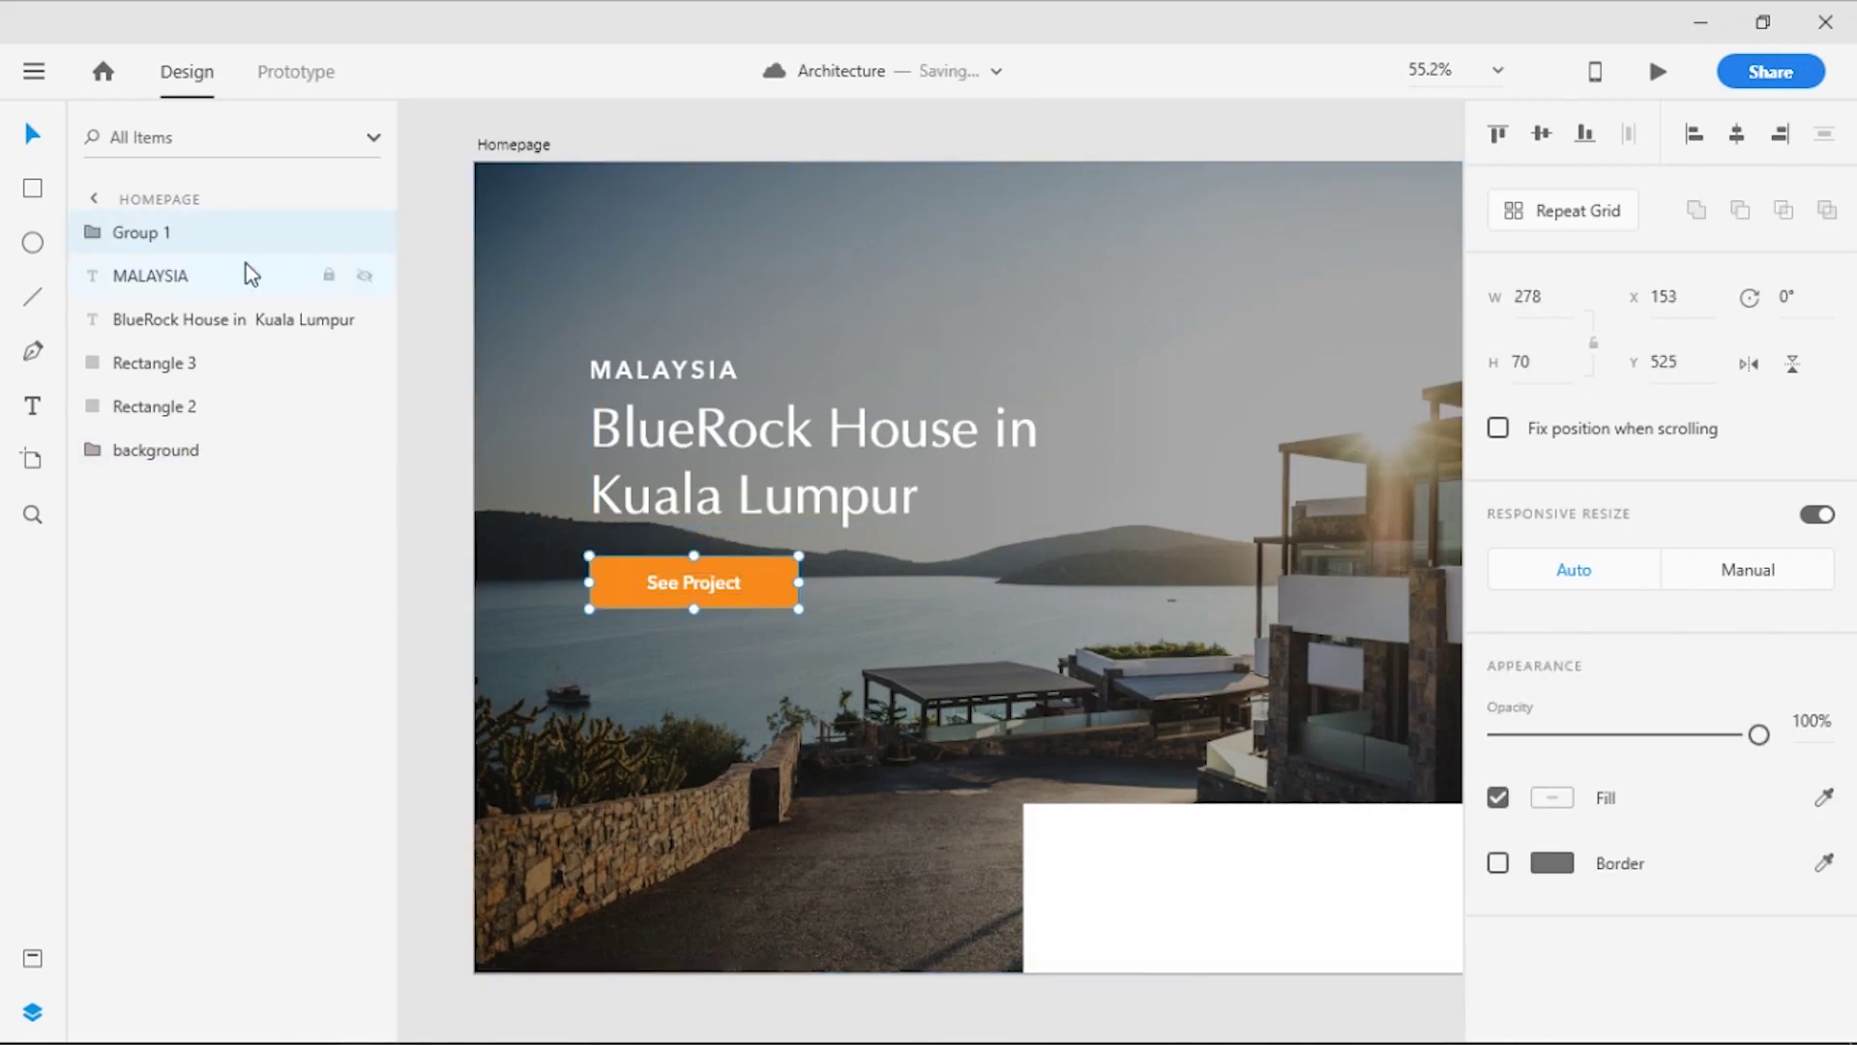
pyautogui.doubleClick(145, 232)
pyautogui.write('cta')
pyautogui.press('Return')
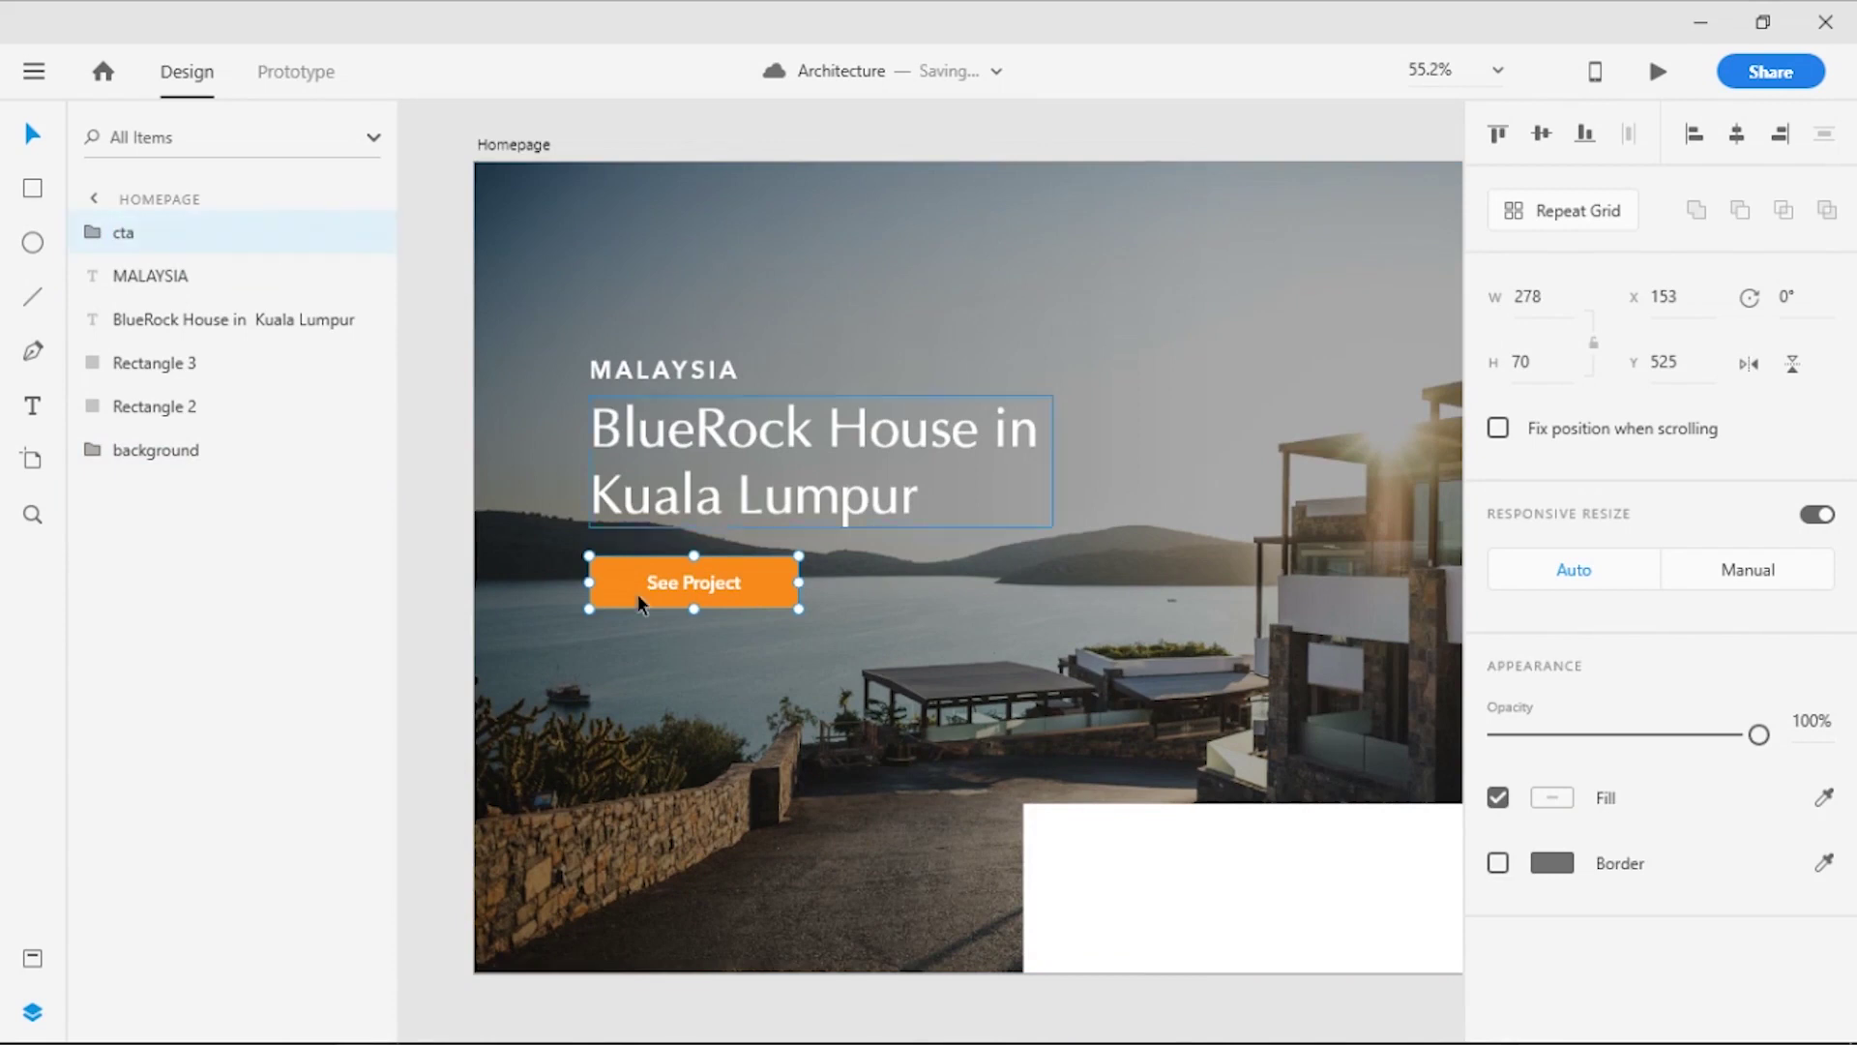
pyautogui.click(663, 680)
pyautogui.scroll(-2, 836, 730)
pyautogui.scroll(-2, 837, 730)
pyautogui.scroll(-2, 837, 730)
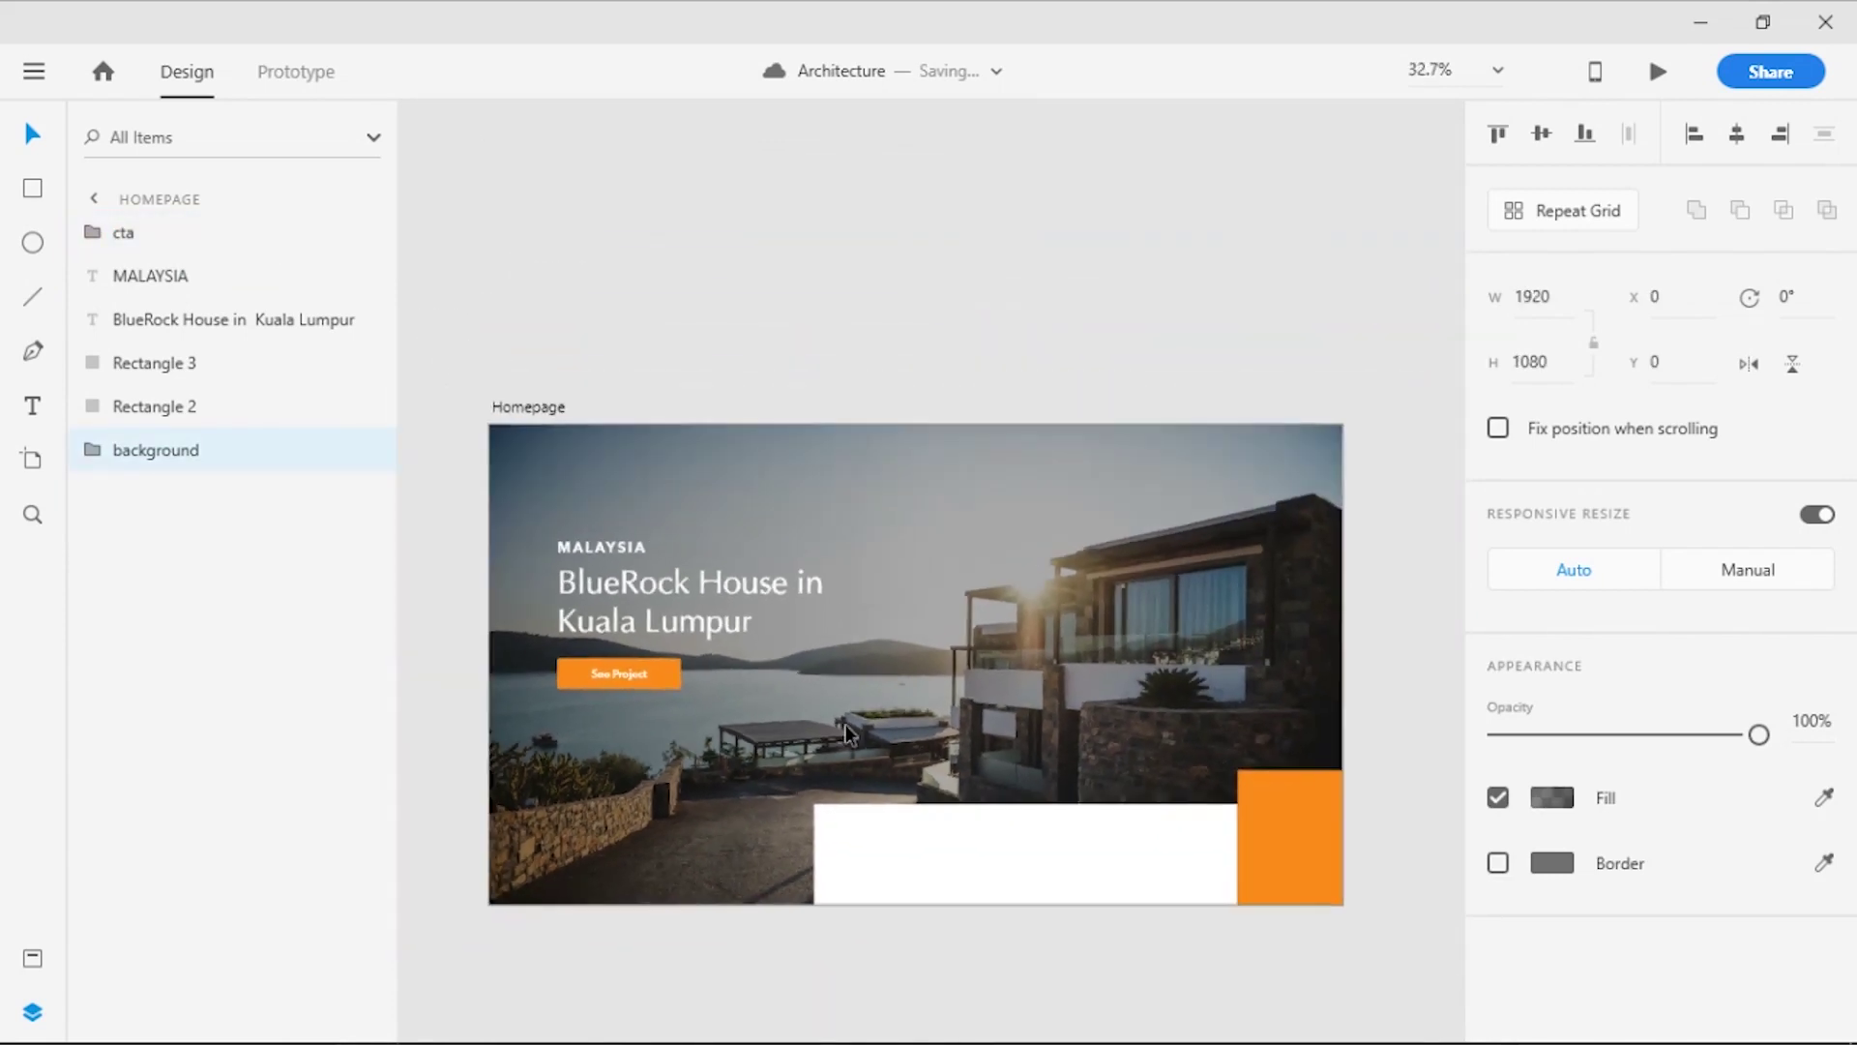
# Show the layout grid and nudge the MALAYSIA label, heading and cta left onto it
pyautogui.click(525, 408)
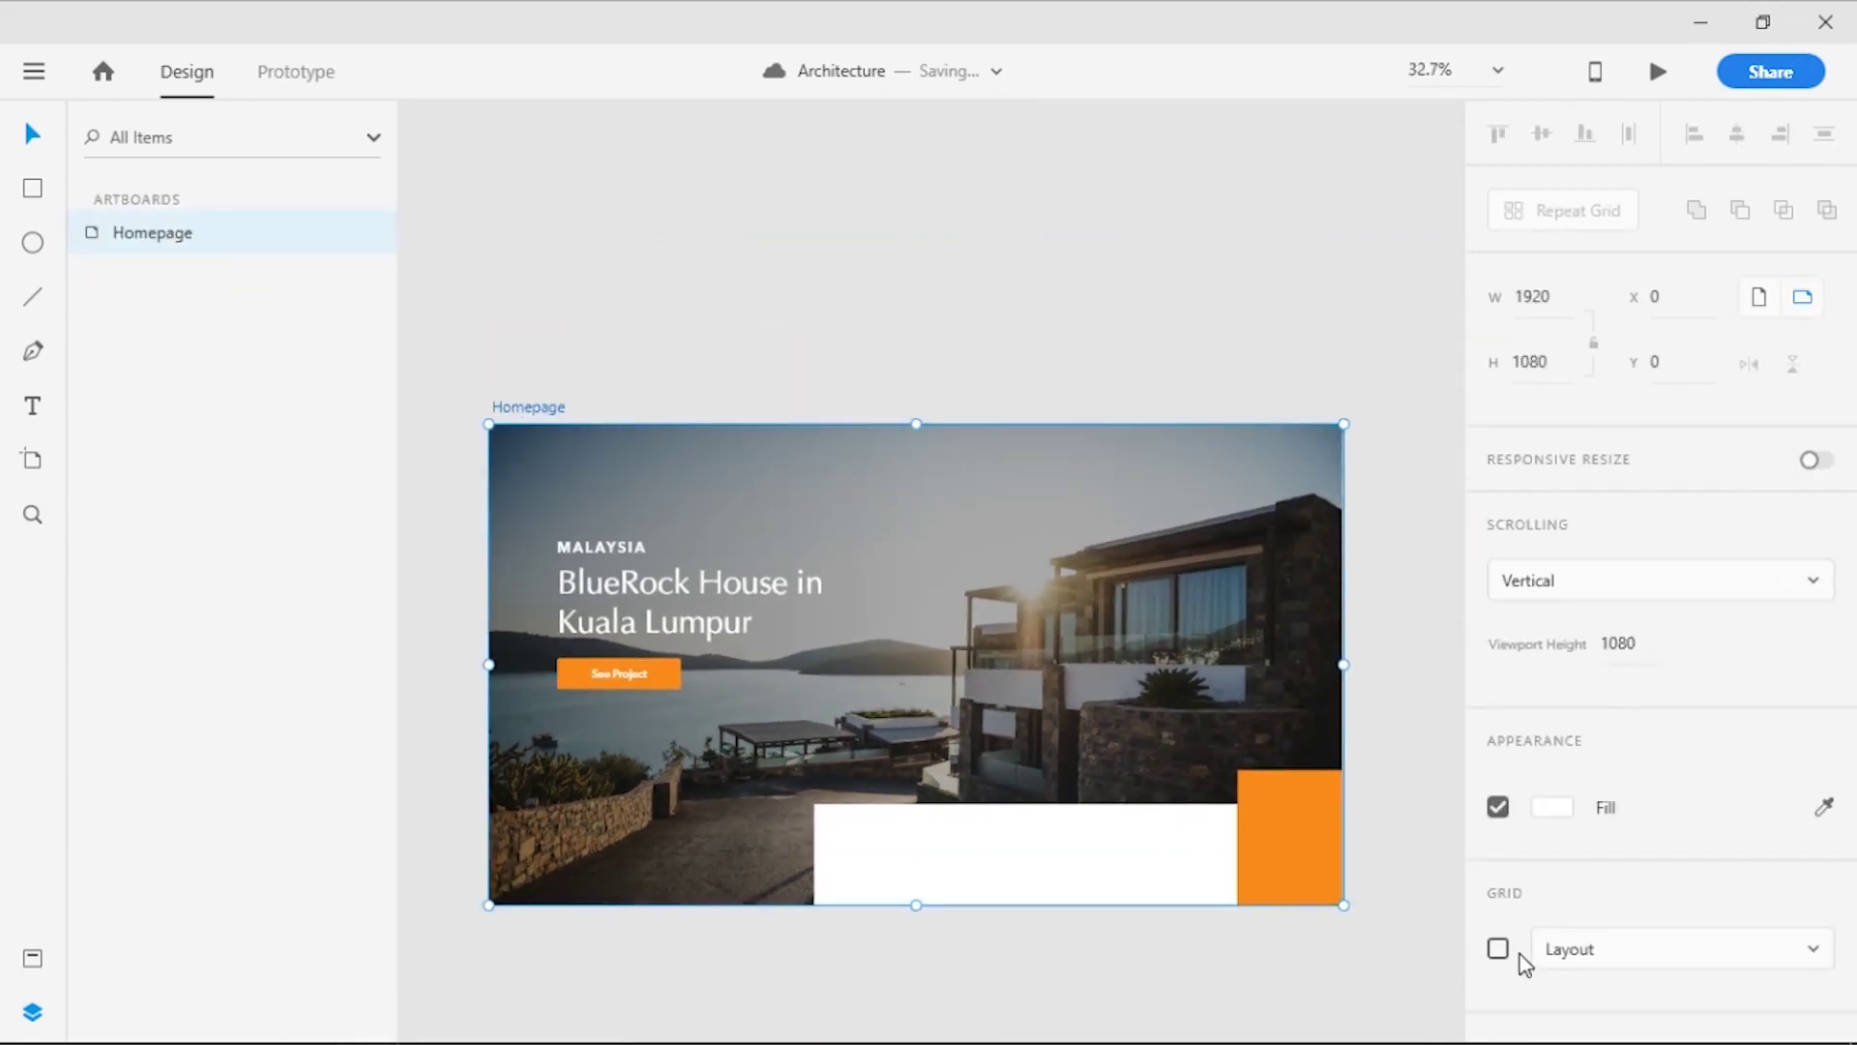
pyautogui.click(1499, 949)
pyautogui.click(722, 392)
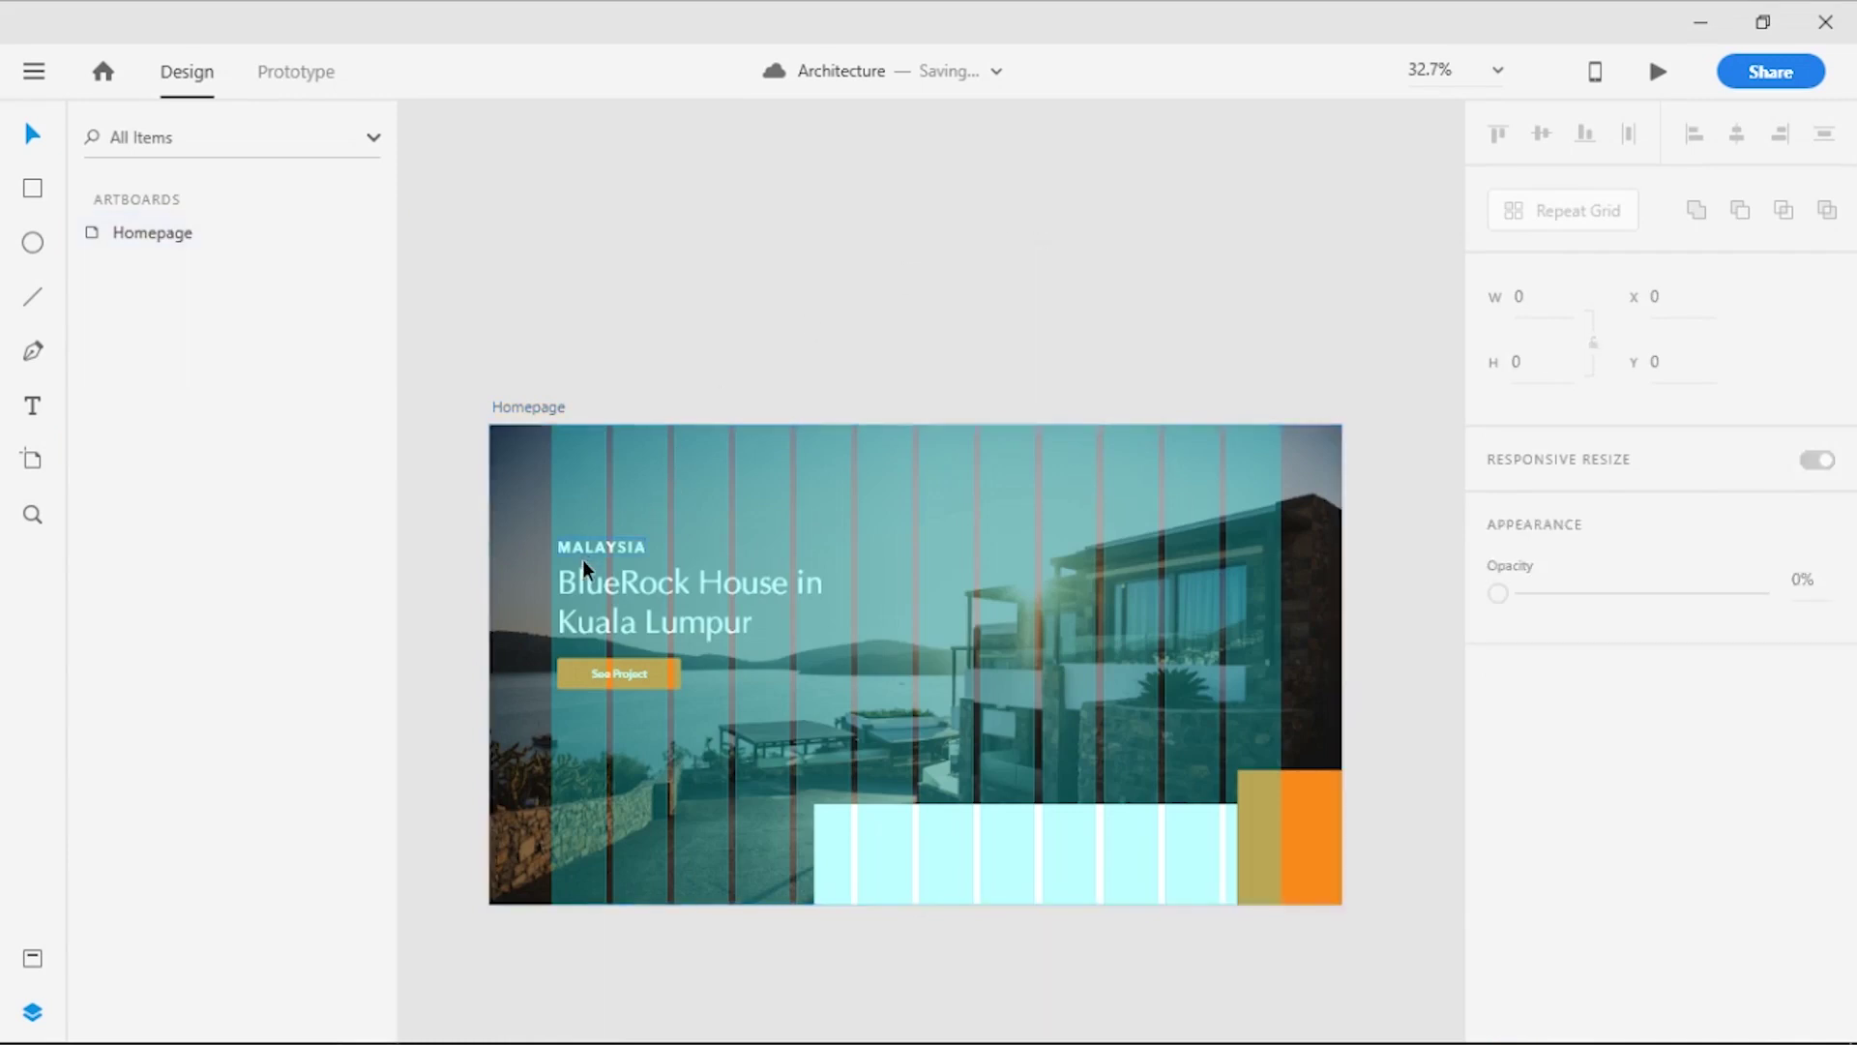
pyautogui.scroll(3, 581, 564)
pyautogui.click(612, 533)
pyautogui.keyDown('shift'); pyautogui.click(620, 593); pyautogui.keyUp('shift')
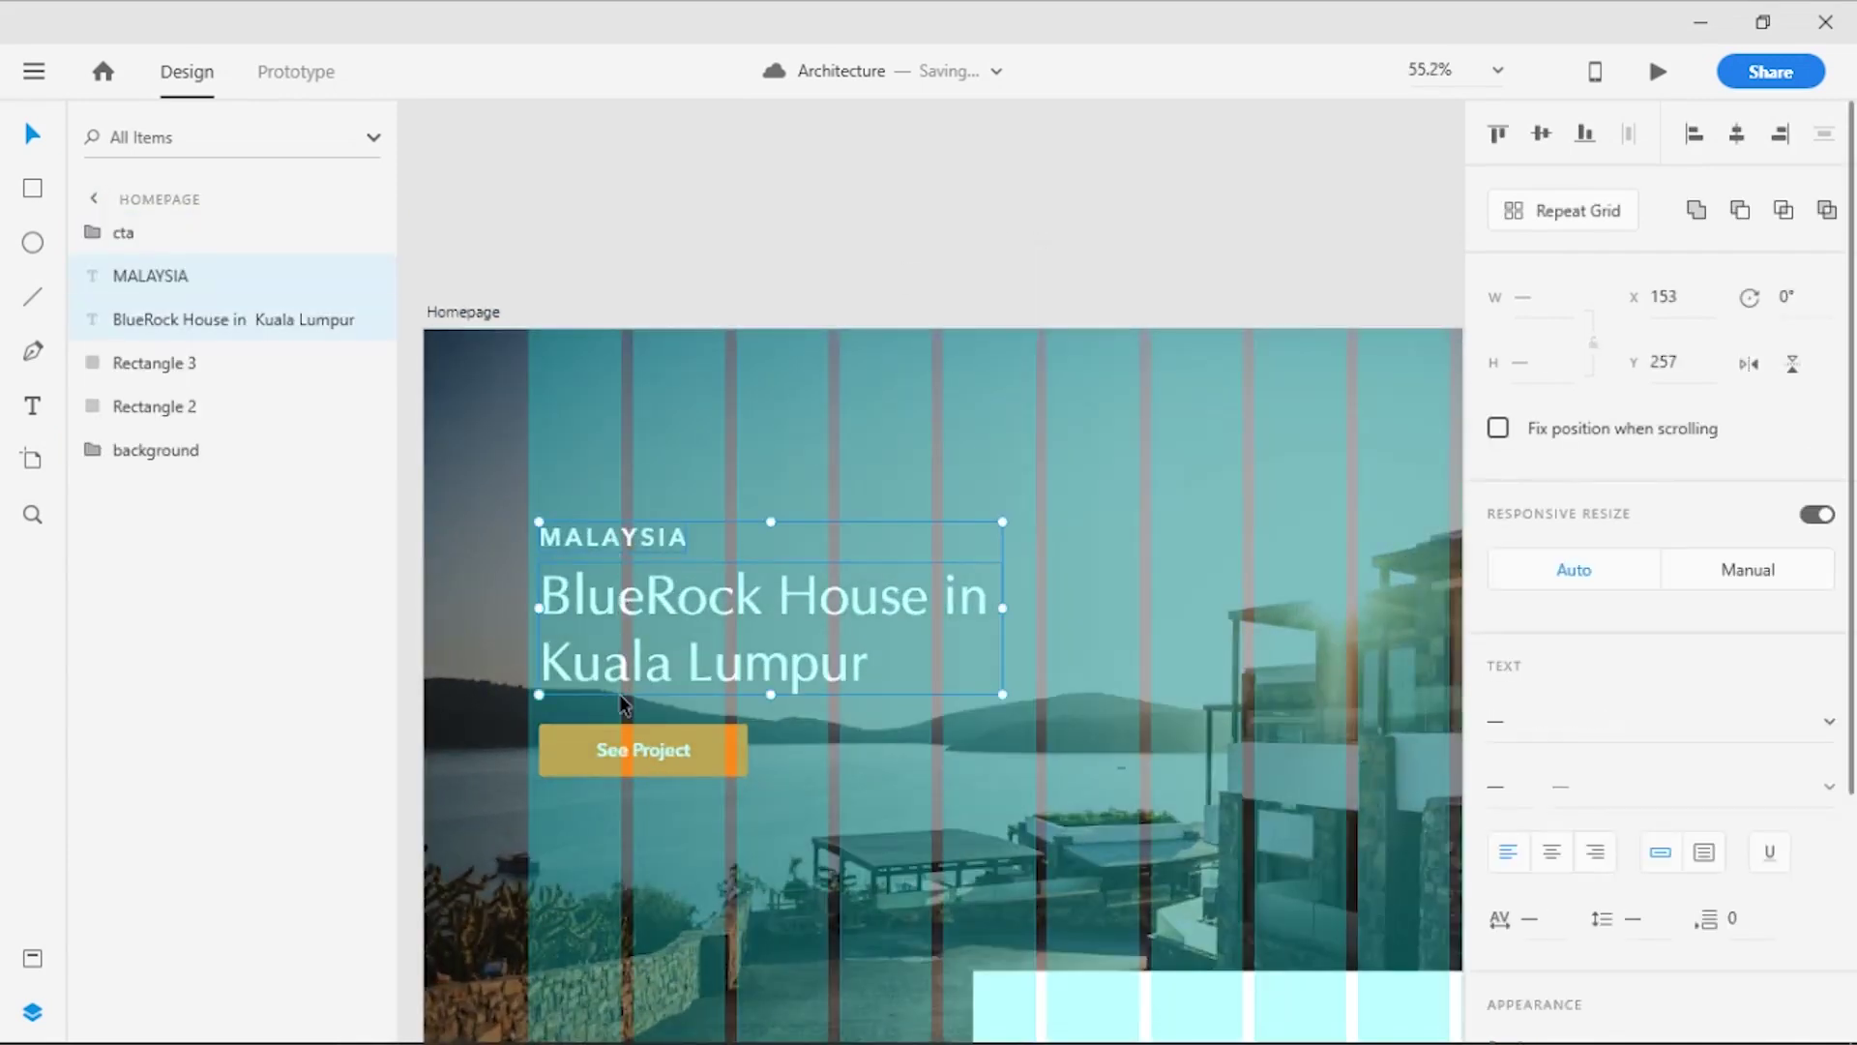
pyautogui.keyDown('shift'); pyautogui.click(618, 740); pyautogui.keyUp('shift')
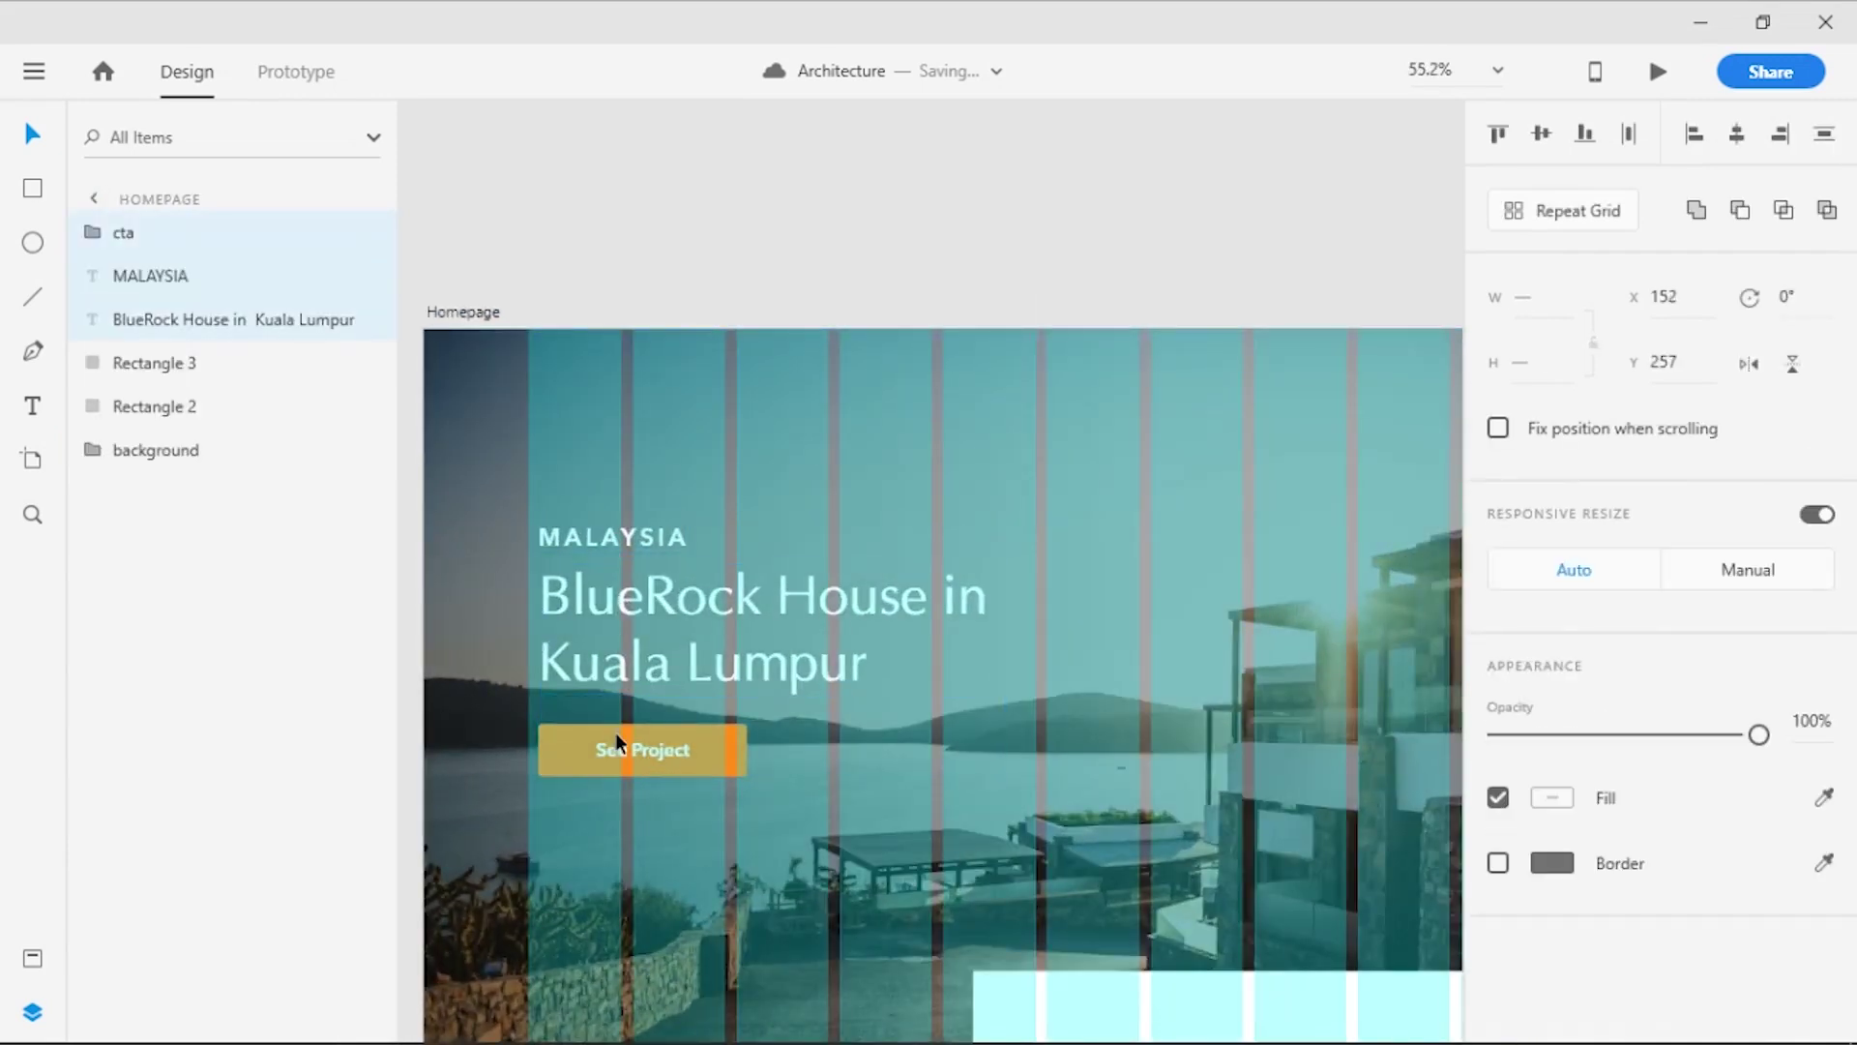
pyautogui.press('Left')
pyautogui.press('Left')
pyautogui.press('Left')
pyautogui.press('Left')
pyautogui.press('Left')
pyautogui.press('Left')
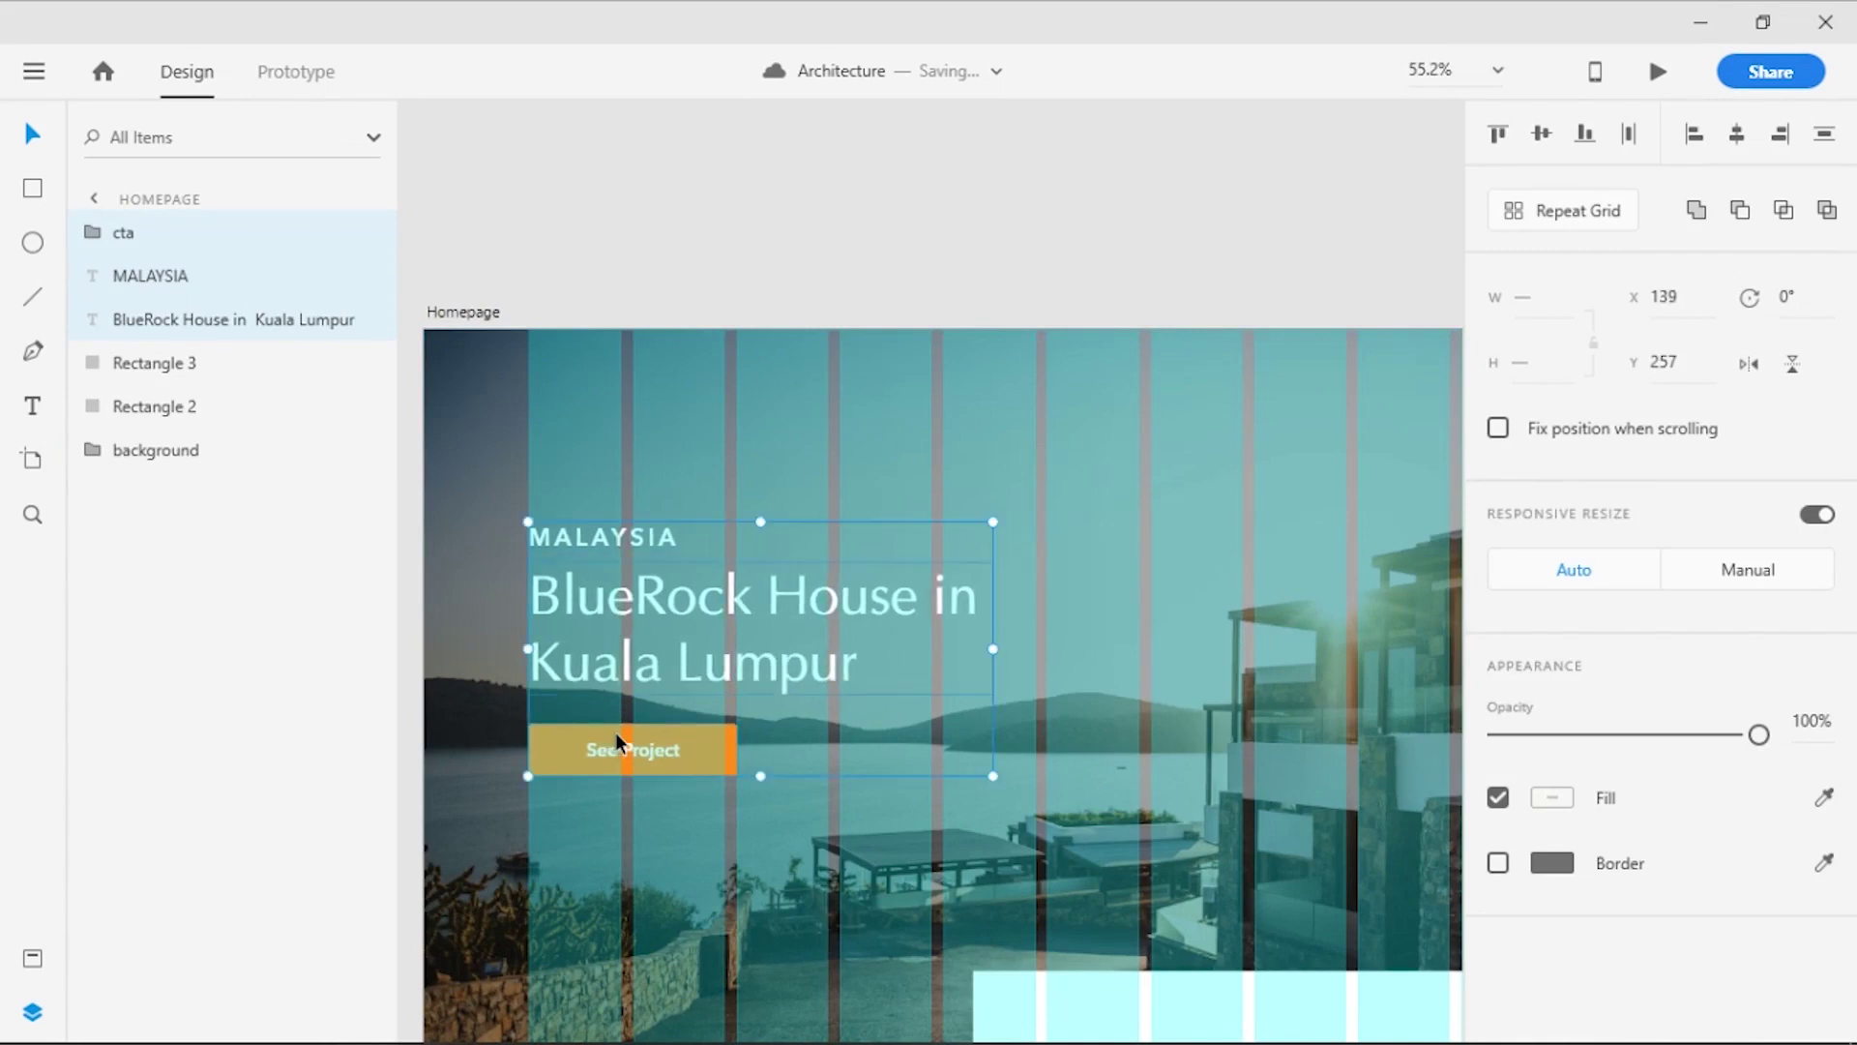
pyautogui.click(786, 551)
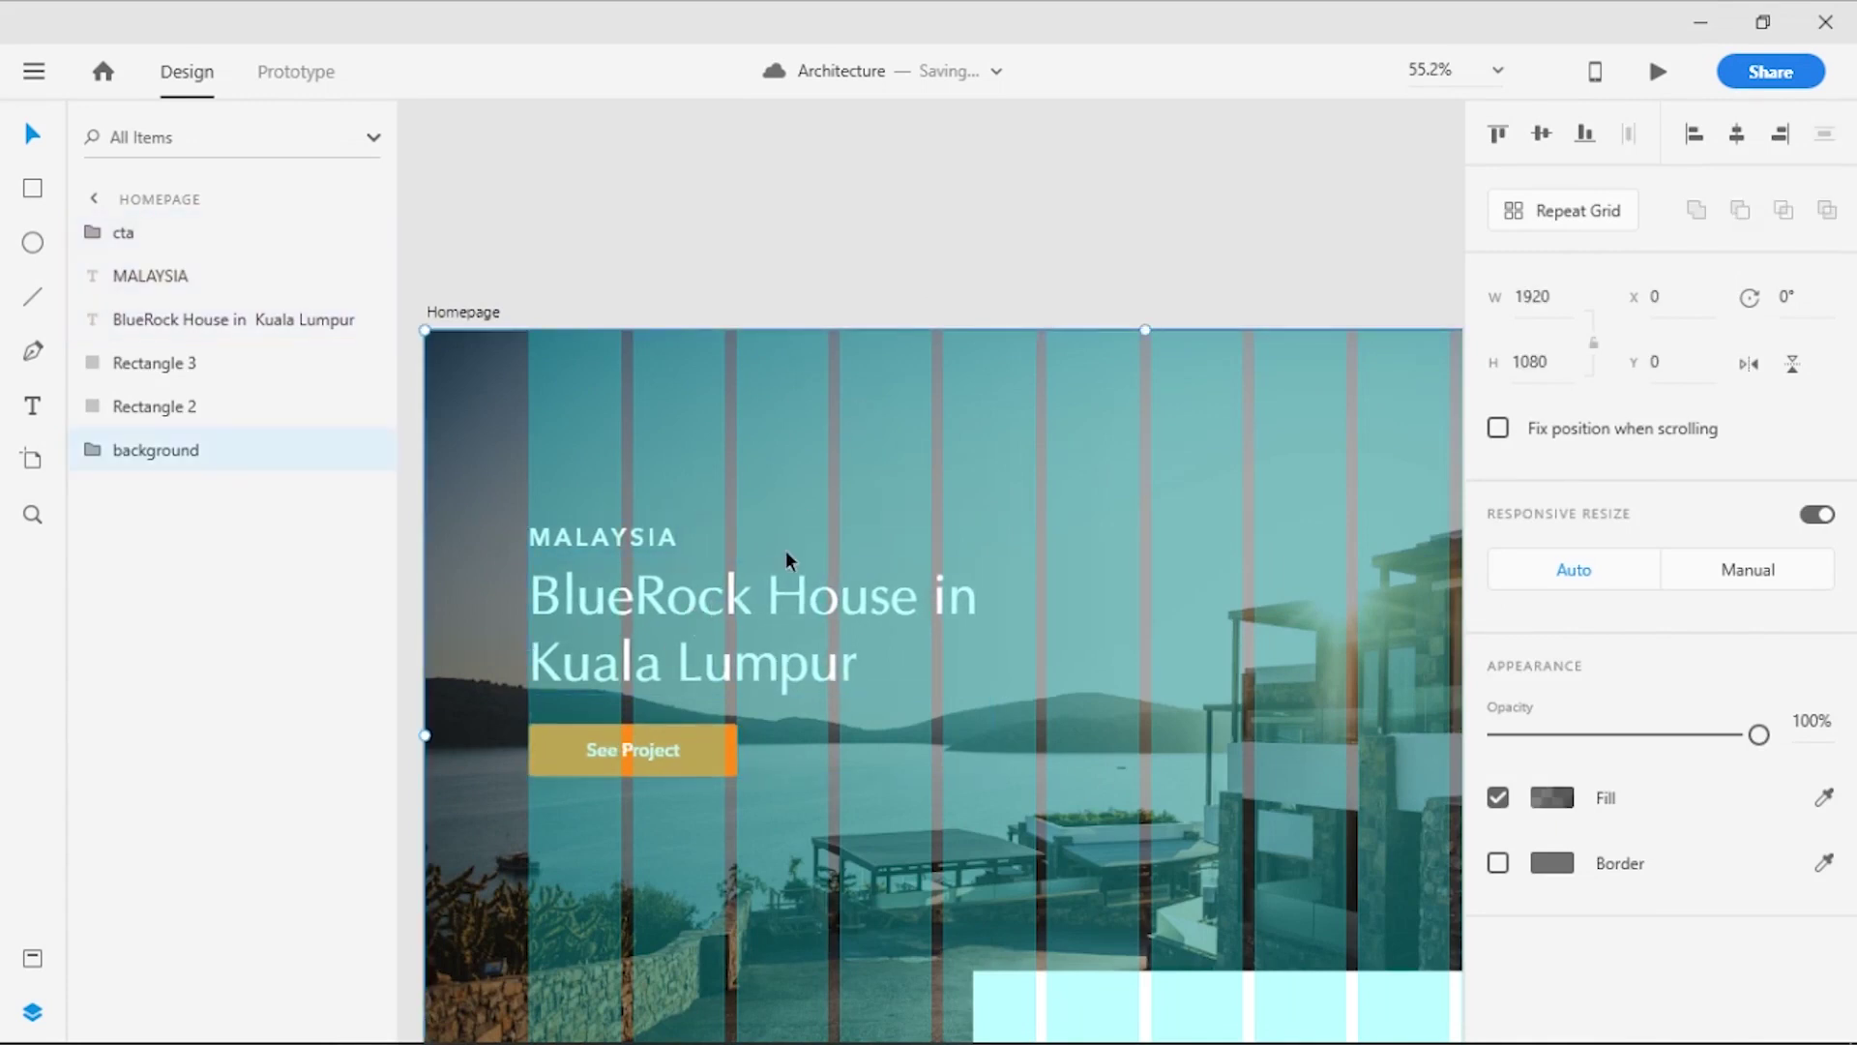
pyautogui.click(773, 584)
pyautogui.press('Left')
pyautogui.press('Left')
pyautogui.press('Left')
pyautogui.press('Left')
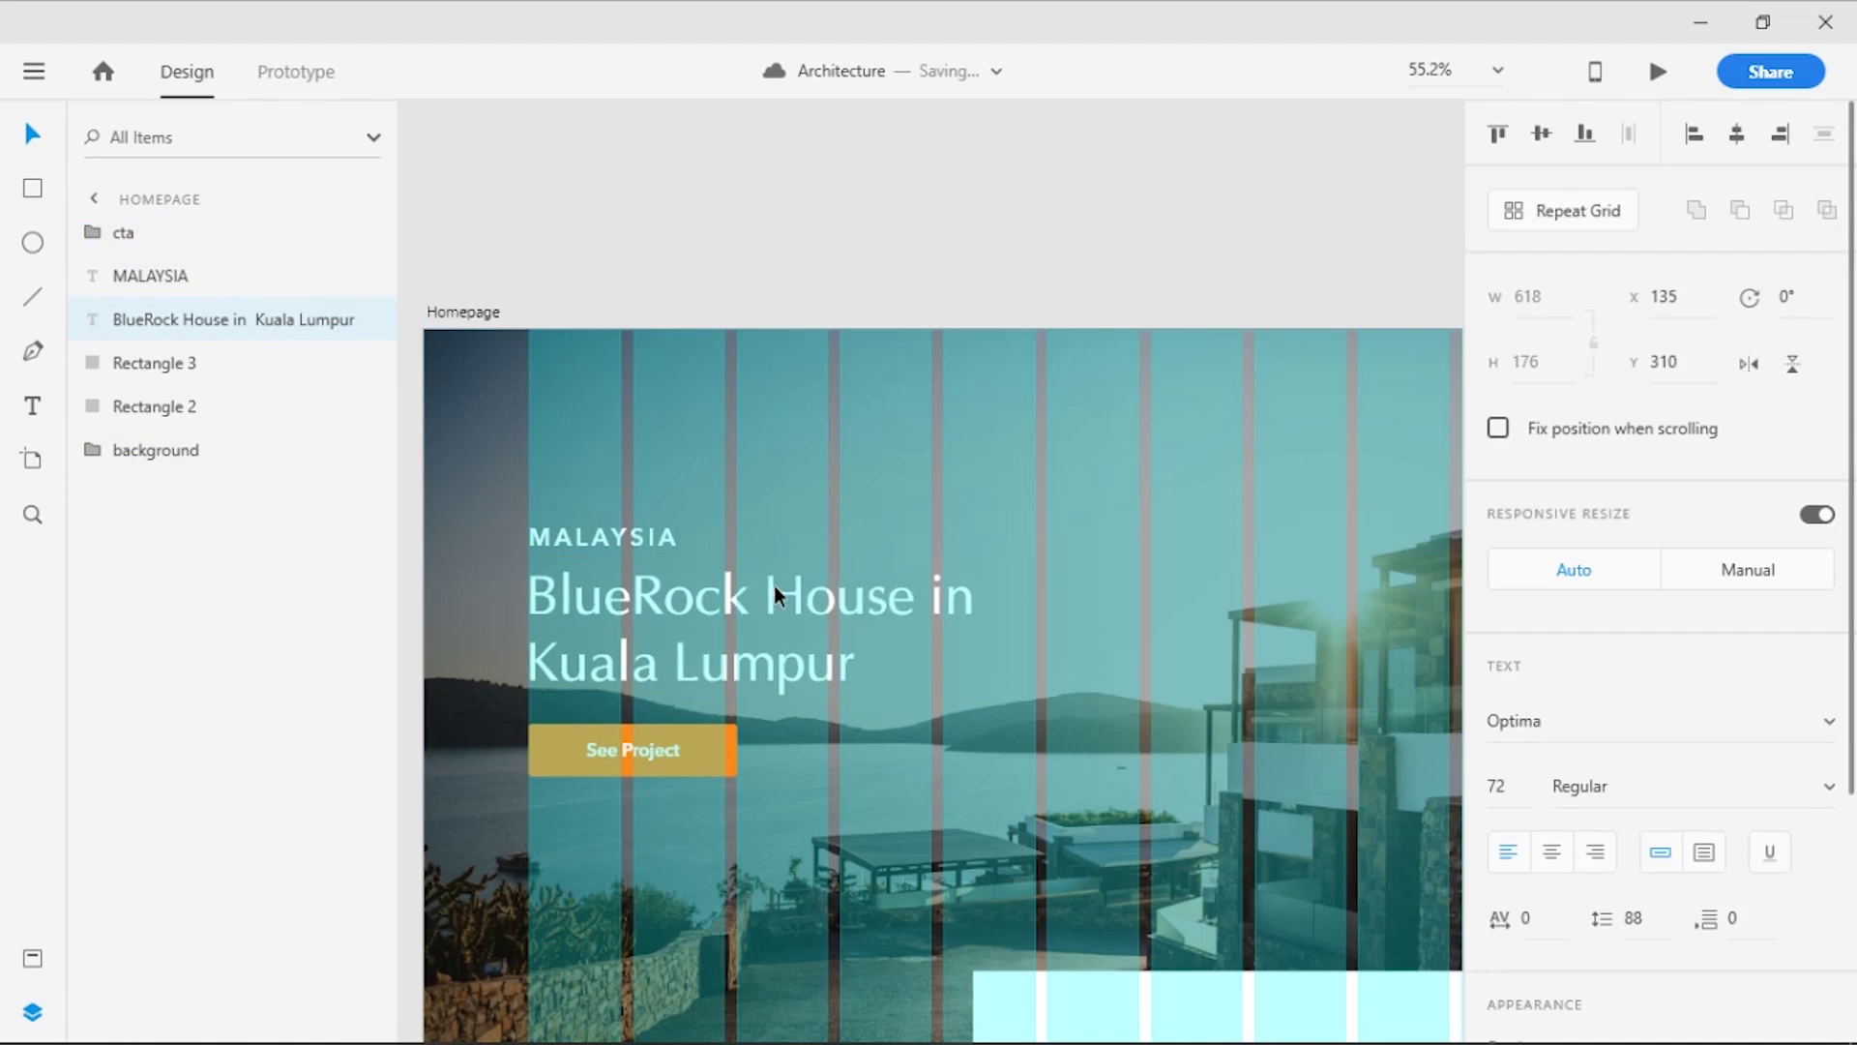
pyautogui.click(917, 224)
pyautogui.keyDown('ctrl'); pyautogui.scroll(-3, 948, 317); pyautogui.keyUp('ctrl')
pyautogui.hscroll(3, 706, 518)
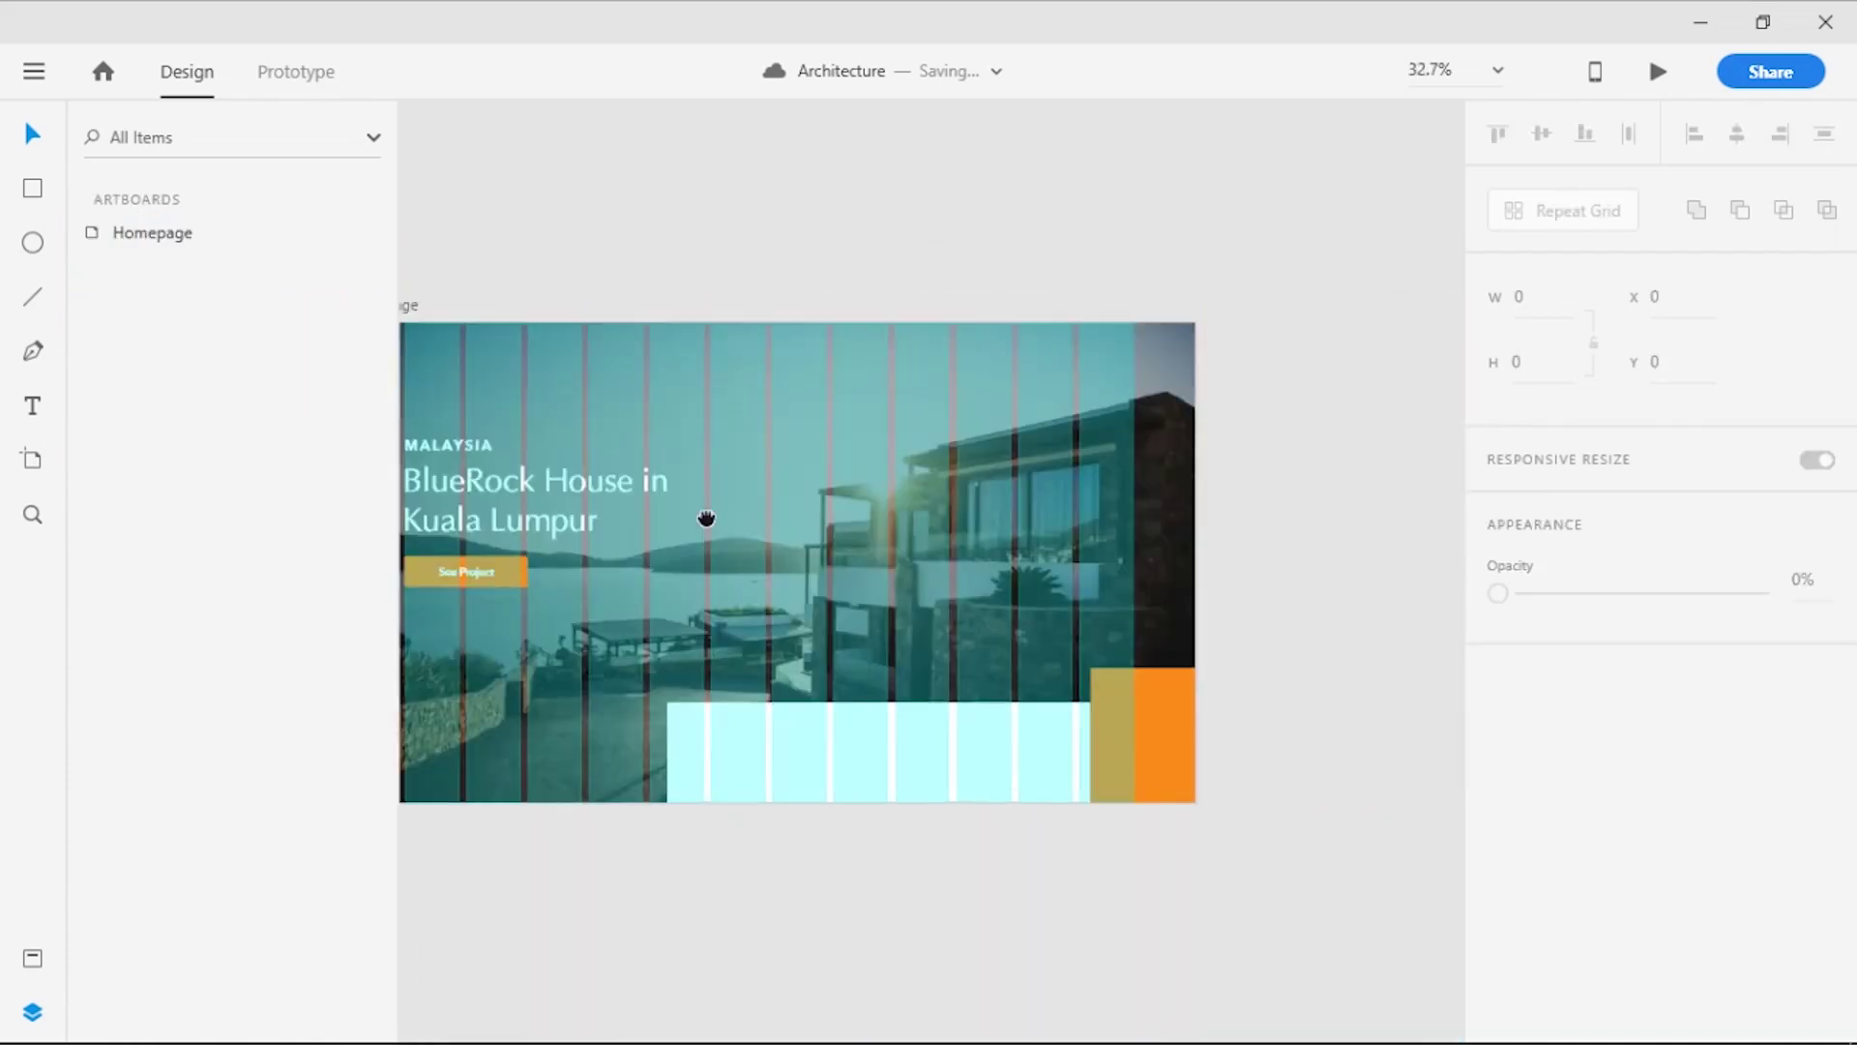
# Nudge the white panel and orange block left to X 591
pyautogui.click(871, 754)
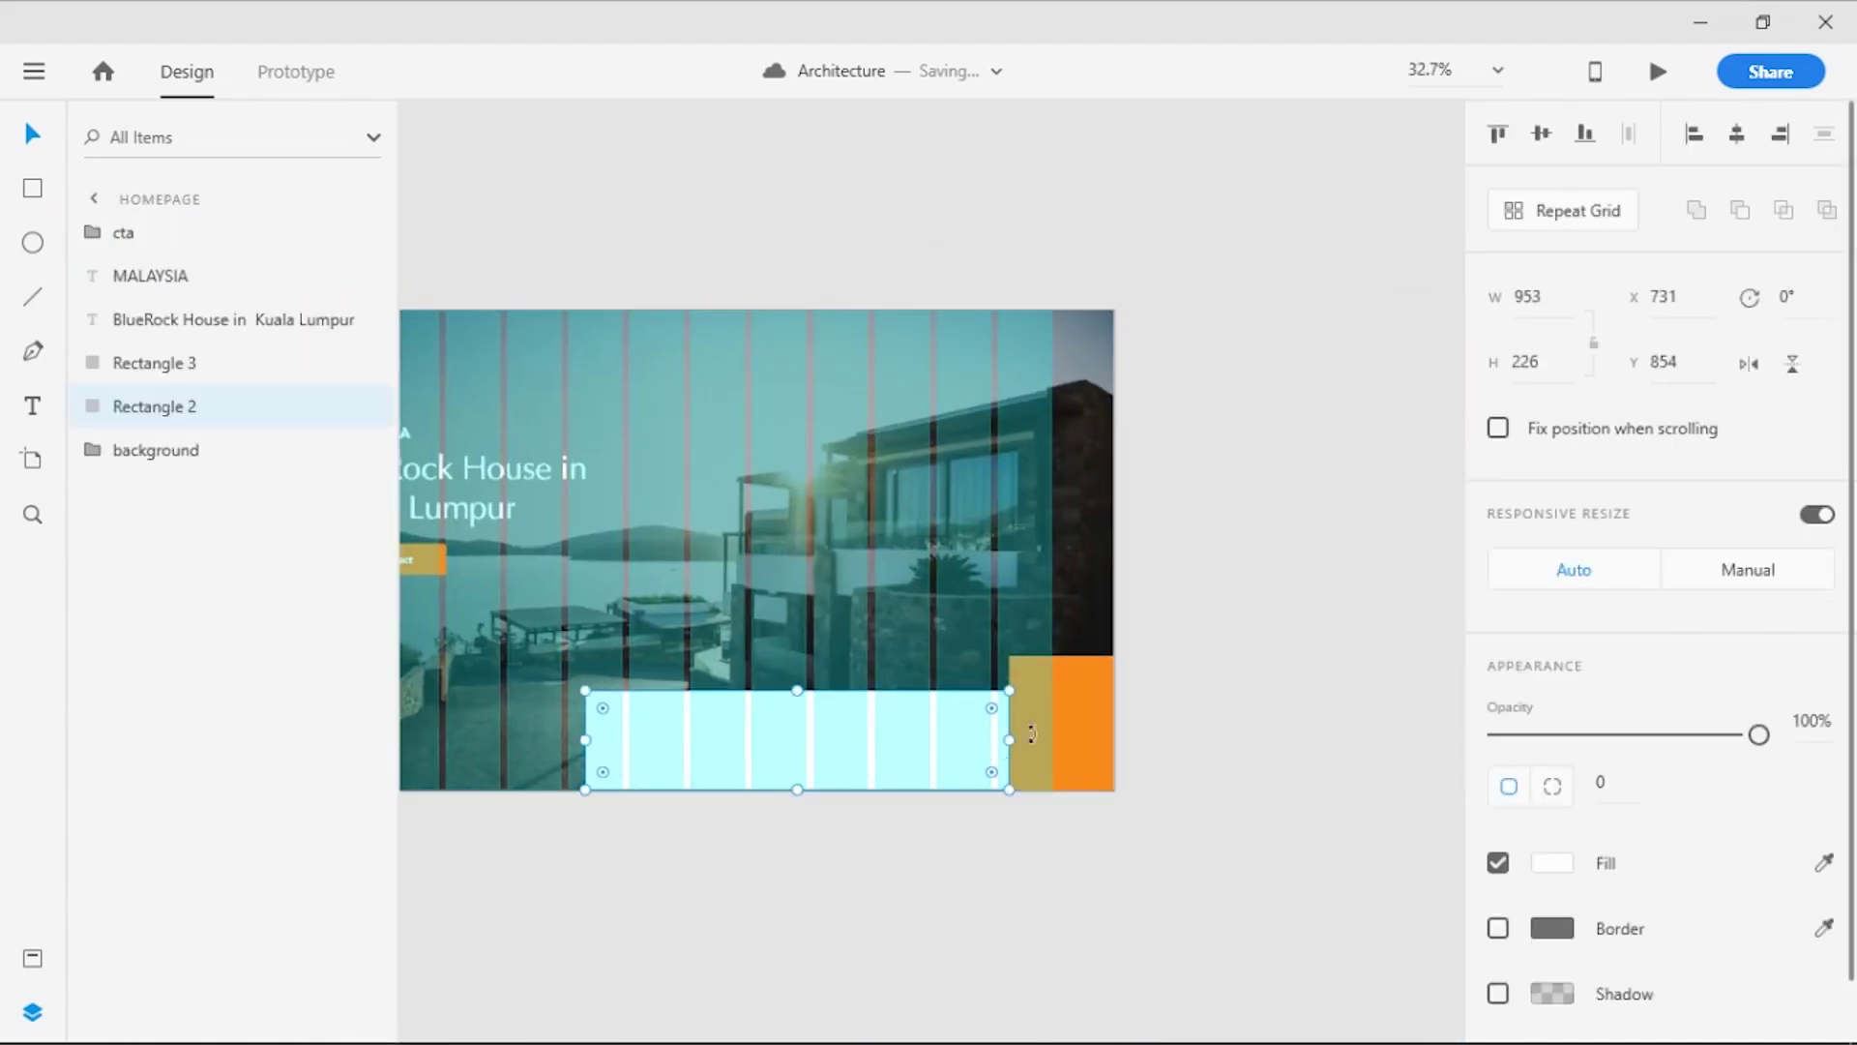
pyautogui.keyDown('shift'); pyautogui.click(1085, 726); pyautogui.keyUp('shift')
pyautogui.hotkey('shift', 'Left')
pyautogui.hotkey('shift', 'Left')
pyautogui.hotkey('shift', 'Left')
pyautogui.hotkey('shift', 'Left')
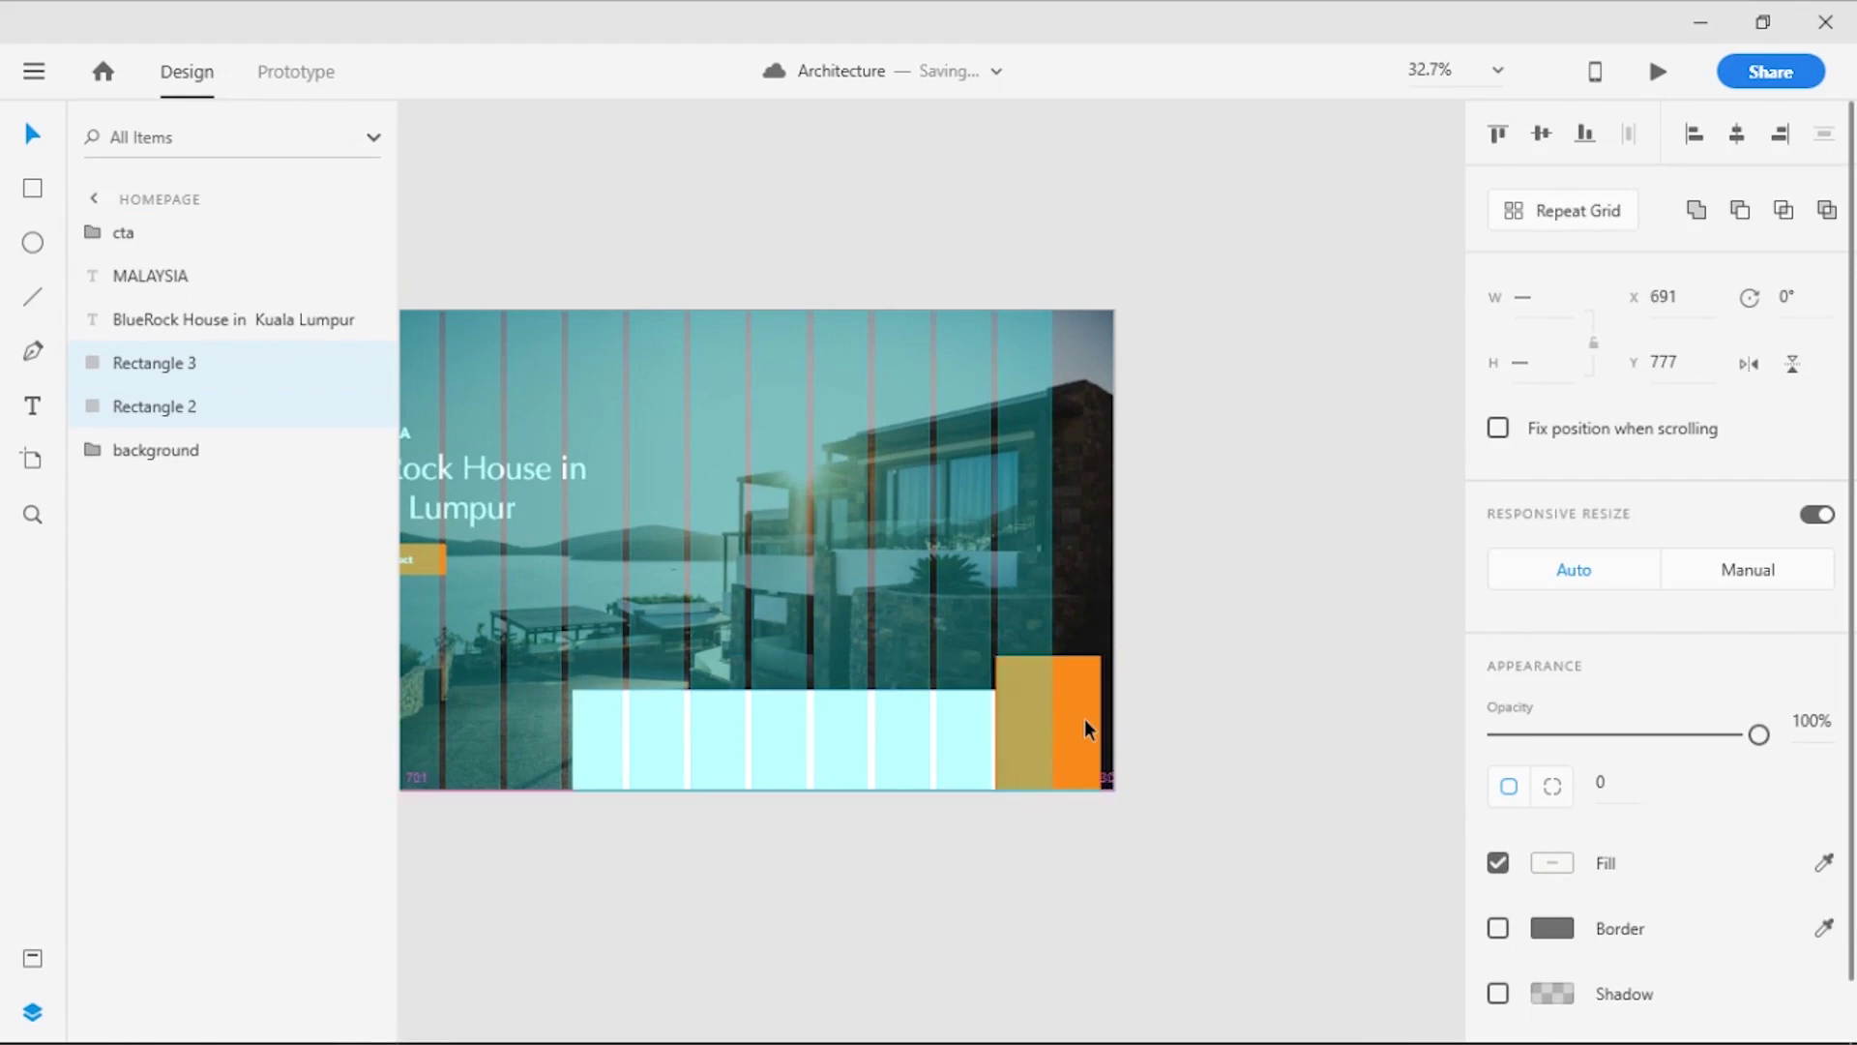
pyautogui.hotkey('shift', 'Left')
pyautogui.hotkey('shift', 'Left')
pyautogui.hotkey('shift', 'Left')
pyautogui.hotkey('shift', 'Left')
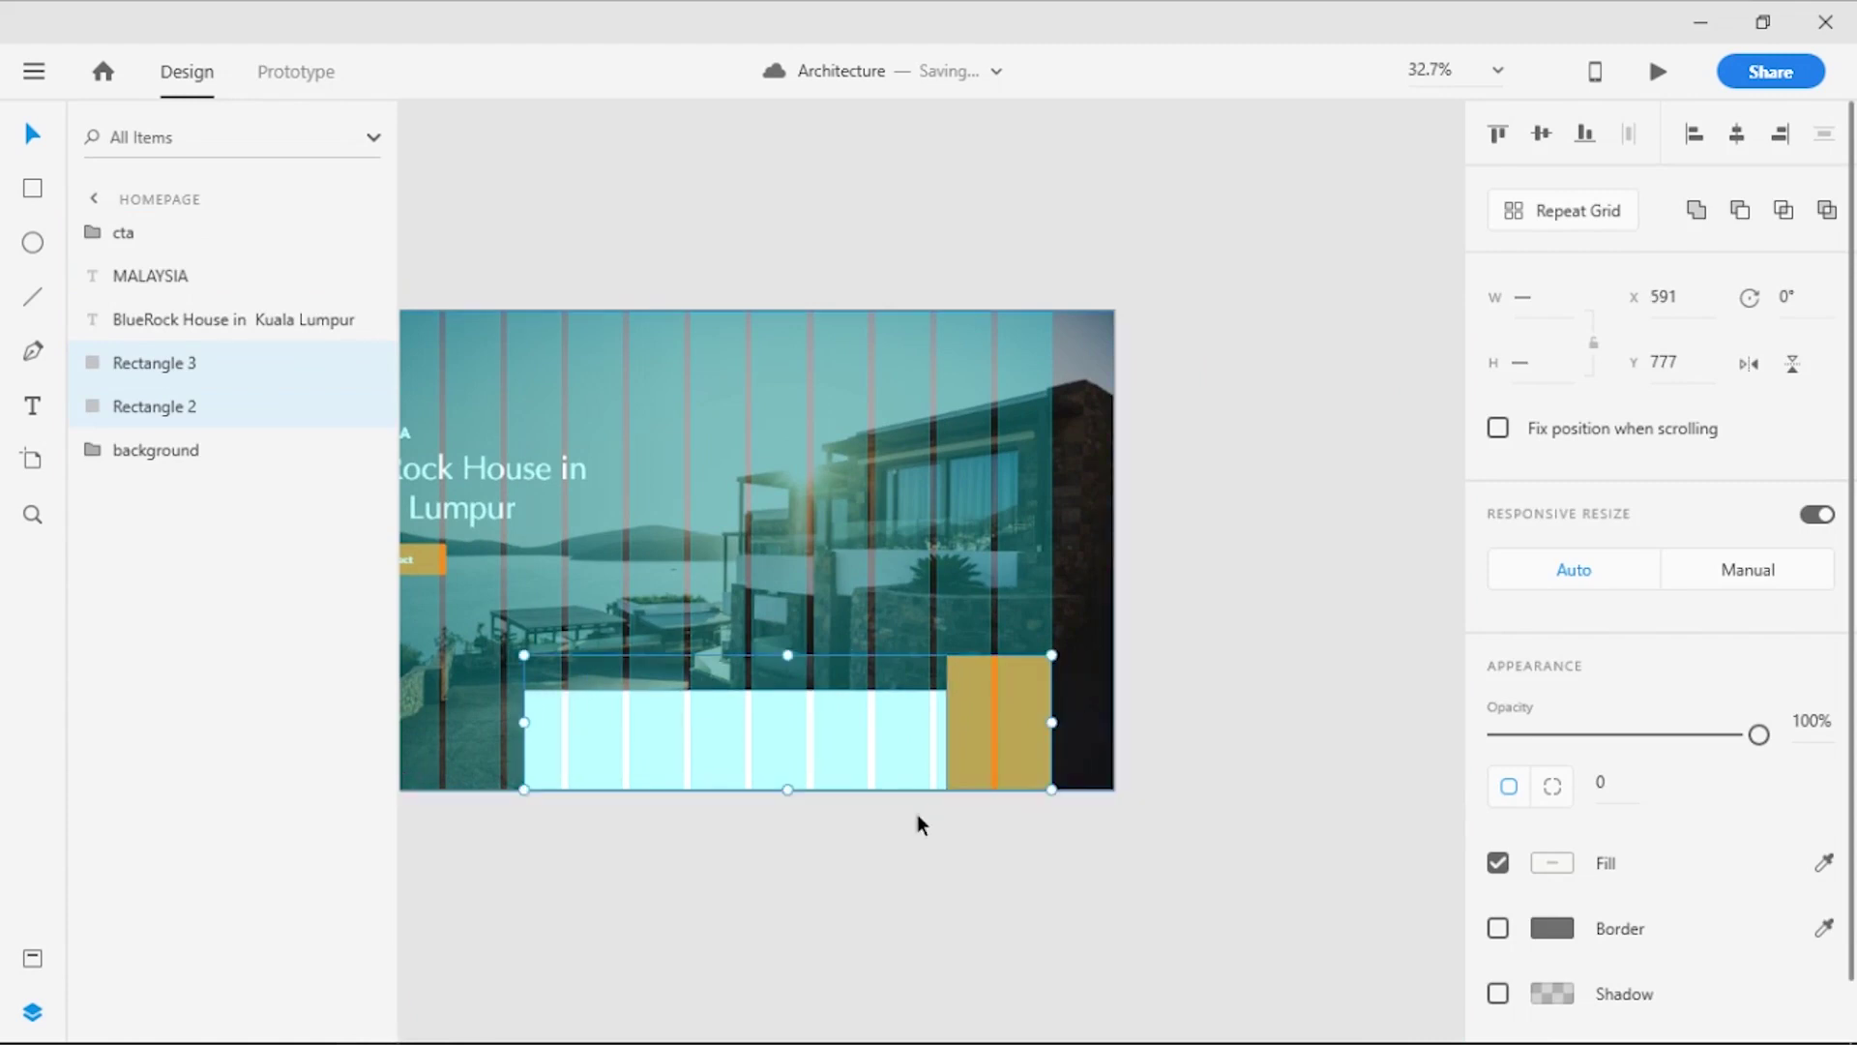
pyautogui.click(738, 875)
pyautogui.hscroll(-3, 827, 877)
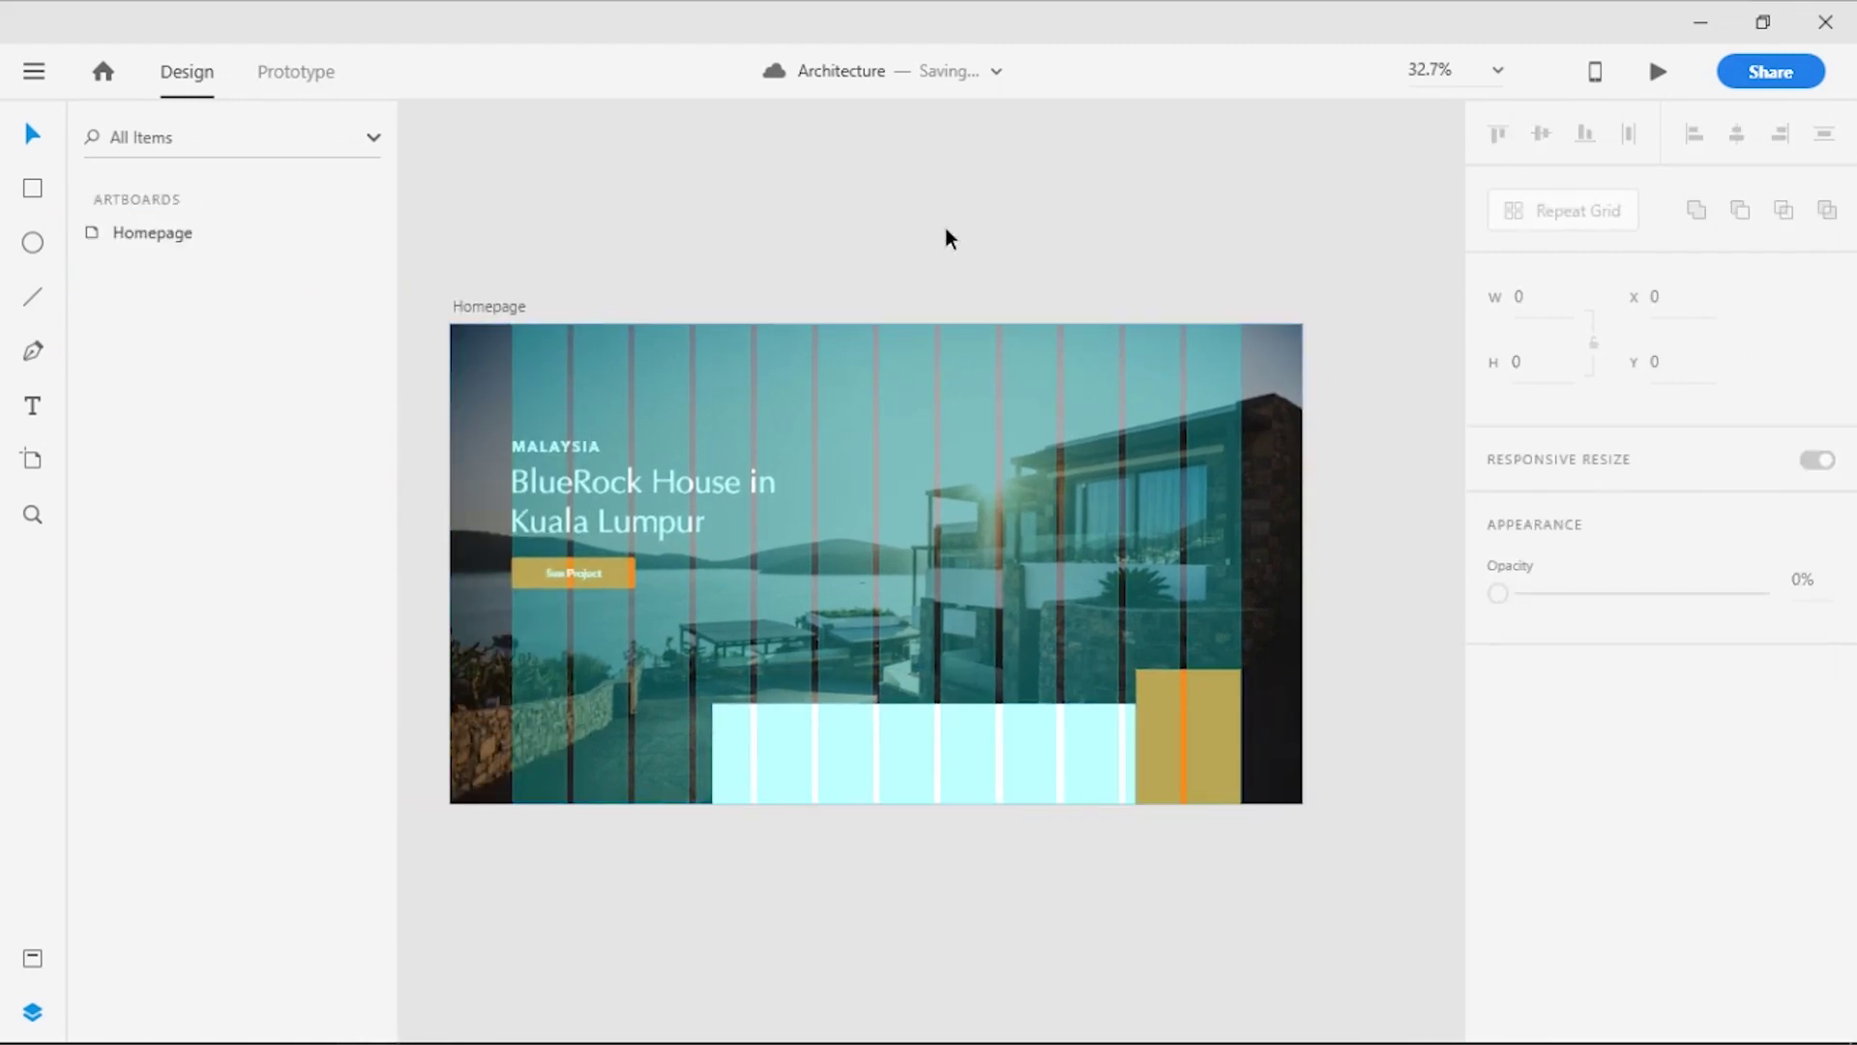
# Hide the Homepage artboard's layout grid
pyautogui.click(493, 307)
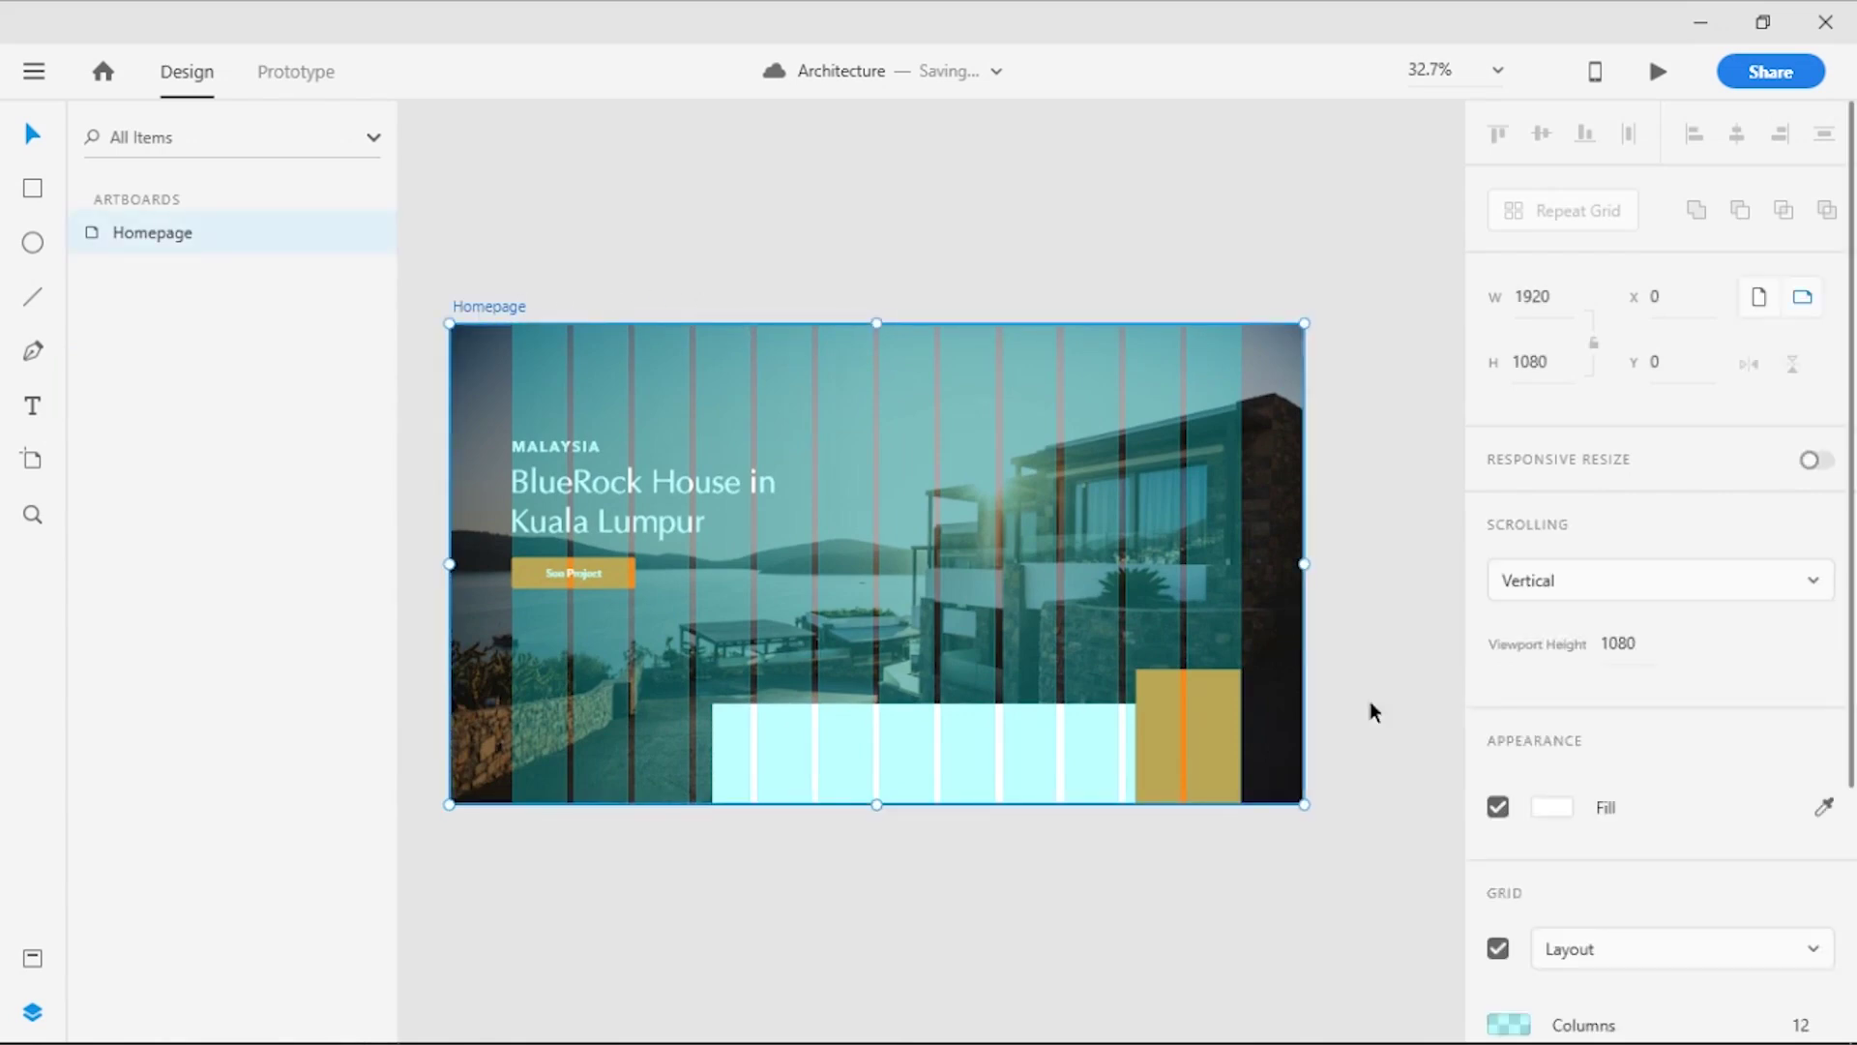
pyautogui.click(1497, 950)
pyautogui.click(1198, 950)
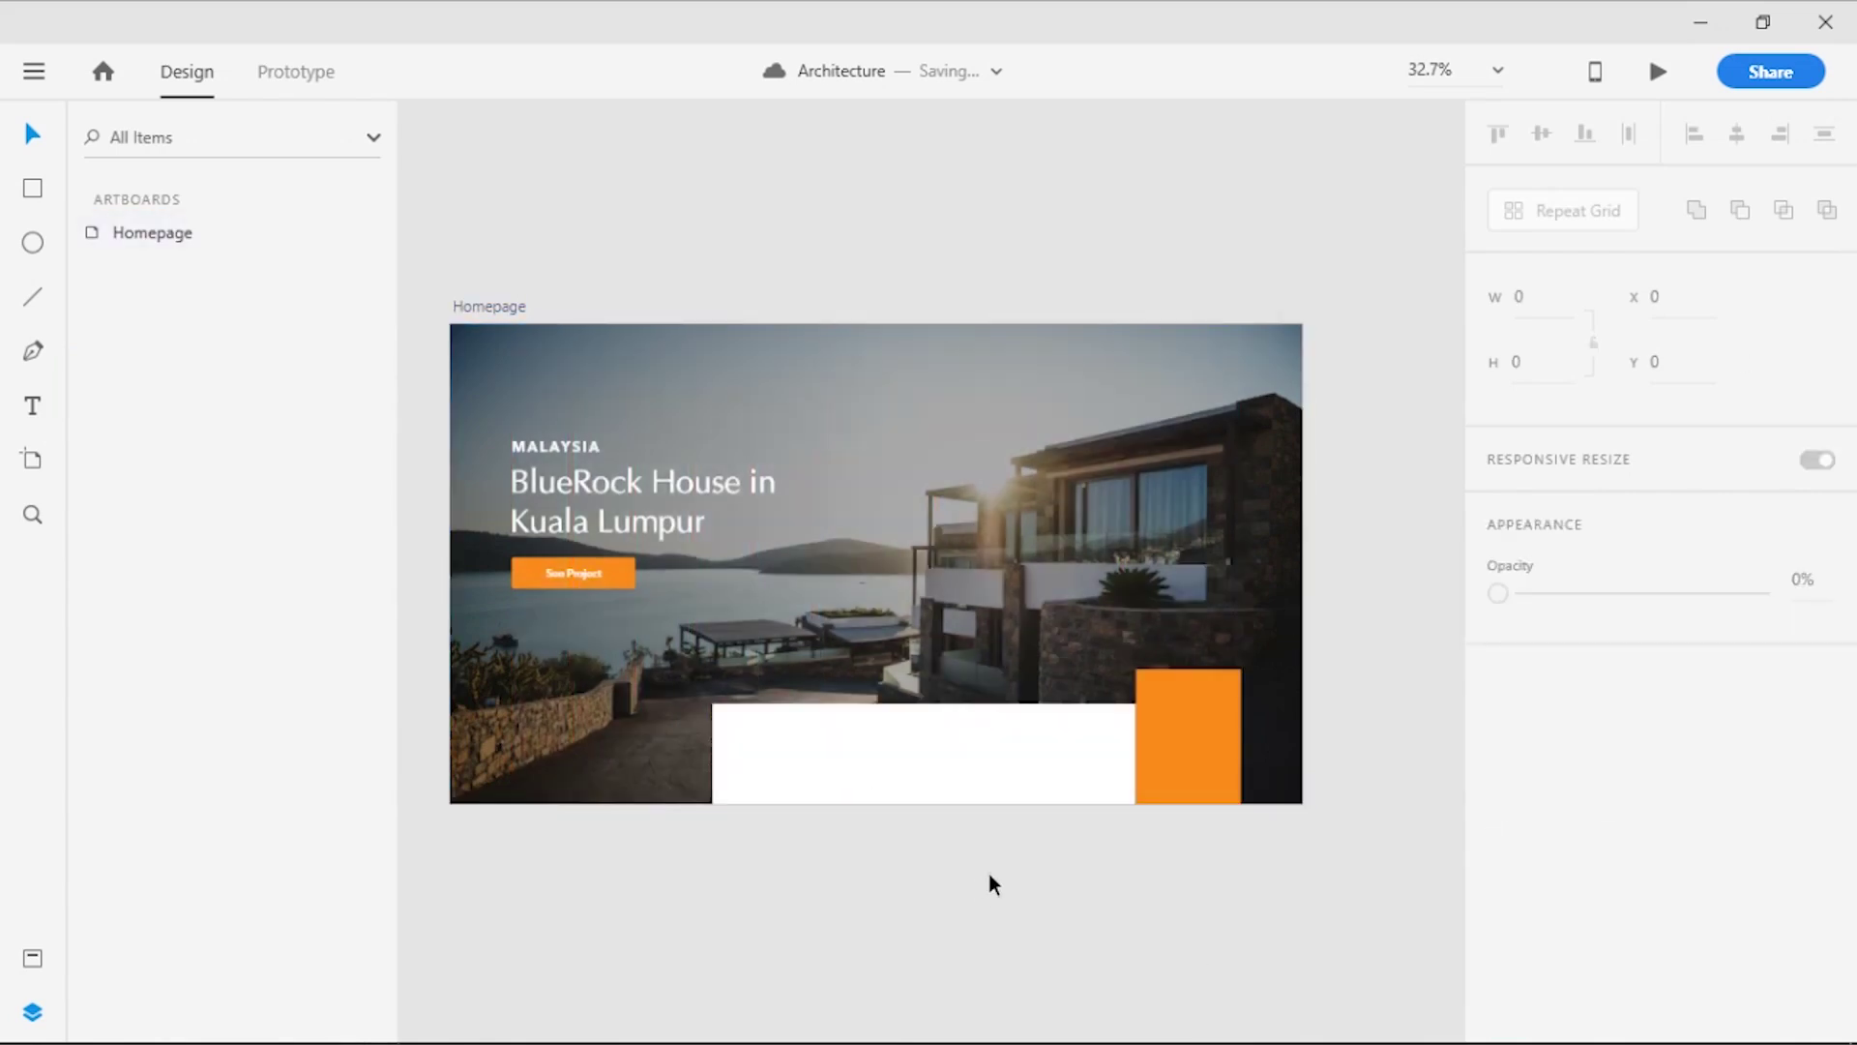
pyautogui.keyDown('ctrl'); pyautogui.scroll(2, 983, 896); pyautogui.keyUp('ctrl')
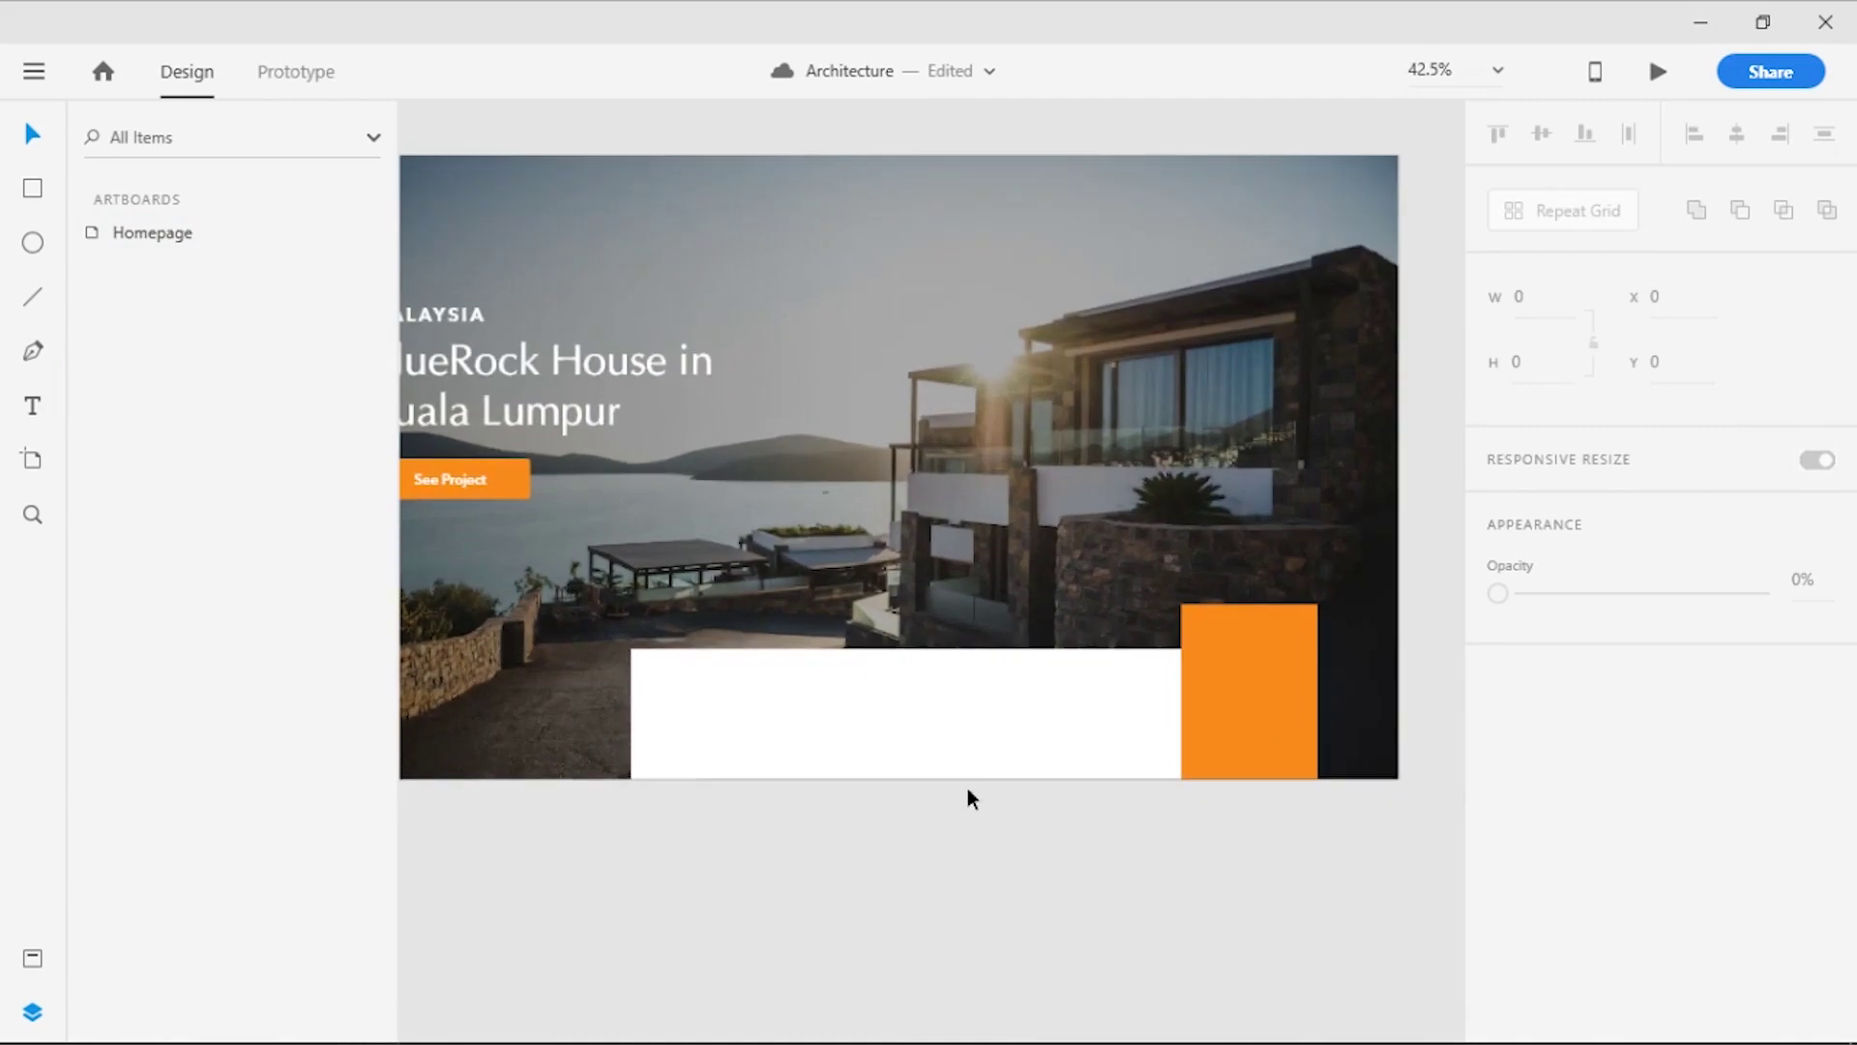
# Fill the white bottom panel (Rectangle 2) with black
pyautogui.click(964, 740)
pyautogui.click(1555, 864)
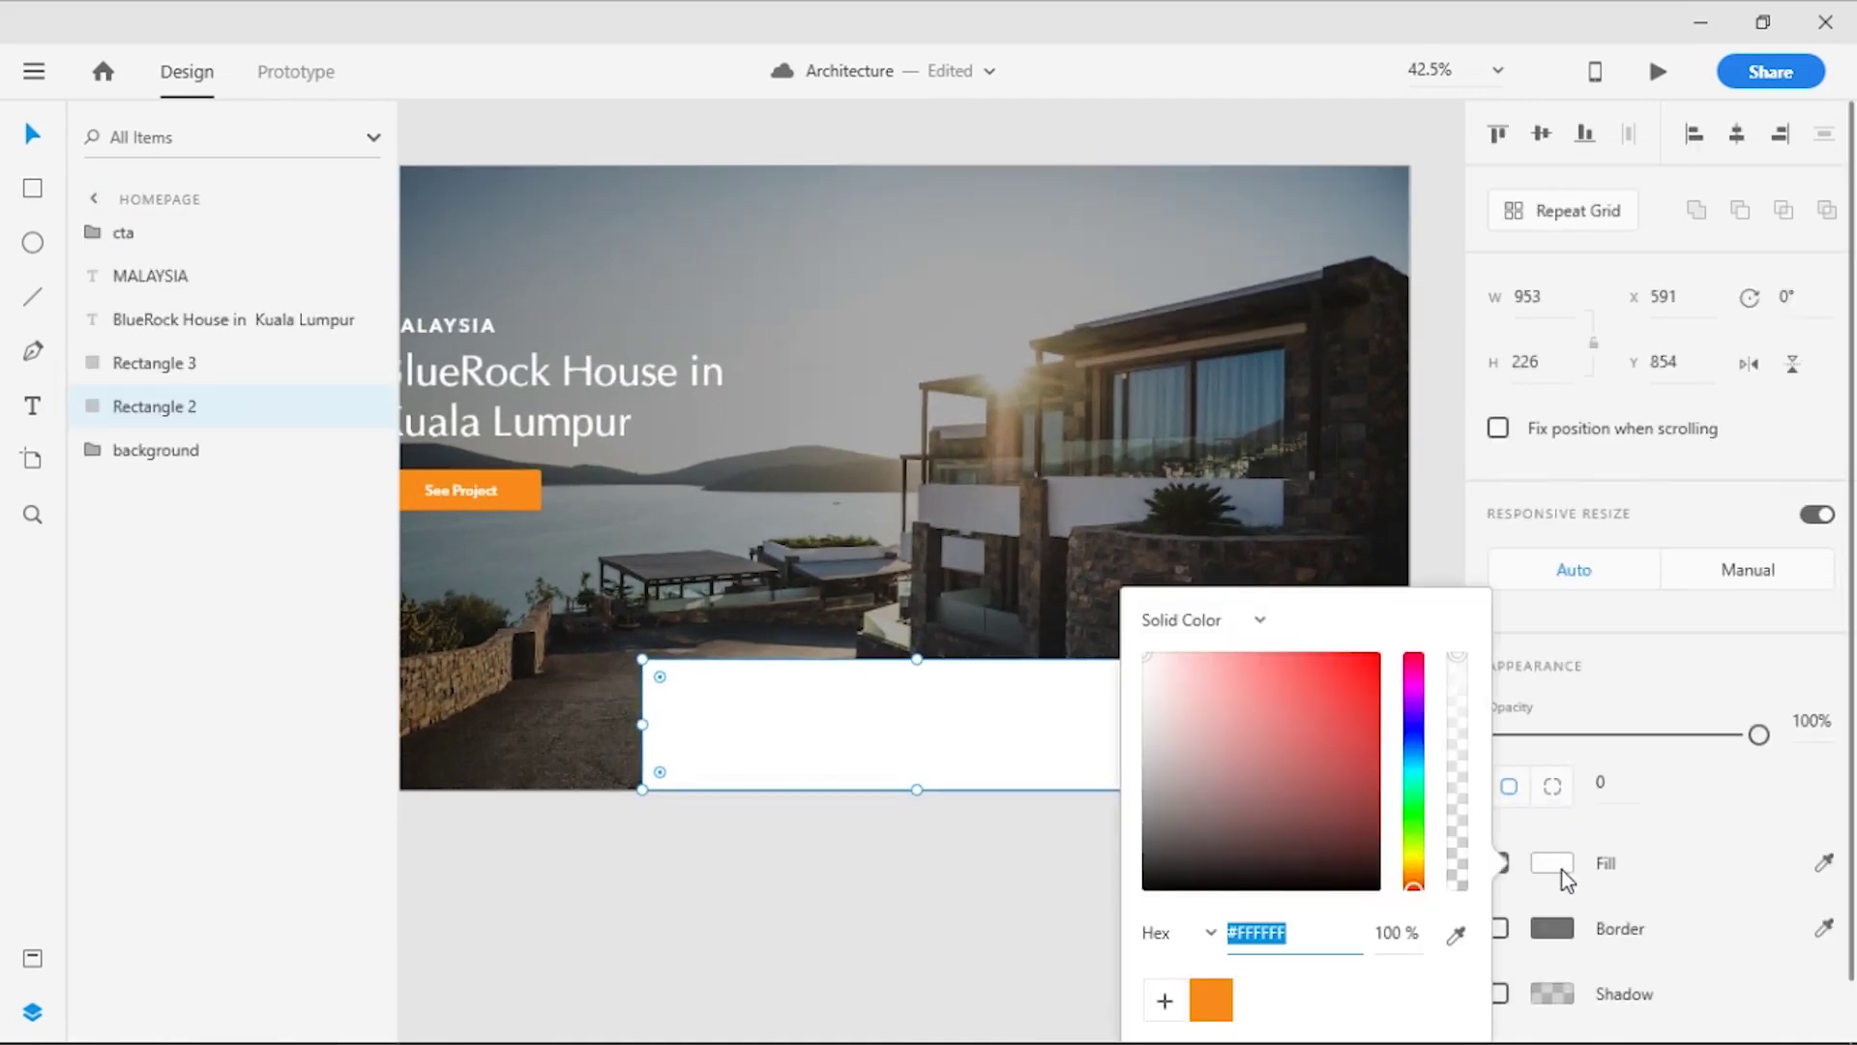
pyautogui.moveTo(1154, 860); pyautogui.dragTo(1140, 887)
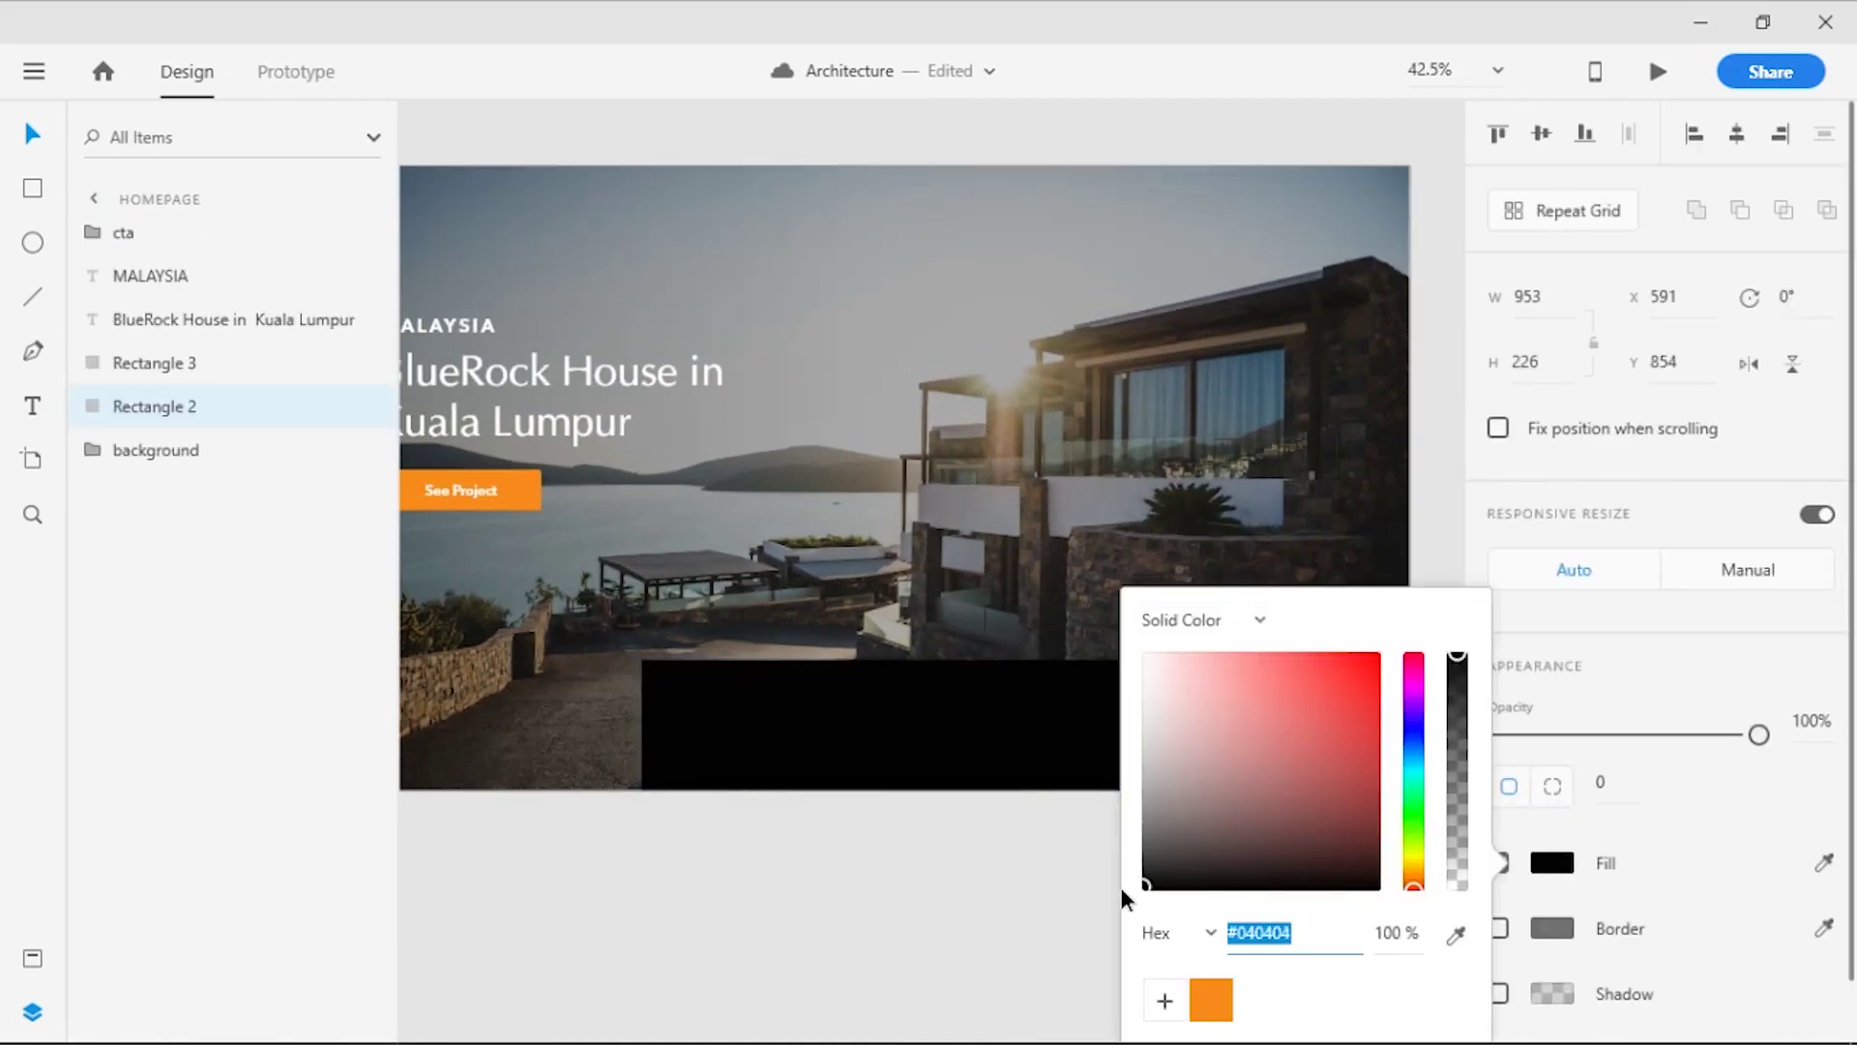
pyautogui.click(971, 916)
pyautogui.scroll(1, 970, 915)
# Enable background blur on the black panel with amount 3 and brightness about -5
pyautogui.click(906, 770)
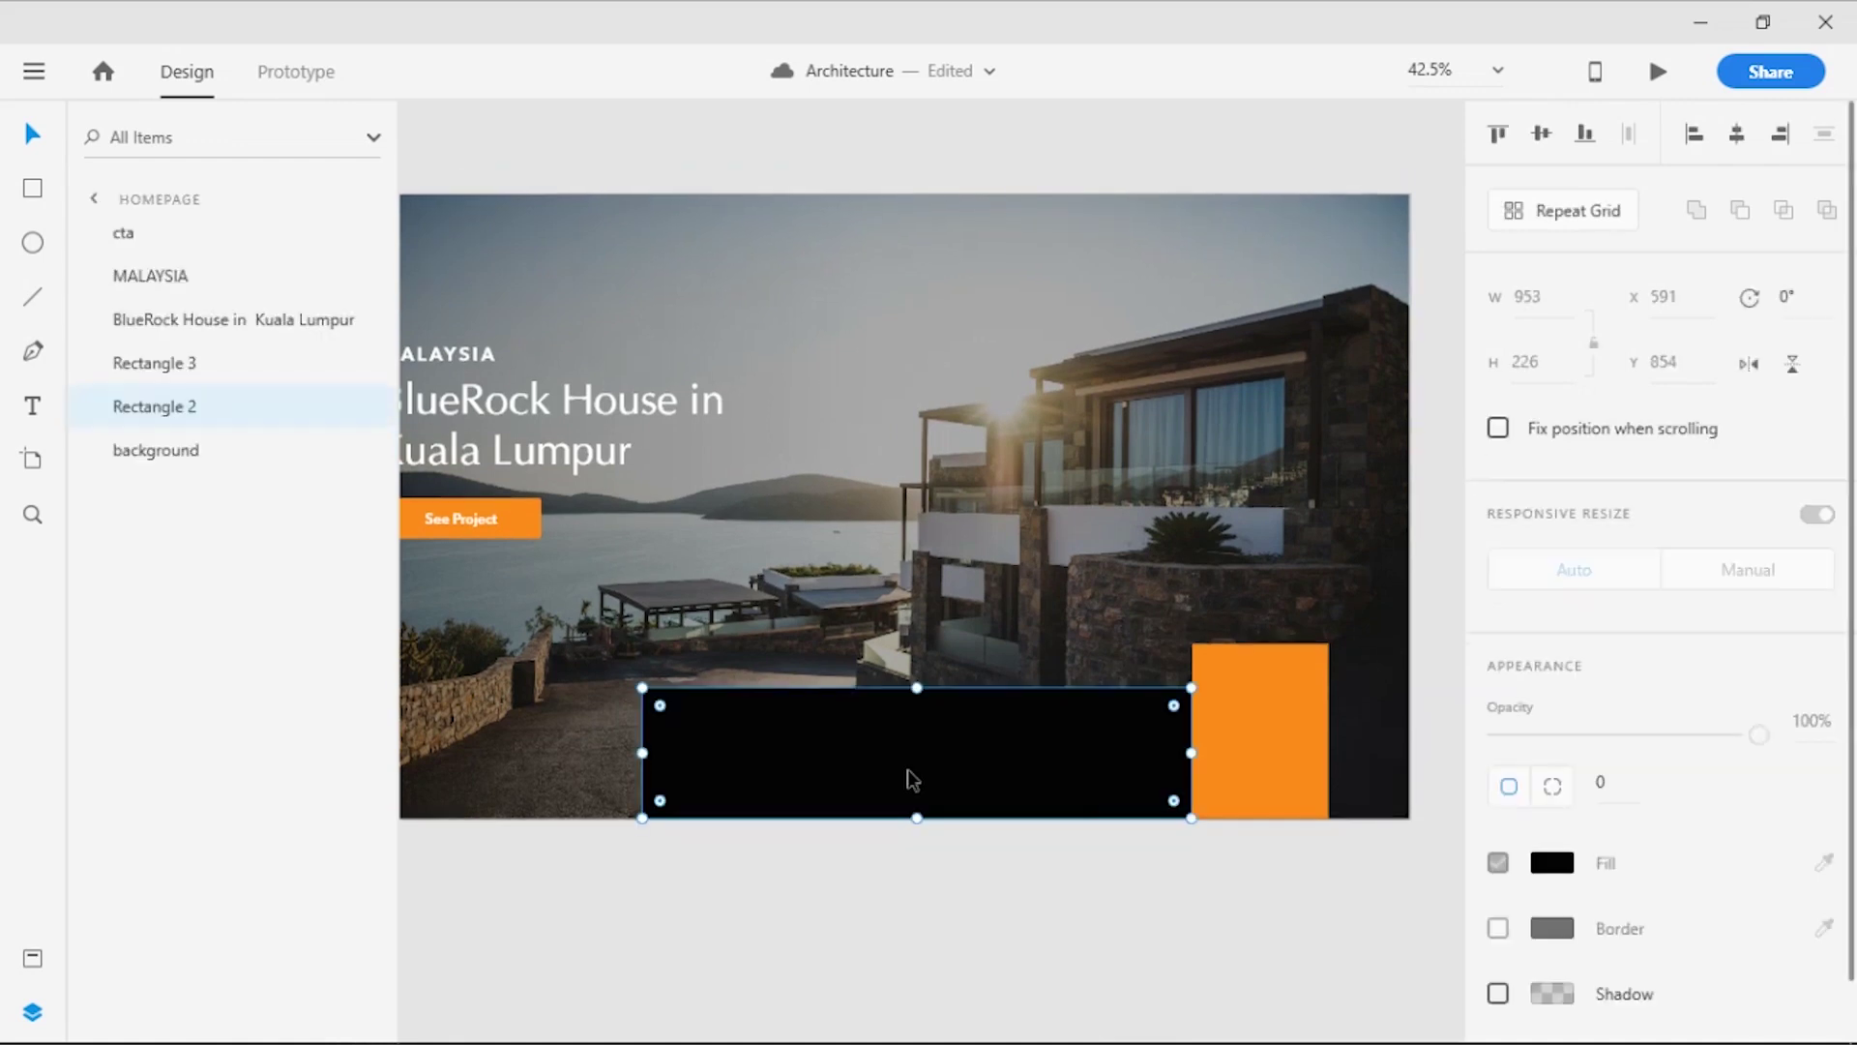
pyautogui.scroll(-1, 1750, 1004)
pyautogui.click(1497, 990)
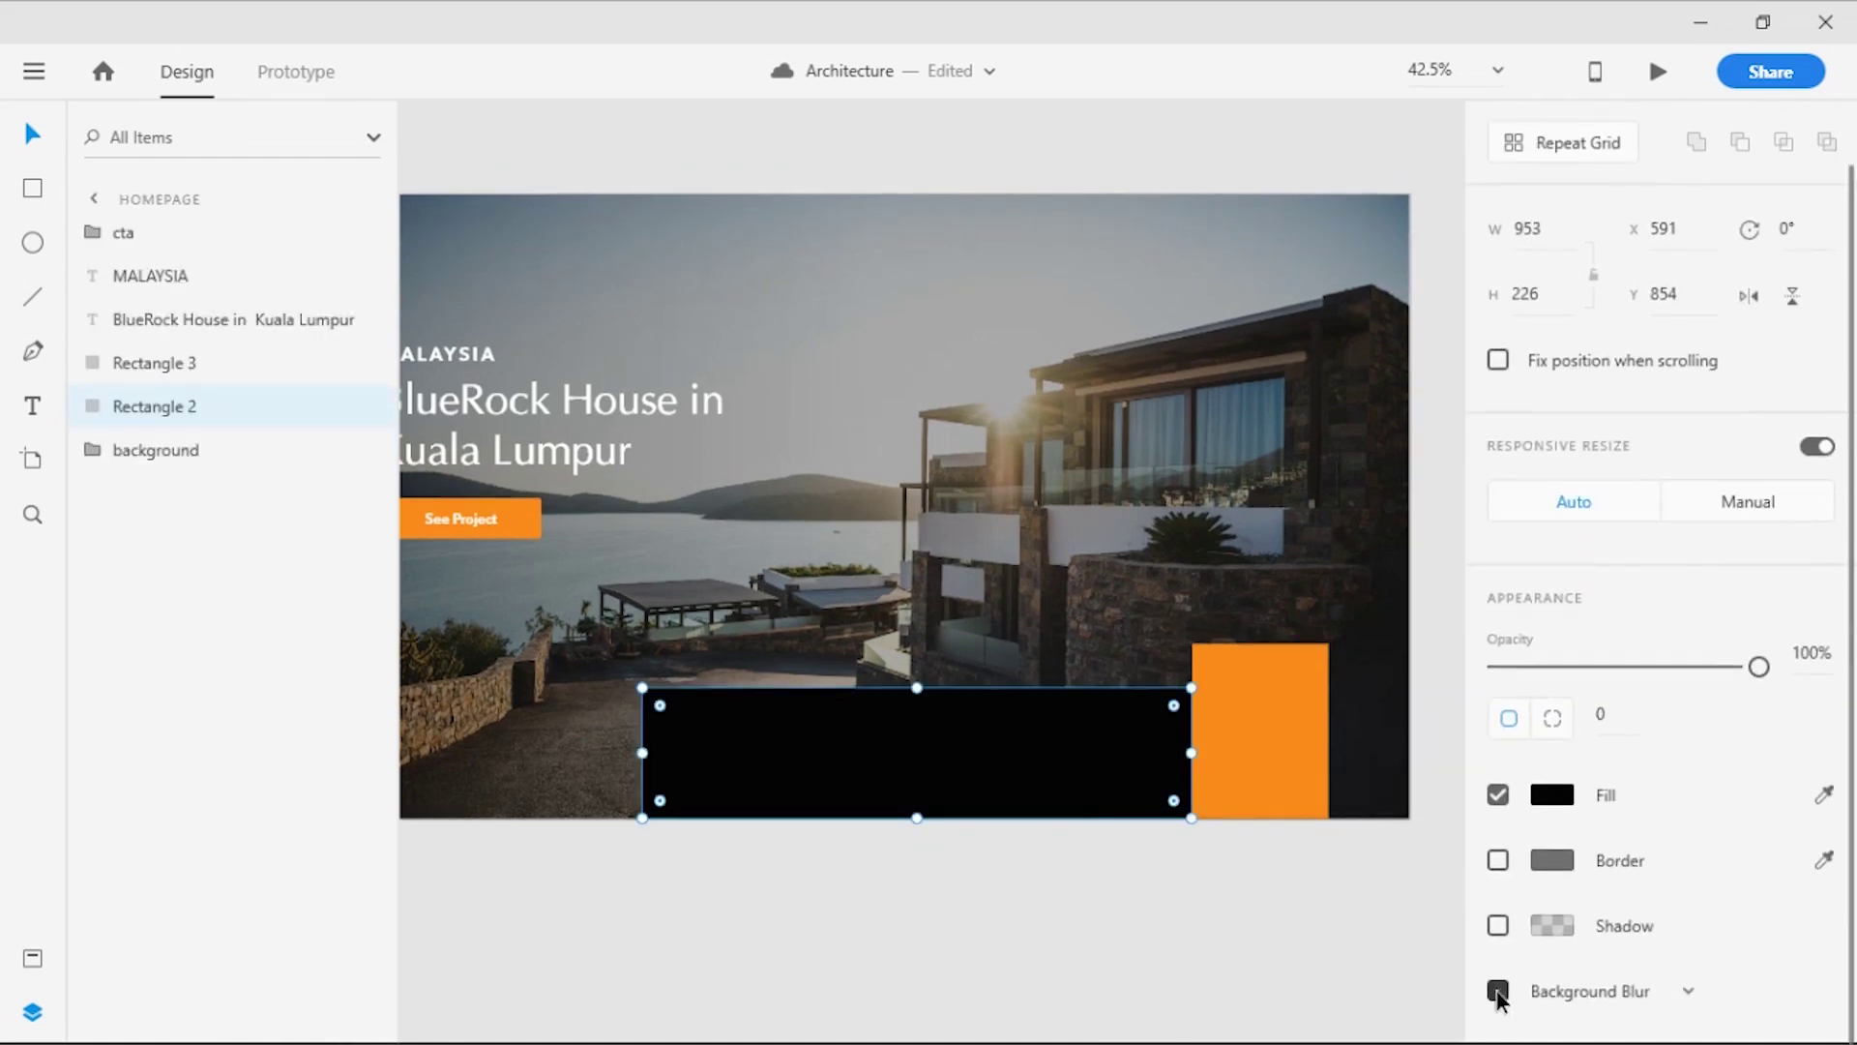
pyautogui.scroll(-1, 1690, 900)
pyautogui.scroll(-1, 1688, 914)
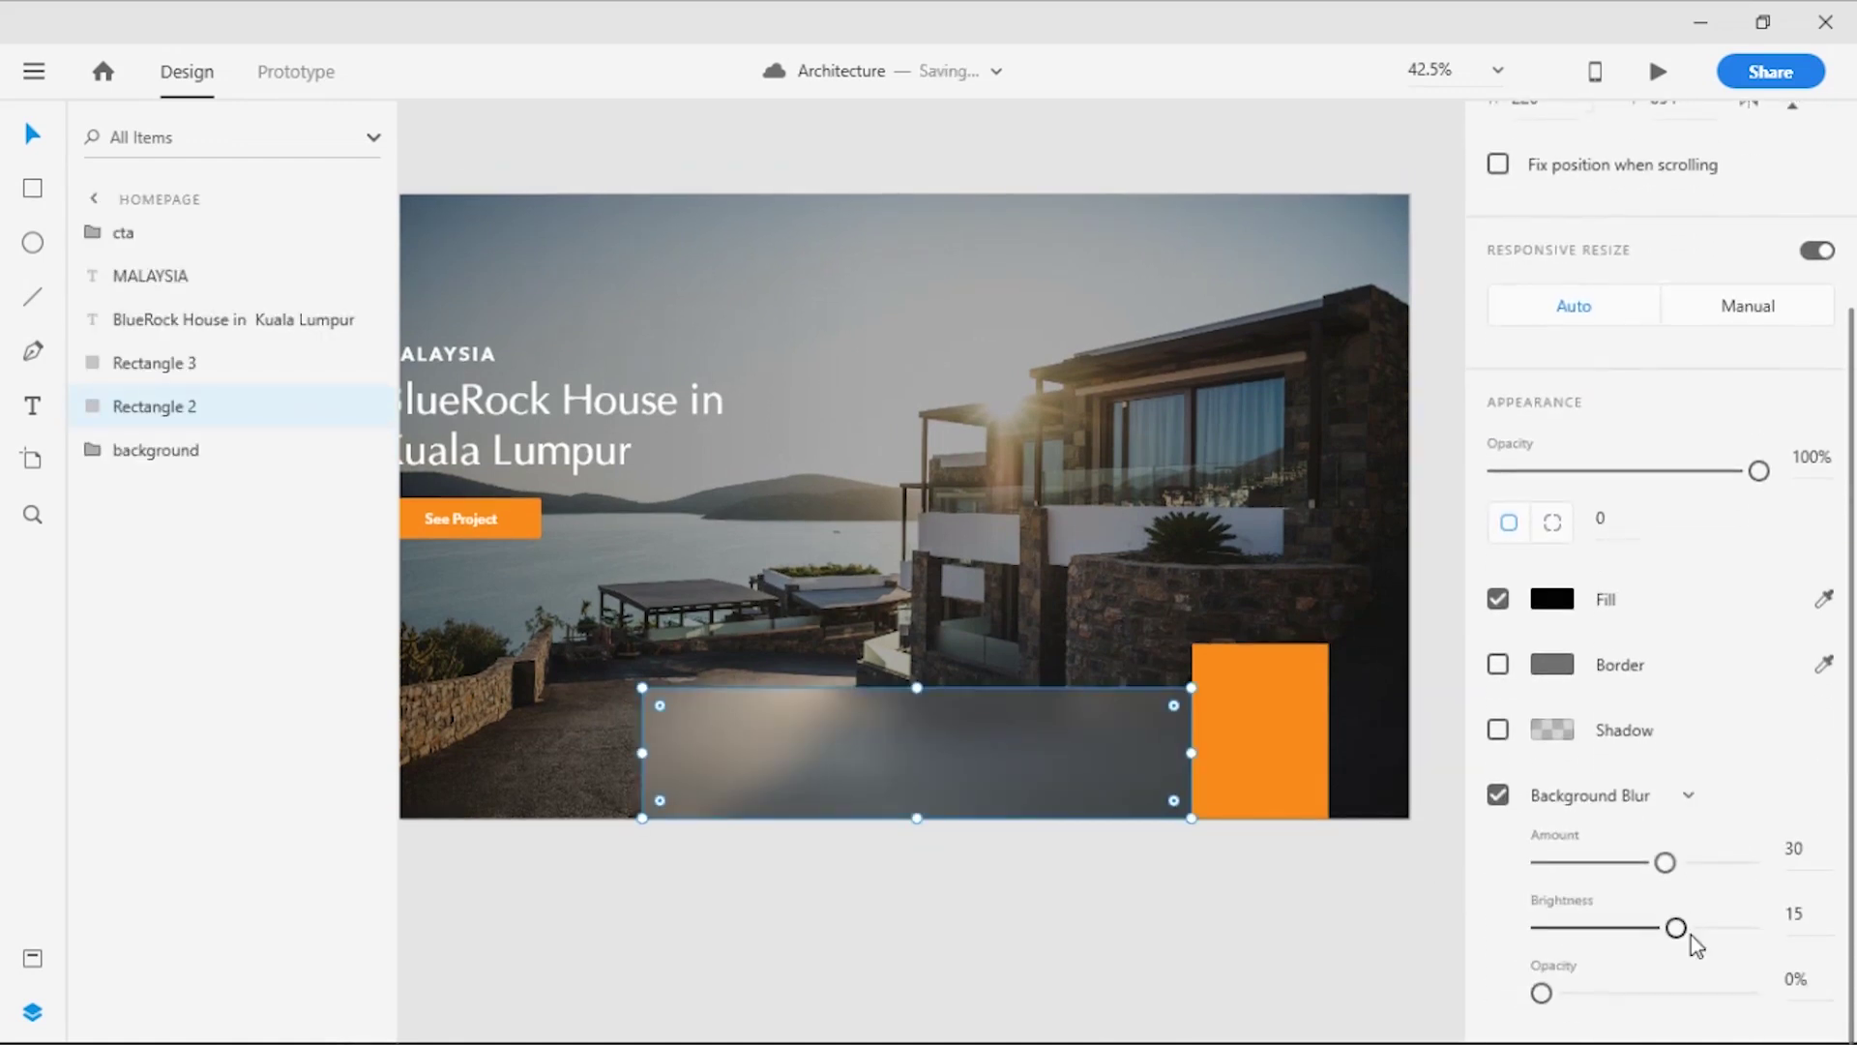
pyautogui.moveTo(1665, 863); pyautogui.dragTo(1548, 898)
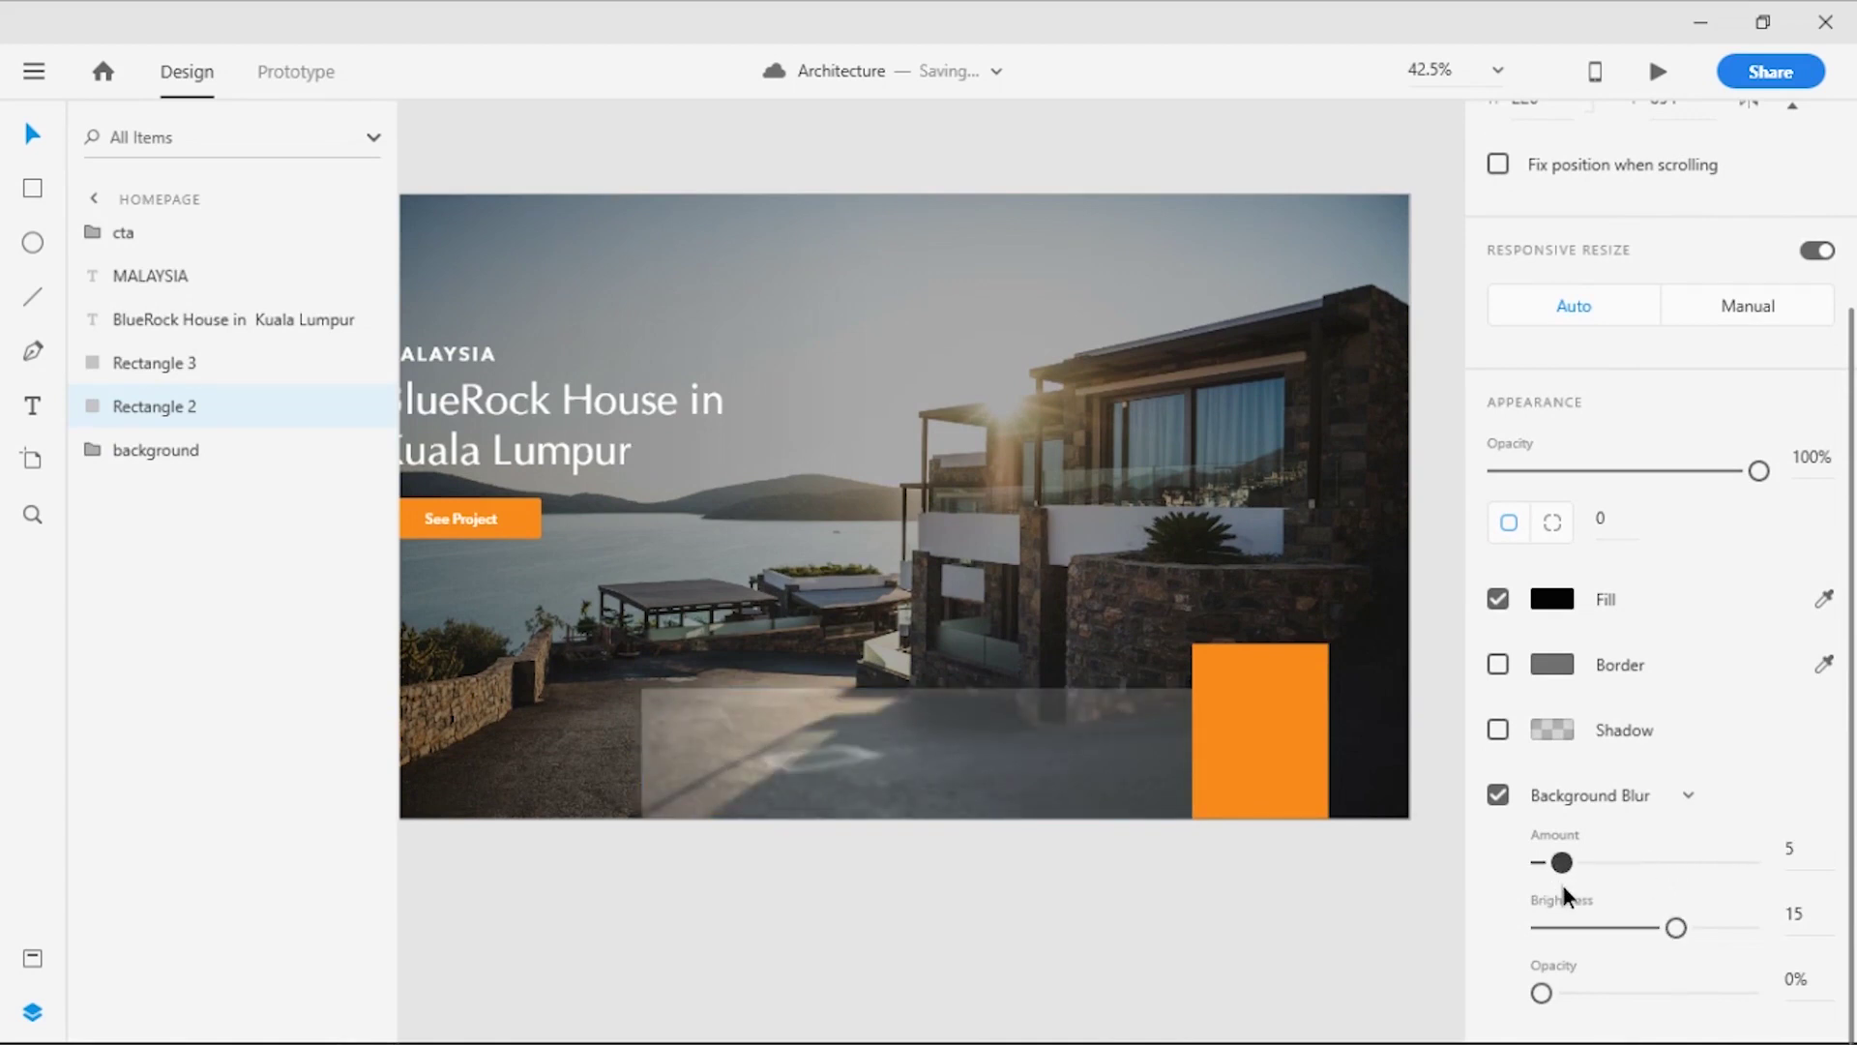
pyautogui.moveTo(1548, 897); pyautogui.dragTo(1553, 882)
pyautogui.moveTo(1676, 927); pyautogui.dragTo(1634, 940)
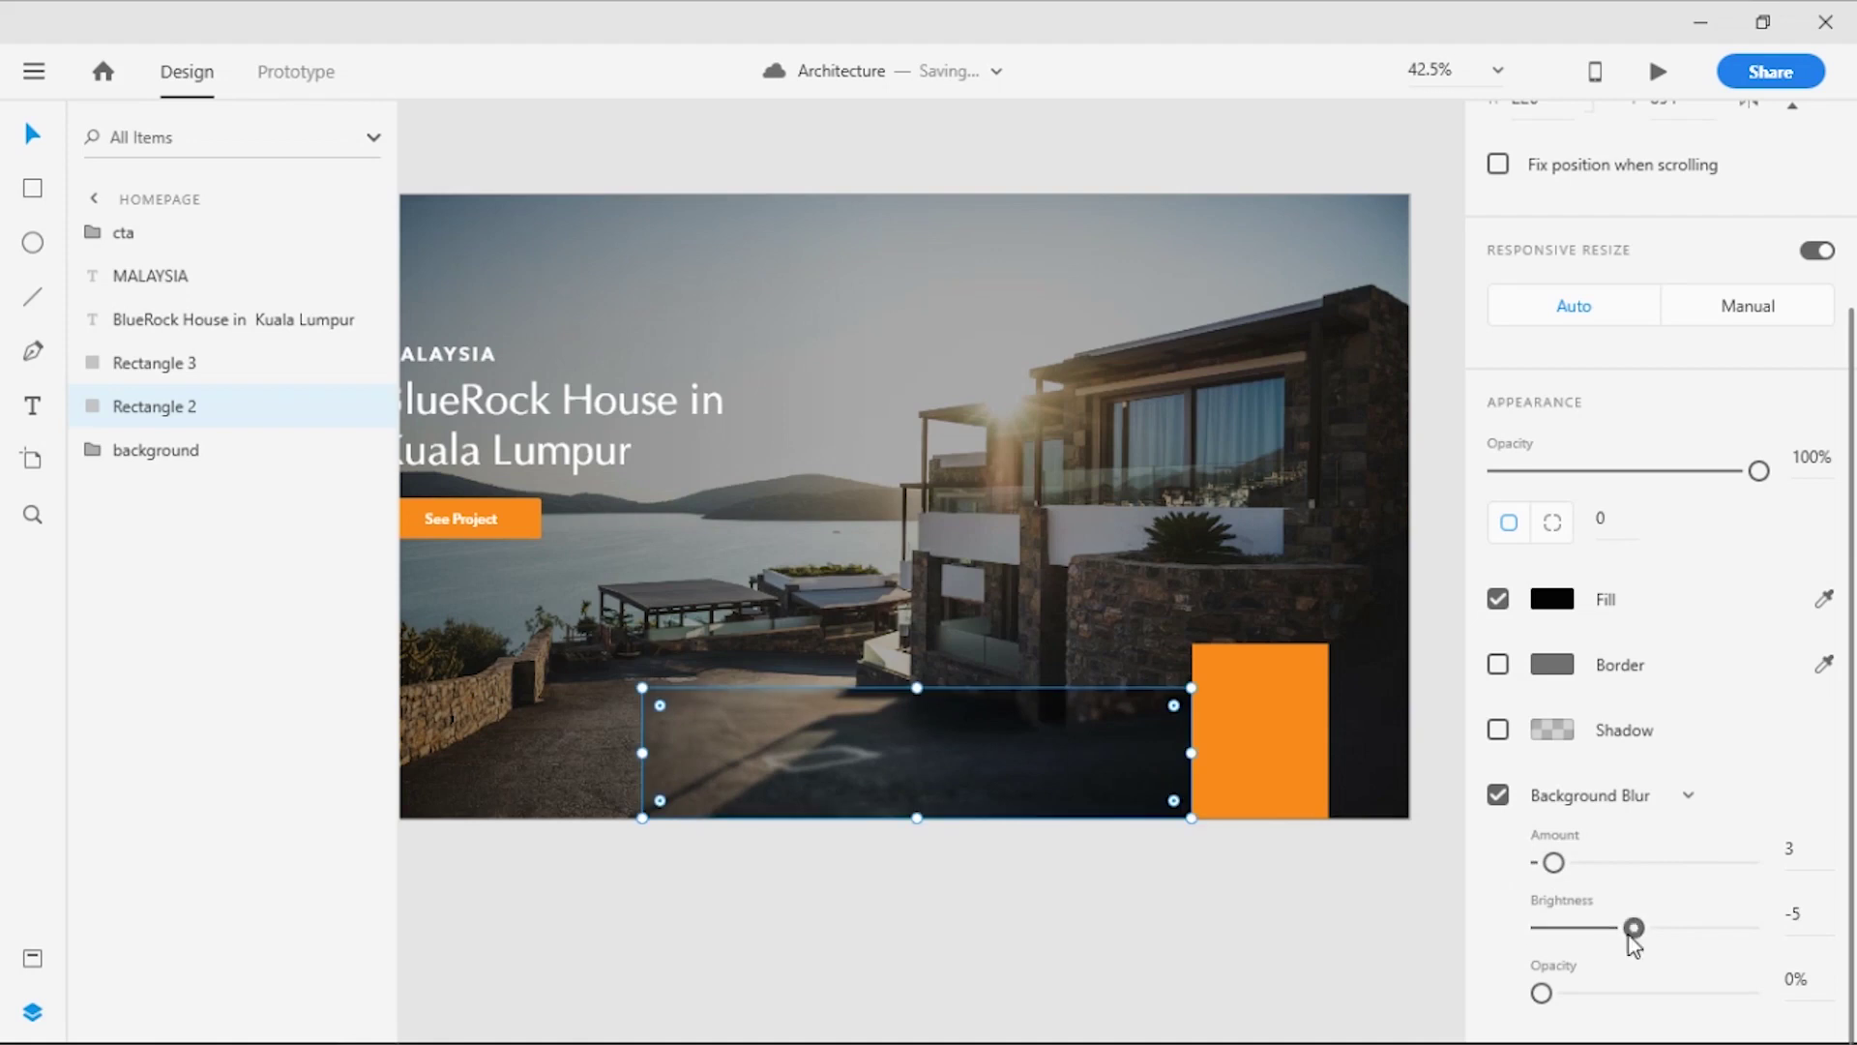
pyautogui.click(1090, 890)
pyautogui.keyDown('ctrl'); pyautogui.scroll(2, 1160, 872); pyautogui.keyUp('ctrl')
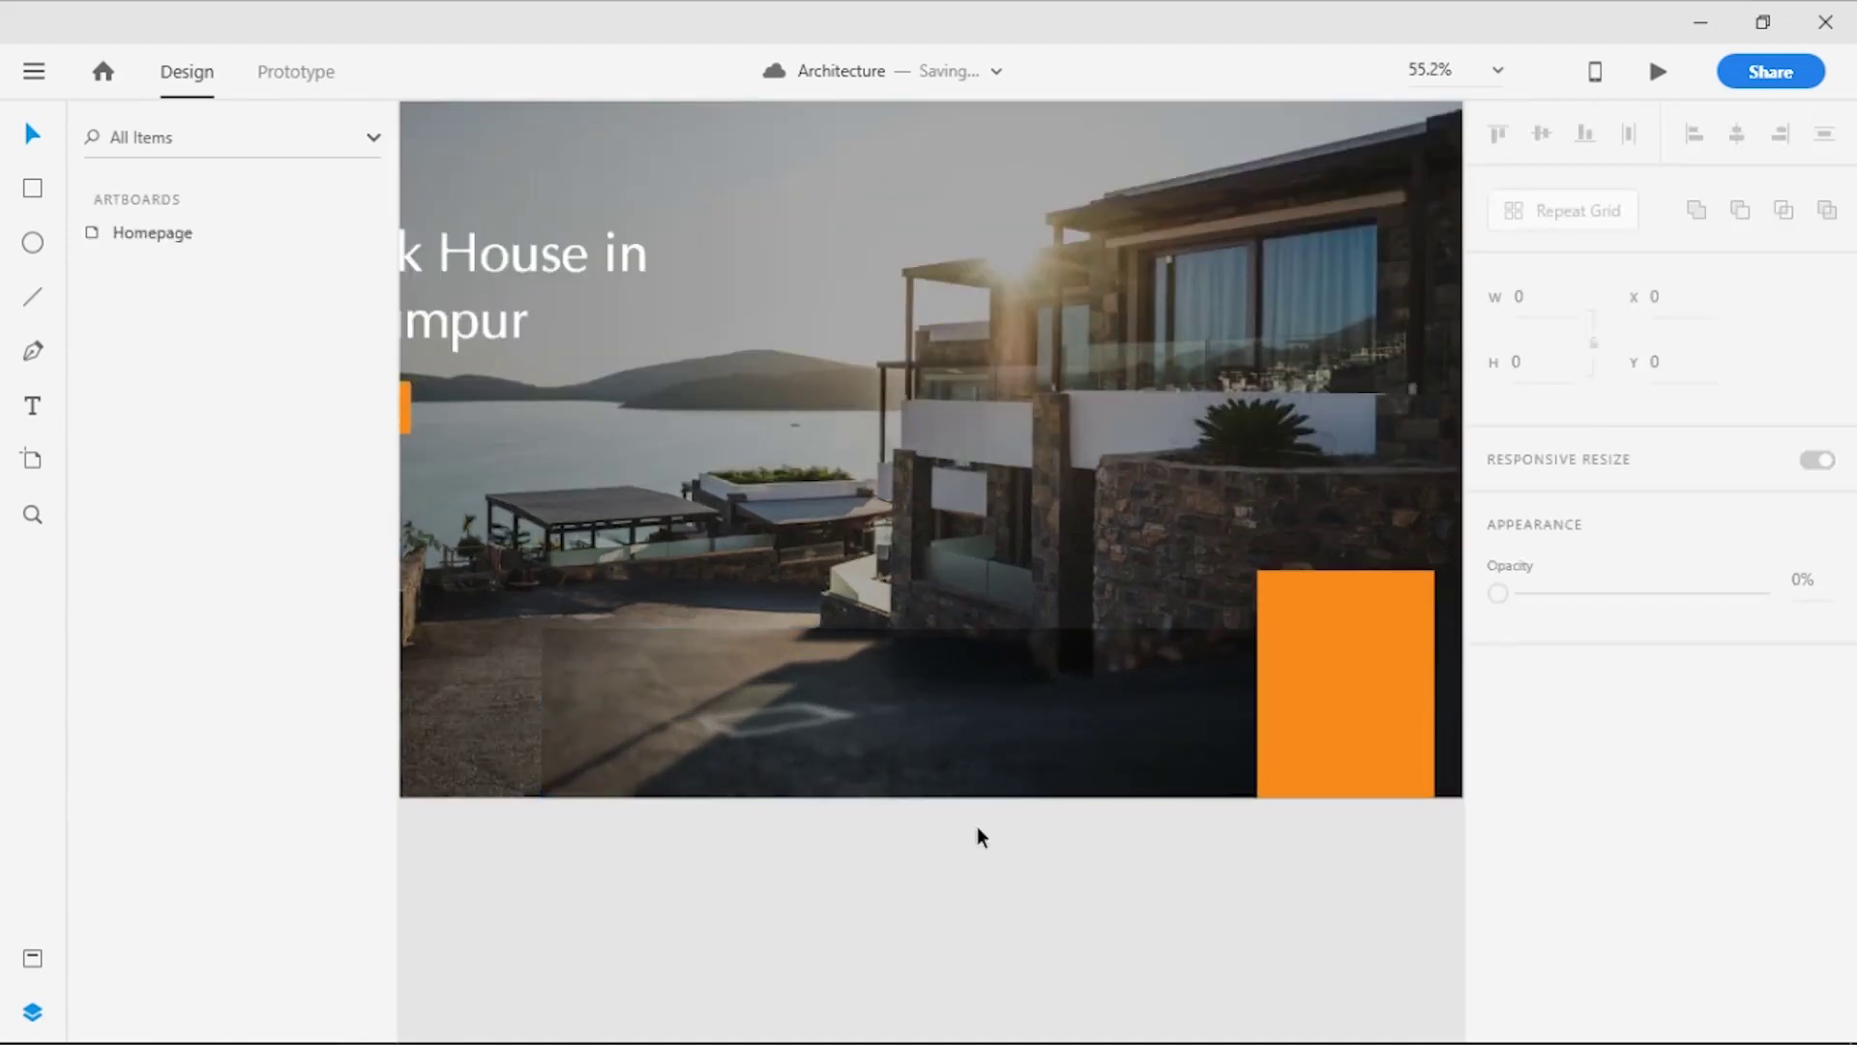
pyautogui.moveTo(904, 817); pyautogui.dragTo(1000, 837)
# Place a 'BlueRock House' text layer on the dark bottom panel
pyautogui.press('t')
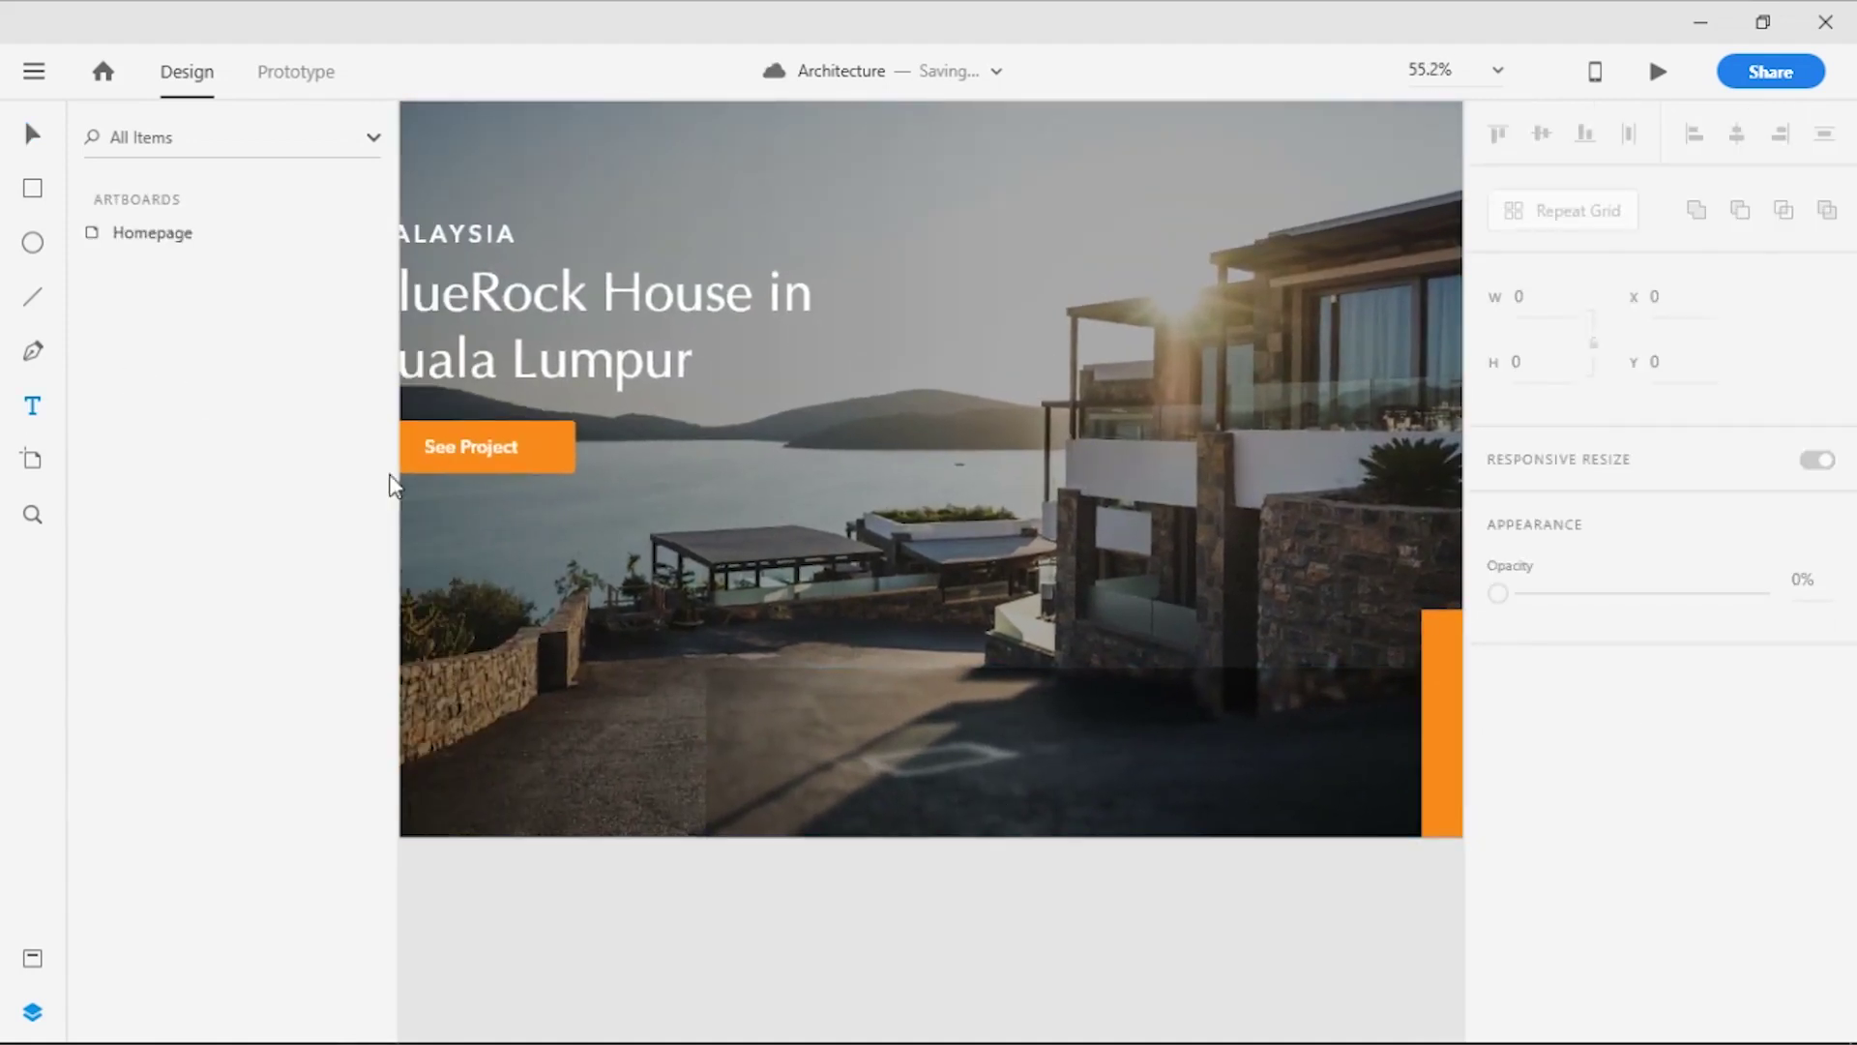
pyautogui.click(732, 696)
pyautogui.write('Blue')
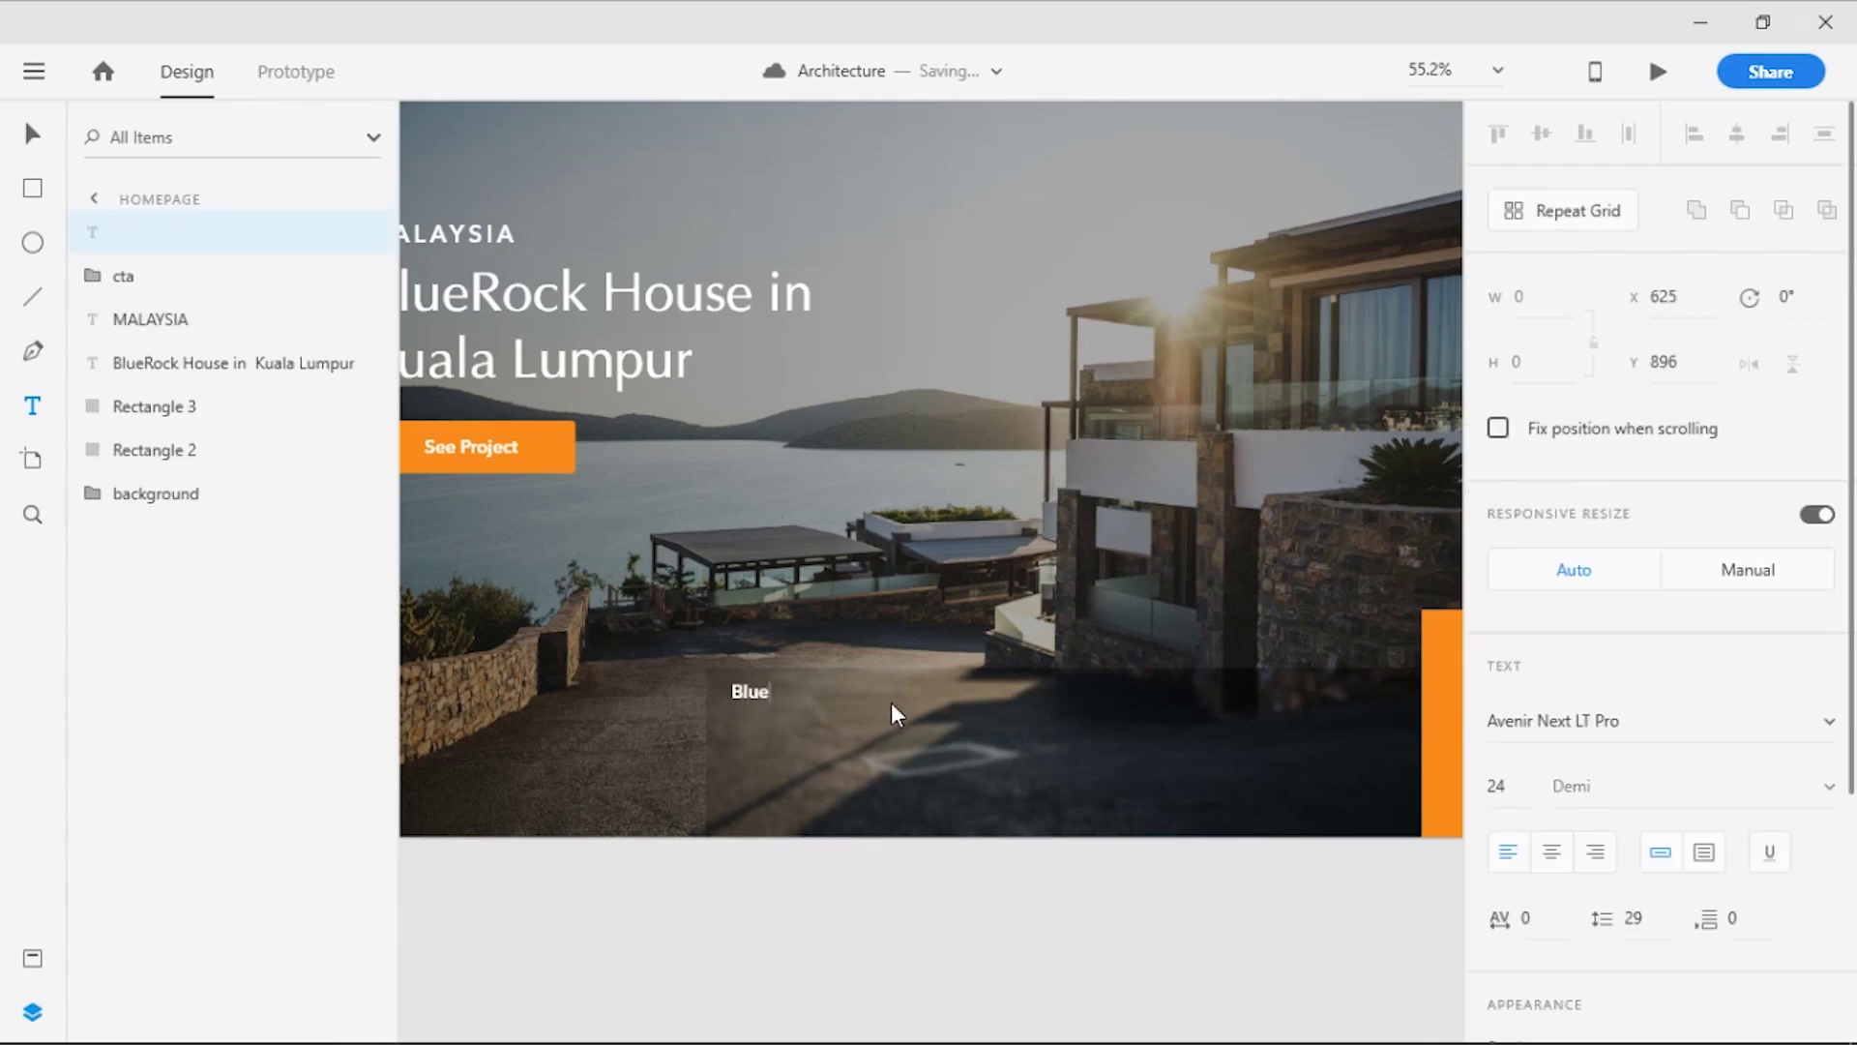
pyautogui.write('Rock House')
pyautogui.press('Escape')
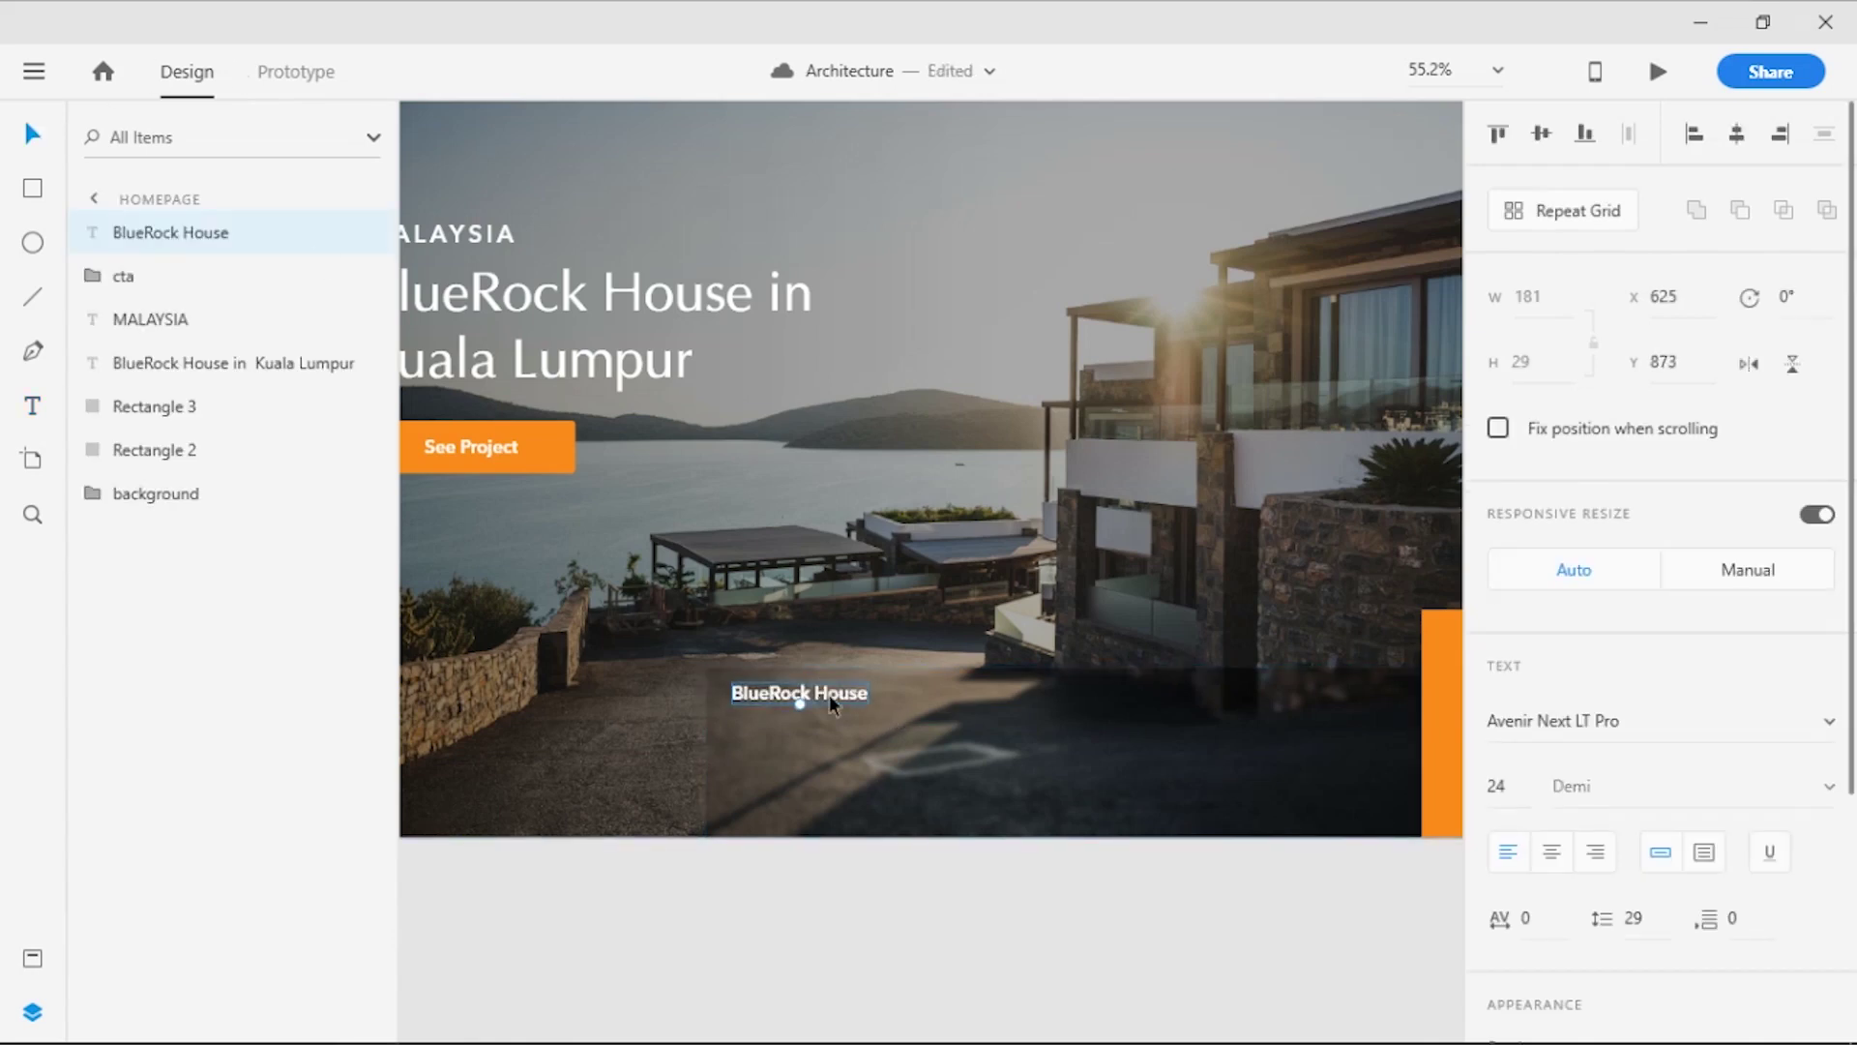
# Raise the BlueRock House caption's font size to 28
pyautogui.click(1497, 785)
pyautogui.press('Up')
pyautogui.press('Up')
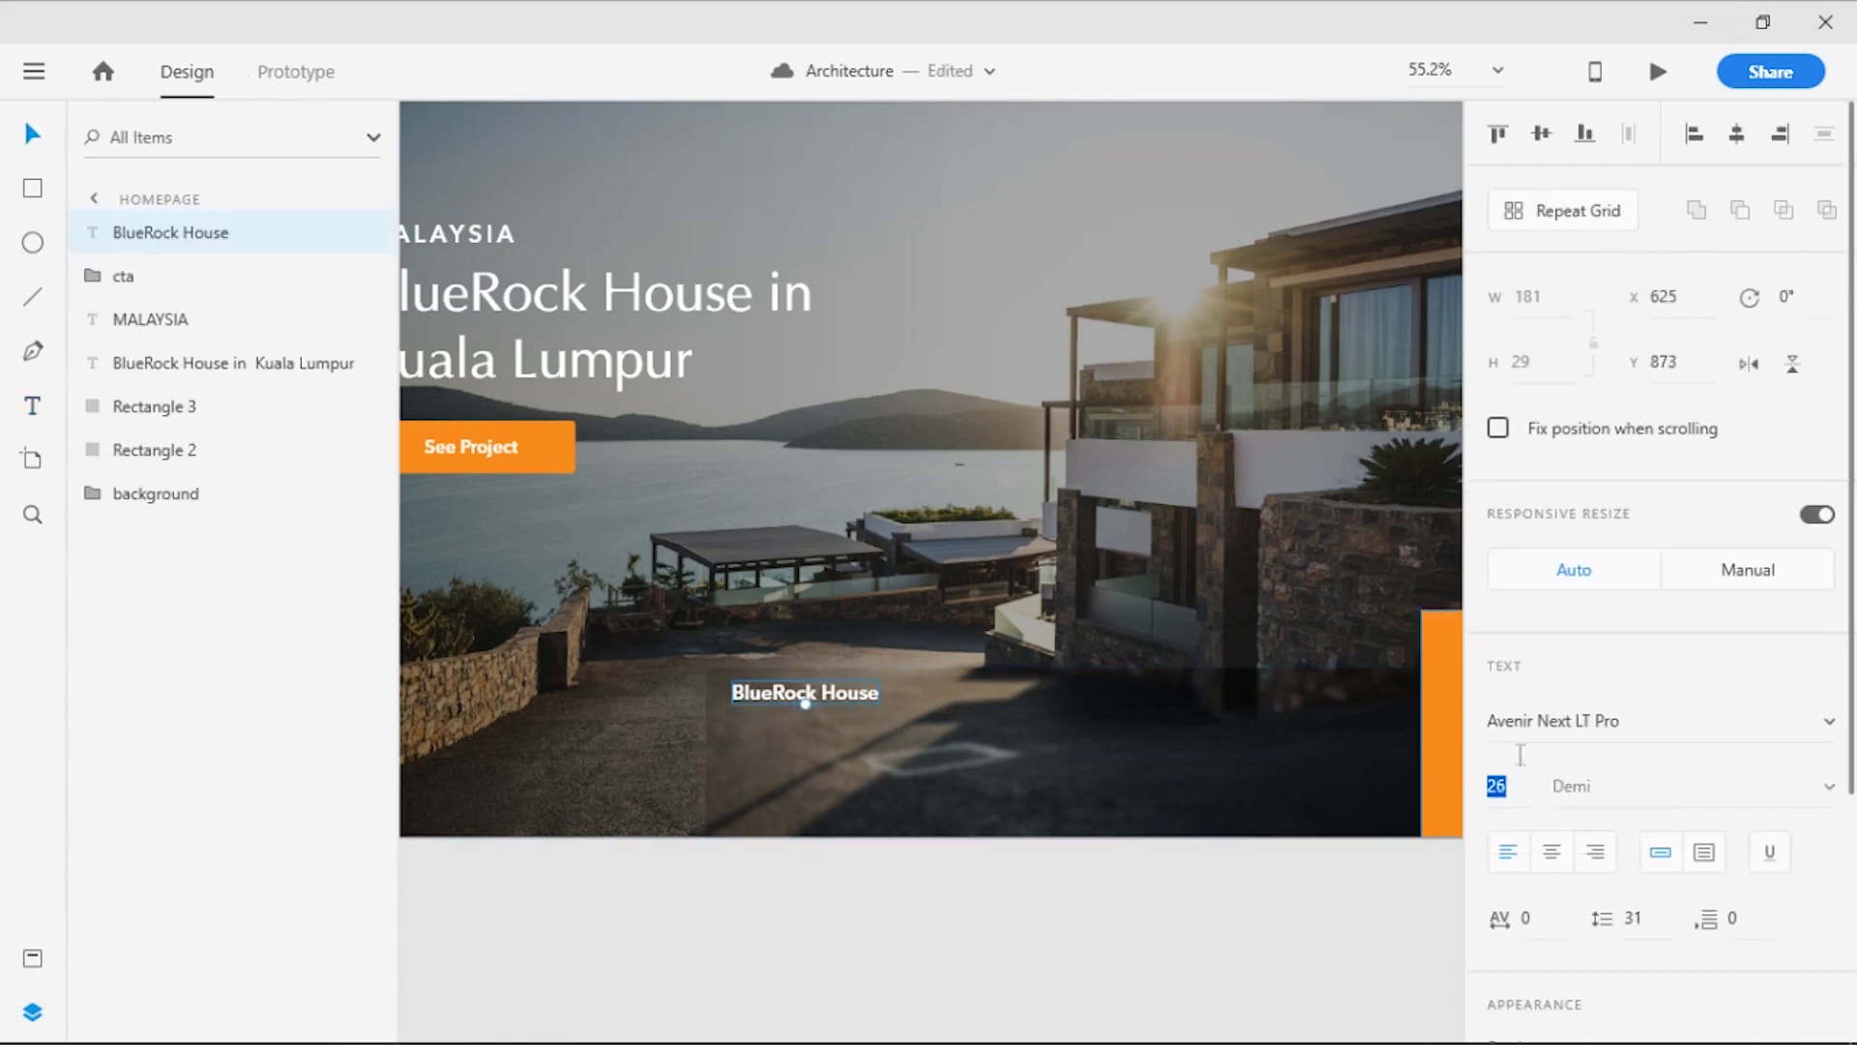
pyautogui.press('Up')
pyautogui.press('Up')
pyautogui.click(800, 707)
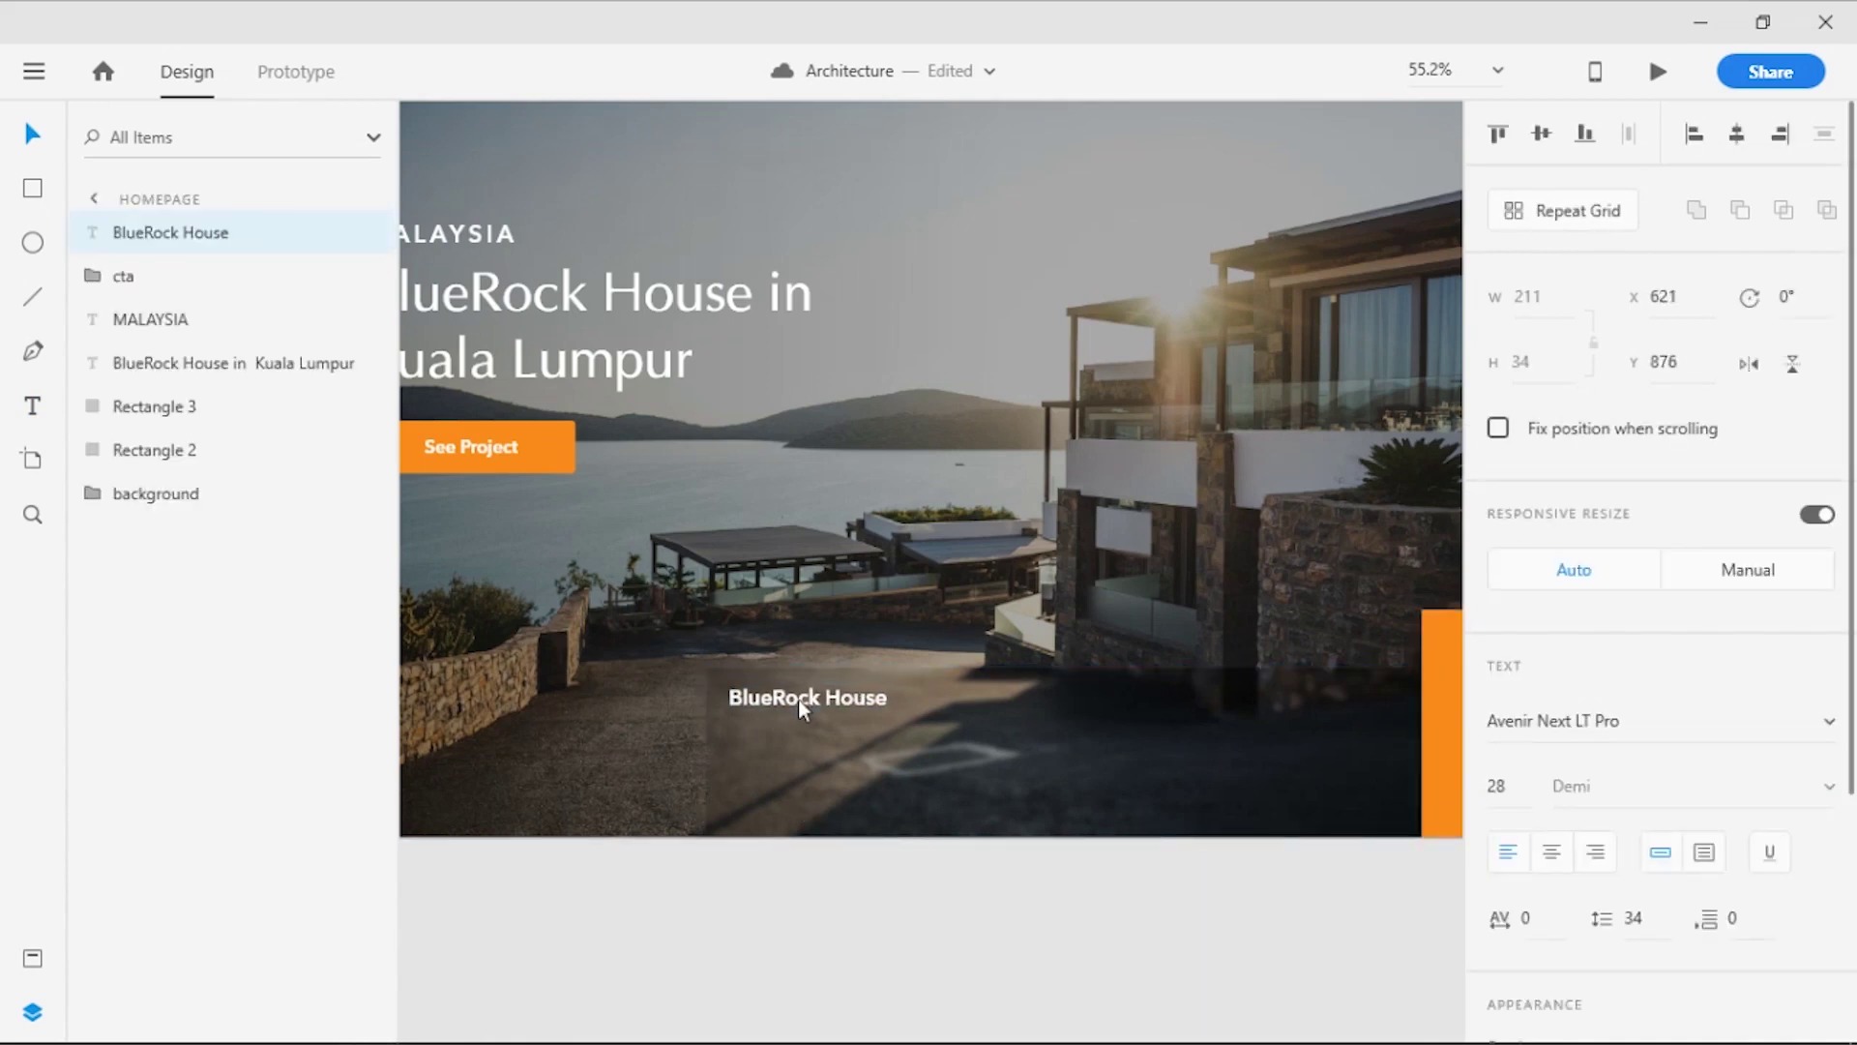
pyautogui.click(858, 875)
pyautogui.scroll(-2, 857, 875)
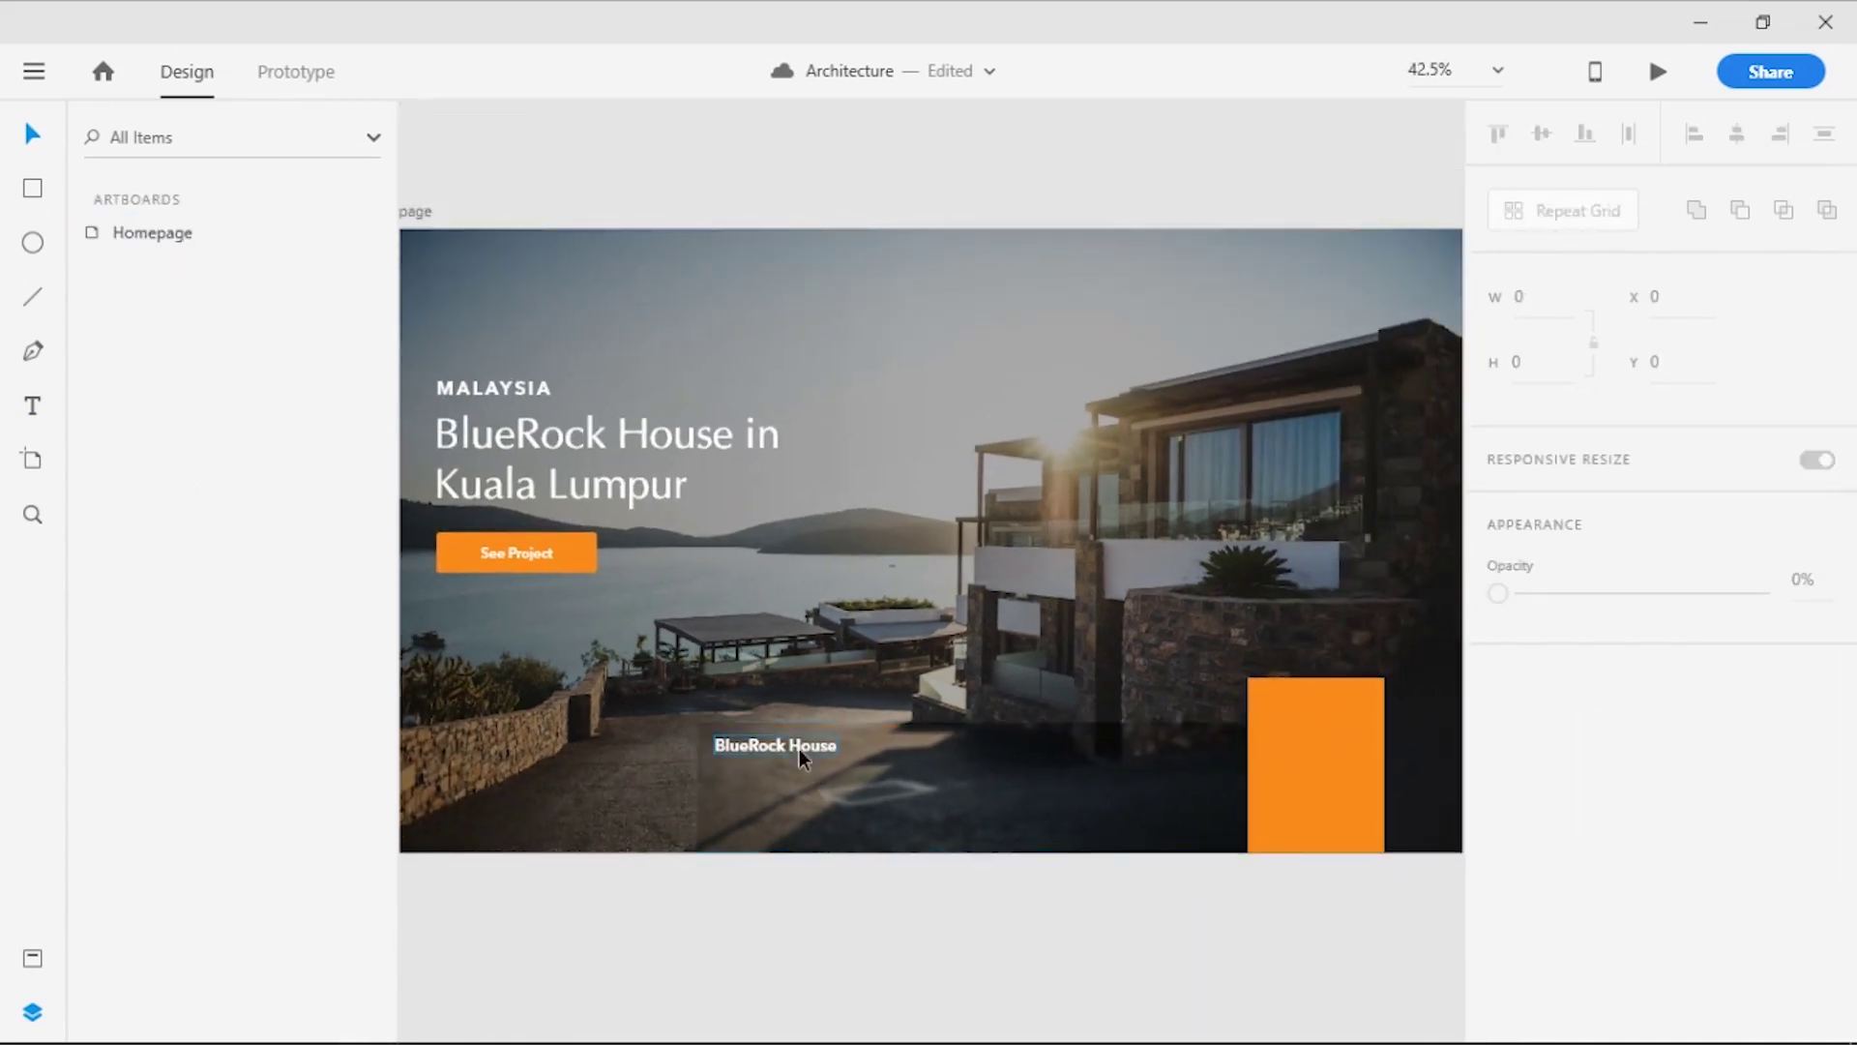
pyautogui.click(801, 749)
pyautogui.click(744, 864)
pyautogui.scroll(2, 744, 864)
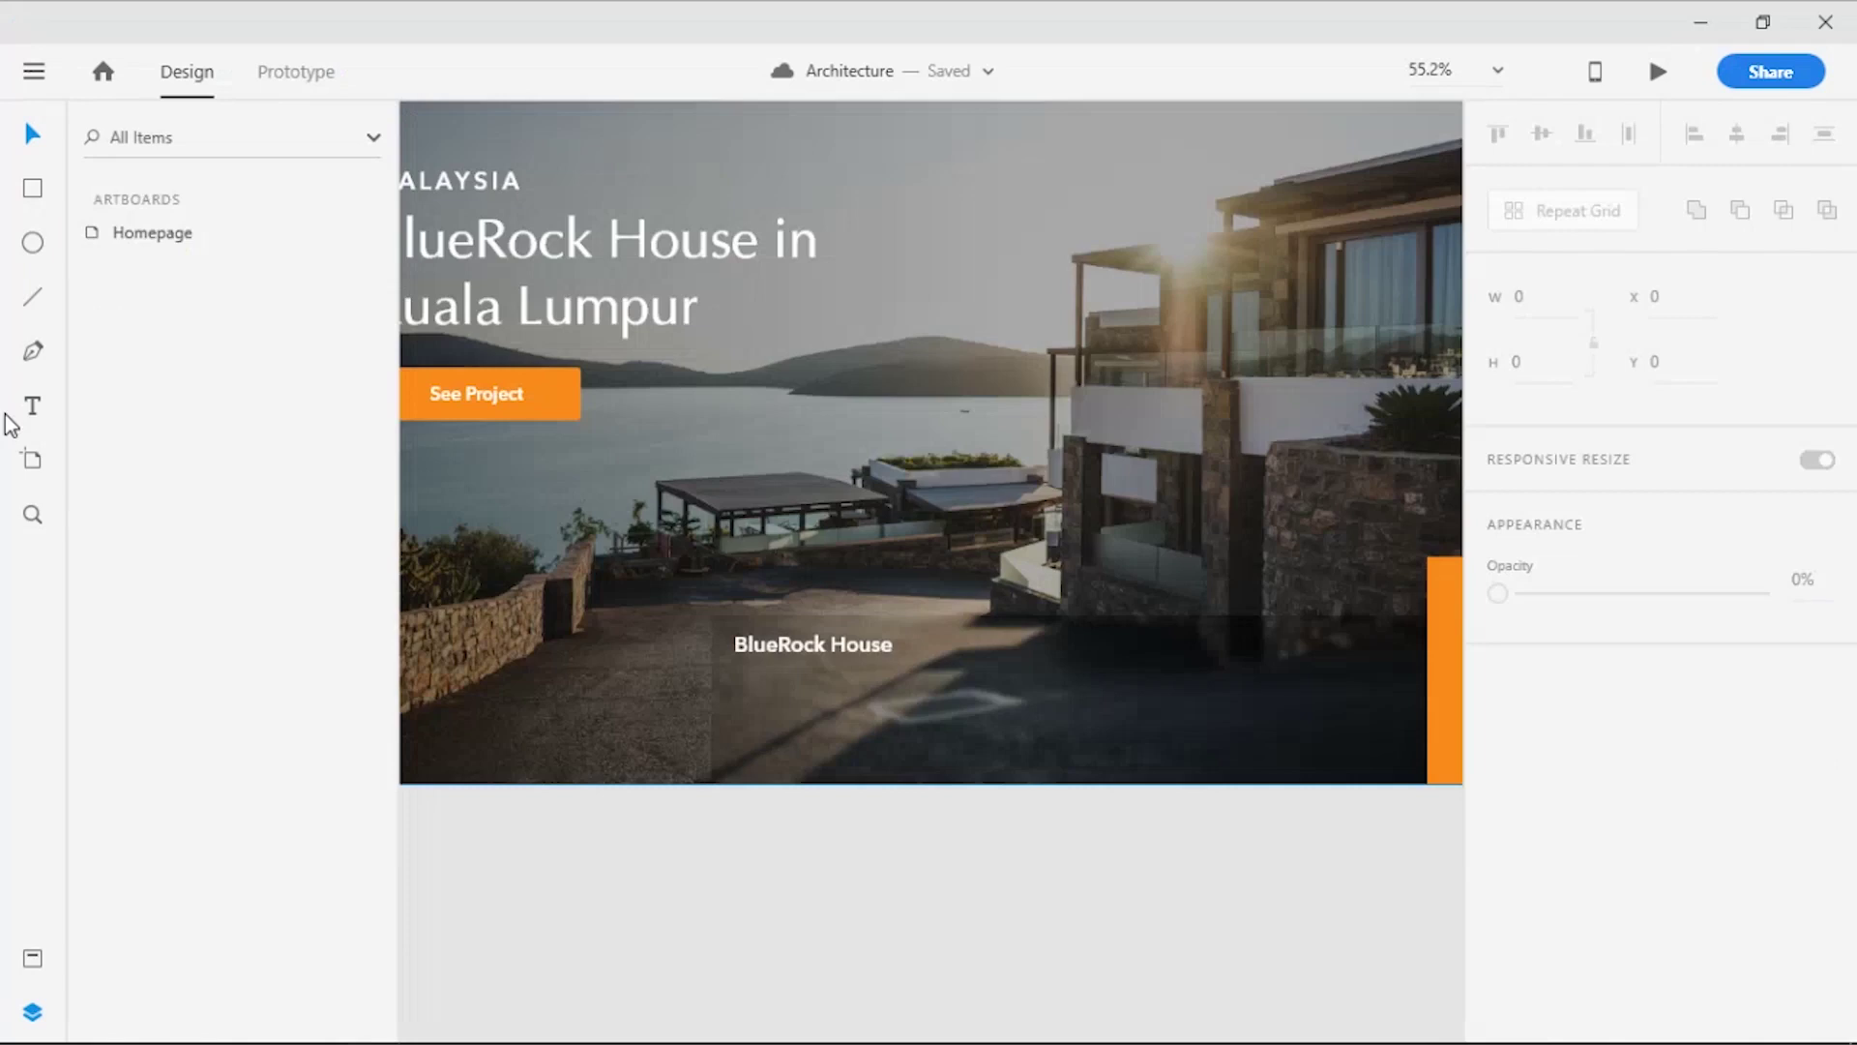
# Draw an area text box below the BlueRock House caption
pyautogui.click(31, 407)
pyautogui.moveTo(735, 682); pyautogui.dragTo(1392, 756)
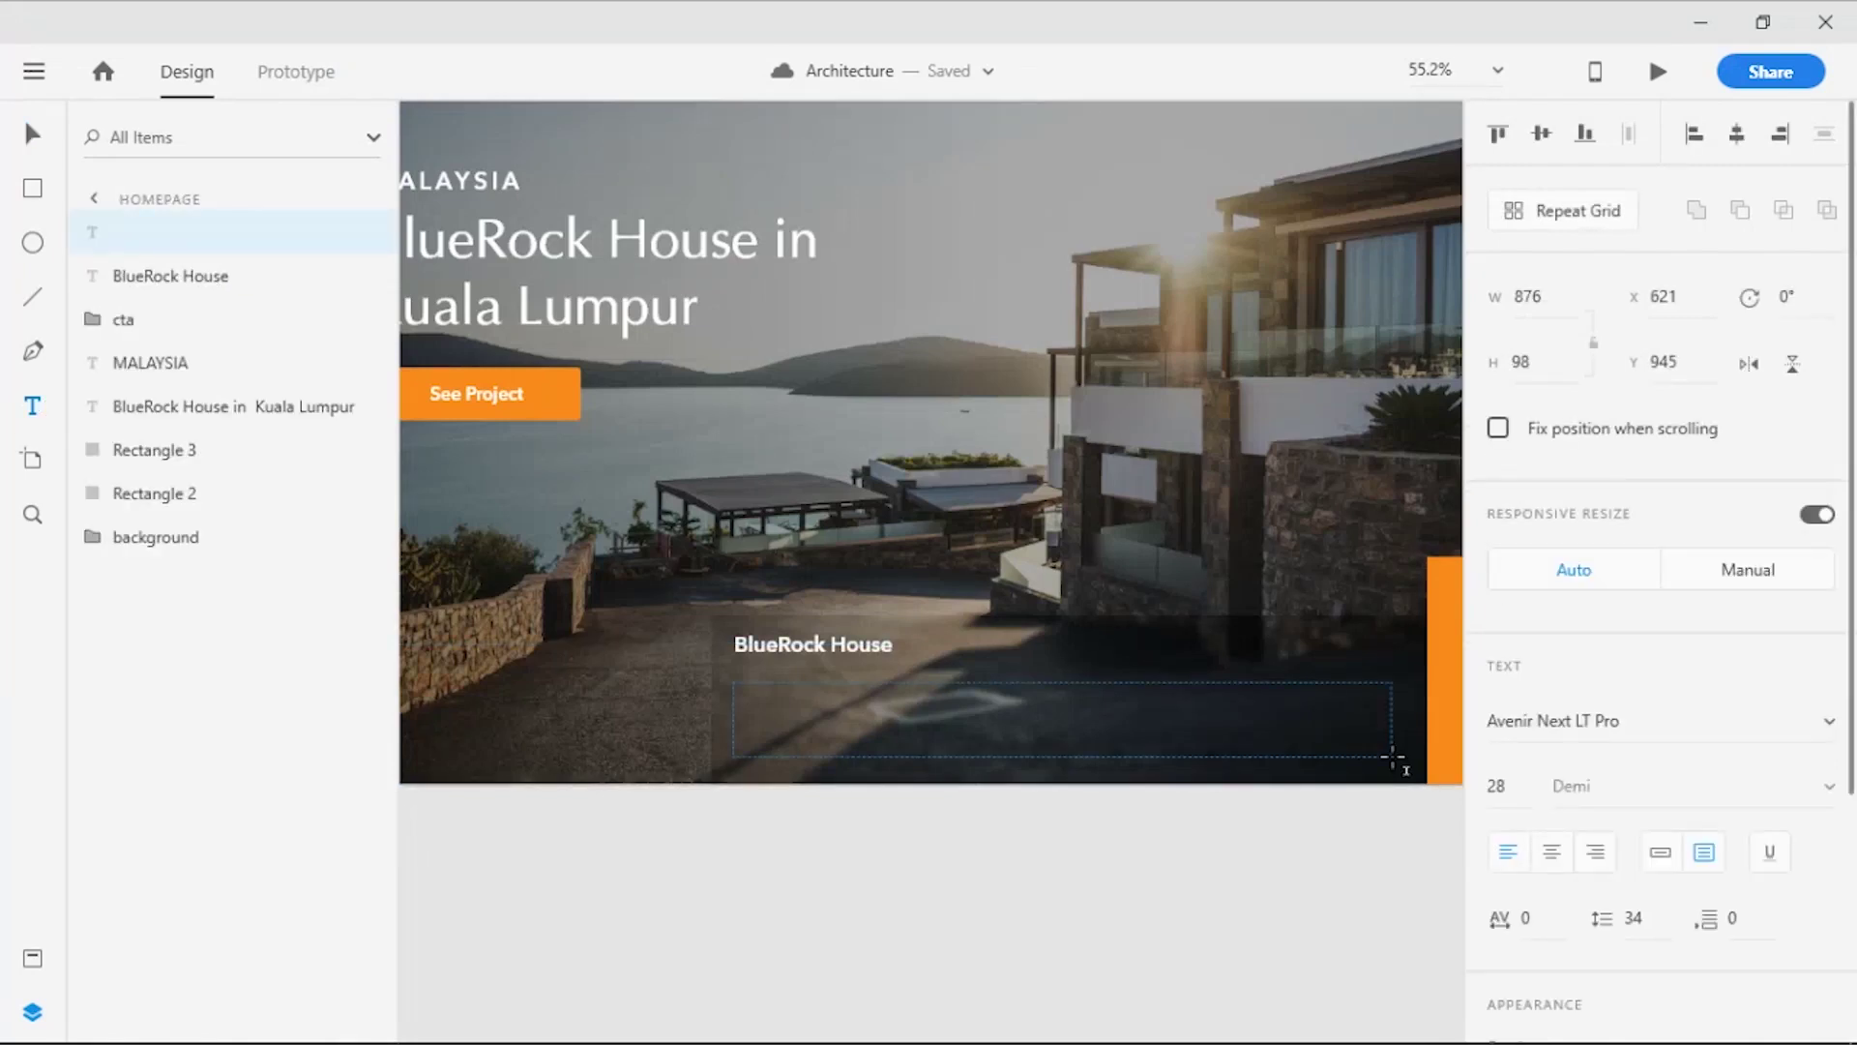
pyautogui.moveTo(1392, 757); pyautogui.dragTo(1392, 759)
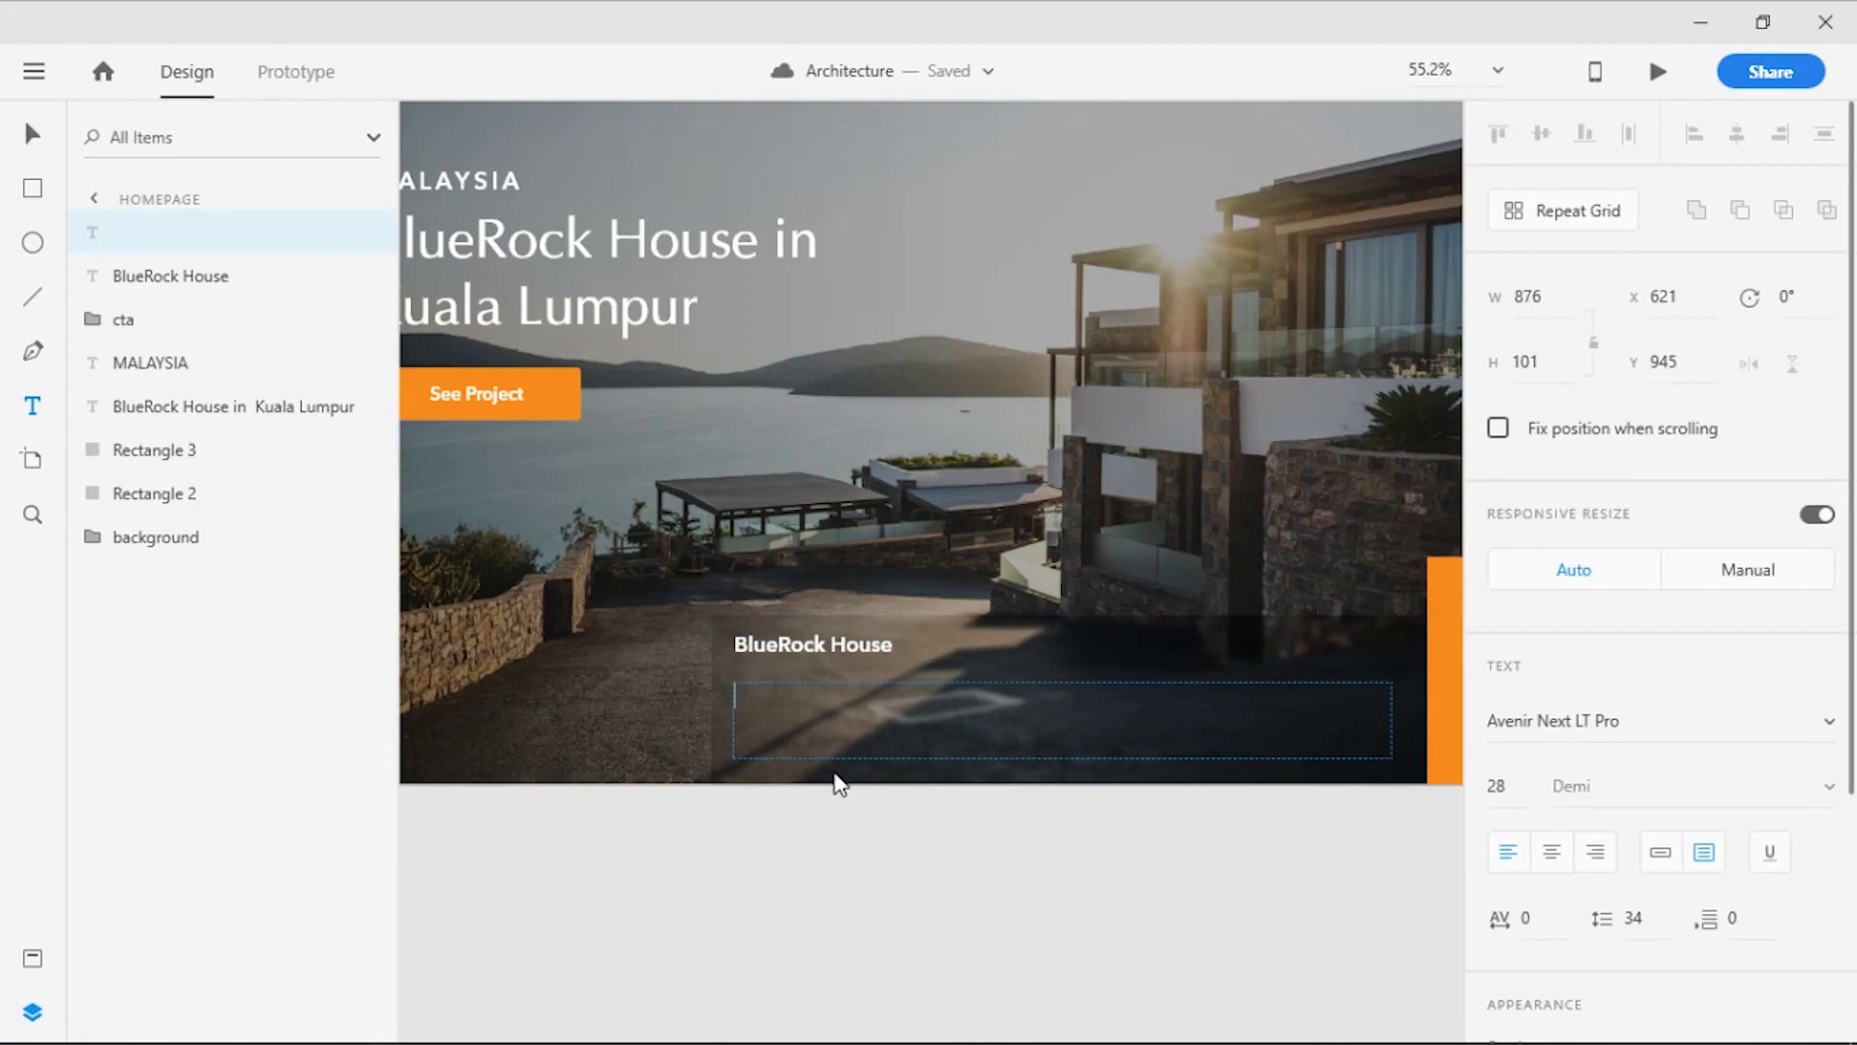
# Select the opening Lorem ipsum lines on lipsum.com in Chrome, then return to XD
pyautogui.click(807, 1019)
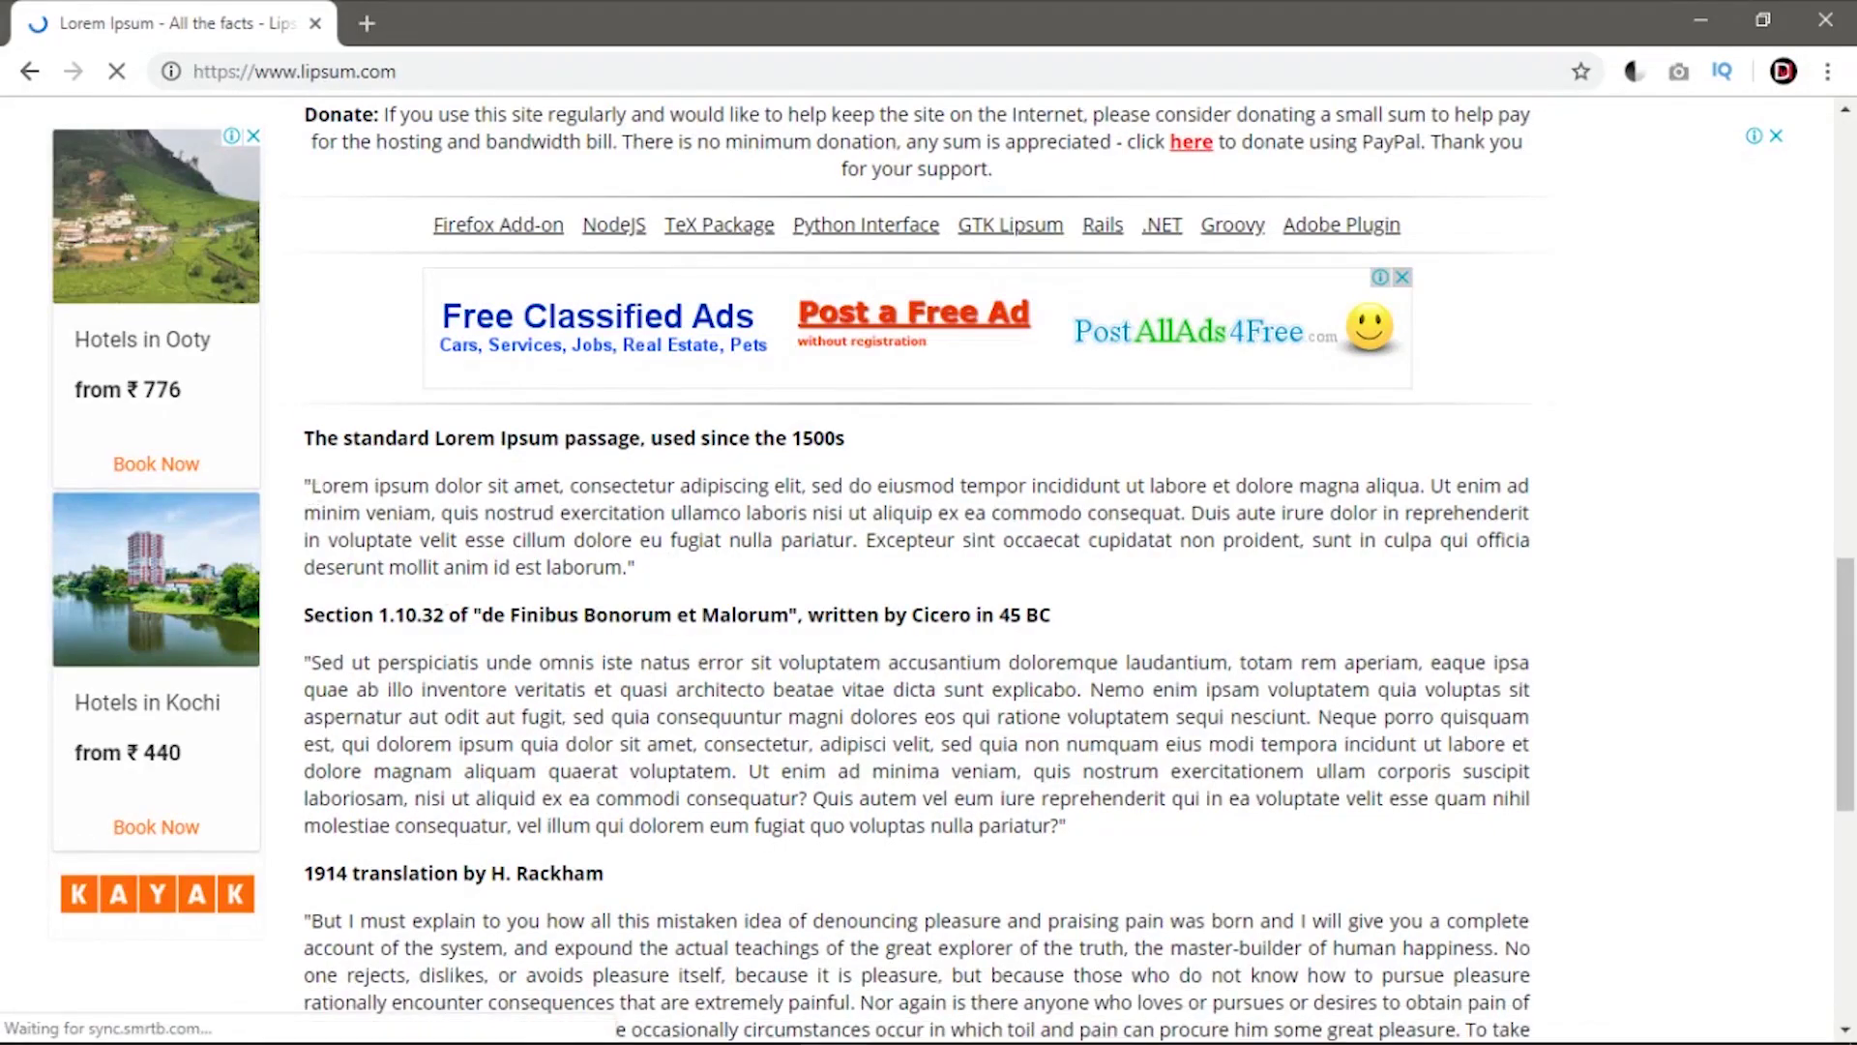
pyautogui.moveTo(312, 487); pyautogui.dragTo(1183, 514)
pyautogui.hotkey('ctrl', 'c')
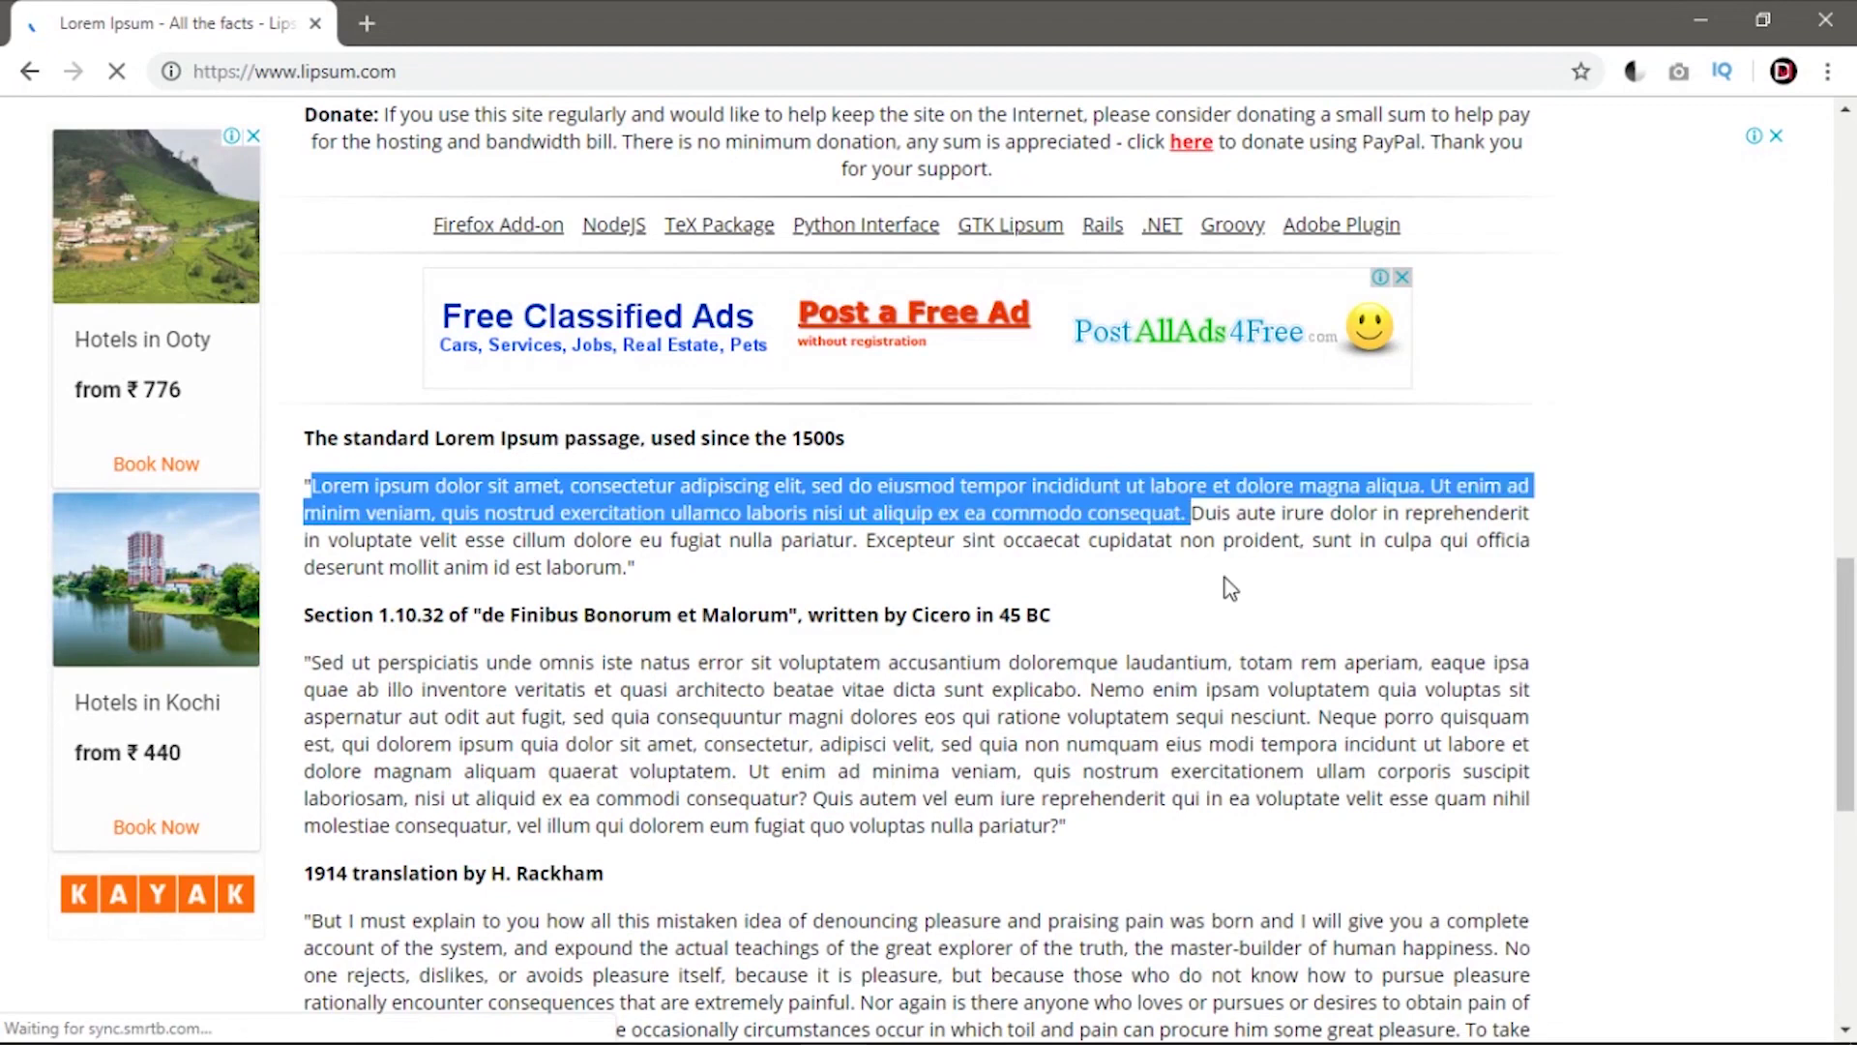
pyautogui.click(365, 1019)
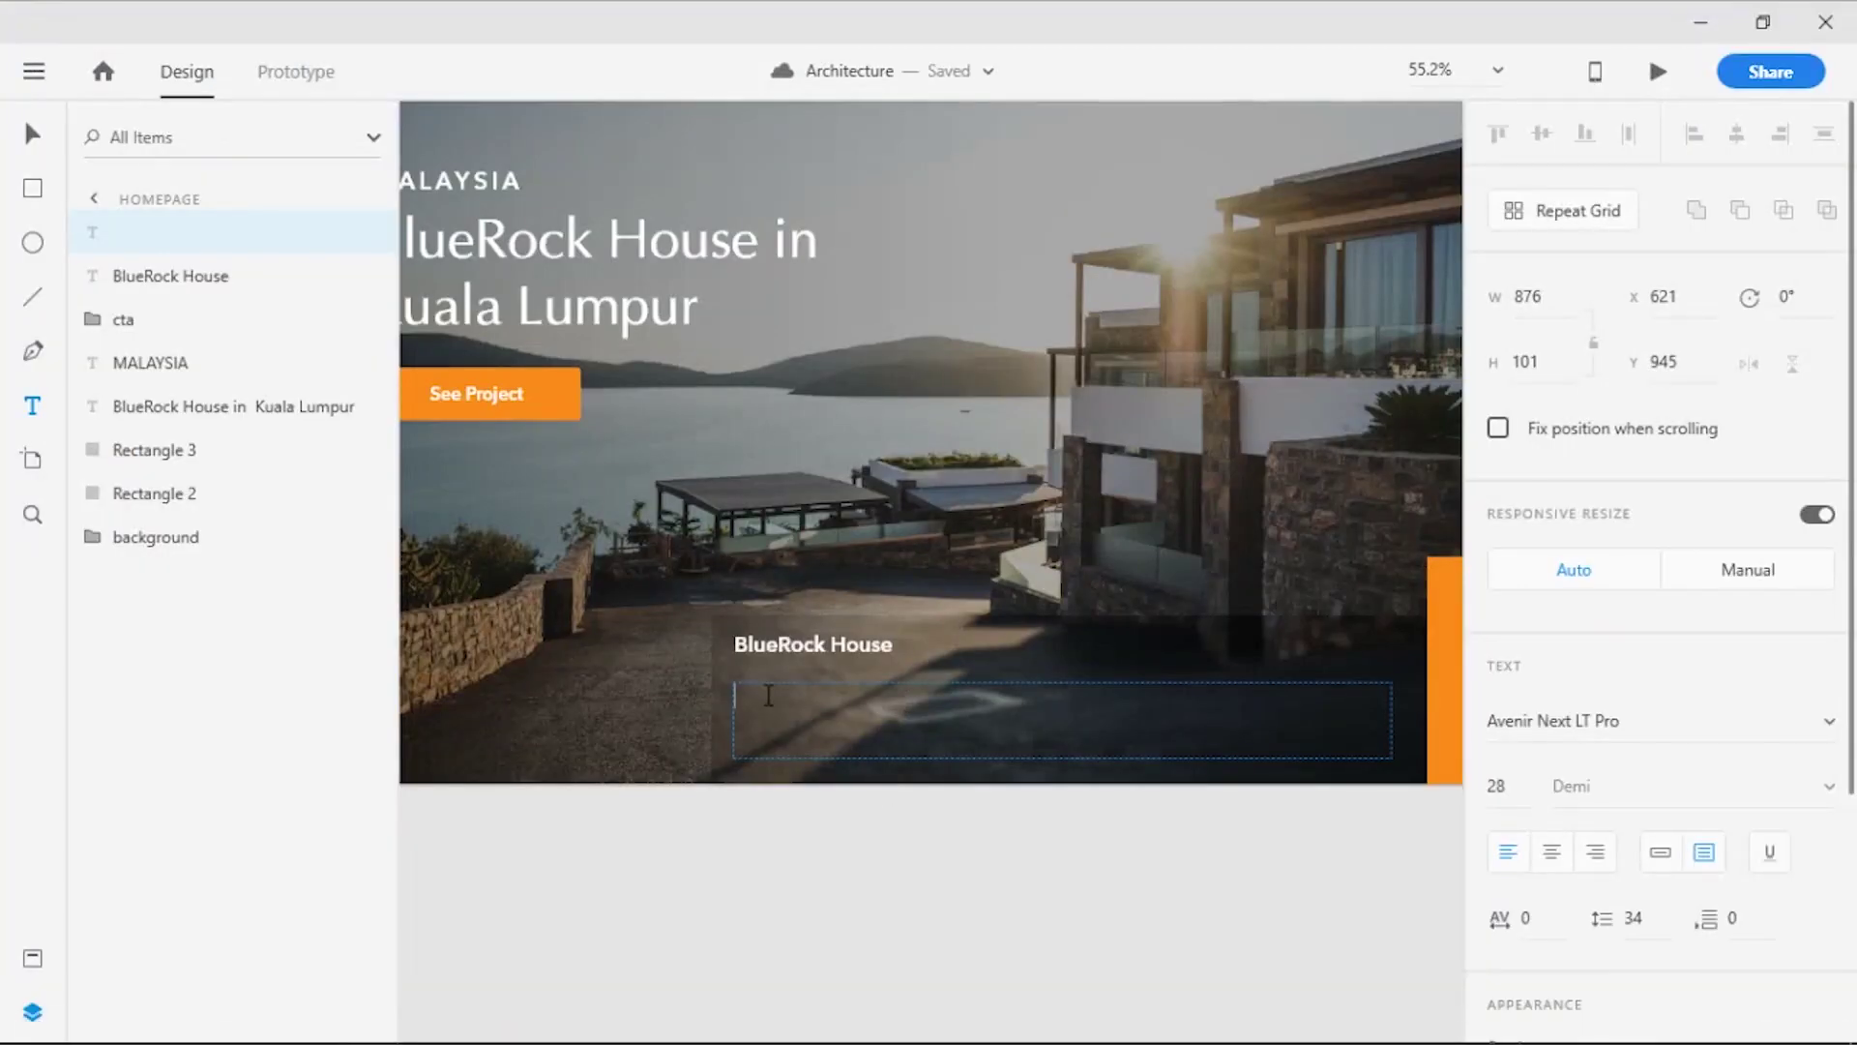
# Paste the Lorem ipsum text and set it to 18 pt with line spacing 31
pyautogui.hotkey('ctrl', 'v')
pyautogui.hotkey('ctrl', 'a')
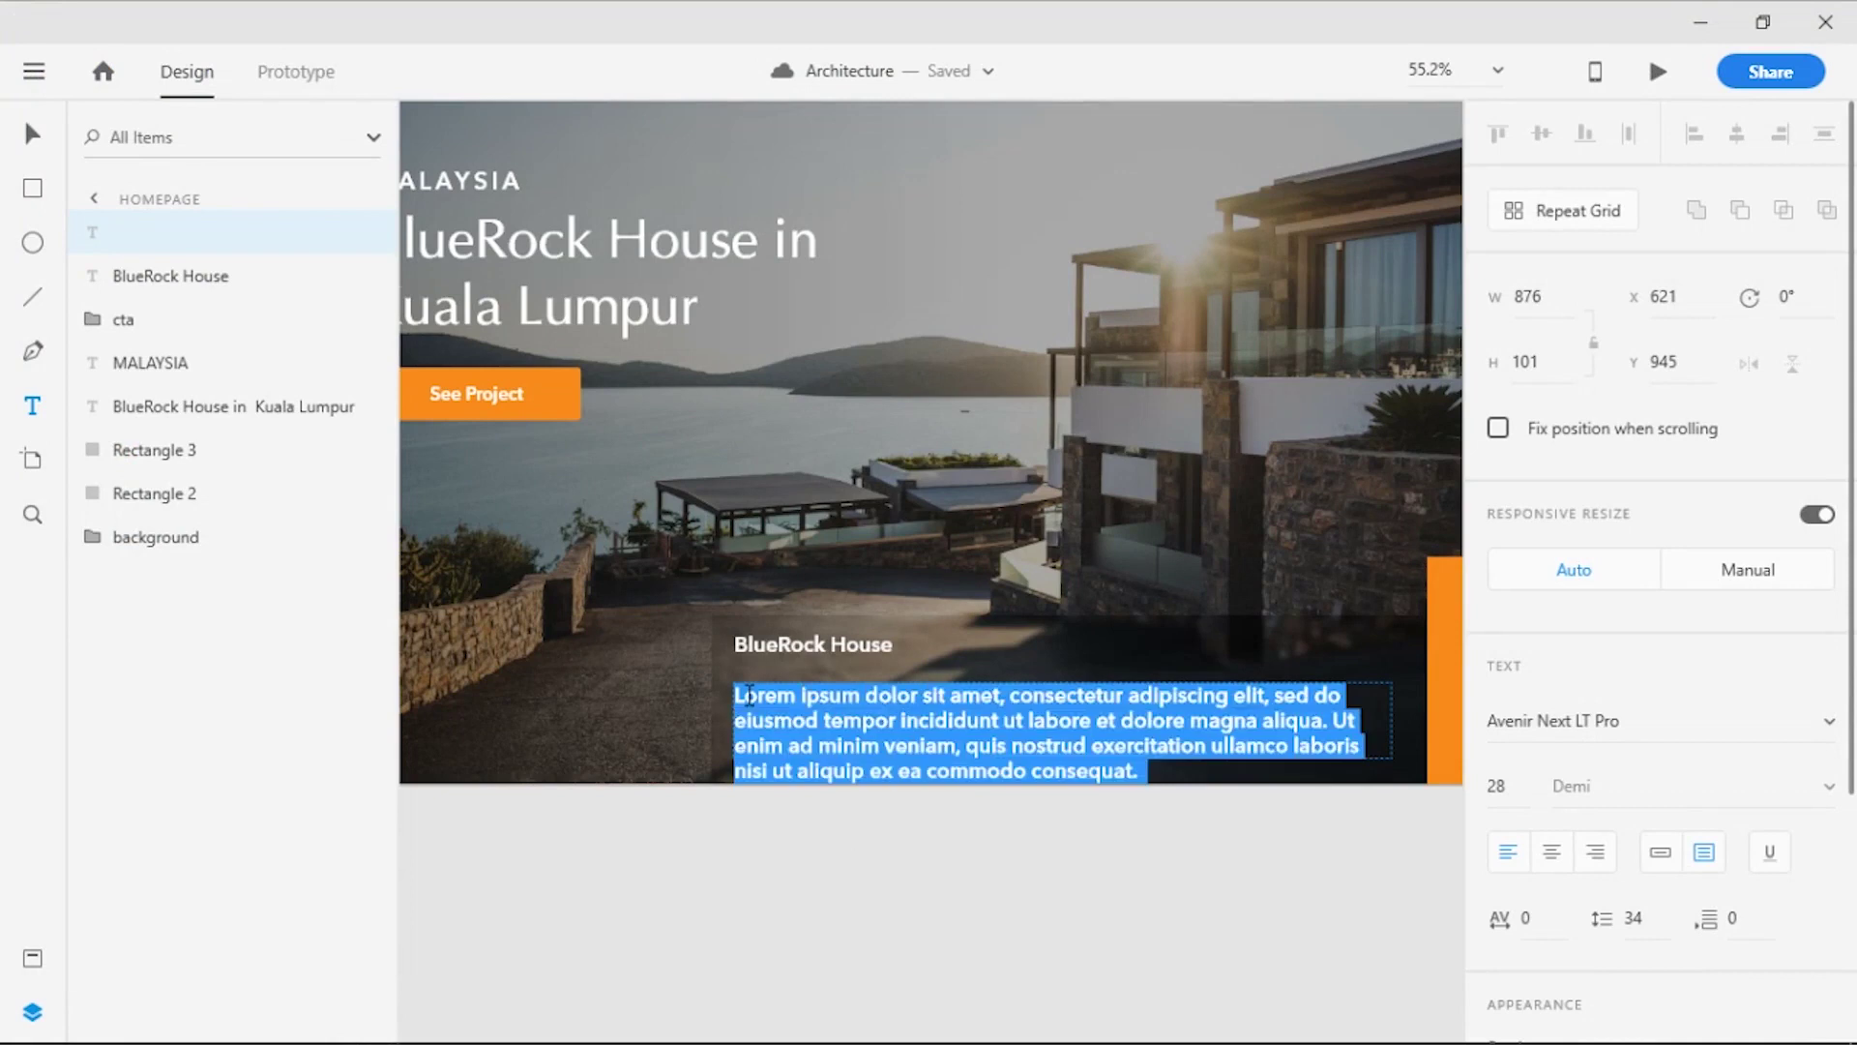
pyautogui.moveTo(1525, 782); pyautogui.dragTo(1521, 885)
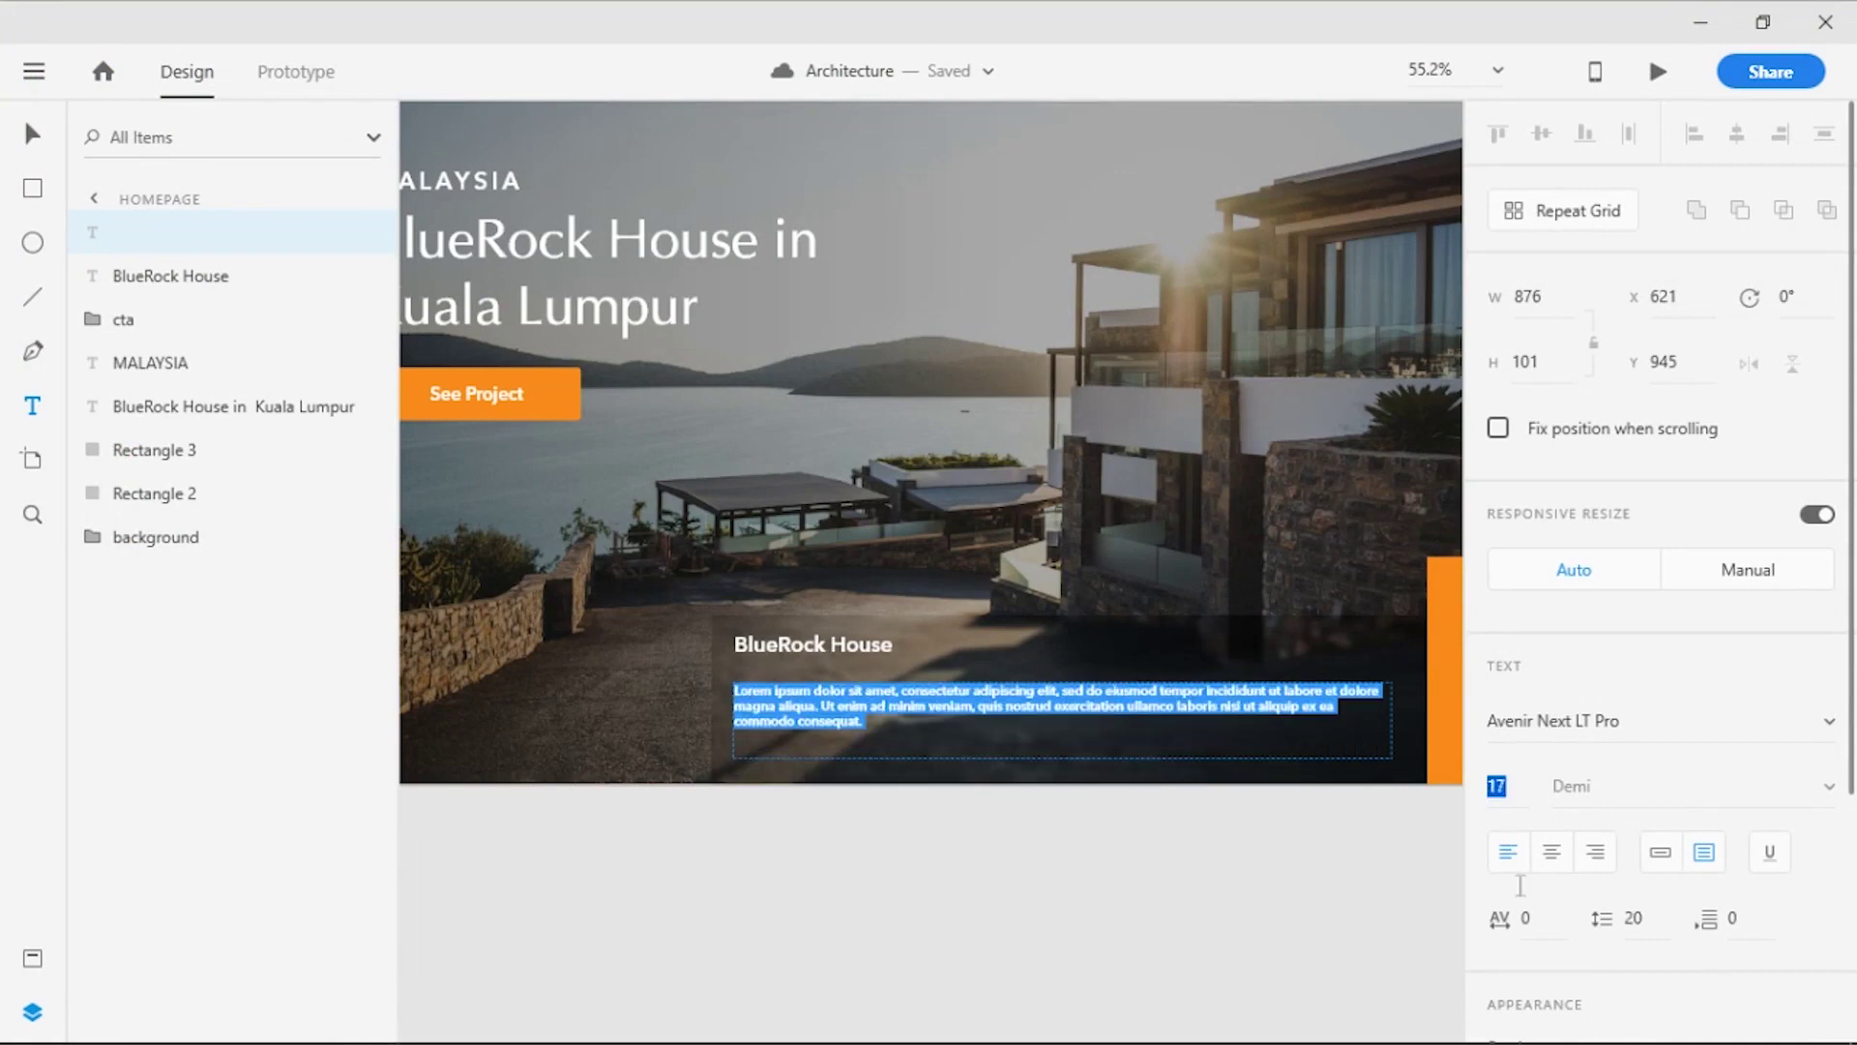
pyautogui.press('Up')
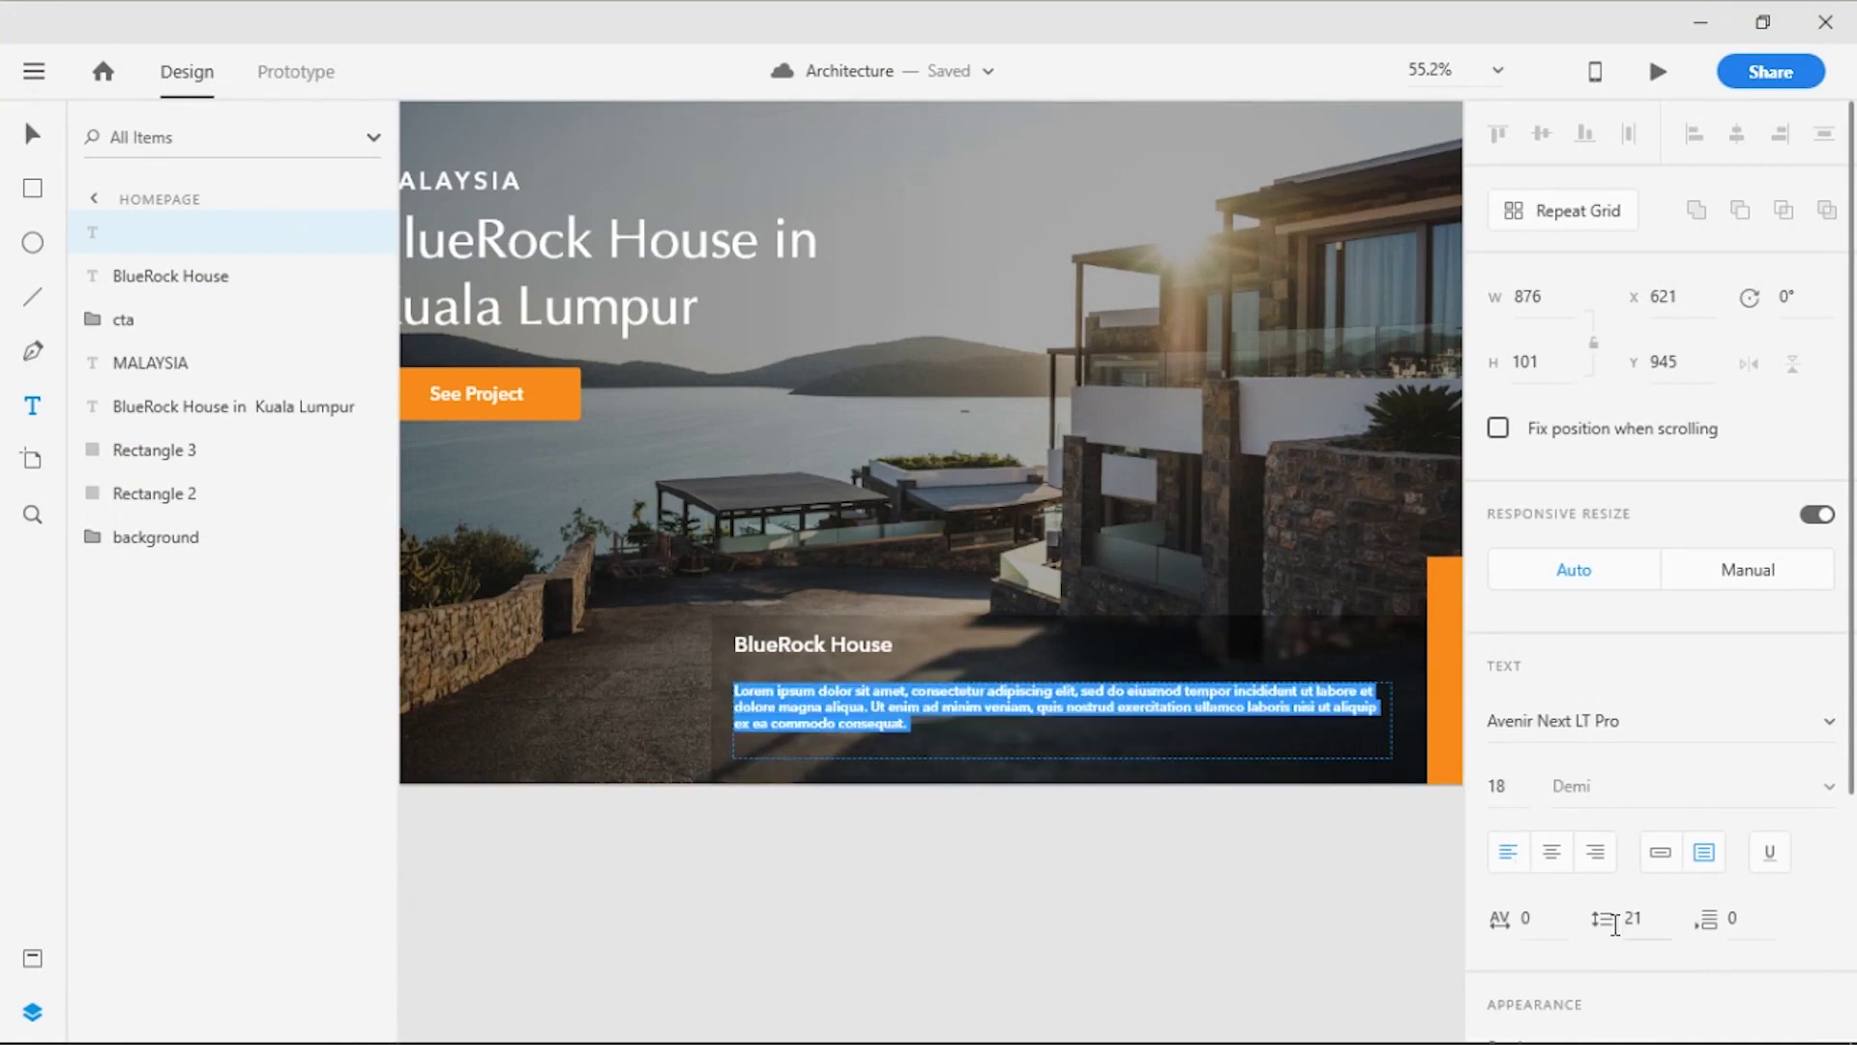
pyautogui.moveTo(1611, 917)
pyautogui.mouseDown()
pyautogui.moveTo(1611, 790)
pyautogui.moveTo(1600, 851)
pyautogui.mouseUp()
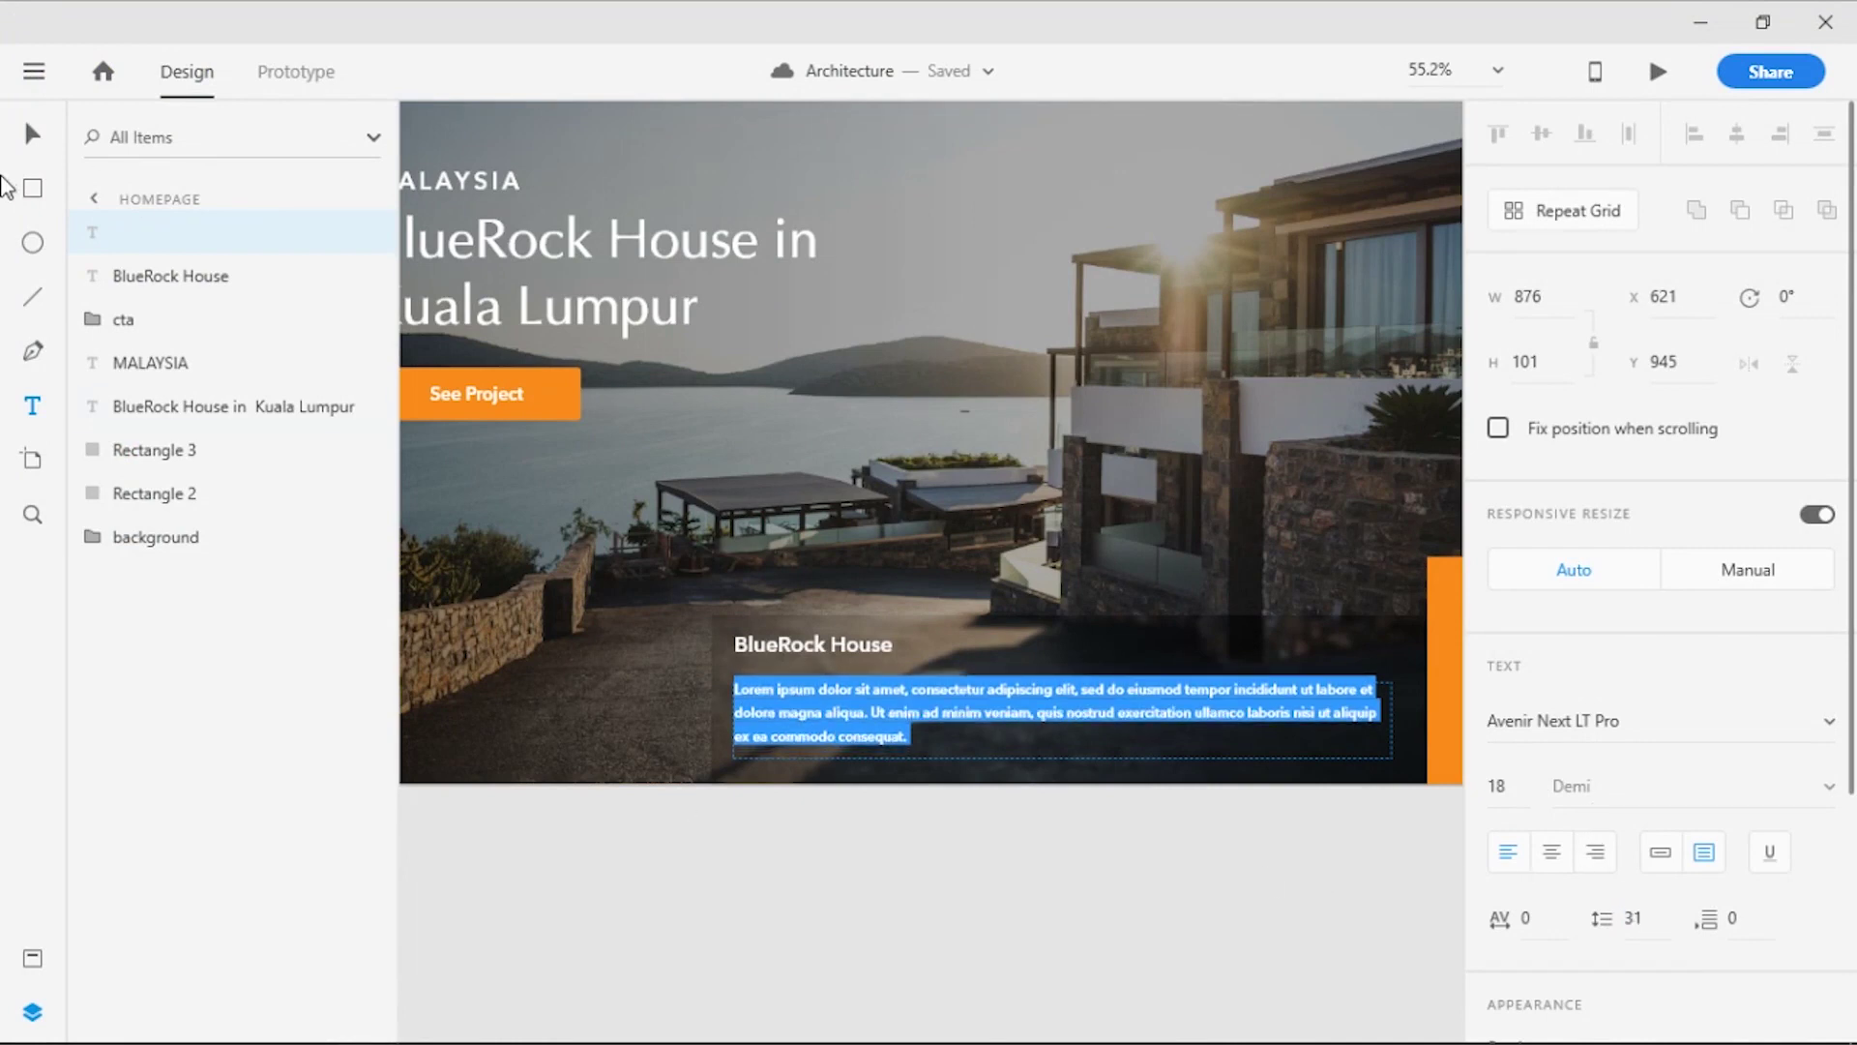
pyautogui.click(1055, 847)
# Select the paragraph object and check its fill colour
pyautogui.click(805, 710)
pyautogui.scroll(-2, 1695, 962)
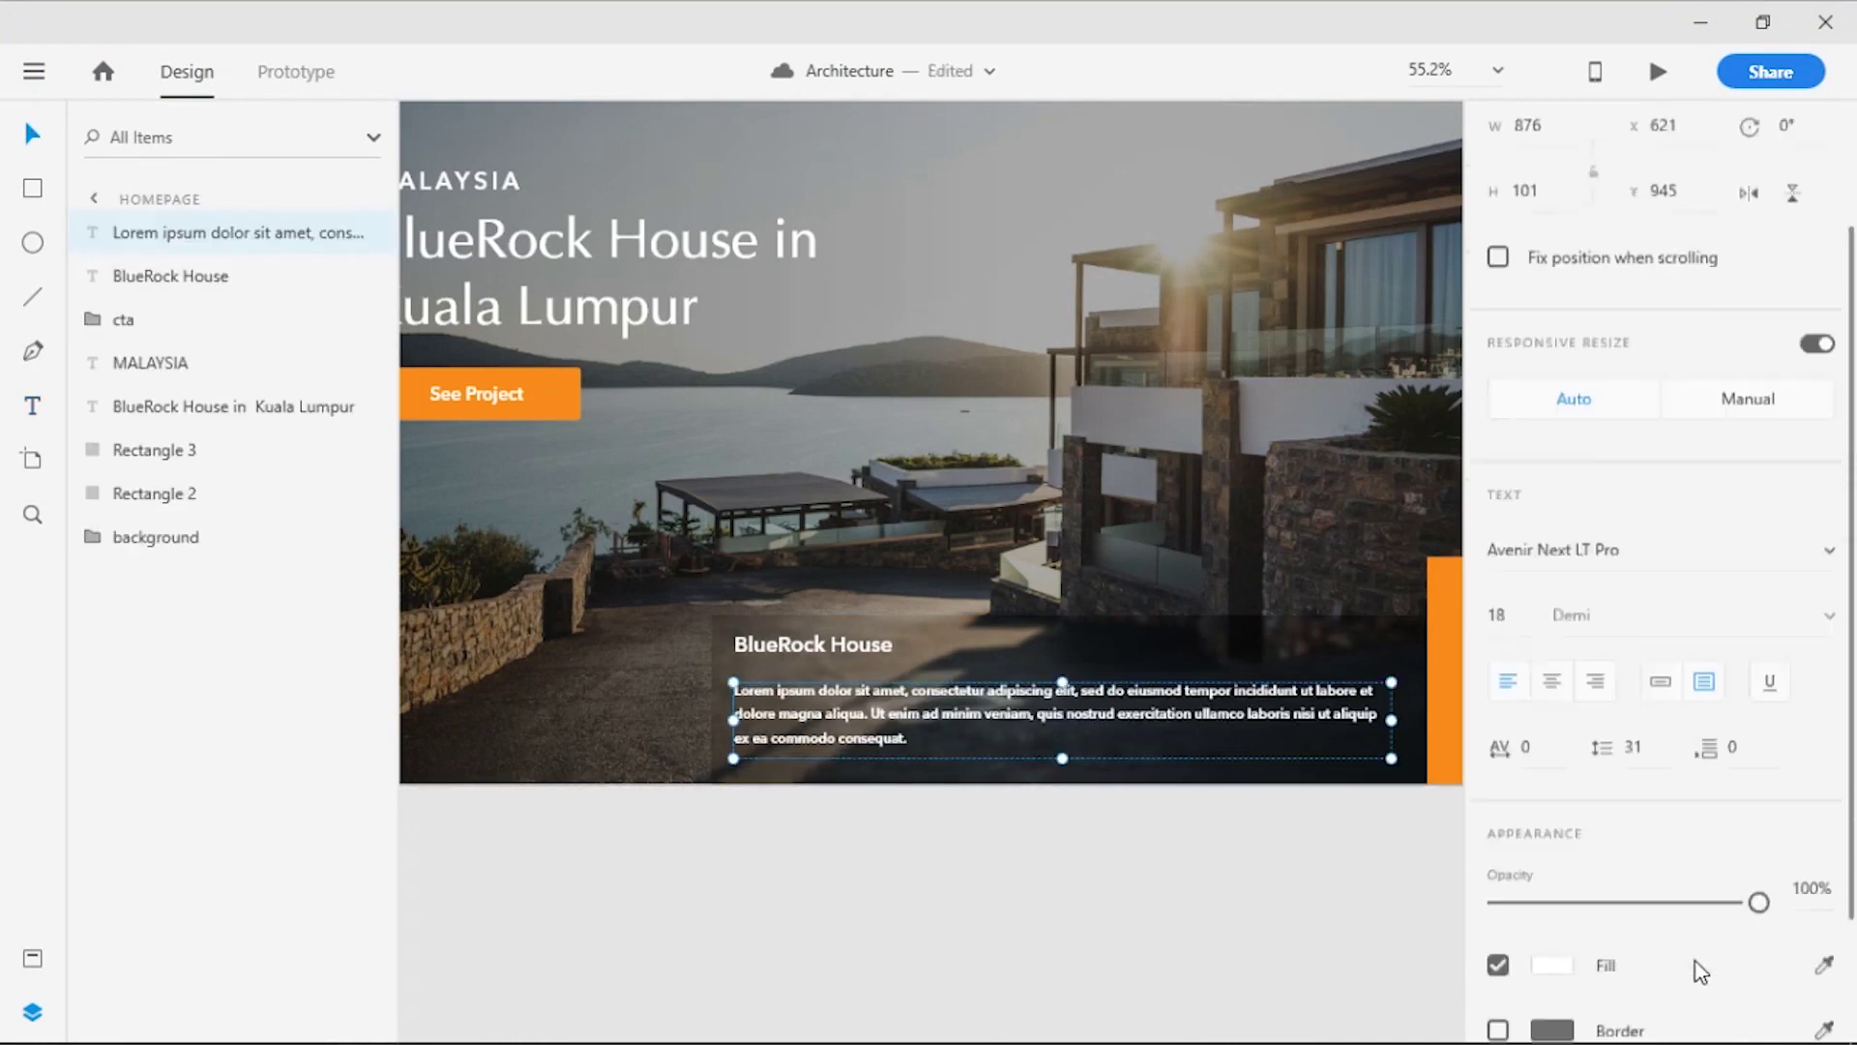
pyautogui.scroll(-3, 1696, 962)
pyautogui.click(1538, 795)
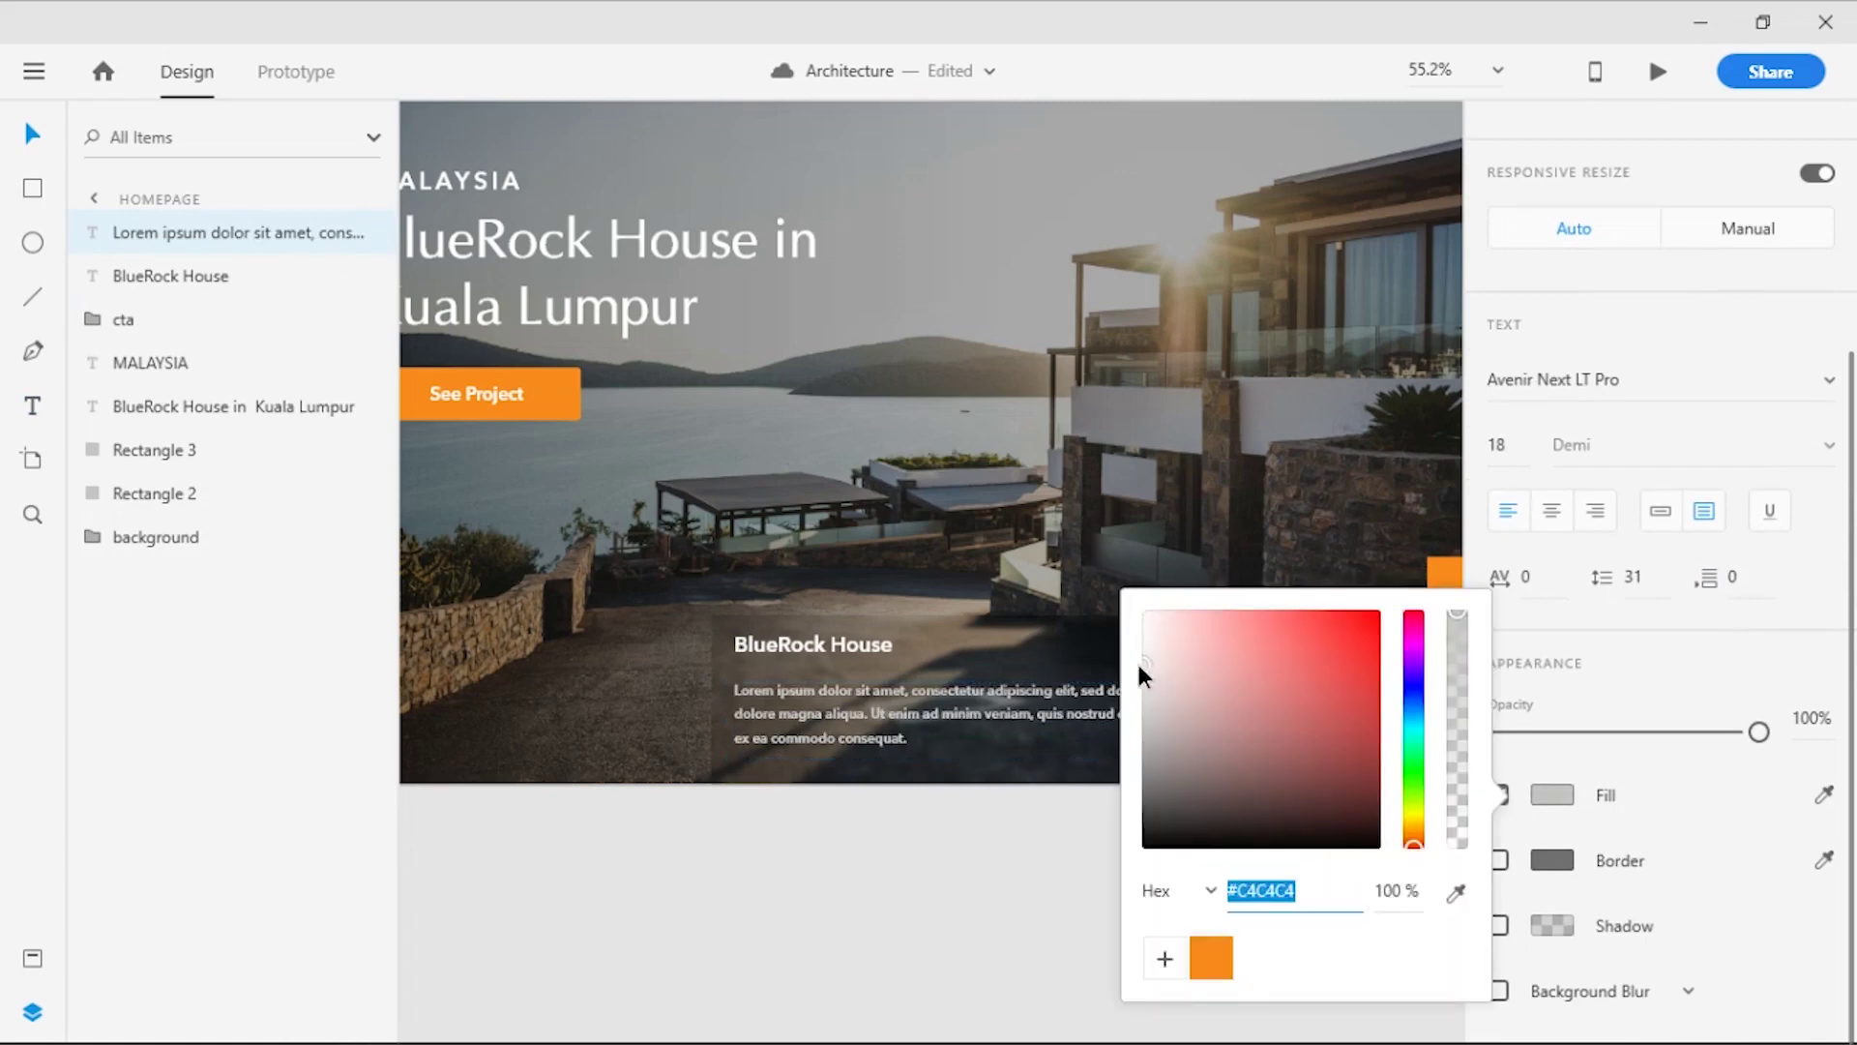
pyautogui.click(850, 937)
pyautogui.keyDown('ctrl'); pyautogui.scroll(-3, 918, 844); pyautogui.keyUp('ctrl')
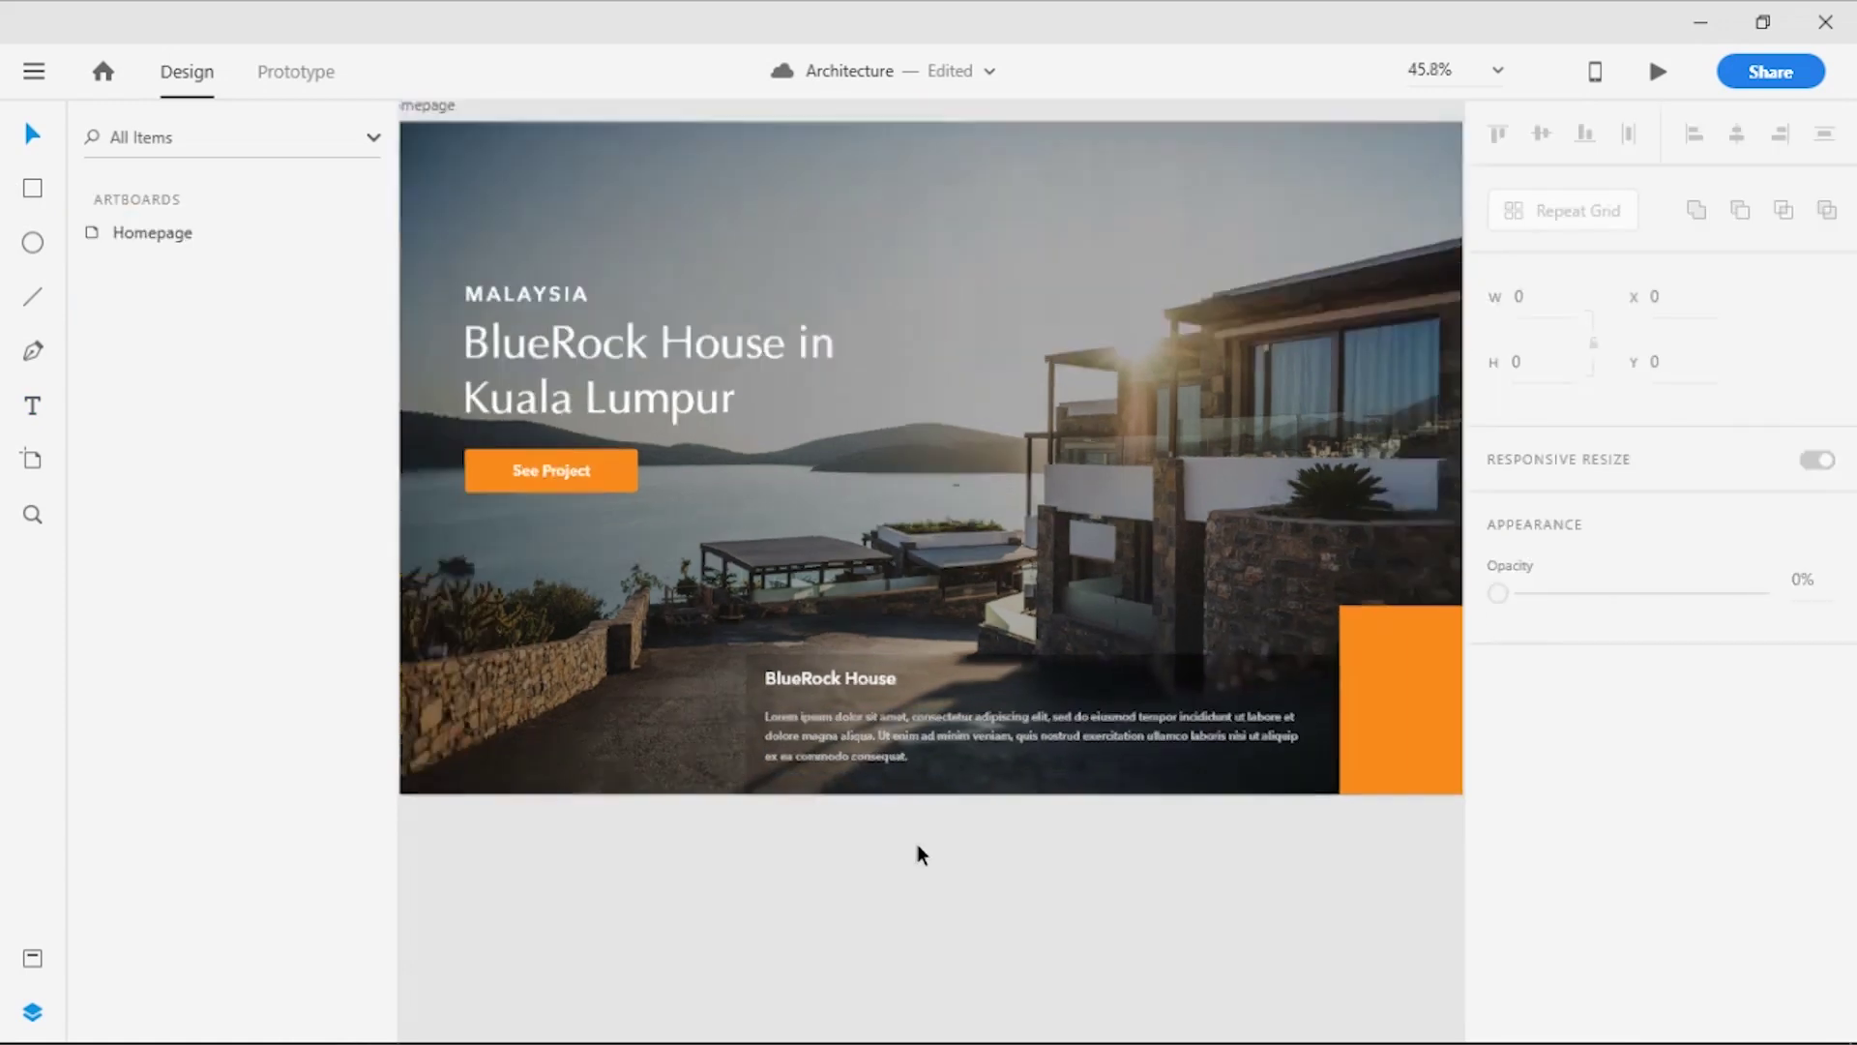
pyautogui.hscroll(3, 1137, 849)
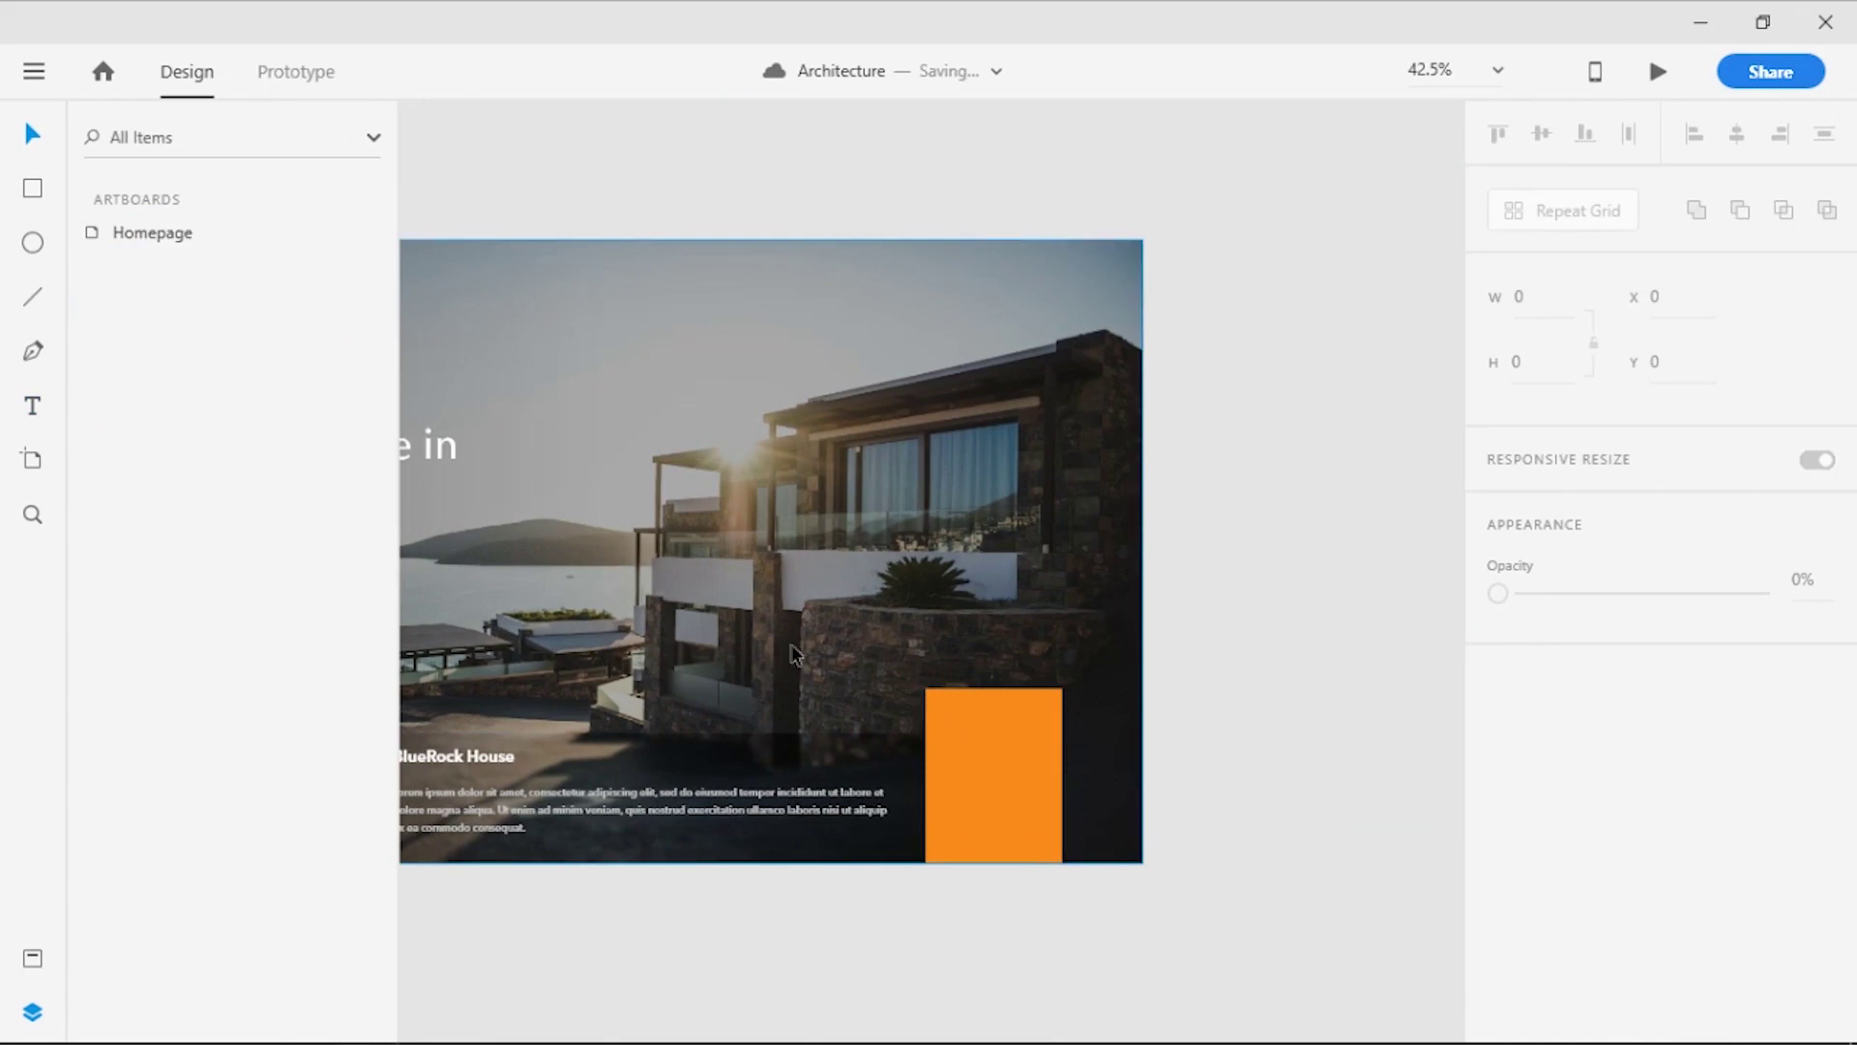
pyautogui.keyDown('ctrl'); pyautogui.scroll(-2, 945, 683); pyautogui.keyUp('ctrl')
pyautogui.hscroll(-1, 996, 493)
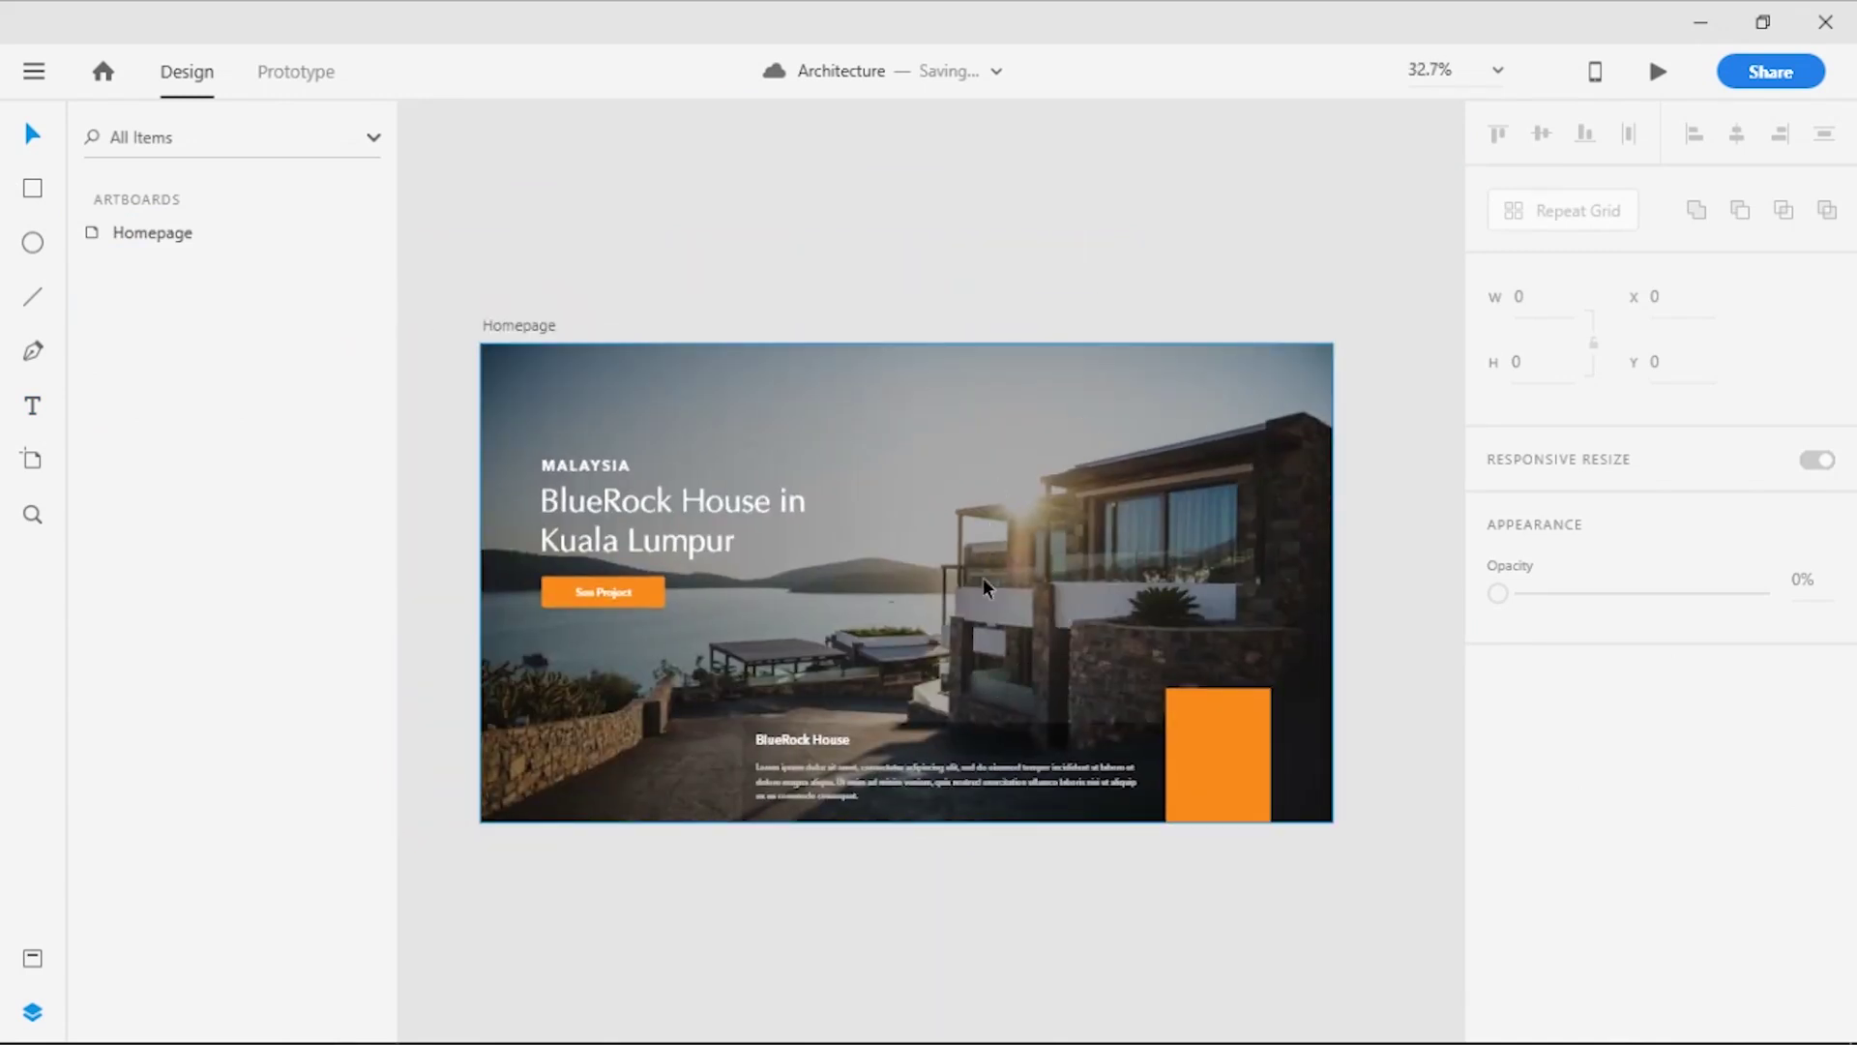
pyautogui.keyDown('ctrl'); pyautogui.scroll(2, 1302, 833); pyautogui.keyUp('ctrl')
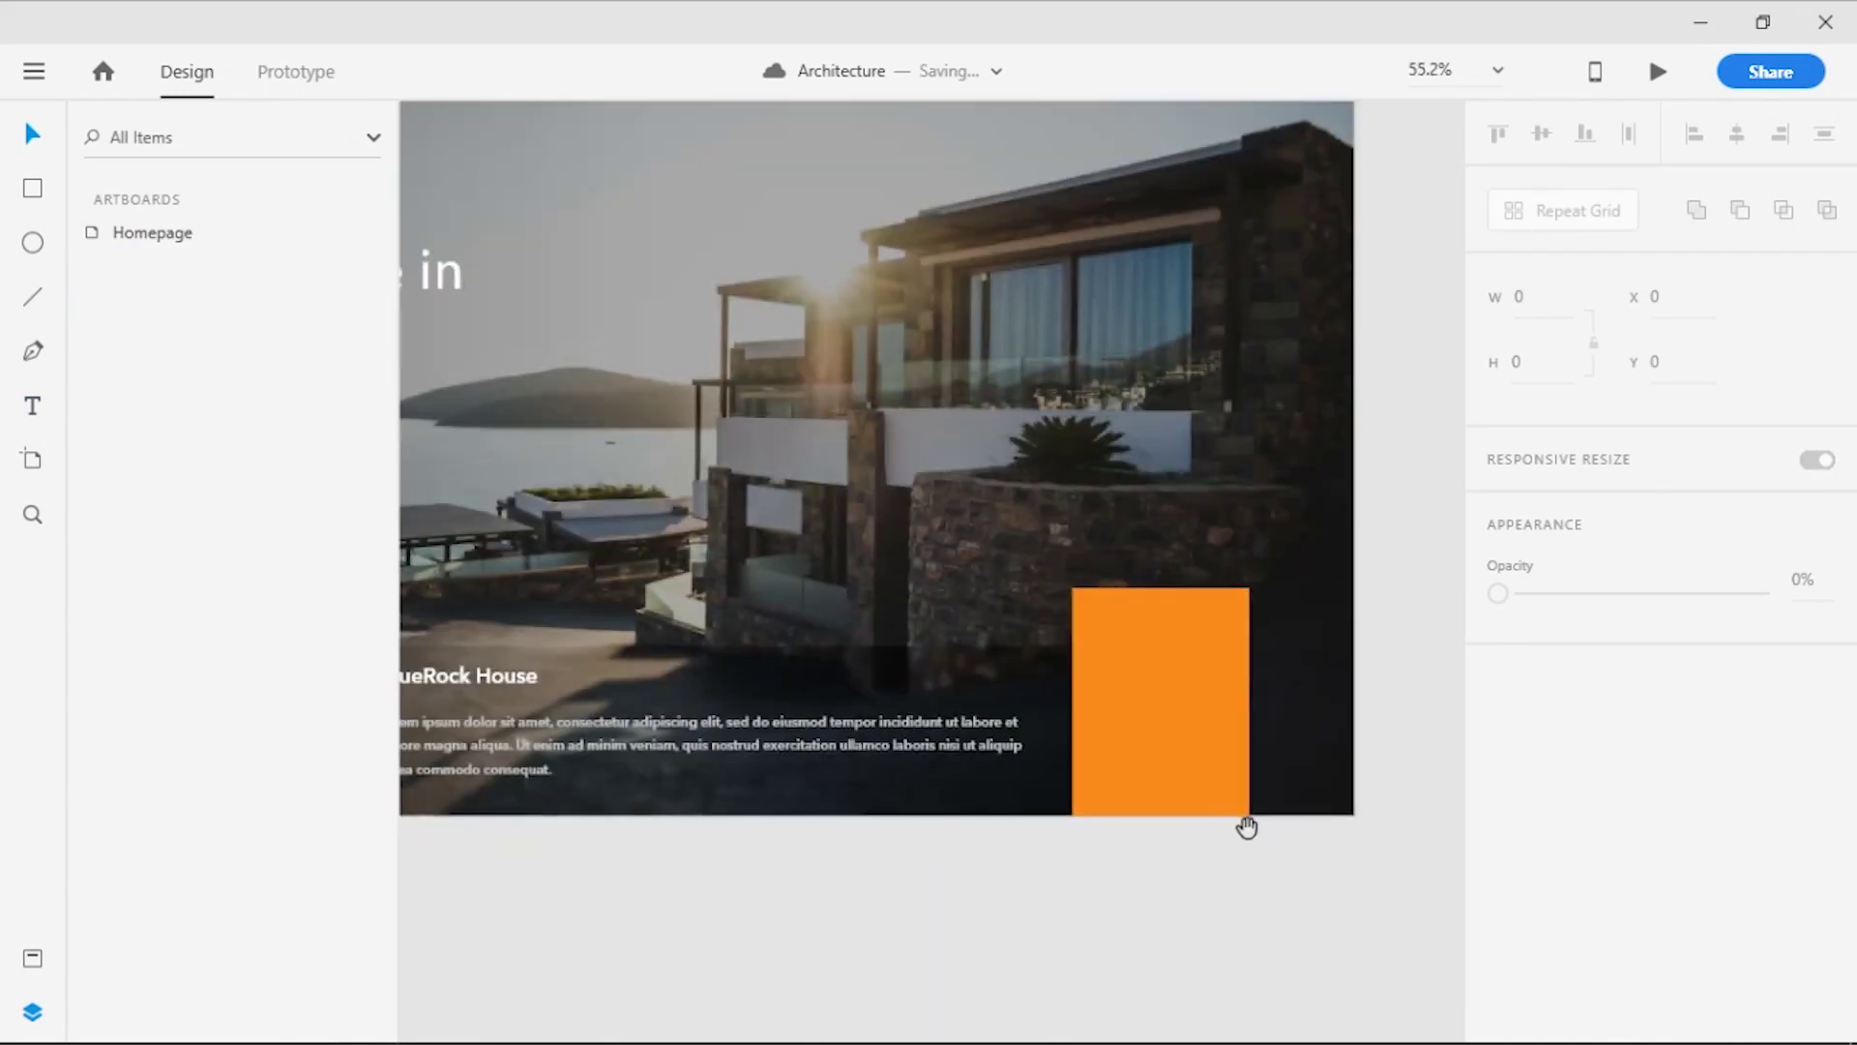
pyautogui.hscroll(2, 1248, 826)
pyautogui.keyDown('ctrl'); pyautogui.scroll(1, 1093, 827); pyautogui.keyUp('ctrl')
# Add a white '01' text layer on the orange rectangle at size 48
pyautogui.press('t')
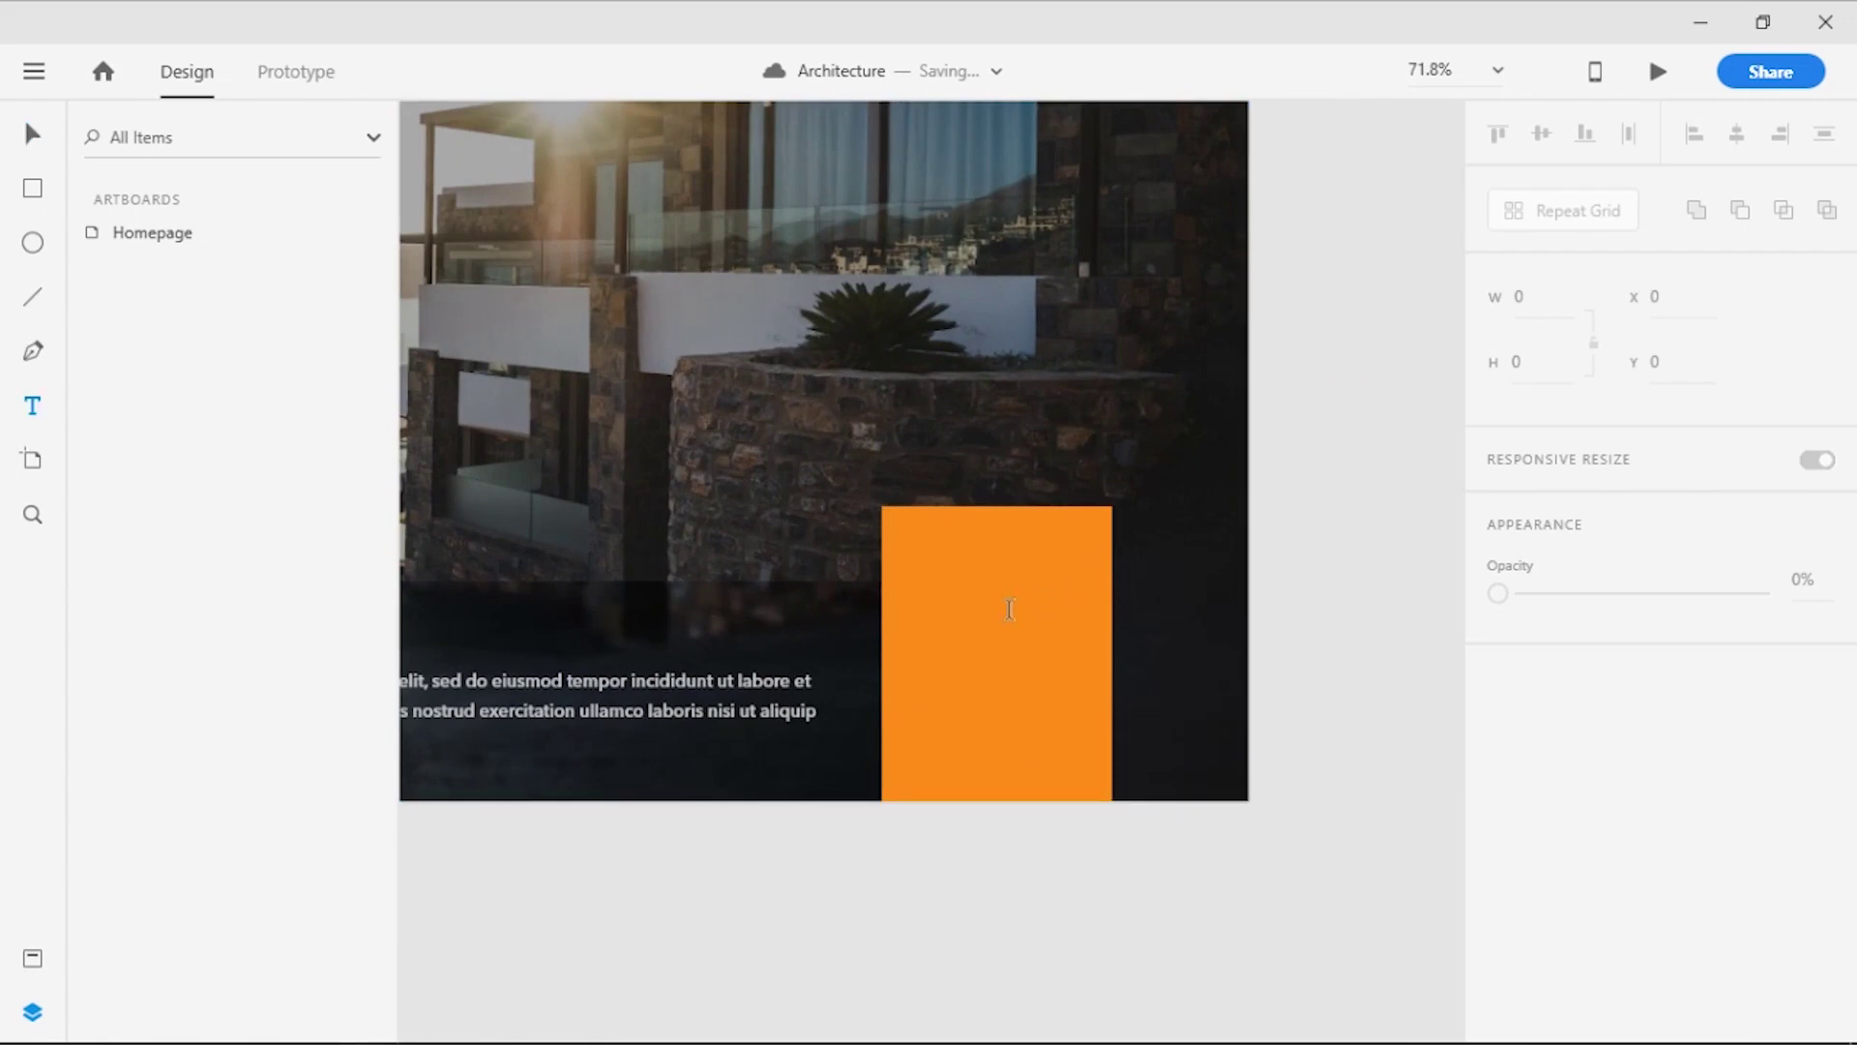
pyautogui.click(925, 593)
pyautogui.write('01')
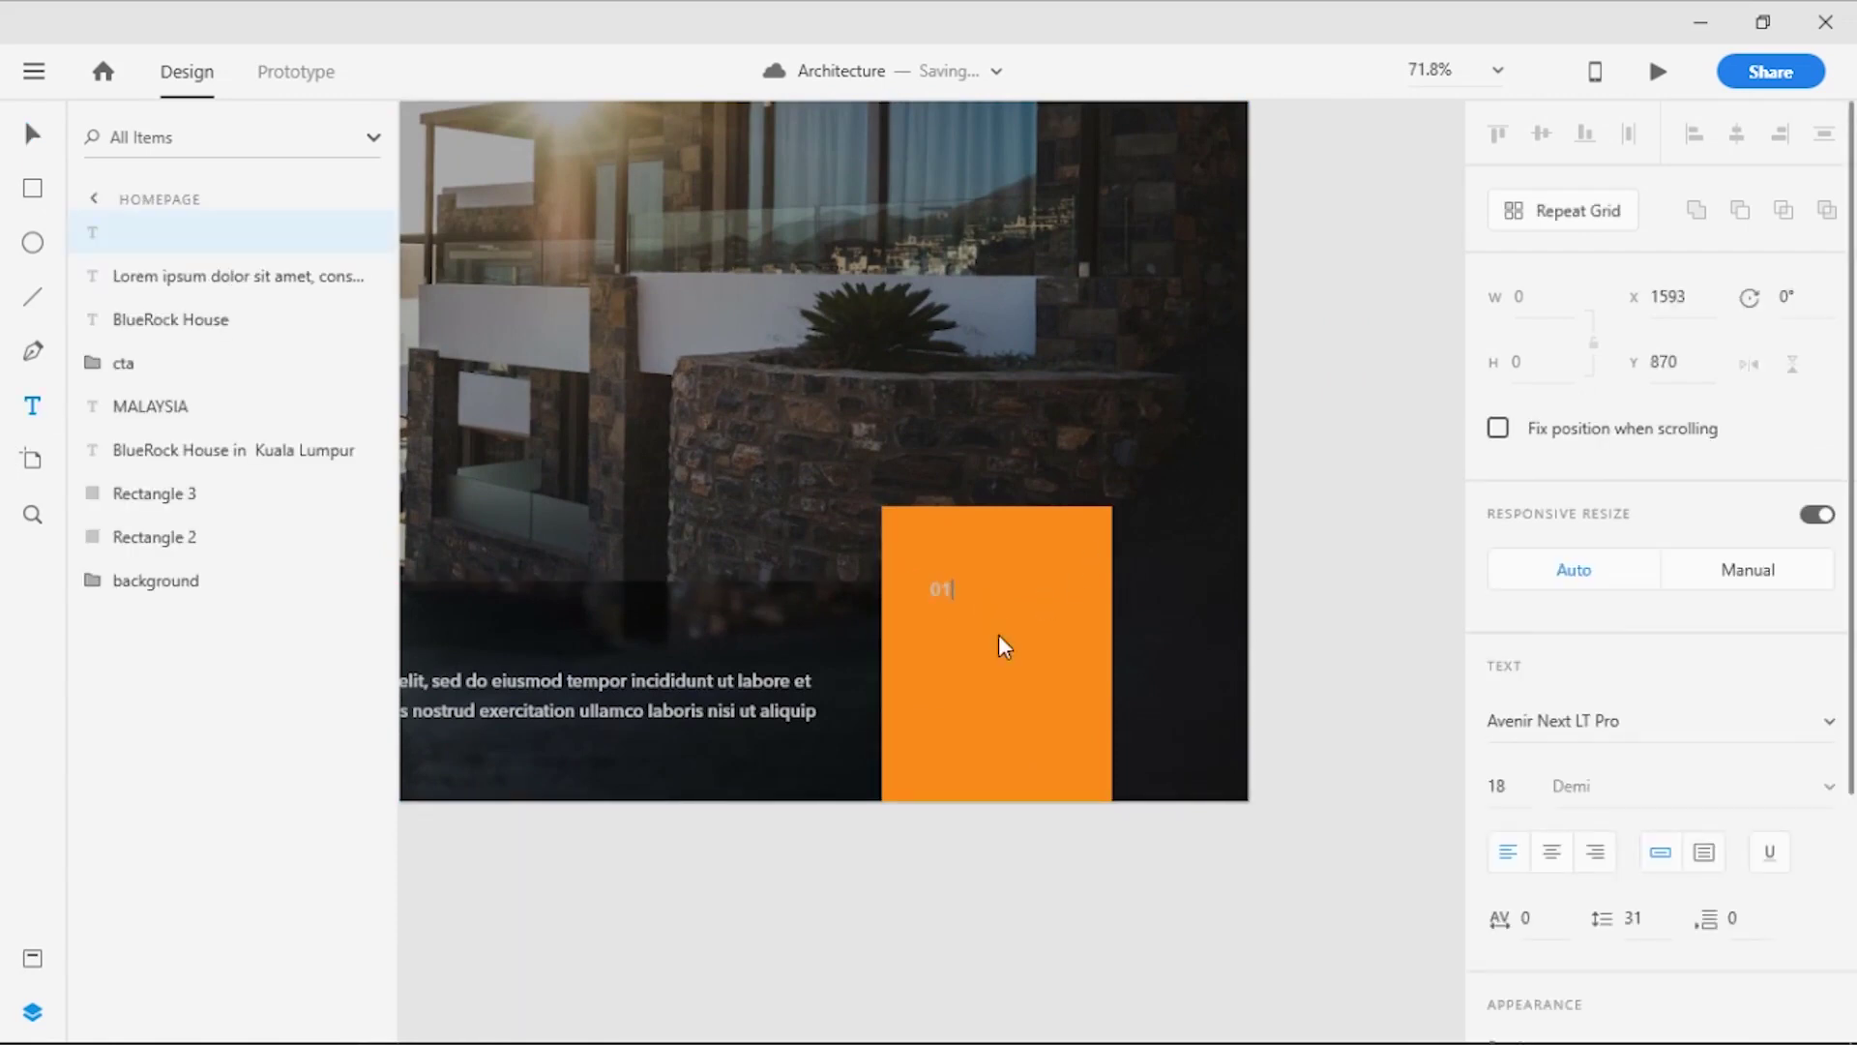
pyautogui.click(32, 134)
pyautogui.click(1495, 784)
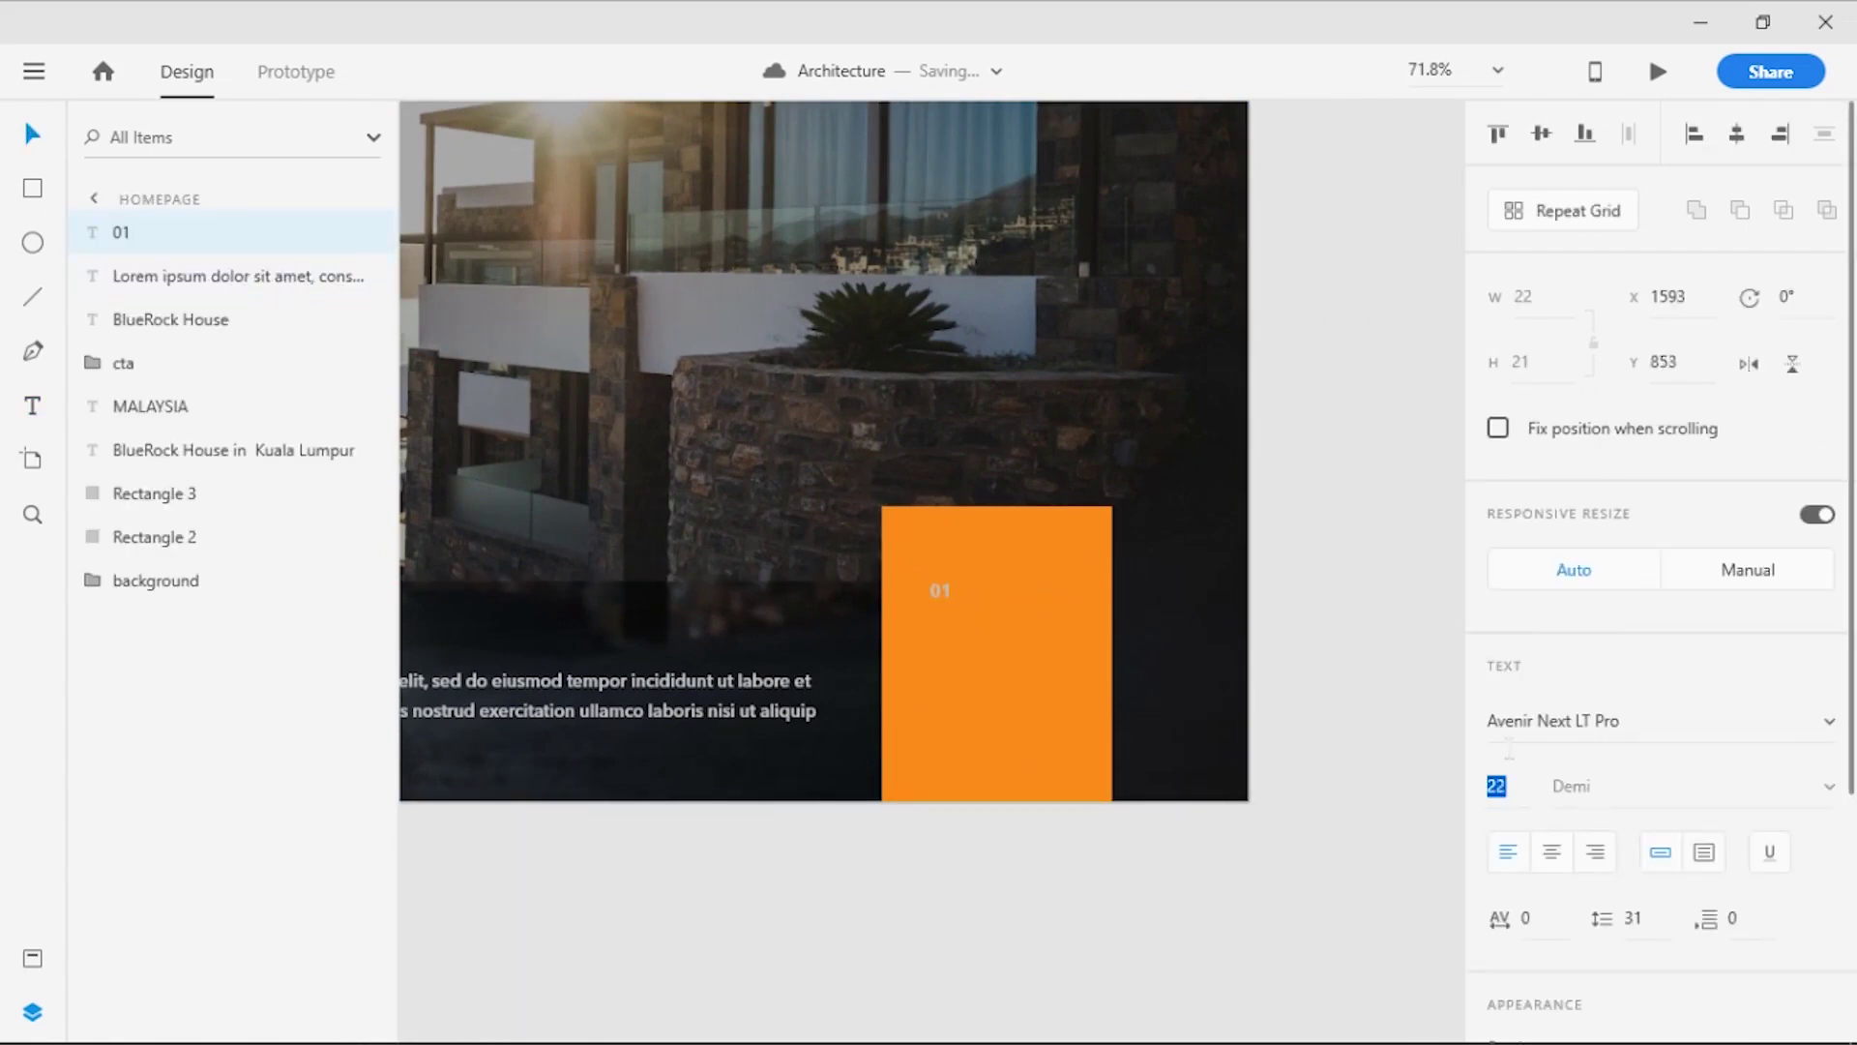
pyautogui.write('48')
pyautogui.press('Return')
pyautogui.press('Up')
pyautogui.press('Up')
pyautogui.scroll(-3, 1566, 872)
pyautogui.click(1550, 946)
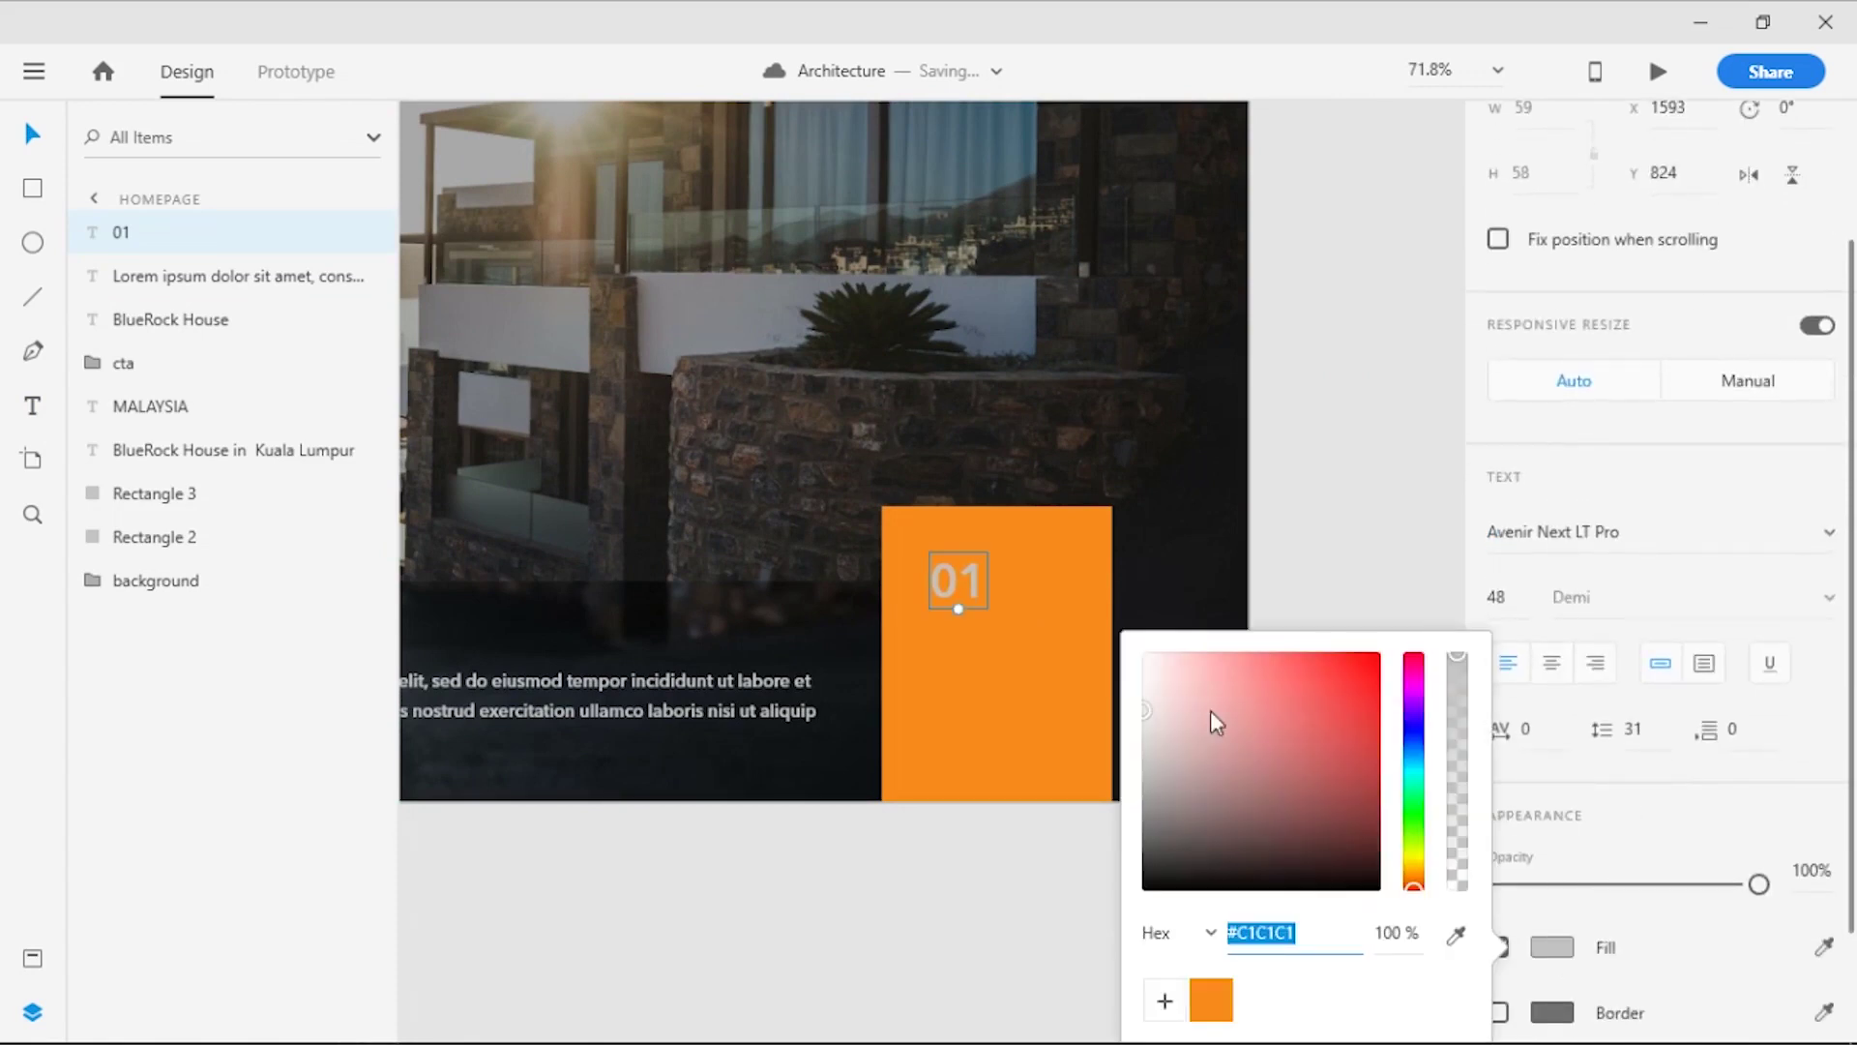
pyautogui.click(800, 914)
# Add '/' and '04' text layers after 01, with 04 set to 28 pt
pyautogui.press('t')
pyautogui.click(987, 580)
pyautogui.write('/')
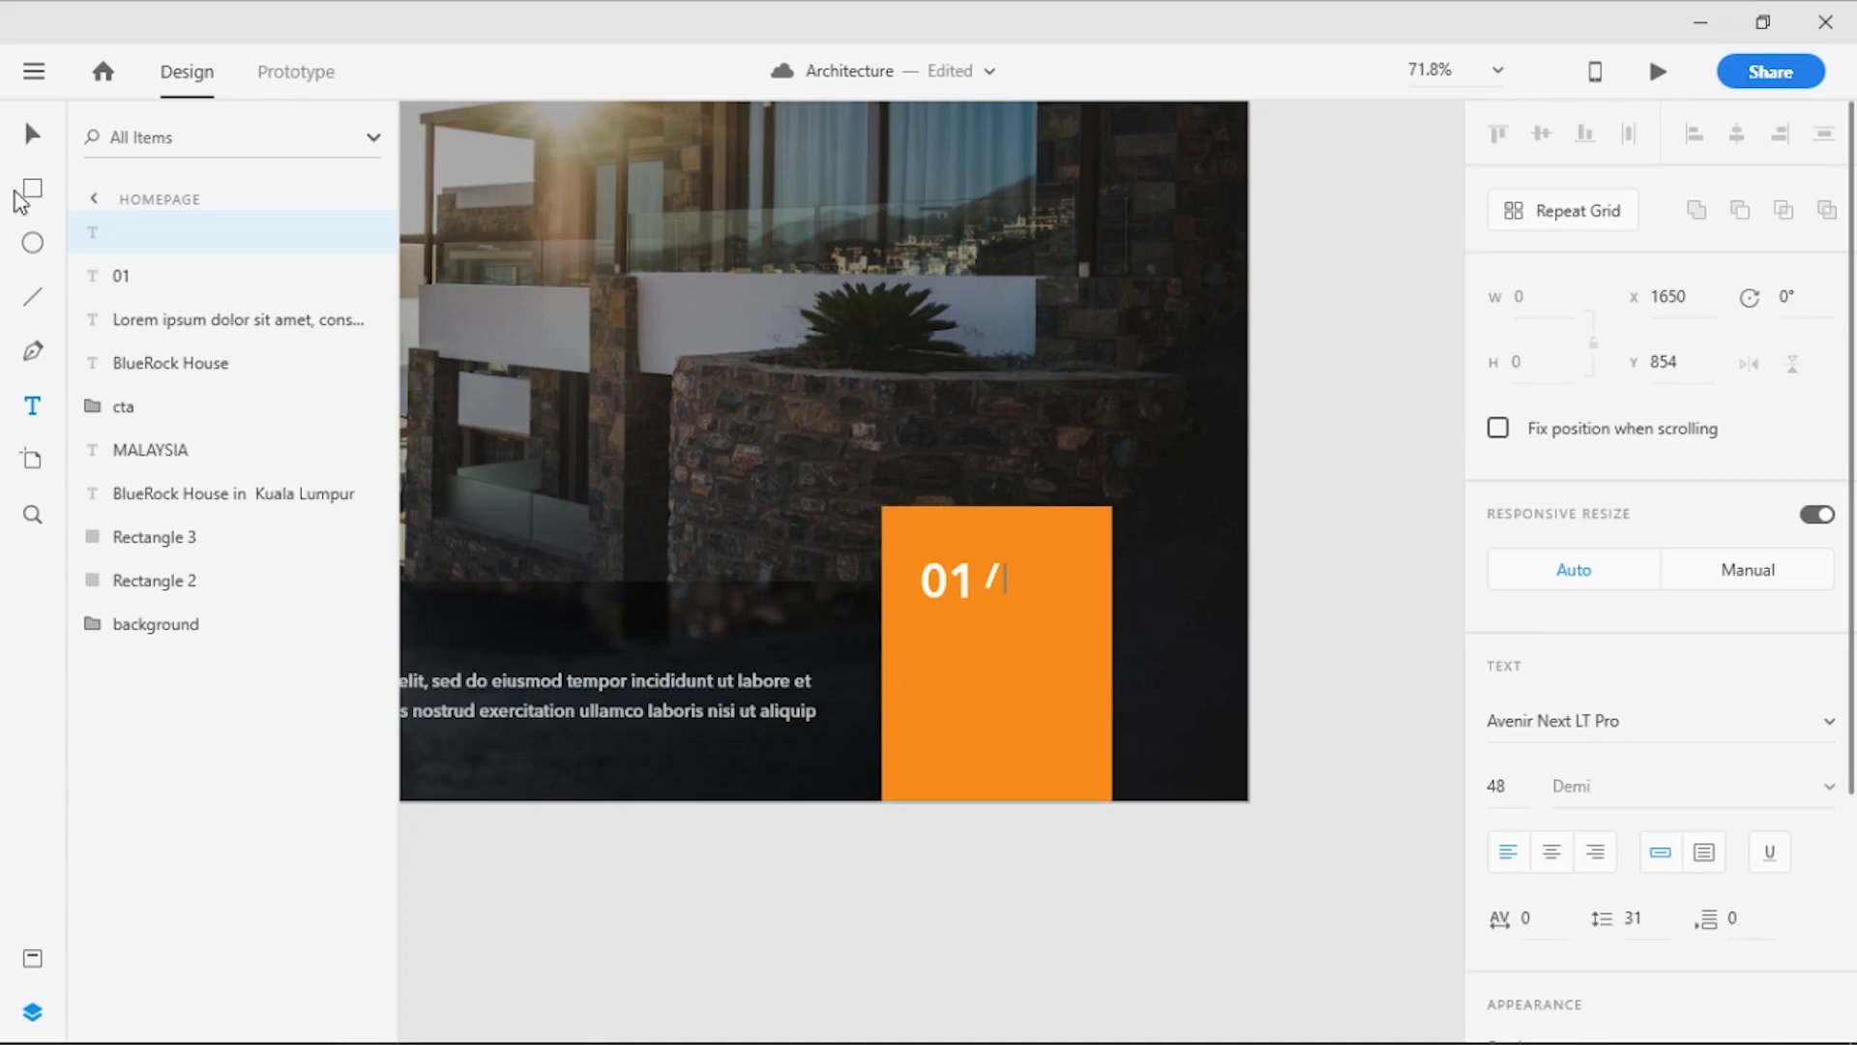
pyautogui.click(1016, 580)
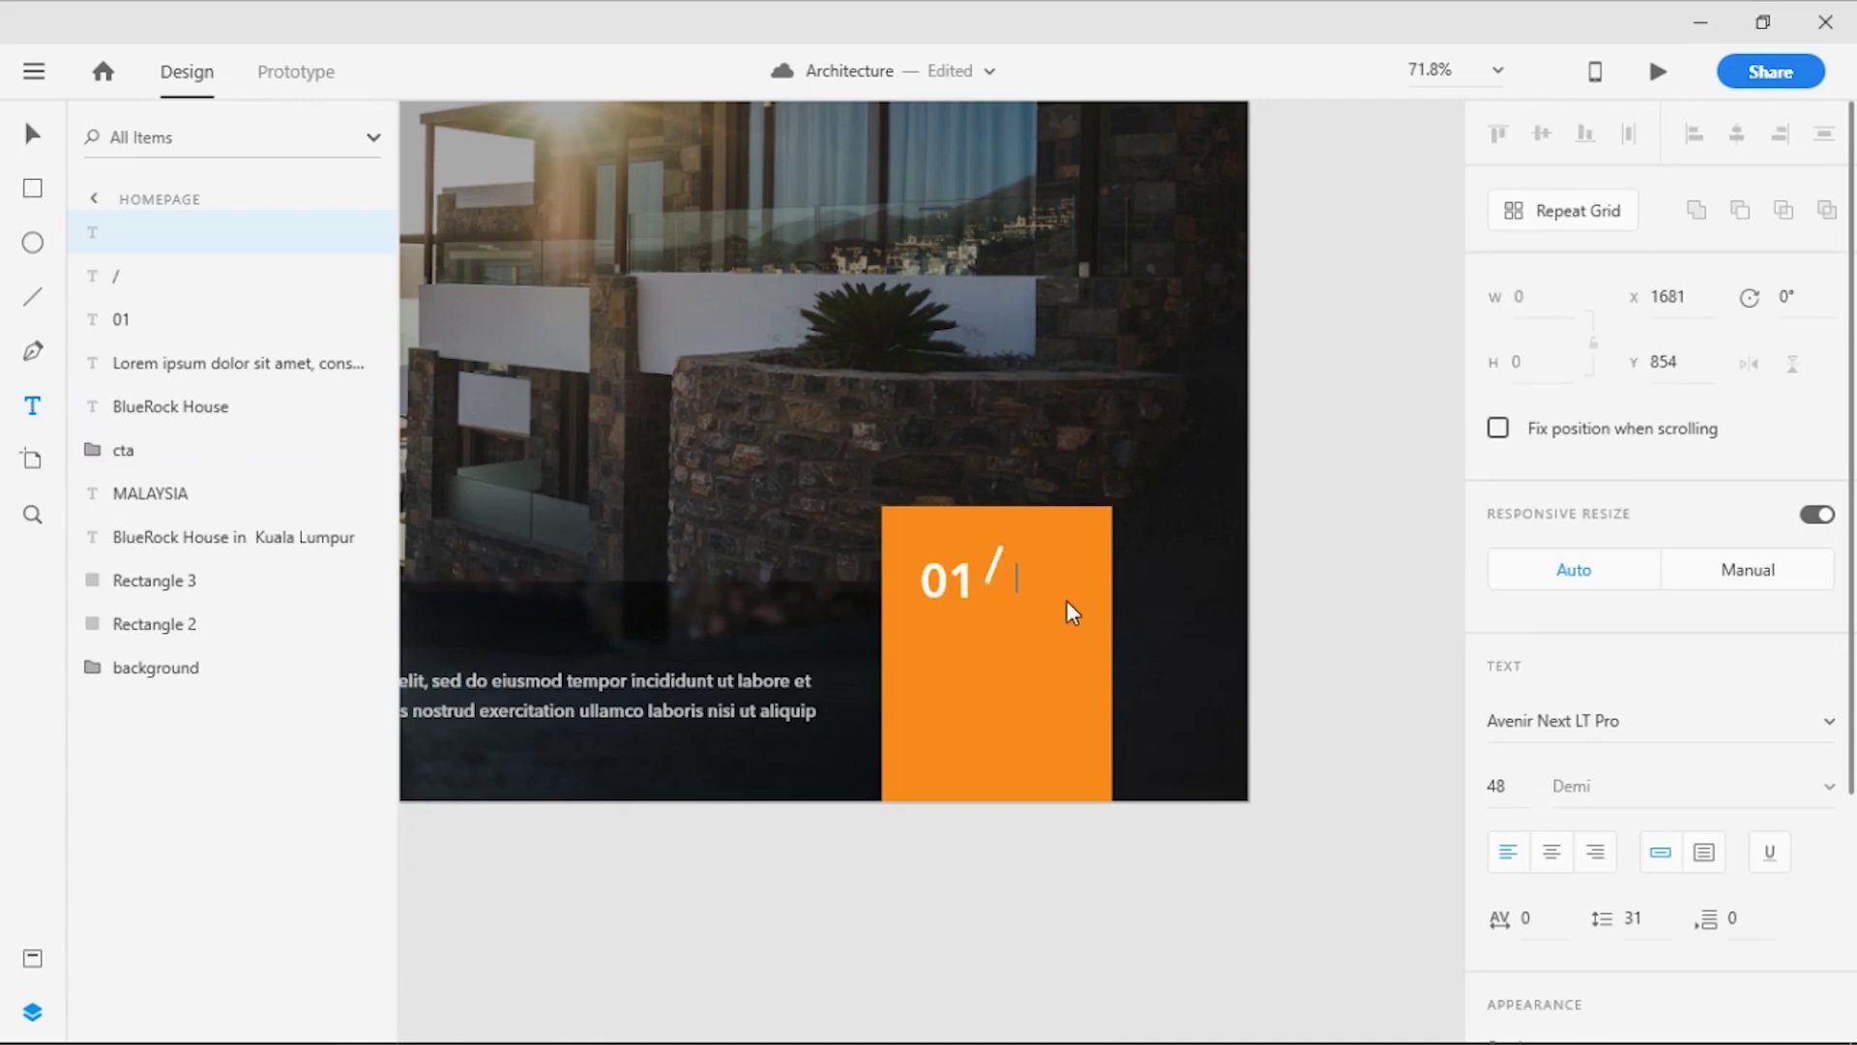
pyautogui.write('04')
pyautogui.moveTo(1071, 575); pyautogui.dragTo(1018, 579)
pyautogui.moveTo(1509, 785); pyautogui.dragTo(1506, 943)
pyautogui.press('Return')
pyautogui.press('Escape')
# Set the slash's font size to 37
pyautogui.click(33, 135)
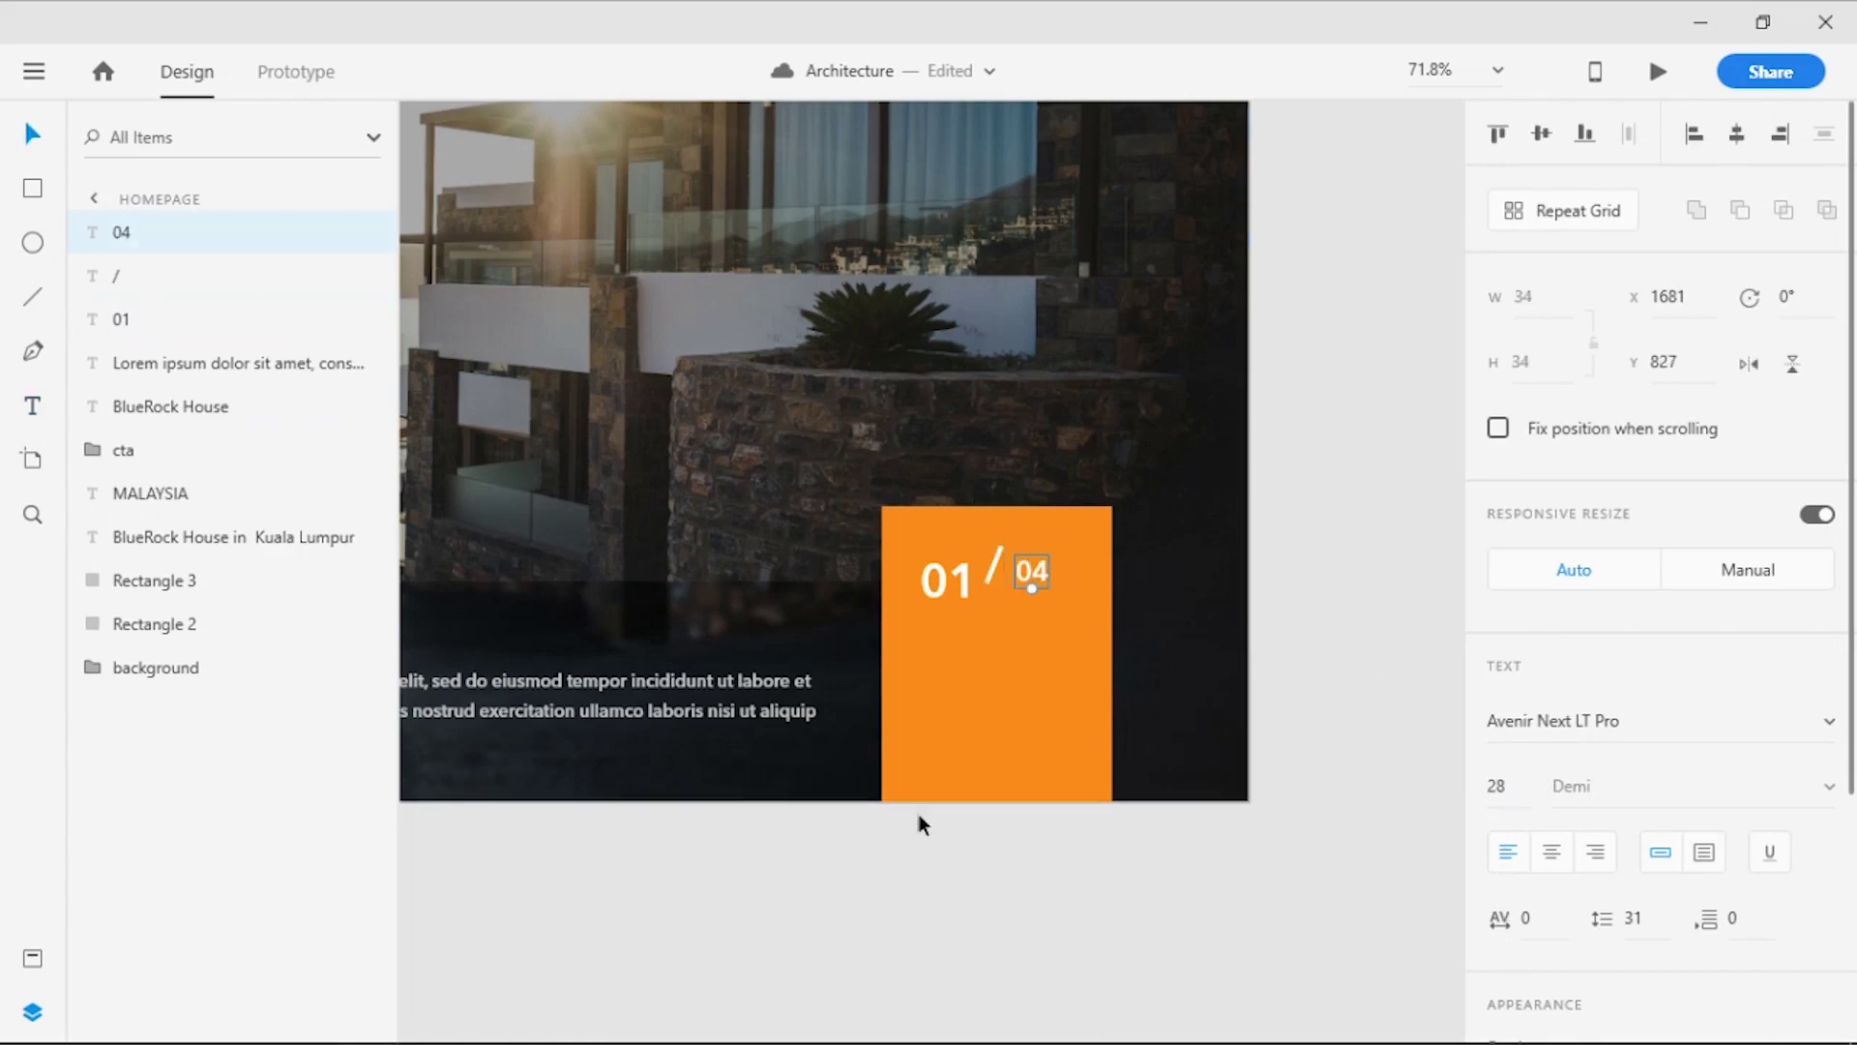
pyautogui.click(995, 568)
pyautogui.moveTo(1520, 791); pyautogui.dragTo(1509, 871)
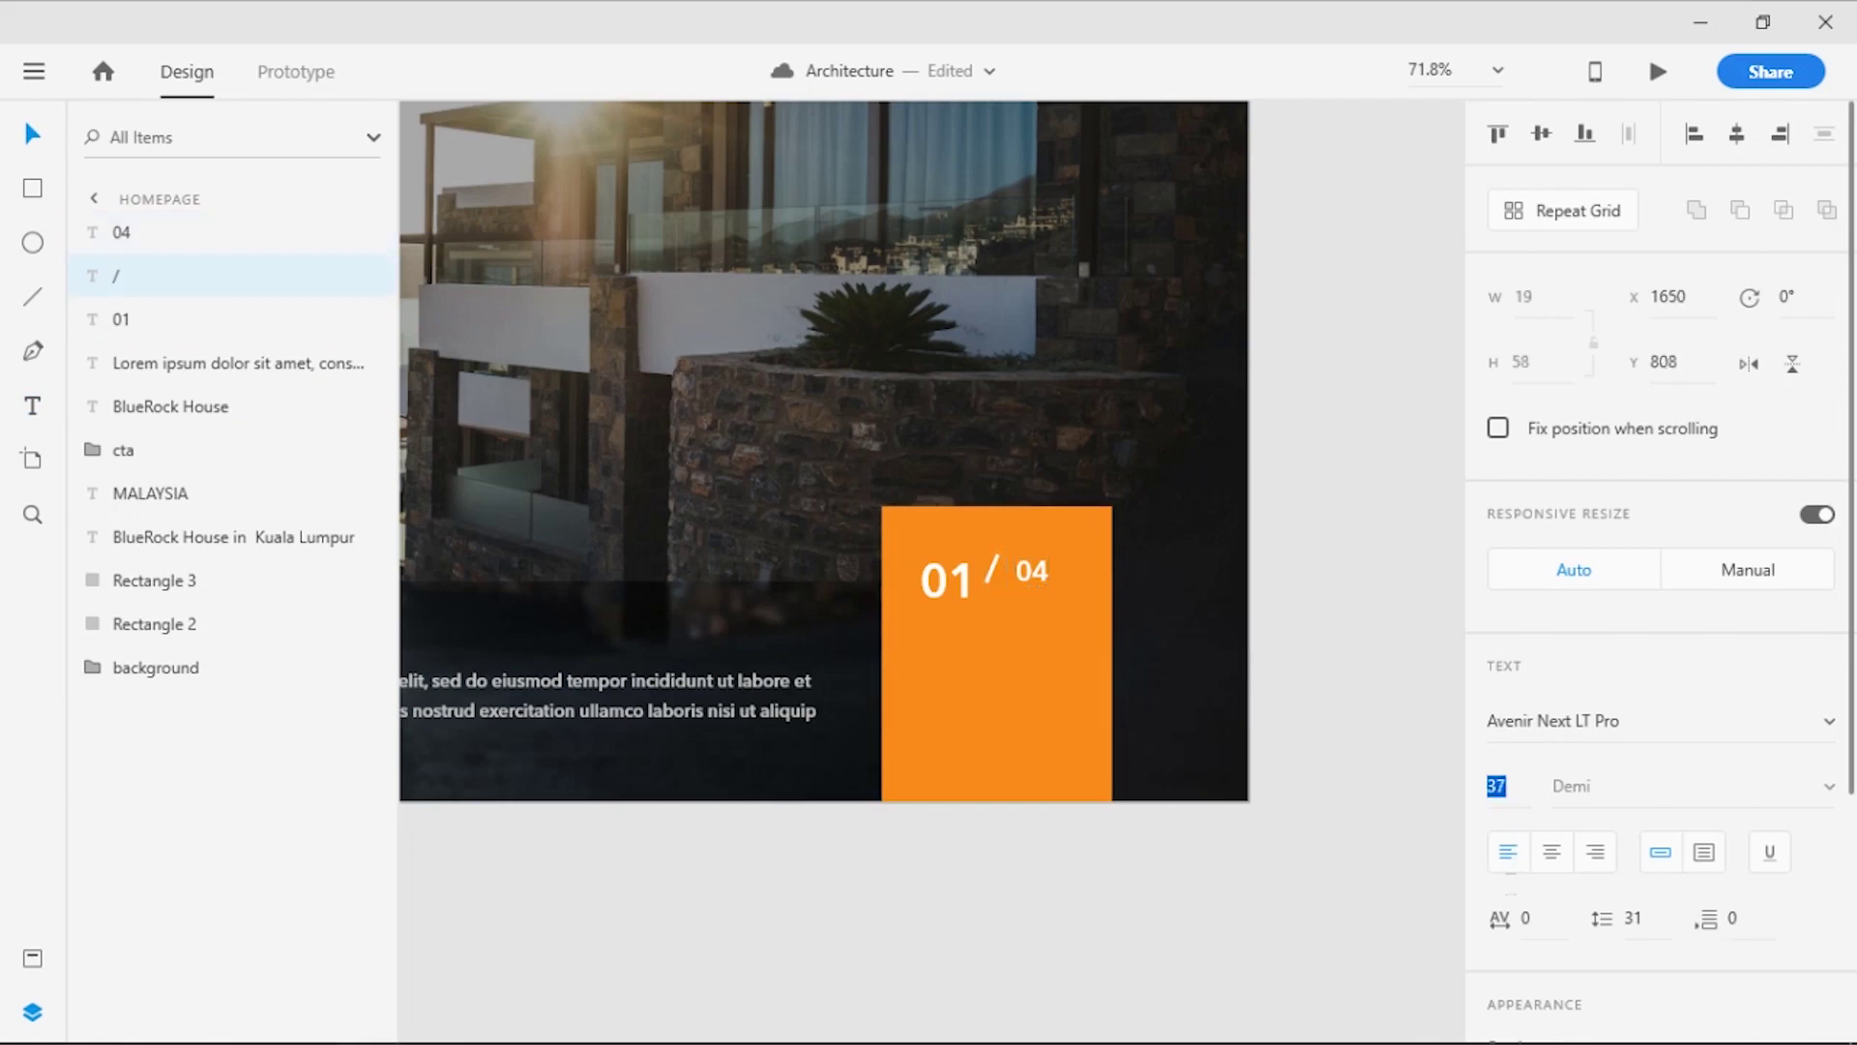
# Align 01, / and 04 along their middles
pyautogui.click(1264, 930)
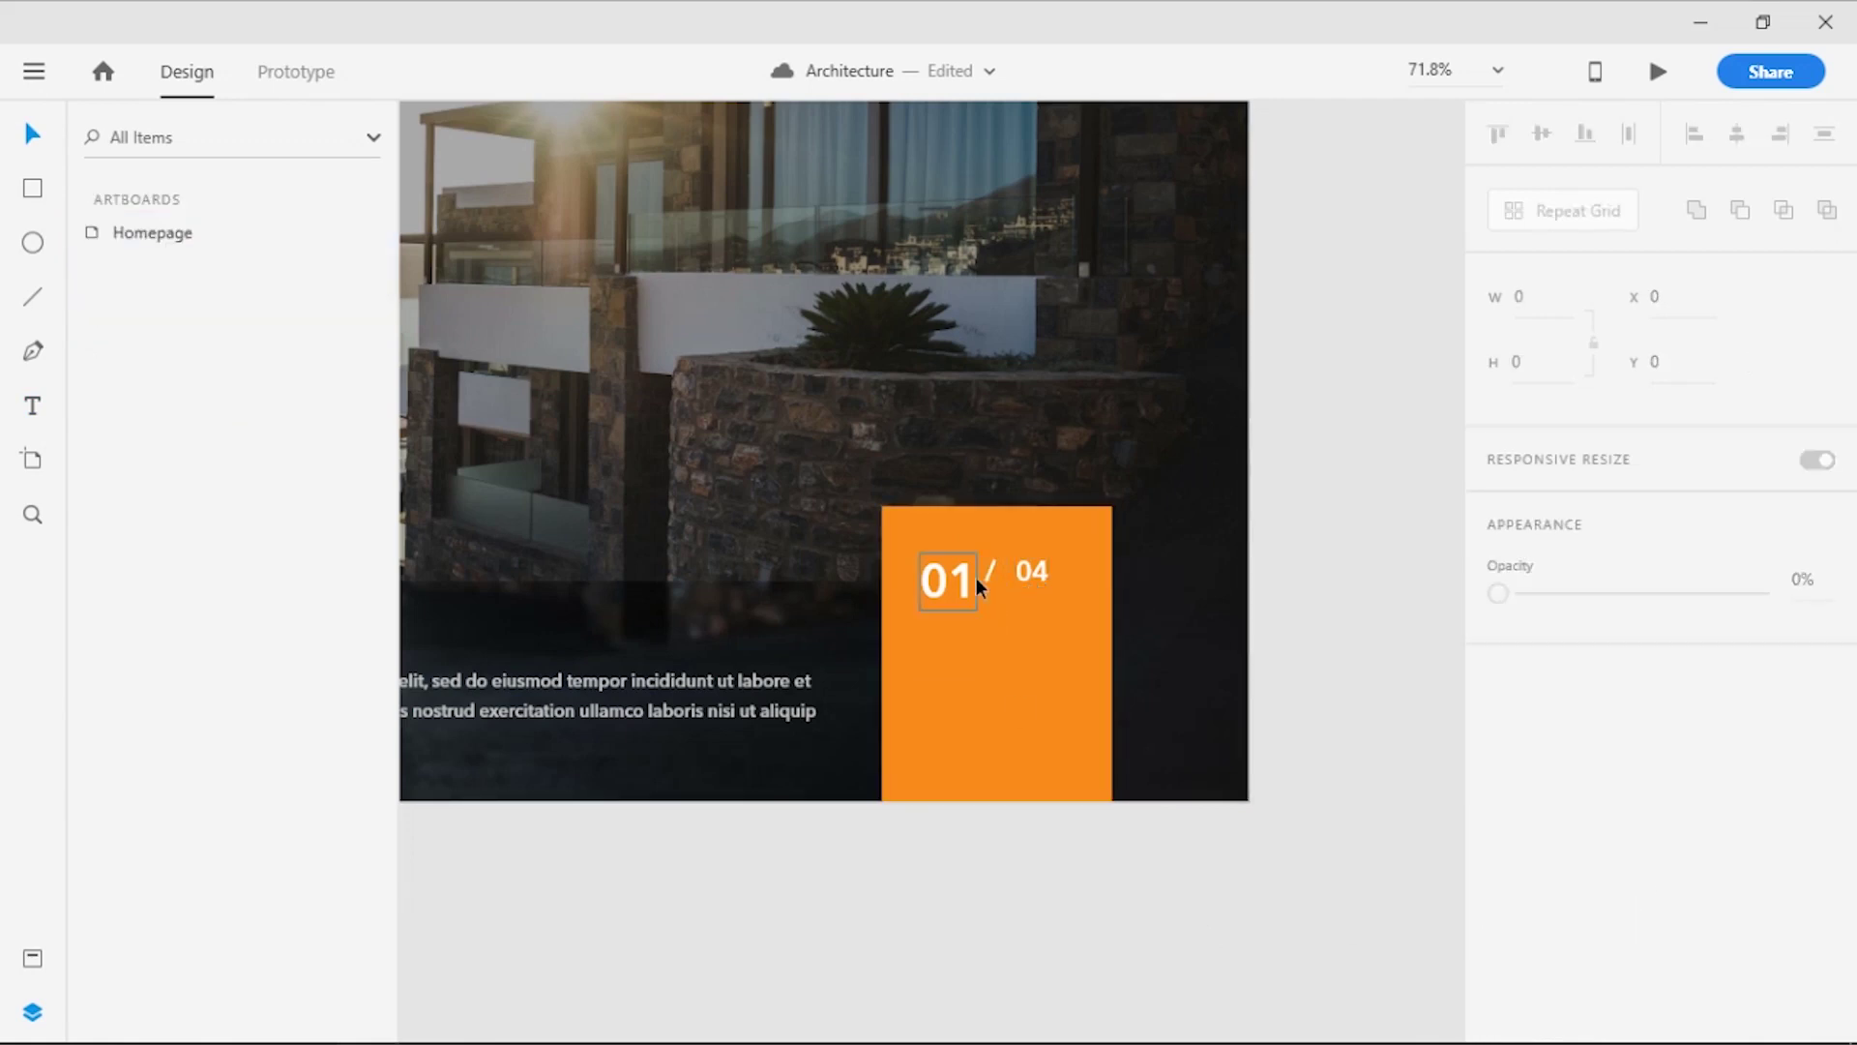
pyautogui.click(992, 572)
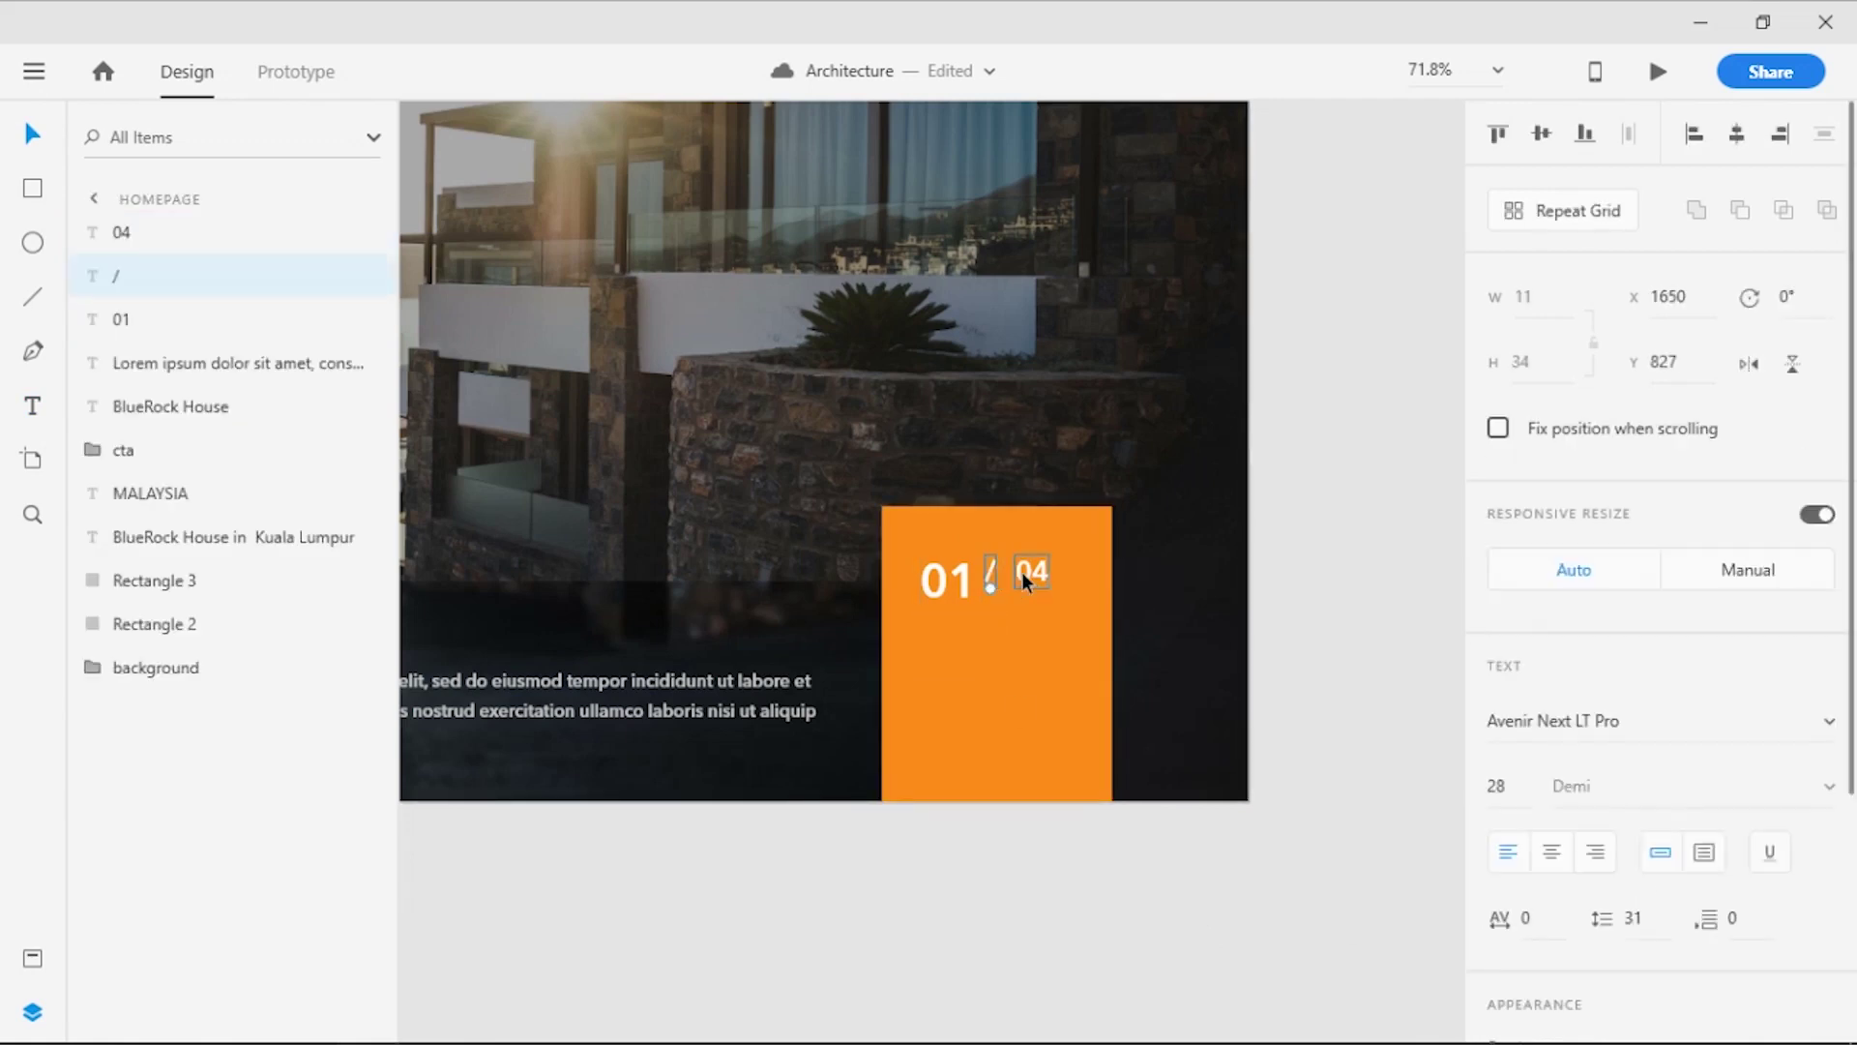
pyautogui.click(1541, 134)
pyautogui.click(1055, 807)
pyautogui.scroll(5, 1054, 808)
# Distribute 01, / and 04 evenly in a horizontal row
pyautogui.click(958, 331)
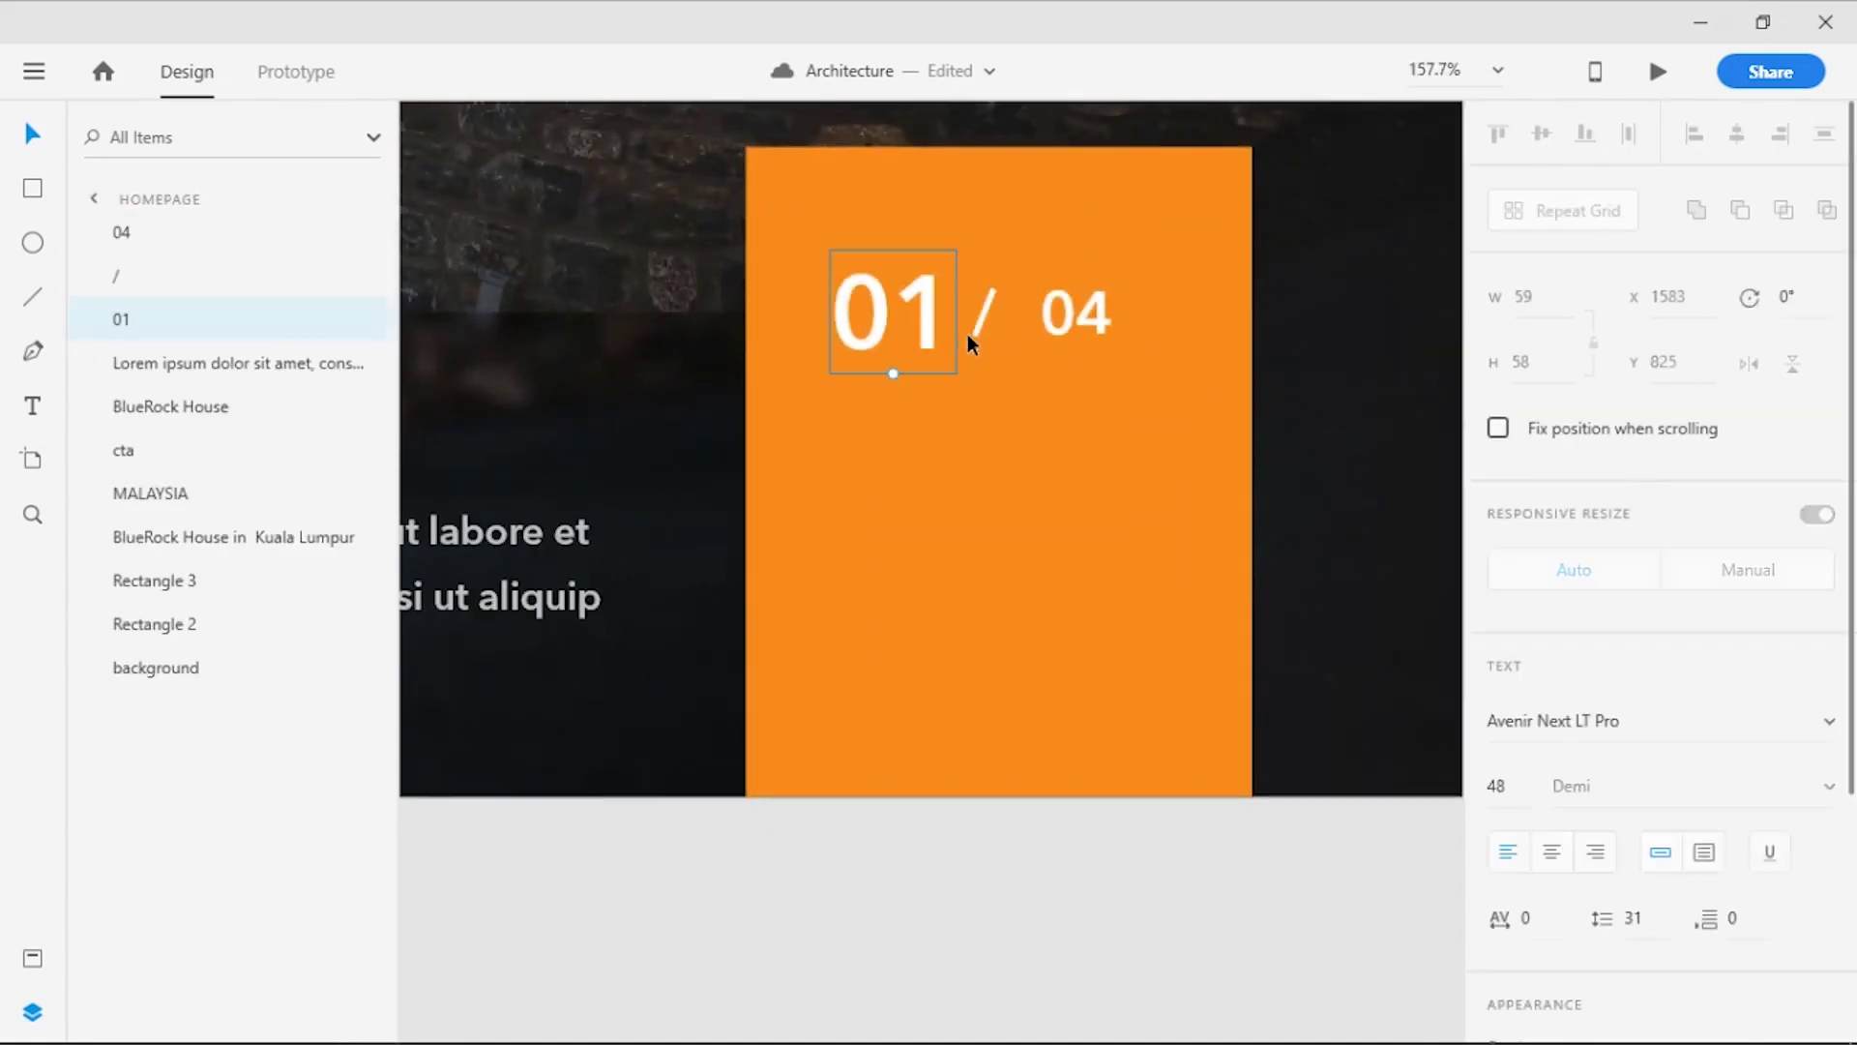
pyautogui.keyDown('shift'); pyautogui.click(1064, 317); pyautogui.keyUp('shift')
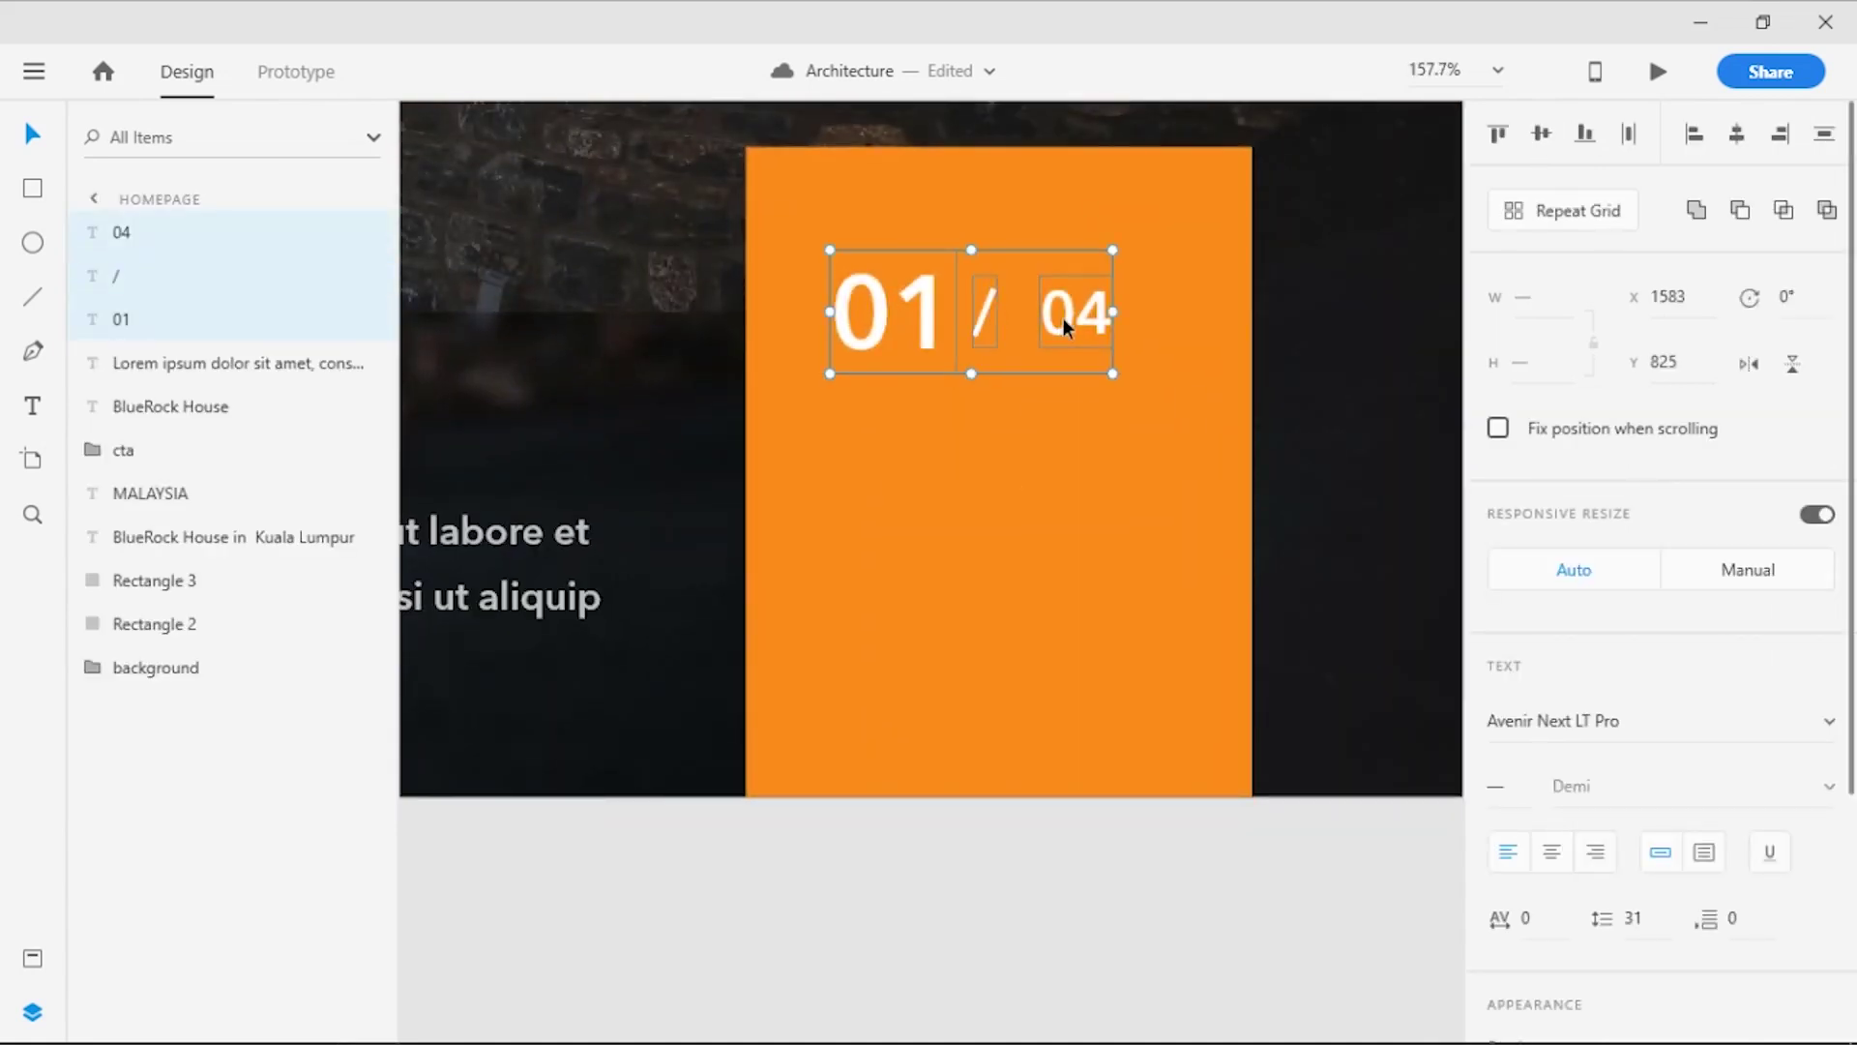
pyautogui.click(1628, 133)
pyautogui.click(878, 885)
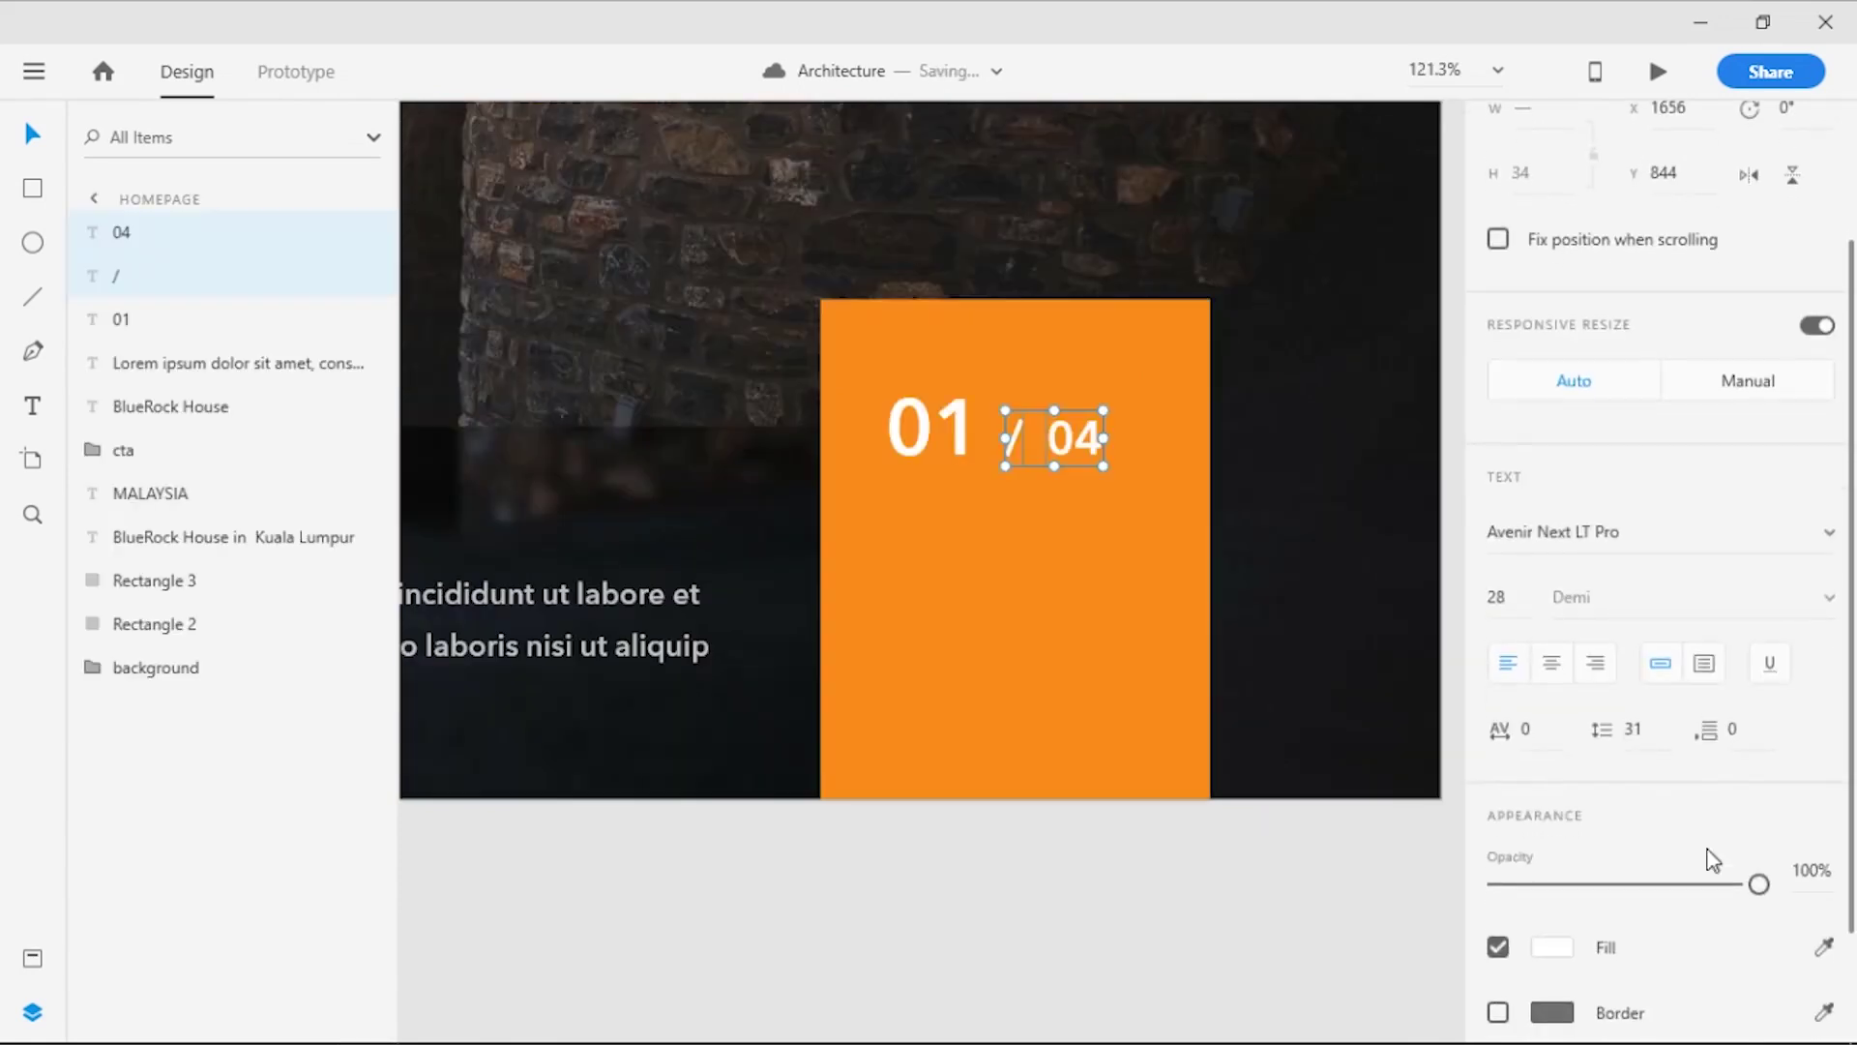
# Set the slash and 04 to 40% opacity, then restore the slash to 100%
pyautogui.moveTo(1758, 884)
pyautogui.mouseDown()
pyautogui.moveTo(1550, 886)
pyautogui.moveTo(1601, 888)
pyautogui.mouseUp()
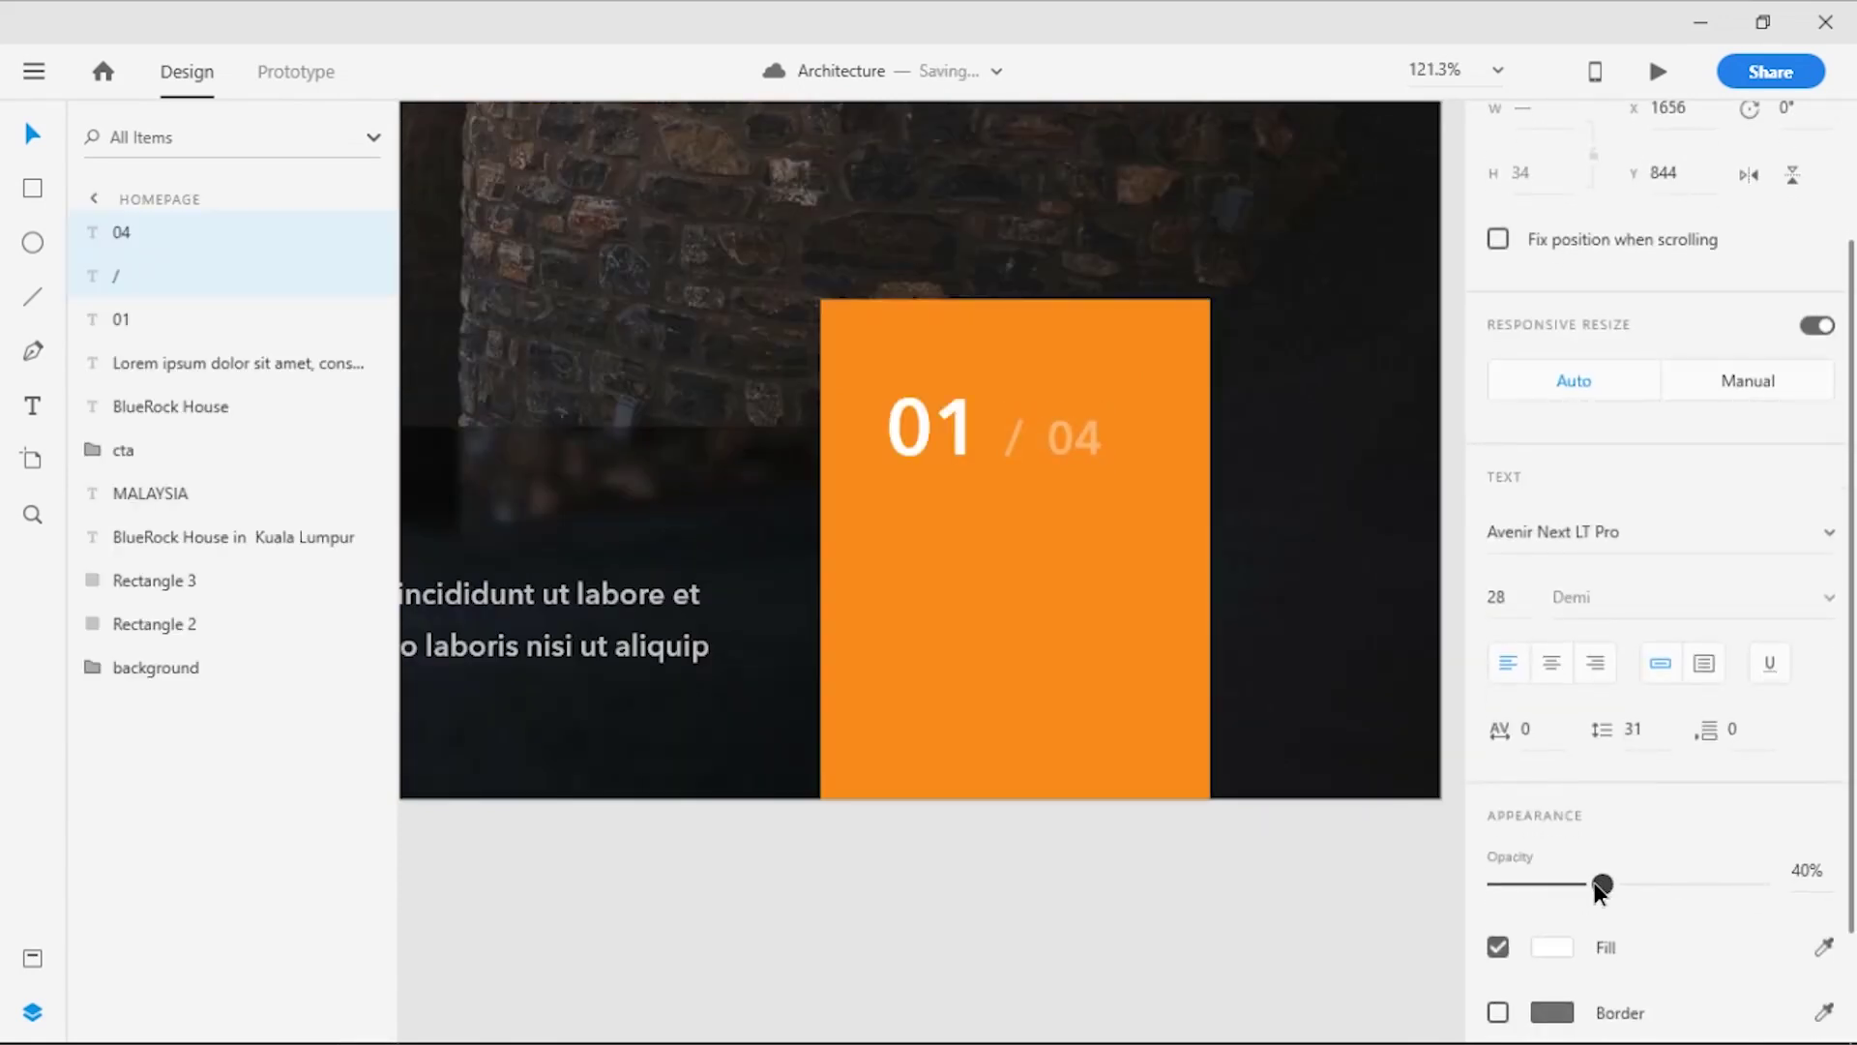
pyautogui.click(1078, 875)
pyautogui.click(1011, 435)
pyautogui.scroll(-2, 1655, 653)
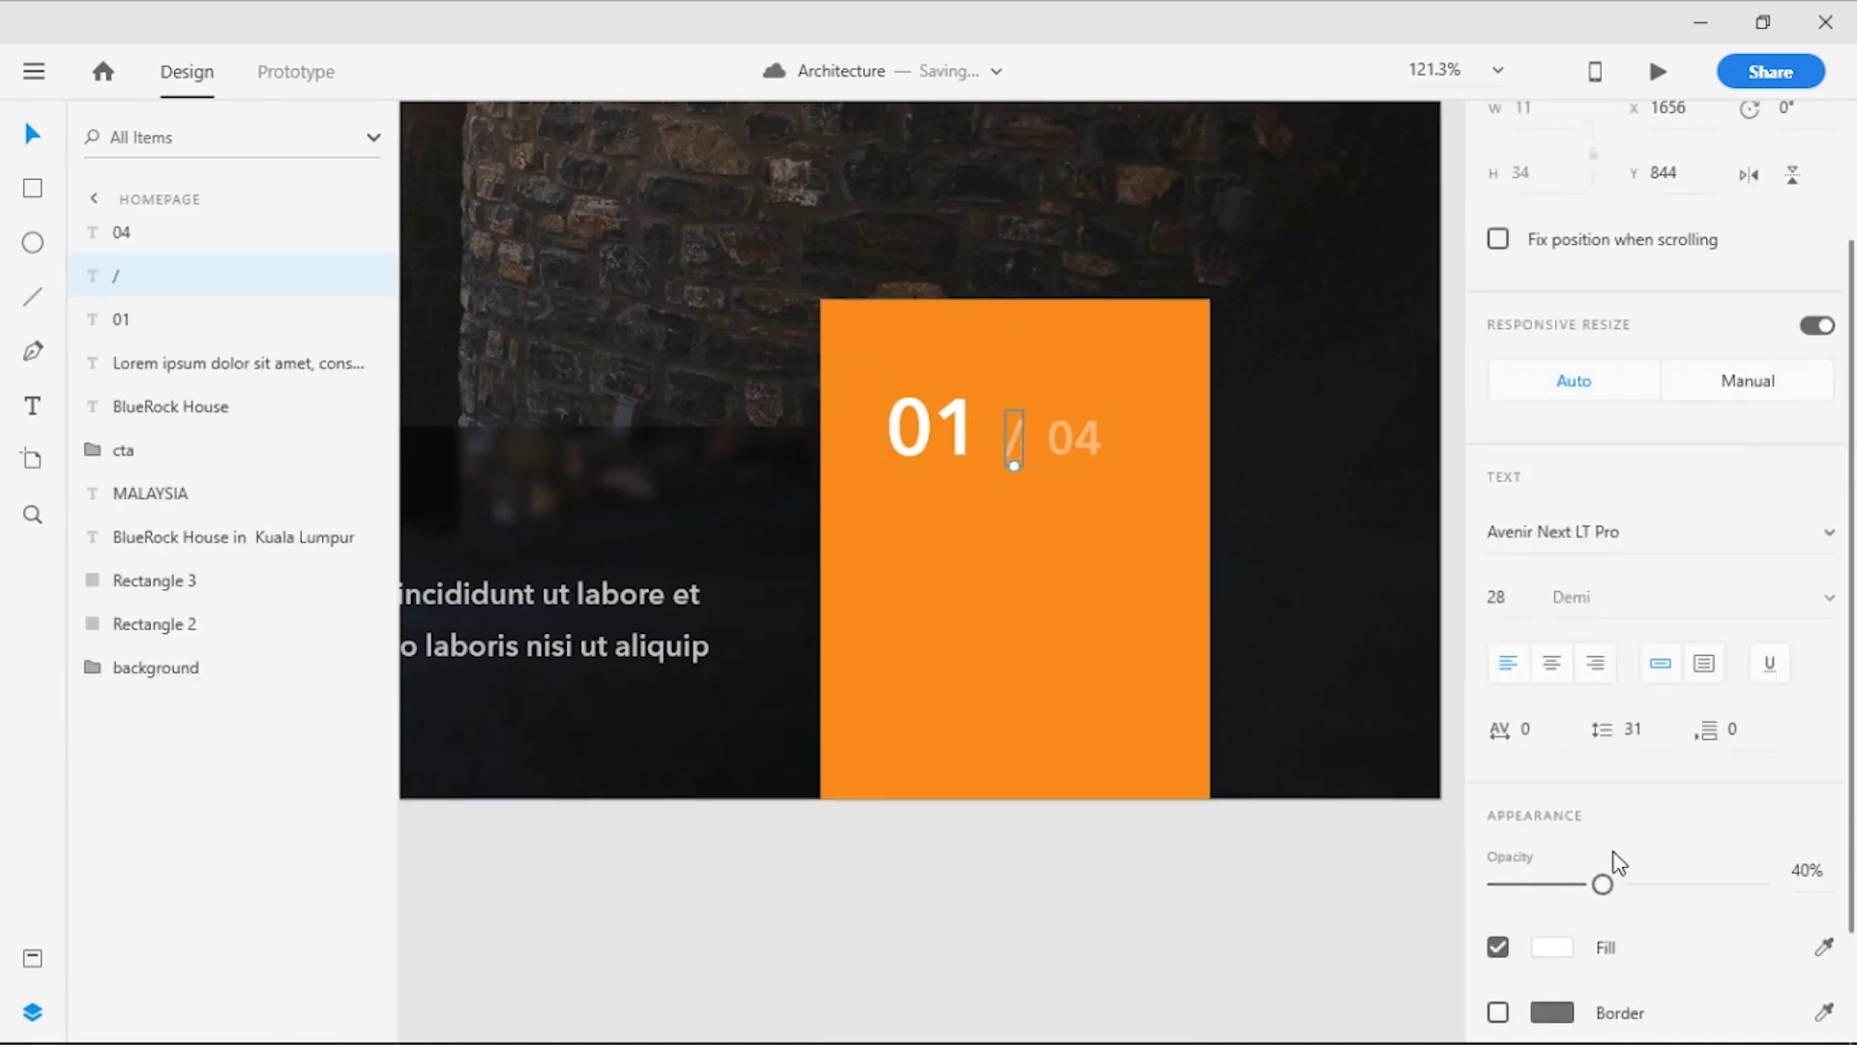
pyautogui.moveTo(1611, 881); pyautogui.dragTo(1792, 880)
pyautogui.click(1173, 883)
pyautogui.scroll(-3, 1074, 885)
pyautogui.scroll(-3, 958, 885)
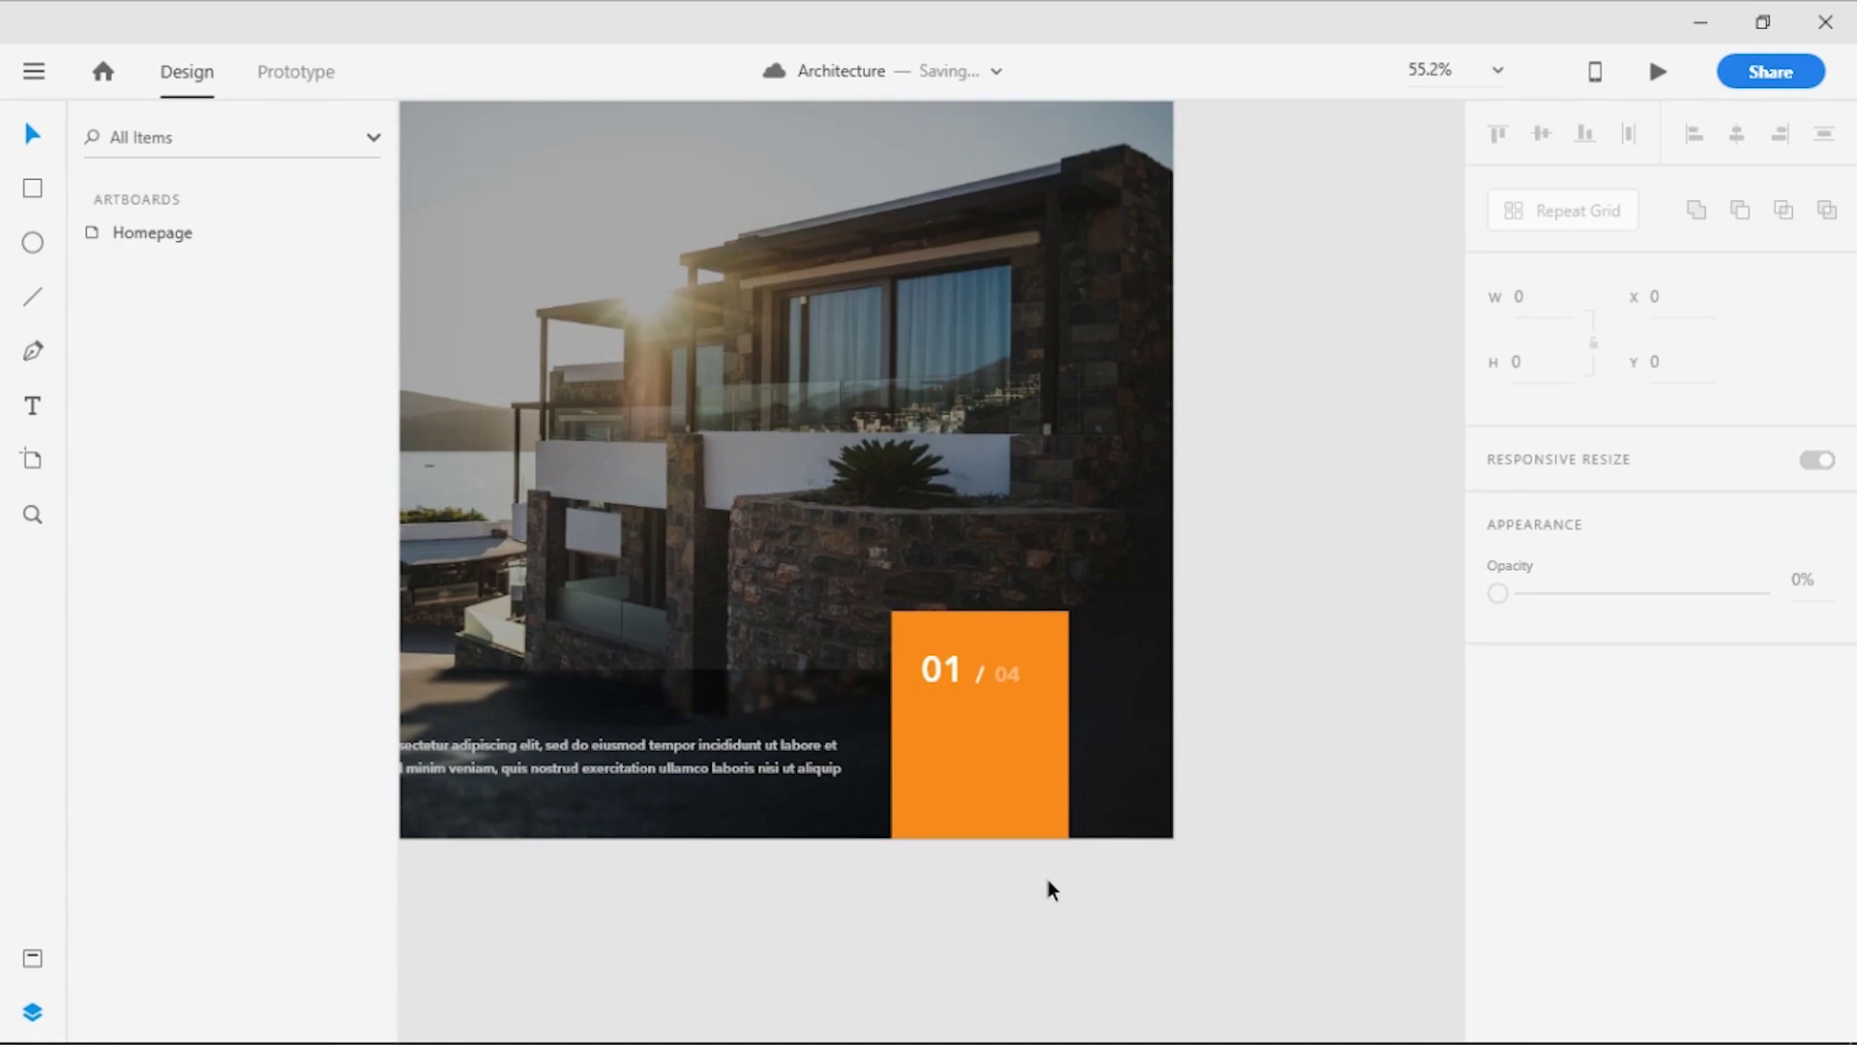
pyautogui.scroll(5, 1047, 879)
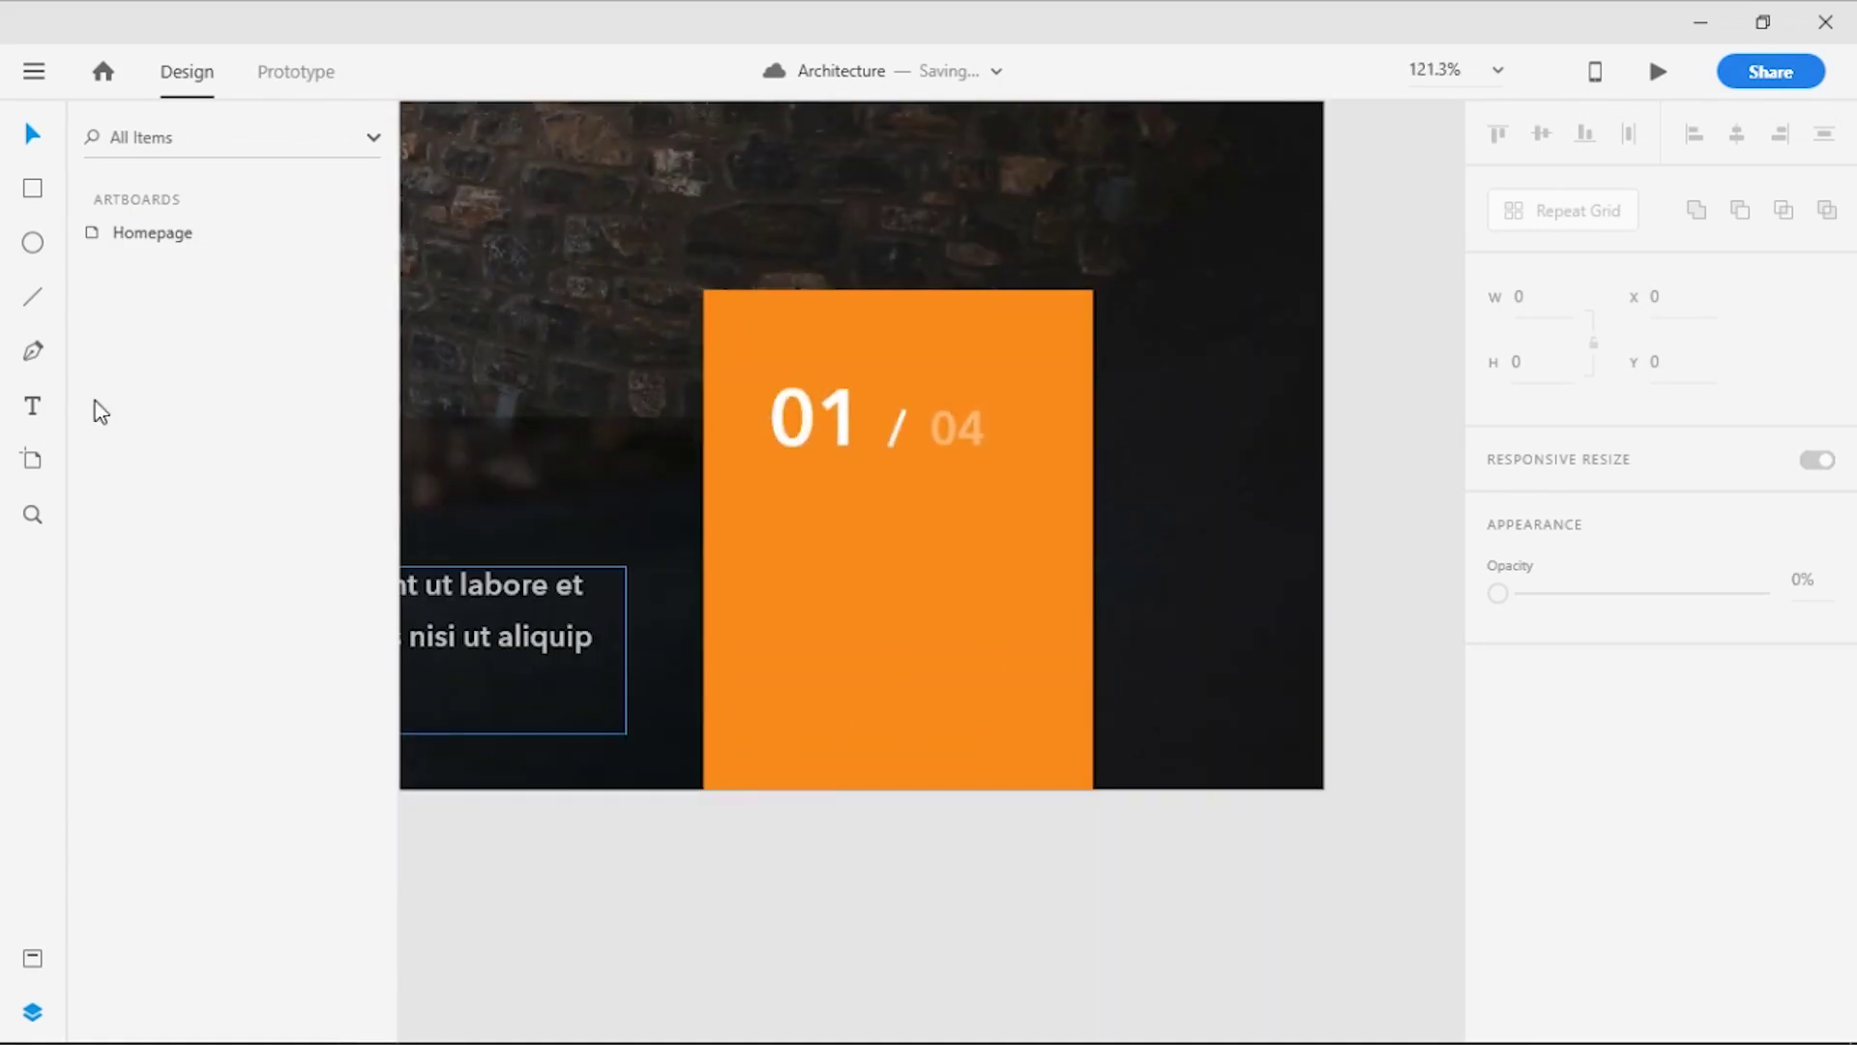
# Draw a small white guide square on the orange panel
pyautogui.click(33, 186)
pyautogui.moveTo(745, 557)
pyautogui.mouseDown()
pyautogui.moveTo(832, 659)
pyautogui.moveTo(914, 621)
pyautogui.mouseUp()
pyautogui.click(32, 137)
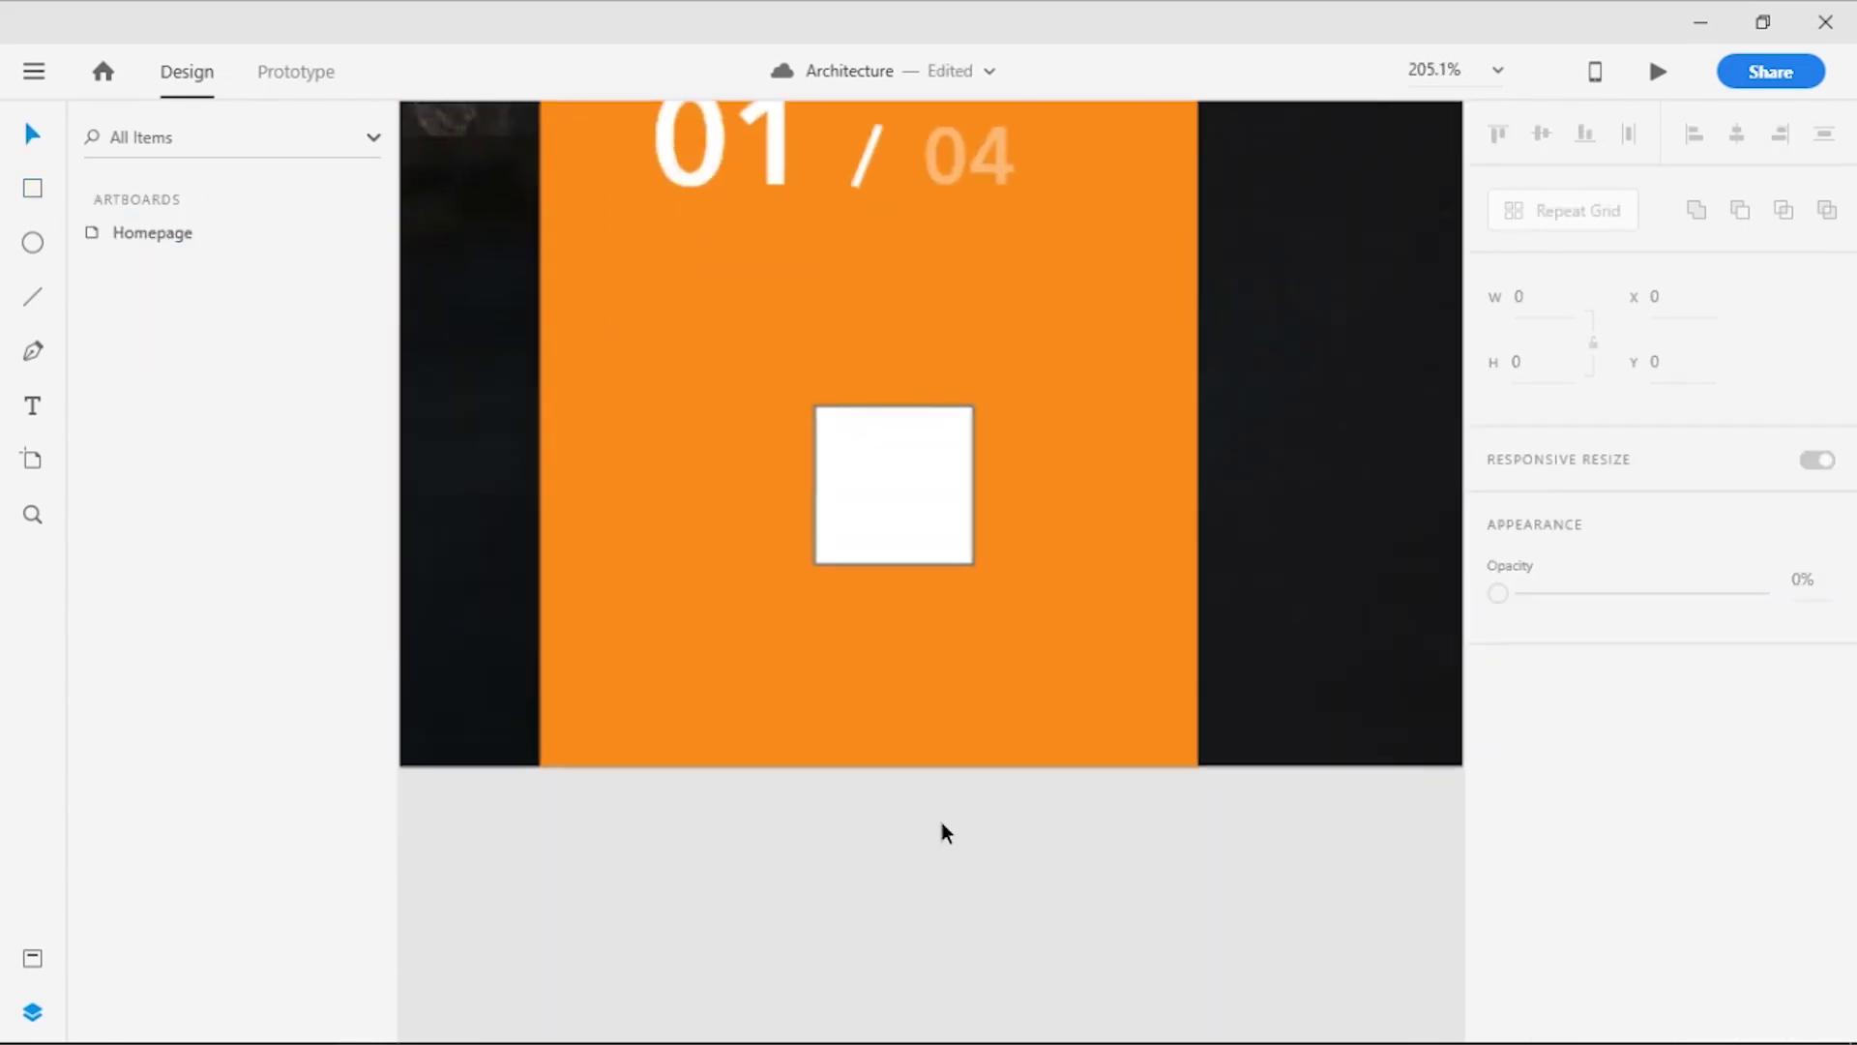
# Trace a right-pointing chevron with the Pen along the square's right corners
pyautogui.click(33, 350)
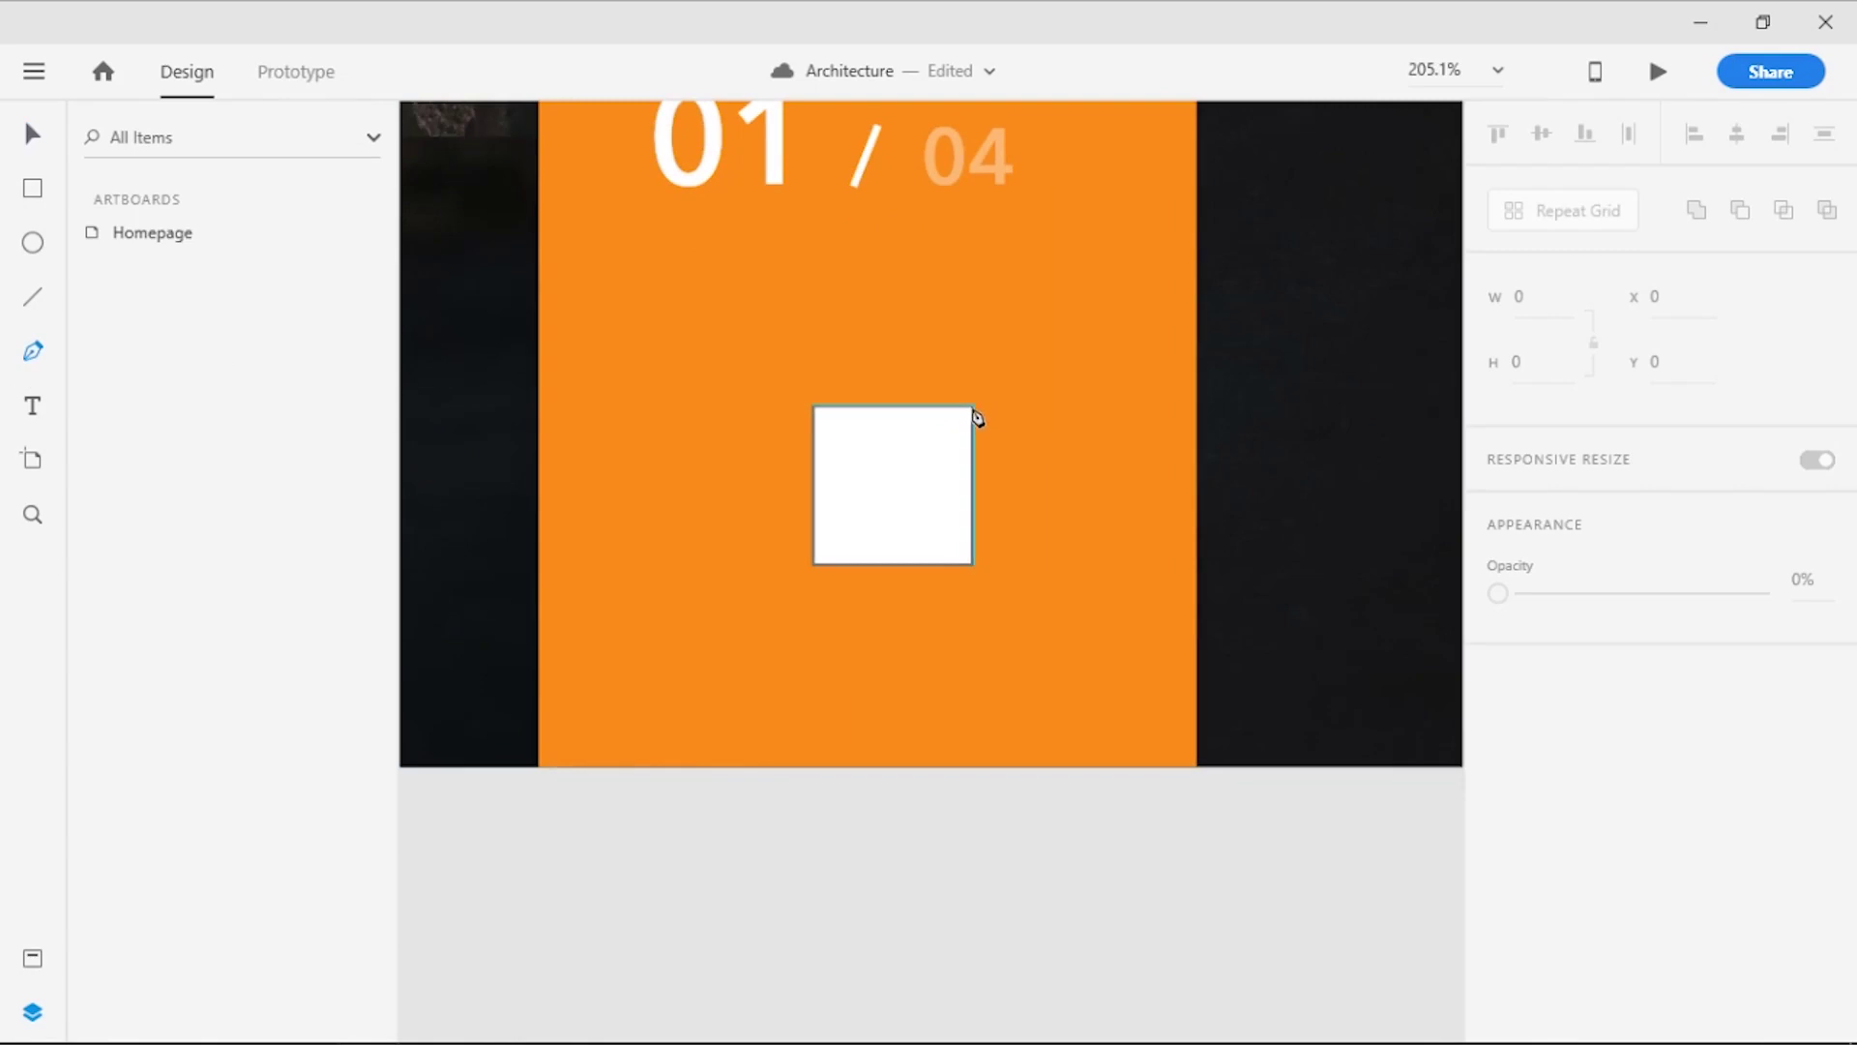
pyautogui.click(974, 409)
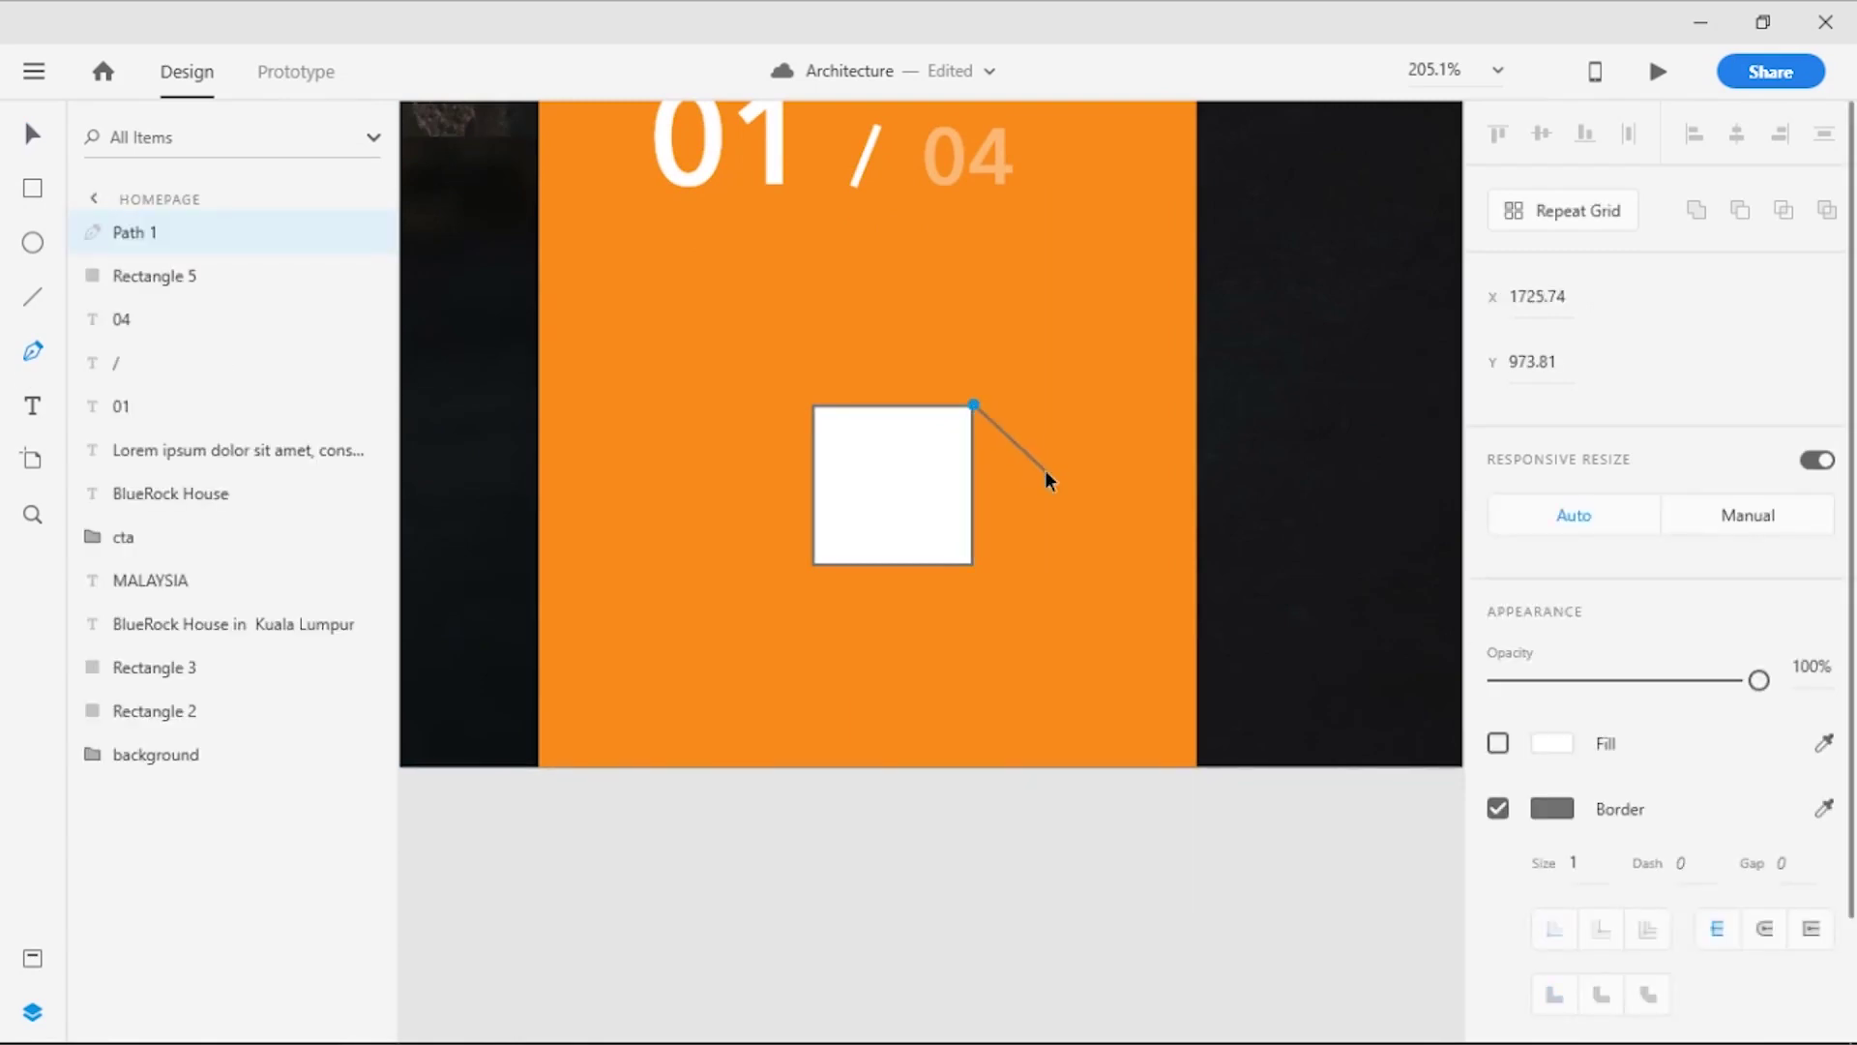
pyautogui.click(1045, 470)
pyautogui.click(974, 561)
pyautogui.press('Escape')
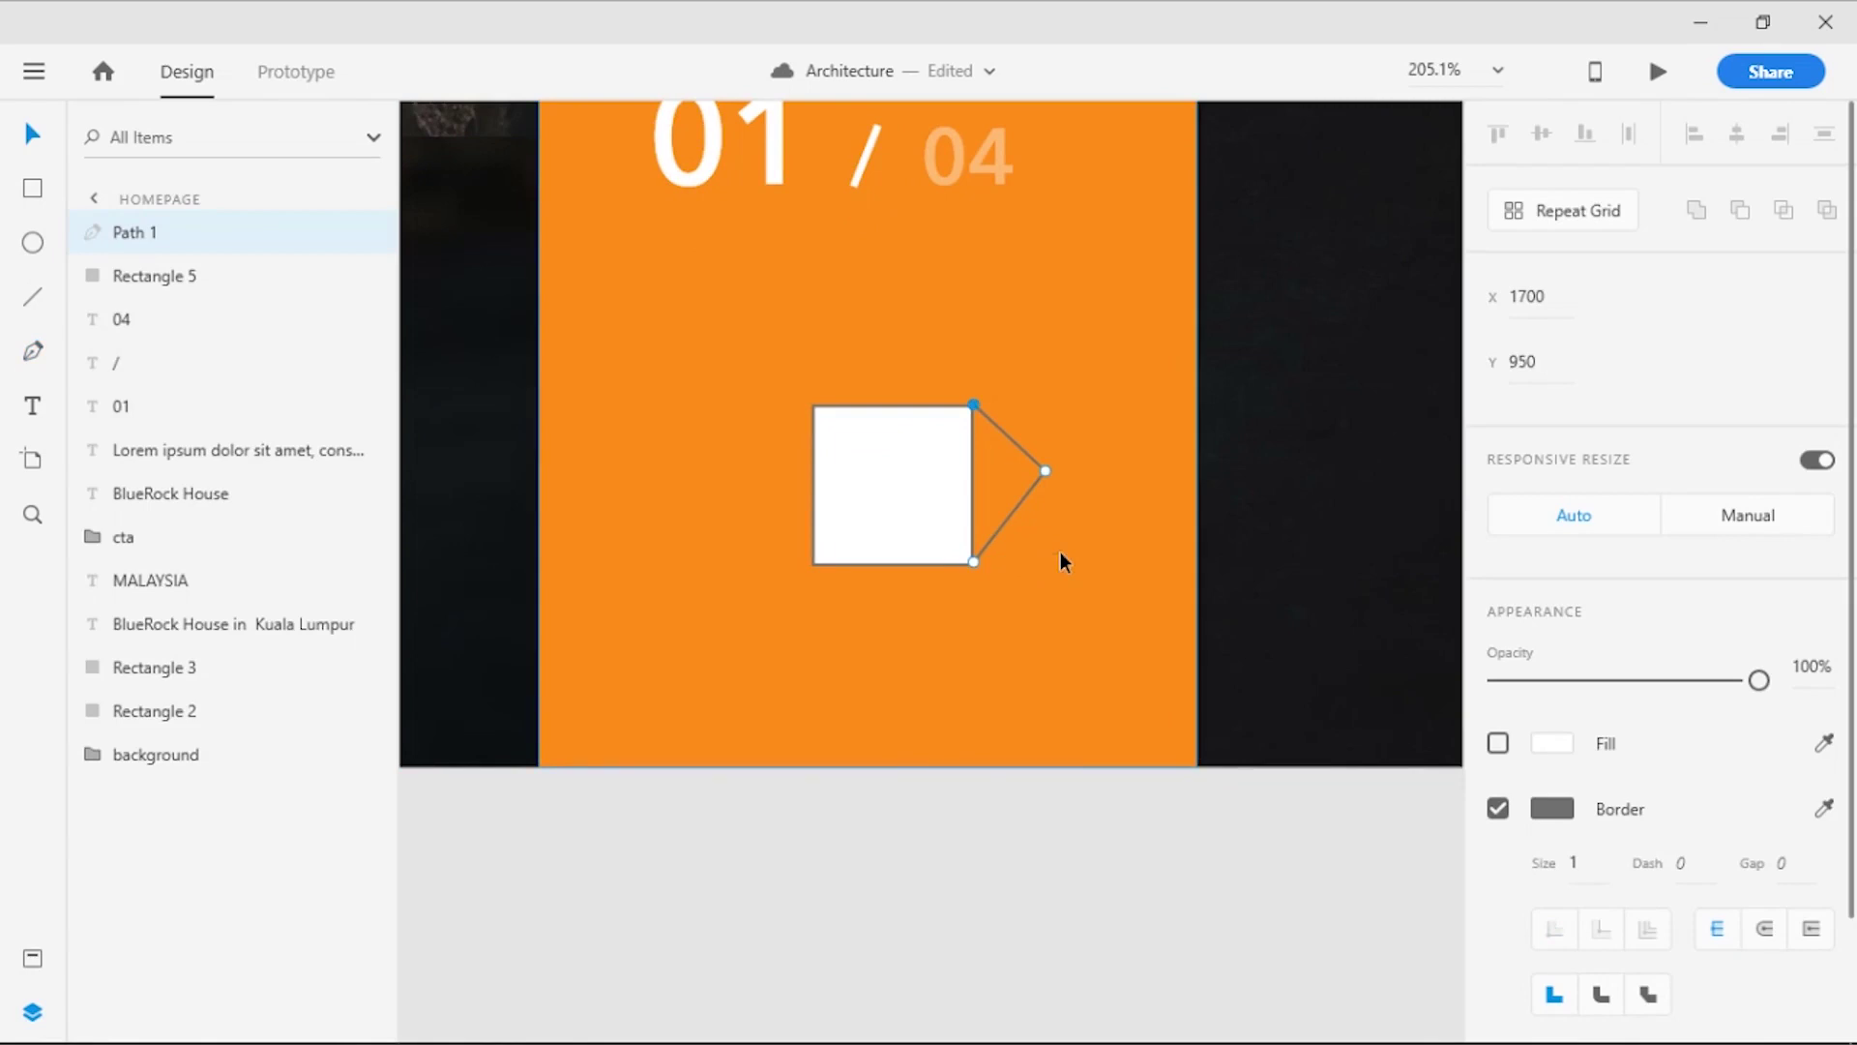
# Delete the white guide square, leaving the chevron path
pyautogui.click(886, 437)
pyautogui.press('Delete')
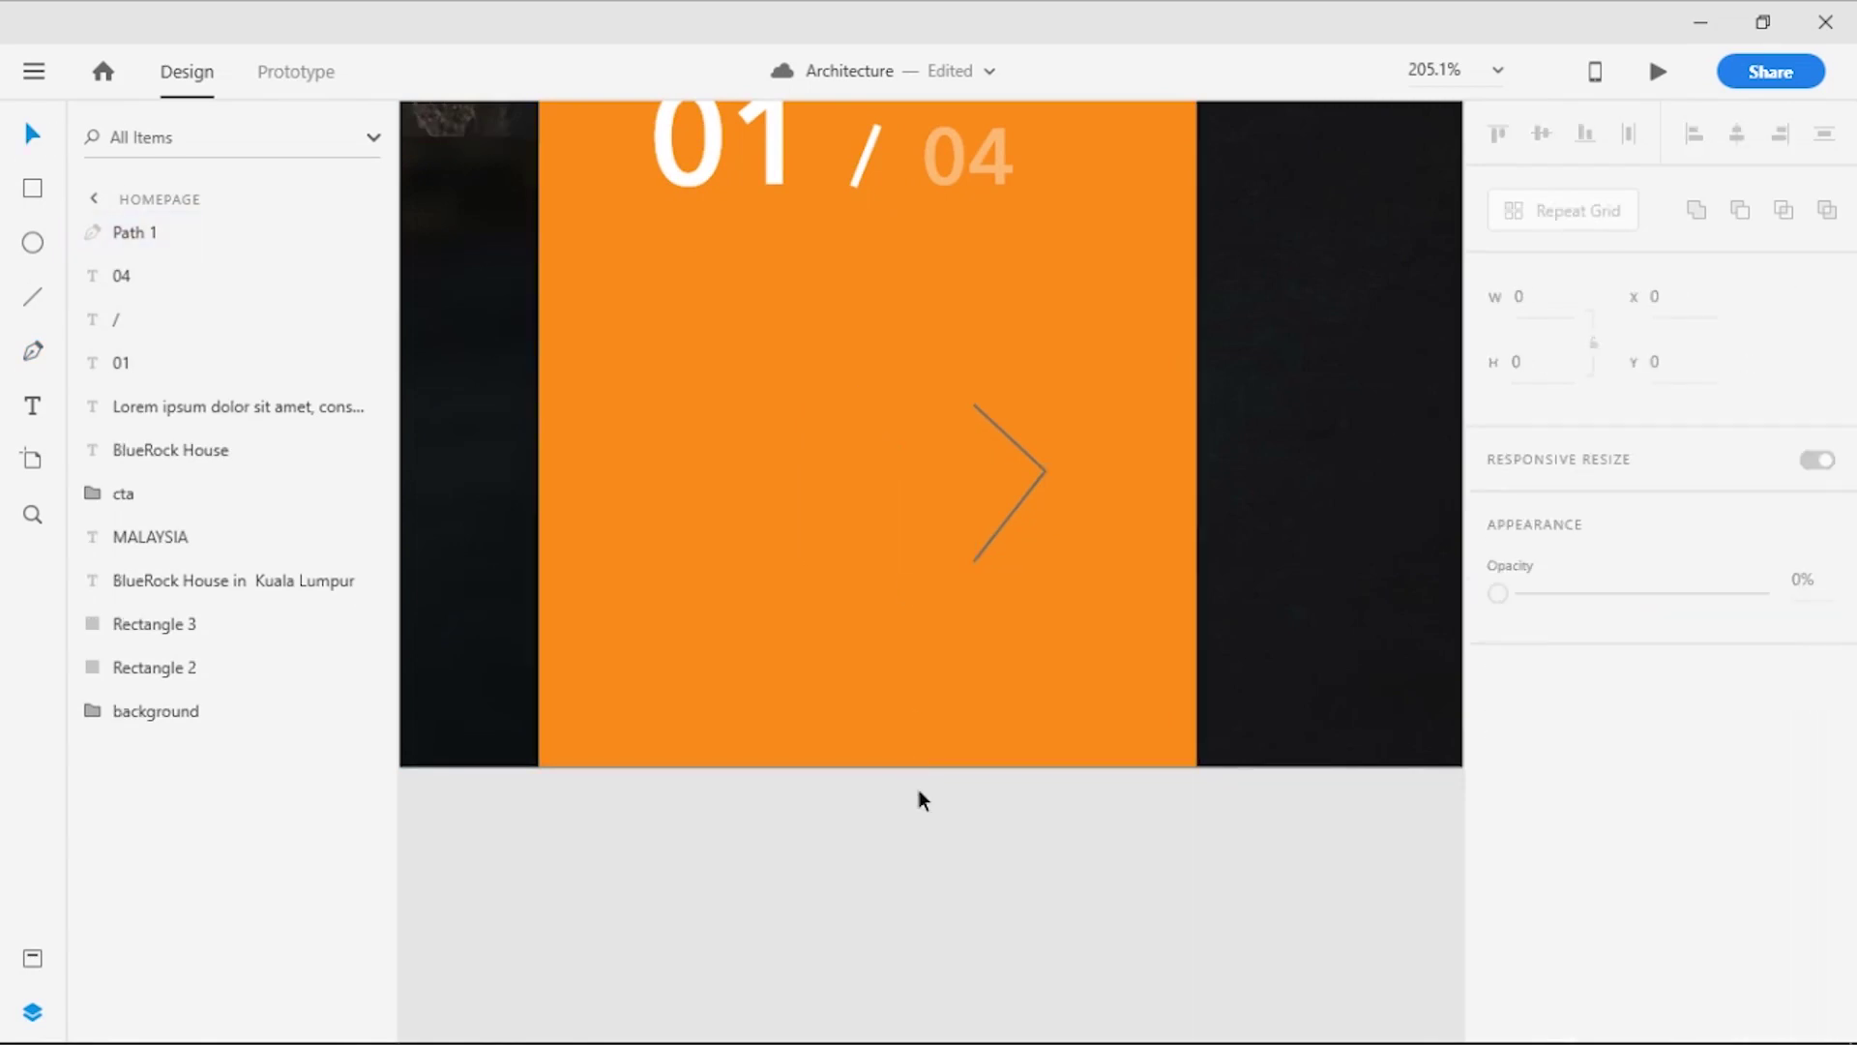
pyautogui.click(989, 417)
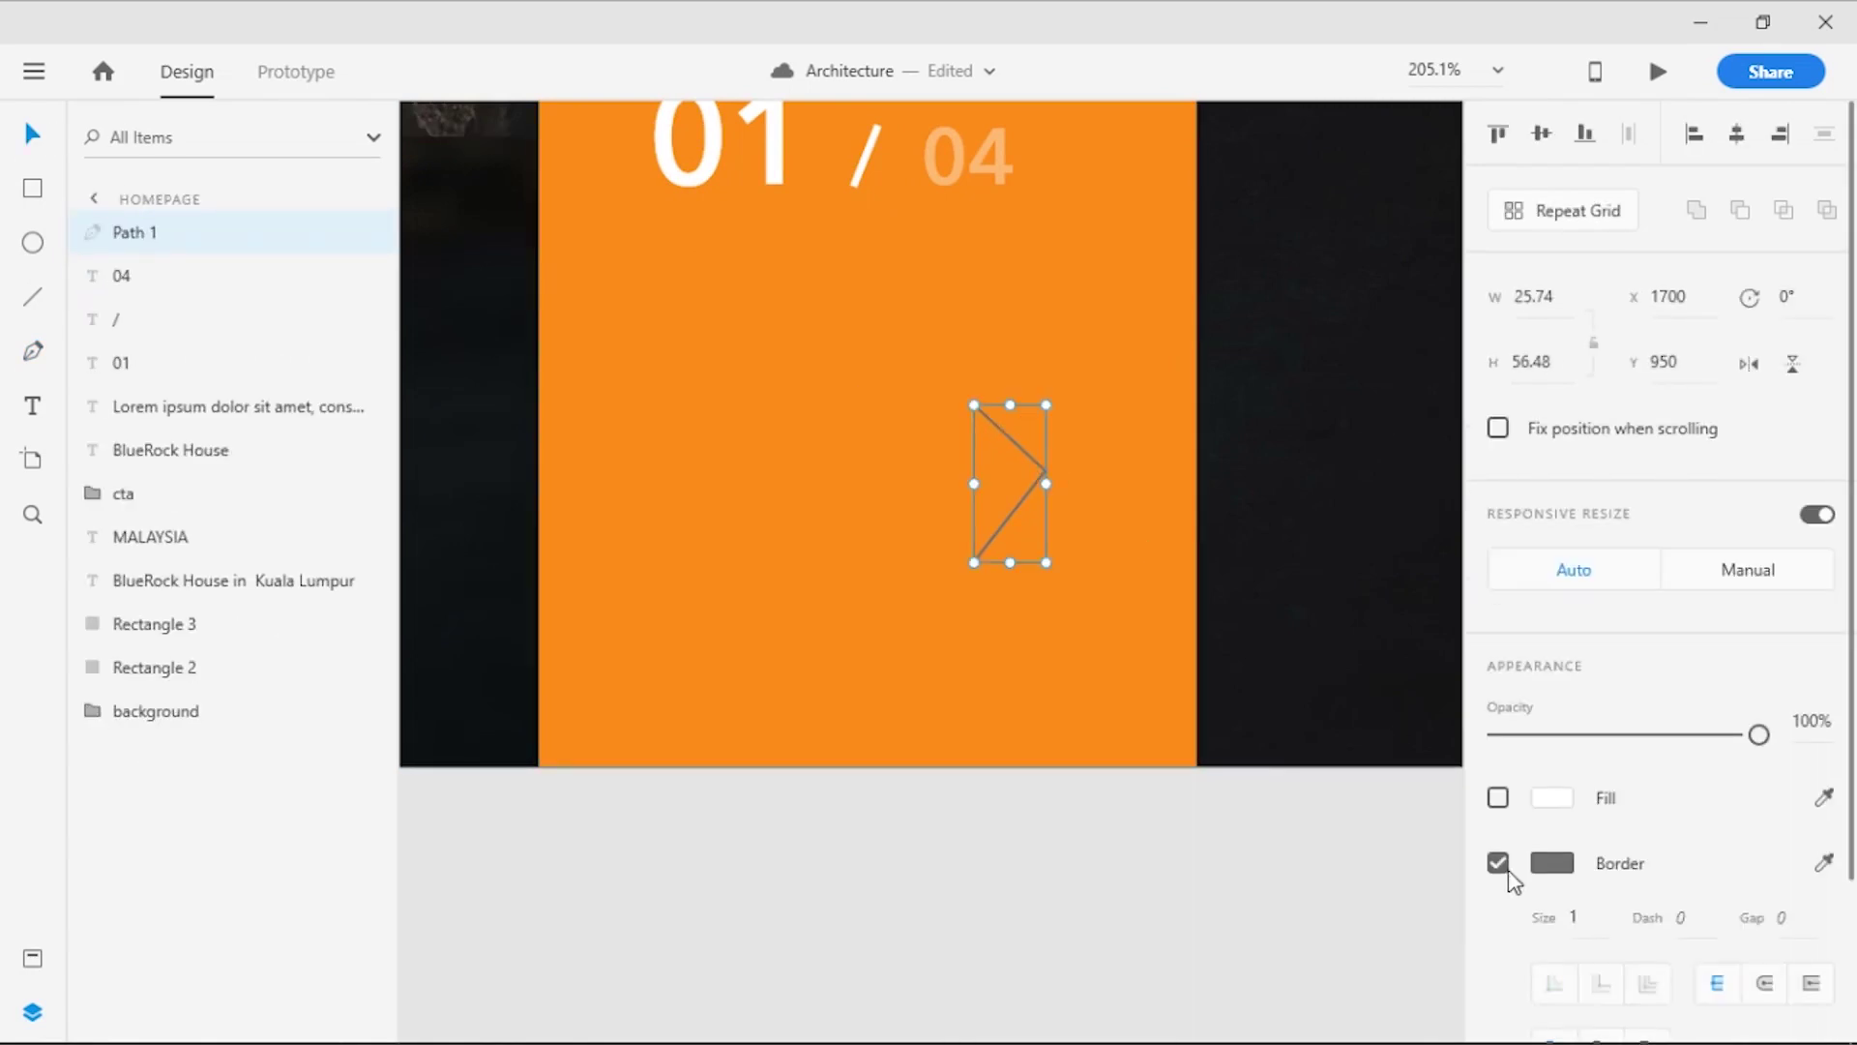
# Give the chevron a white 3-px border and scale it down to about 17 × 41
pyautogui.click(1542, 861)
pyautogui.click(921, 860)
pyautogui.scroll(-3, 1001, 754)
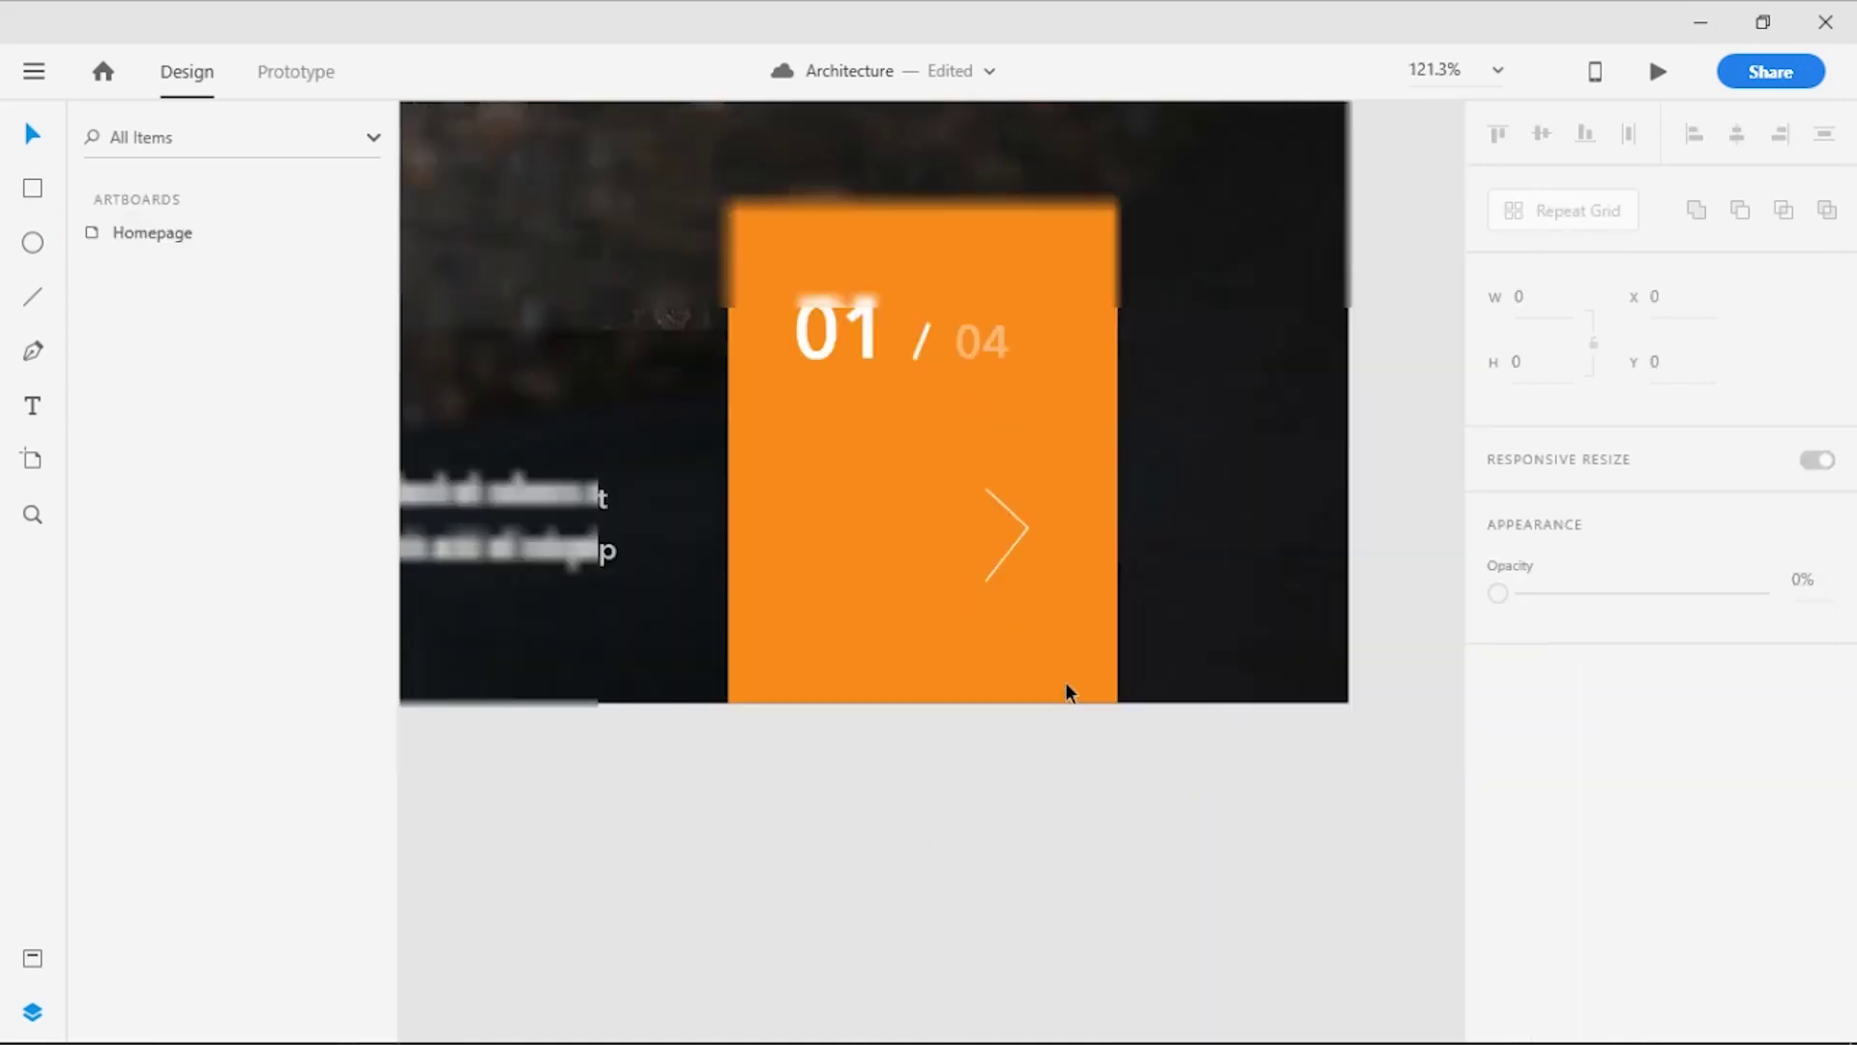
pyautogui.scroll(2, 1012, 520)
pyautogui.click(1041, 637)
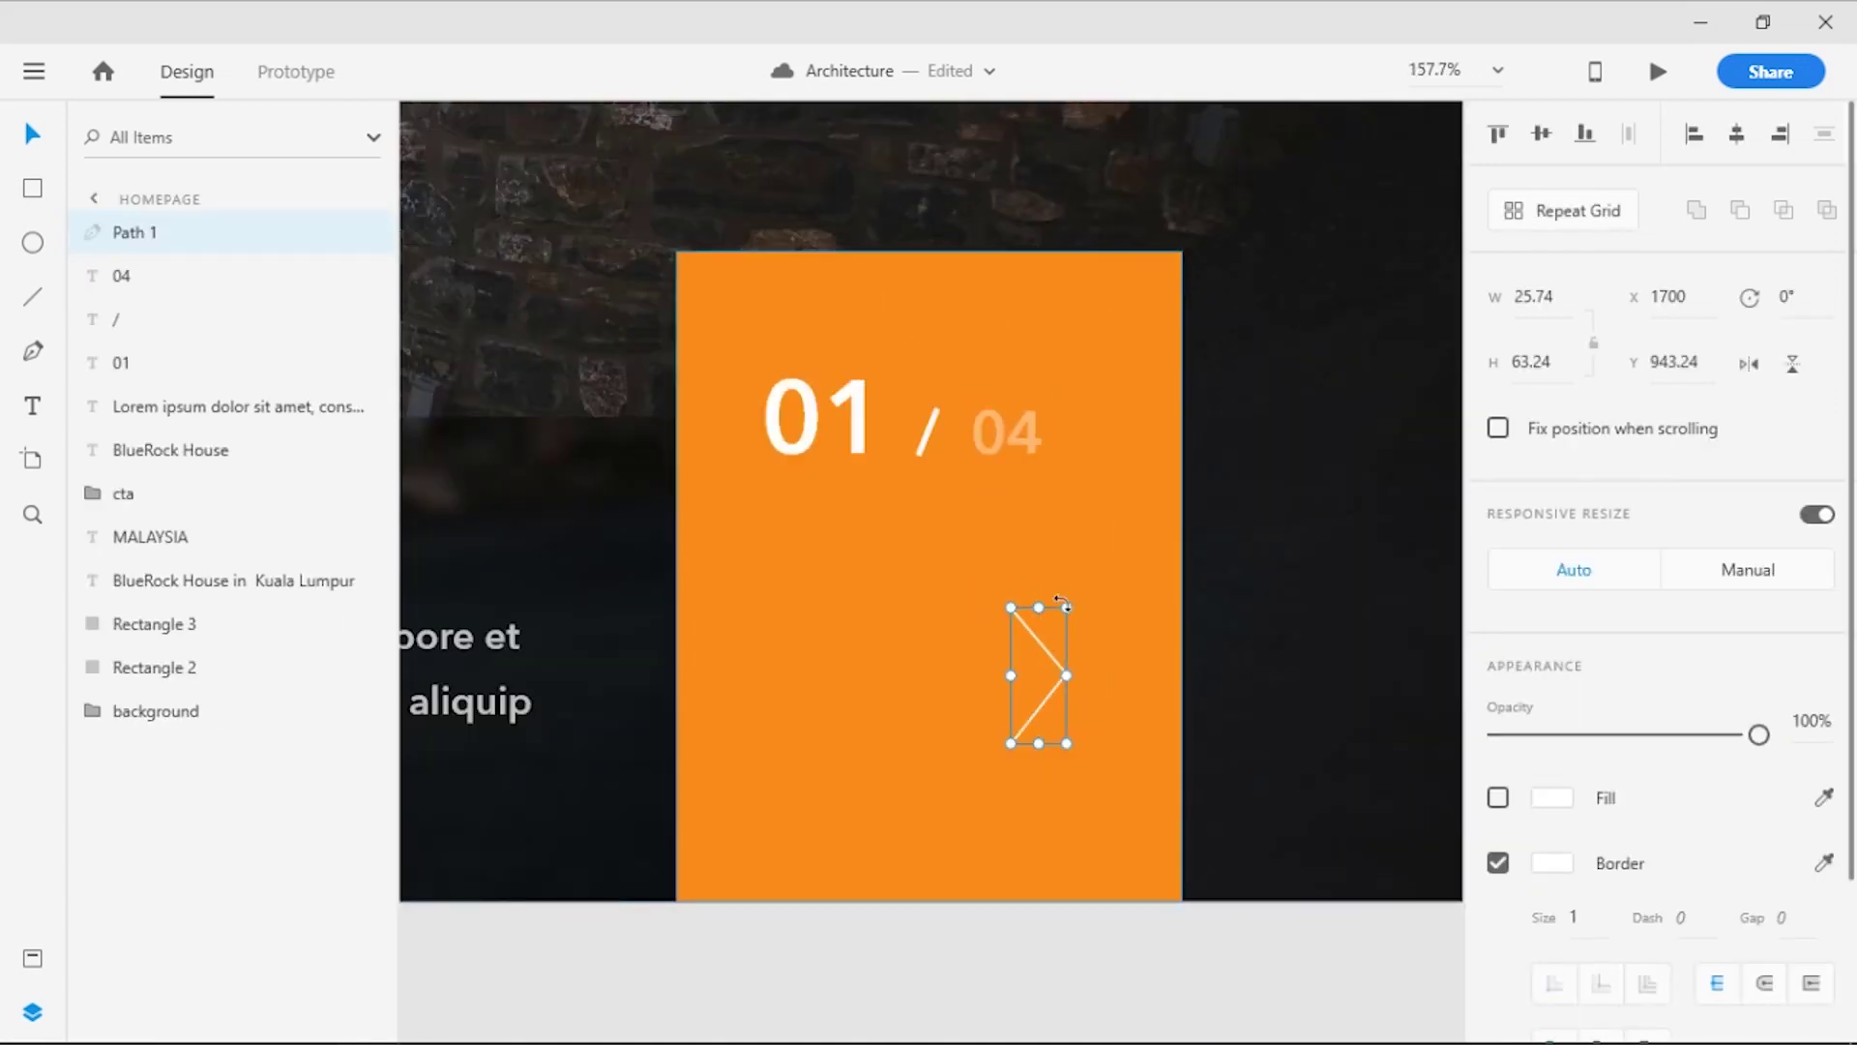
pyautogui.moveTo(1066, 609); pyautogui.dragTo(1057, 633)
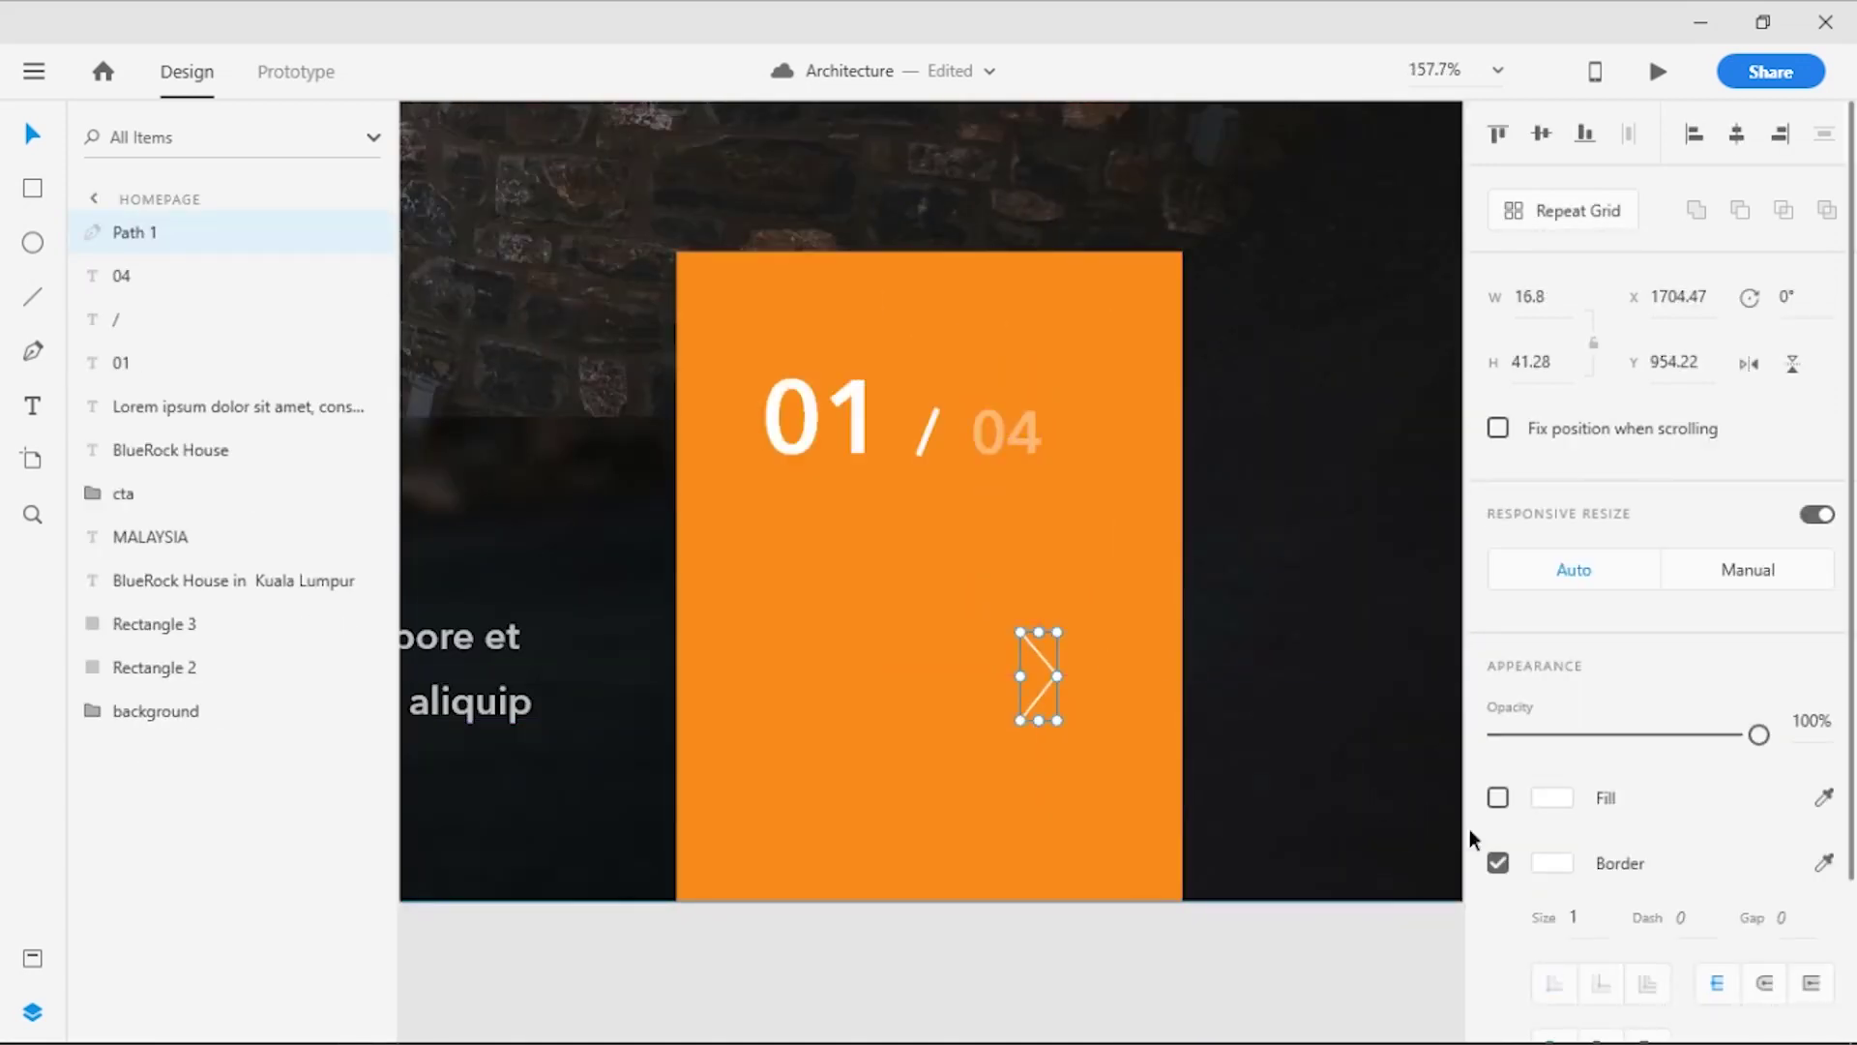
pyautogui.write('3')
pyautogui.press('Return')
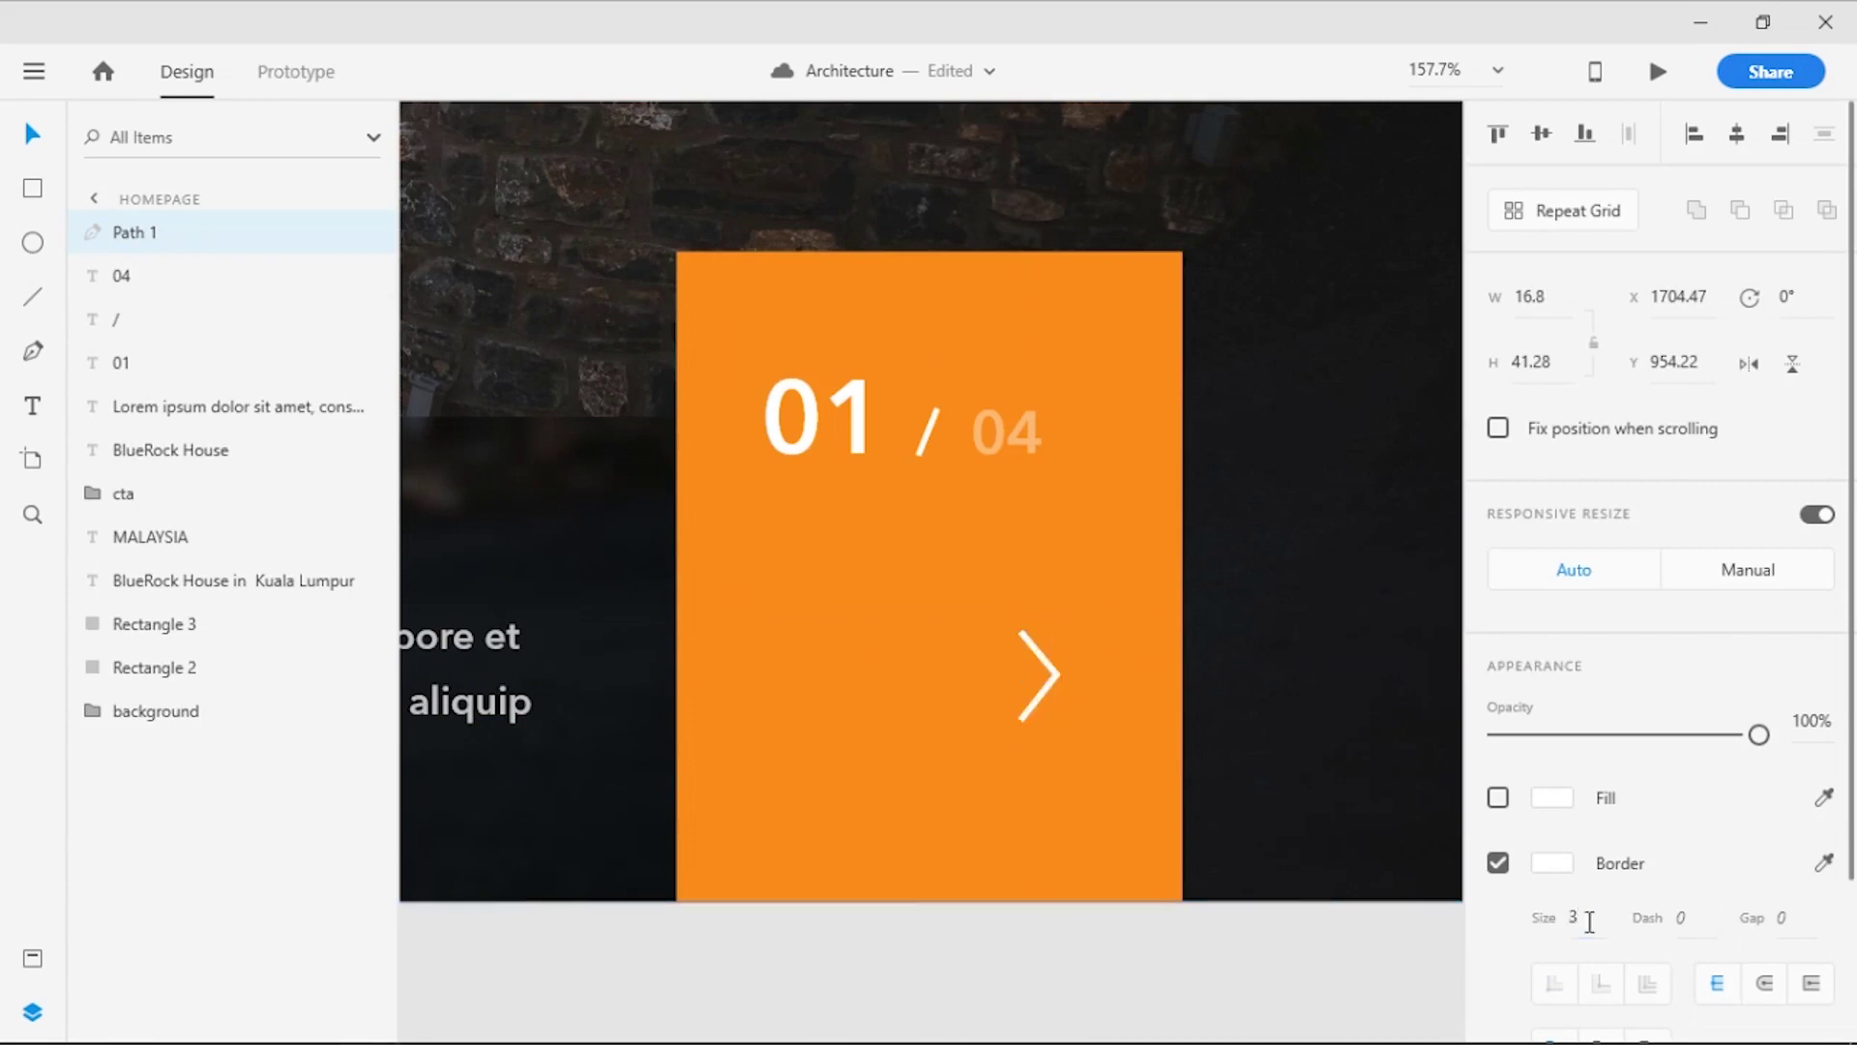
pyautogui.click(32, 133)
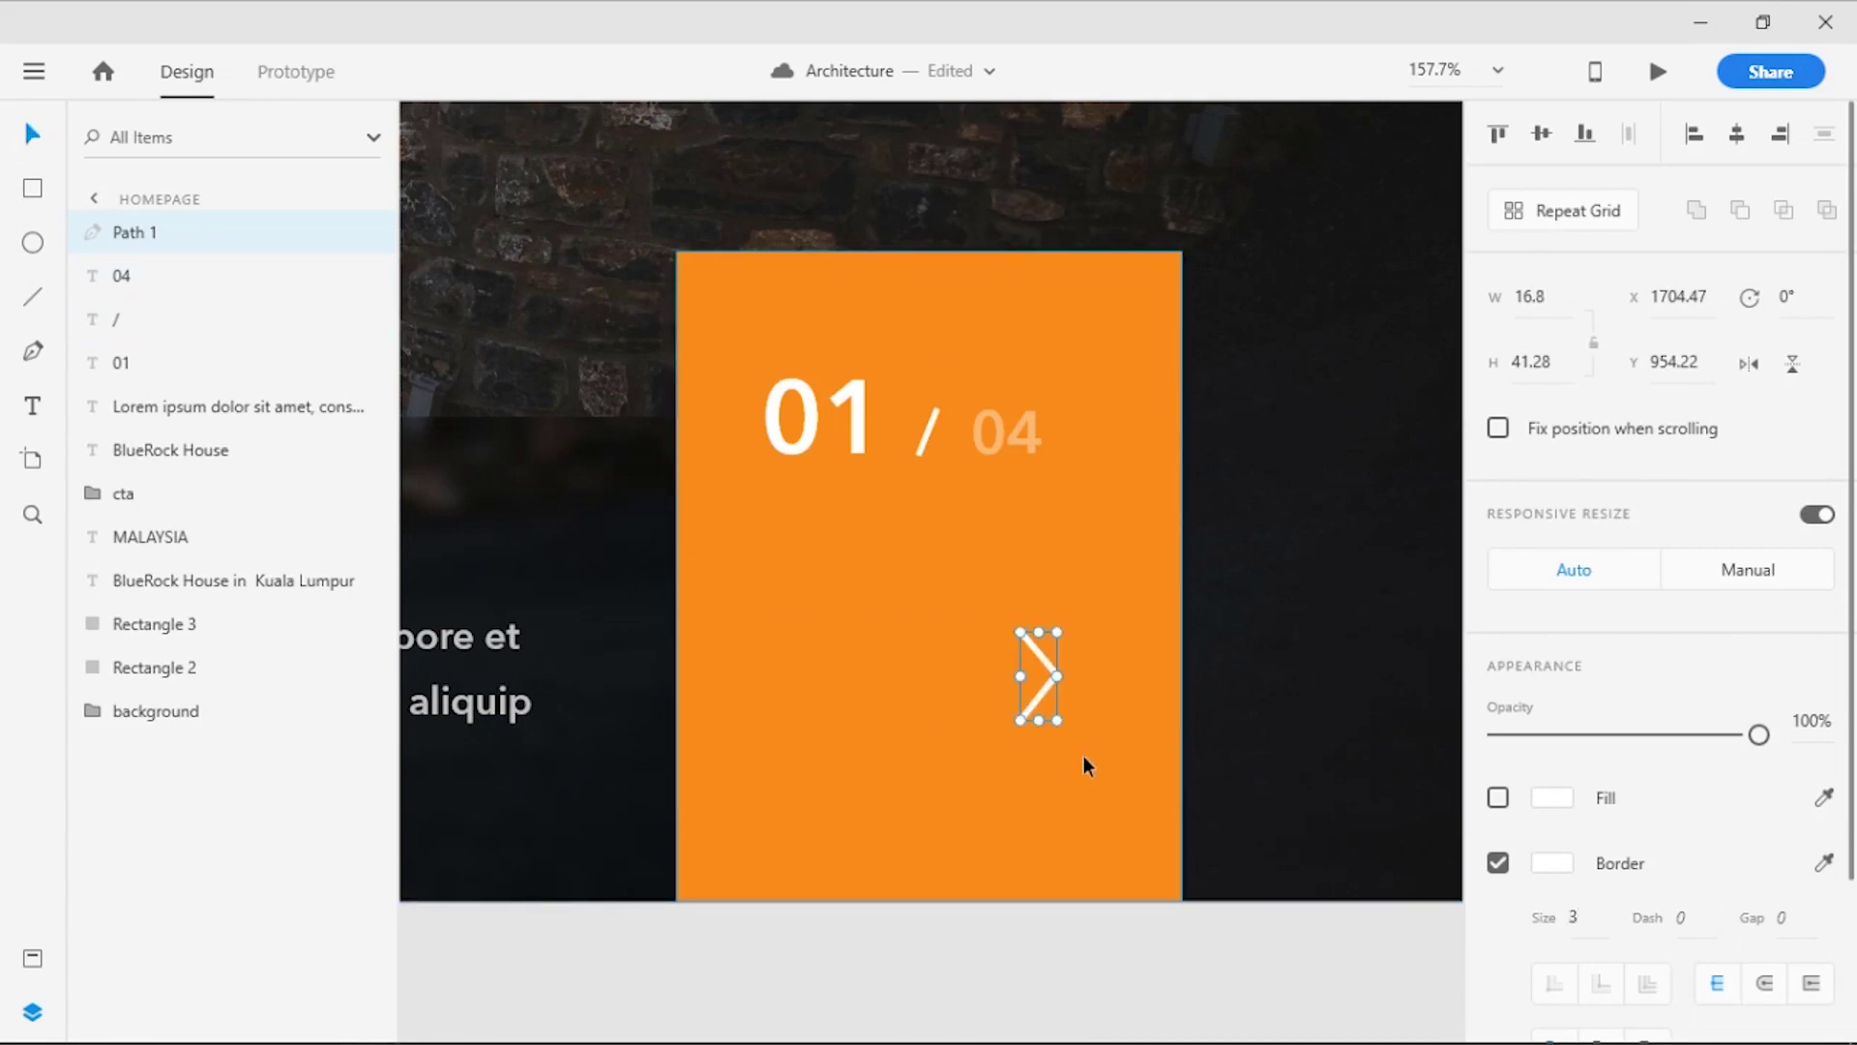
# Duplicate the chevron, rotate the copy 180° to point left, and position it
pyautogui.hotkey('ctrl', 'd')
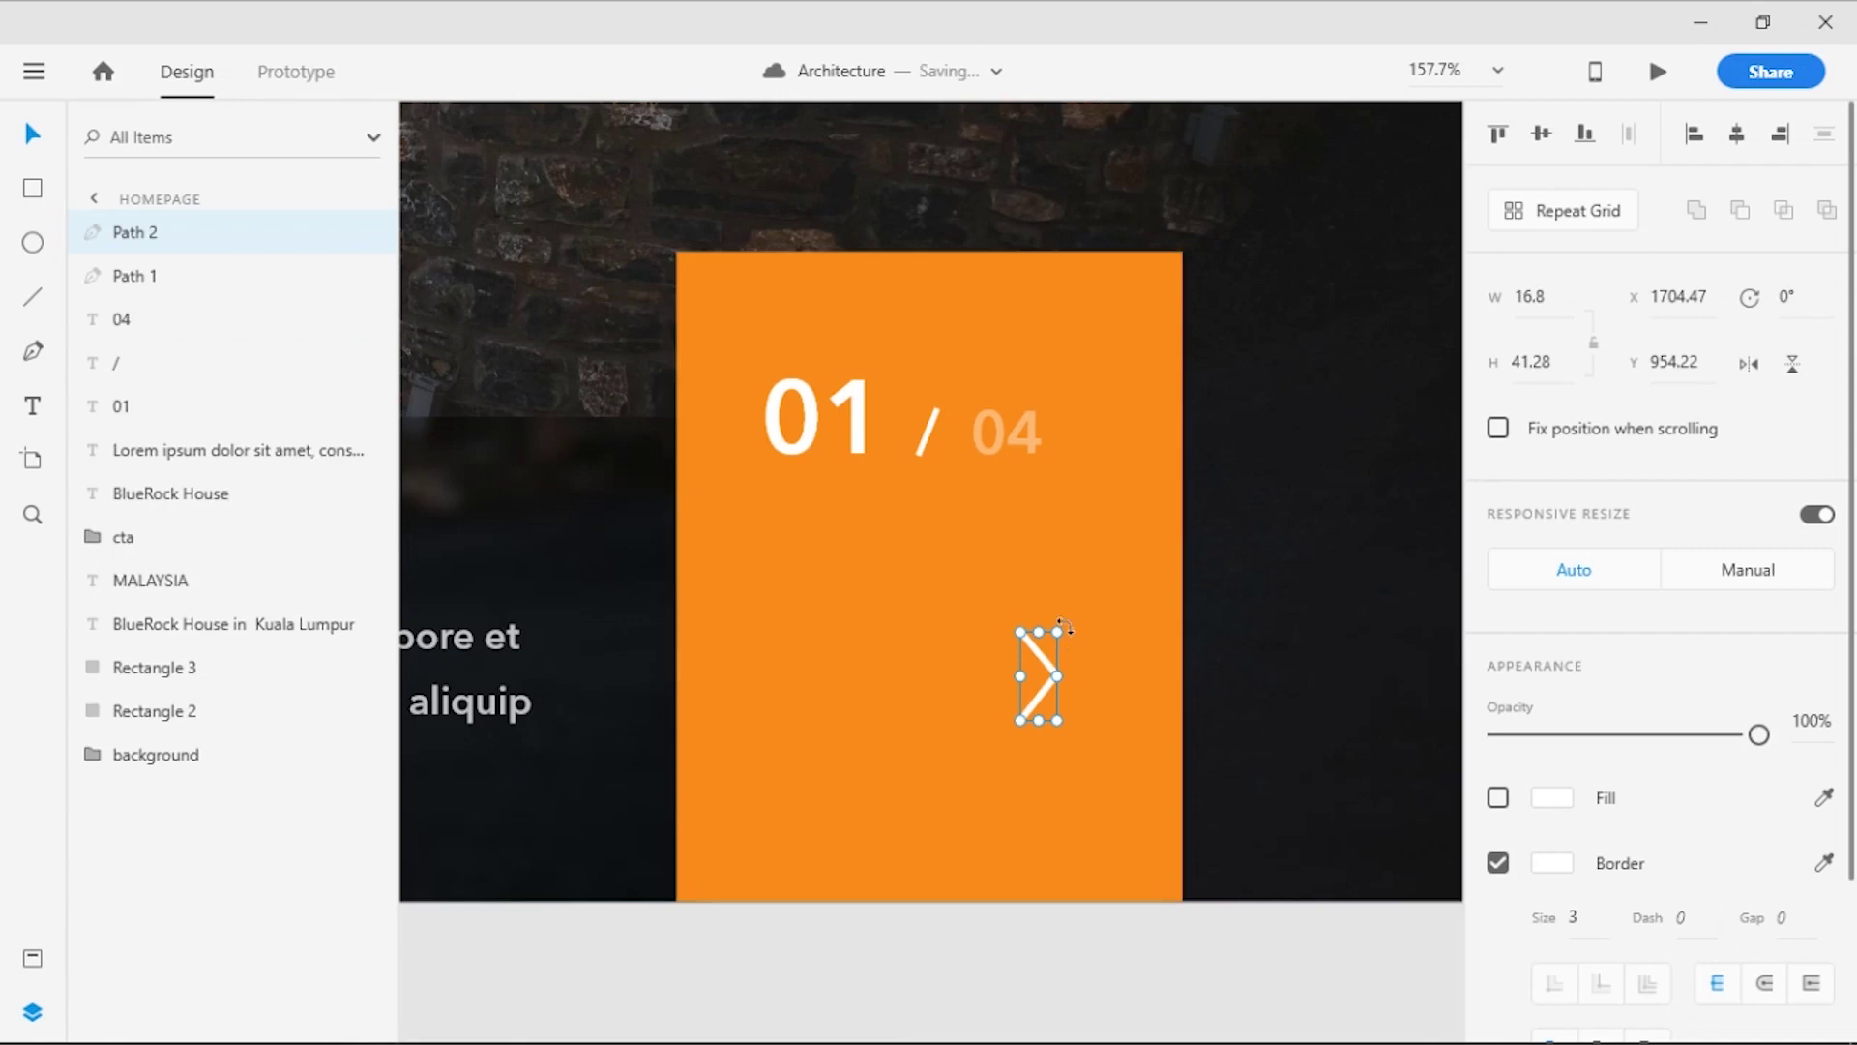
pyautogui.moveTo(1068, 625)
pyautogui.mouseDown()
pyautogui.moveTo(967, 734)
pyautogui.moveTo(996, 737)
pyautogui.mouseUp()
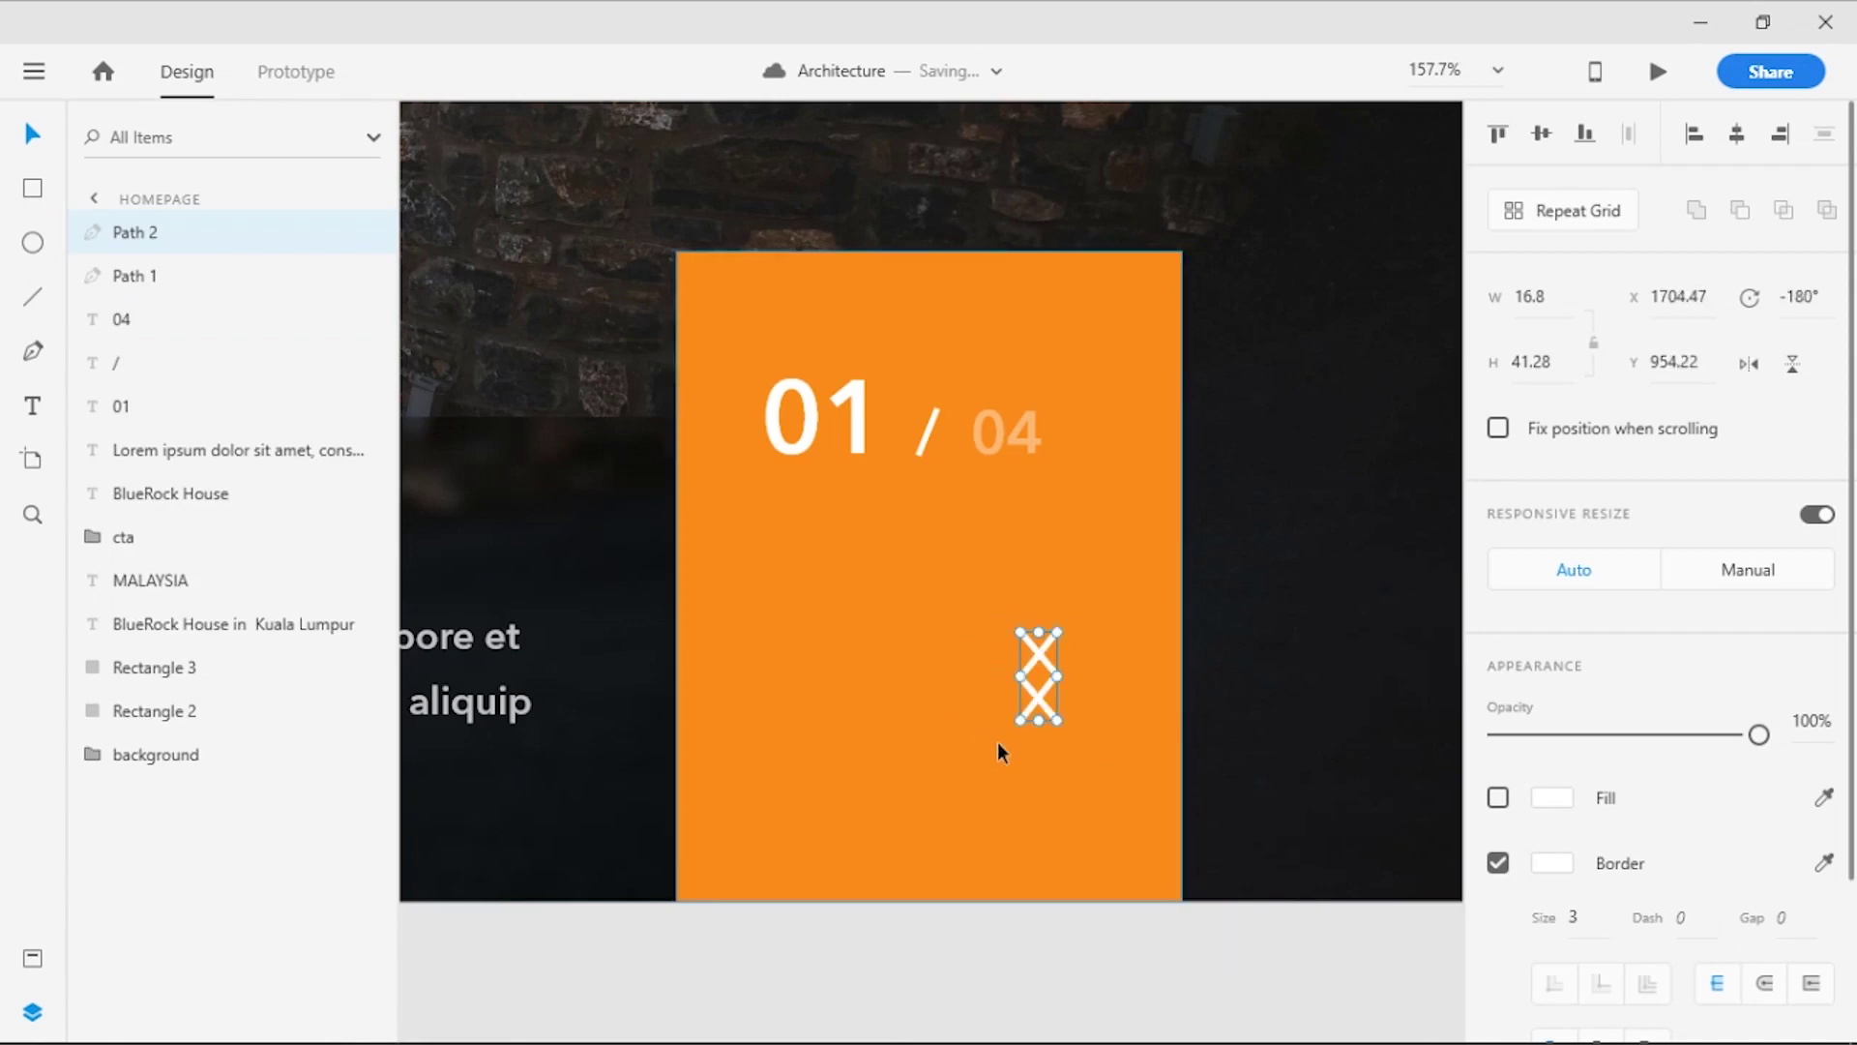
pyautogui.hotkey('shift', 'Left')
pyautogui.hotkey('shift', 'Left')
pyautogui.hotkey('shift', 'Left')
pyautogui.hotkey('shift', 'Left')
pyautogui.hotkey('shift', 'Left')
pyautogui.hotkey('shift', 'Left')
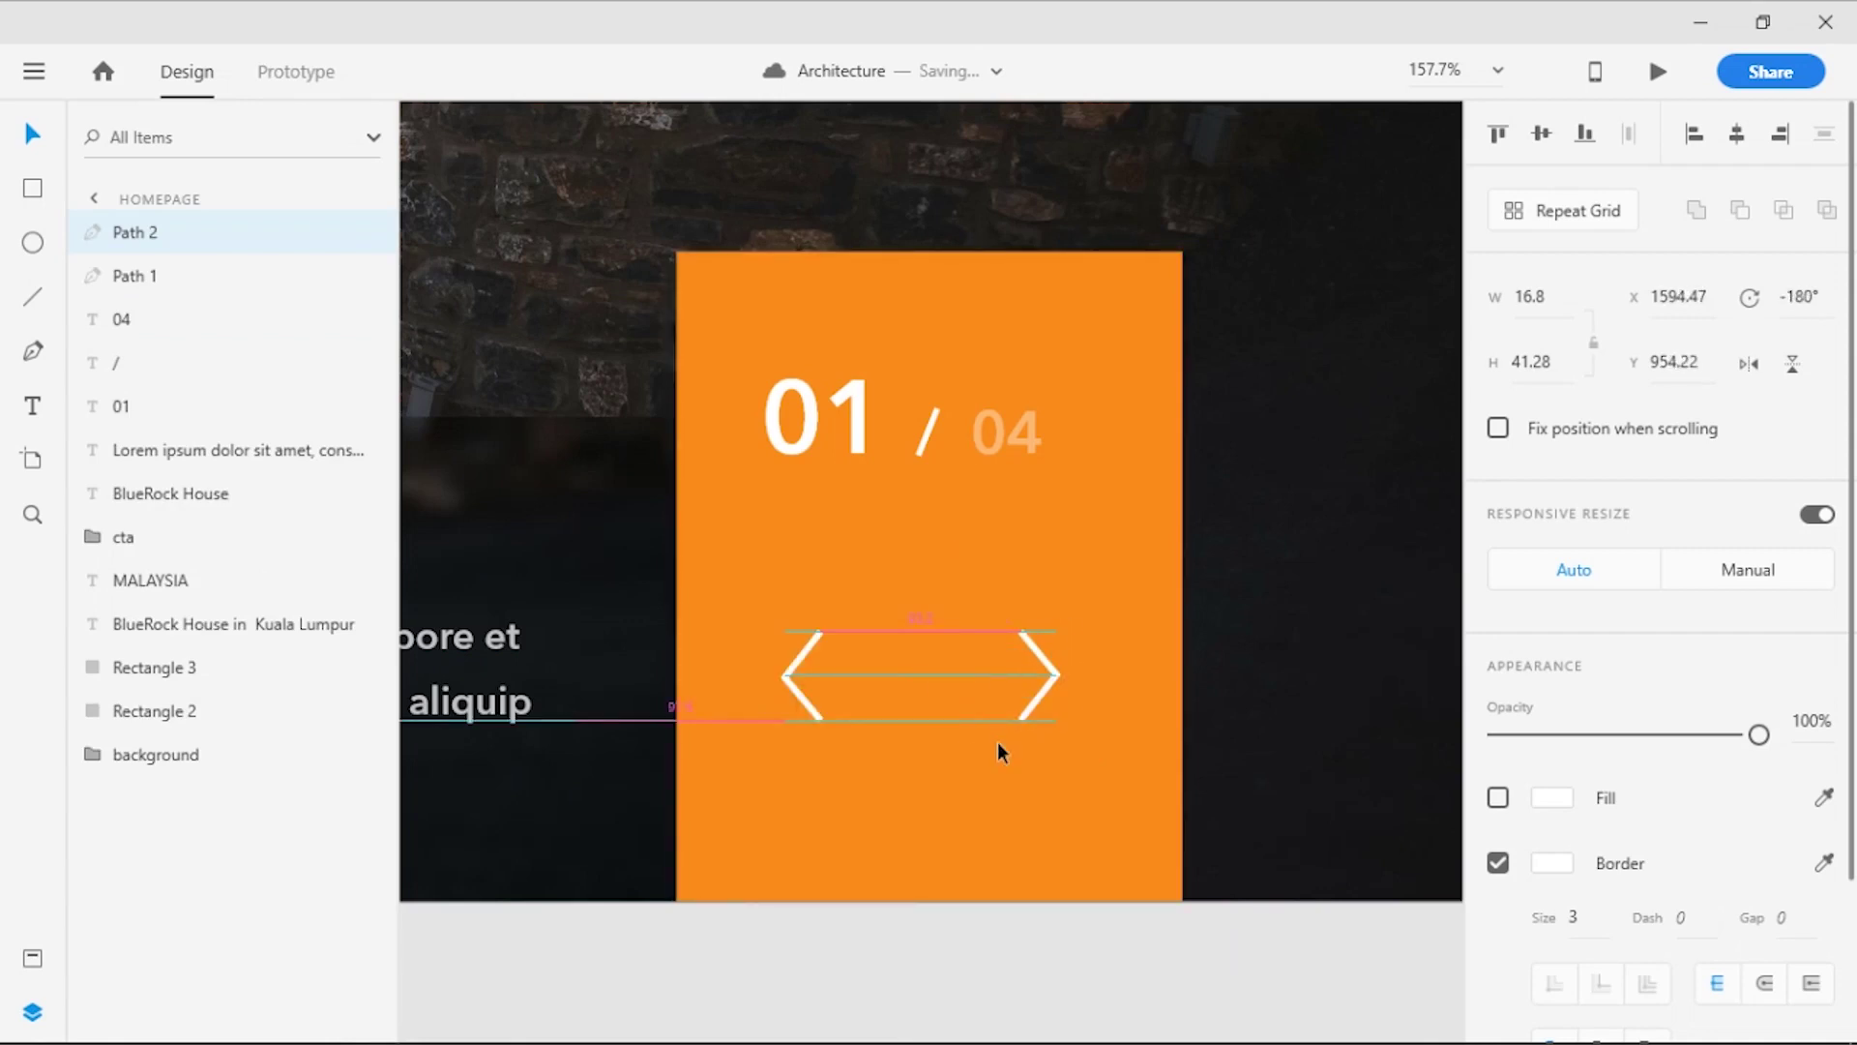
pyautogui.hotkey('shift', 'Left')
pyautogui.hotkey('shift', 'Left')
pyautogui.hotkey('shift', 'Left')
pyautogui.hotkey('shift', 'Left')
pyautogui.hotkey('shift', 'Left')
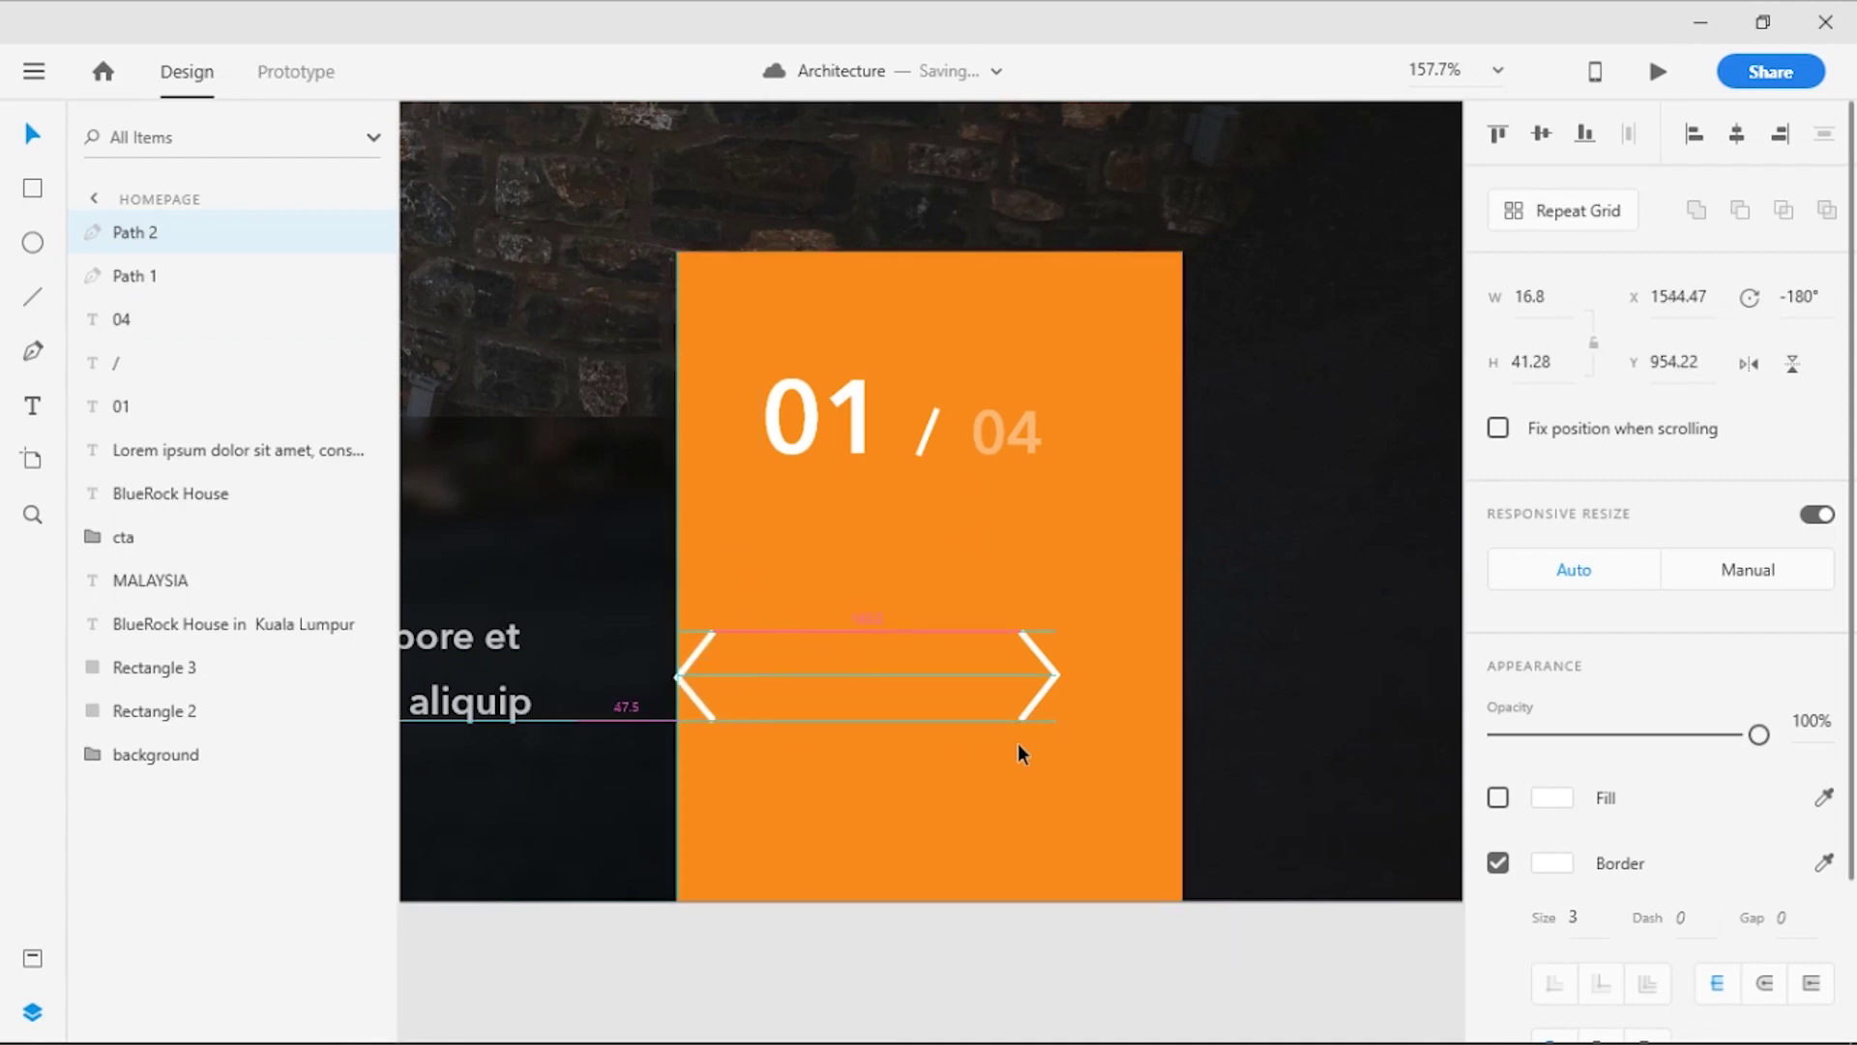
pyautogui.hotkey('shift', 'Right')
pyautogui.hotkey('shift', 'Right')
pyautogui.hotkey('shift', 'Right')
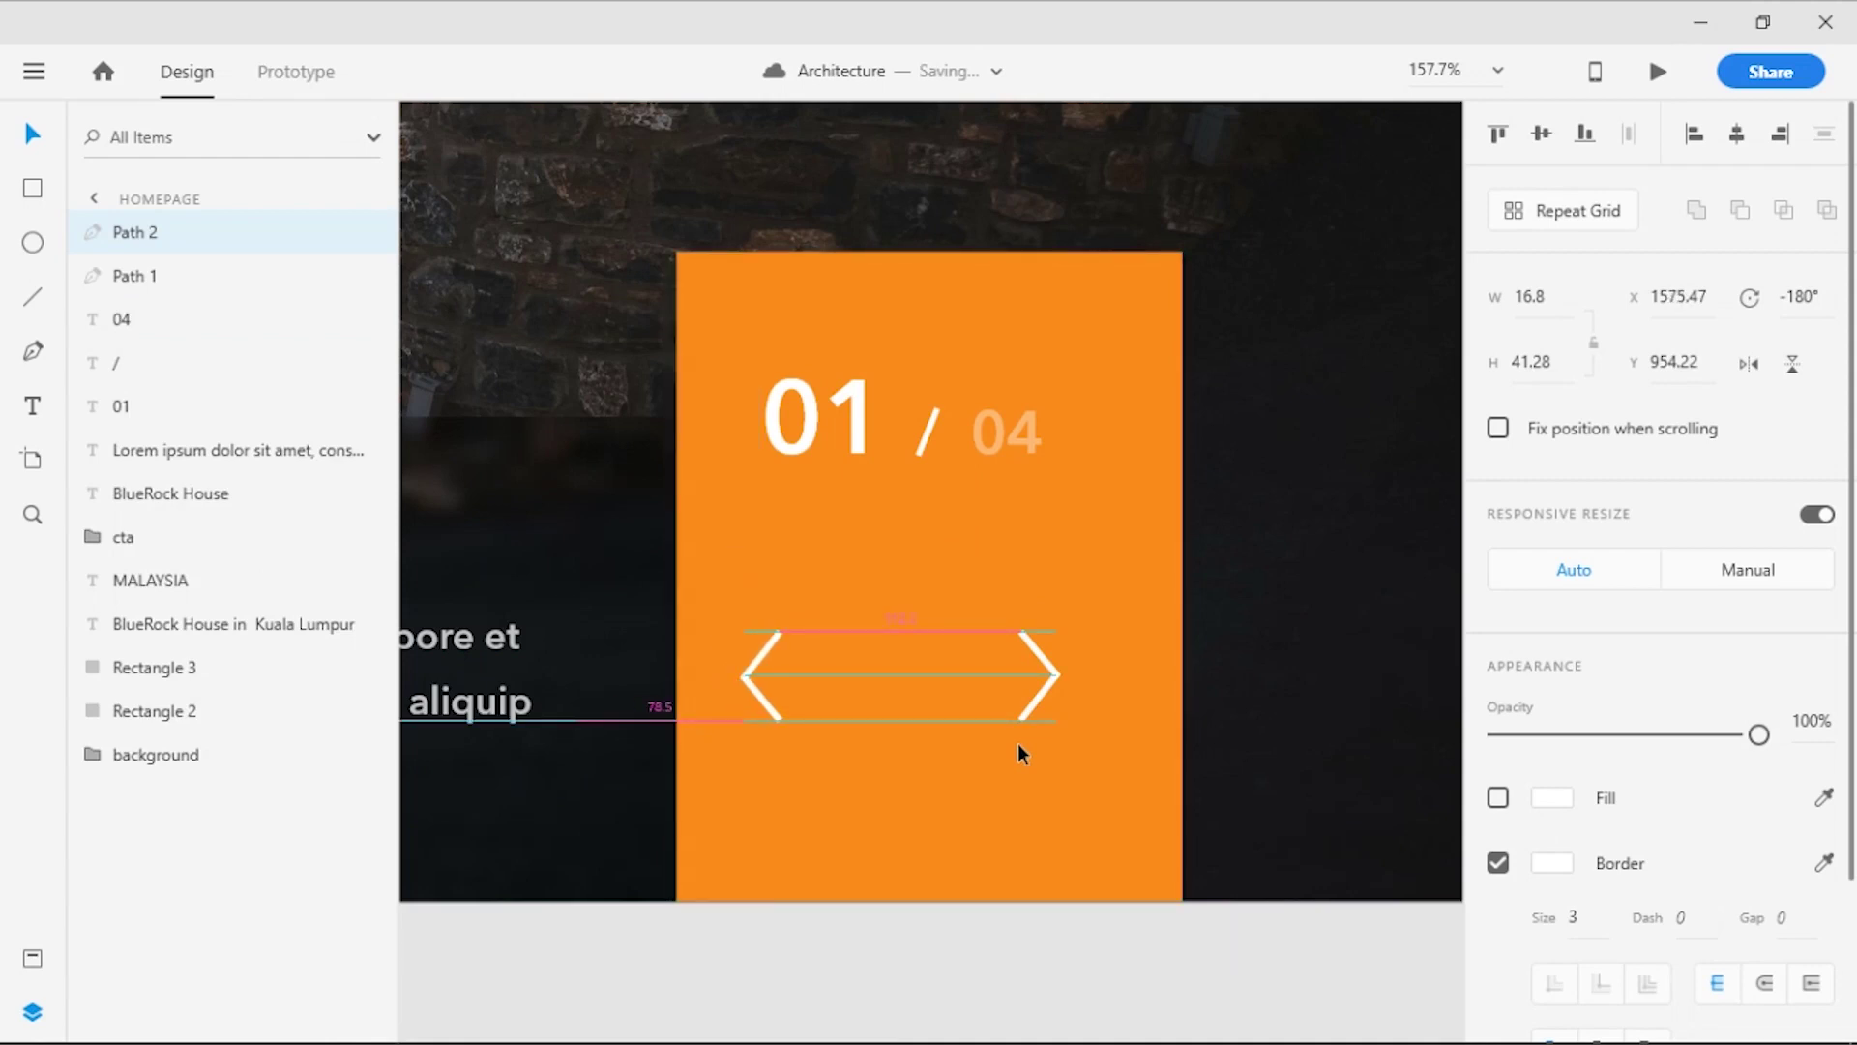
pyautogui.hotkey('shift', 'Right')
# Nudge the original right chevron rightward to space the pair apart
pyautogui.click(1045, 667)
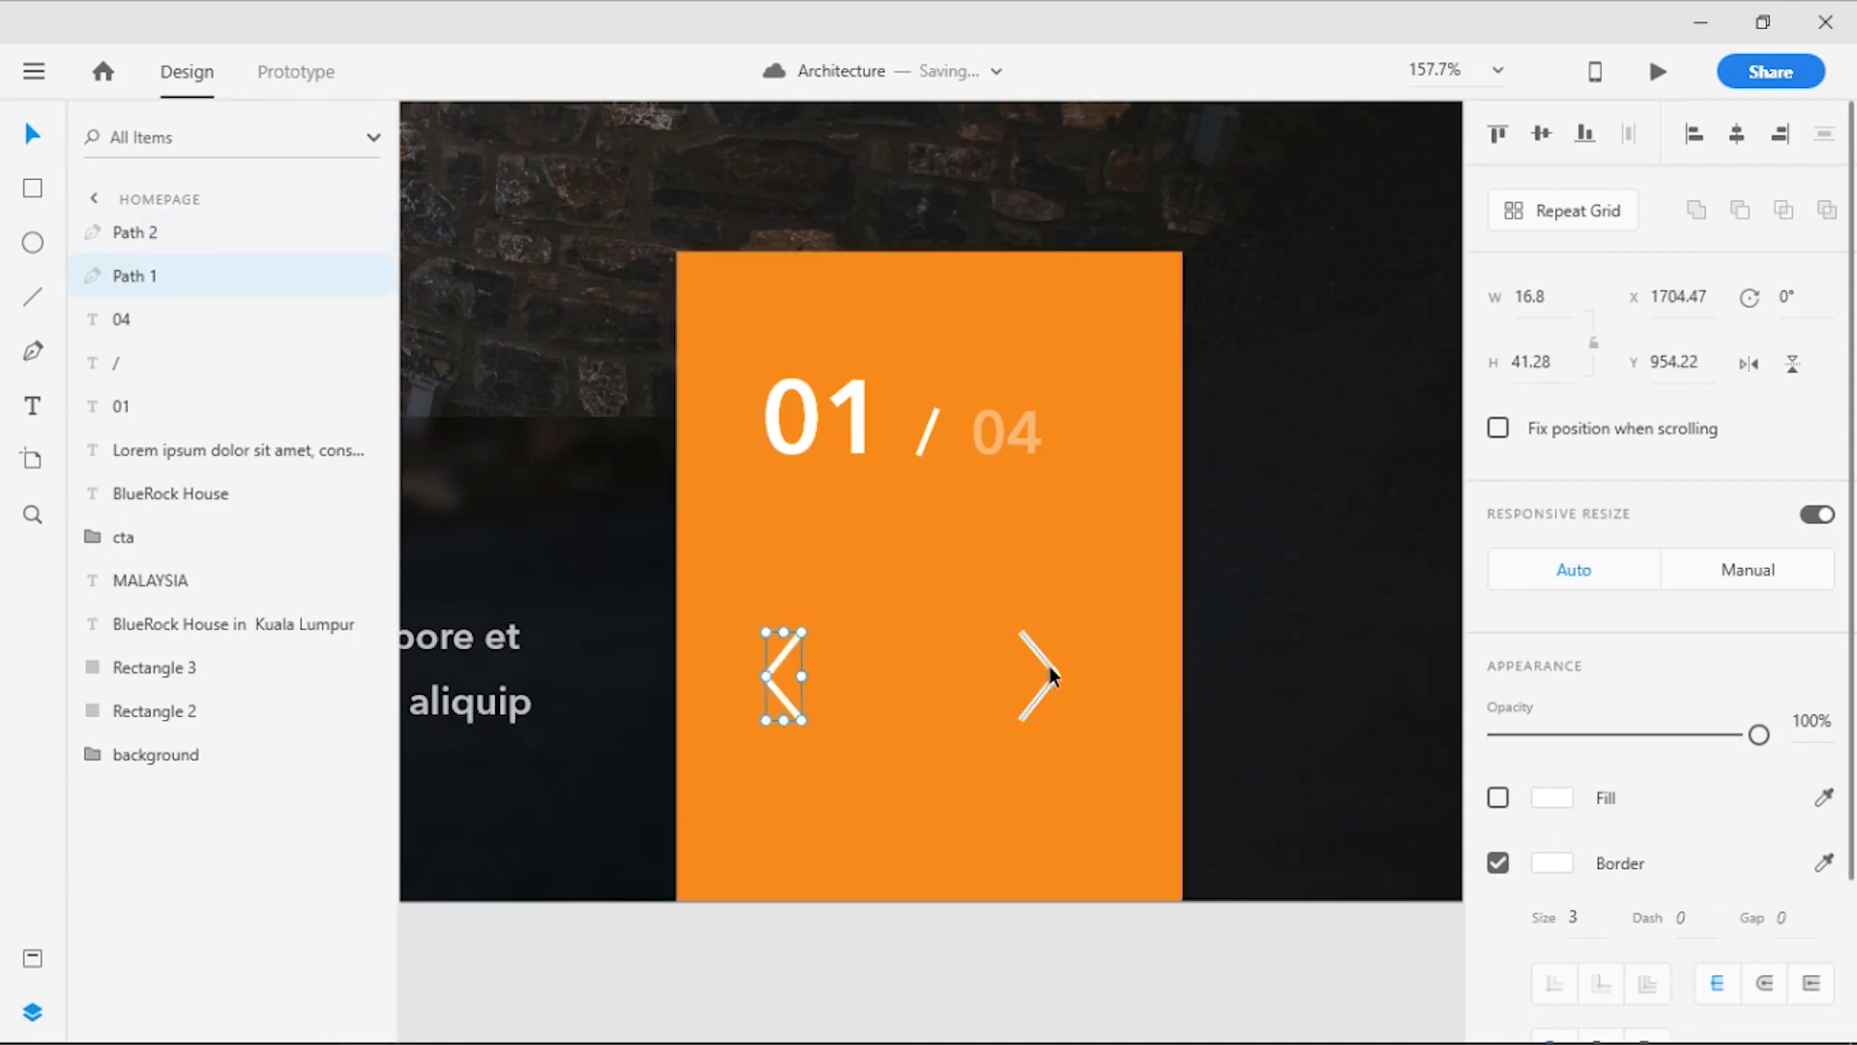
pyautogui.hotkey('shift', 'Right')
pyautogui.hotkey('shift', 'Right')
pyautogui.press('Right')
pyautogui.press('Right')
pyautogui.press('Right')
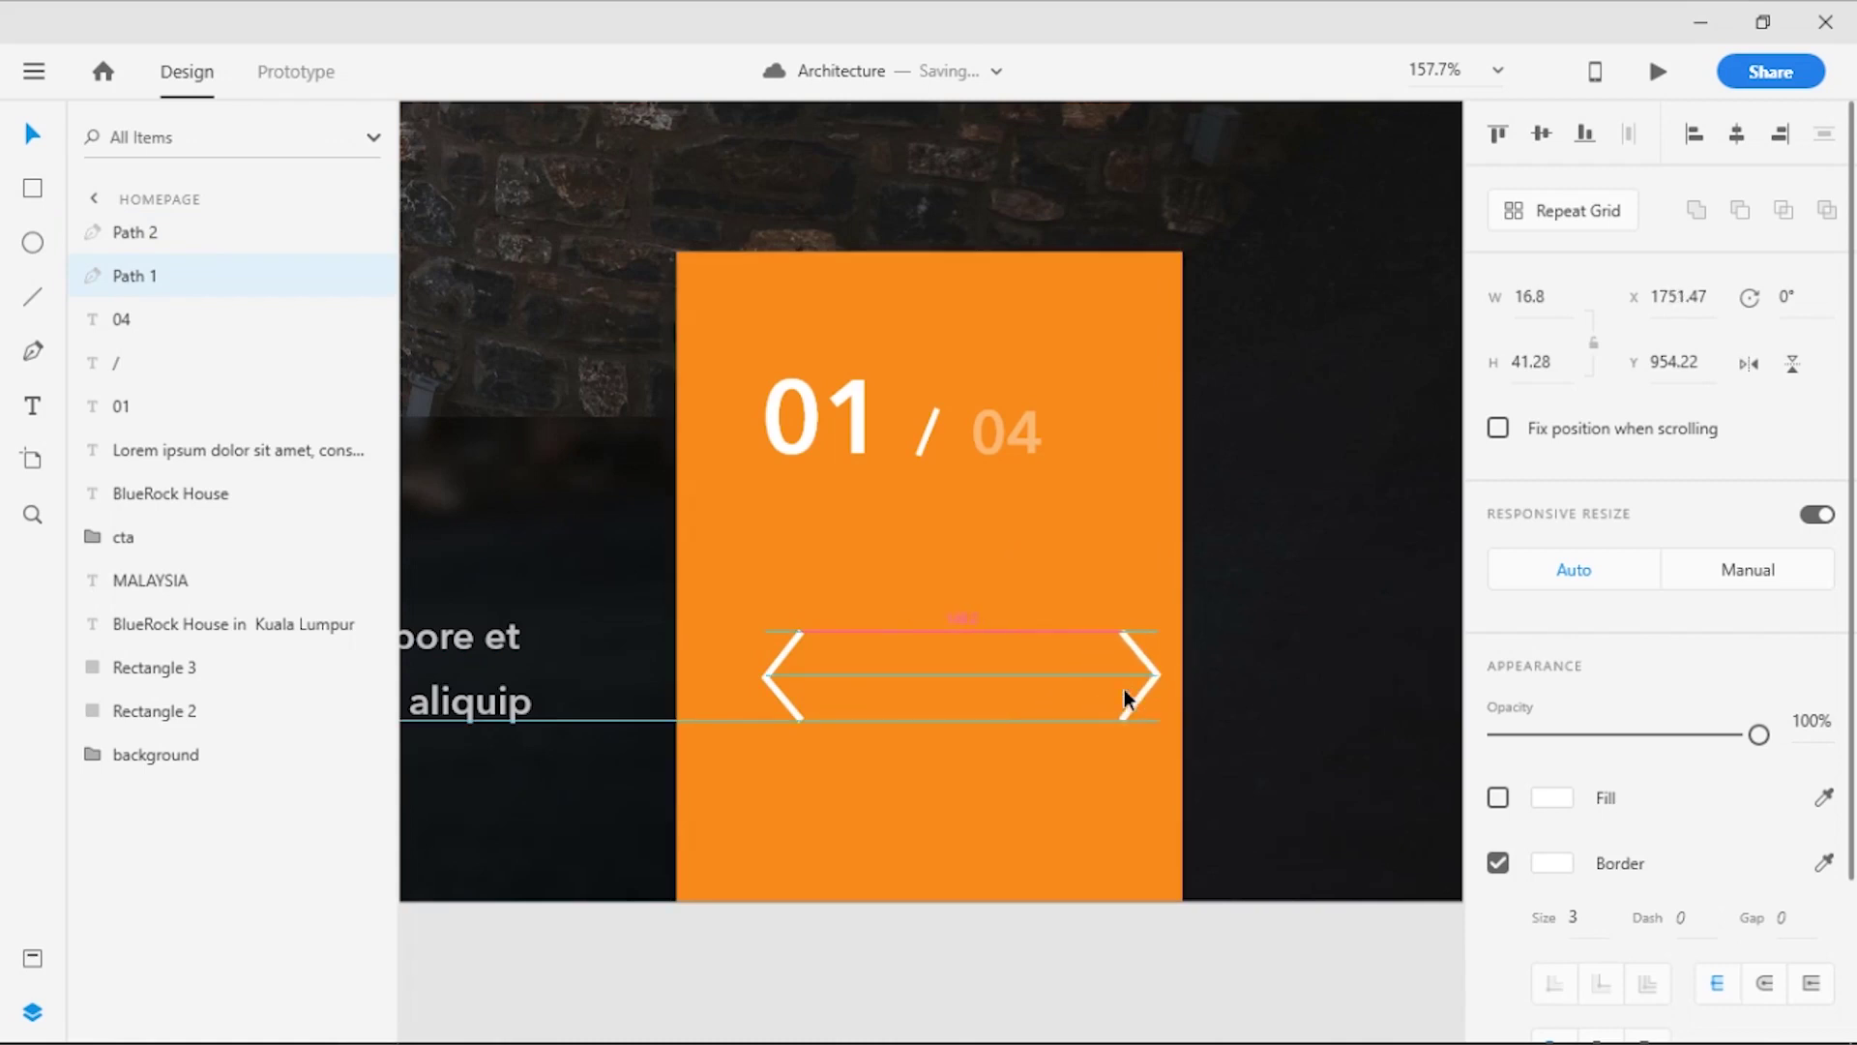
pyautogui.hotkey('shift', 'Left')
pyautogui.hotkey('shift', 'Left')
pyautogui.hotkey('shift', 'Left')
pyautogui.press('Escape')
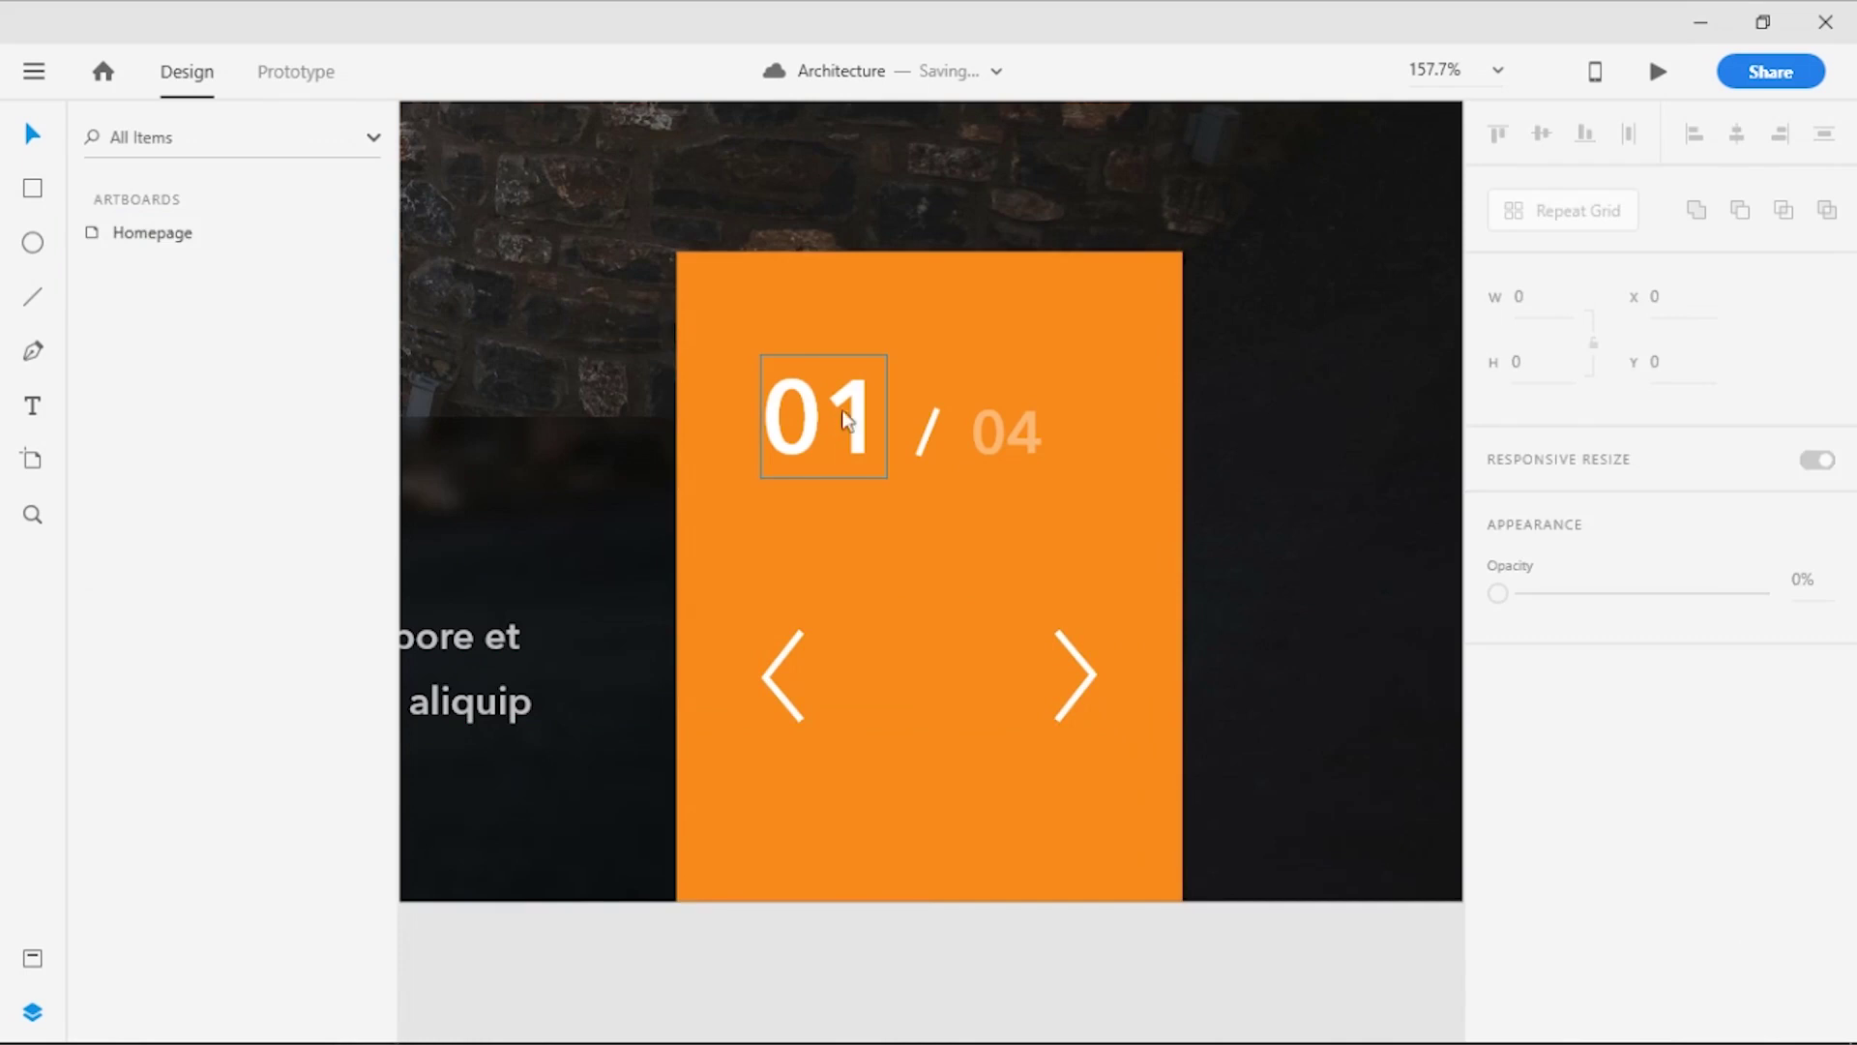
# Group the 01 / 04 counter and centre it horizontally on the orange panel
pyautogui.click(841, 418)
pyautogui.keyDown('shift'); pyautogui.click(929, 430); pyautogui.keyUp('shift')
pyautogui.keyDown('shift'); pyautogui.click(1007, 433); pyautogui.keyUp('shift')
pyautogui.hotkey('ctrl', 'g')
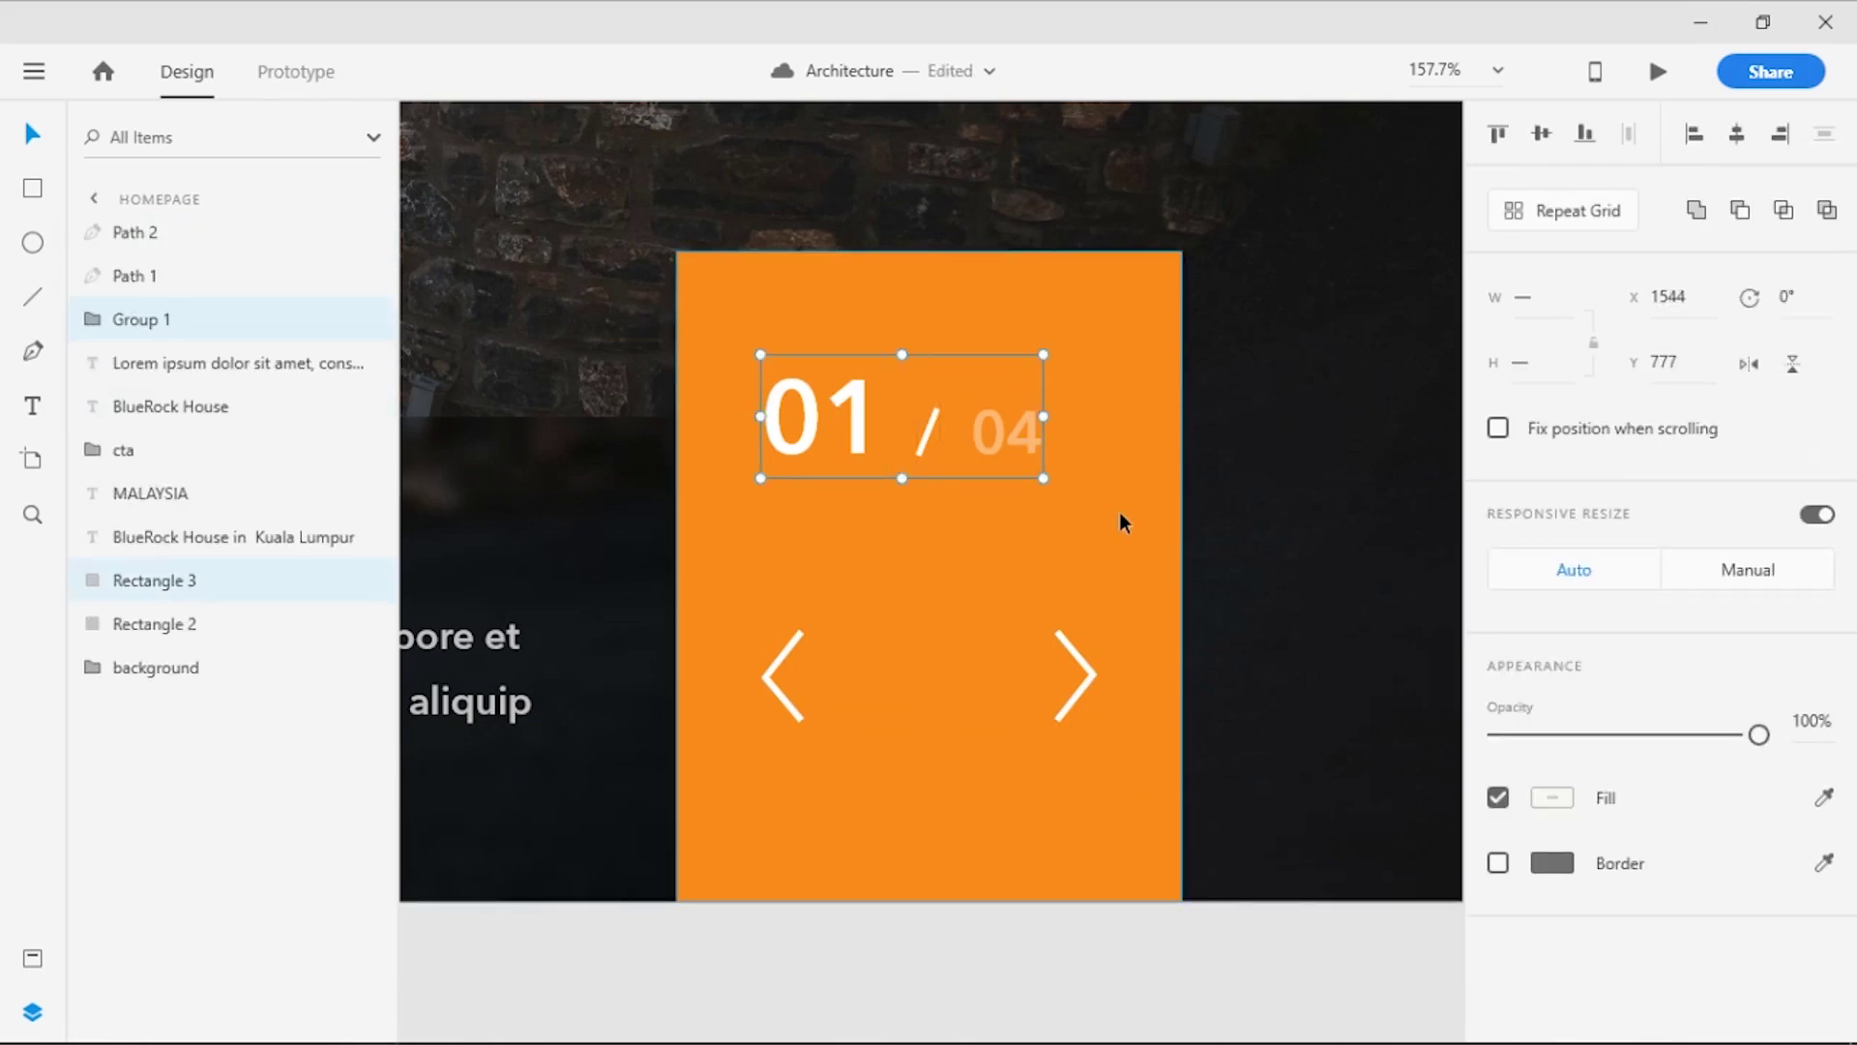
pyautogui.keyDown('shift'); pyautogui.click(1119, 522); pyautogui.keyUp('shift')
pyautogui.click(1739, 144)
pyautogui.press('Escape')
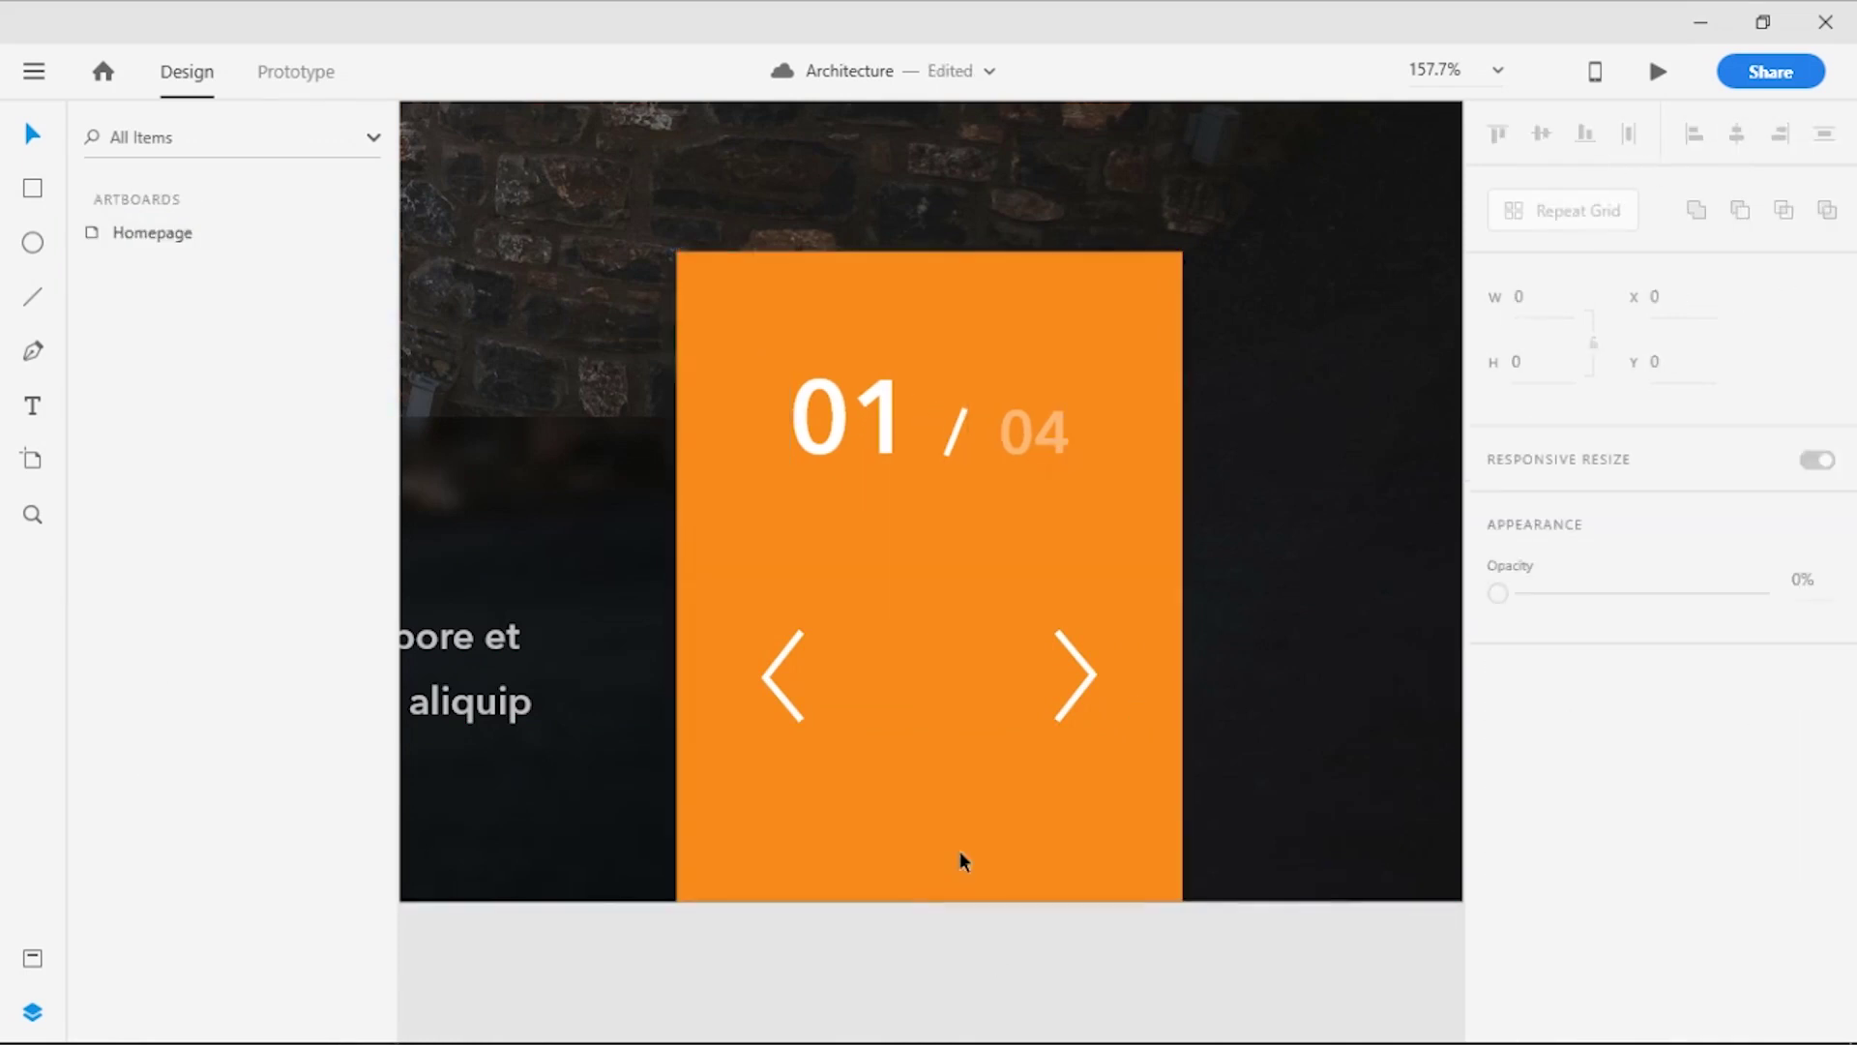
# Group the two chevrons and centre the pair on the orange panel
pyautogui.click(792, 700)
pyautogui.keyDown('shift'); pyautogui.click(1084, 677); pyautogui.keyUp('shift')
pyautogui.hotkey('ctrl', 'g')
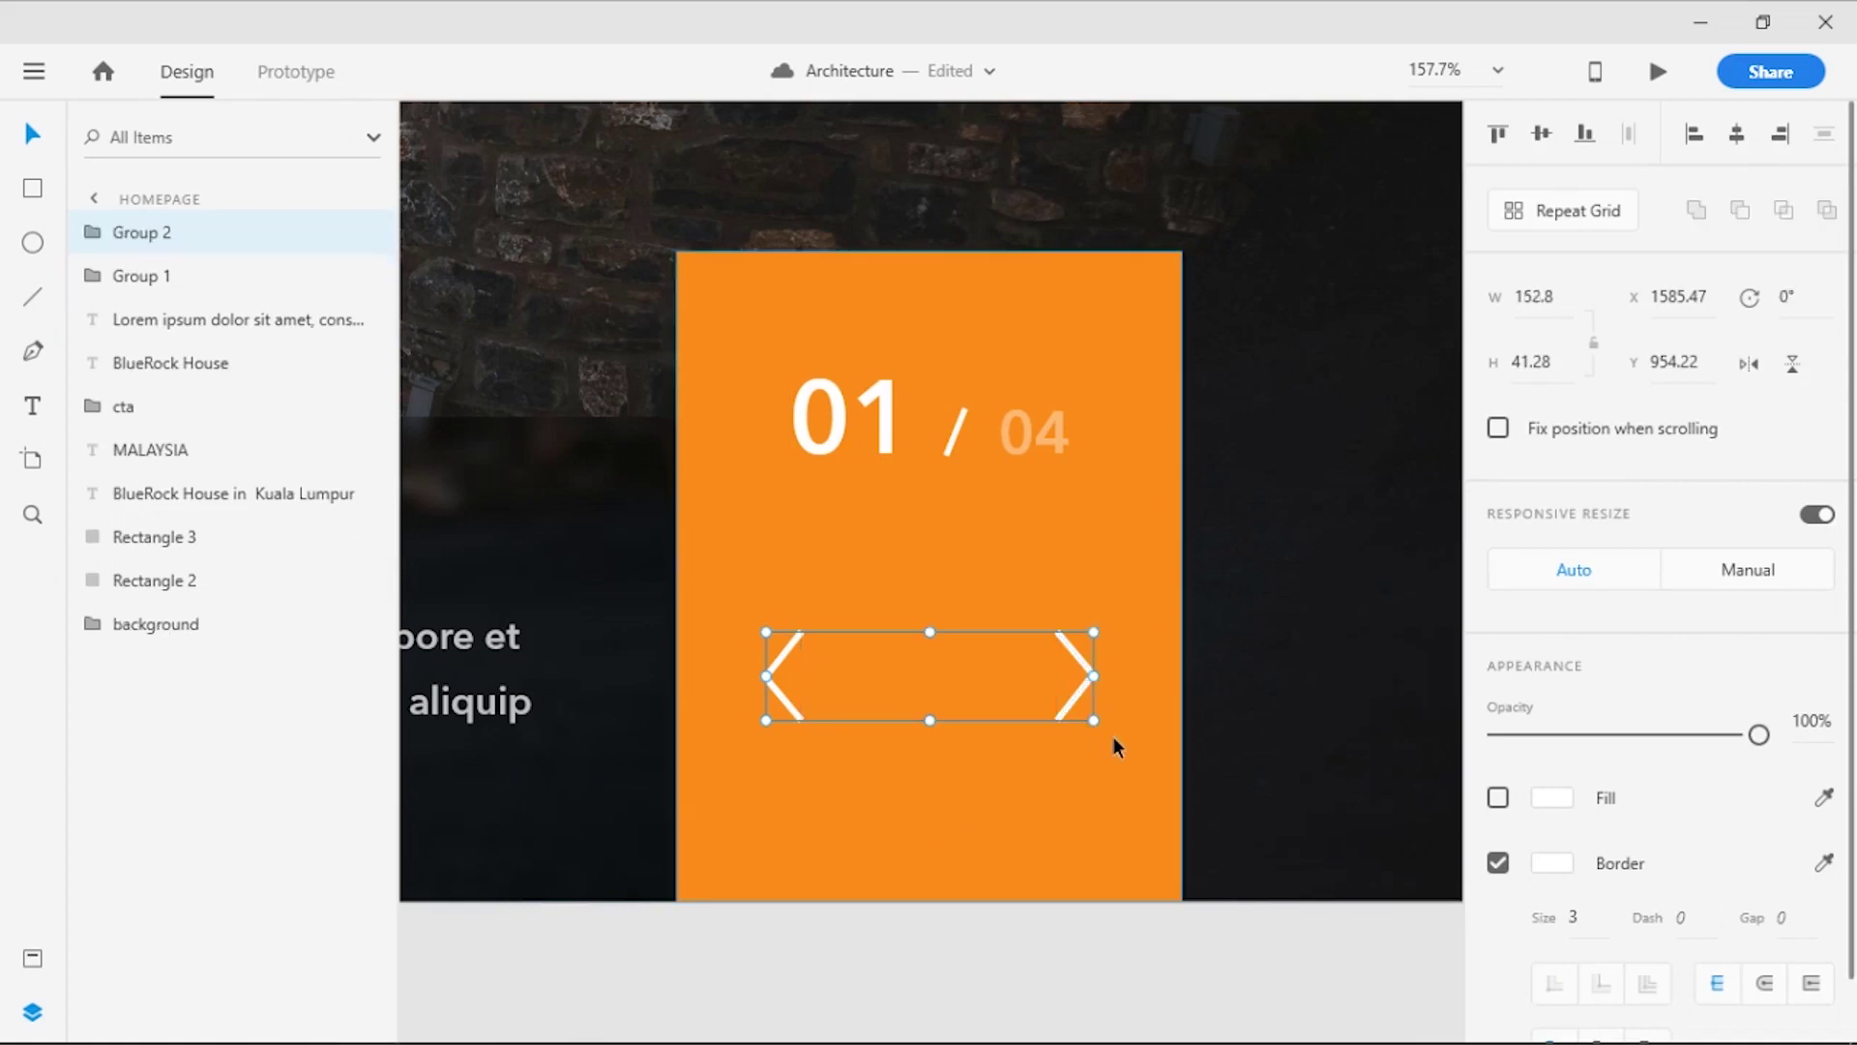
pyautogui.keyDown('shift'); pyautogui.click(1115, 776); pyautogui.keyUp('shift')
pyautogui.click(1739, 134)
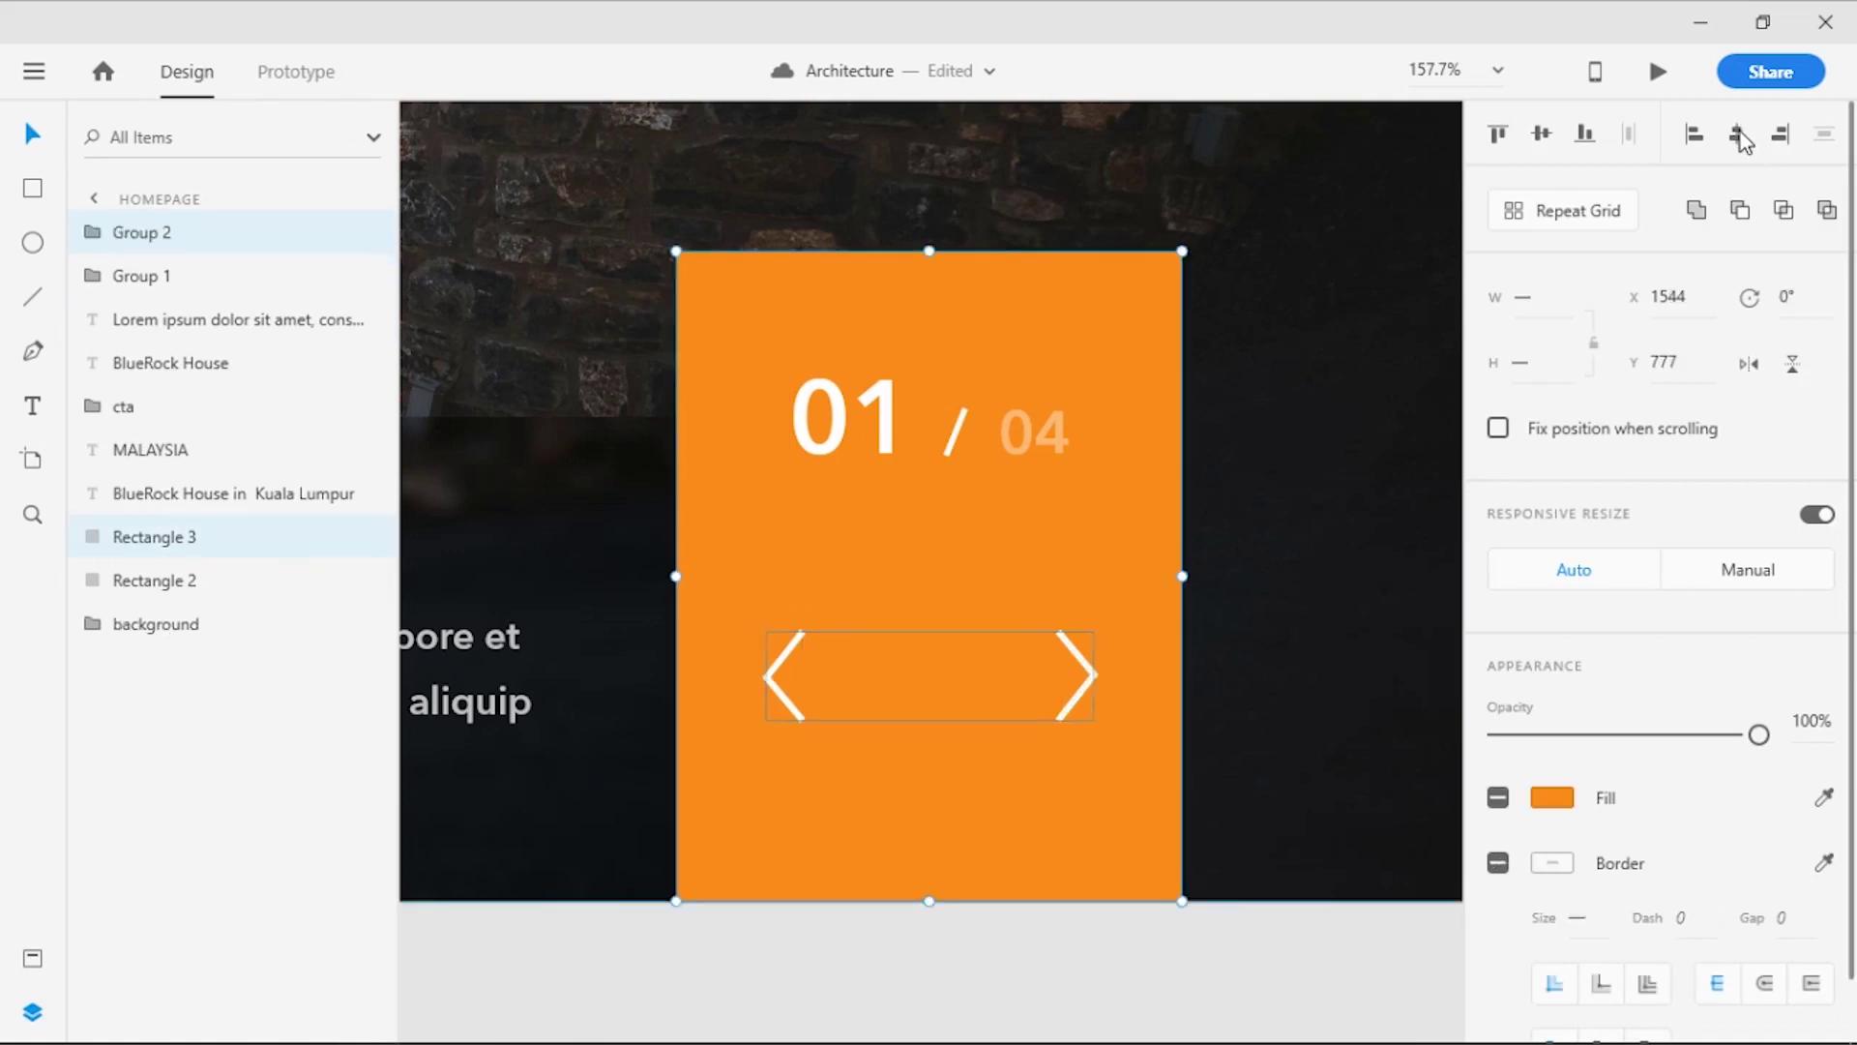
pyautogui.click(1047, 951)
pyautogui.scroll(-3, 1037, 944)
pyautogui.scroll(-3, 977, 915)
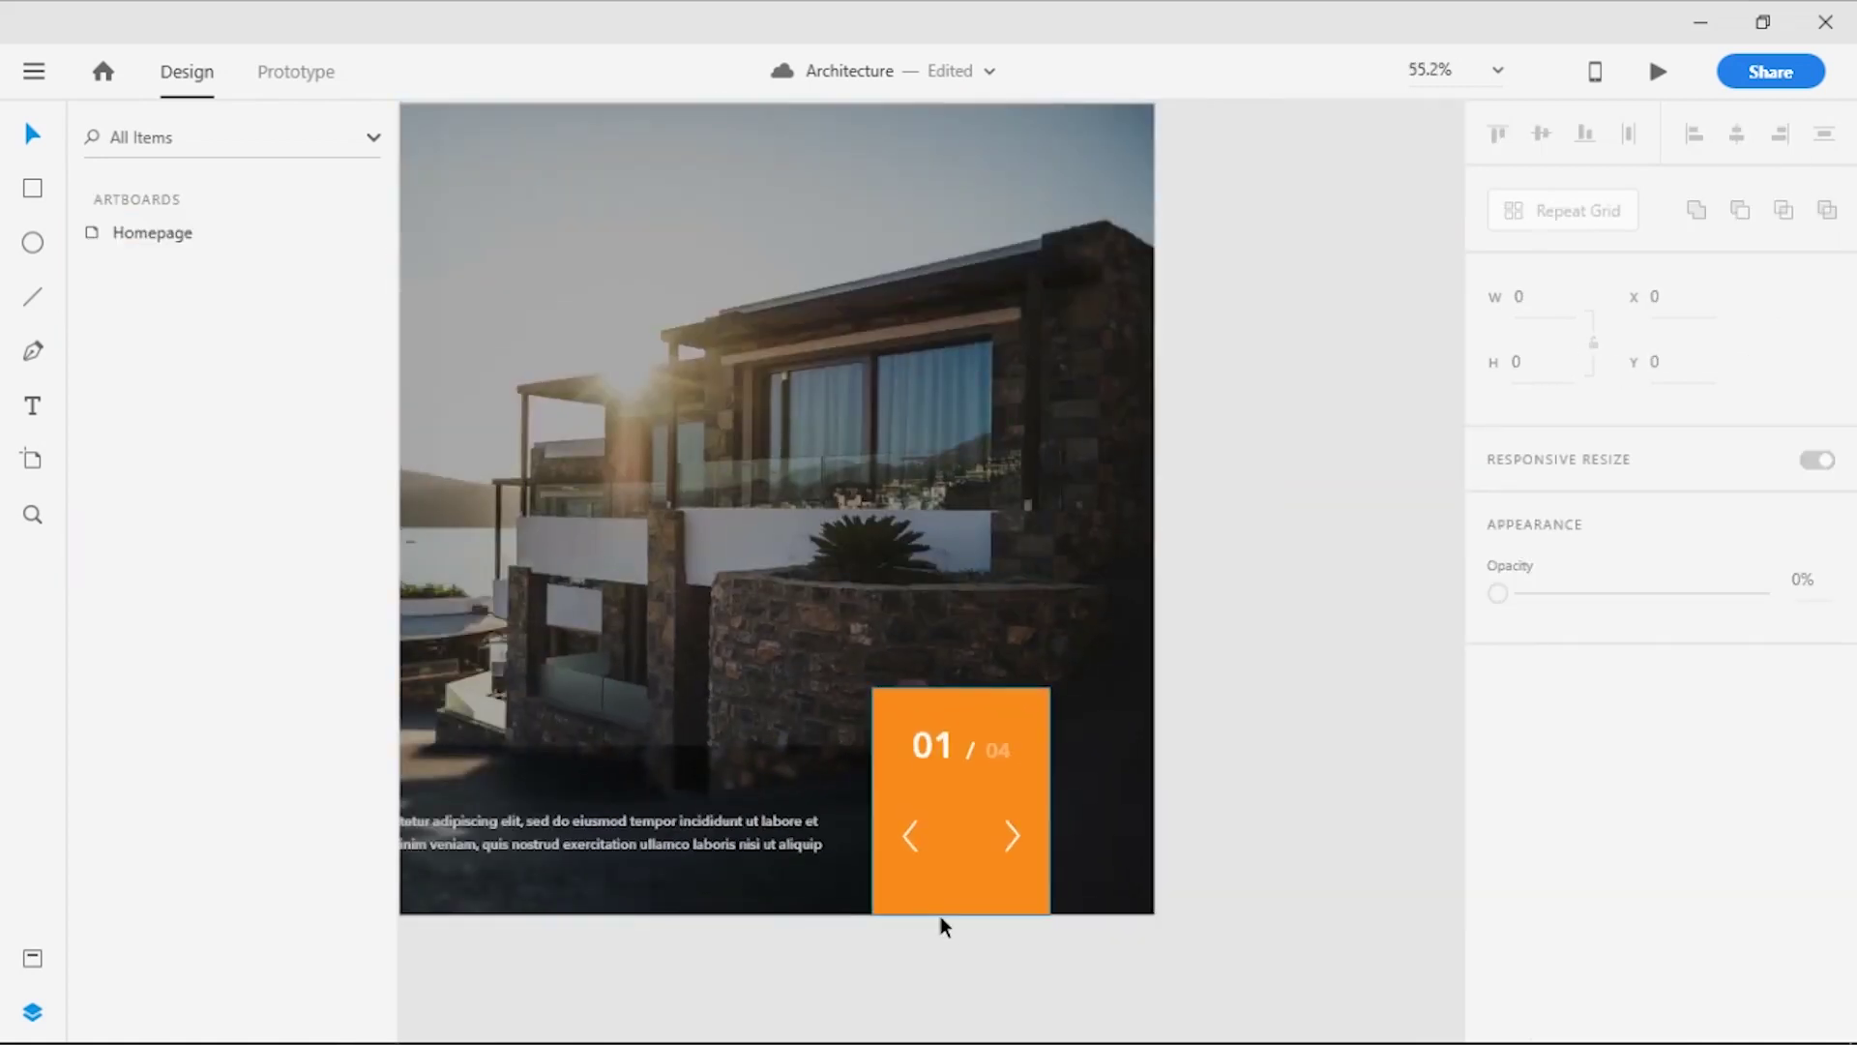
pyautogui.scroll(6, 941, 916)
# Fade the left chevron to 26% opacity
pyautogui.click(864, 710)
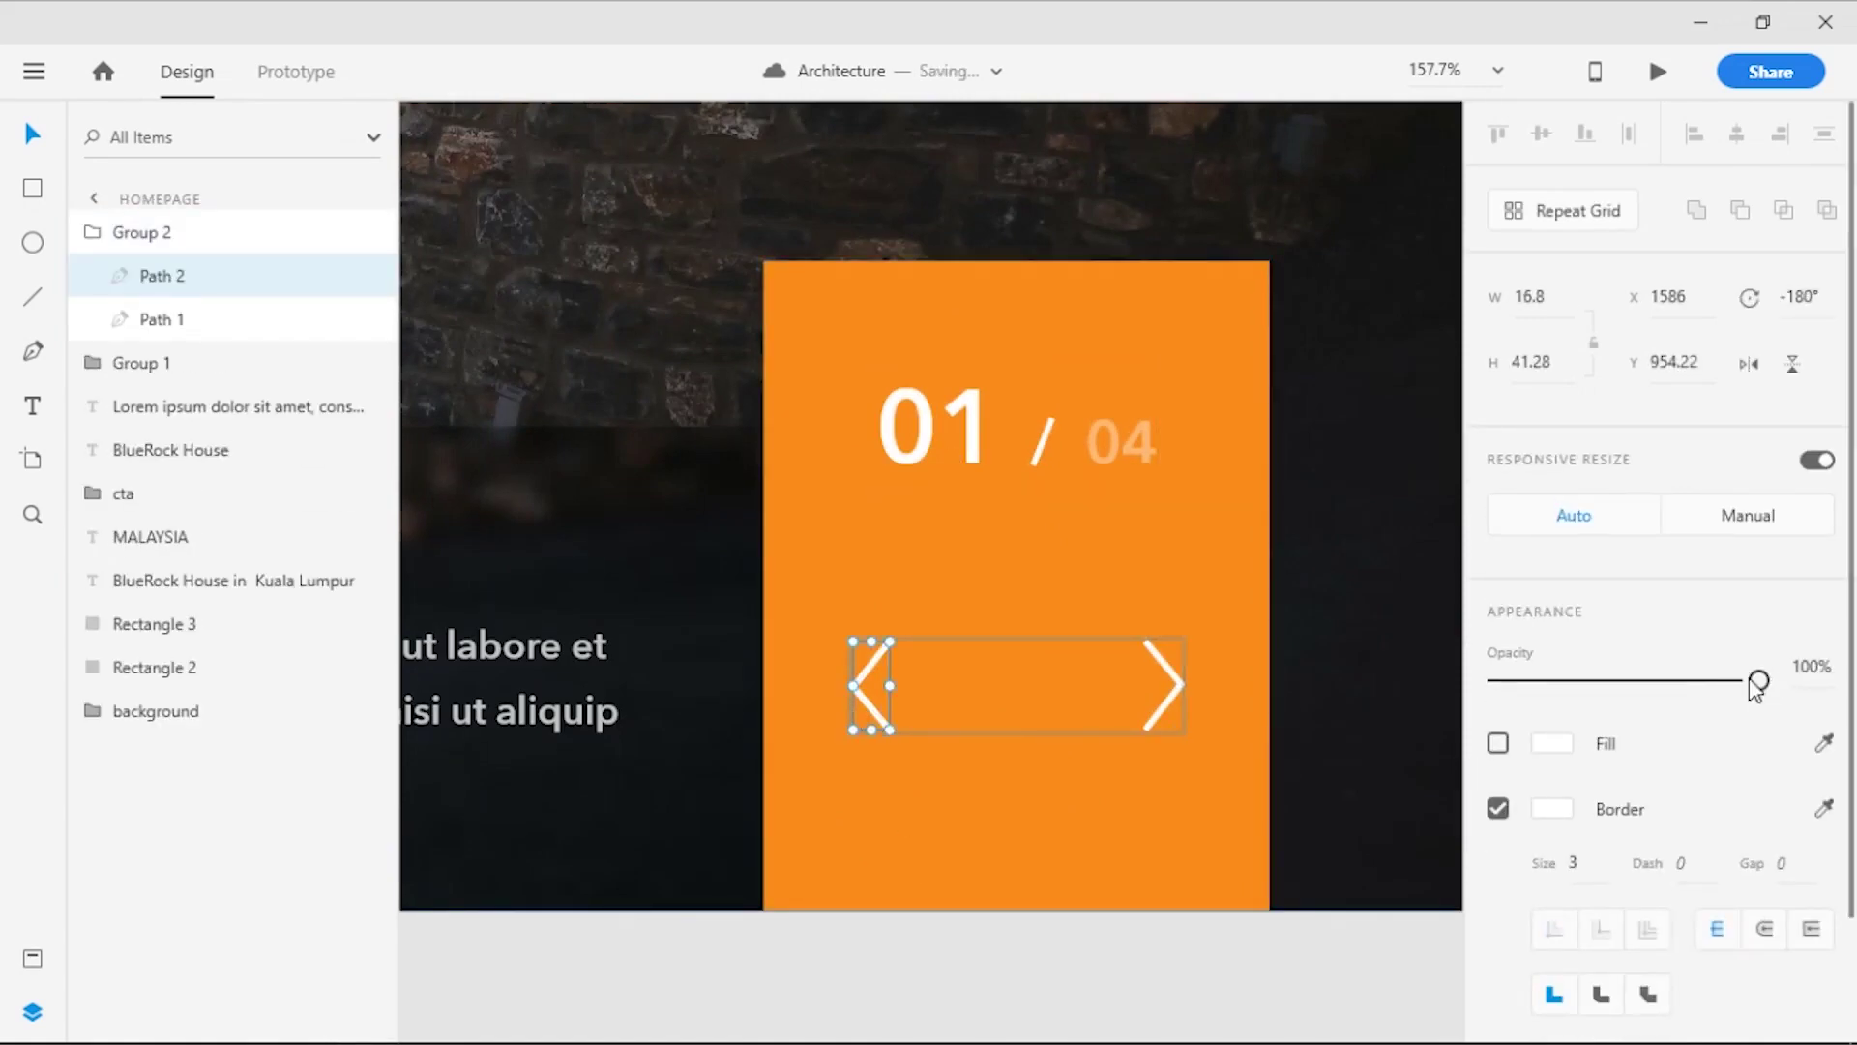
pyautogui.moveTo(1755, 682)
pyautogui.mouseDown()
pyautogui.moveTo(1583, 684)
pyautogui.moveTo(1559, 702)
pyautogui.mouseUp()
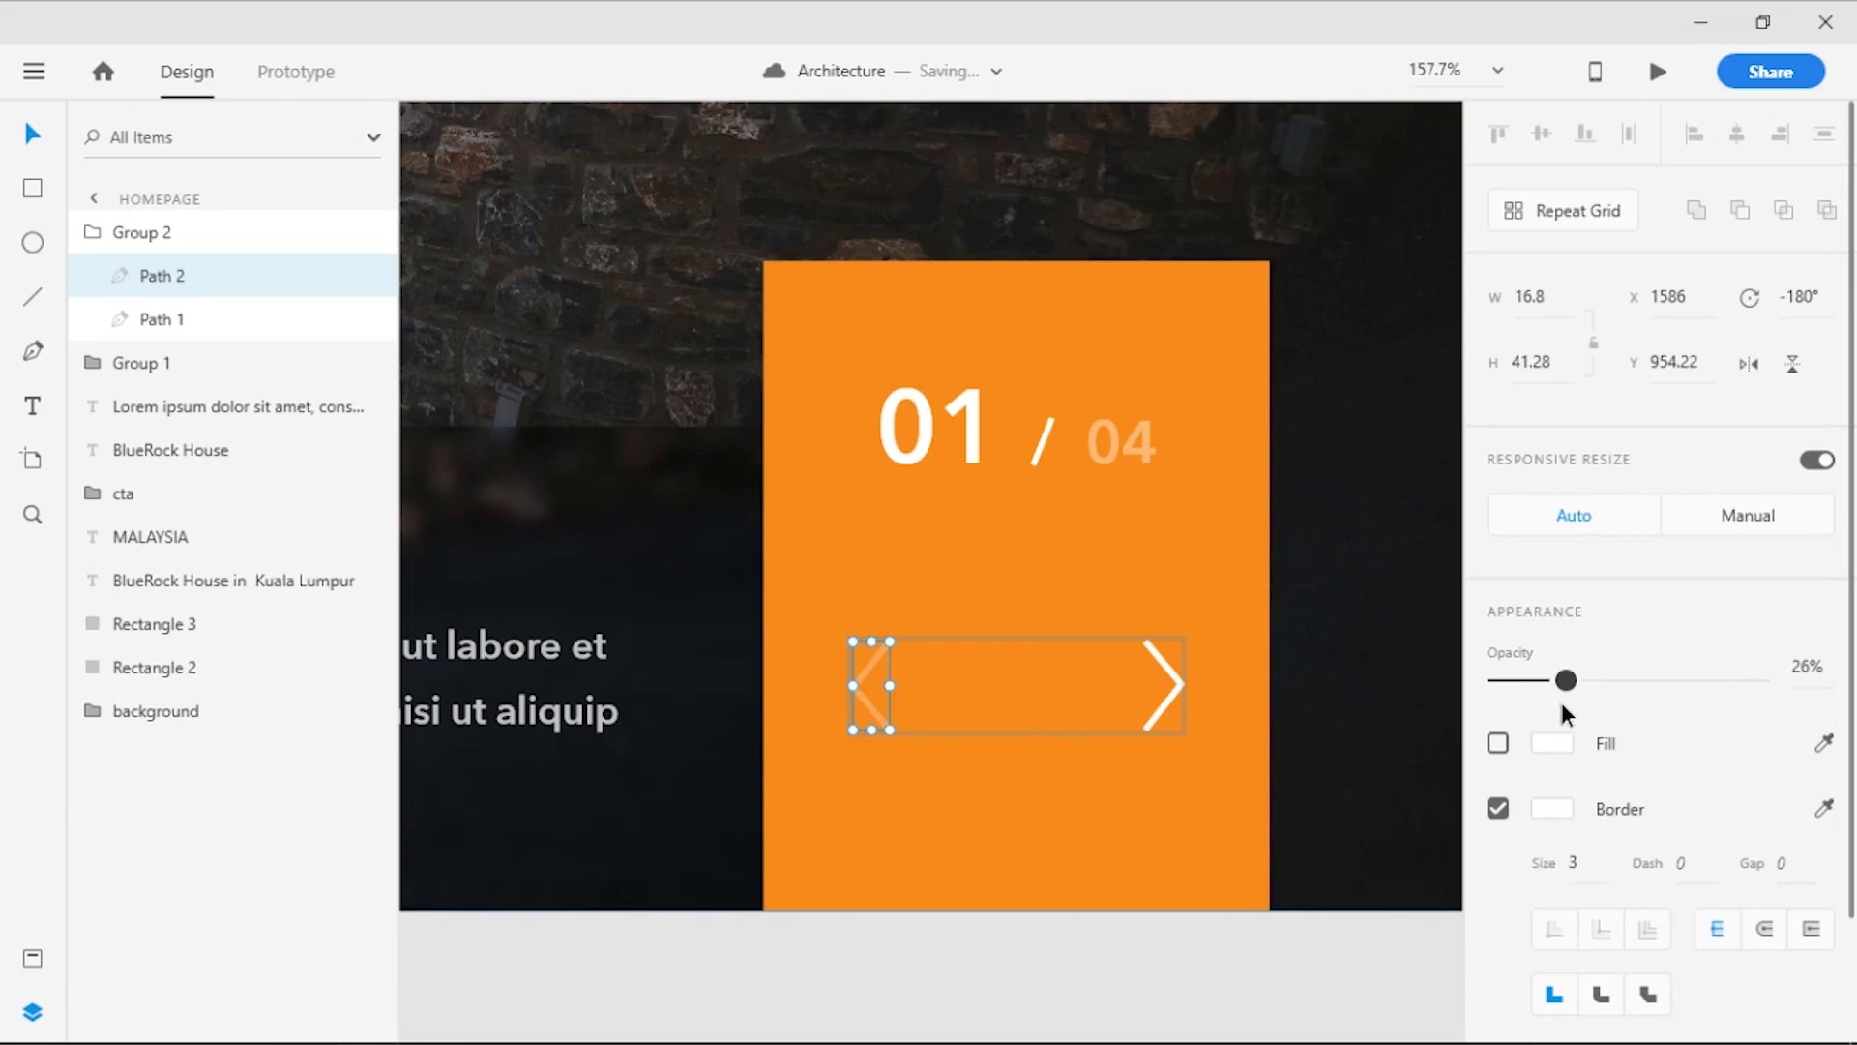
pyautogui.click(1016, 944)
pyautogui.scroll(-4, 960, 947)
pyautogui.scroll(-2, 959, 955)
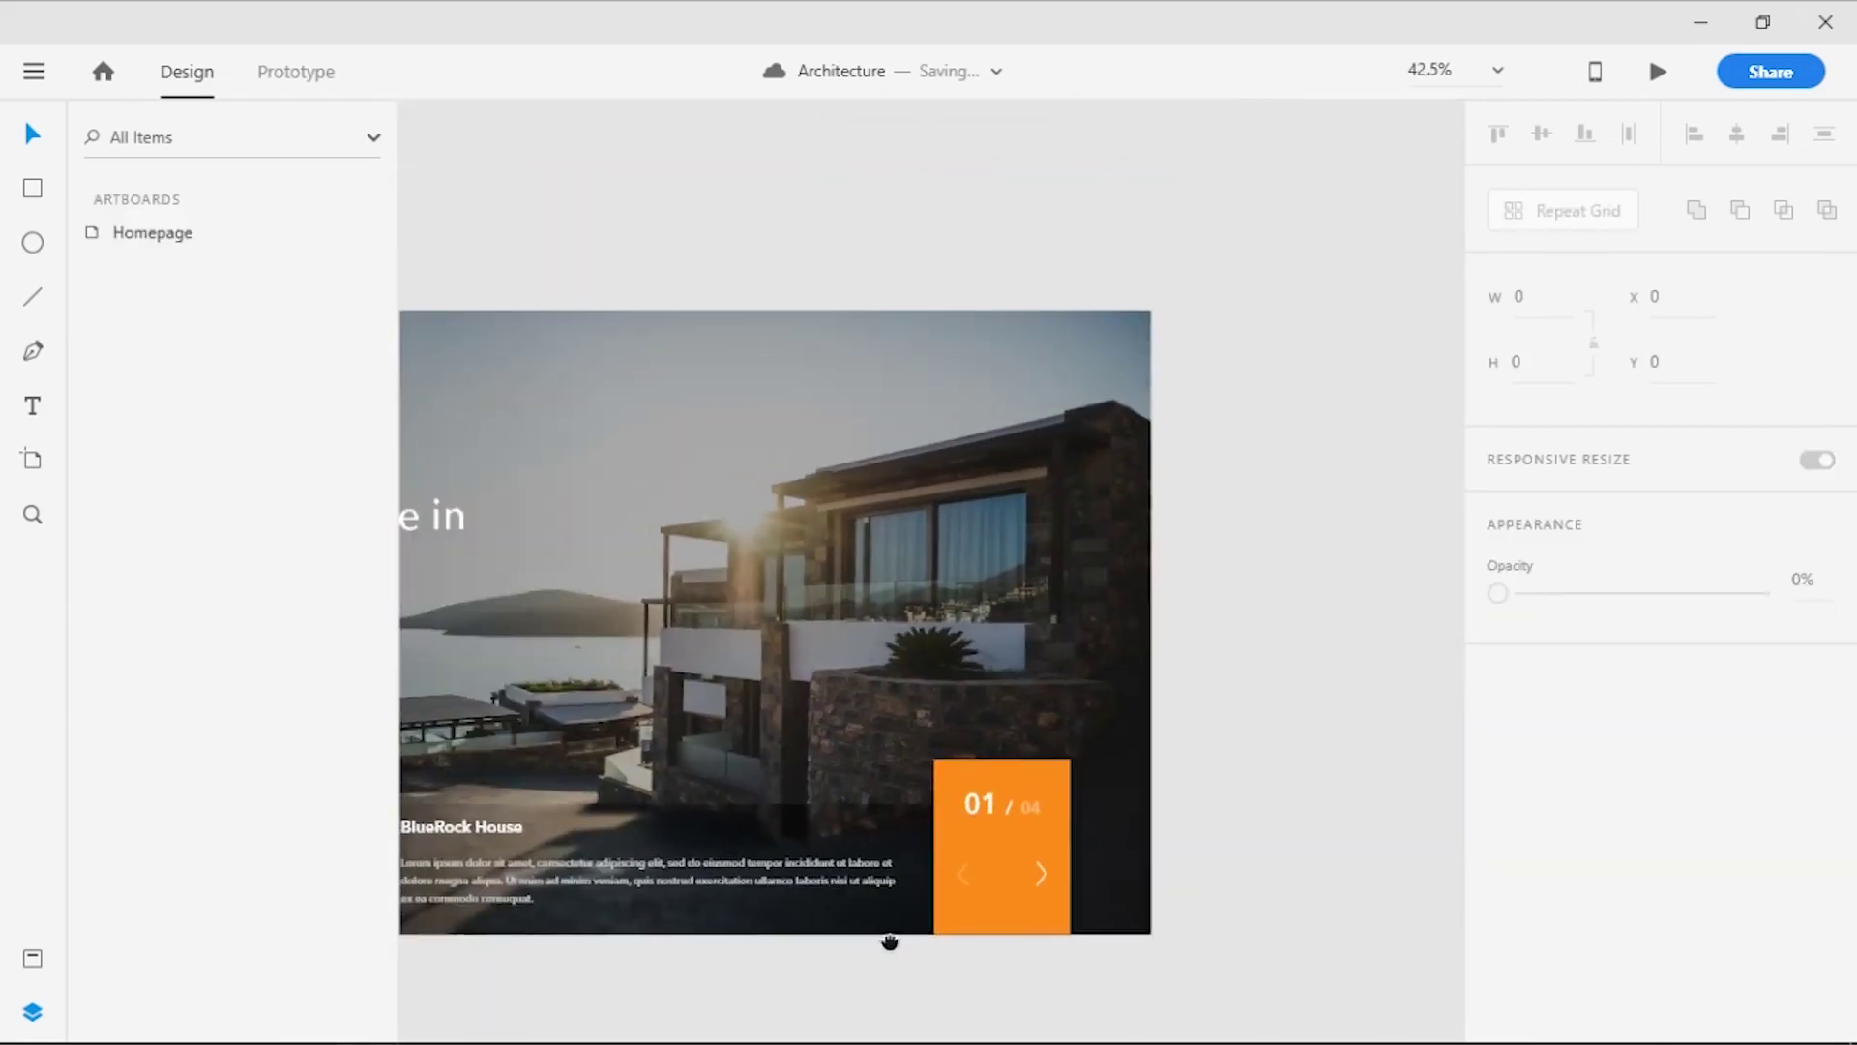
pyautogui.scroll(-1, 880, 893)
# Move the MALAYSIA label, BlueRock headline and See Project button lower
pyautogui.moveTo(900, 890); pyautogui.dragTo(908, 885)
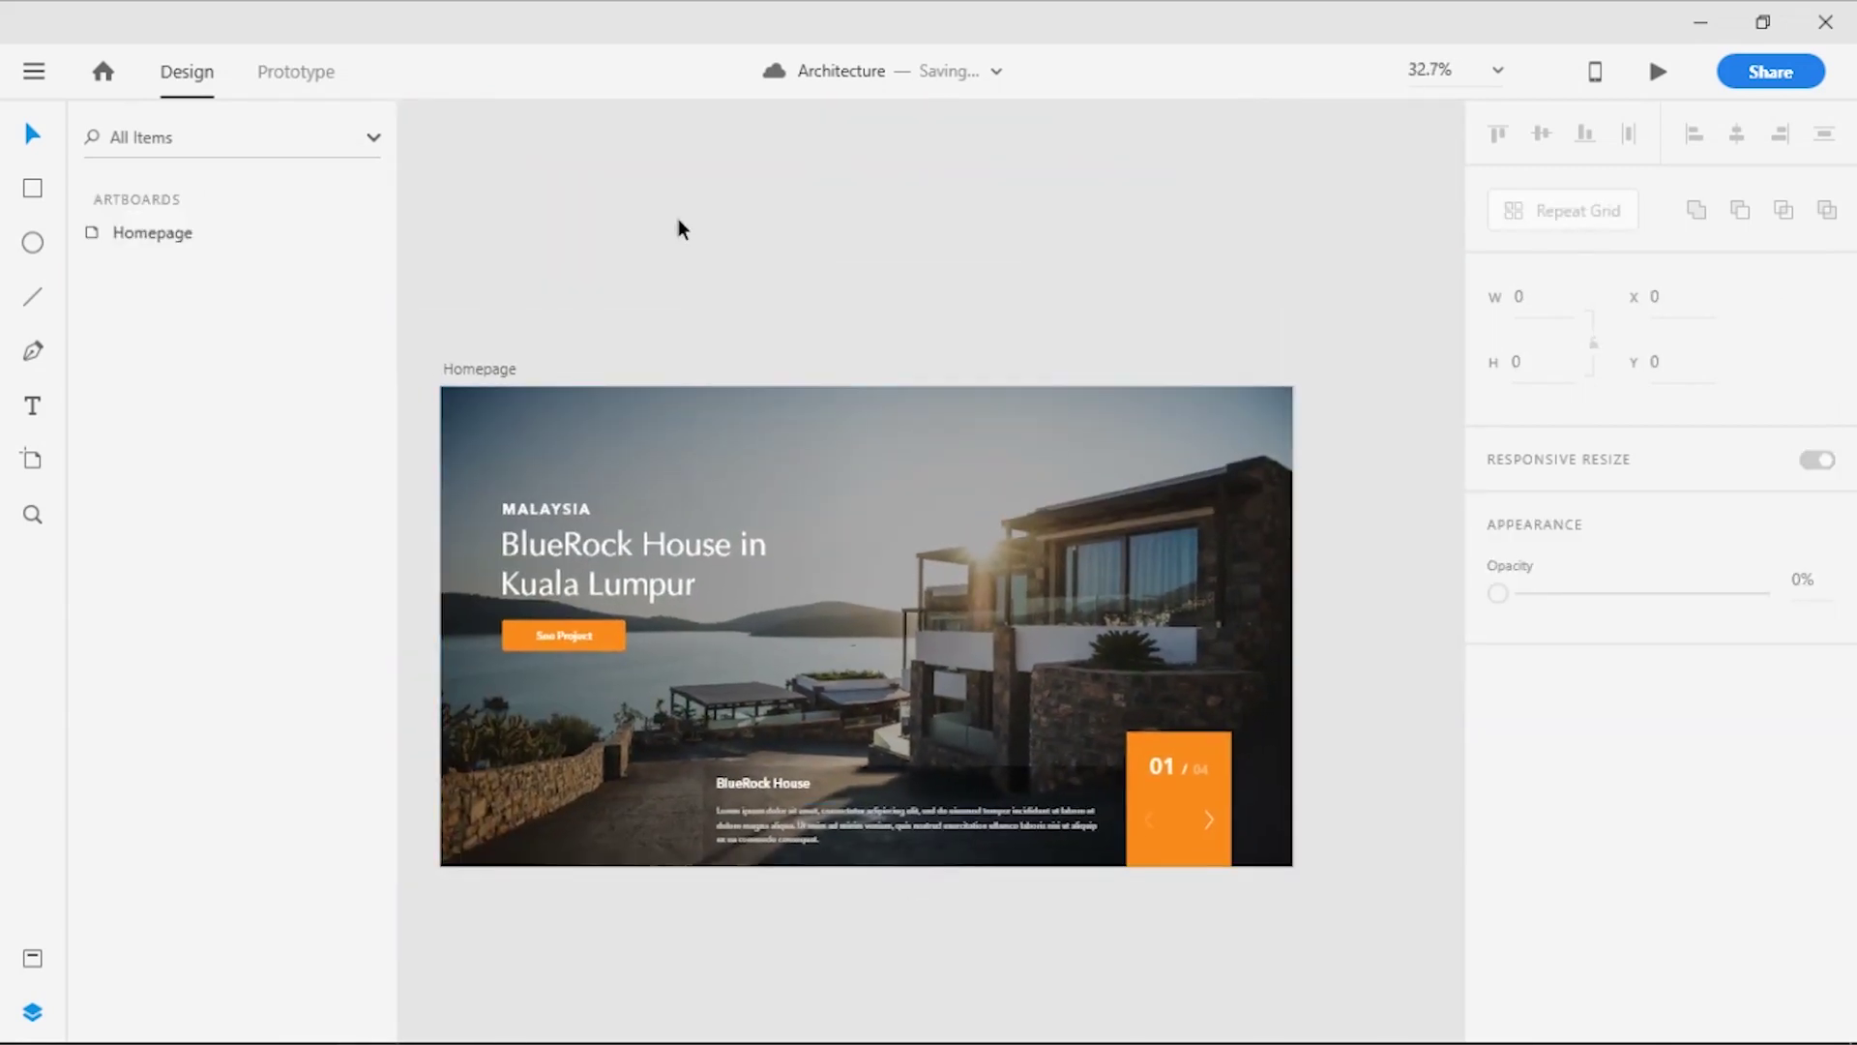
pyautogui.click(548, 504)
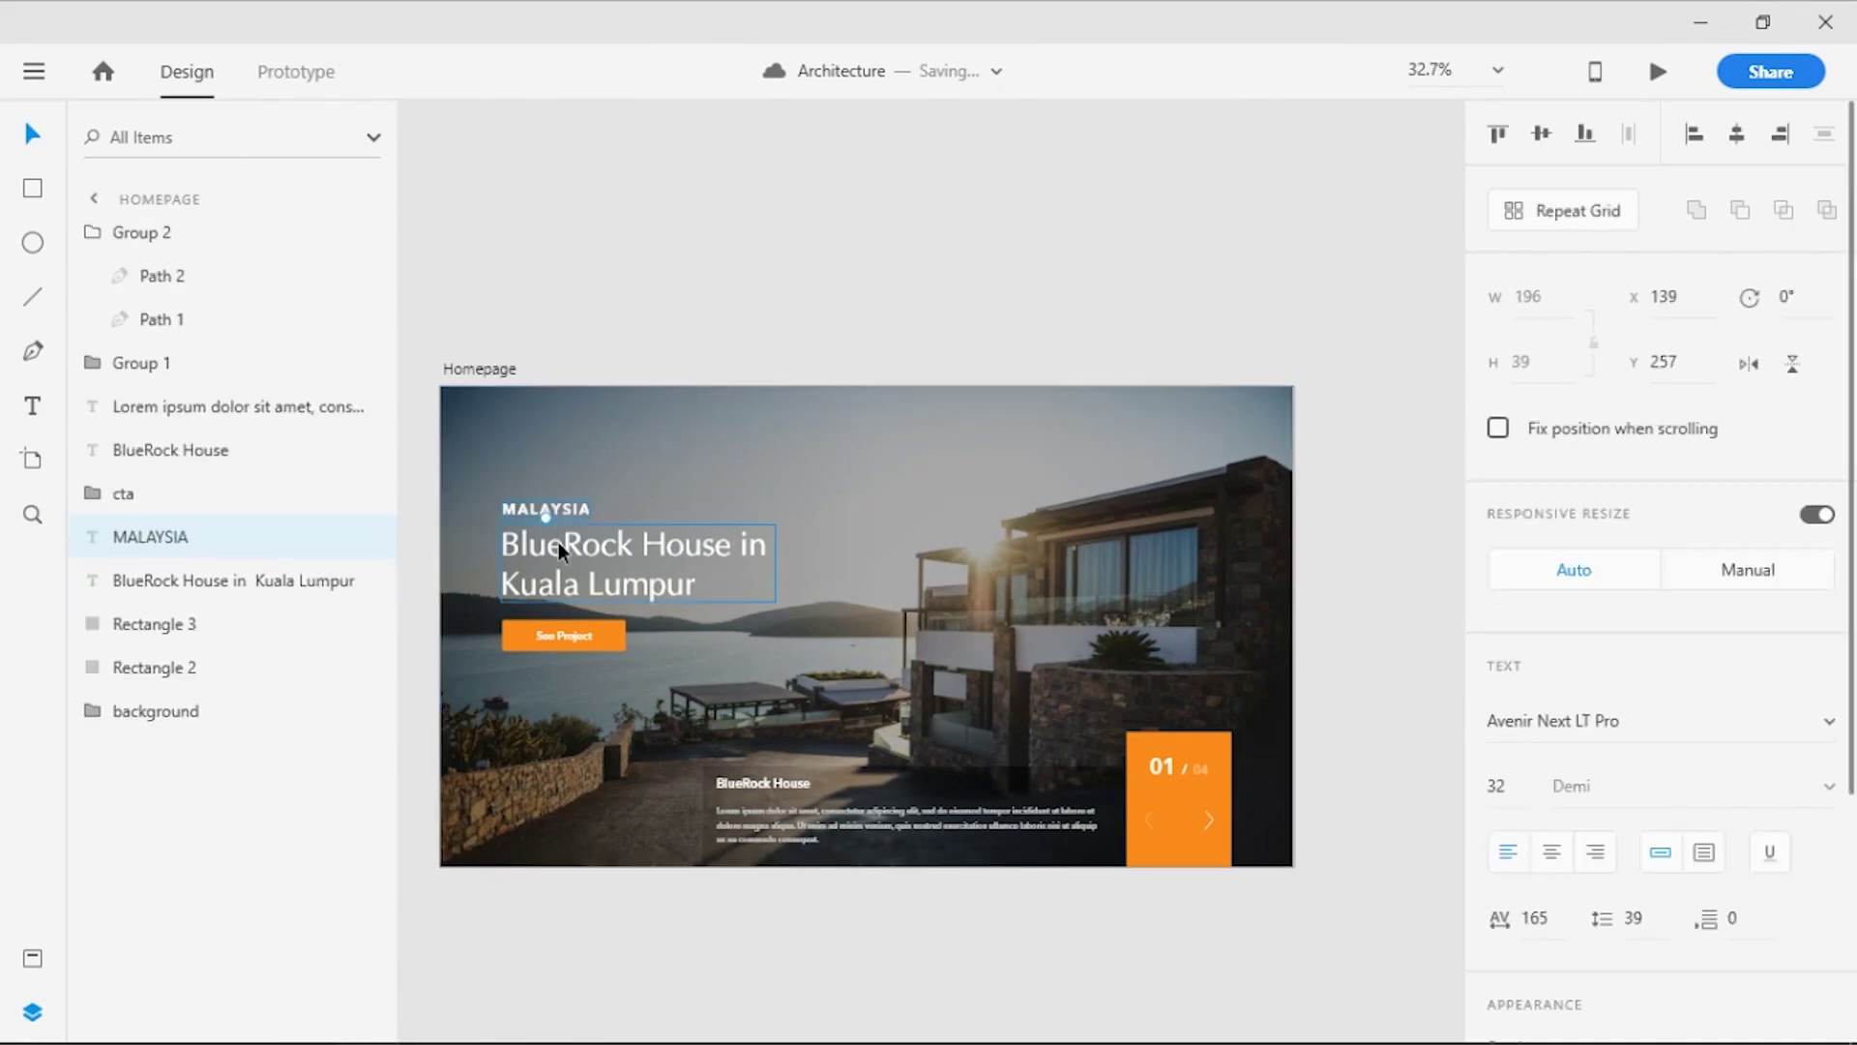
pyautogui.keyDown('shift'); pyautogui.click(559, 545); pyautogui.keyUp('shift')
pyautogui.keyDown('shift'); pyautogui.click(564, 633); pyautogui.keyUp('shift')
pyautogui.hotkey('shift', 'Down')
pyautogui.hotkey('shift', 'Down')
pyautogui.hotkey('shift', 'Down')
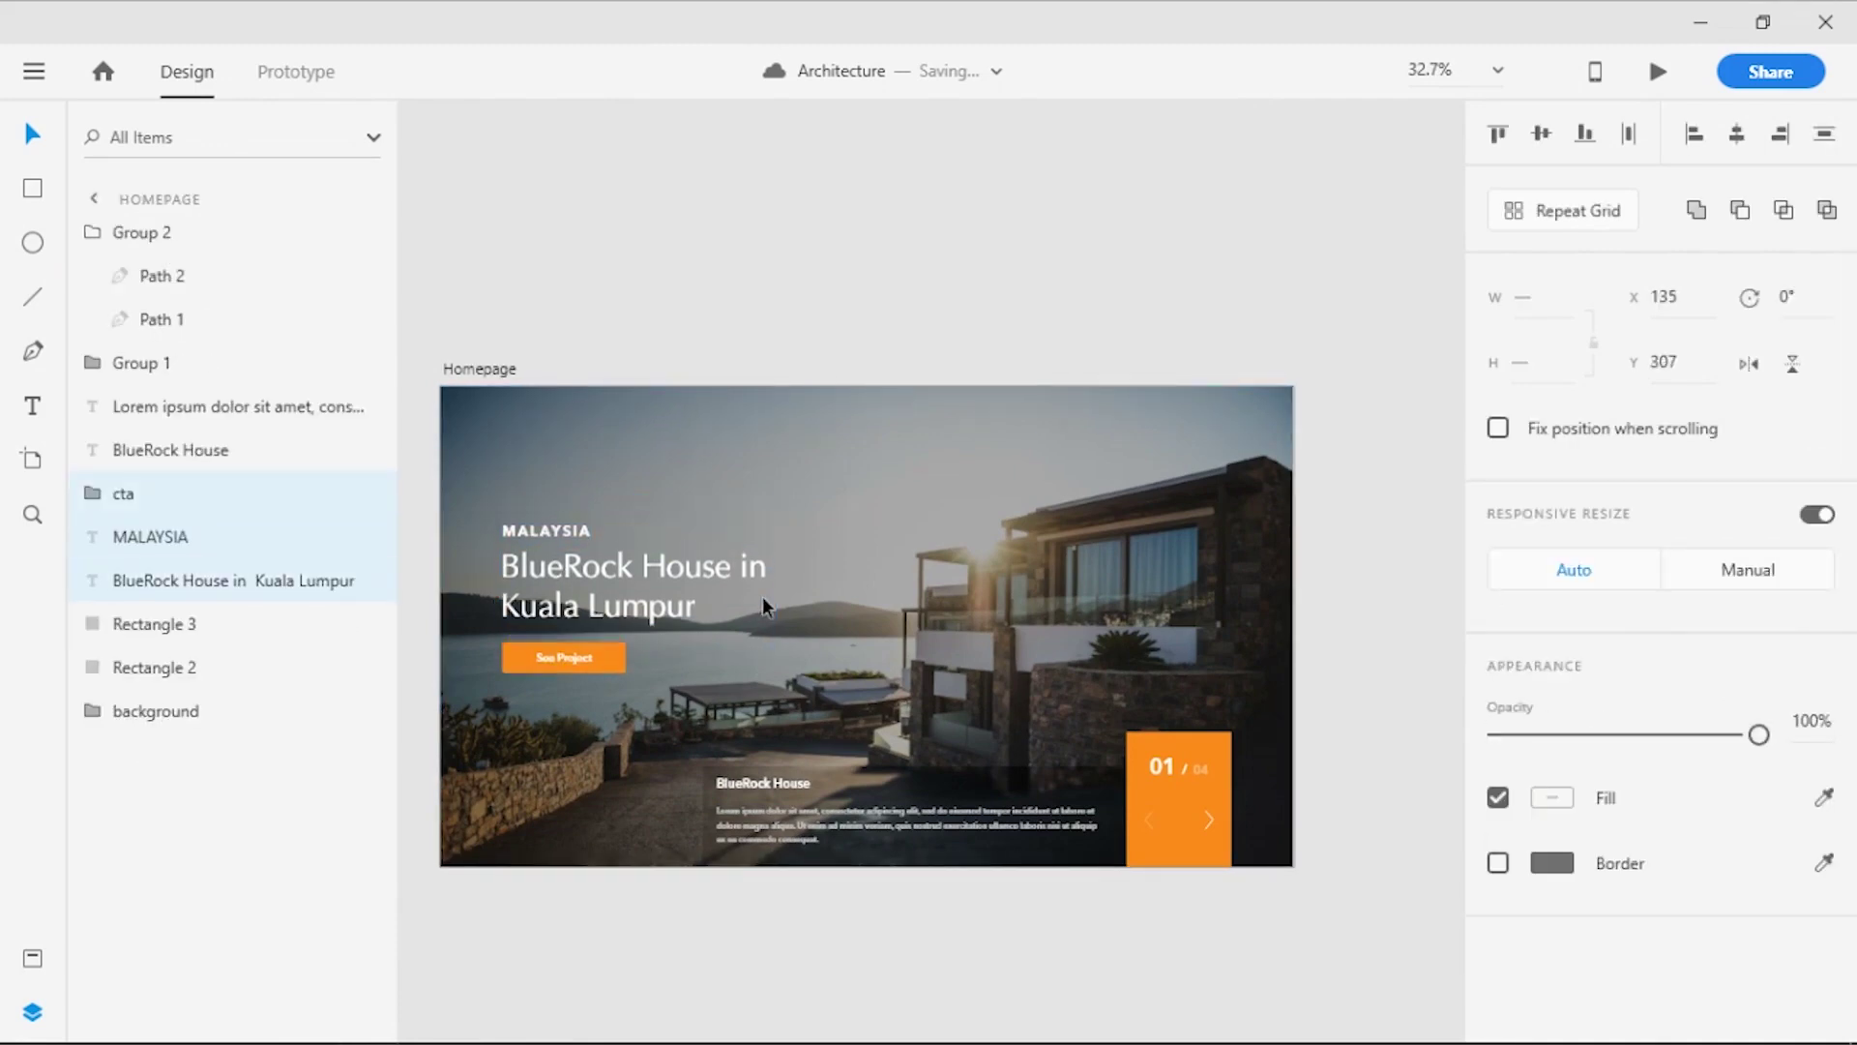
pyautogui.hotkey('shift', 'Down')
pyautogui.hotkey('shift', 'Down')
pyautogui.click(826, 266)
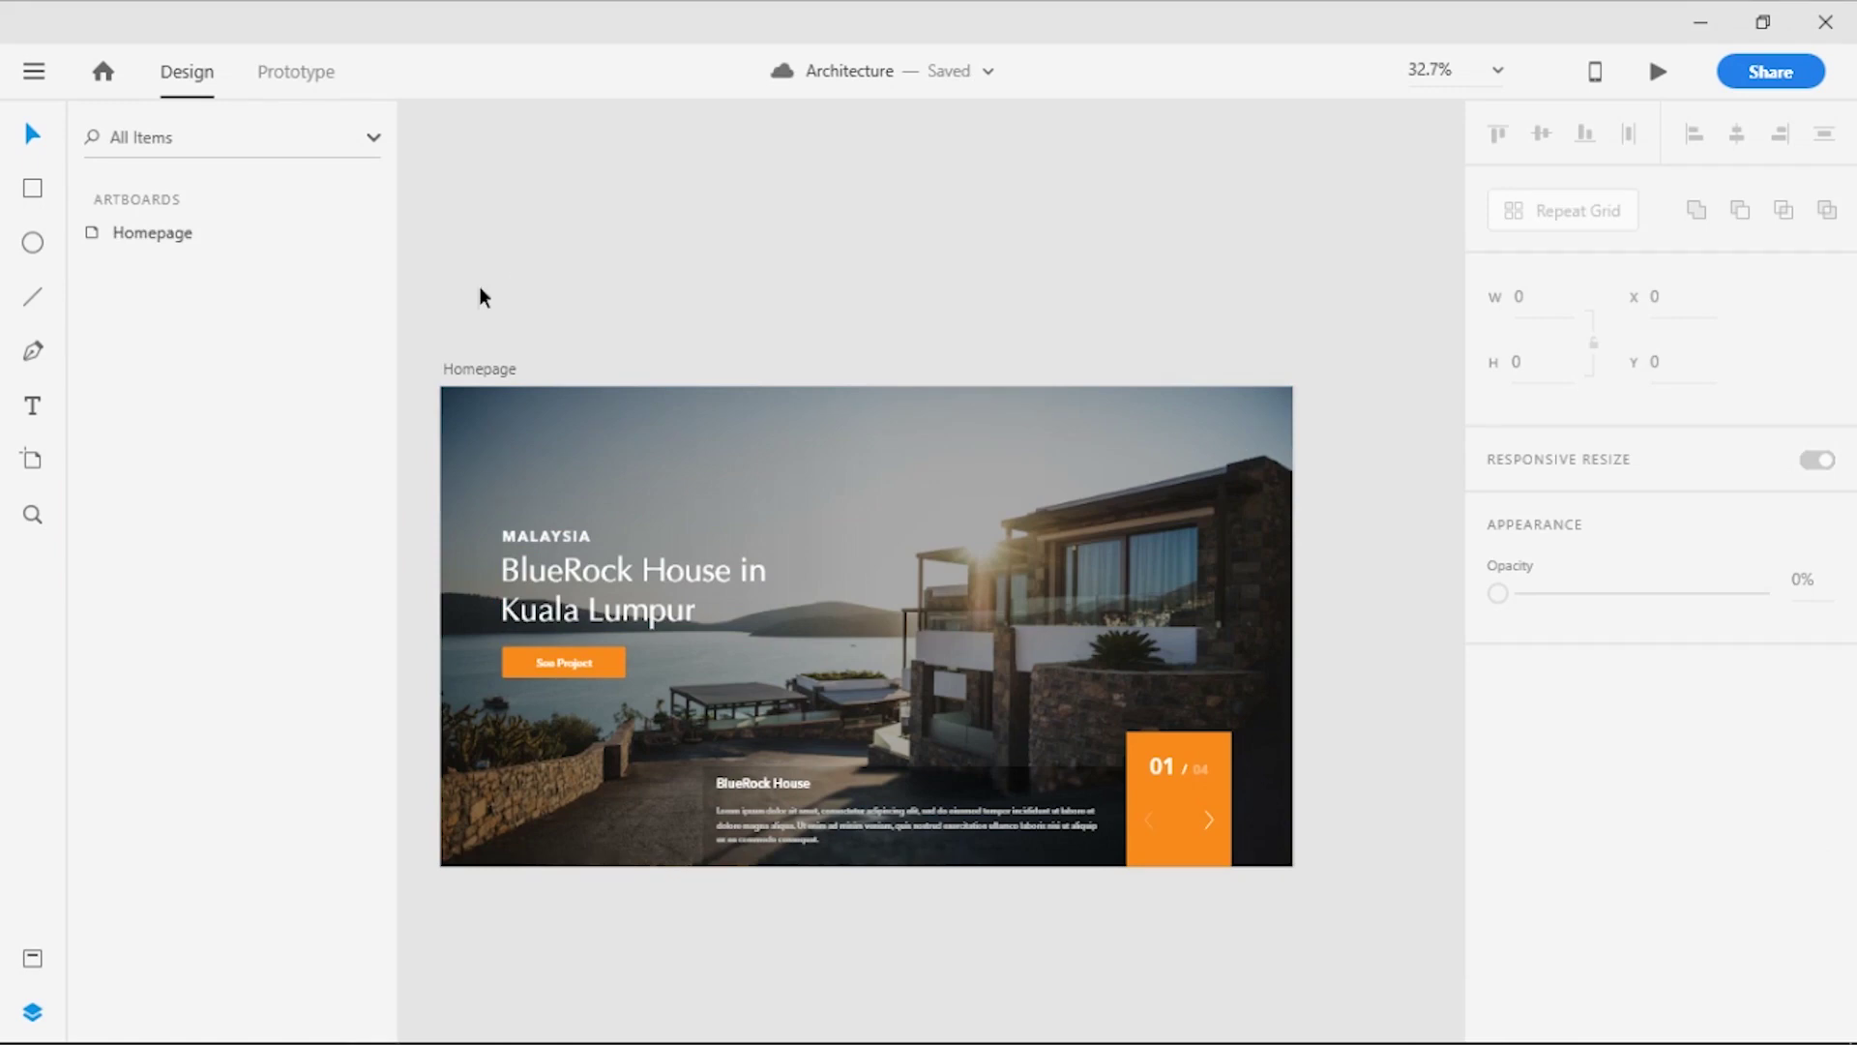
# Replace the top-left placeholder with 'inHouse' text at a larger font size
pyautogui.click(505, 424)
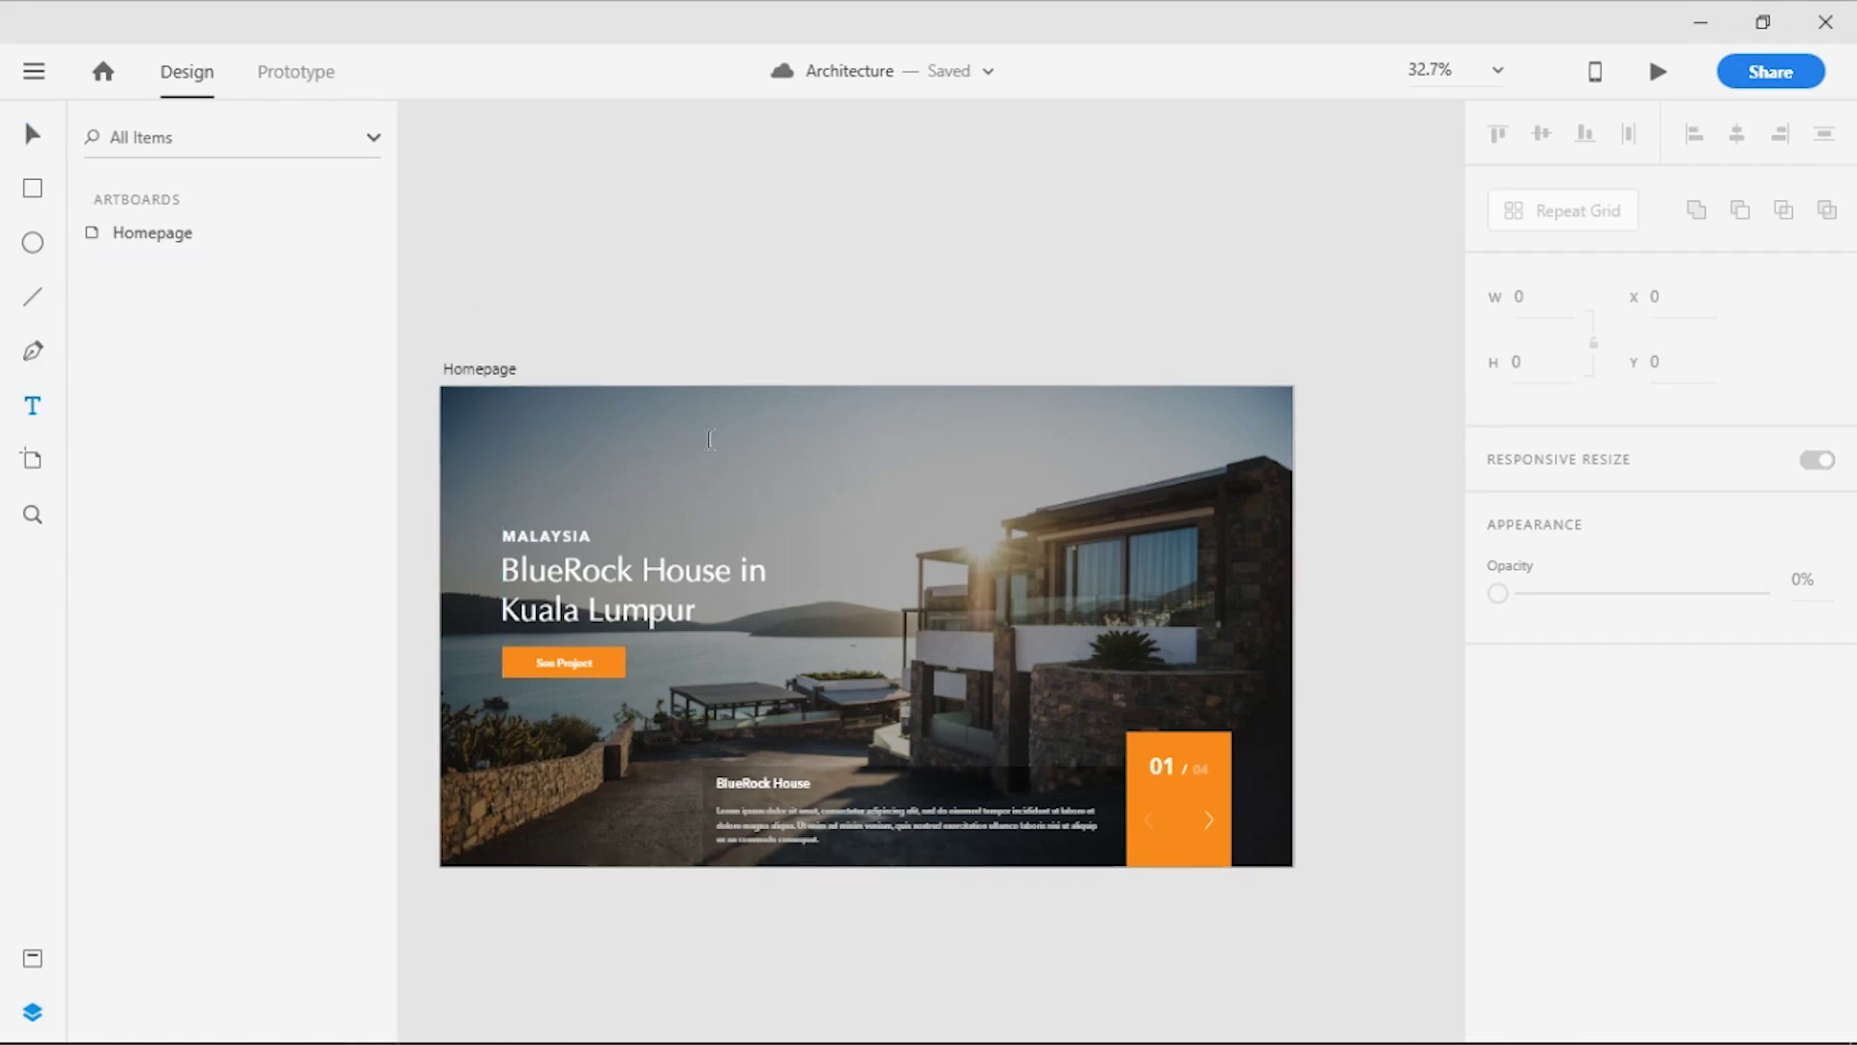
pyautogui.write('inHo')
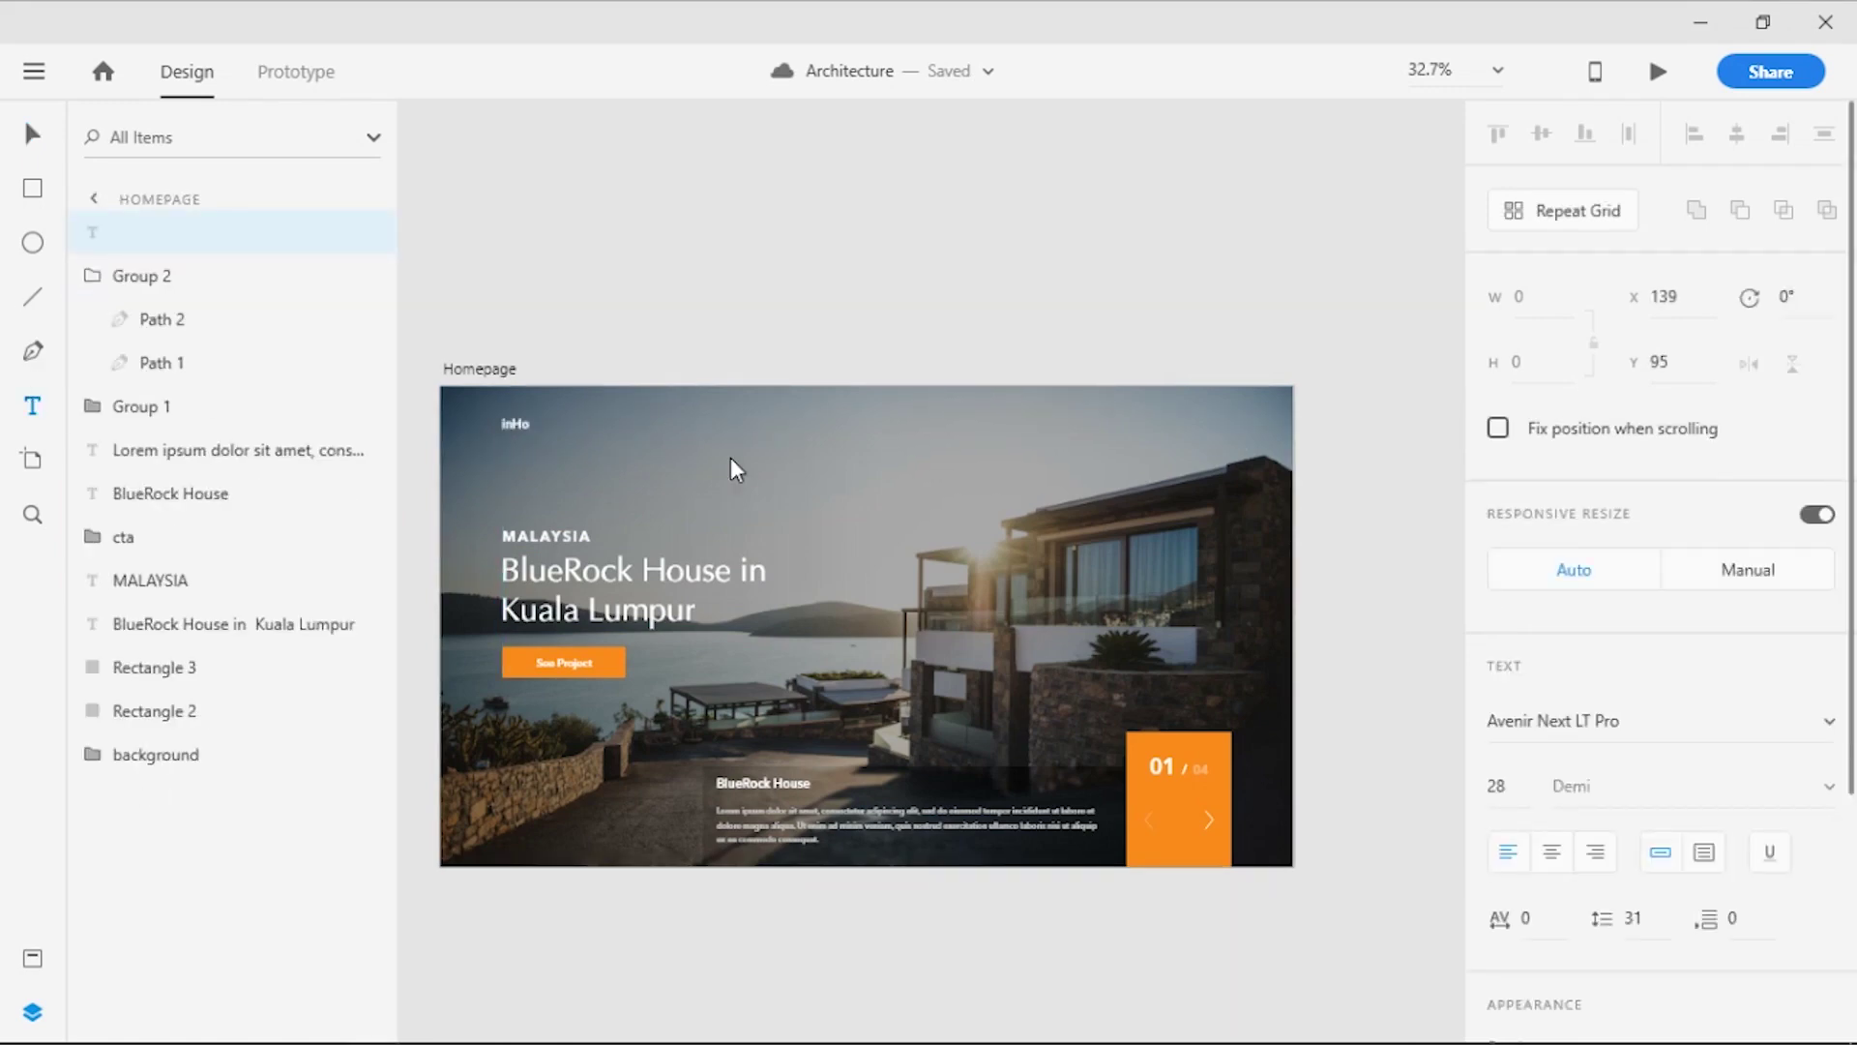
pyautogui.write('use')
pyautogui.press('BackSpace')
pyautogui.press('BackSpace')
pyautogui.write('33')
pyautogui.press('Return')
pyautogui.click(32, 133)
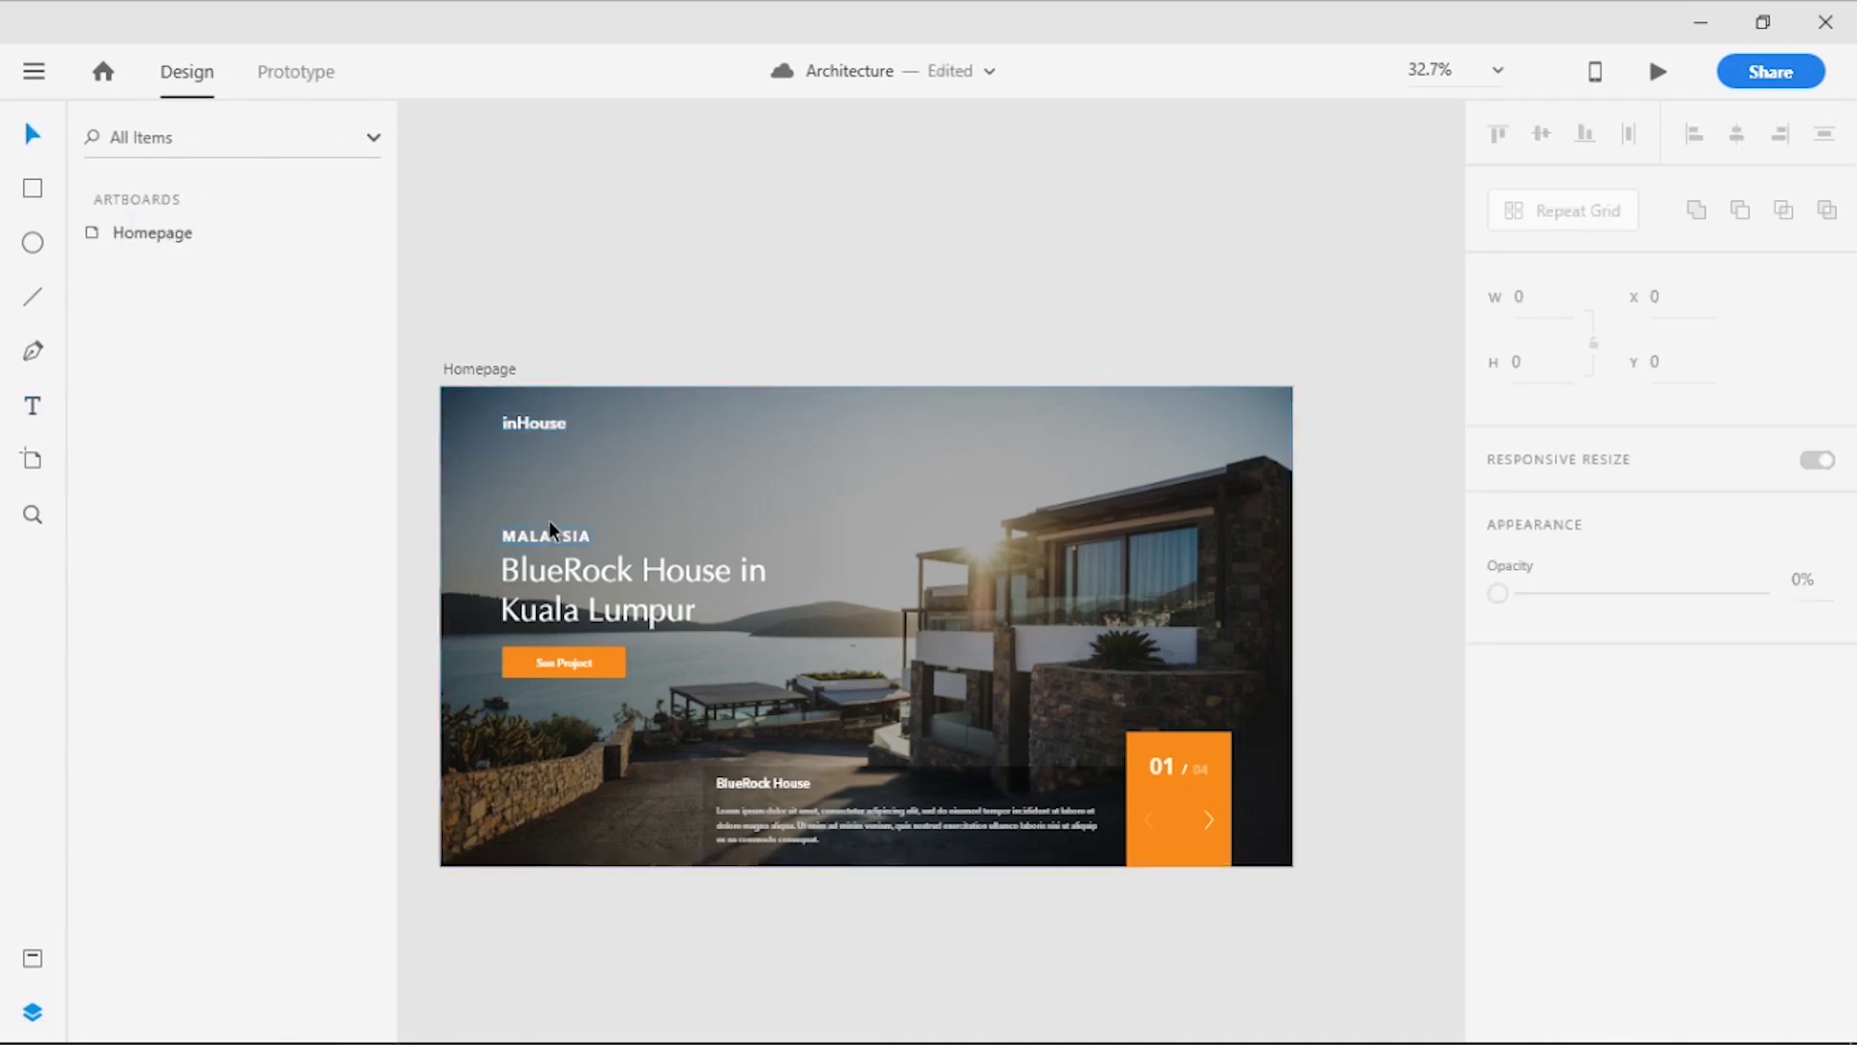
pyautogui.scroll(1, 545, 519)
# Move the inHouse logo down so it sits near the artboard's top edge
pyautogui.click(525, 397)
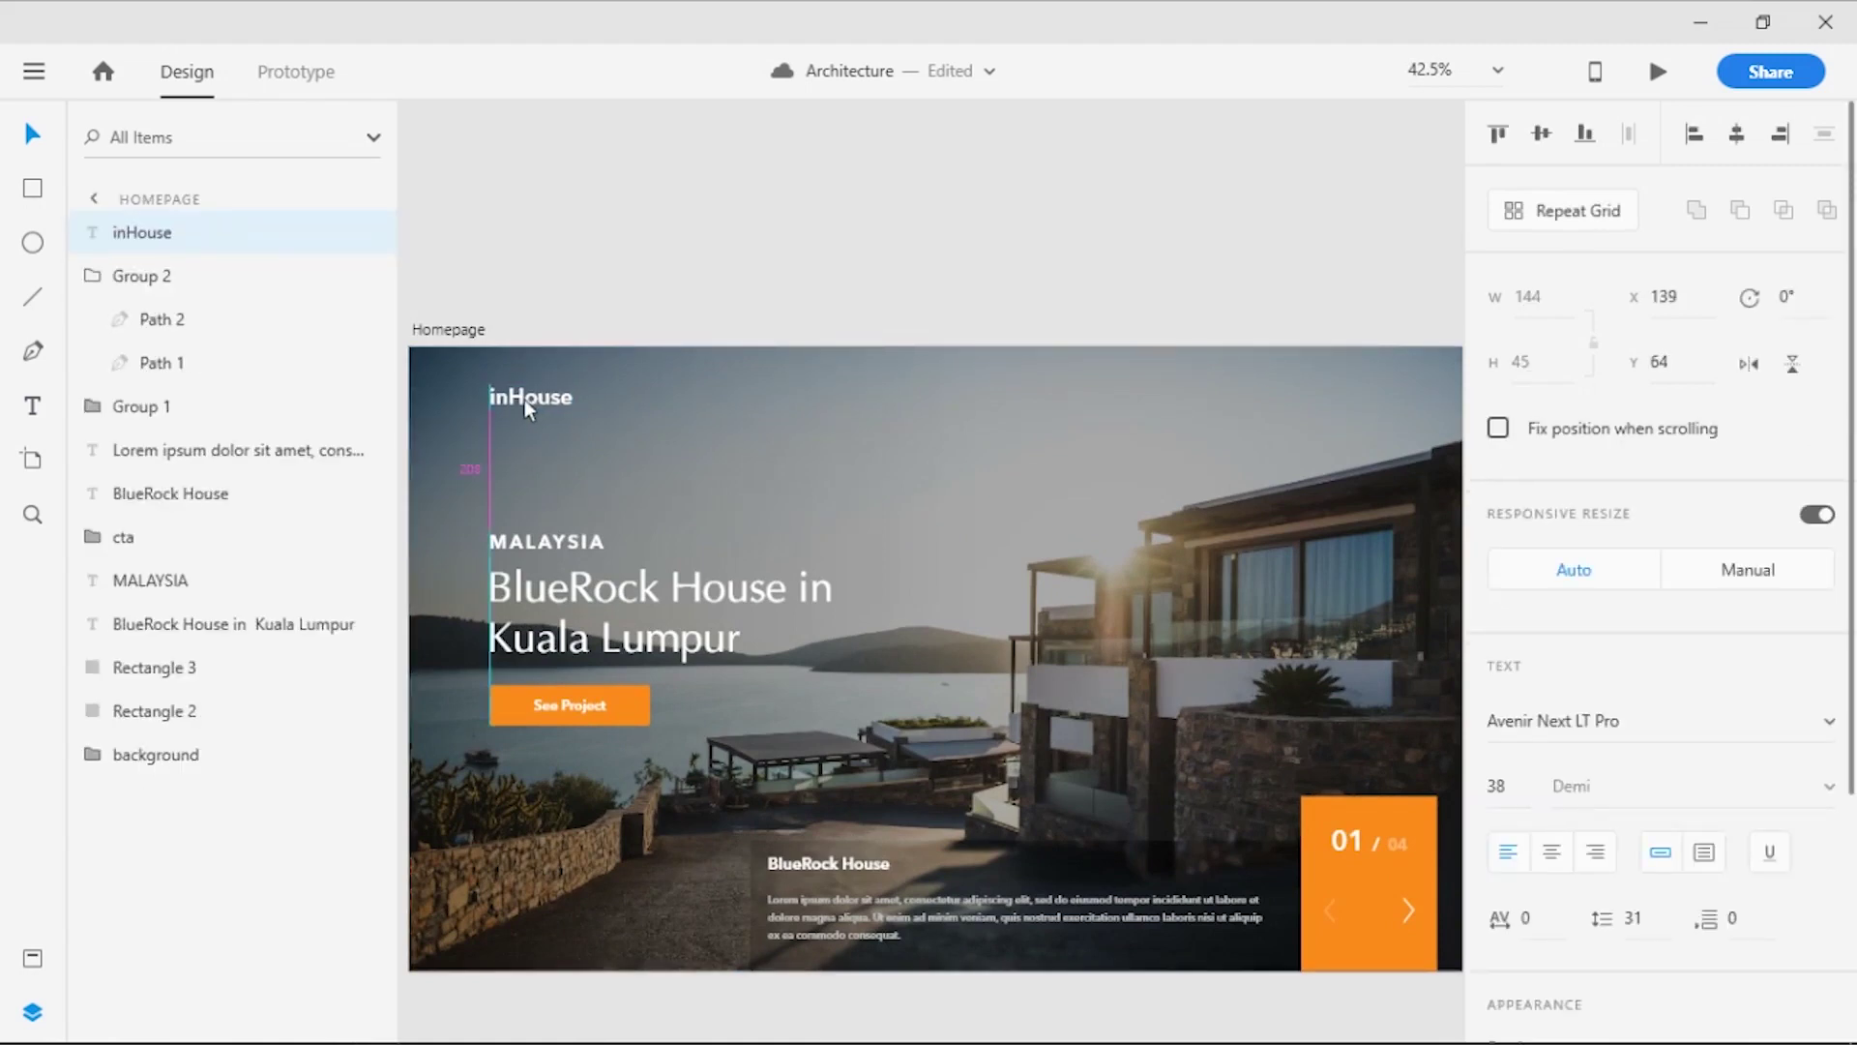
pyautogui.moveTo(526, 400); pyautogui.dragTo(525, 403)
pyautogui.click(1499, 127)
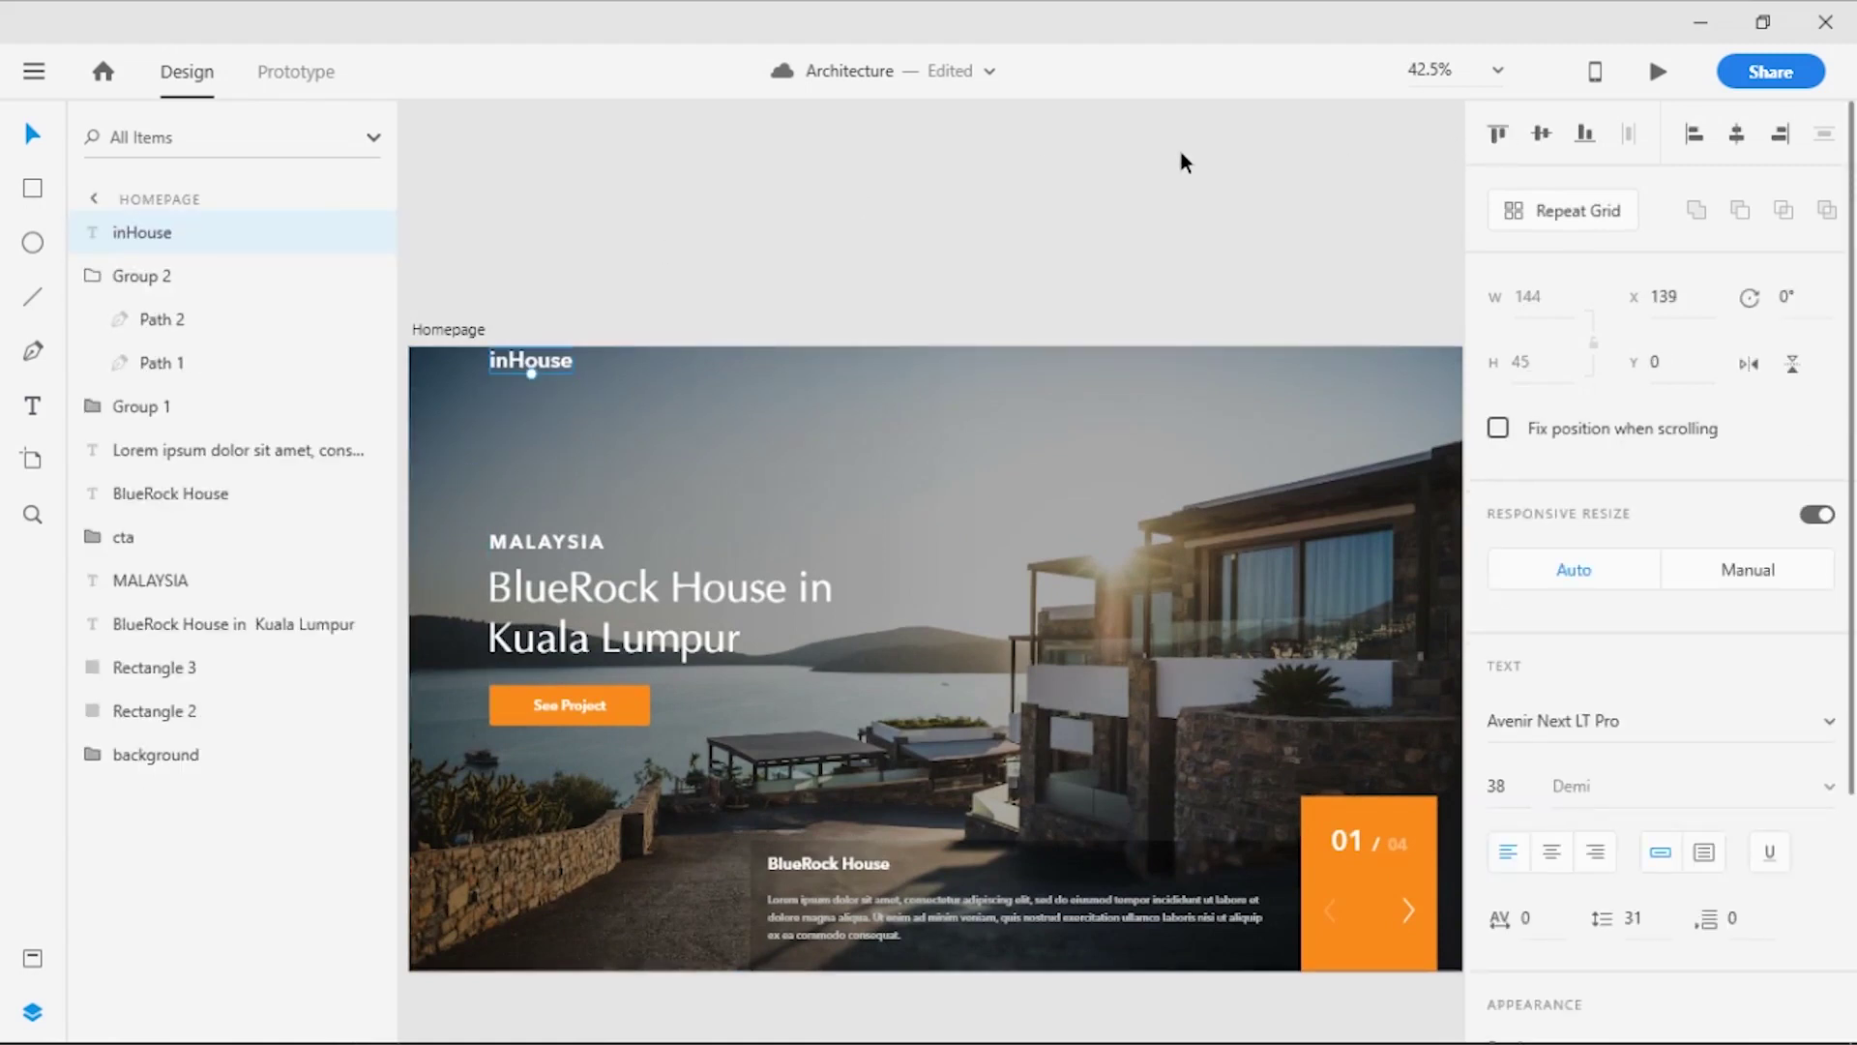
pyautogui.hotkey('shift', 'Down')
pyautogui.hotkey('shift', 'Down')
pyautogui.hotkey('shift', 'Down')
pyautogui.hotkey('shift', 'Down')
pyautogui.hotkey('shift', 'Down')
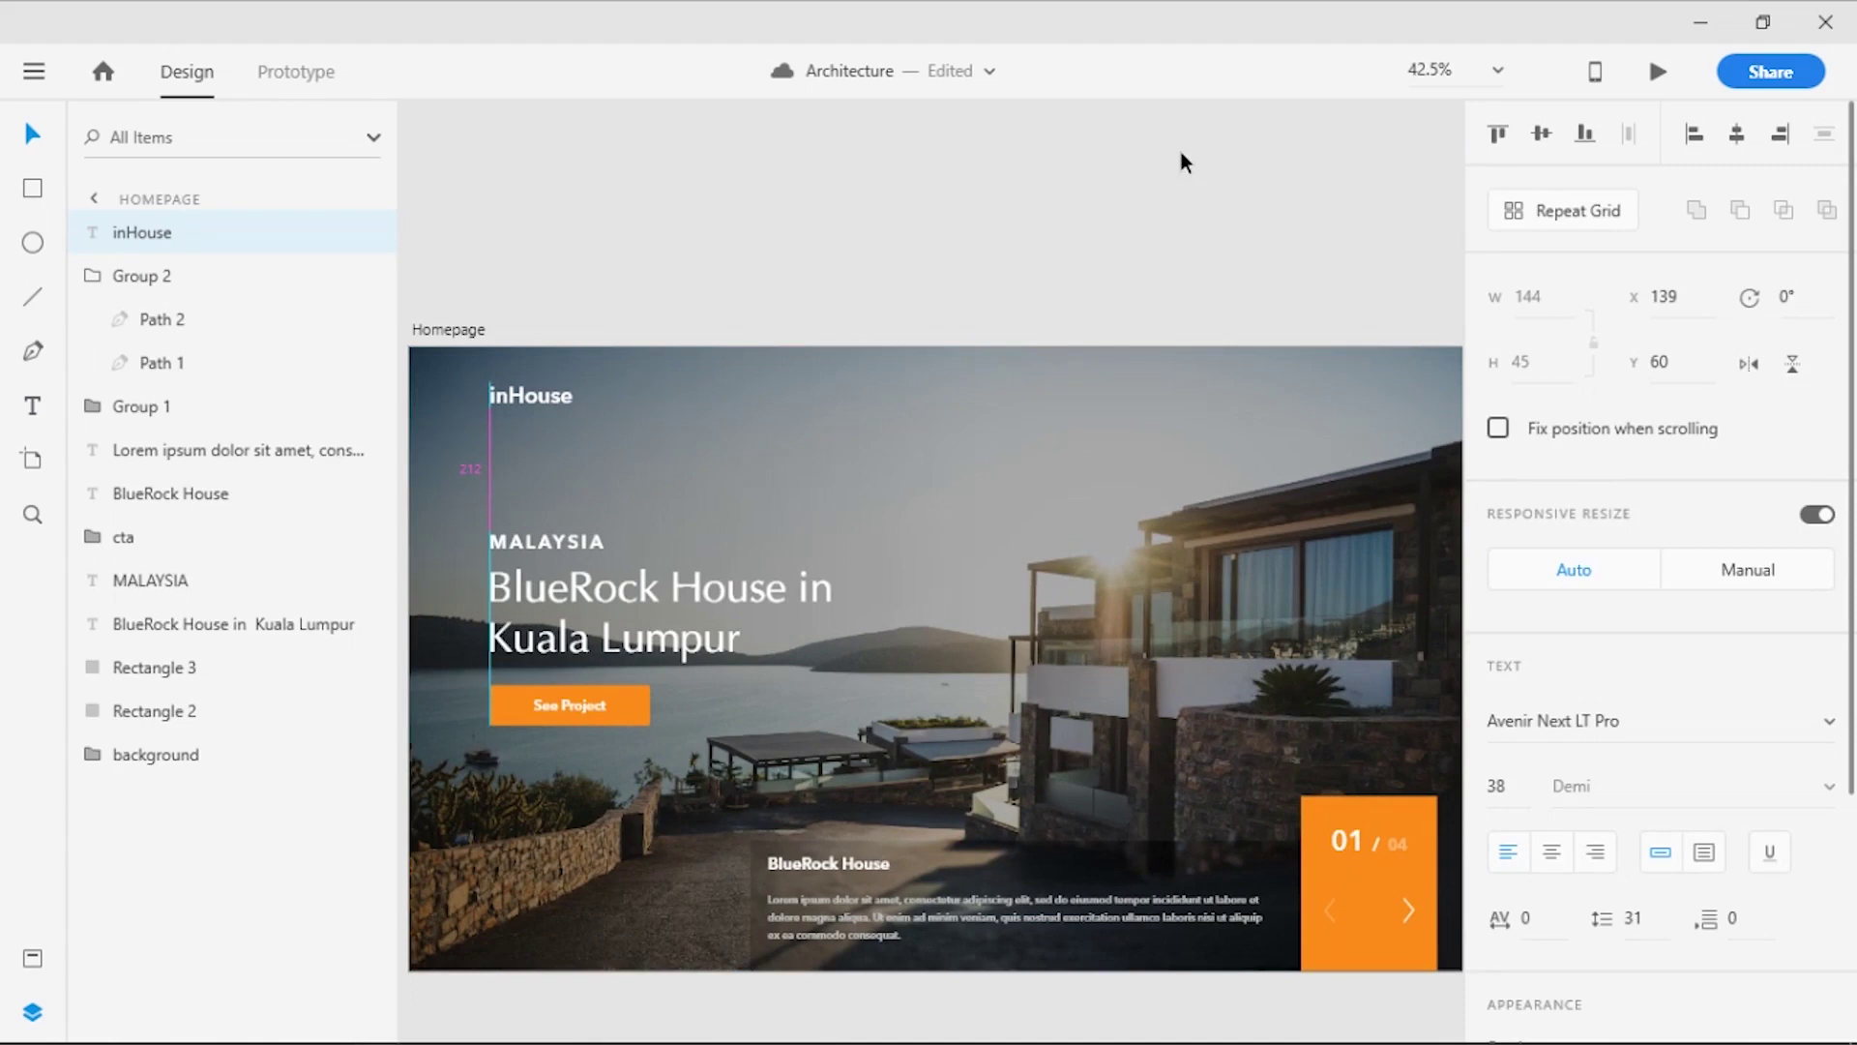
pyautogui.click(1016, 236)
pyautogui.click(647, 525)
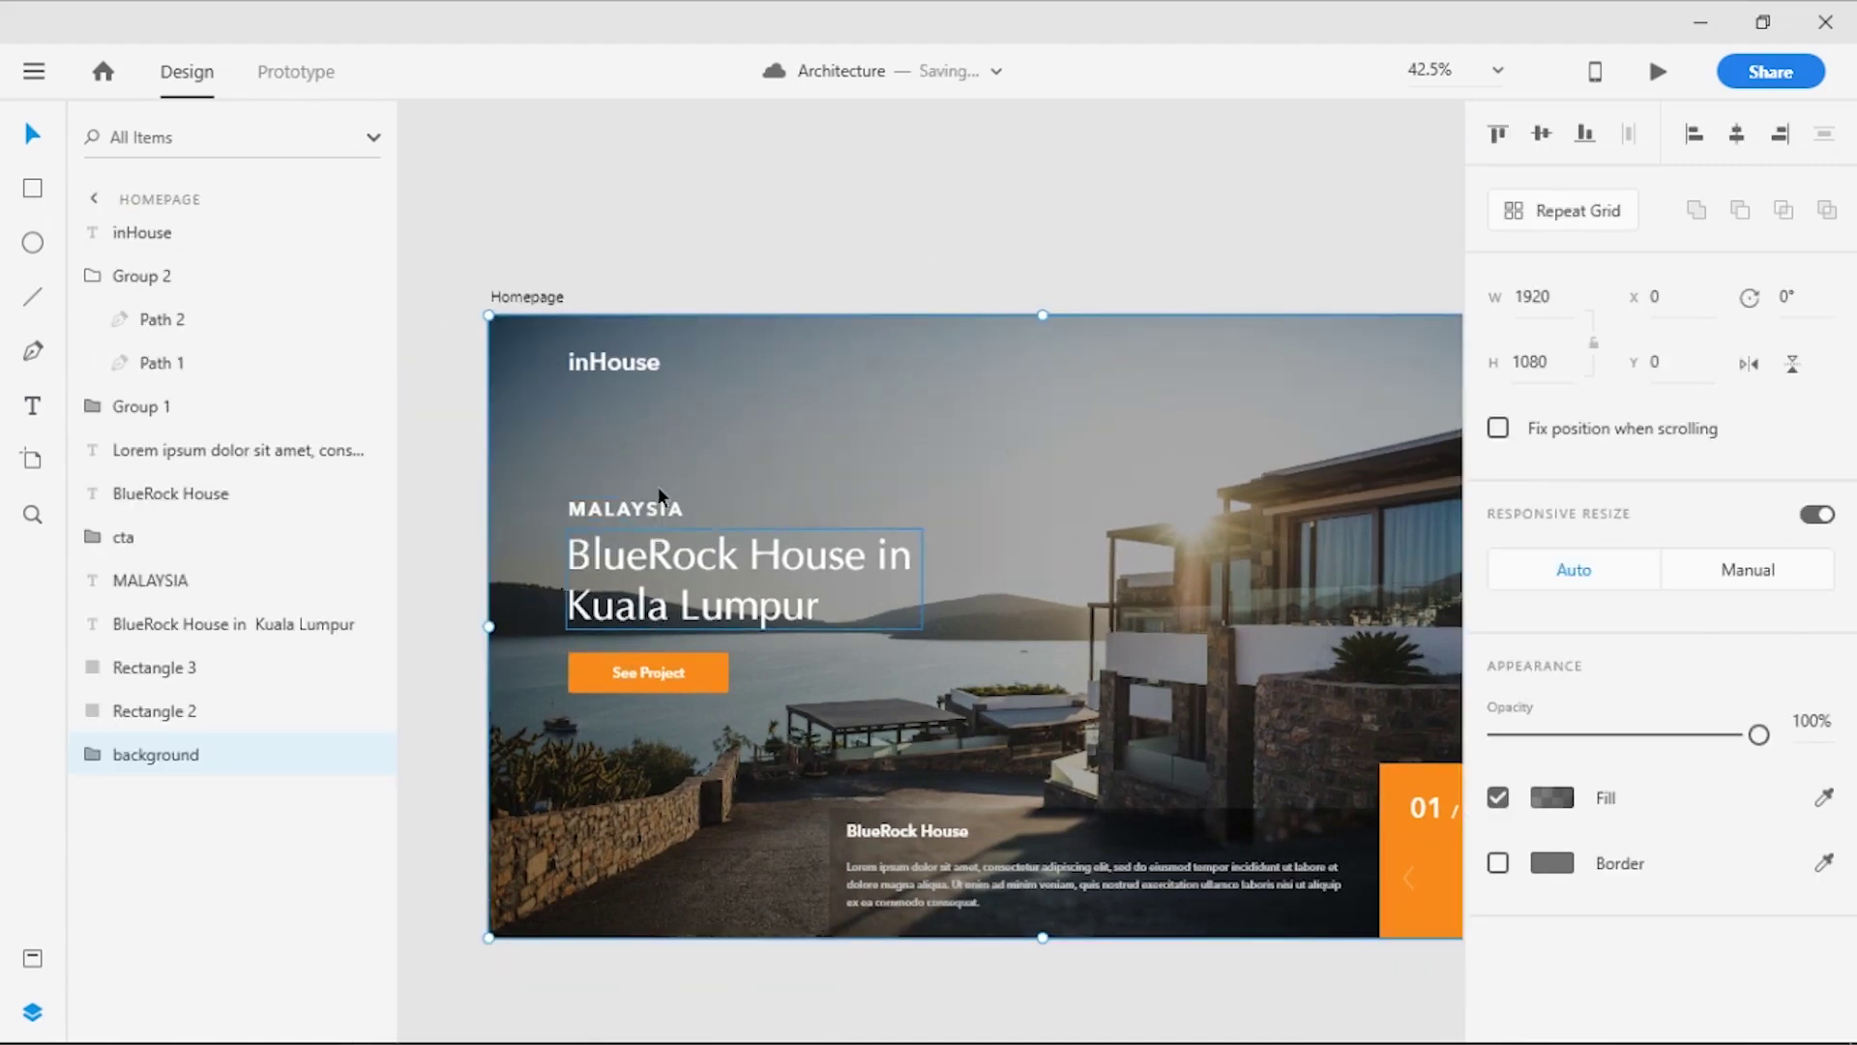
pyautogui.scroll(5, 649, 632)
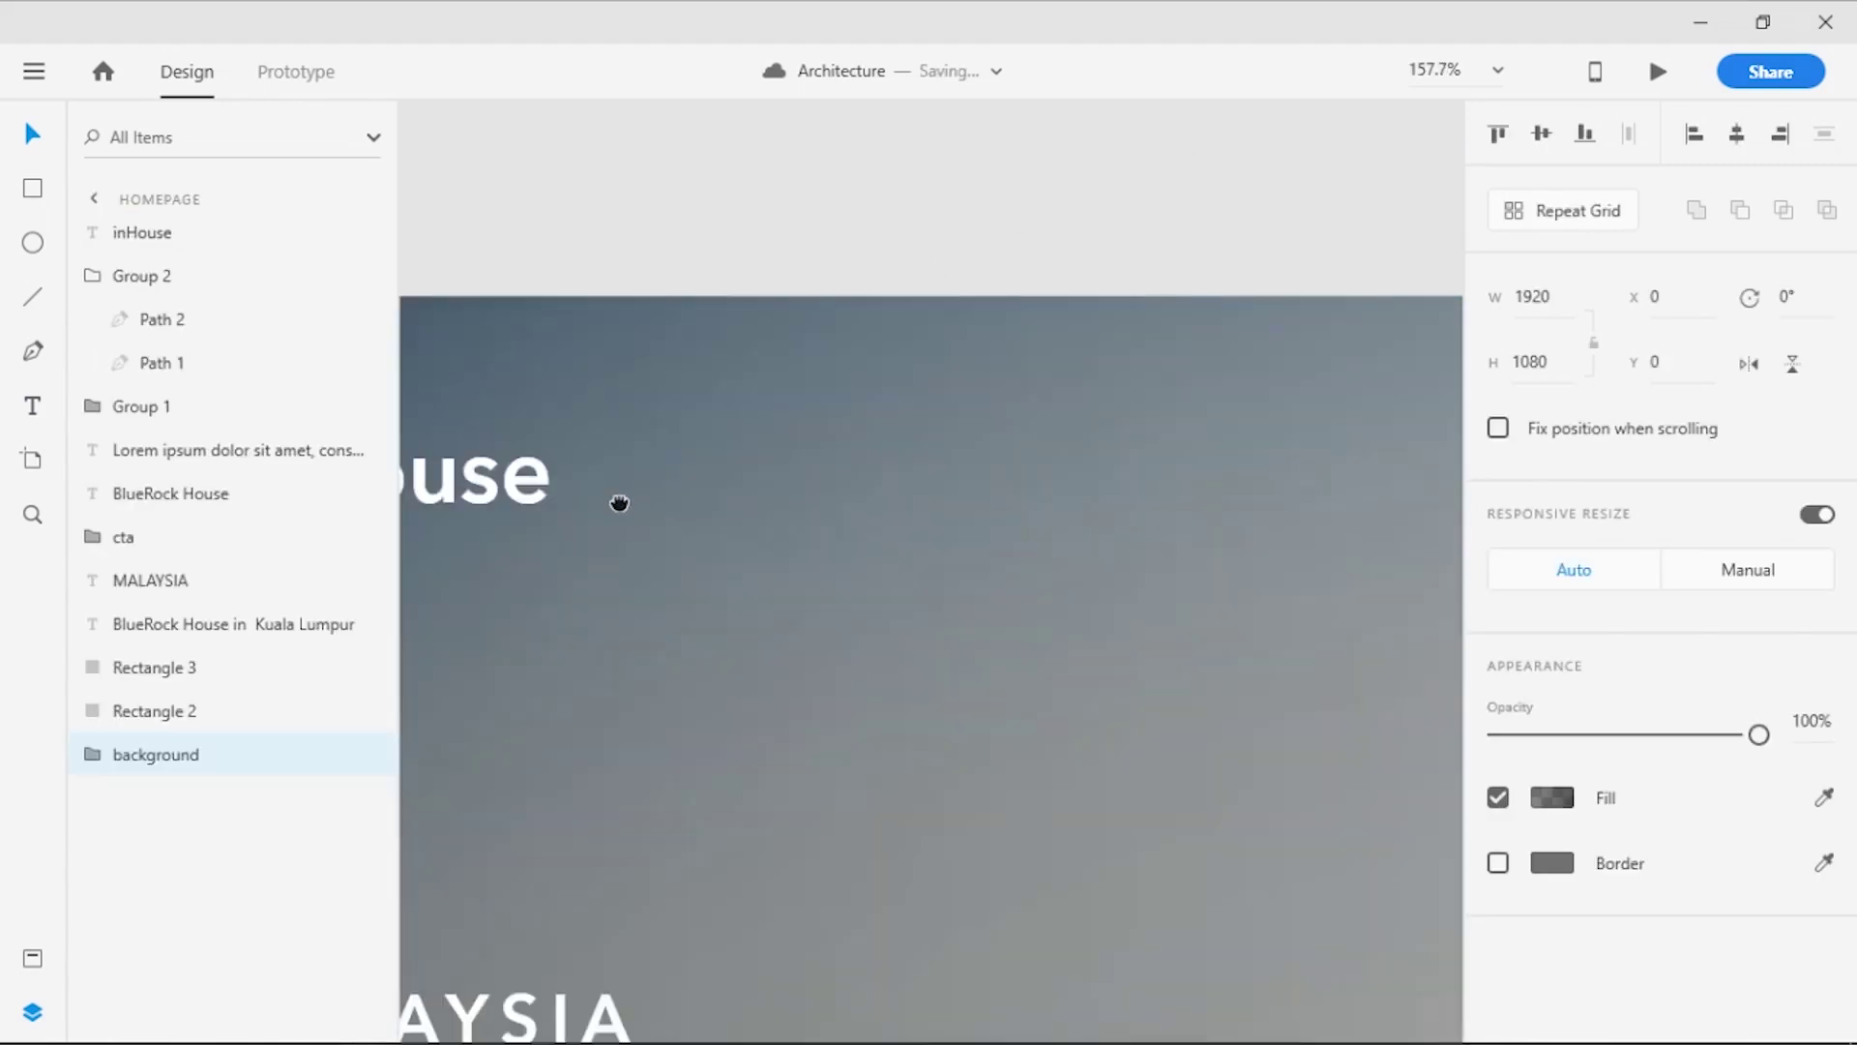
pyautogui.moveTo(620, 504); pyautogui.dragTo(826, 542)
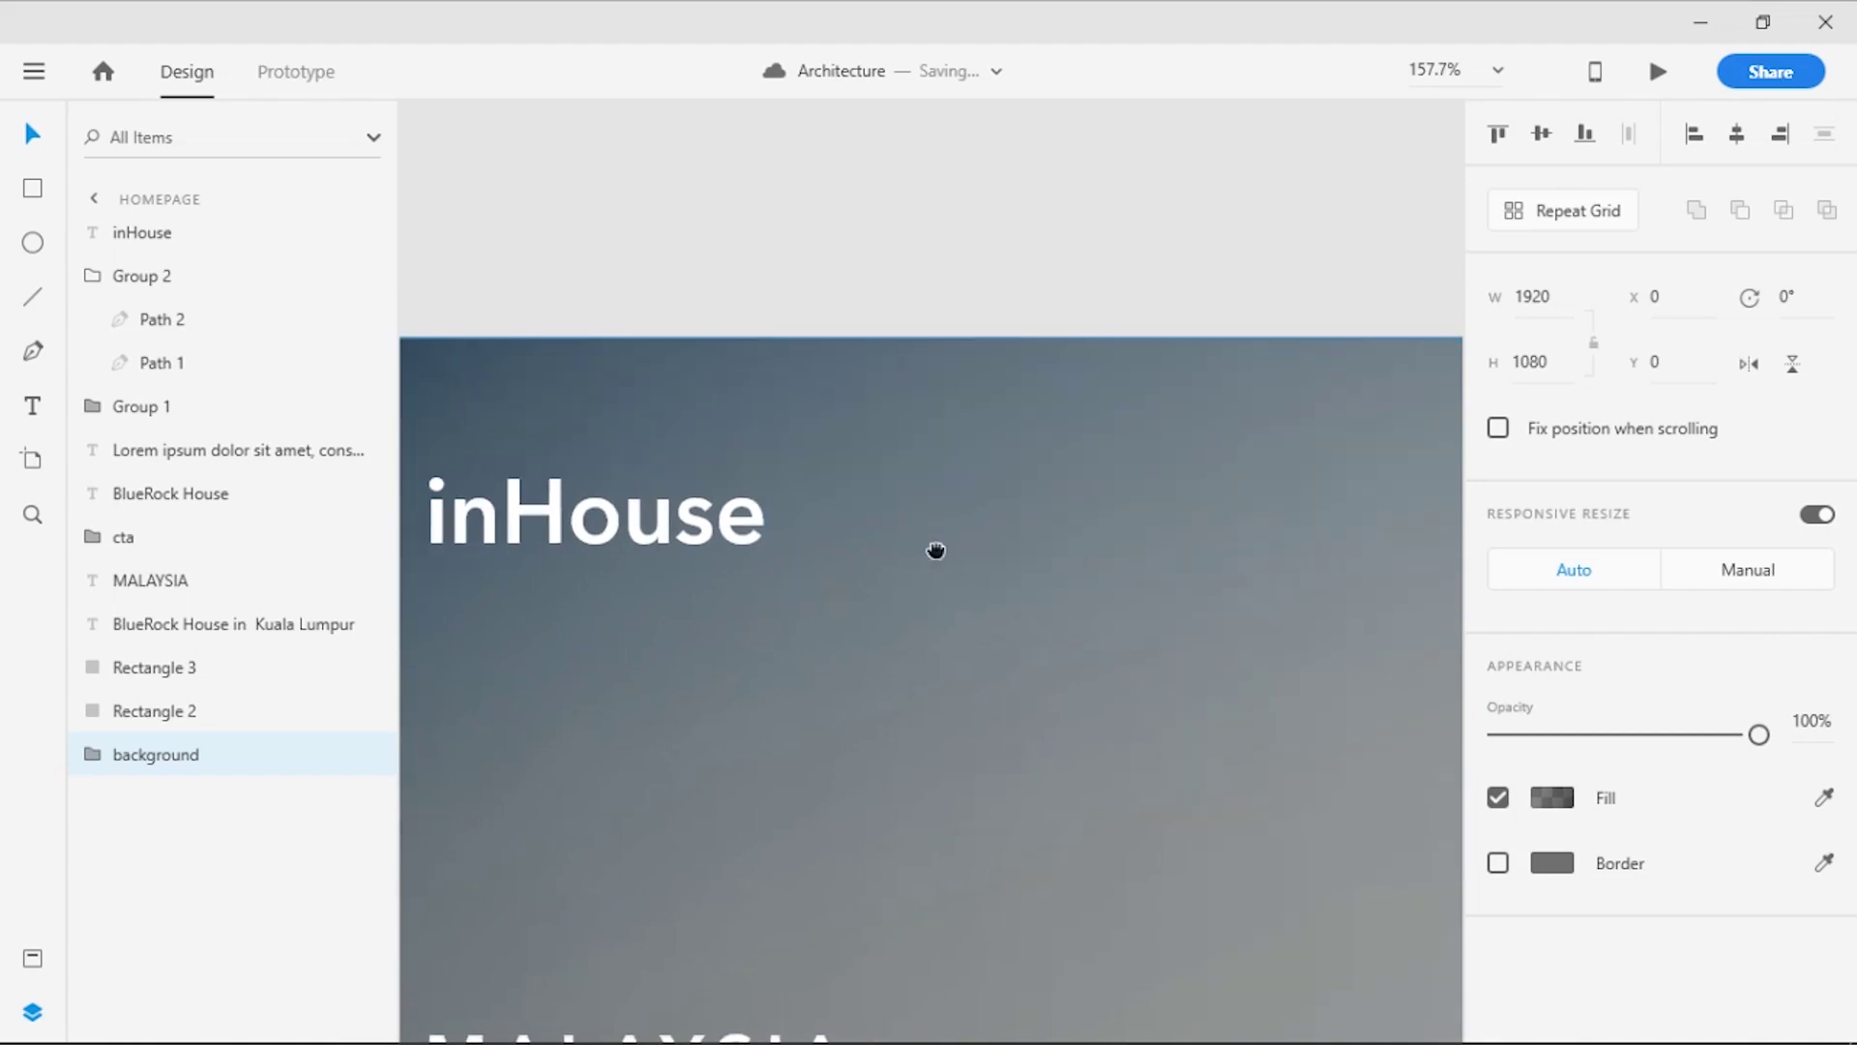
pyautogui.click(34, 243)
# Draw a circle and a handle line beside the inHouse logo
pyautogui.moveTo(858, 513); pyautogui.dragTo(900, 552)
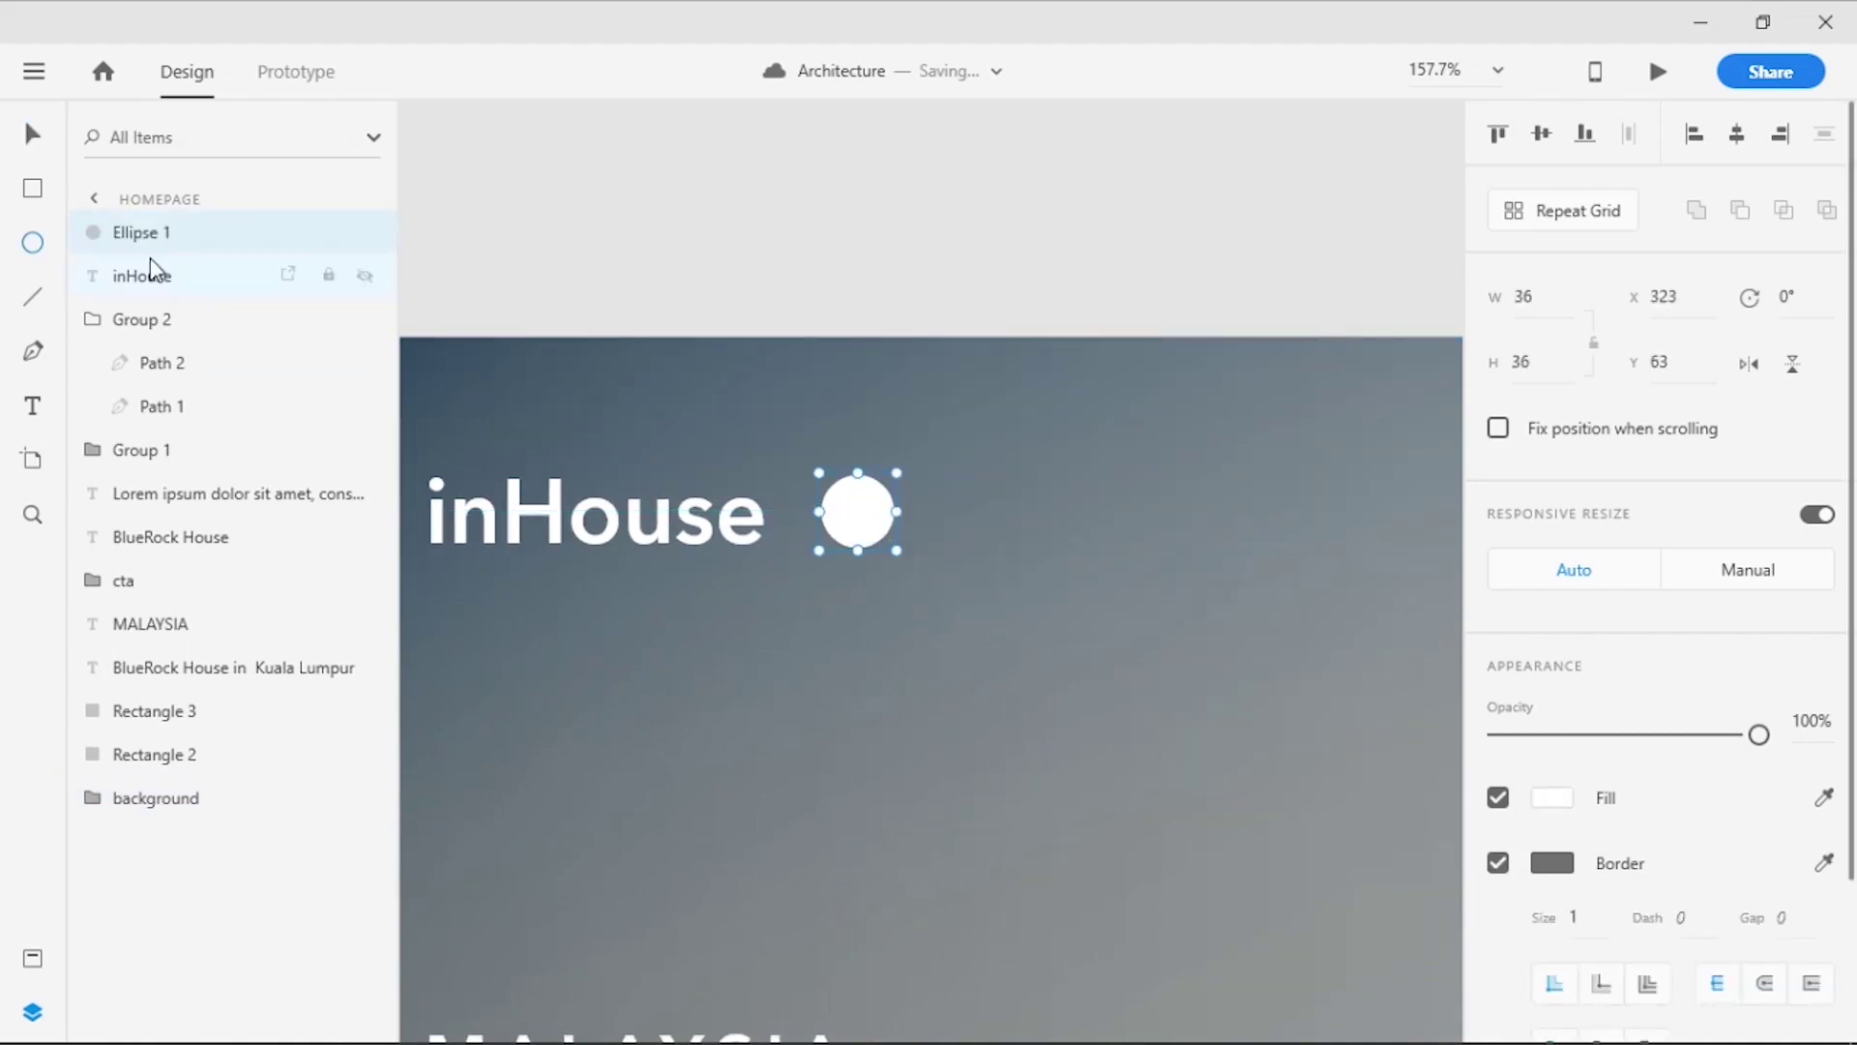
pyautogui.click(45, 142)
pyautogui.click(929, 567)
pyautogui.click(31, 300)
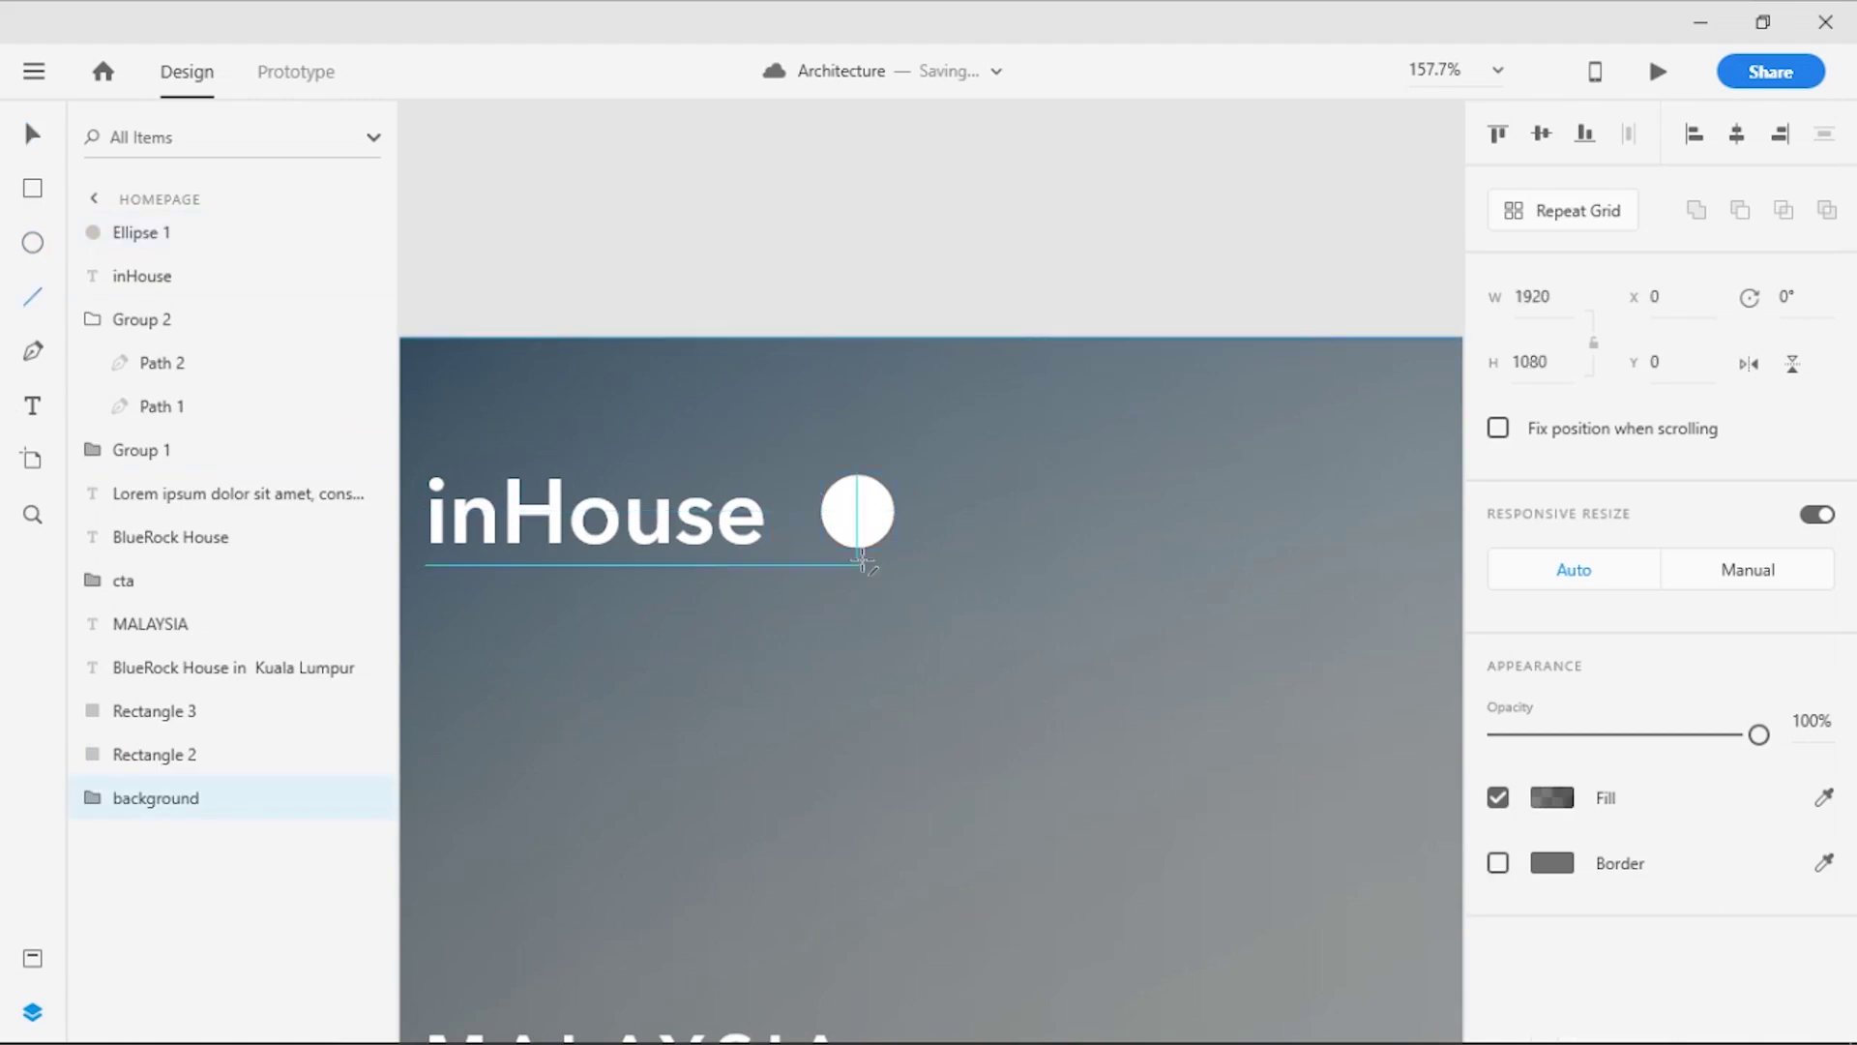
pyautogui.moveTo(861, 550)
pyautogui.mouseDown()
pyautogui.moveTo(861, 596)
pyautogui.moveTo(1161, 553)
pyautogui.mouseUp()
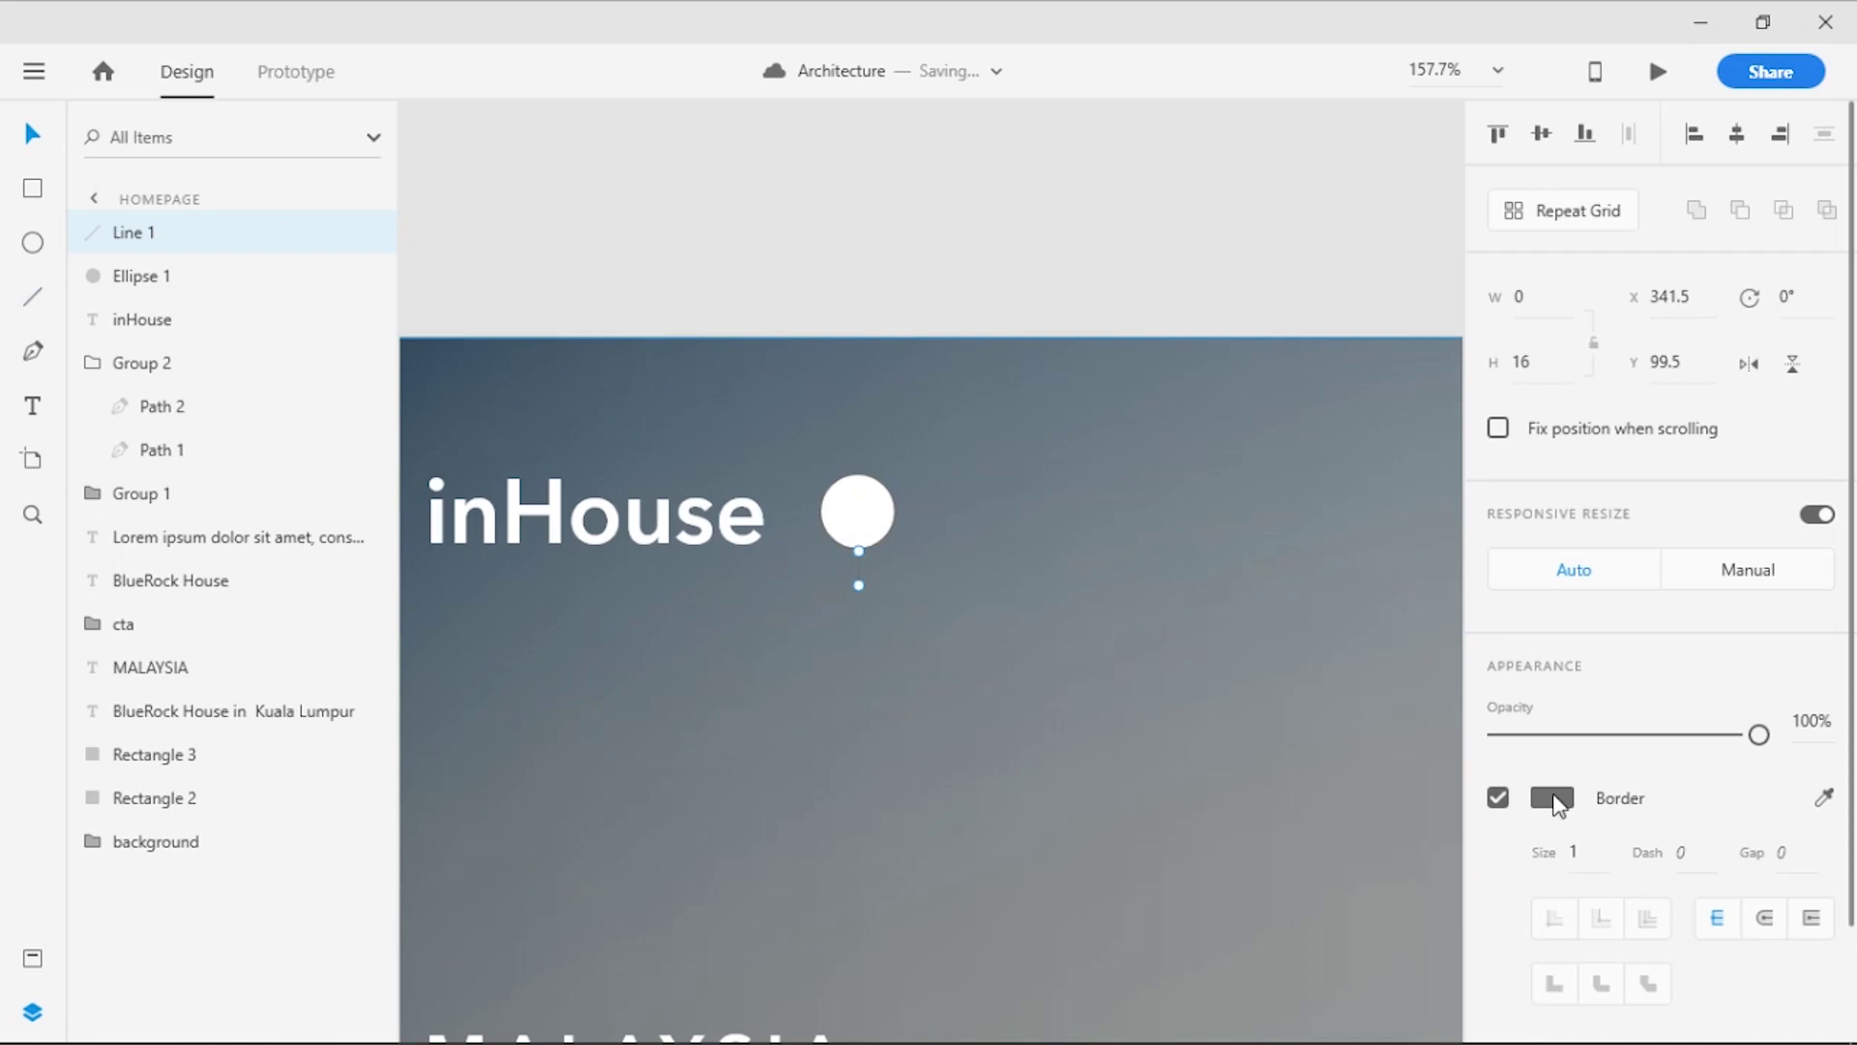
pyautogui.click(1554, 797)
pyautogui.click(1006, 443)
# Remove the circle's fill, union it with the line, and give it a white 2 px border
pyautogui.click(882, 507)
pyautogui.click(1499, 798)
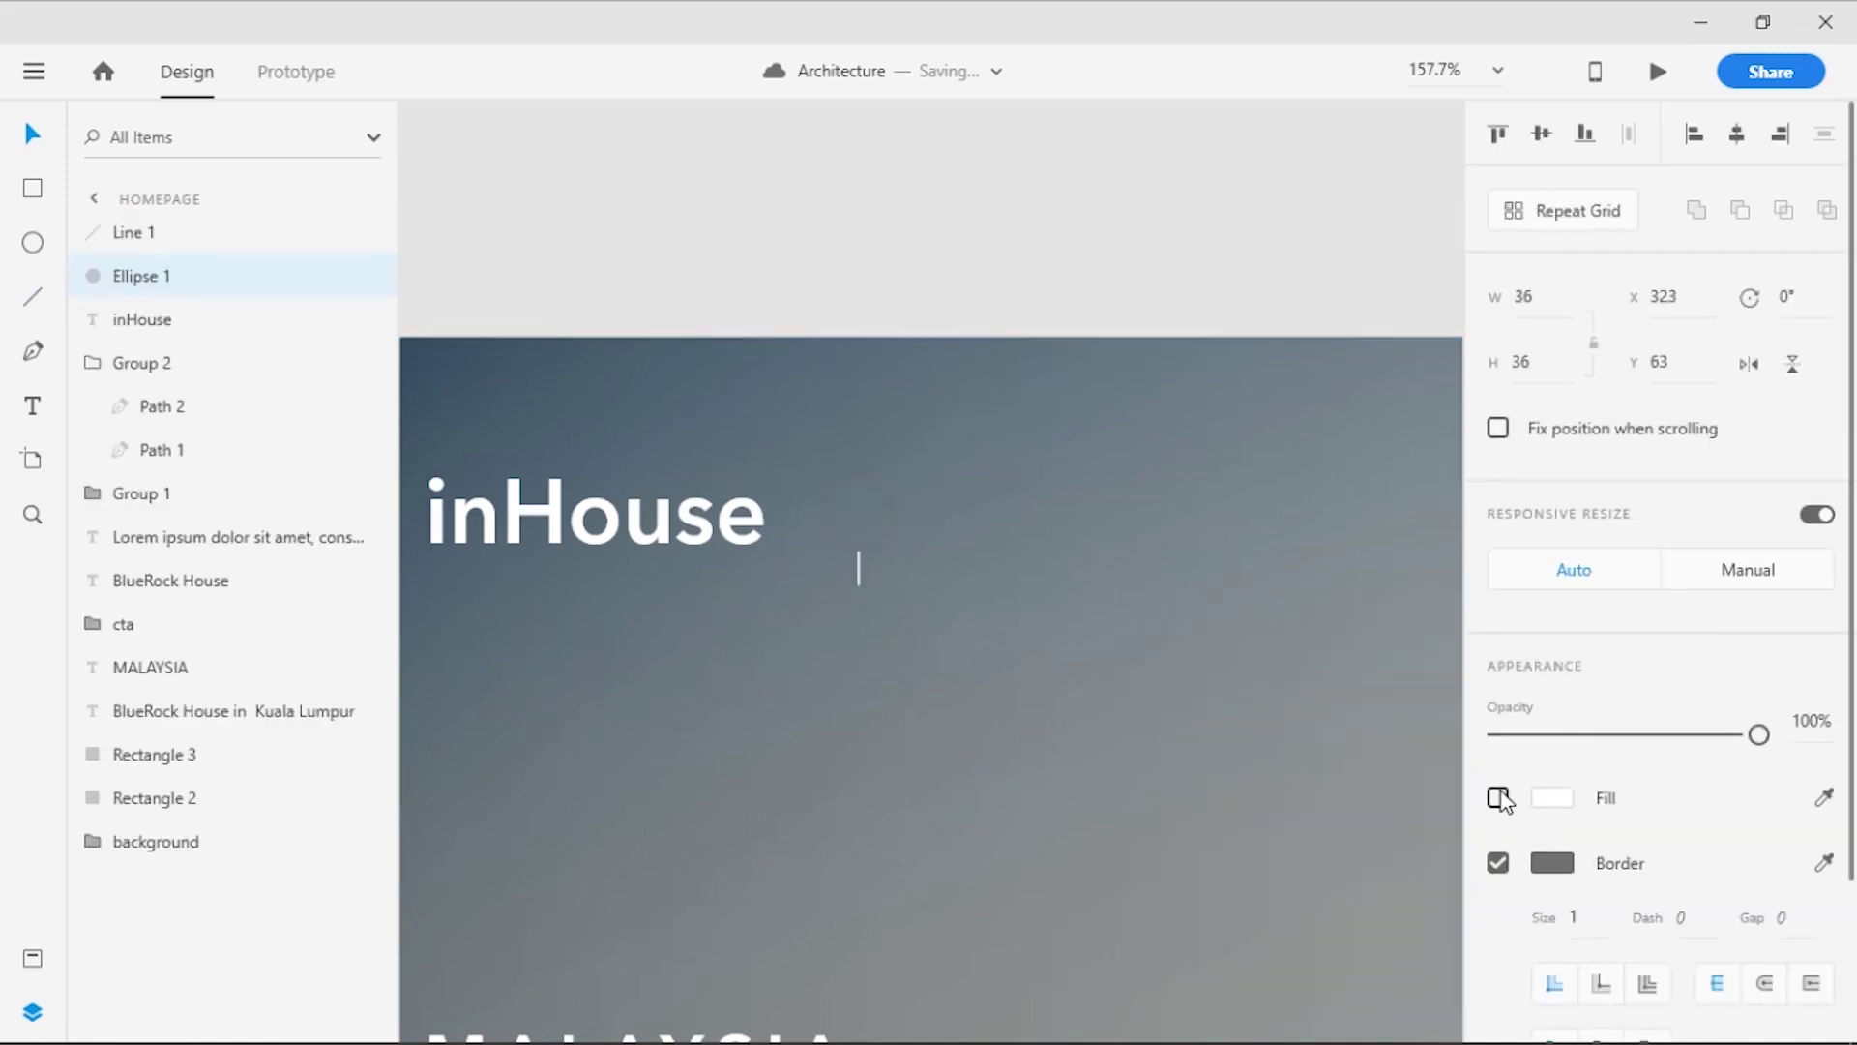
pyautogui.keyDown('shift'); pyautogui.click(859, 575); pyautogui.keyUp('shift')
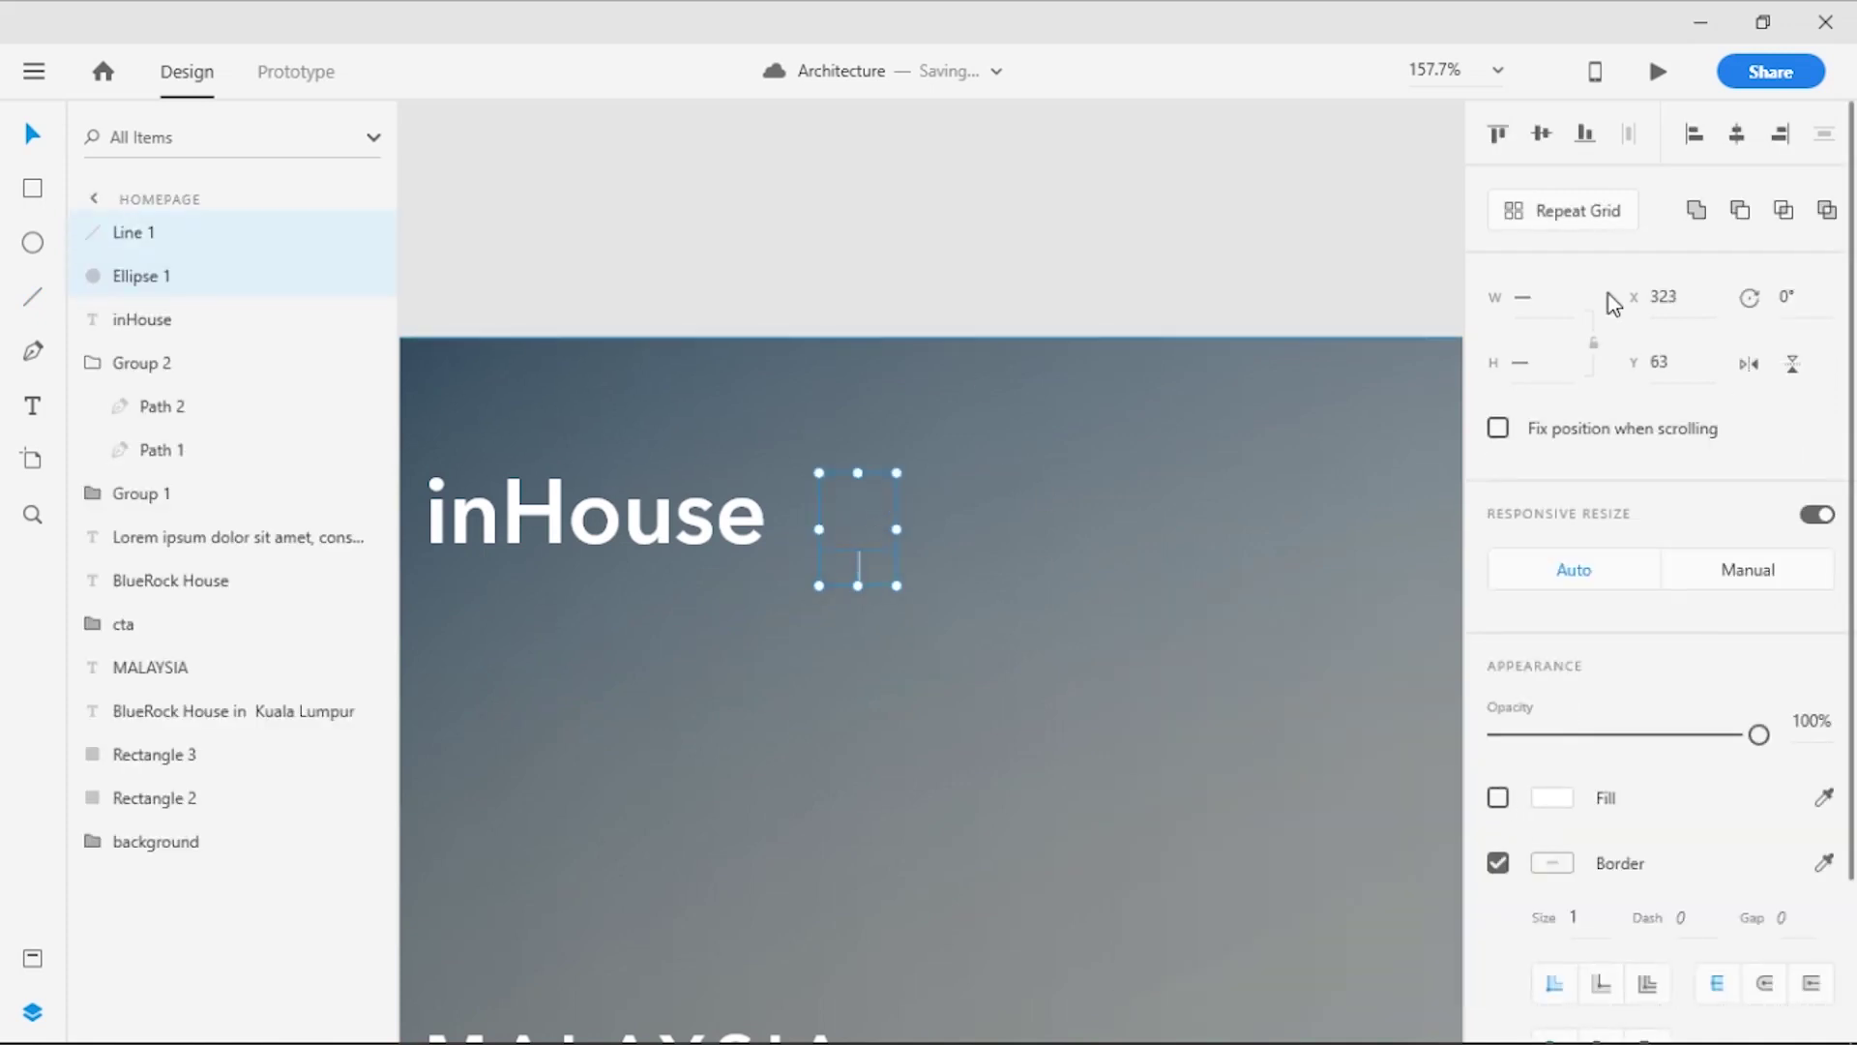
pyautogui.click(1697, 213)
pyautogui.write('2')
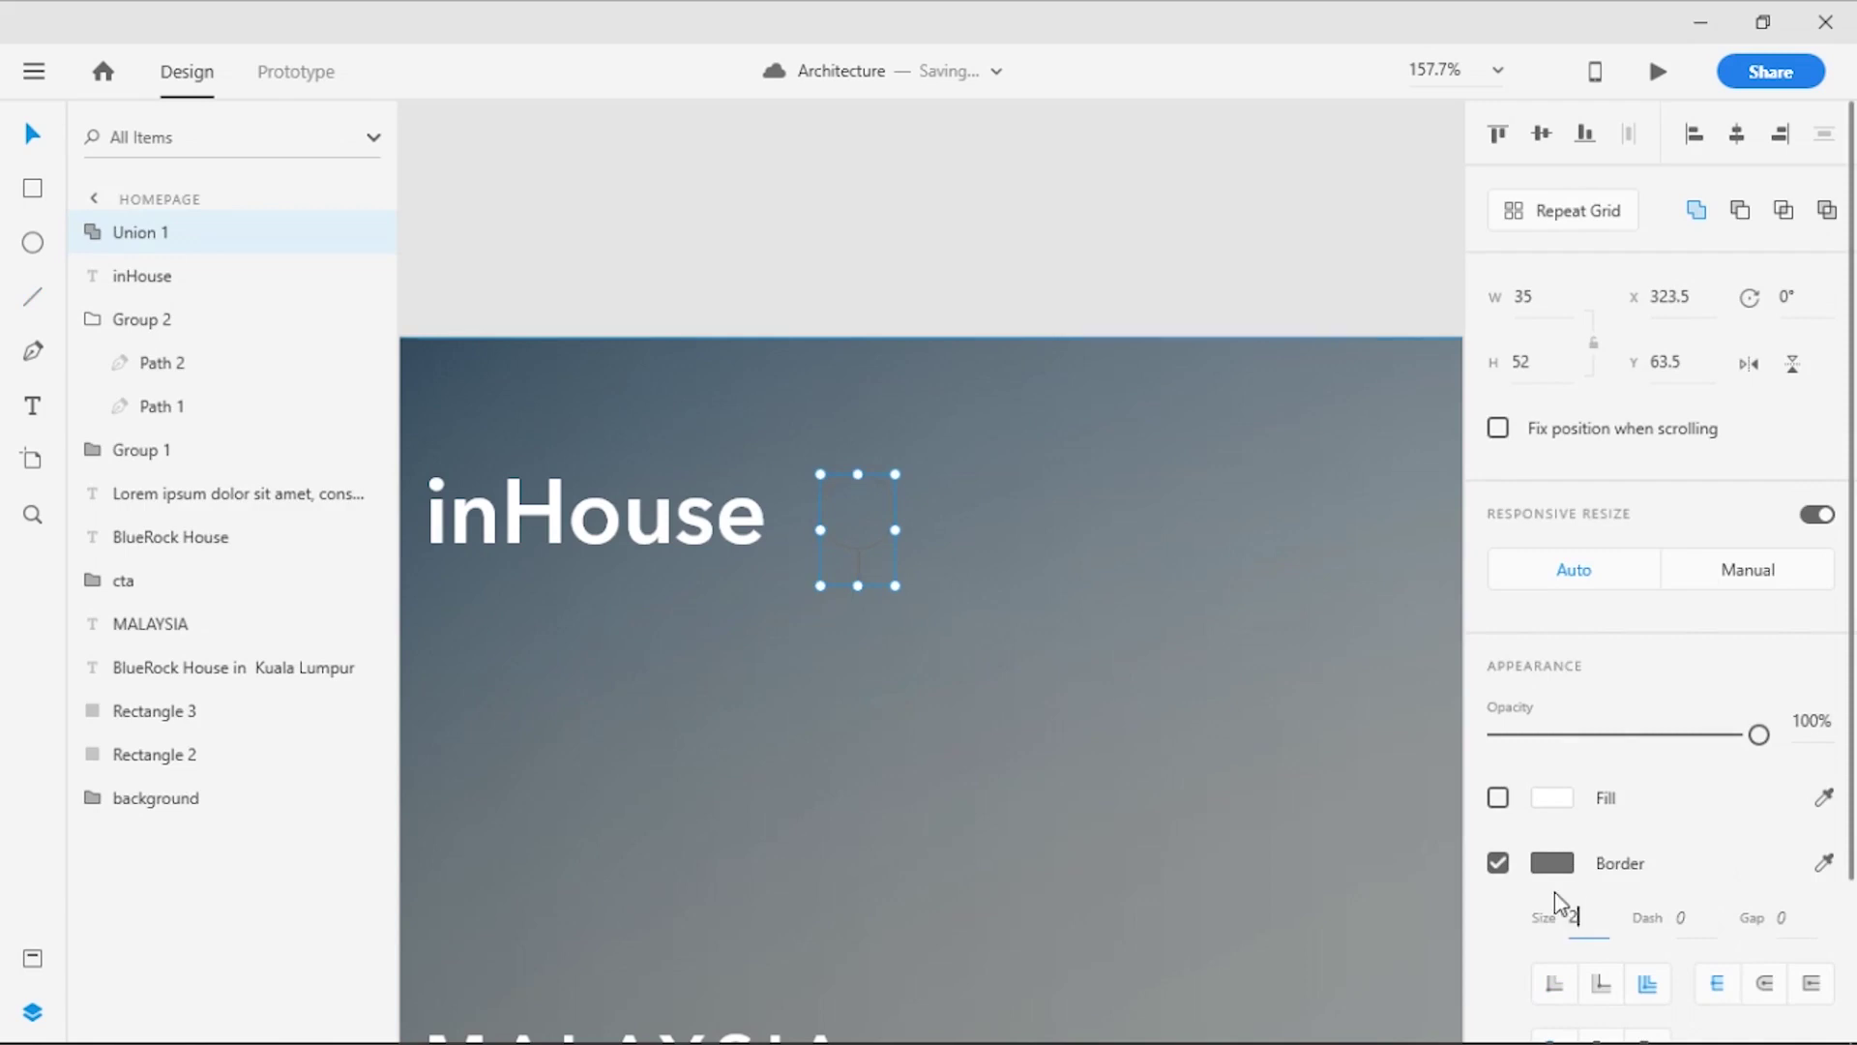
pyautogui.click(1553, 862)
pyautogui.press('Escape')
pyautogui.press('Escape')
pyautogui.scroll(-3, 959, 494)
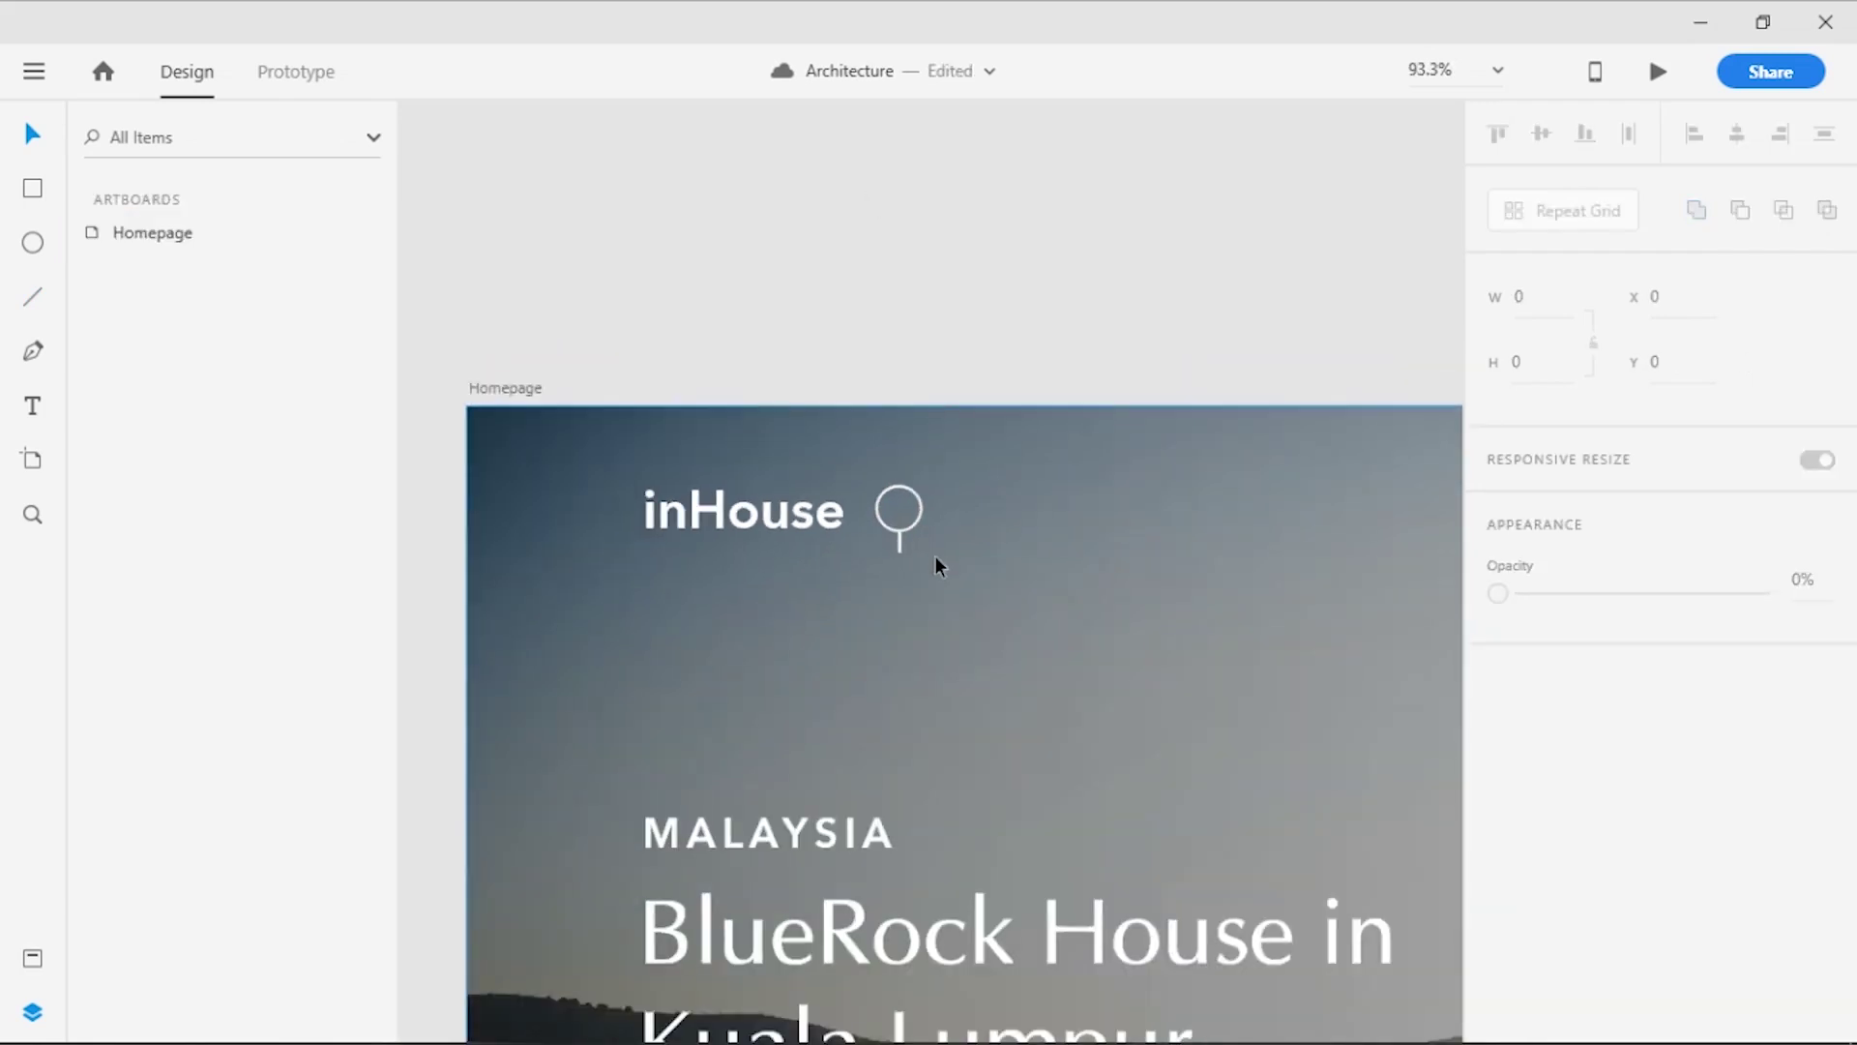
pyautogui.scroll(3, 935, 565)
# Rotate the magnifier -45° and position it beside the logo
pyautogui.click(891, 490)
pyautogui.moveTo(915, 554)
pyautogui.mouseDown()
pyautogui.moveTo(978, 495)
pyautogui.moveTo(909, 445)
pyautogui.mouseUp()
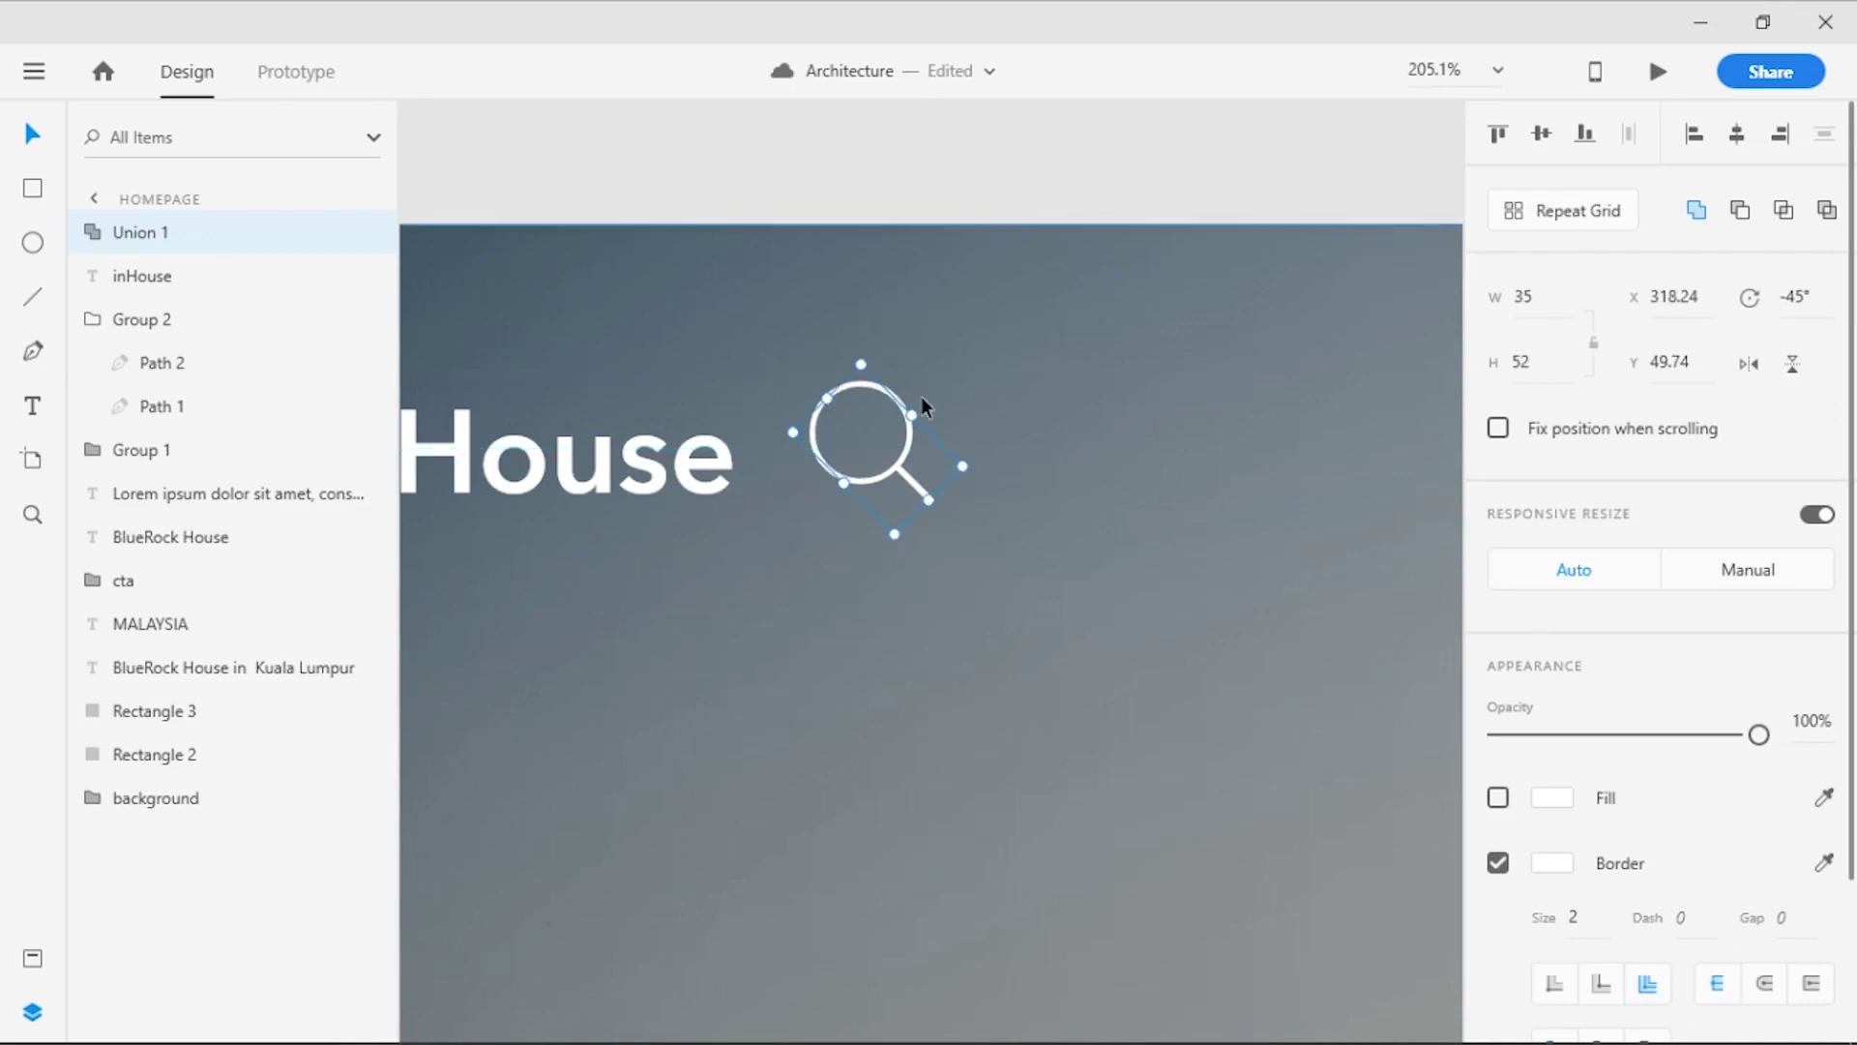
pyautogui.moveTo(965, 462); pyautogui.dragTo(945, 464)
pyautogui.click(121, 302)
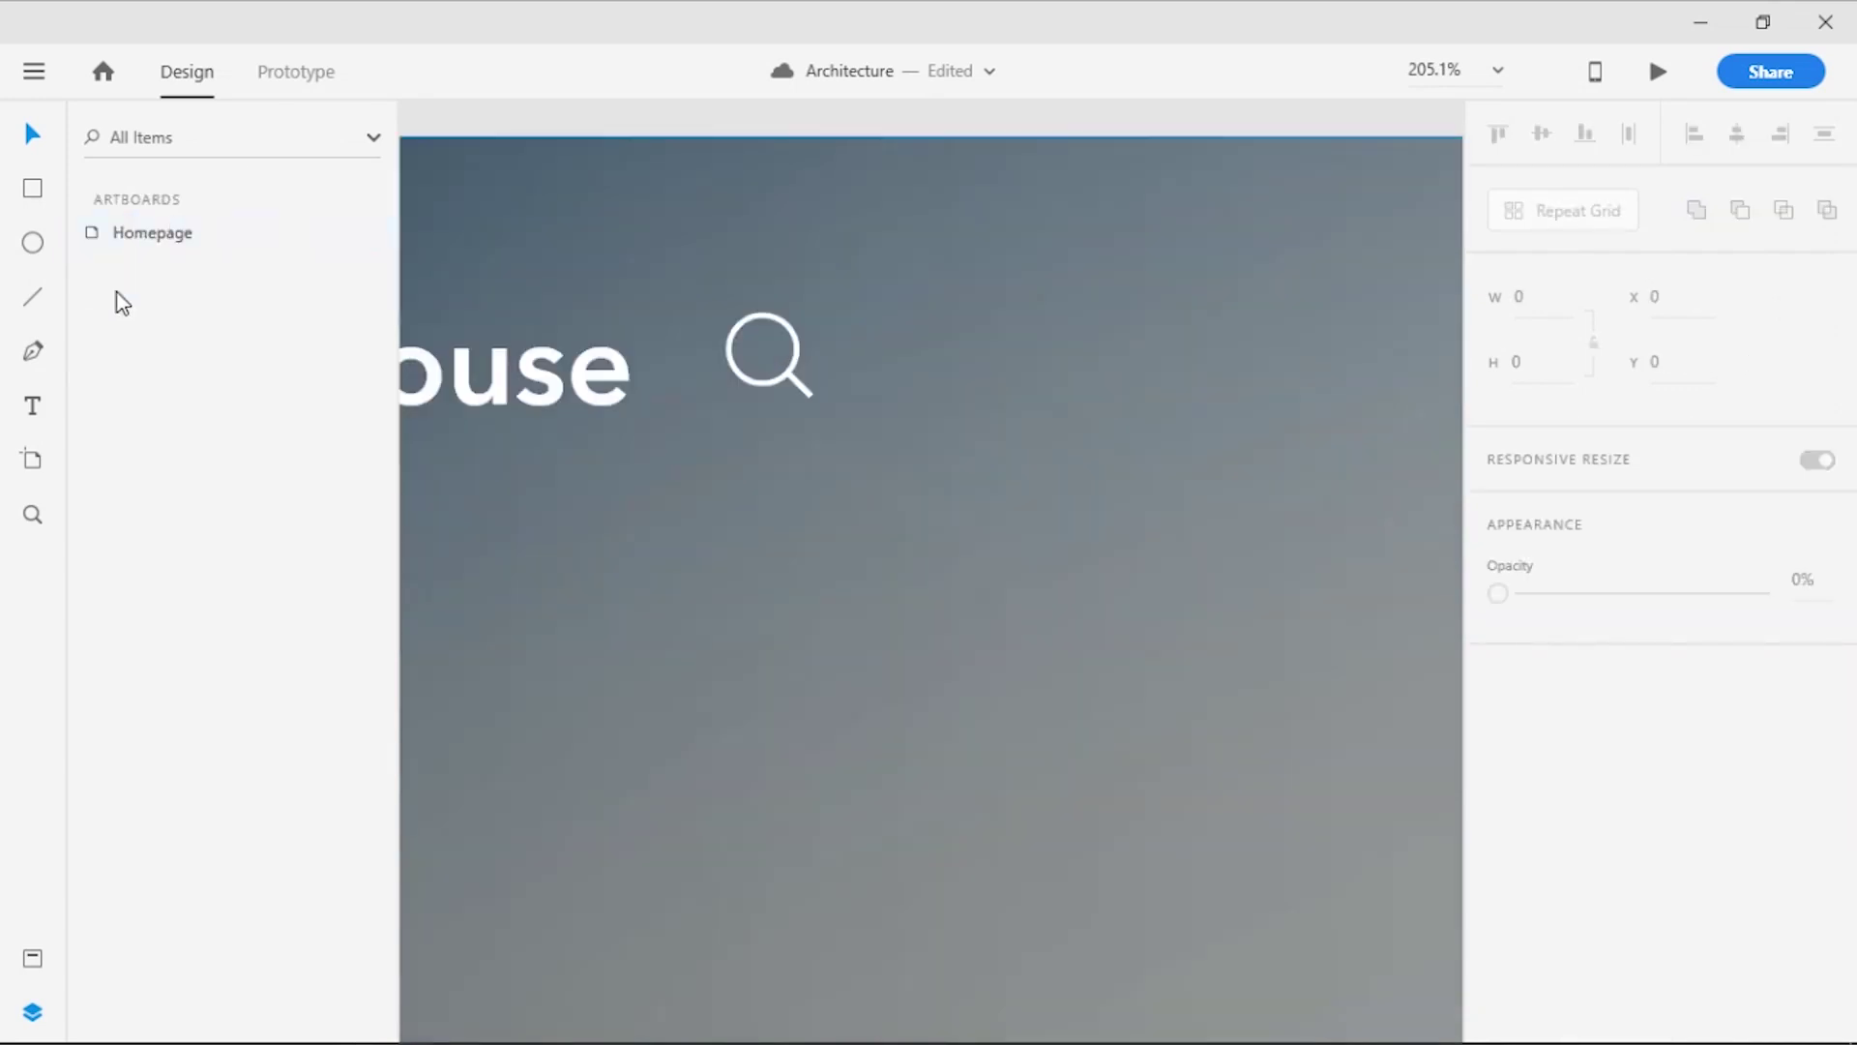
pyautogui.click(33, 296)
# Draw a short horizontal line with a white 2 px border beside the magnifier
pyautogui.moveTo(867, 314); pyautogui.dragTo(943, 314)
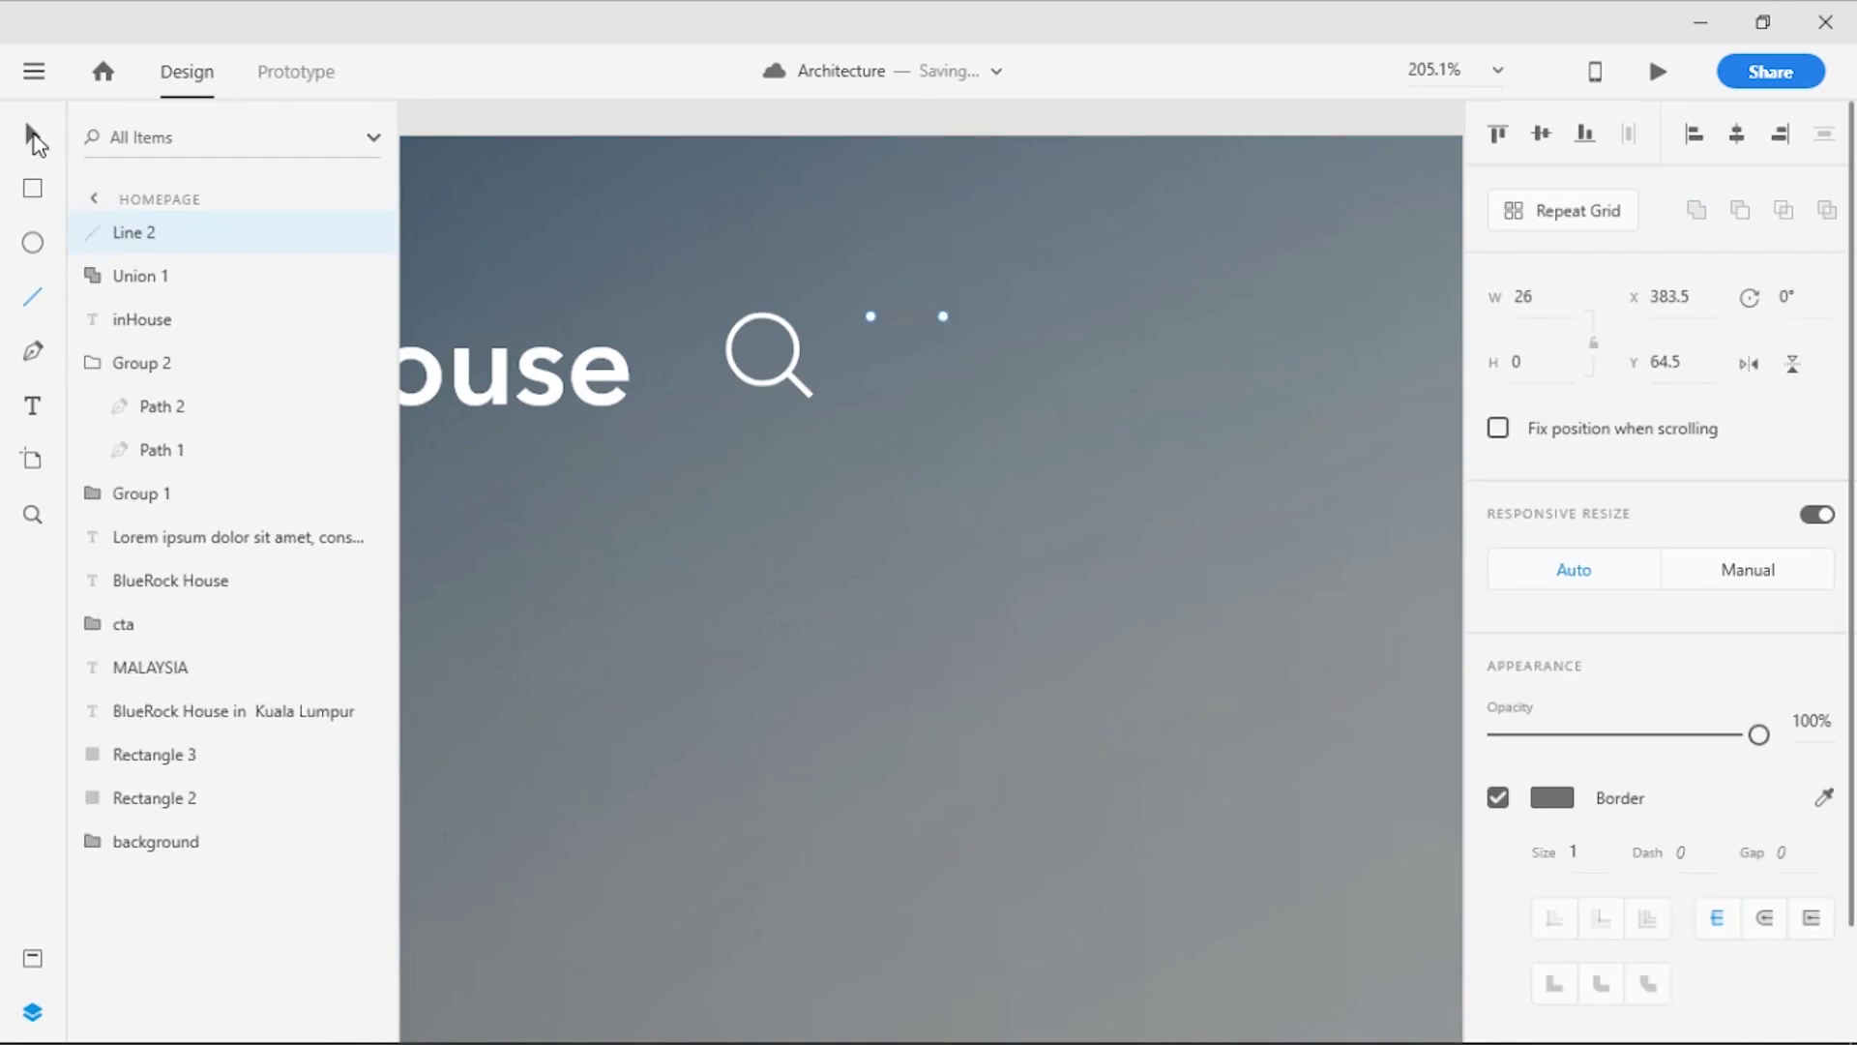
pyautogui.click(1553, 797)
pyautogui.click(1596, 853)
pyautogui.write('2')
pyautogui.click(1565, 797)
pyautogui.click(1154, 617)
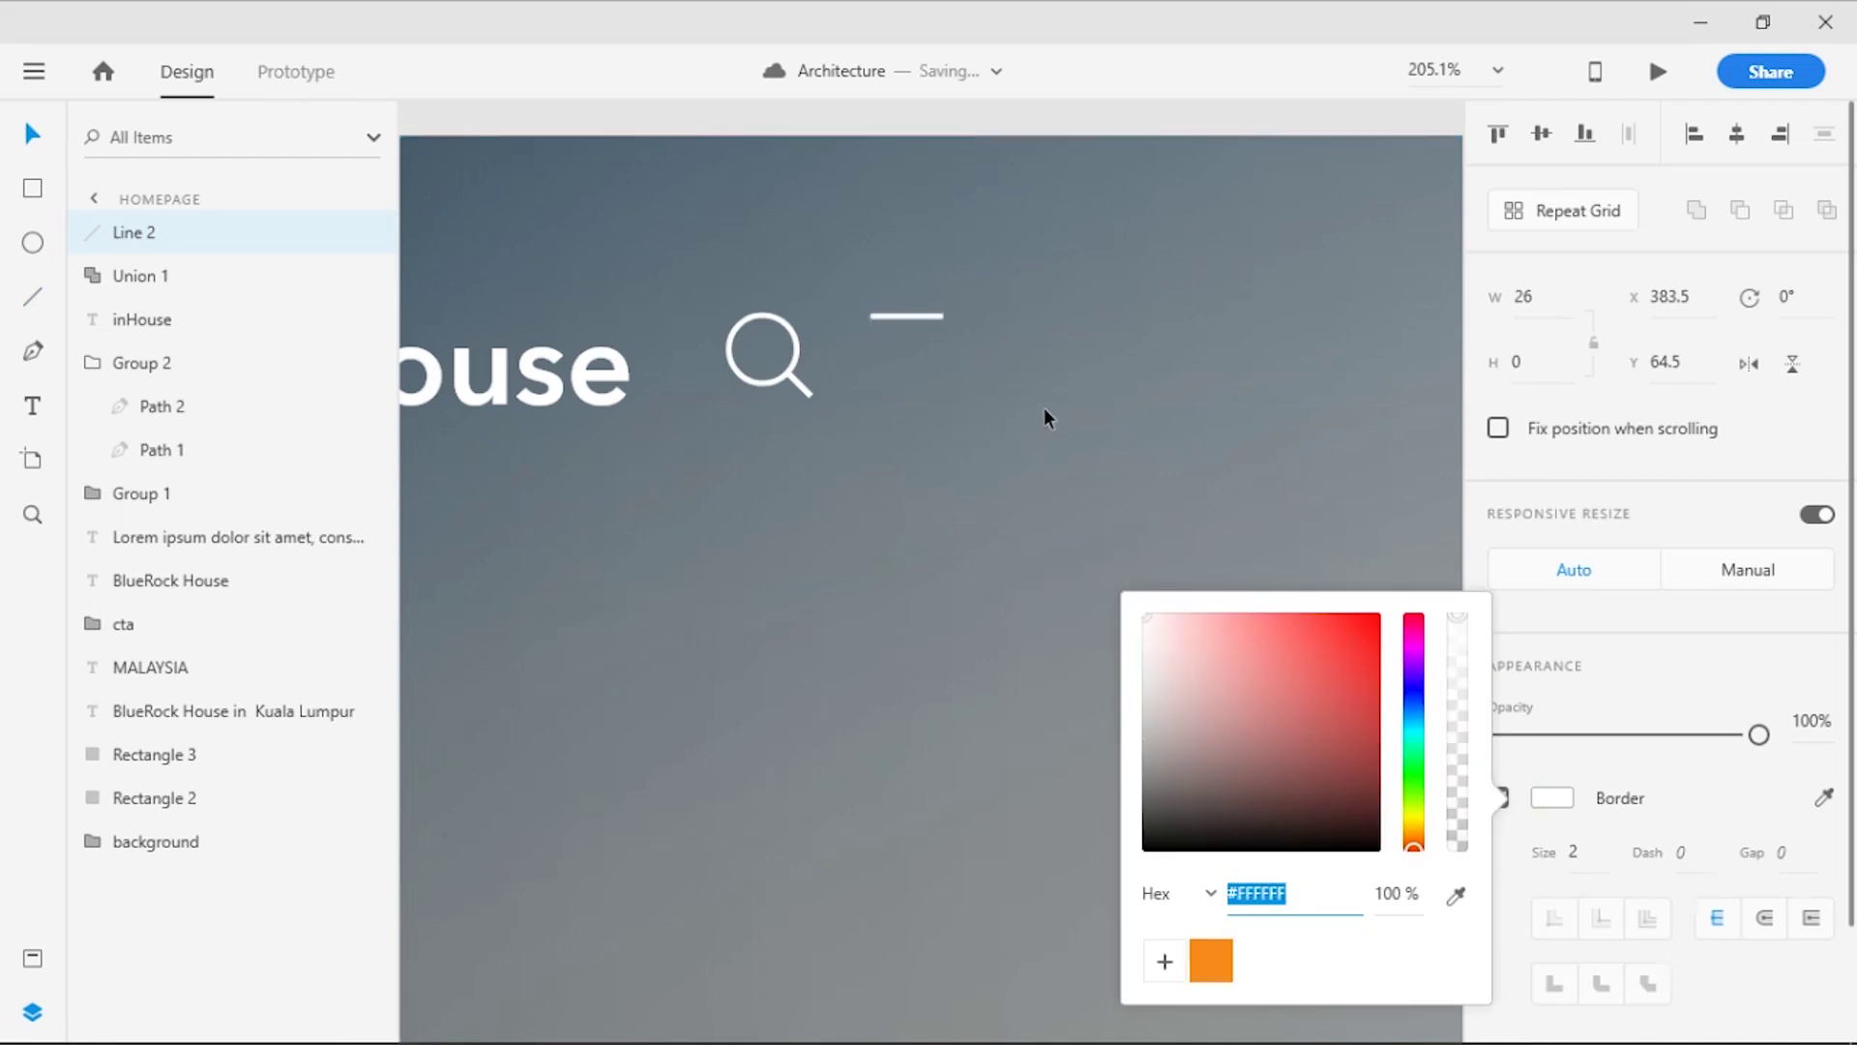
pyautogui.click(1043, 407)
# Duplicate the line twice into three stacked menu lines
pyautogui.click(919, 315)
pyautogui.moveTo(919, 315); pyautogui.dragTo(918, 346)
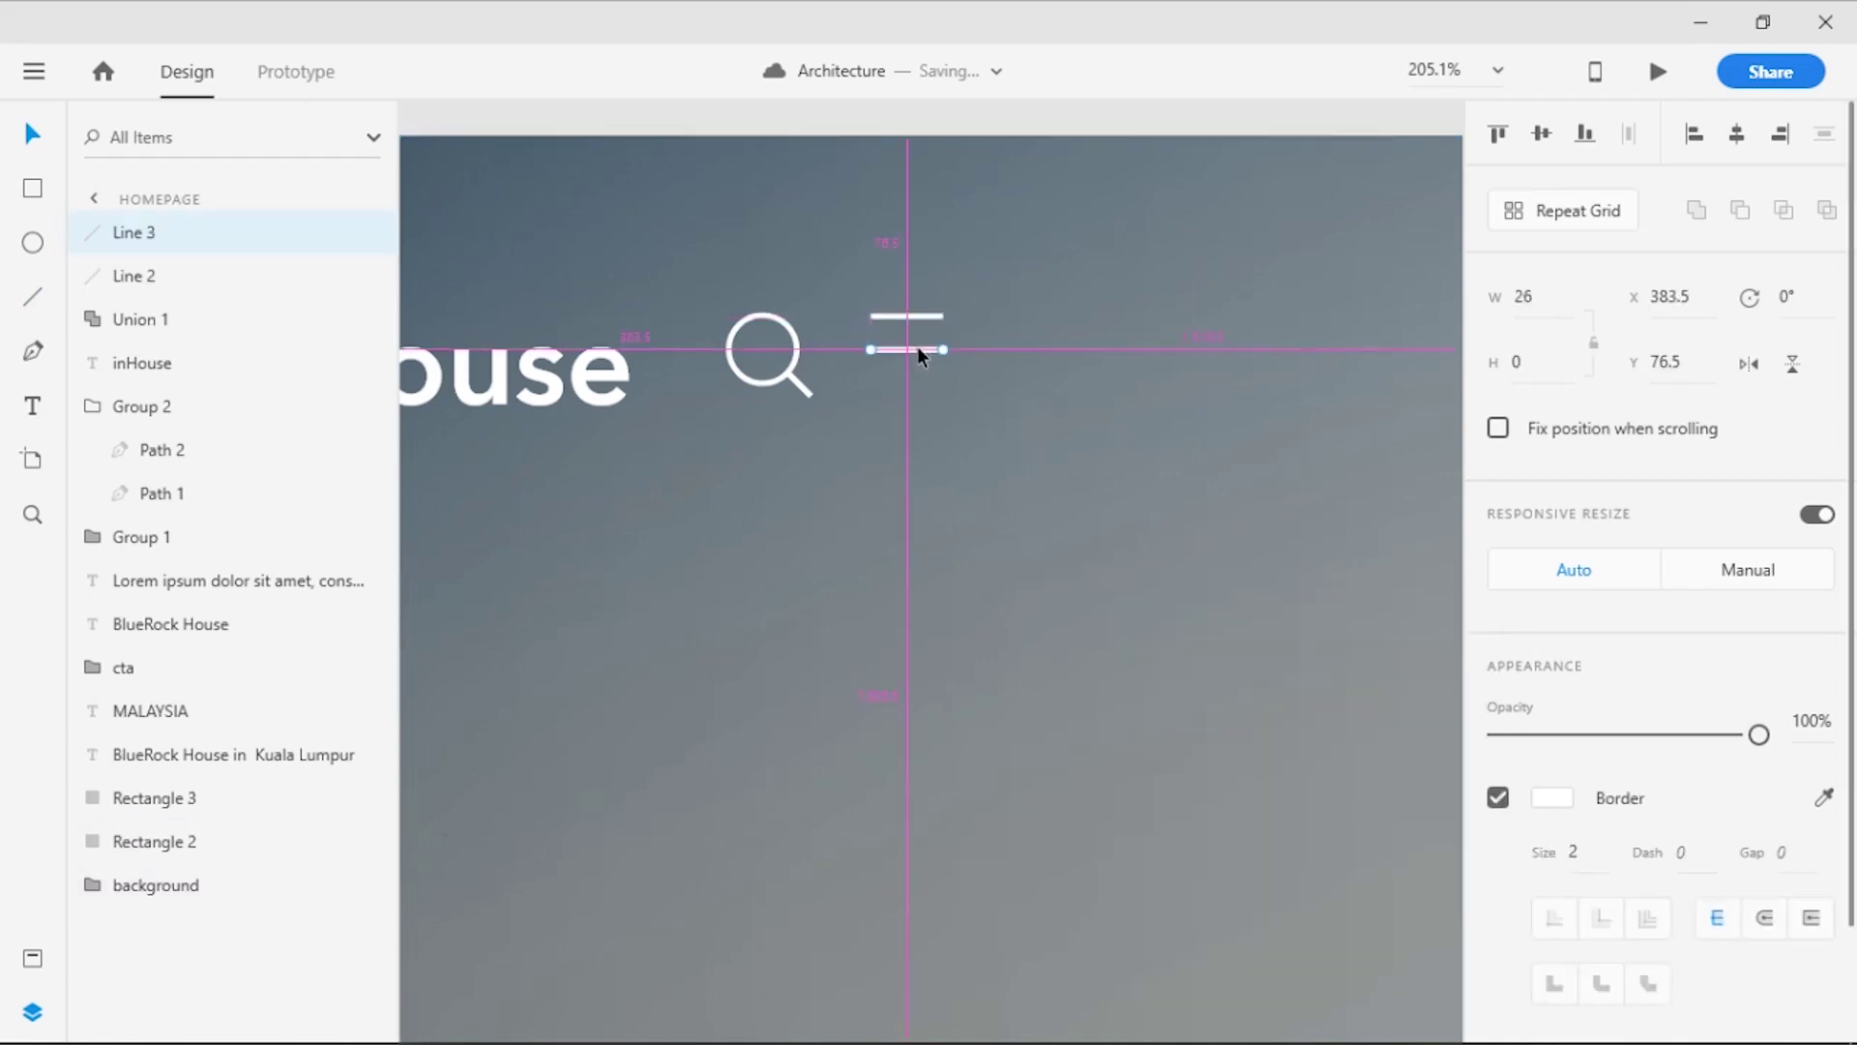
pyautogui.hotkey('ctrl', 'd')
pyautogui.click(934, 427)
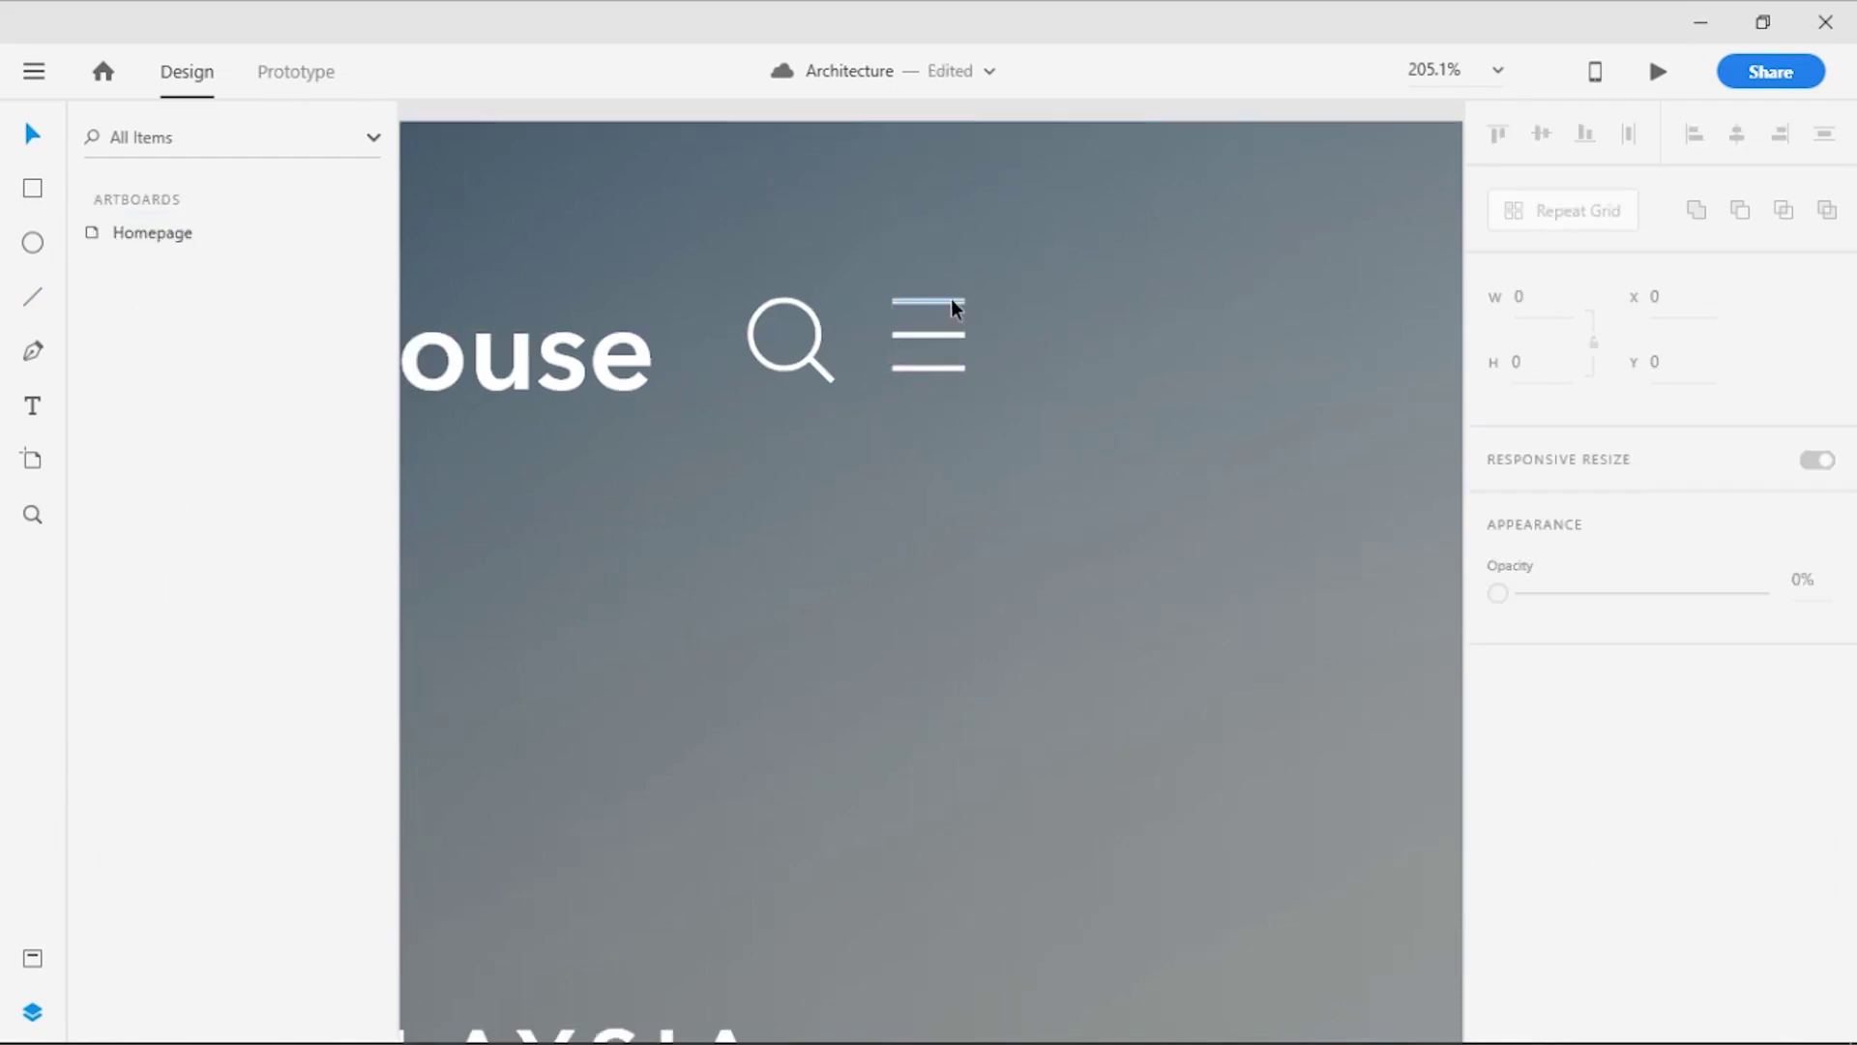
# Select all three menu lines and group them
pyautogui.click(951, 303)
pyautogui.keyDown('shift'); pyautogui.click(948, 336); pyautogui.keyUp('shift')
pyautogui.keyDown('shift'); pyautogui.click(945, 370); pyautogui.keyUp('shift')
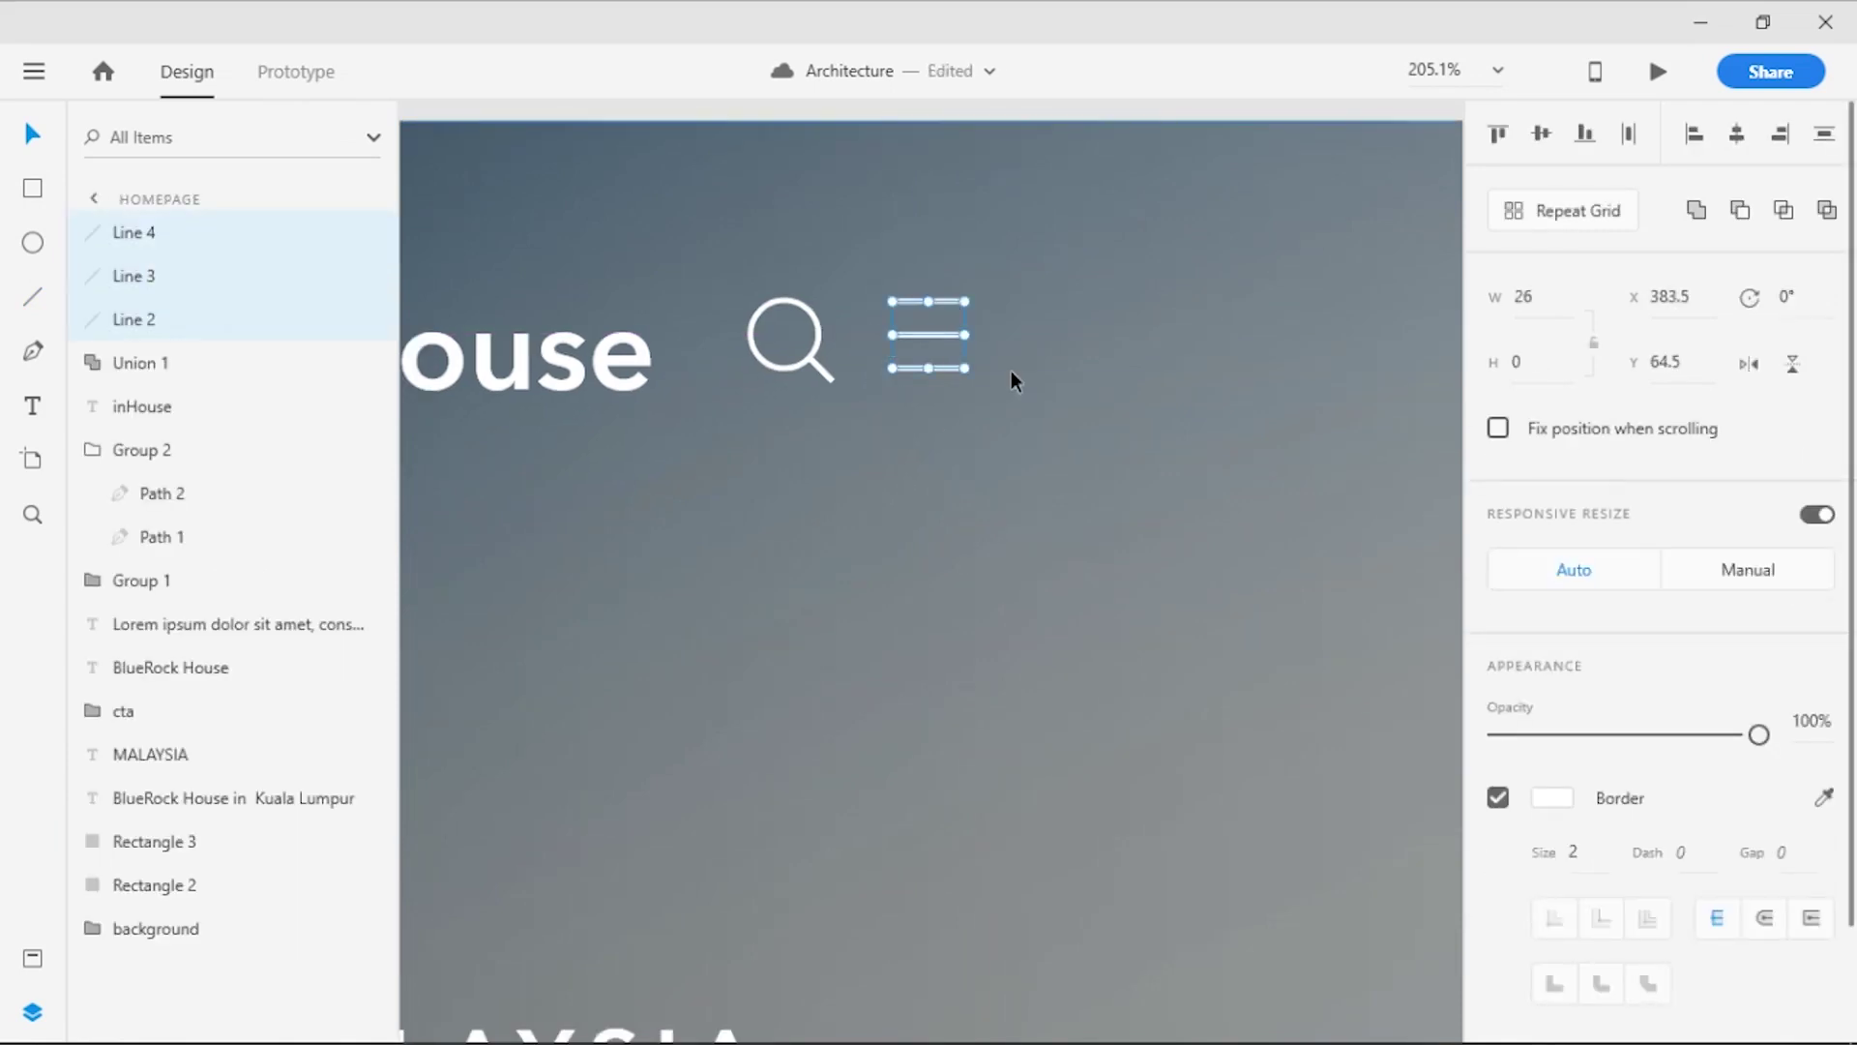
pyautogui.hotkey('ctrl', 'g')
pyautogui.click(1075, 399)
pyautogui.scroll(-5, 1087, 529)
pyautogui.scroll(-3, 1086, 528)
pyautogui.moveTo(1115, 506)
pyautogui.mouseDown()
pyautogui.moveTo(983, 539)
pyautogui.moveTo(743, 500)
pyautogui.mouseUp()
pyautogui.click(610, 423)
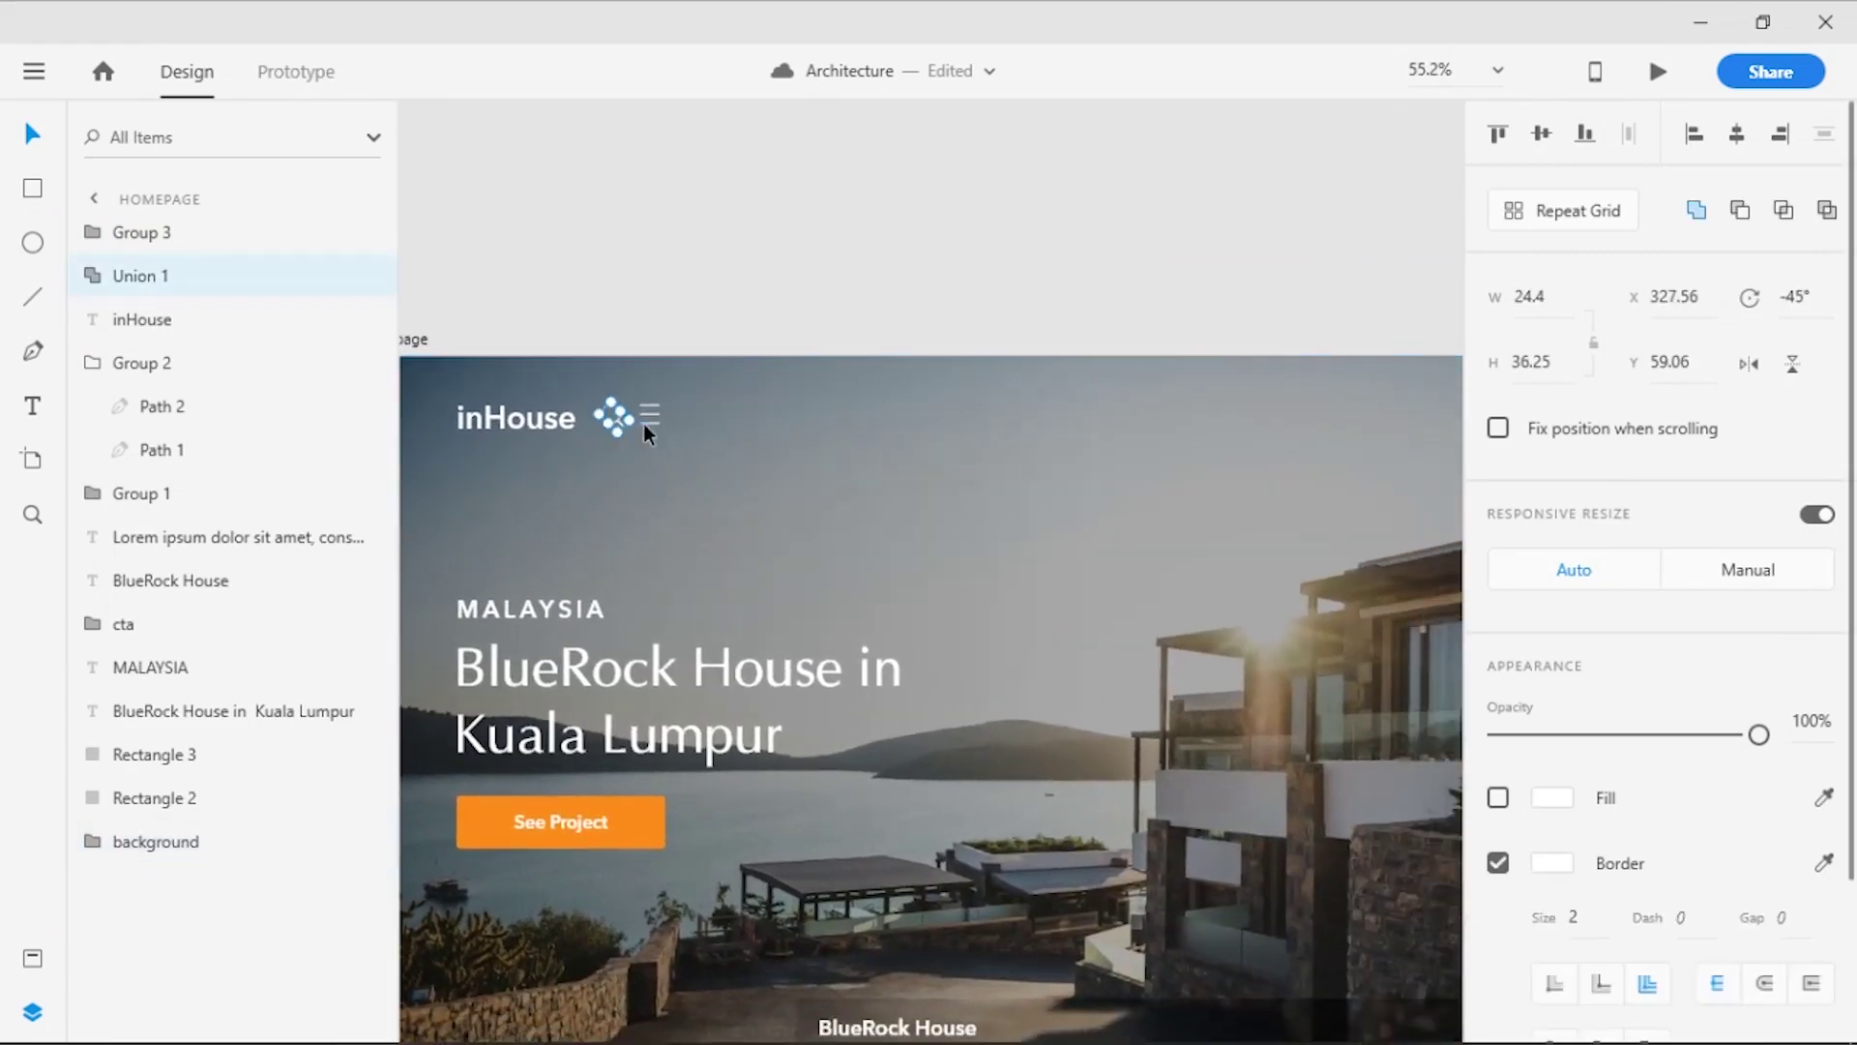
pyautogui.click(1780, 134)
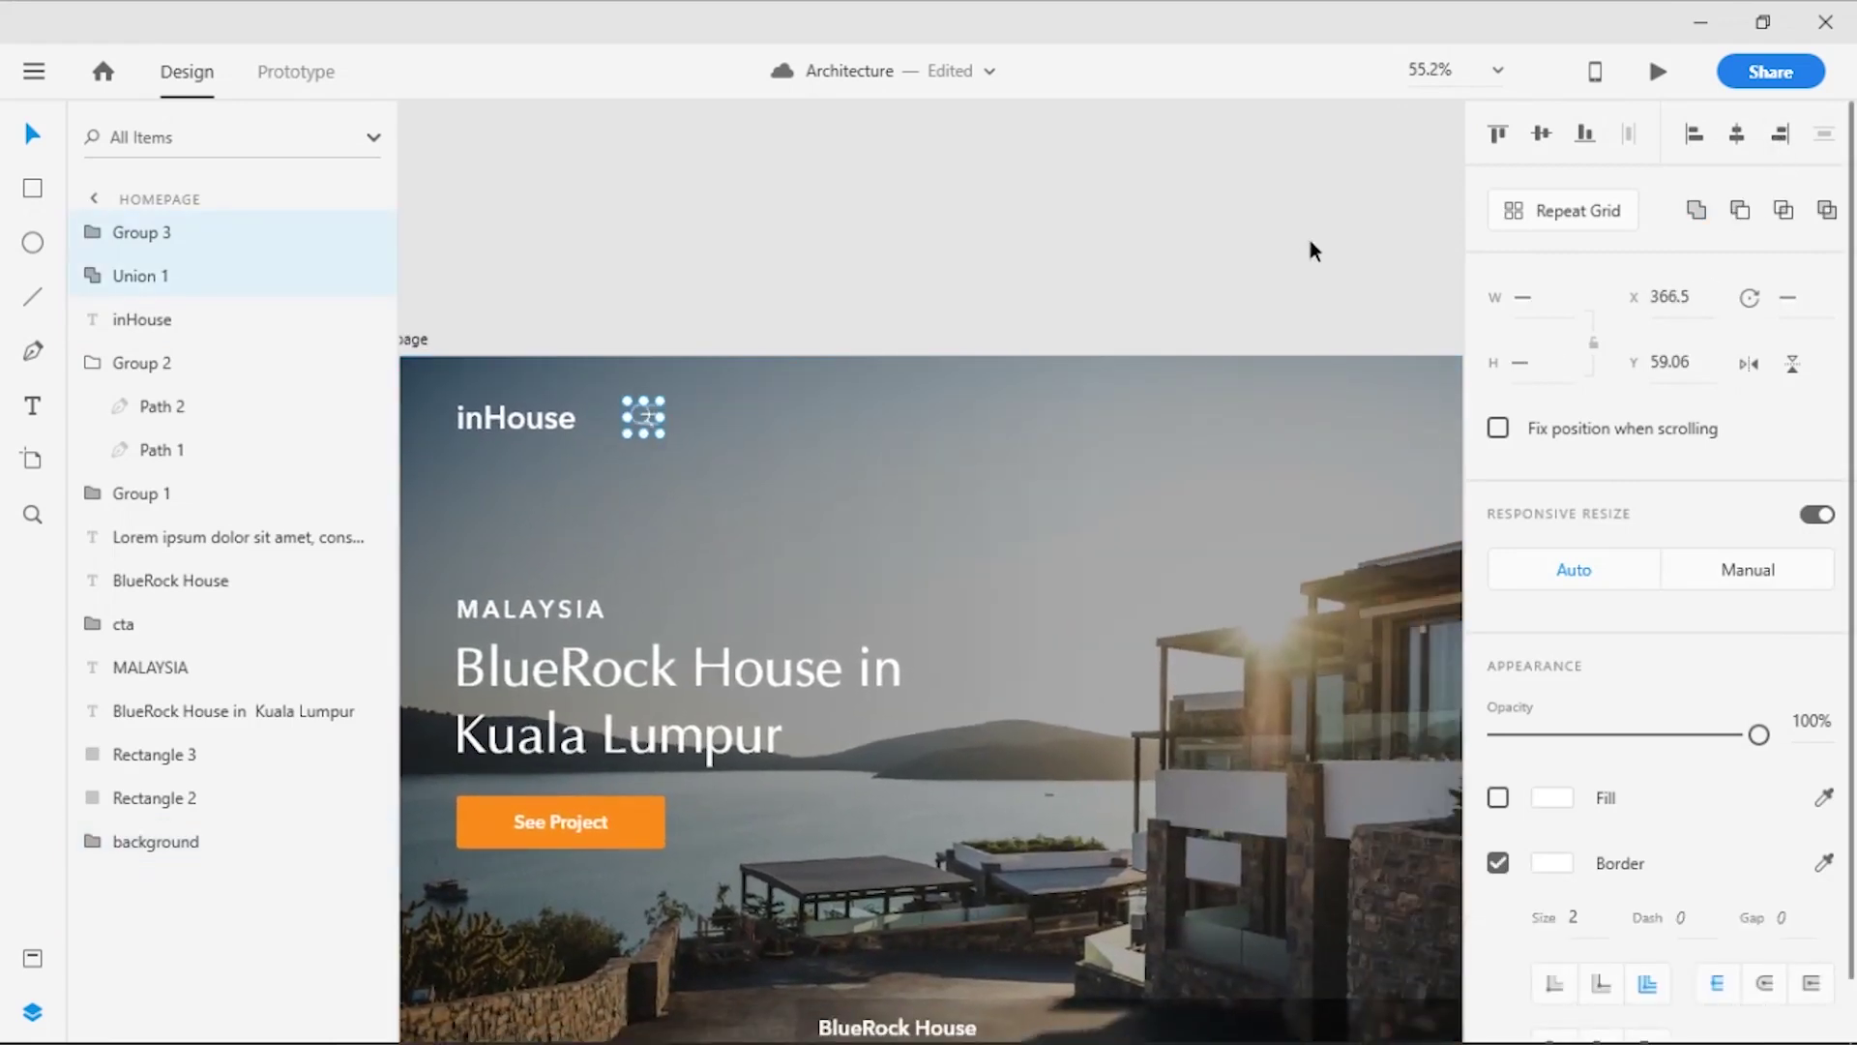
pyautogui.hotkey('shift', 'Right')
pyautogui.hotkey('shift', 'Right')
pyautogui.hotkey('shift', 'Right')
pyautogui.hotkey('shift', 'Right')
pyautogui.hotkey('shift', 'Right')
pyautogui.hotkey('shift', 'Right')
pyautogui.hotkey('shift', 'Right')
pyautogui.hotkey('shift', 'Right')
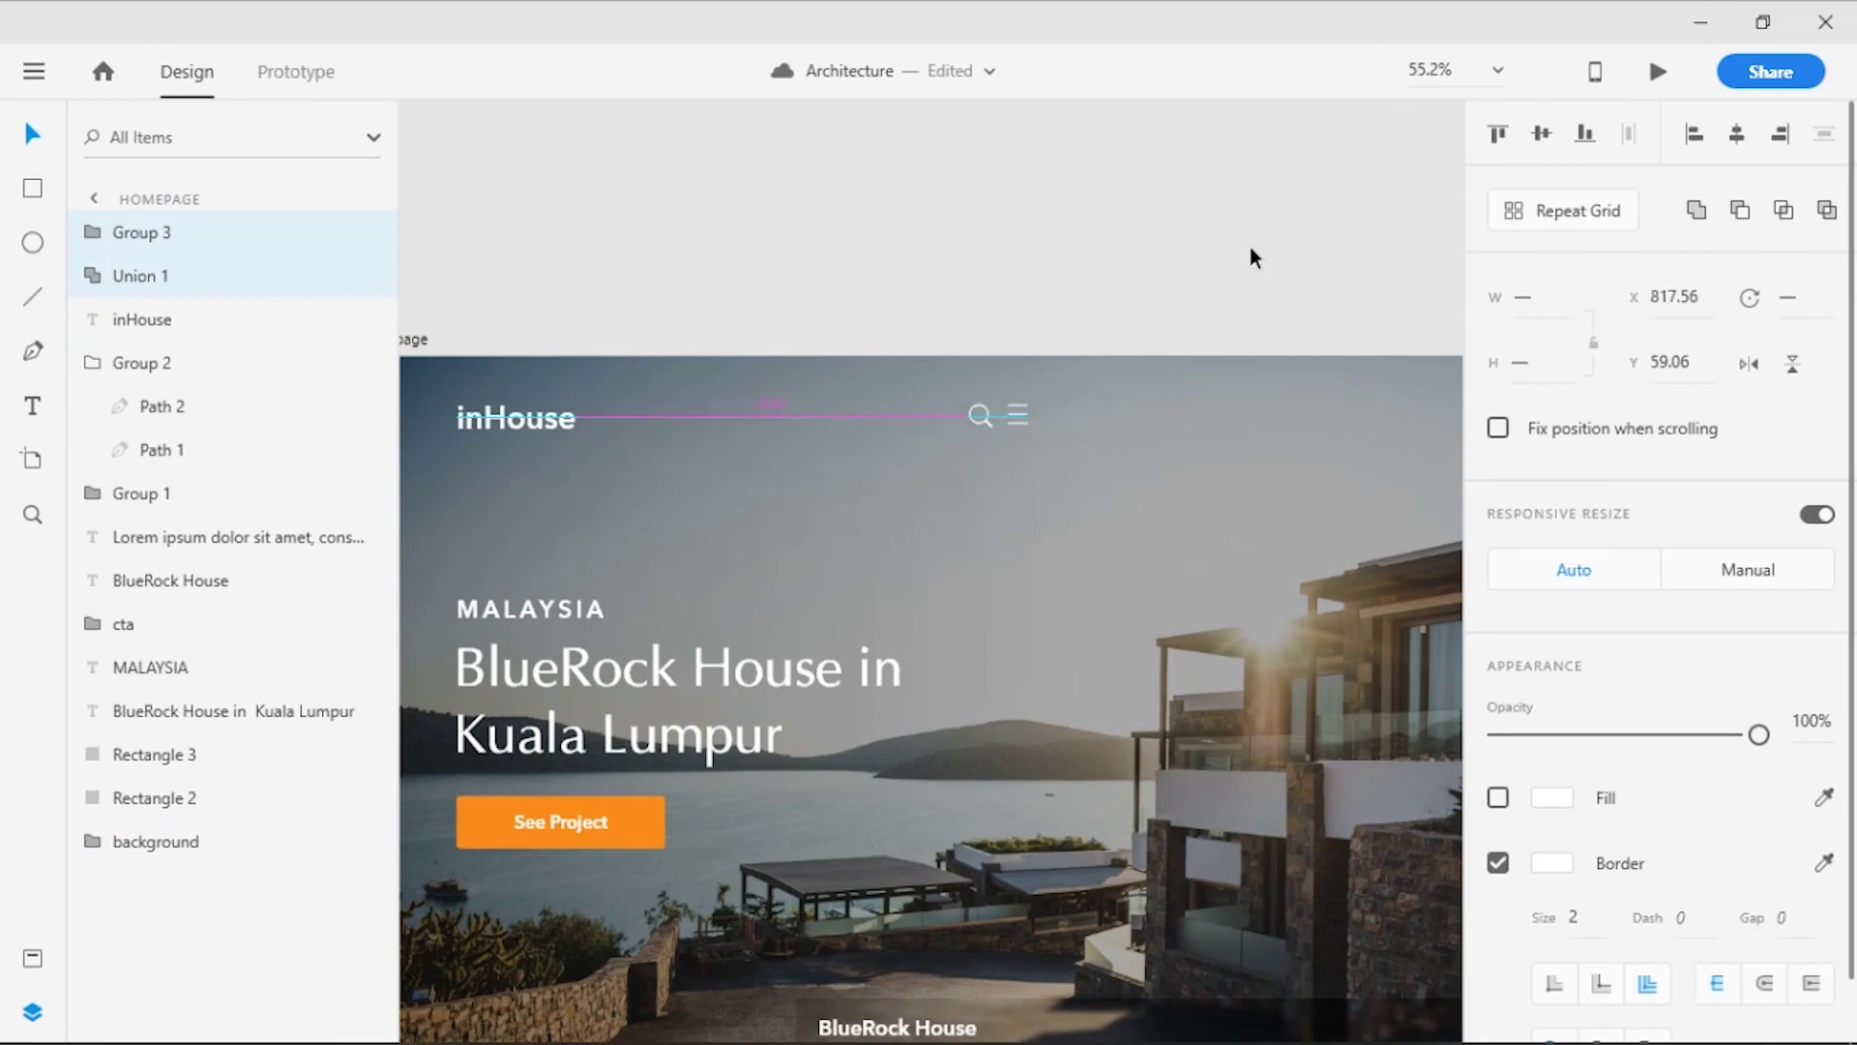
pyautogui.hotkey('shift', 'Right')
pyautogui.hotkey('shift', 'Right')
pyautogui.hotkey('shift', 'Right')
pyautogui.hscroll(5, 1203, 291)
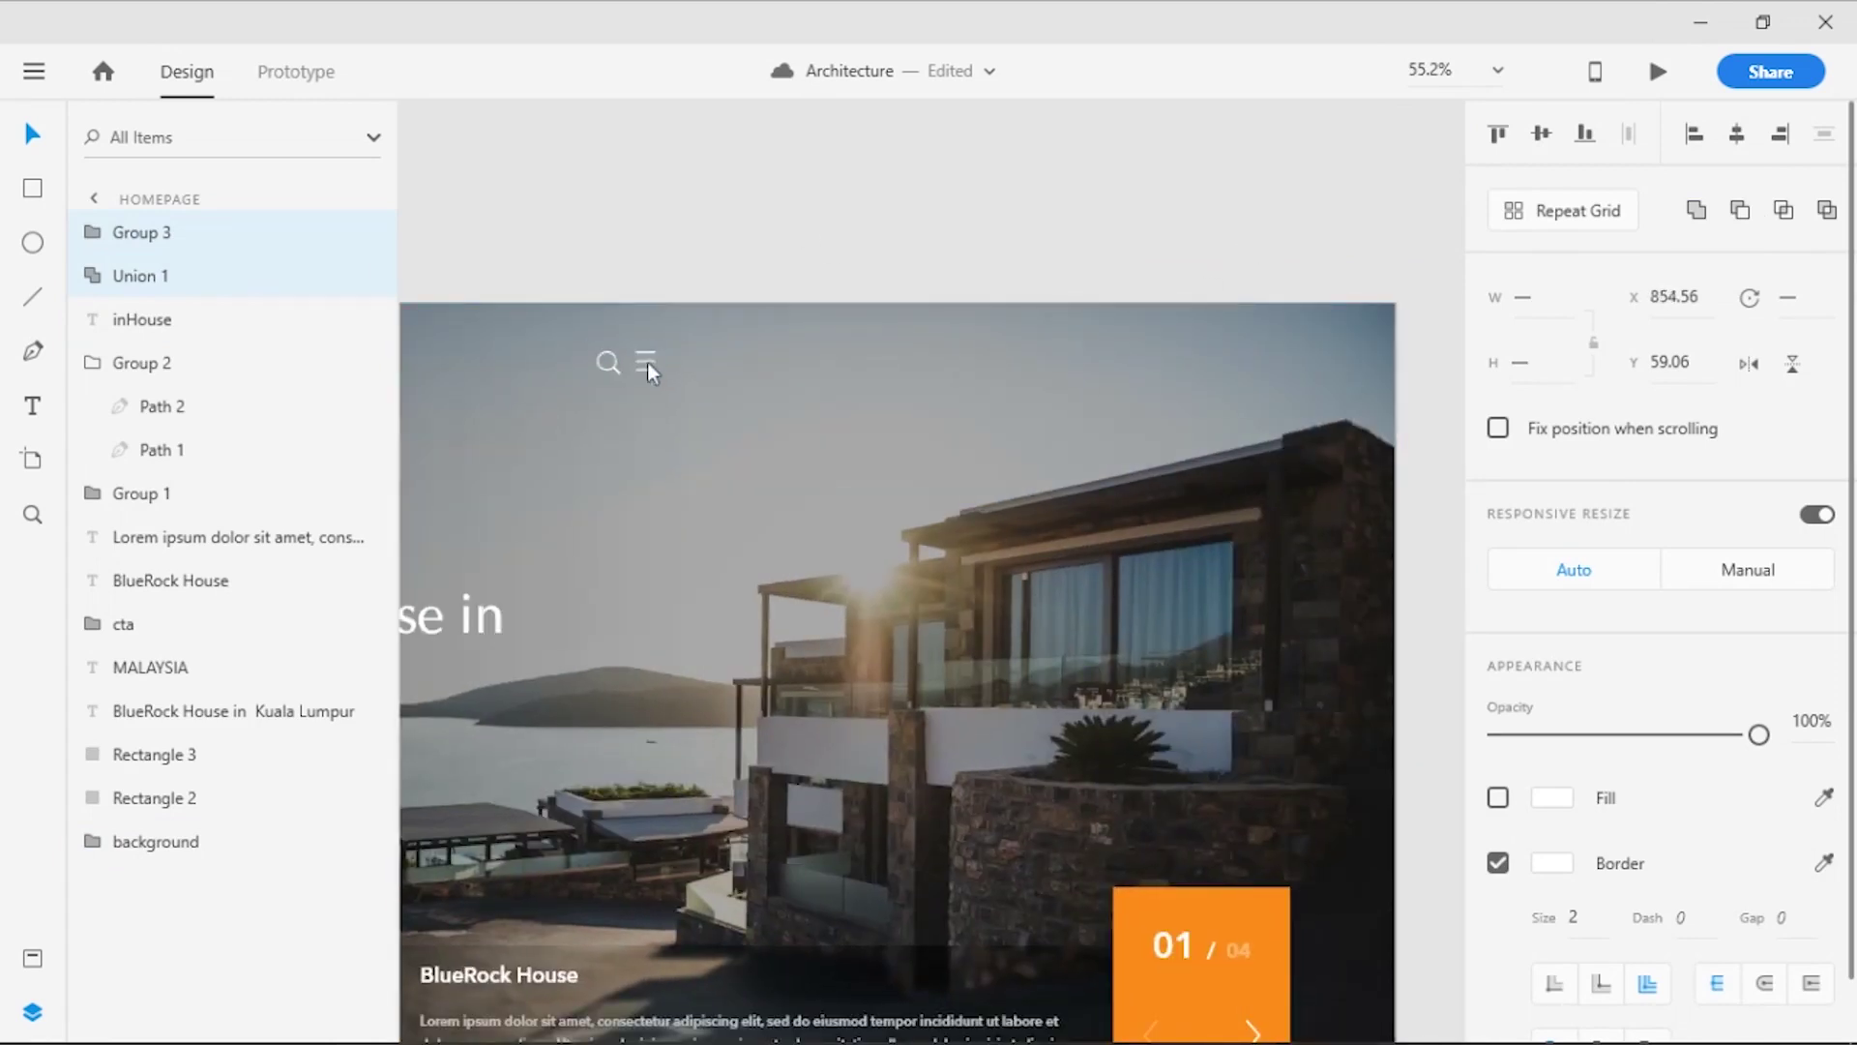
pyautogui.moveTo(647, 371); pyautogui.dragTo(1272, 413)
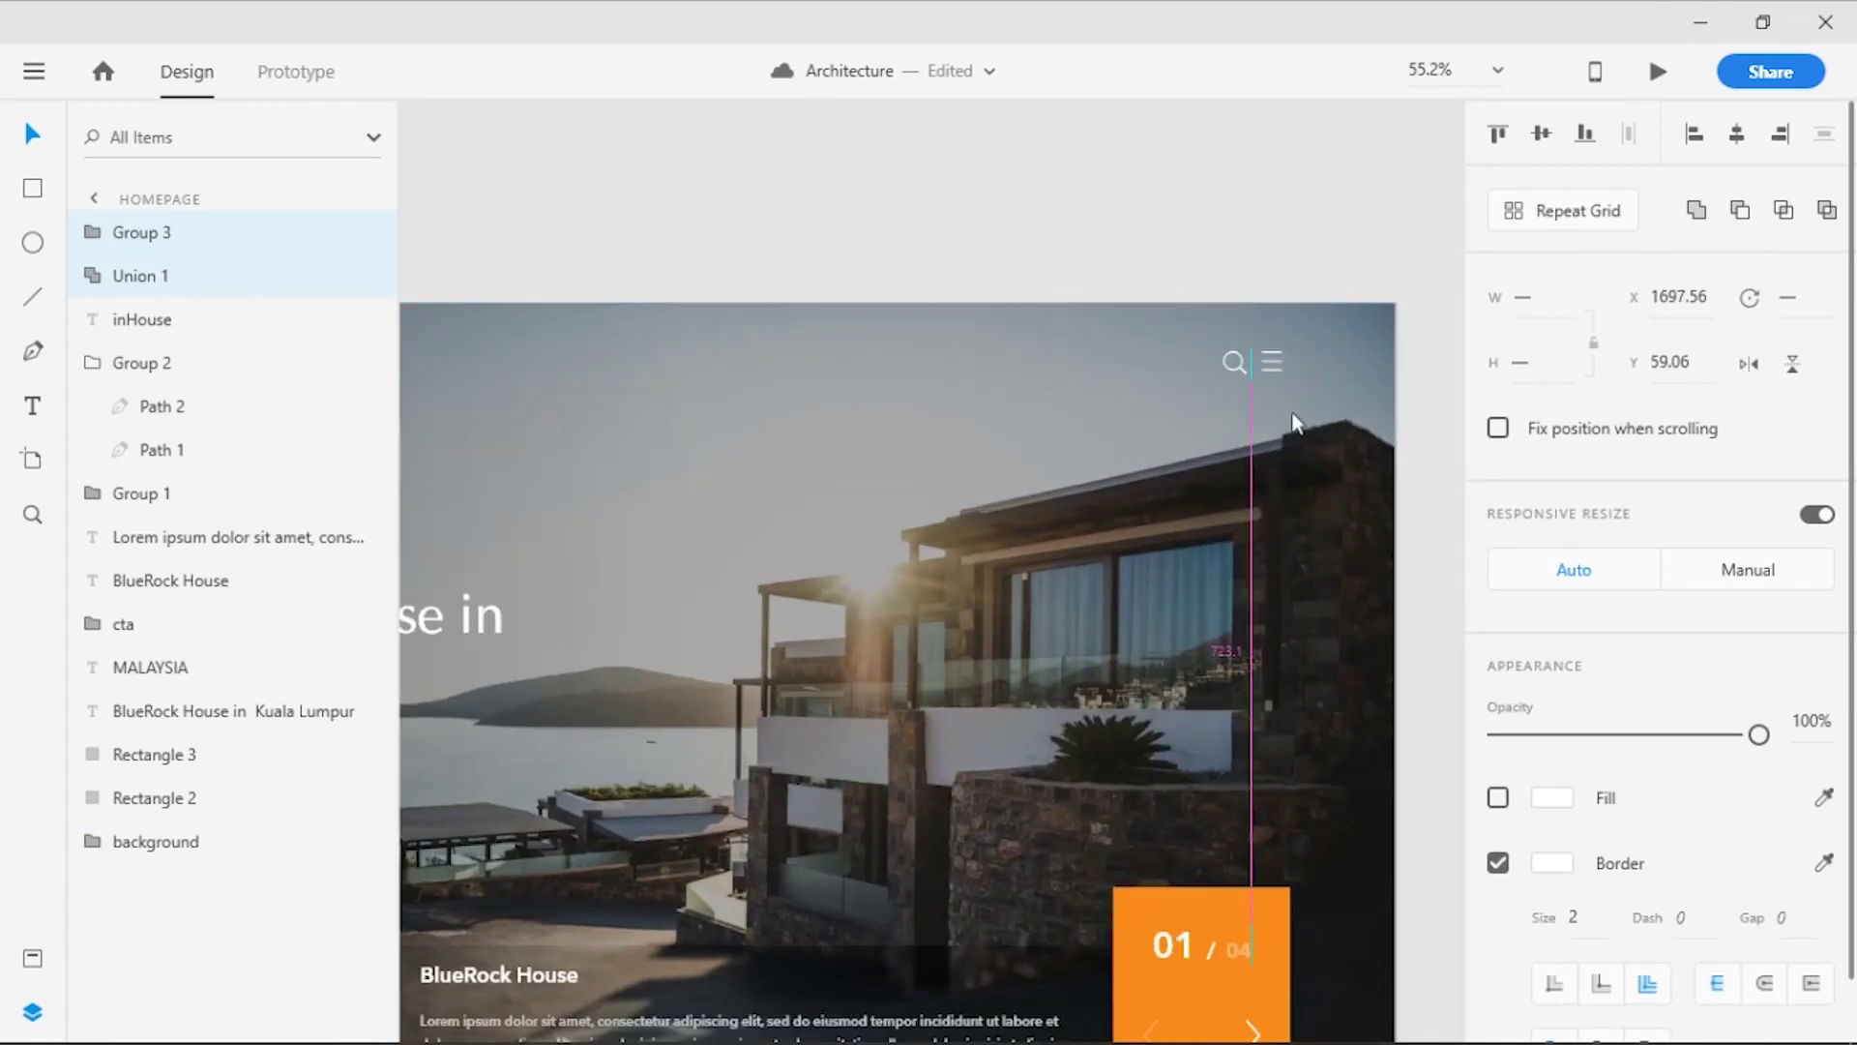
pyautogui.click(1310, 227)
pyautogui.scroll(2, 1337, 510)
pyautogui.scroll(3, 1337, 509)
pyautogui.scroll(1, 1252, 561)
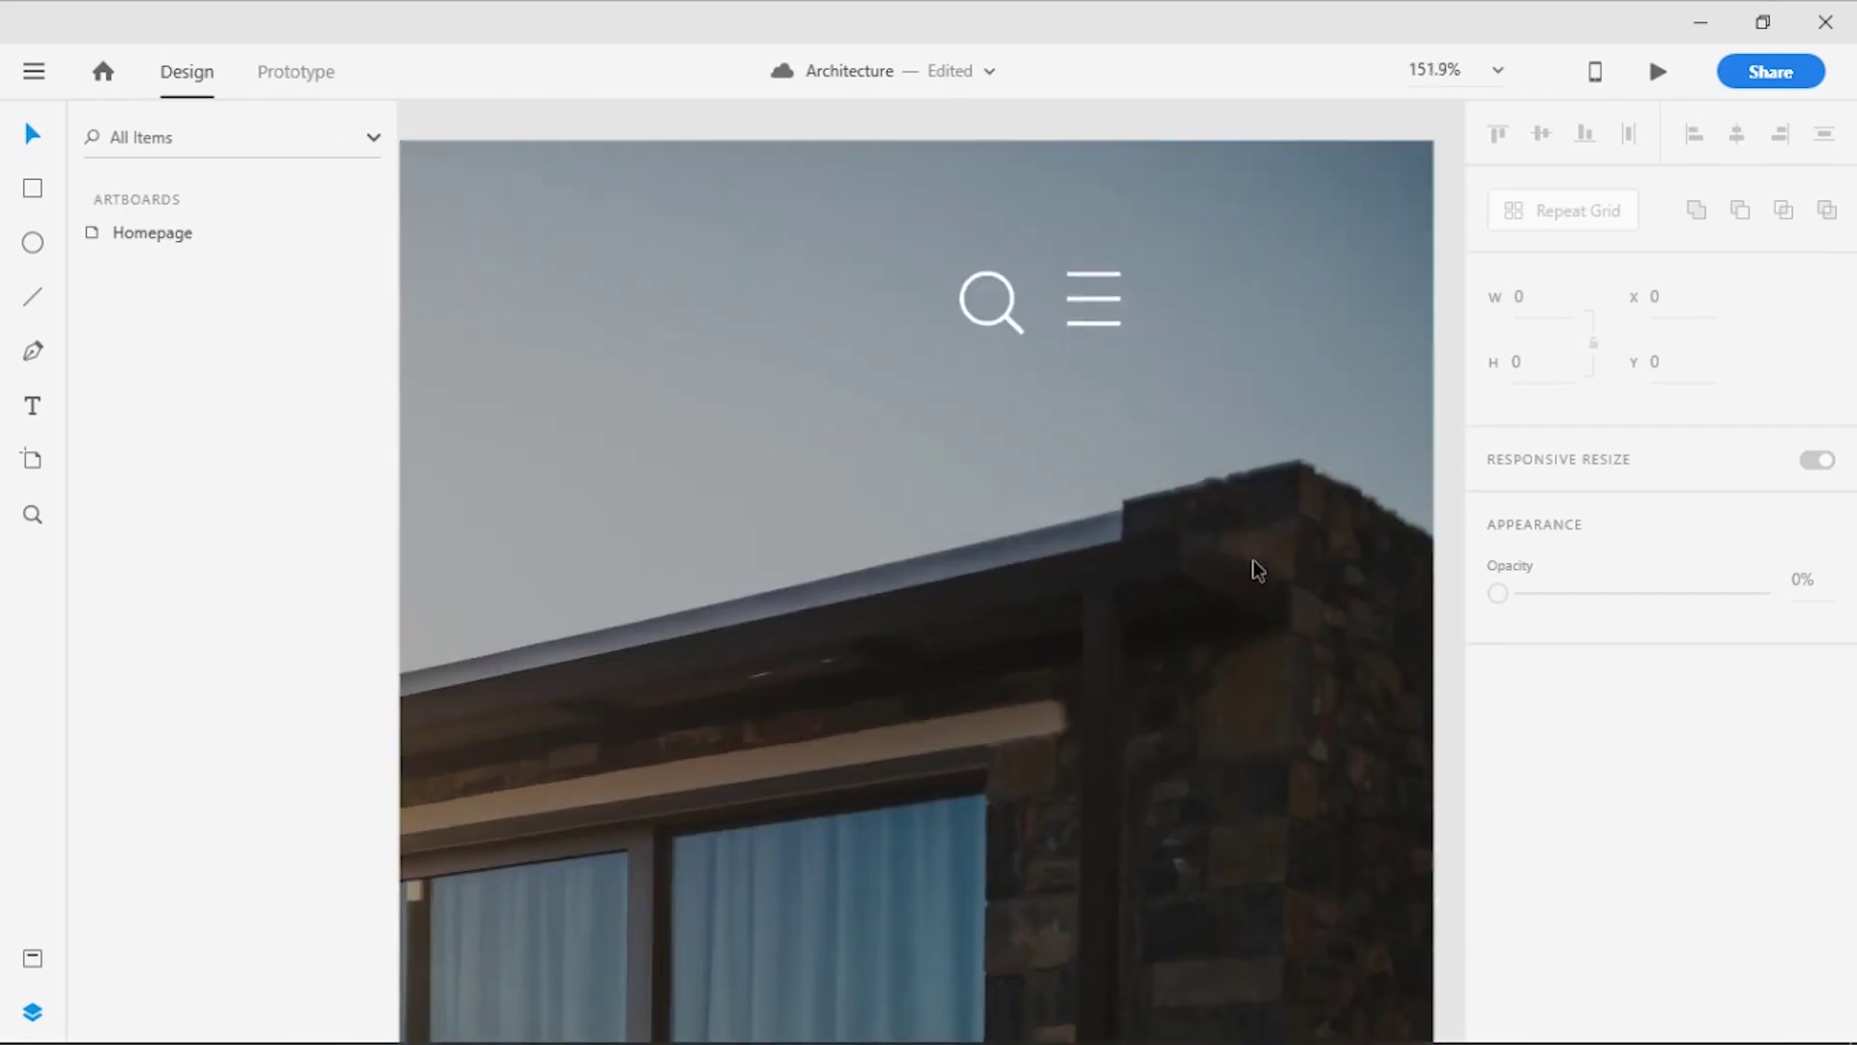
pyautogui.scroll(-9, 1252, 558)
pyautogui.click(504, 440)
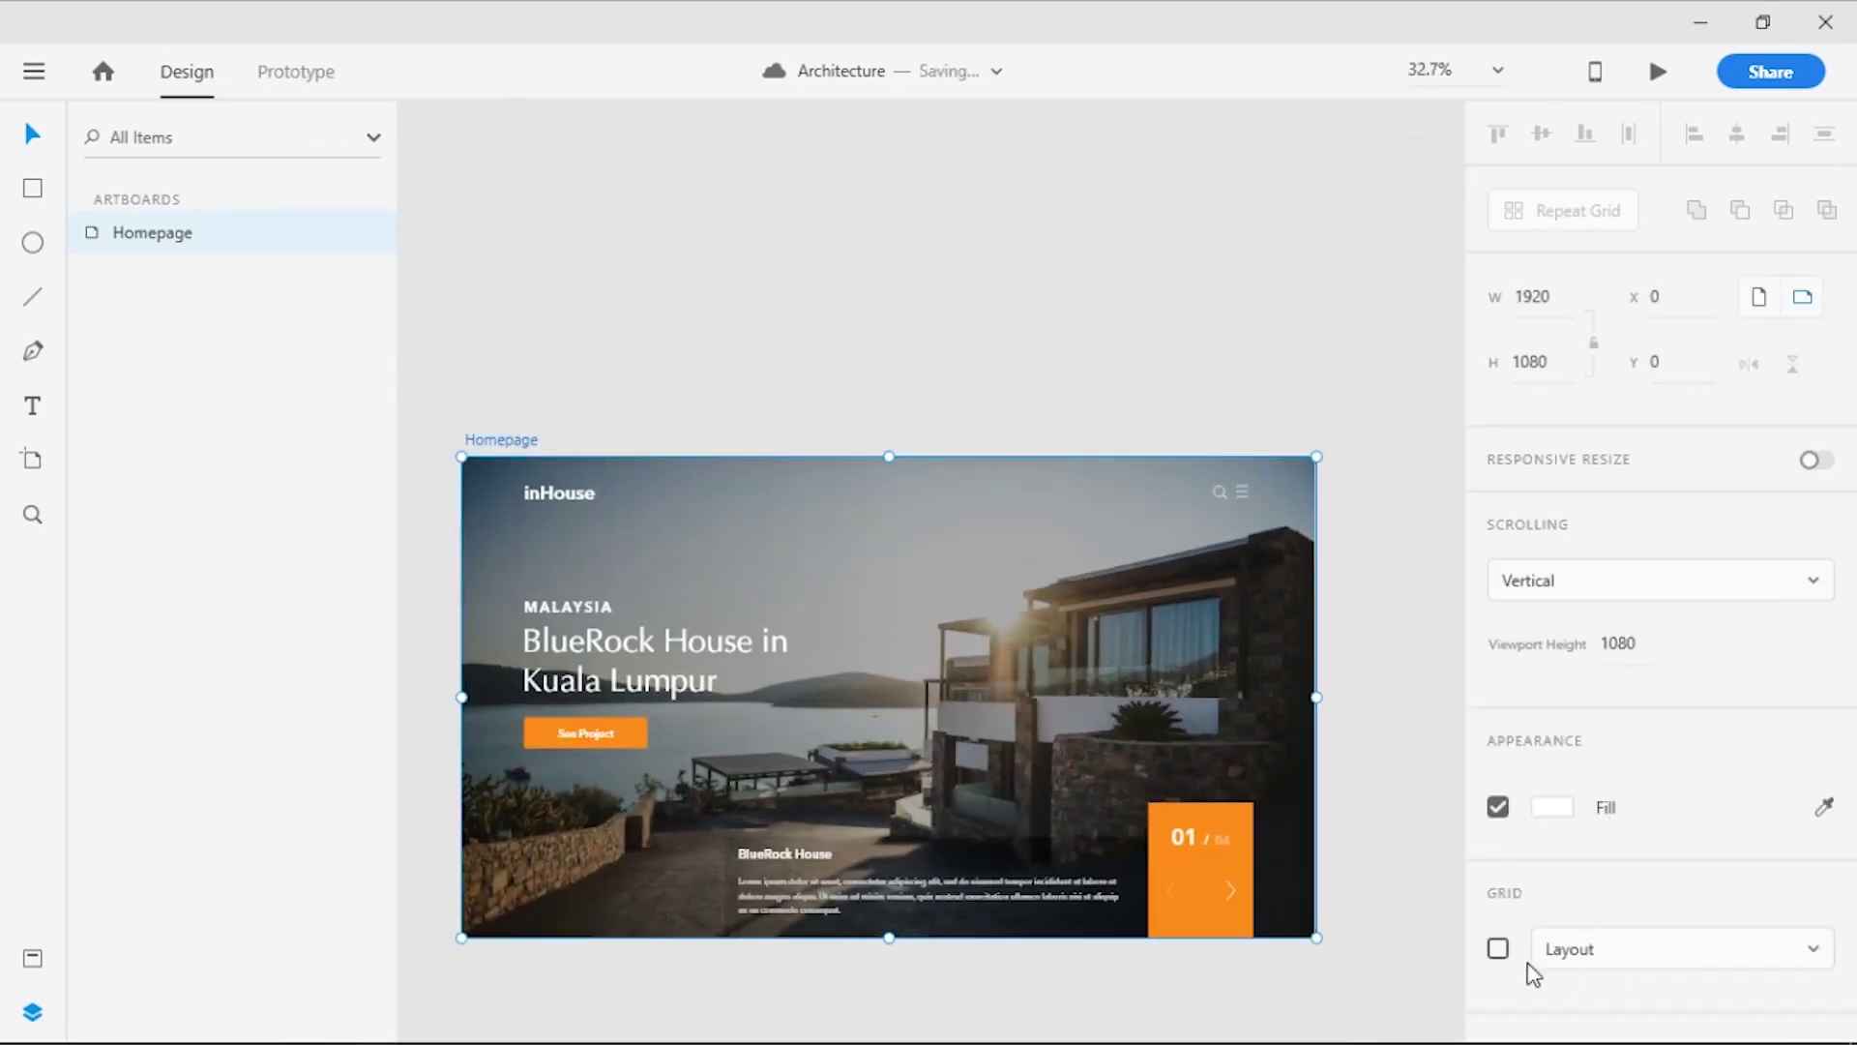
# Show the column layout grid and nudge the menu and search icons onto it
pyautogui.click(1499, 949)
pyautogui.click(1291, 324)
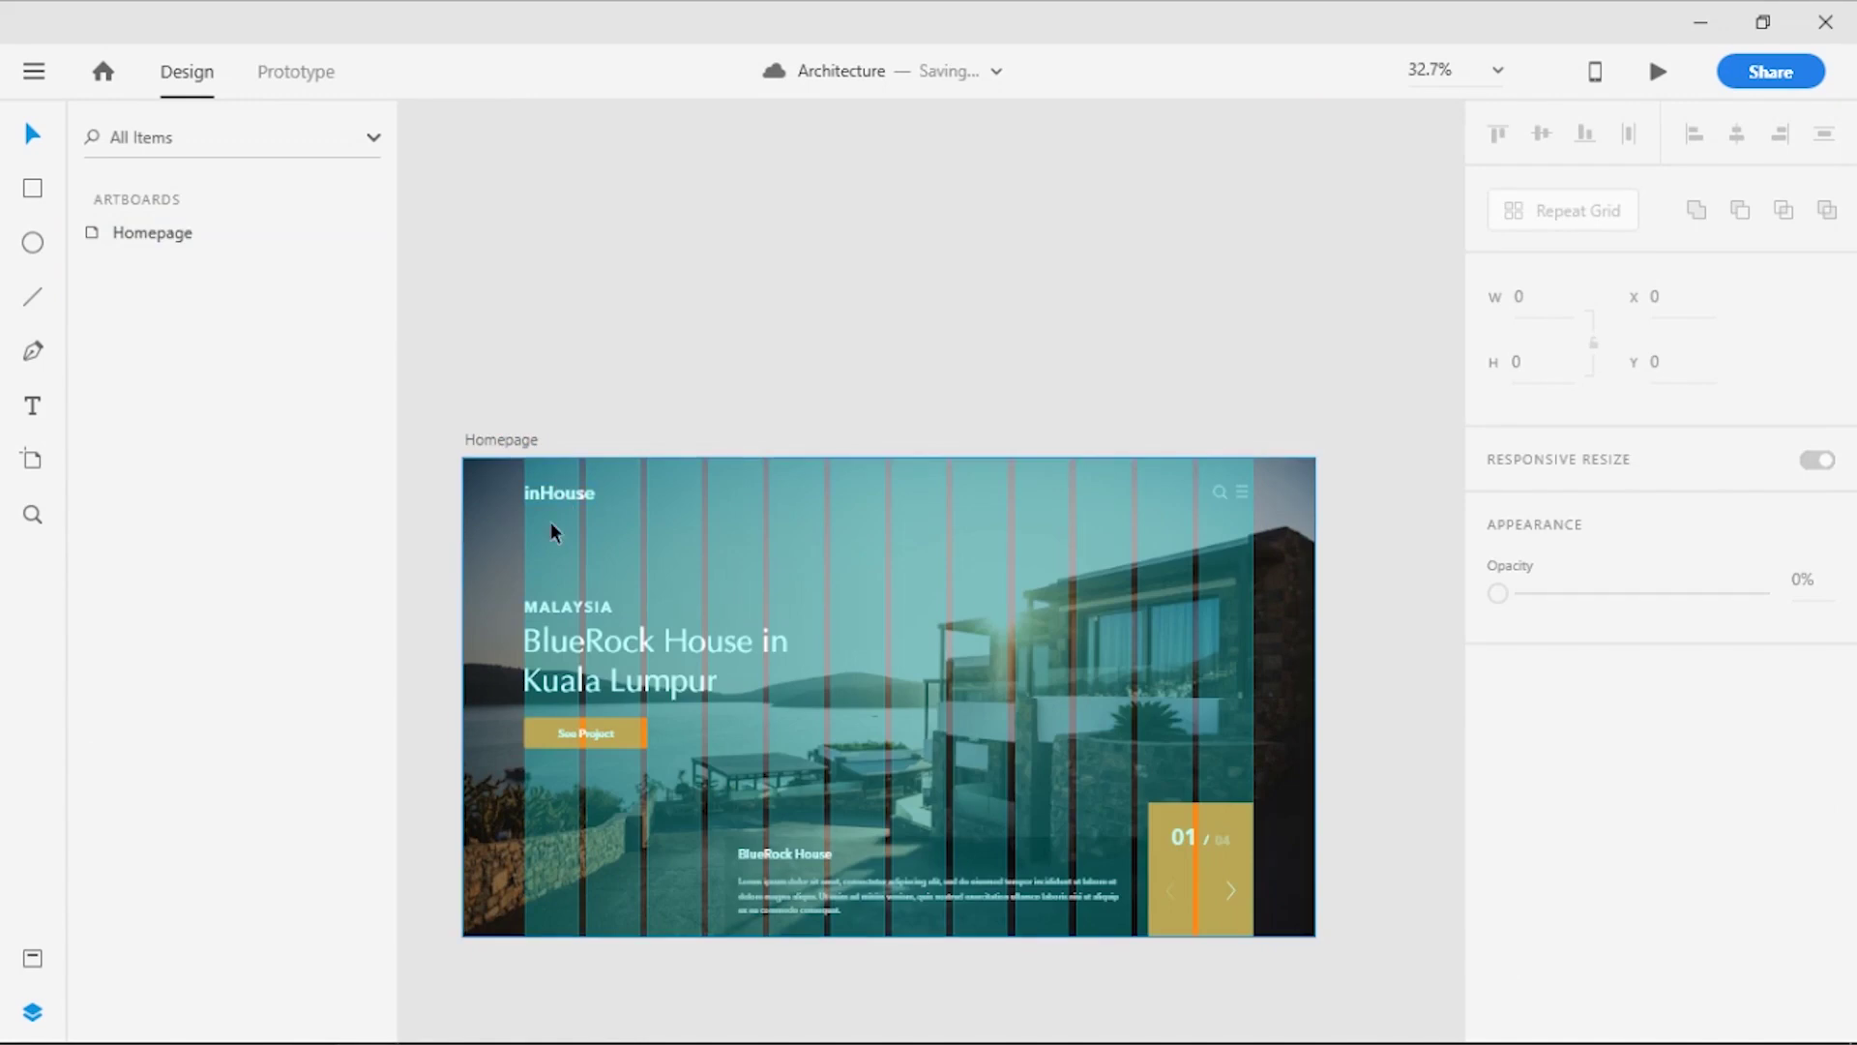
pyautogui.scroll(3, 1161, 403)
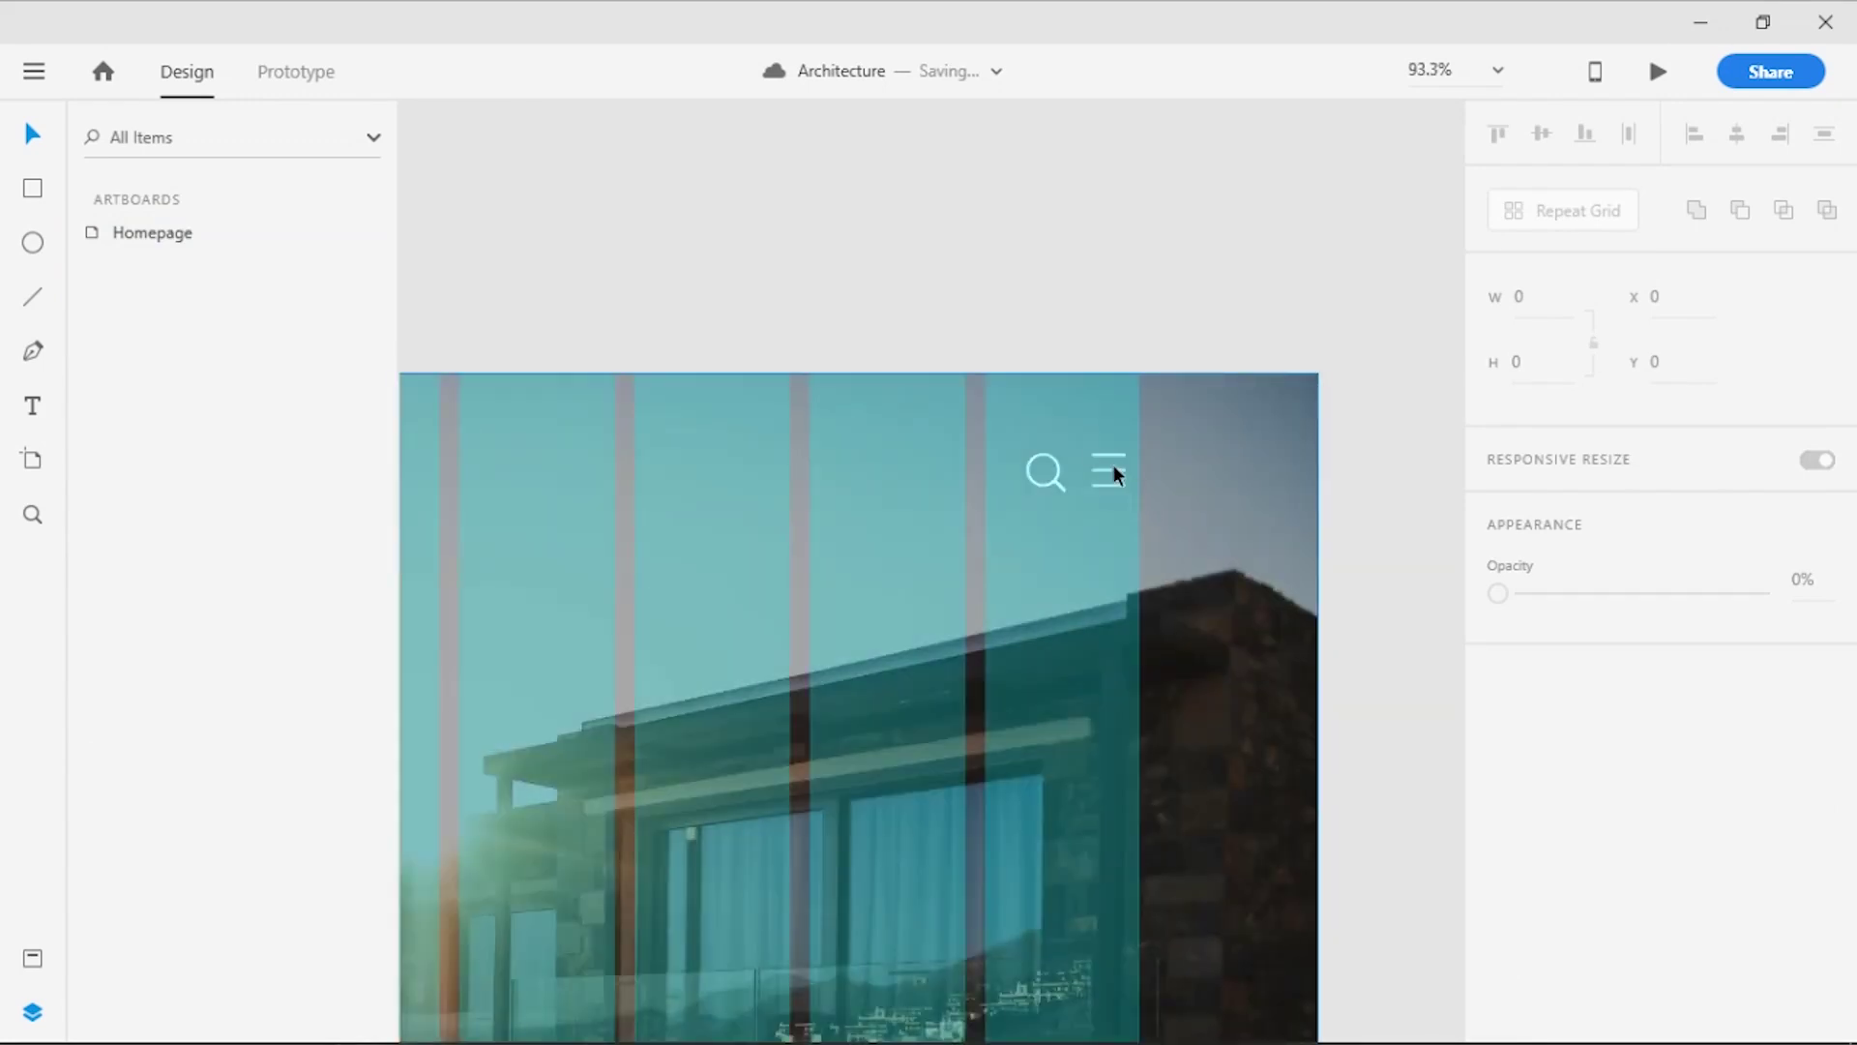
pyautogui.click(1113, 471)
pyautogui.press('Right')
pyautogui.press('Right')
pyautogui.press('Right')
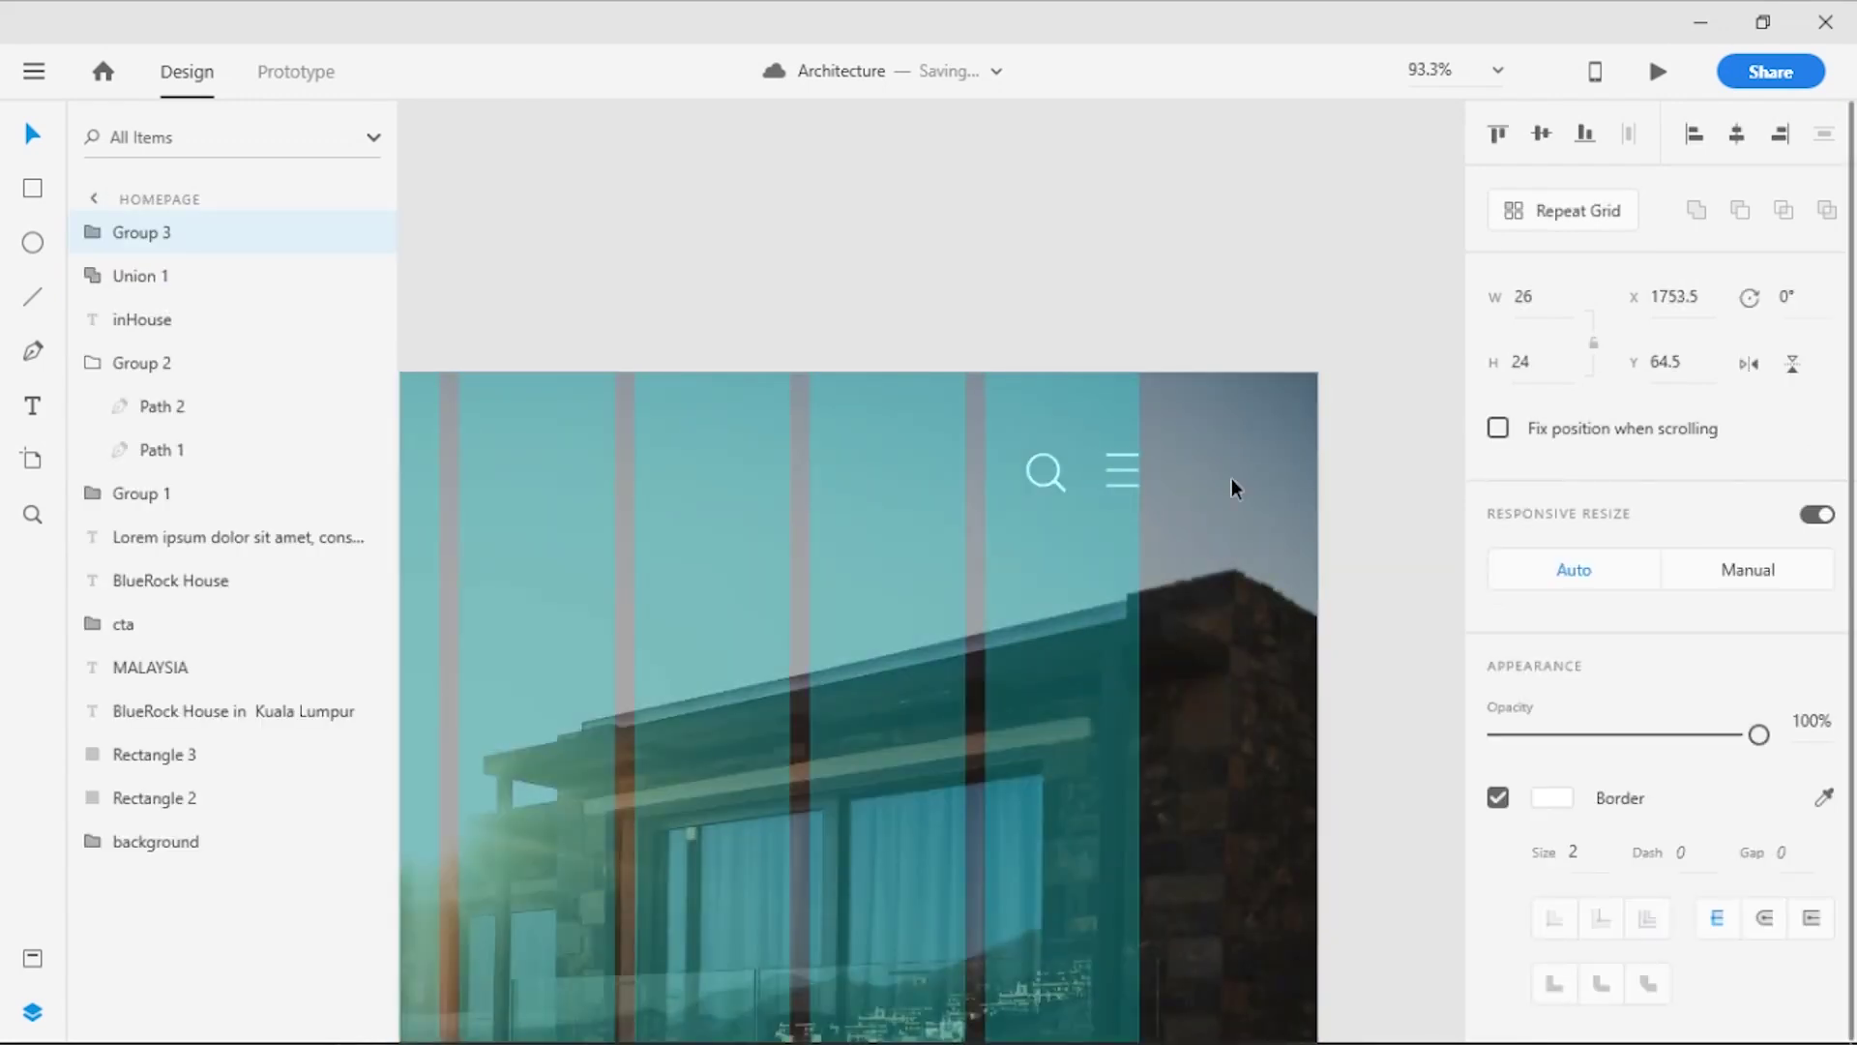
pyautogui.press('Escape')
pyautogui.click(1042, 482)
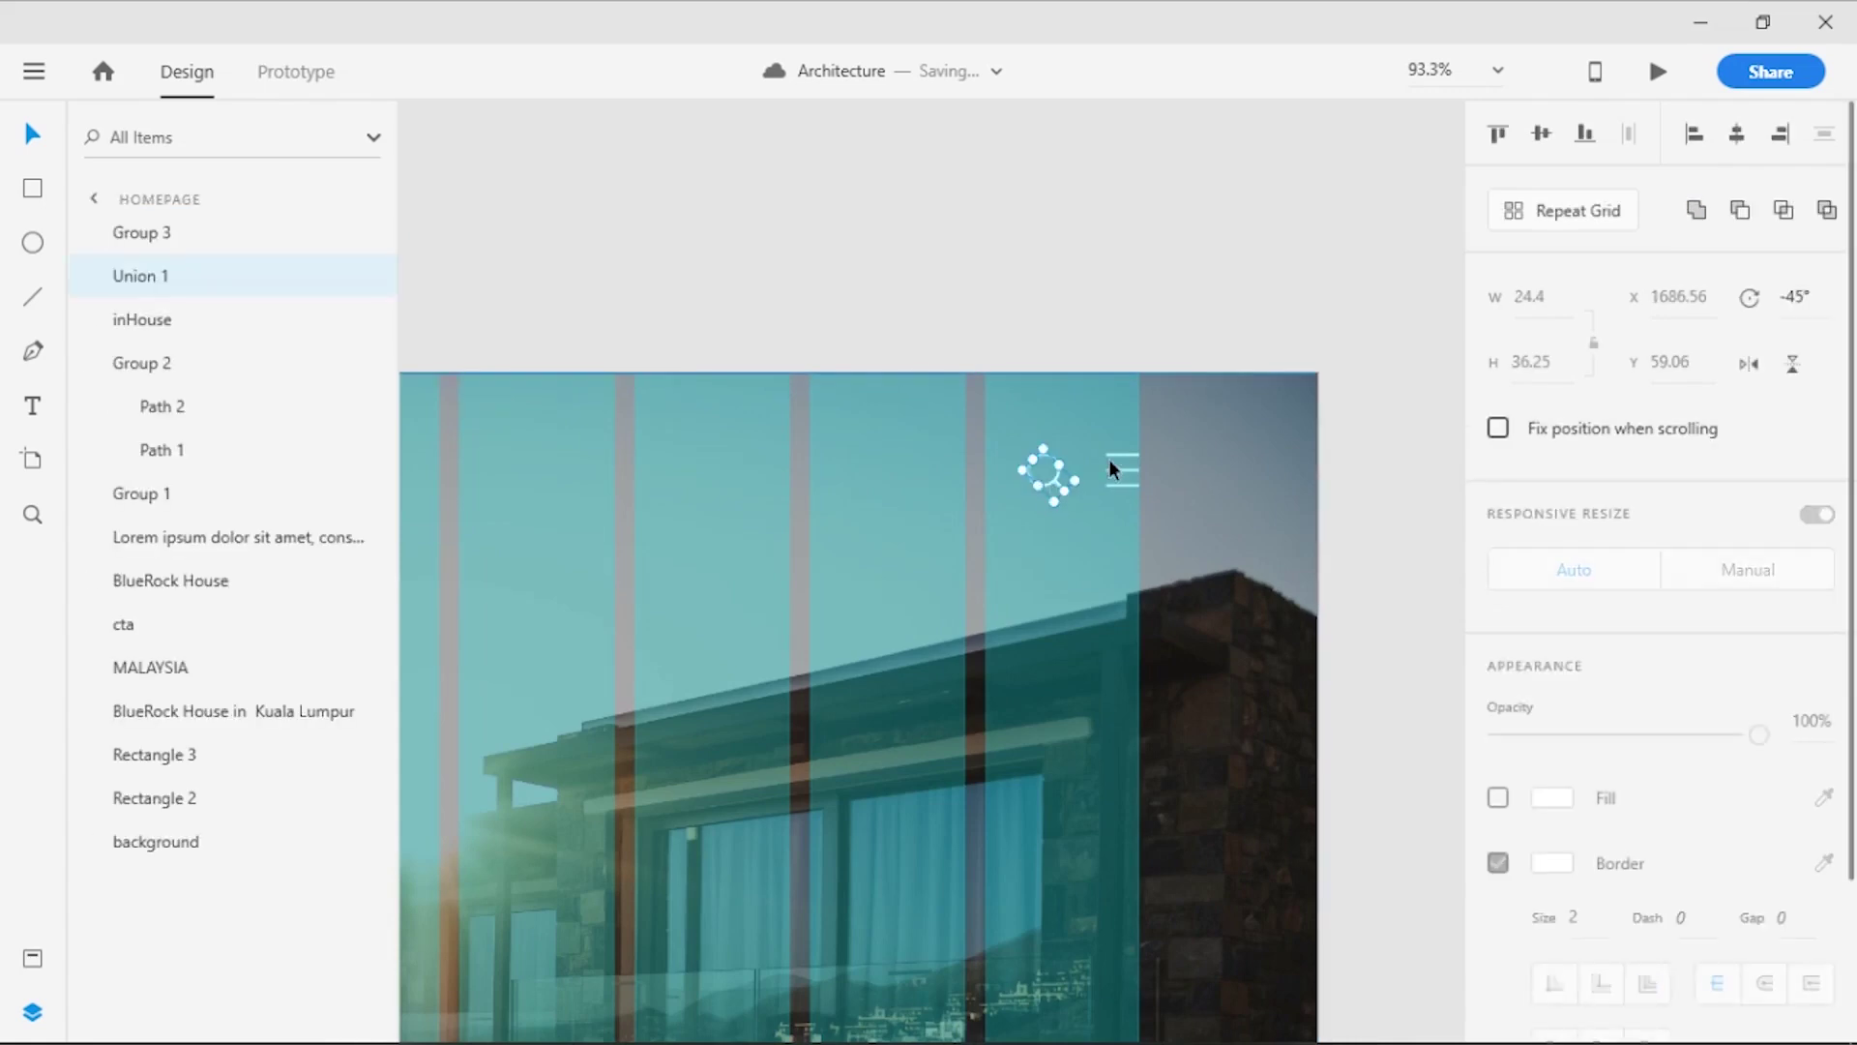
pyautogui.press('Right')
pyautogui.press('Right')
pyautogui.press('Right')
pyautogui.press('Right')
pyautogui.press('Right')
pyautogui.press('Right')
pyautogui.press('Right')
pyautogui.press('Right')
pyautogui.press('Right')
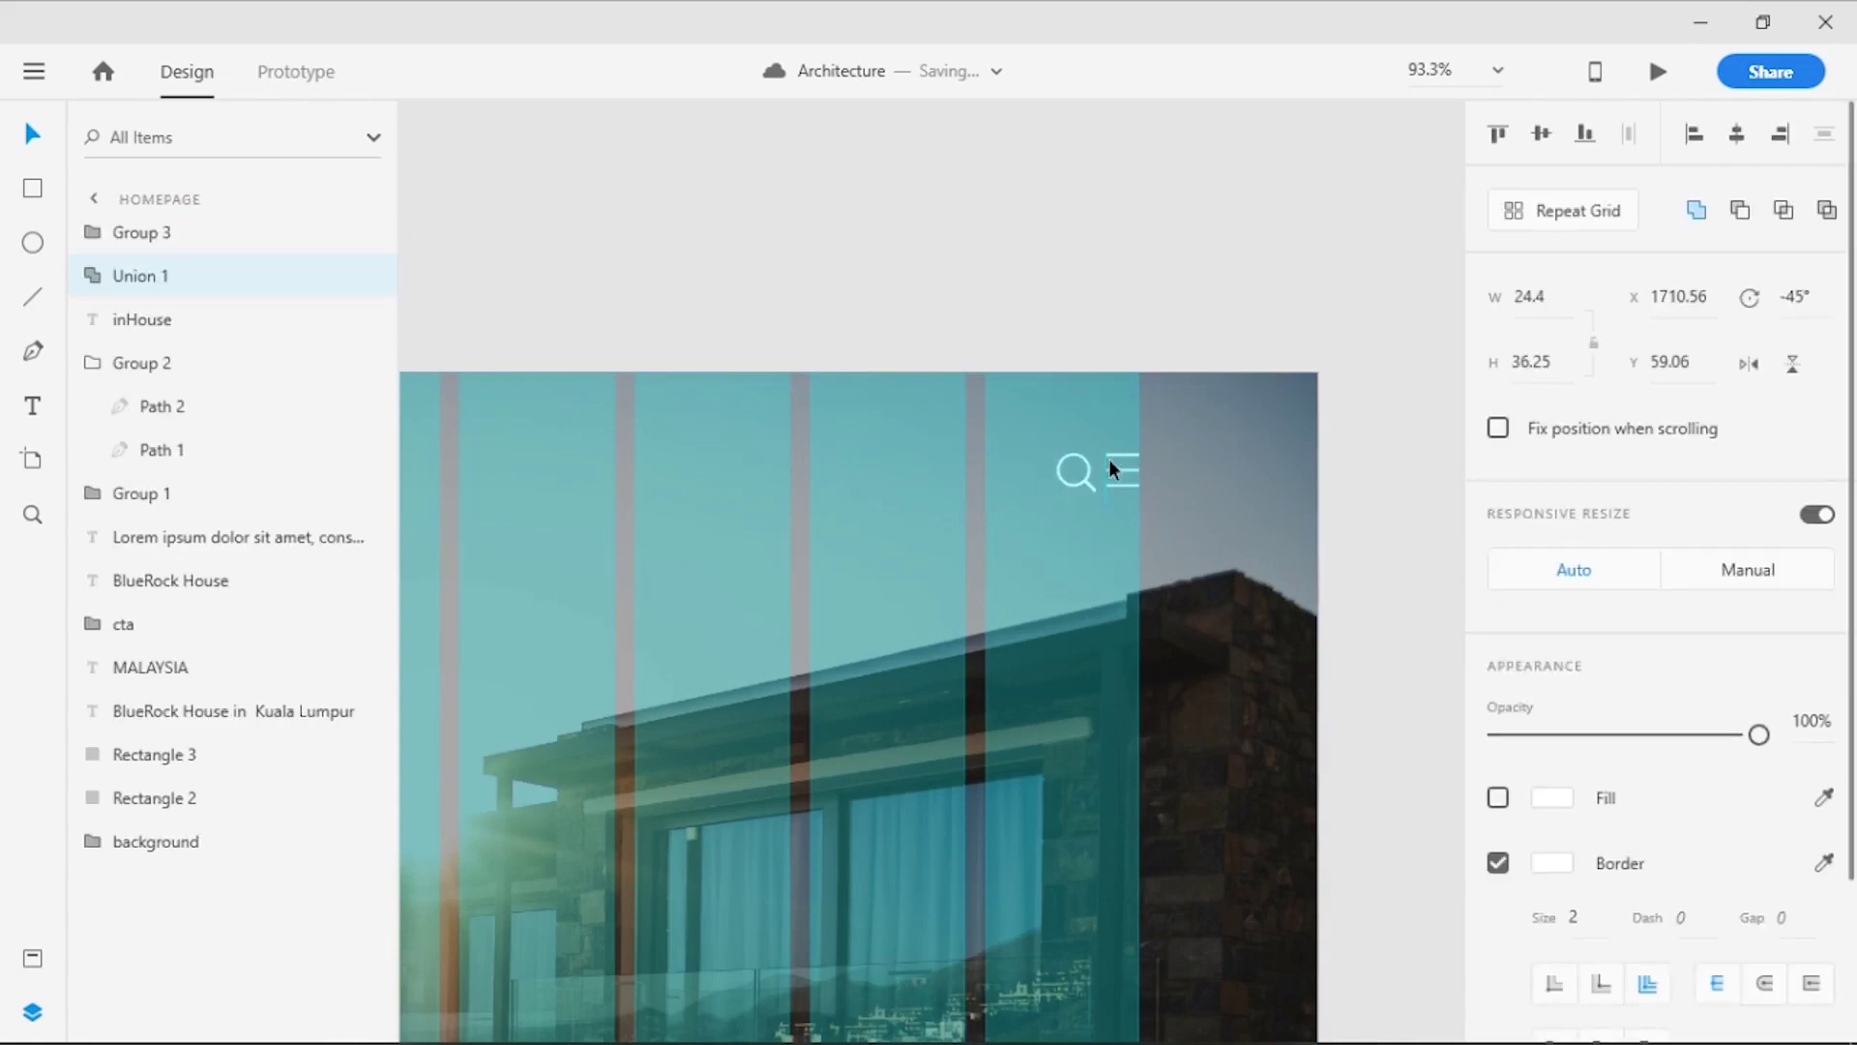
pyautogui.press('Left')
pyautogui.press('Left')
pyautogui.press('Left')
pyautogui.press('Left')
pyautogui.press('Left')
pyautogui.press('Left')
pyautogui.press('Left')
pyautogui.press('Left')
pyautogui.press('Left')
pyautogui.click(1144, 286)
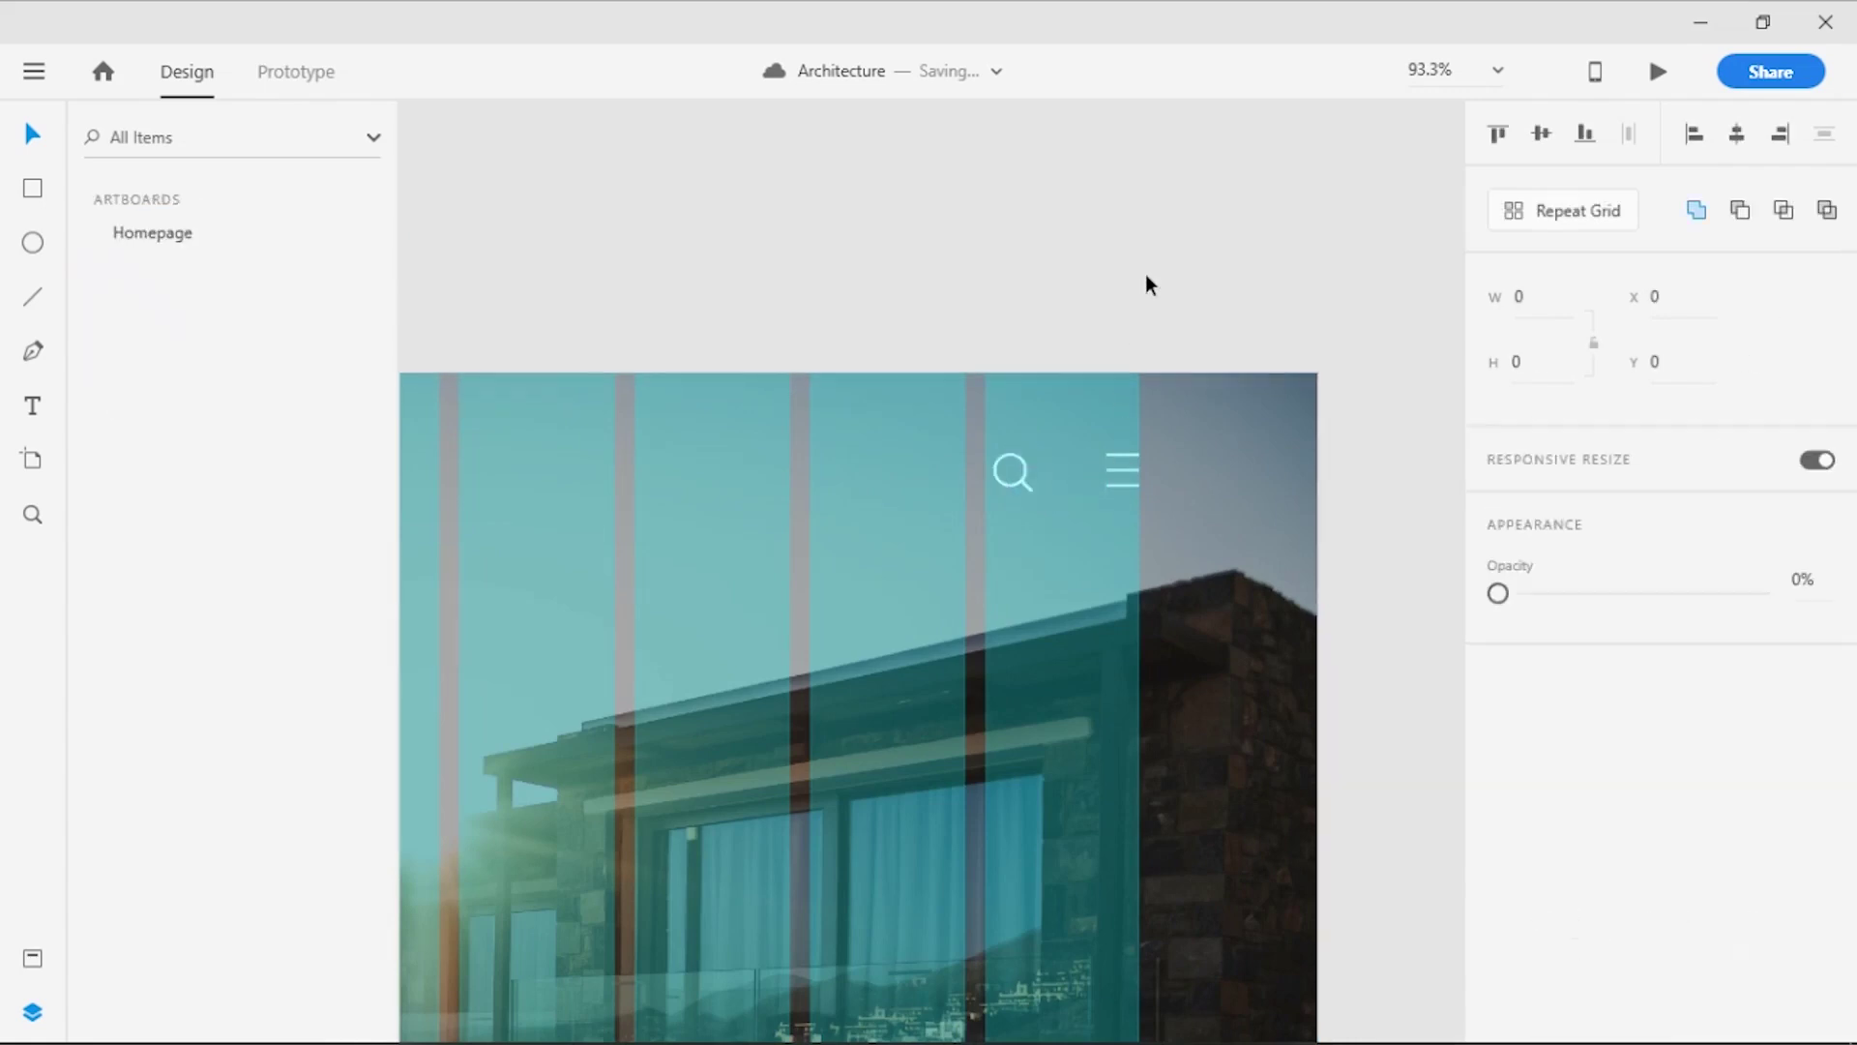
# Fit the Homepage artboard in view and save the design
pyautogui.hotkey('ctrl', '0')
pyautogui.moveTo(650, 758); pyautogui.dragTo(688, 778)
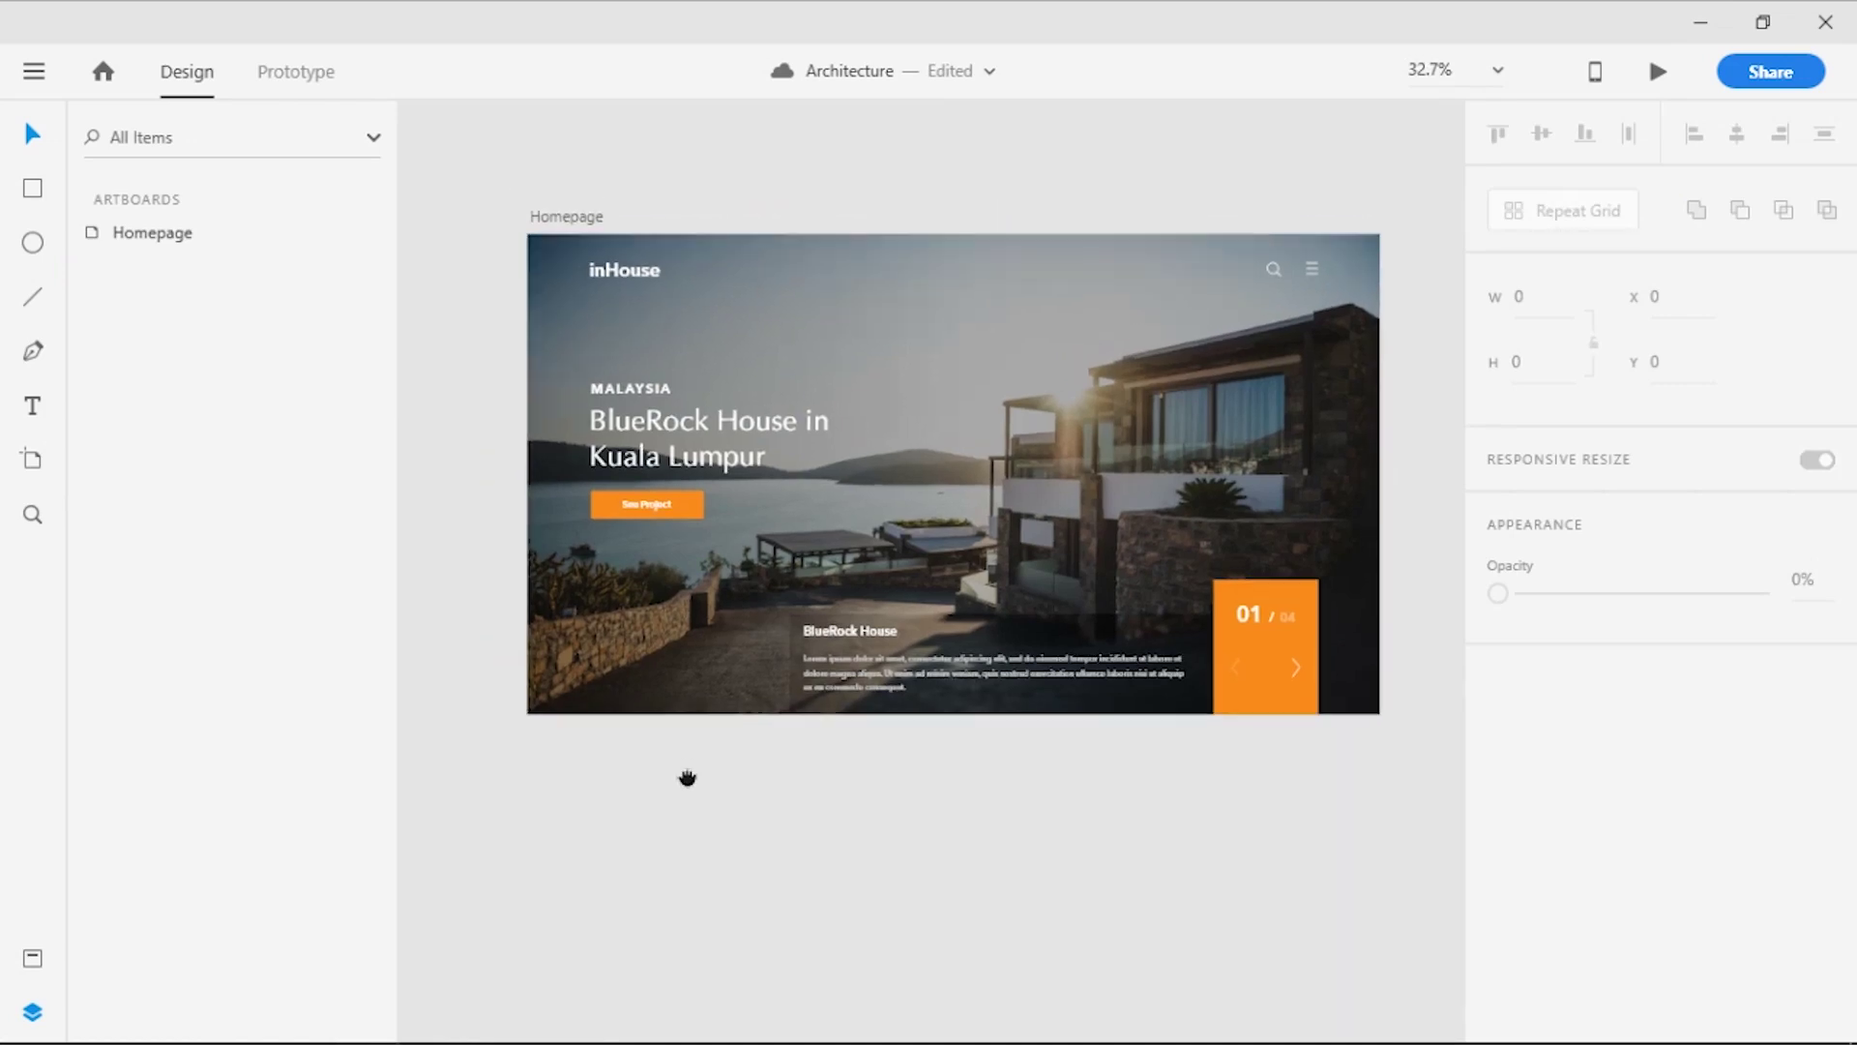
pyautogui.hotkey('ctrl', 's')
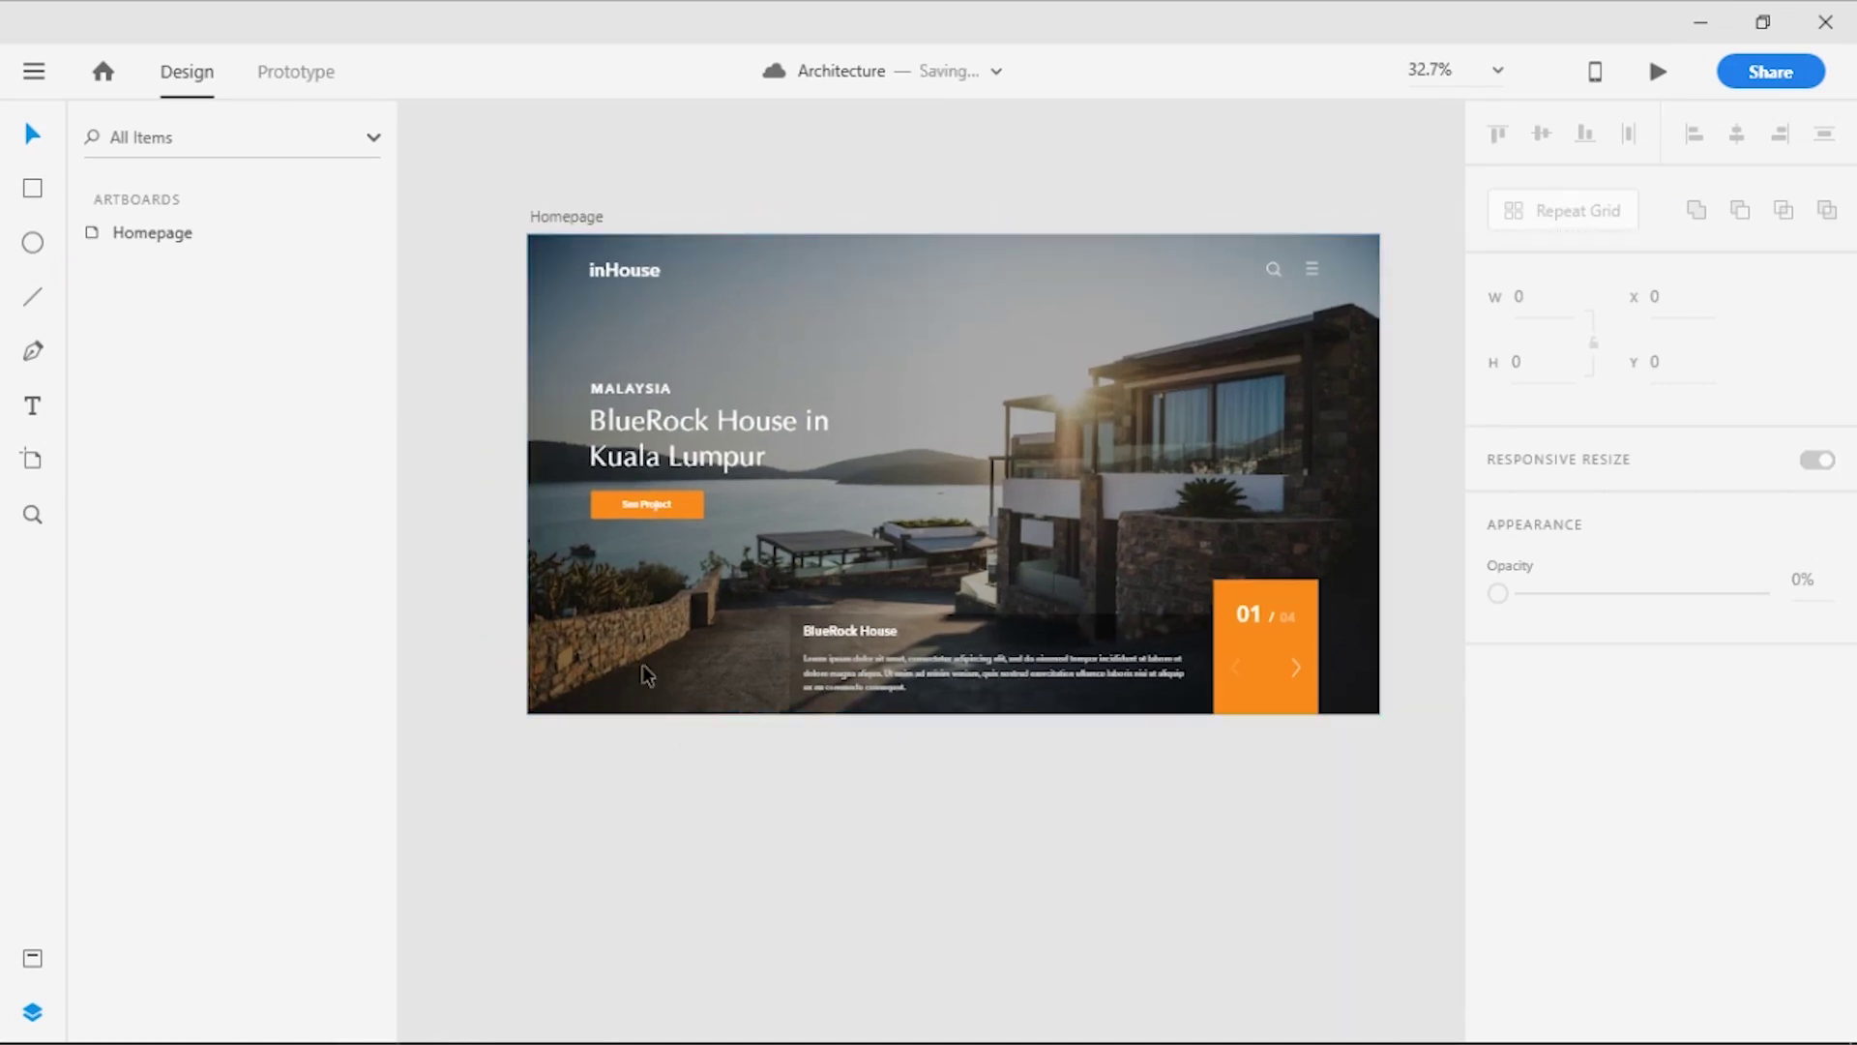
# Select the Facebook, Medium and Twitter SVGs in the img folder and drag them onto the XD canvas
pyautogui.click(231, 1017)
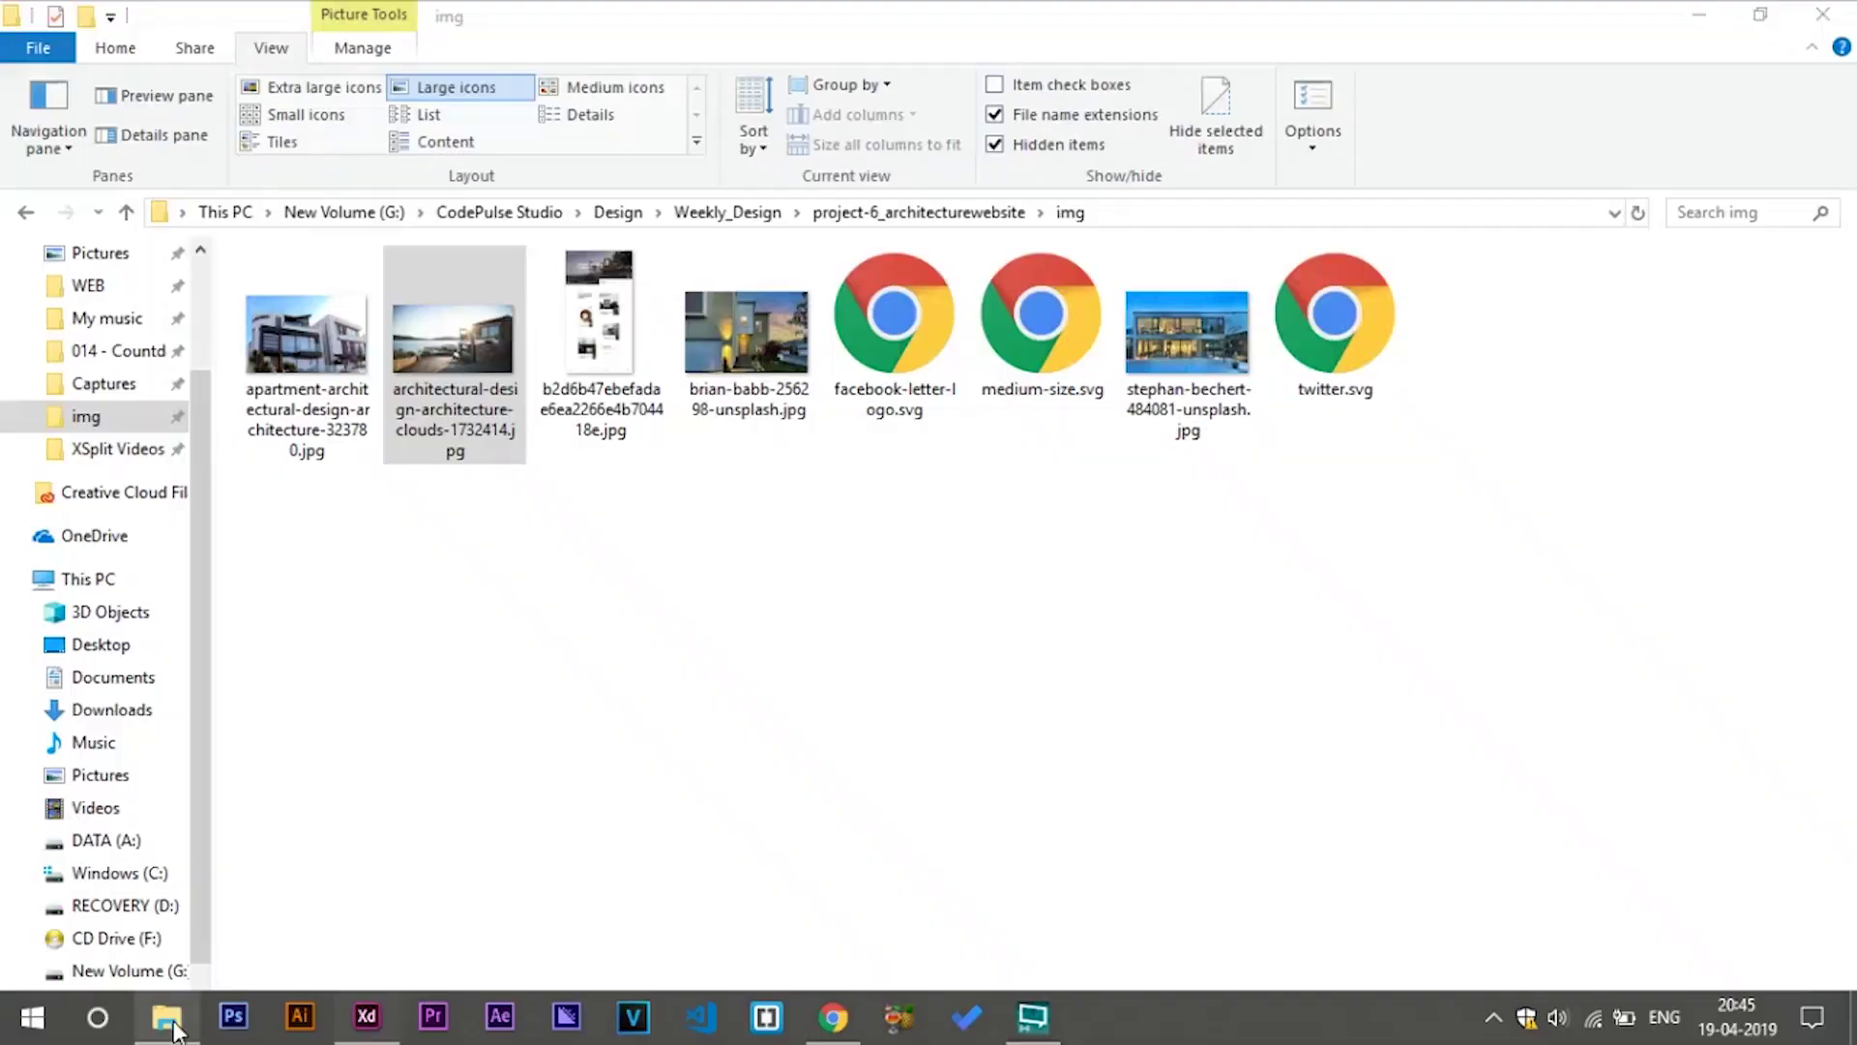
pyautogui.click(914, 327)
pyautogui.keyDown('ctrl'); pyautogui.click(1368, 341); pyautogui.keyUp('ctrl')
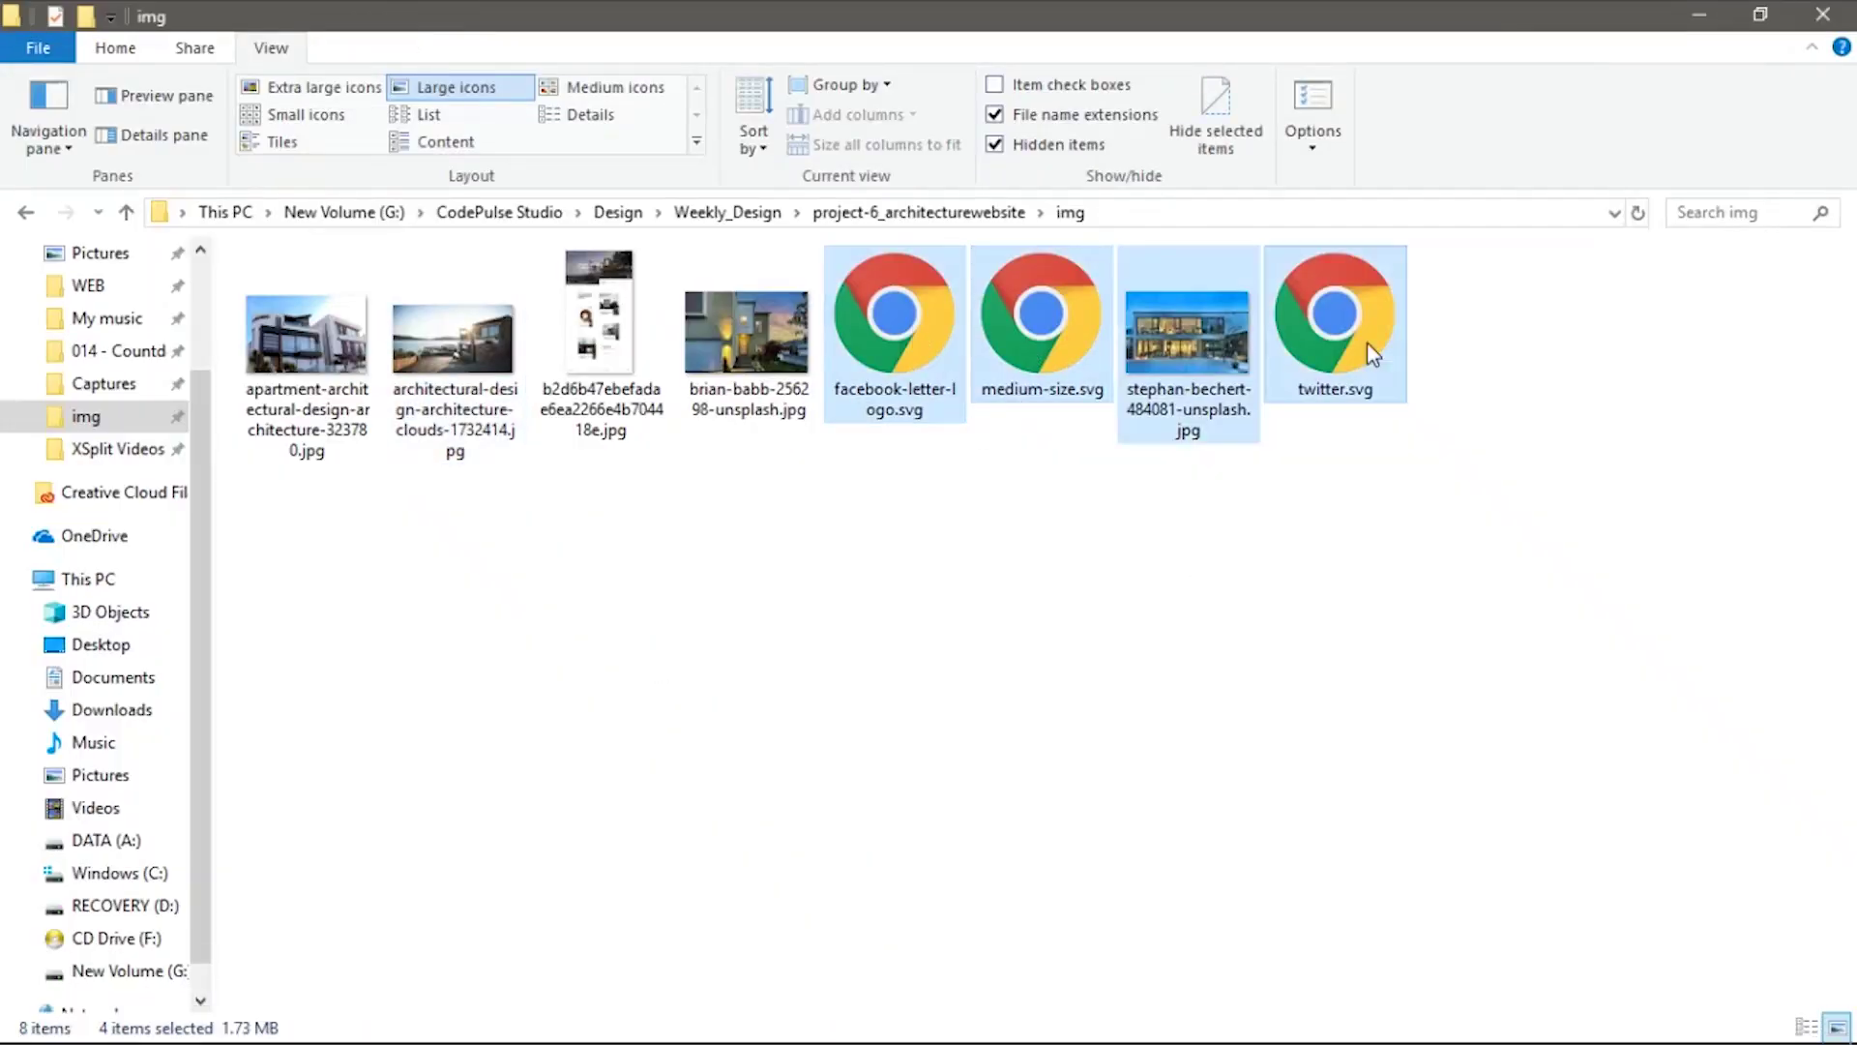
pyautogui.click(895, 327)
pyautogui.keyDown('ctrl'); pyautogui.click(1061, 346); pyautogui.keyUp('ctrl')
pyautogui.keyDown('ctrl'); pyautogui.click(1356, 356); pyautogui.keyUp('ctrl')
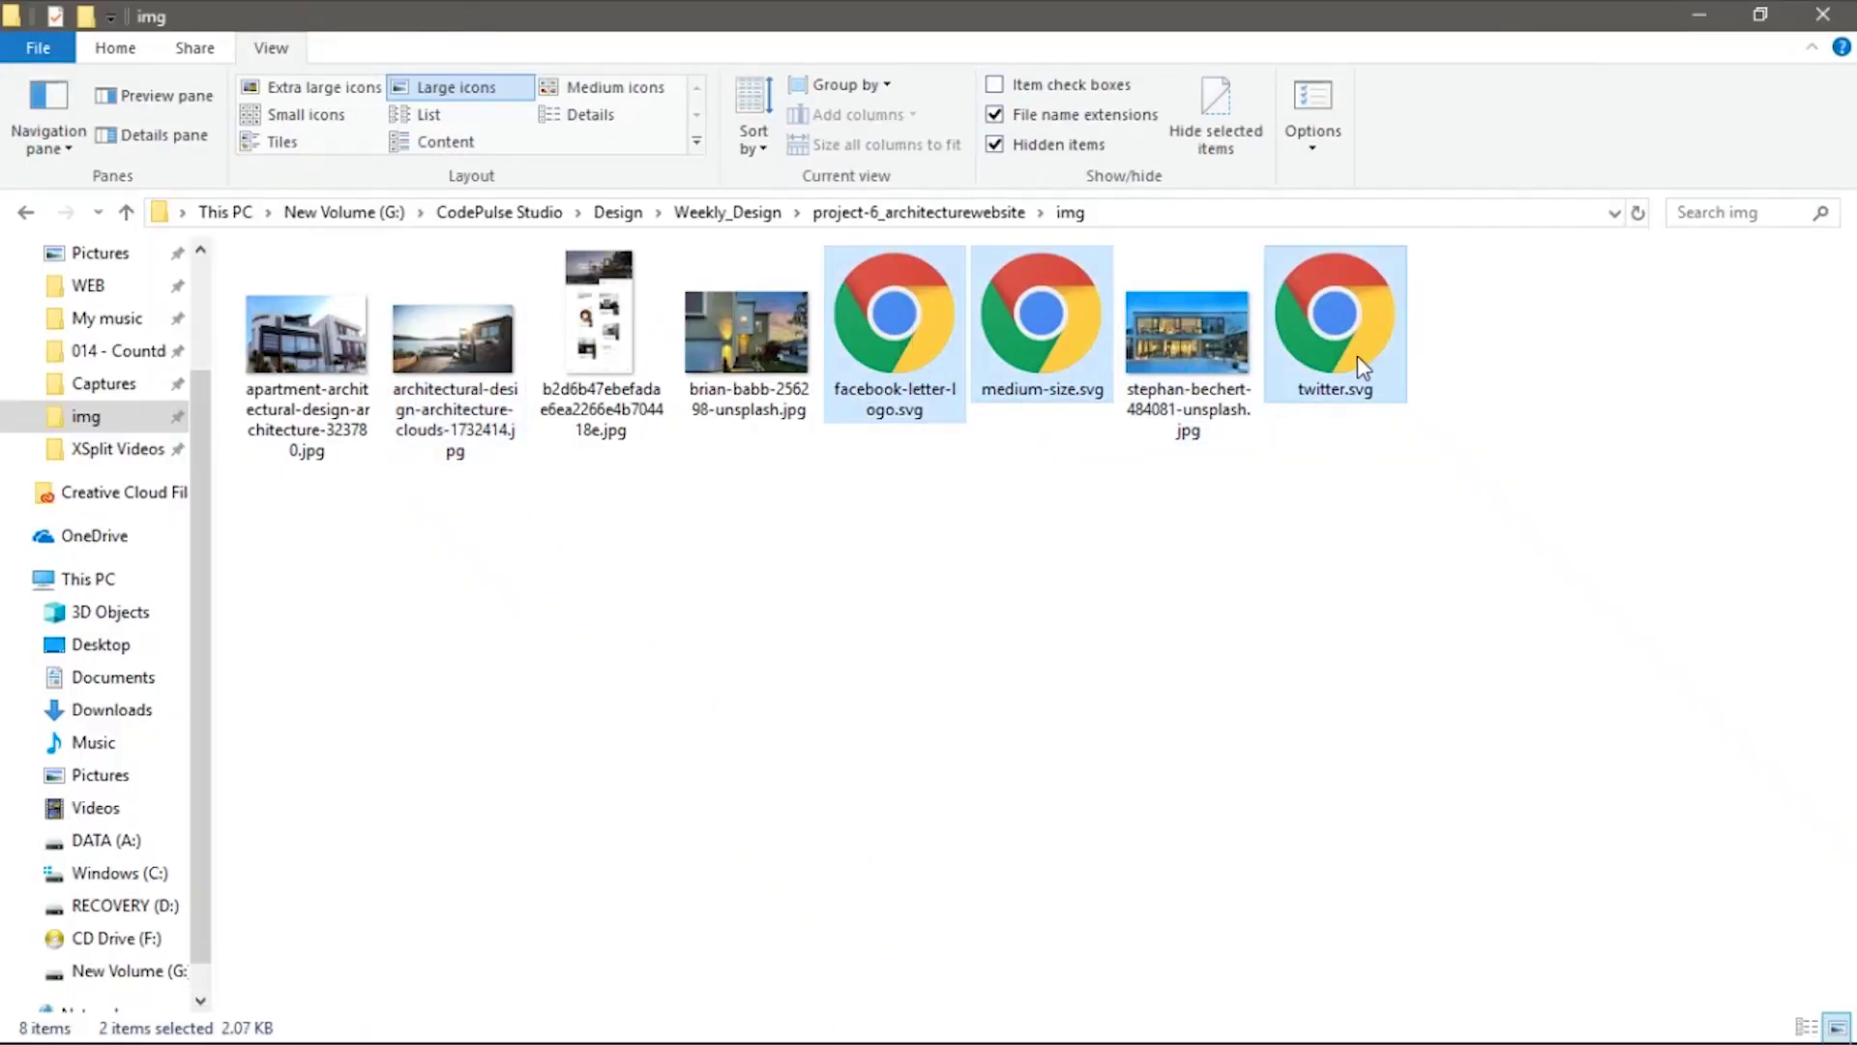
pyautogui.moveTo(1357, 355)
pyautogui.mouseDown()
pyautogui.moveTo(1164, 691)
pyautogui.moveTo(608, 887)
pyautogui.moveTo(581, 669)
pyautogui.mouseUp()
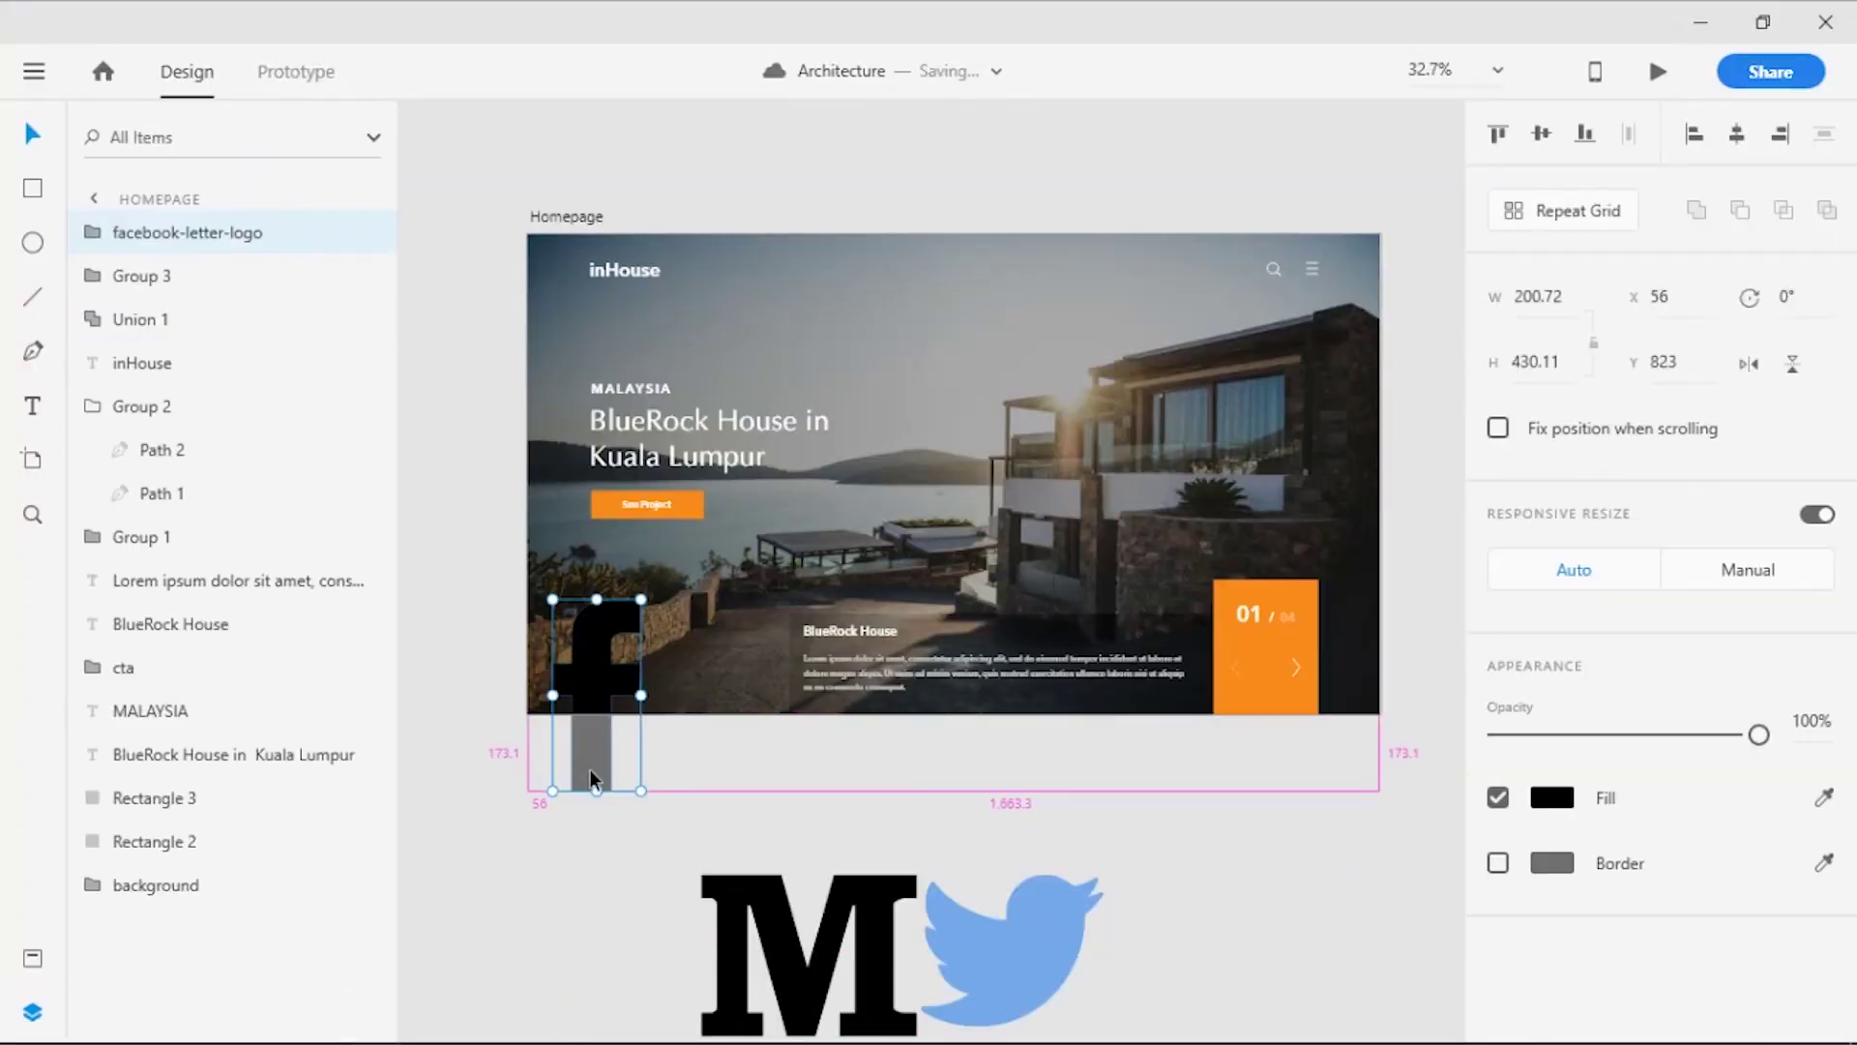
pyautogui.scroll(3, 670, 557)
# Shrink the Facebook, Medium and Twitter logos and place them side by side at the bottom-left
pyautogui.moveTo(705, 396); pyautogui.dragTo(628, 548)
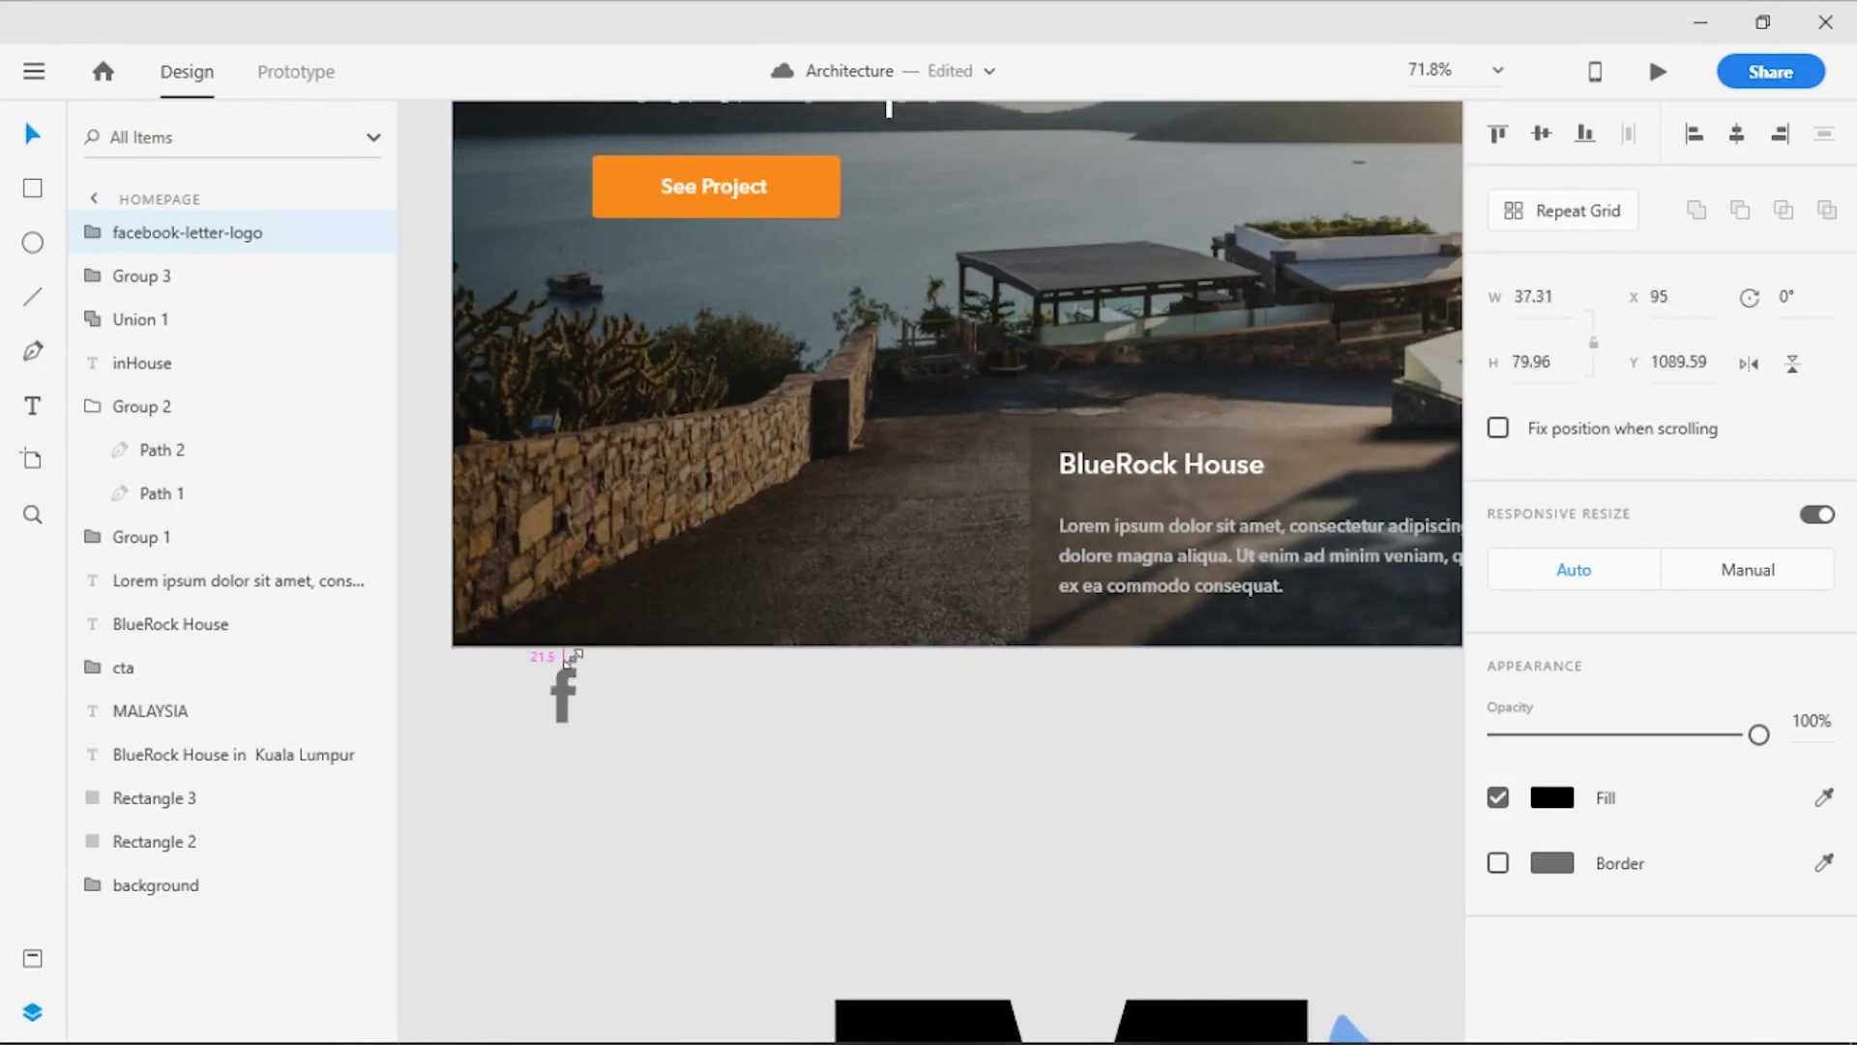
pyautogui.moveTo(627, 551); pyautogui.dragTo(619, 692)
pyautogui.hotkey('shift', 'Up')
pyautogui.hotkey('shift', 'Up')
pyautogui.hotkey('shift', 'Up')
pyautogui.hotkey('shift', 'Up')
pyautogui.hotkey('shift', 'Up')
pyautogui.hotkey('shift', 'Up')
pyautogui.hotkey('shift', 'Right')
pyautogui.hotkey('shift', 'Right')
pyautogui.hotkey('shift', 'Right')
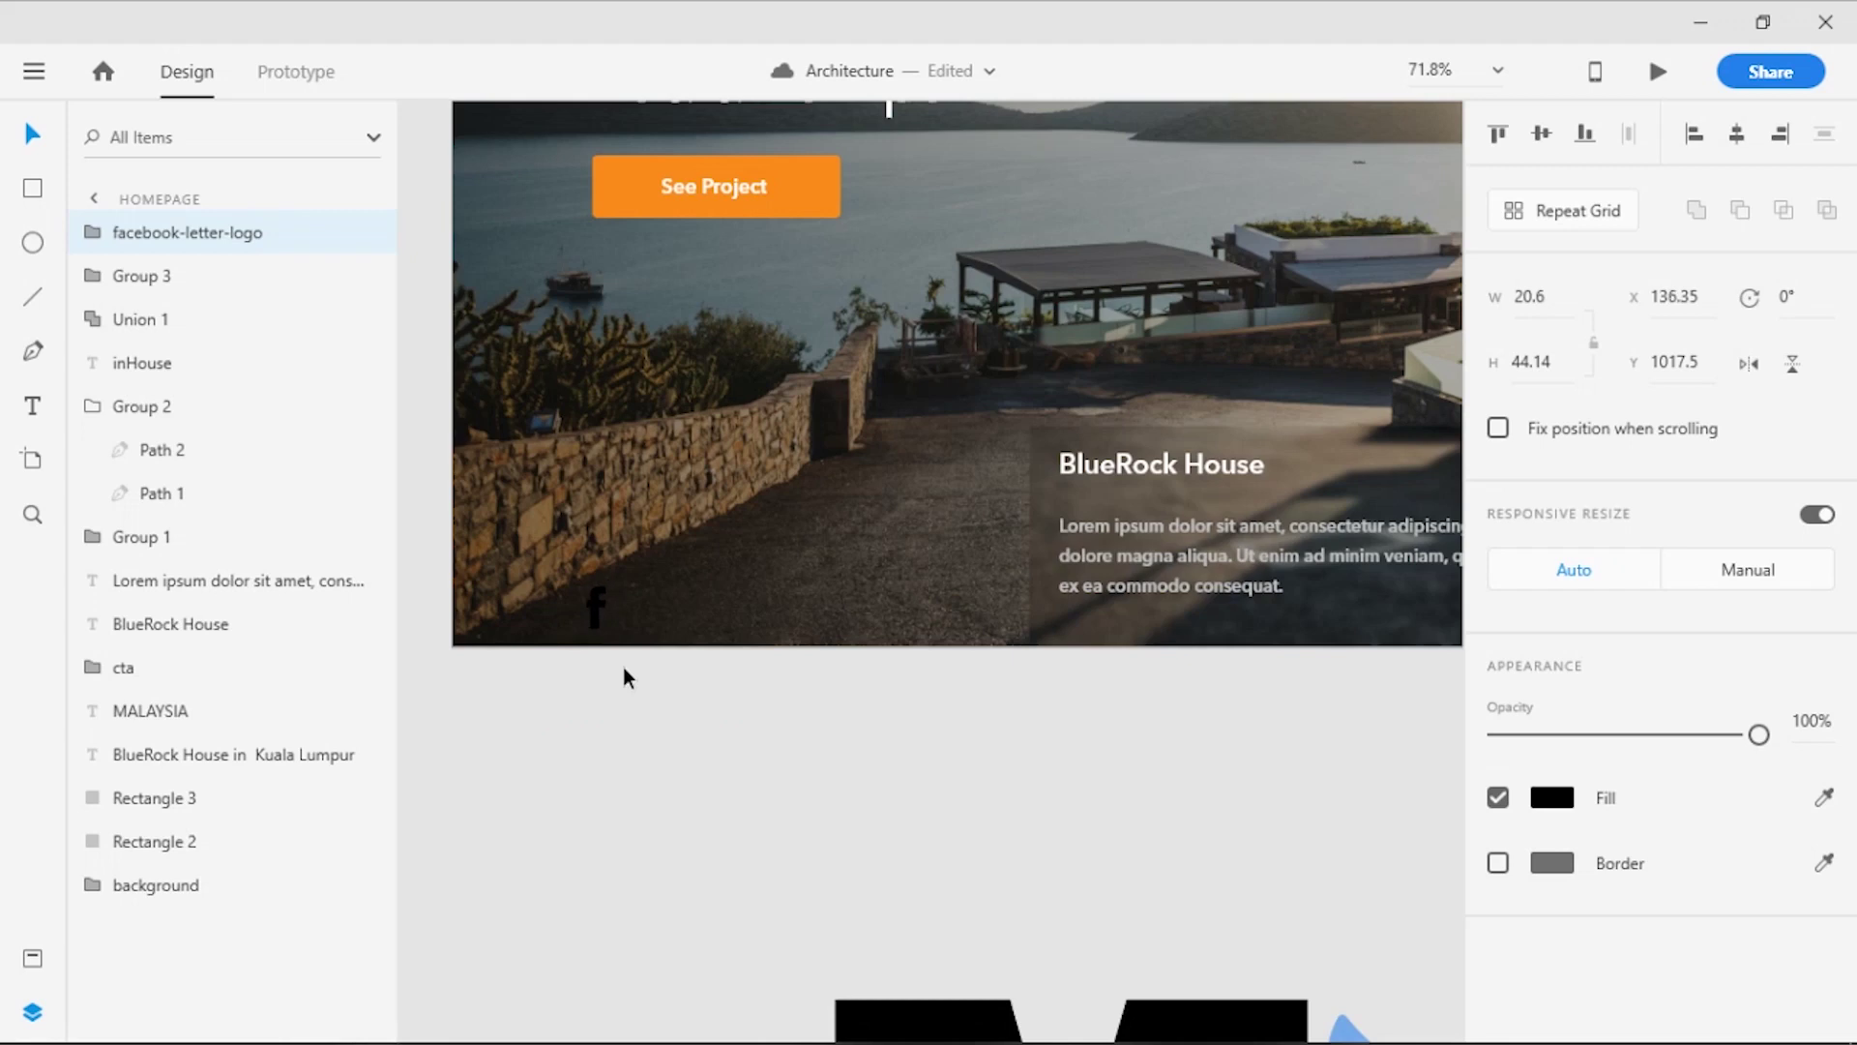
pyautogui.moveTo(856, 1016); pyautogui.dragTo(685, 312)
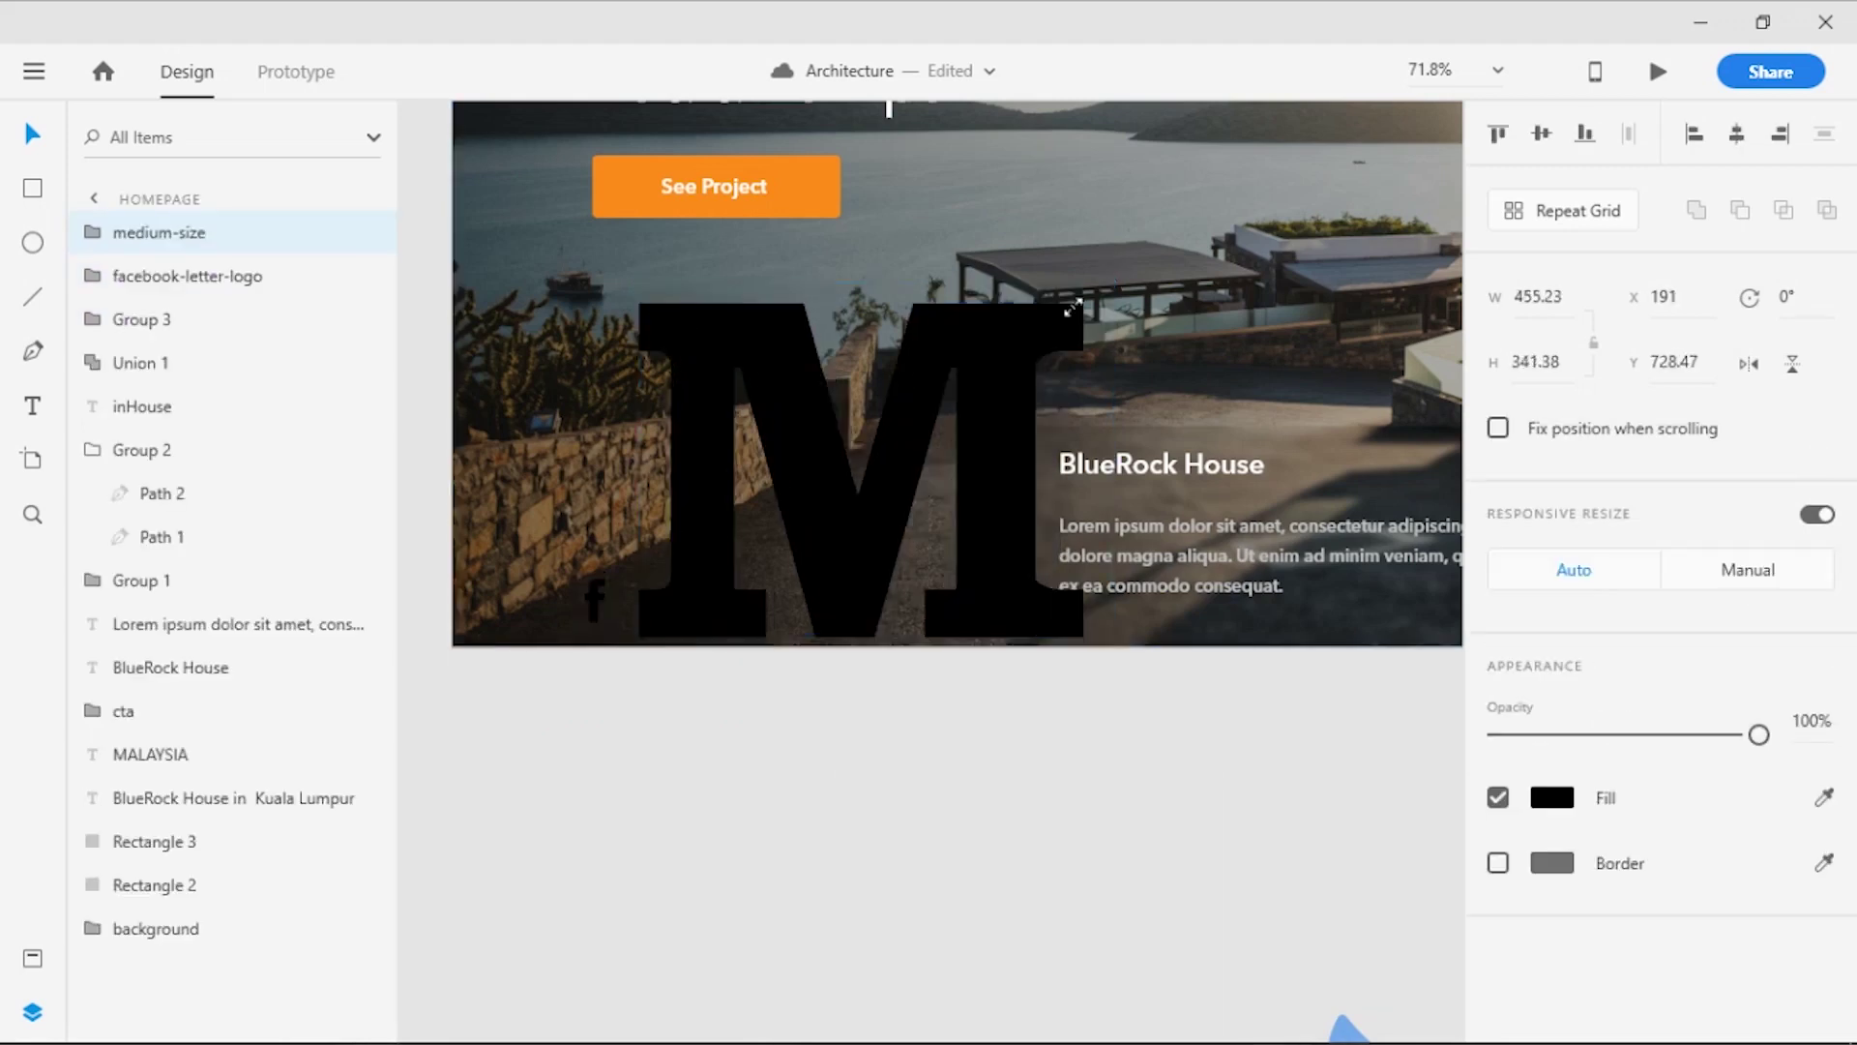
pyautogui.moveTo(1086, 296); pyautogui.dragTo(693, 577)
pyautogui.click(848, 755)
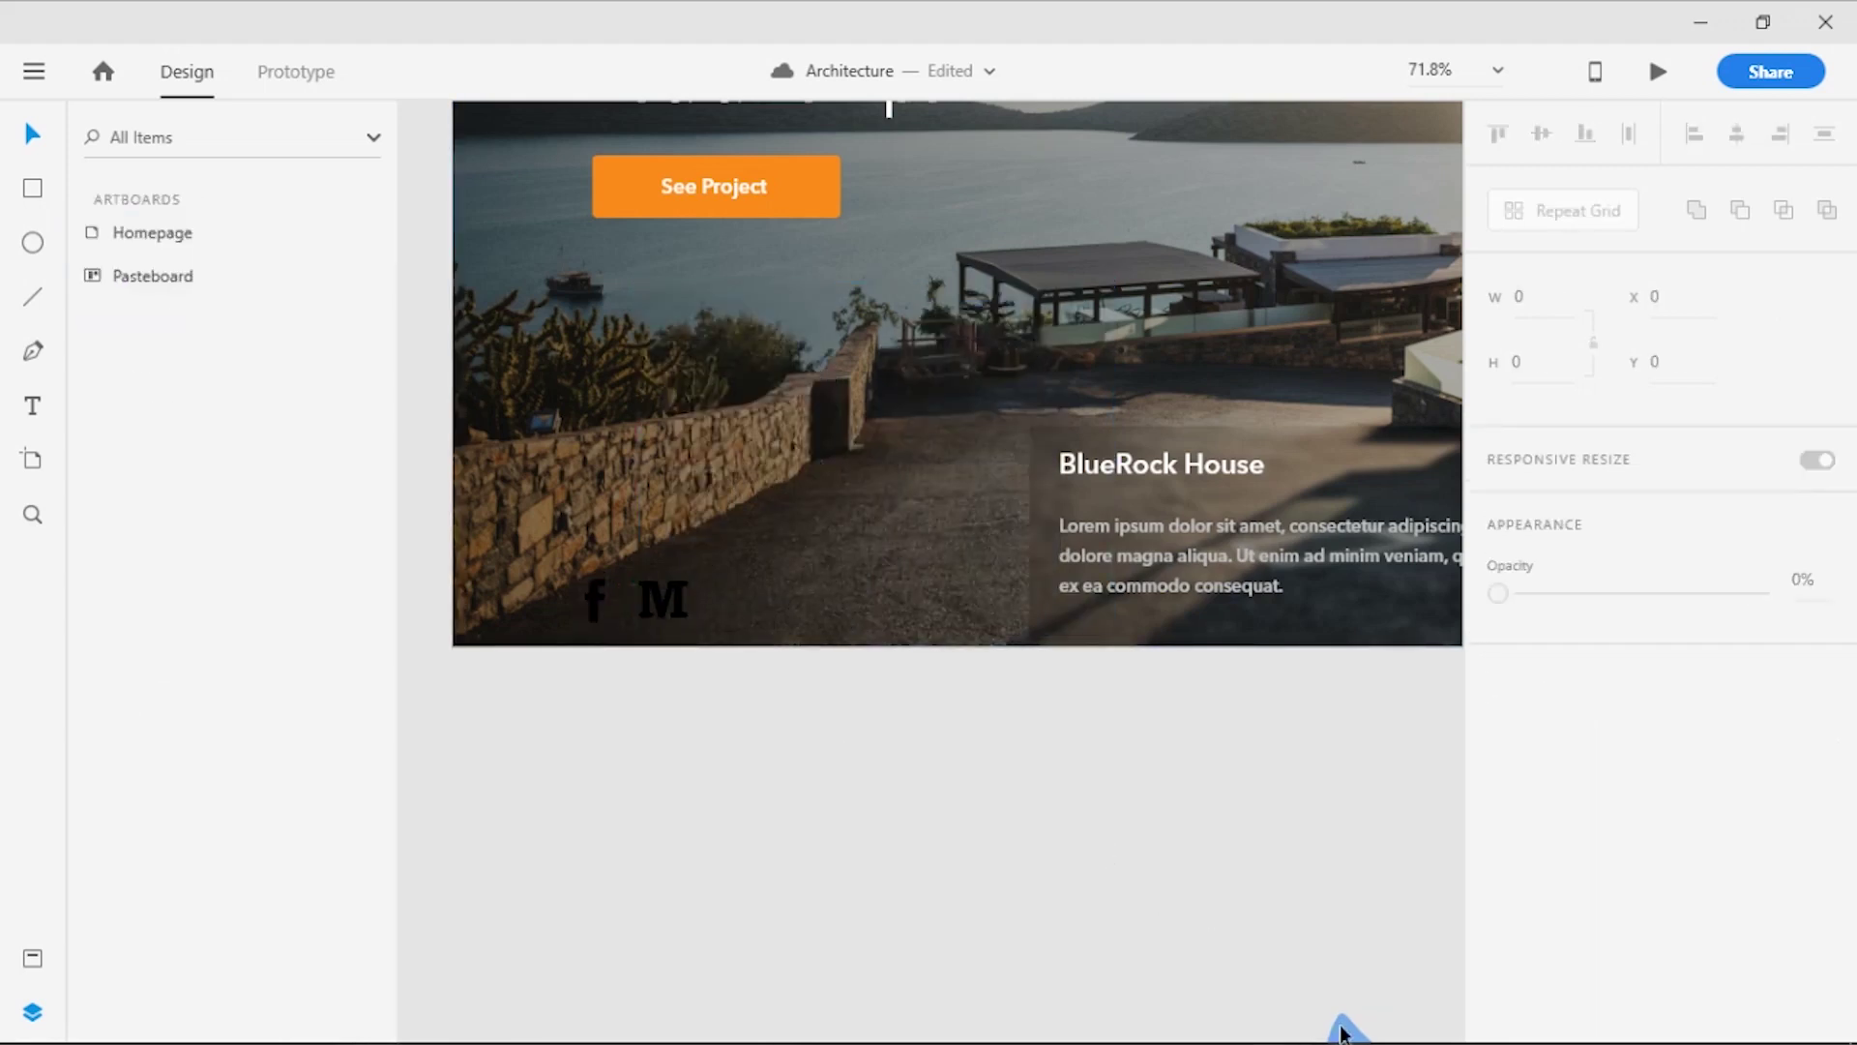
pyautogui.moveTo(1278, 1033)
pyautogui.mouseDown()
pyautogui.moveTo(1050, 405)
pyautogui.moveTo(779, 588)
pyautogui.mouseUp()
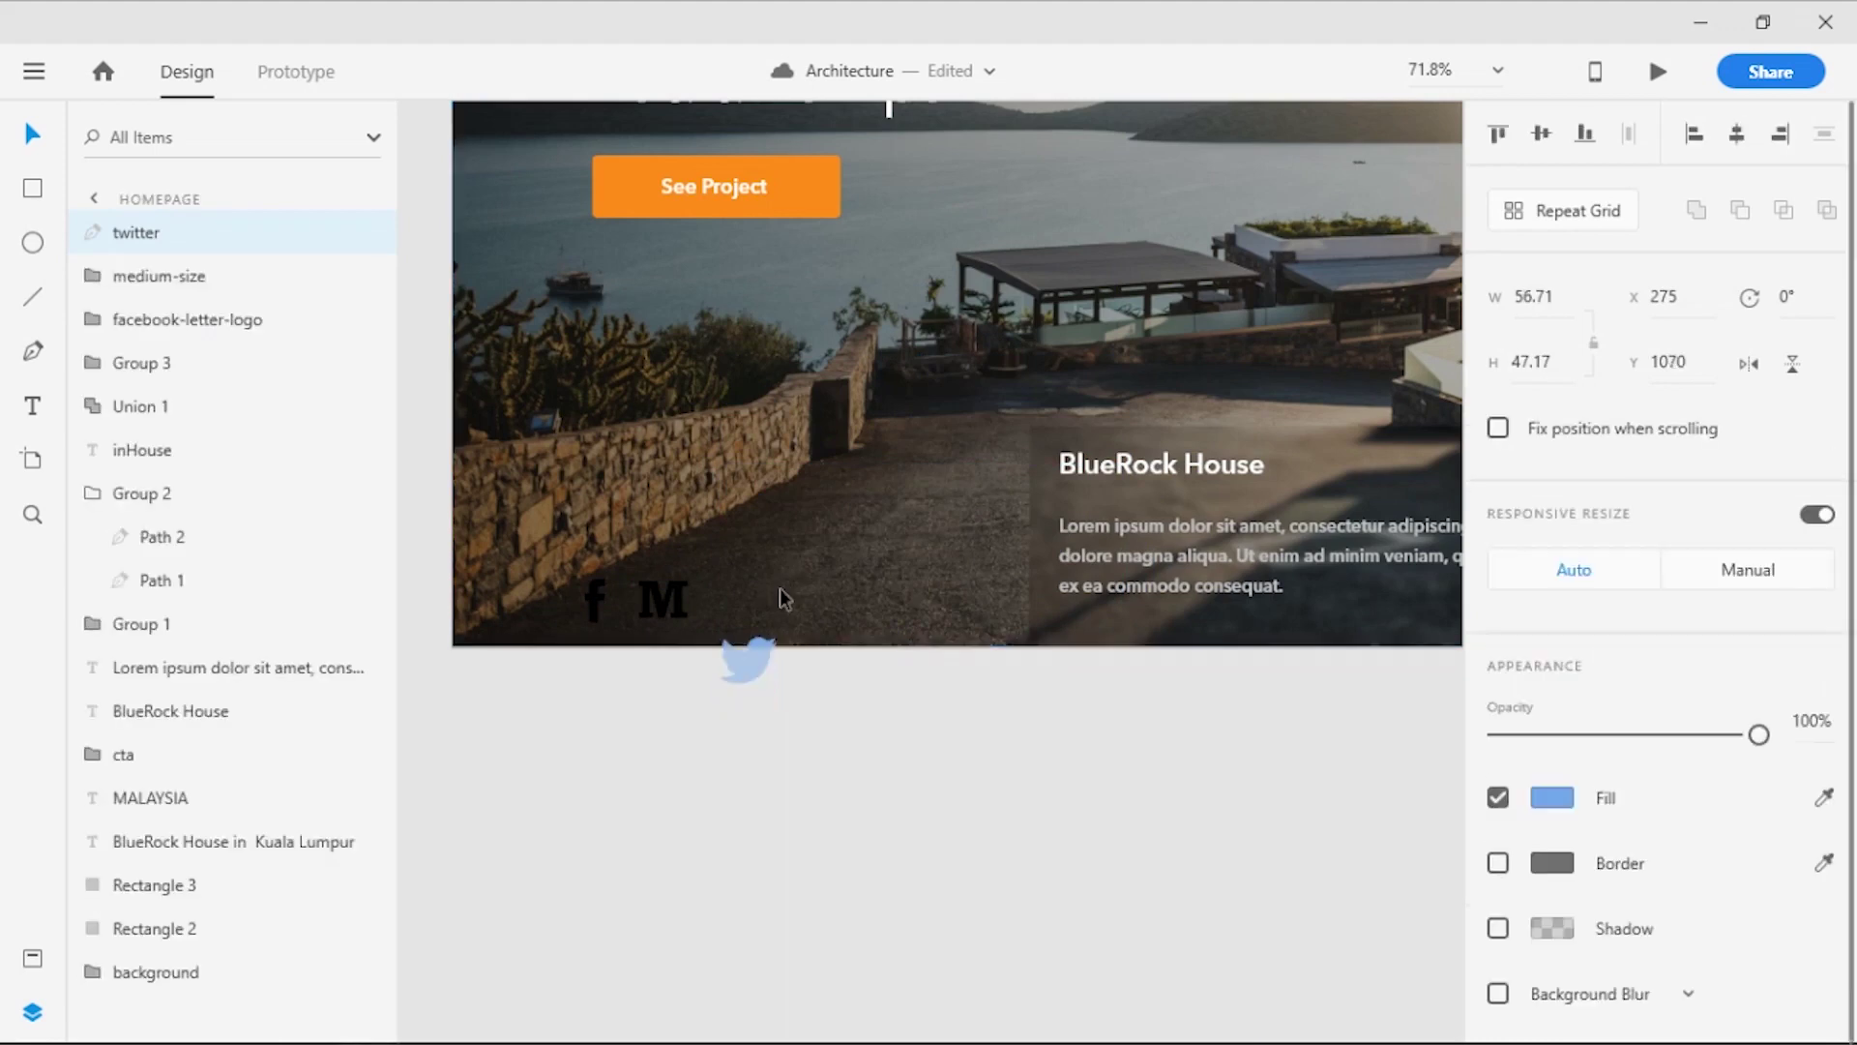
pyautogui.hotkey('shift', 'Up')
pyautogui.hotkey('shift', 'Up')
pyautogui.hotkey('shift', 'Up')
pyautogui.moveTo(779, 588); pyautogui.dragTo(780, 593)
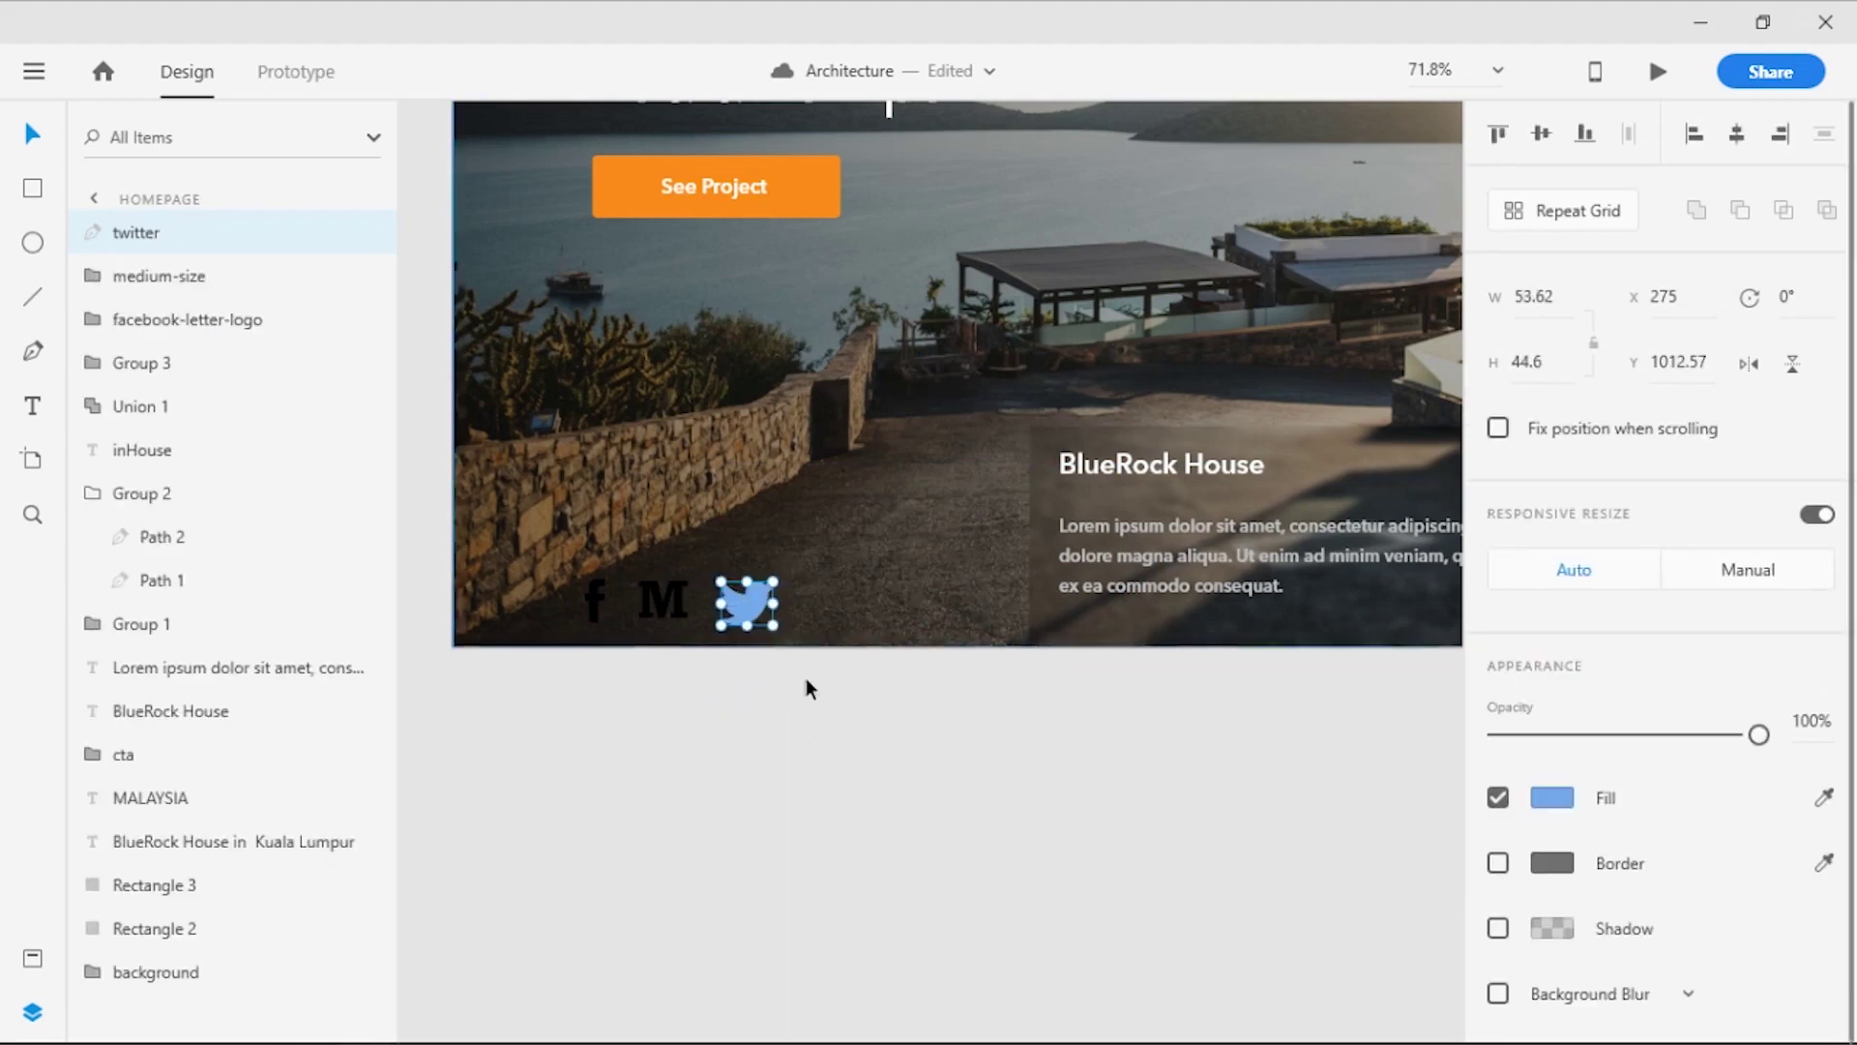
pyautogui.click(800, 726)
# Fill all three social logos white (#FFFFFF)
pyautogui.moveTo(601, 644); pyautogui.dragTo(775, 607)
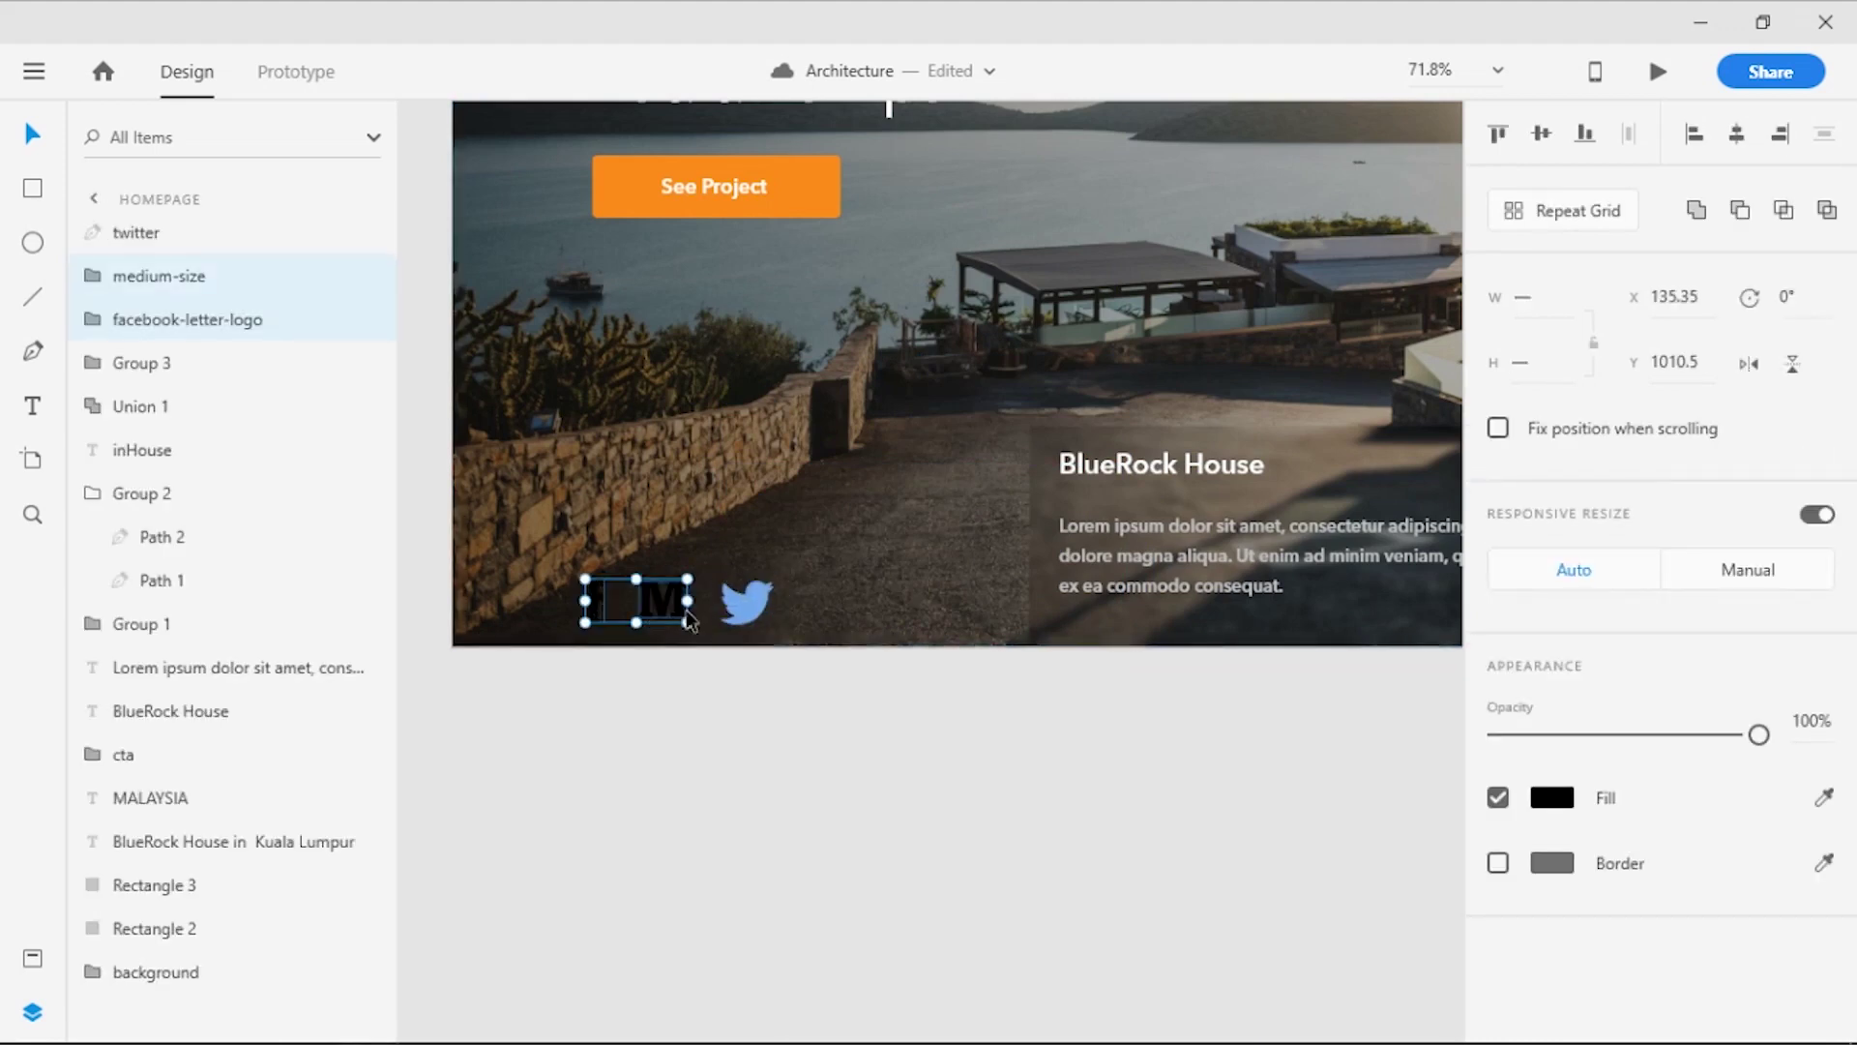
pyautogui.click(1551, 799)
pyautogui.moveTo(1228, 707); pyautogui.dragTo(1045, 592)
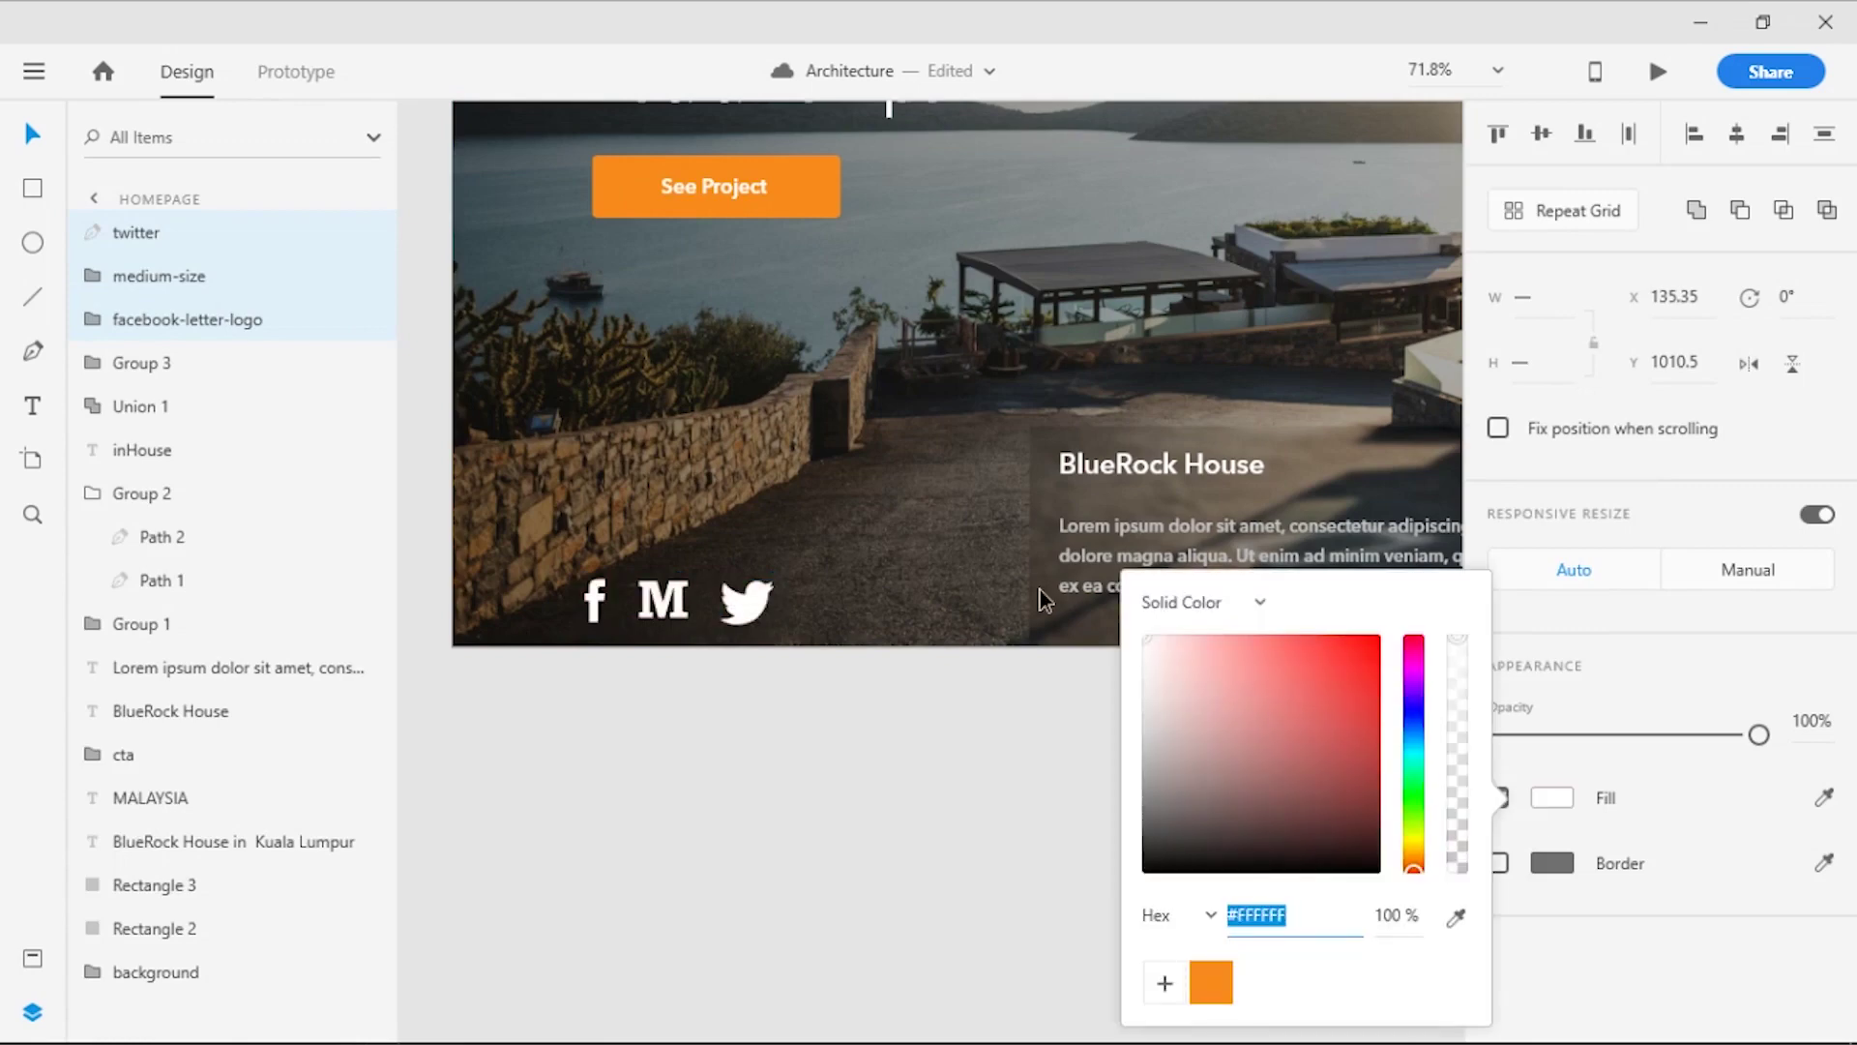
pyautogui.click(763, 765)
pyautogui.keyDown('ctrl'); pyautogui.scroll(-3, 747, 748); pyautogui.keyUp('ctrl')
pyautogui.scroll(2, 743, 769)
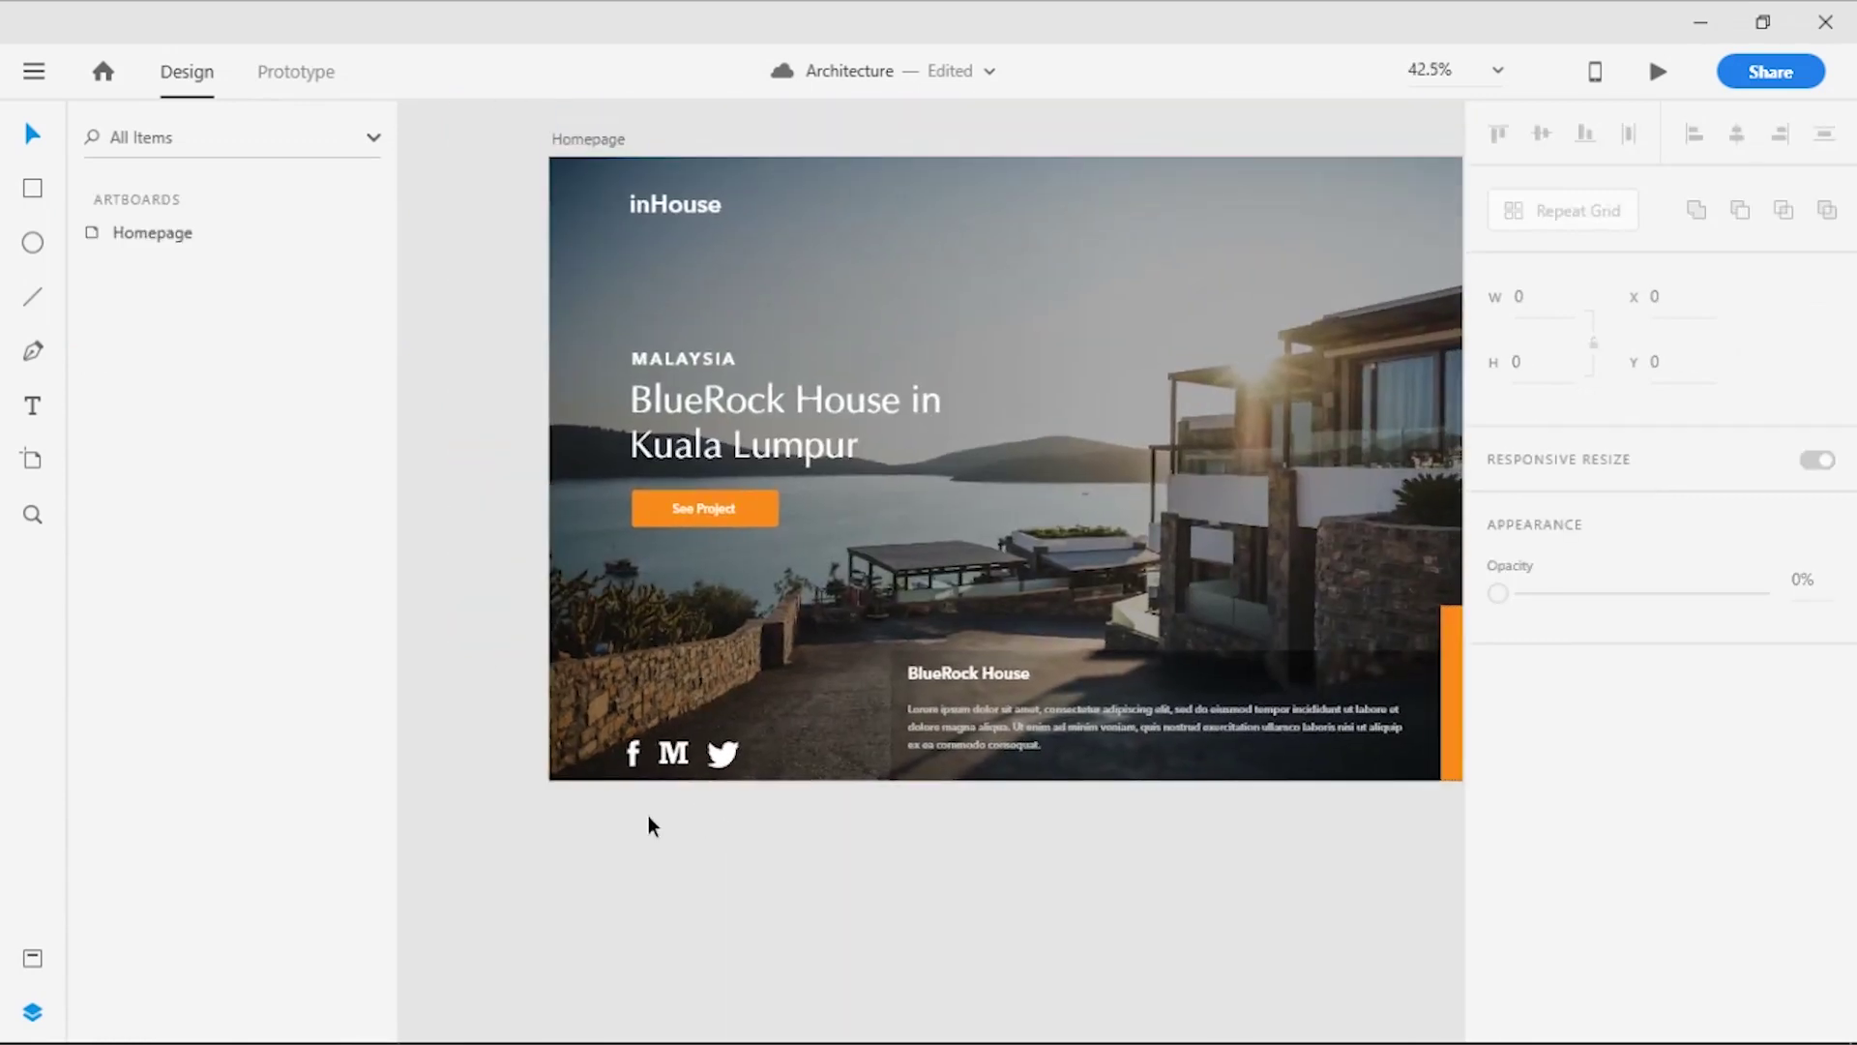
pyautogui.keyDown('ctrl'); pyautogui.scroll(2, 663, 825); pyautogui.keyUp('ctrl')
pyautogui.keyDown('ctrl'); pyautogui.scroll(2, 671, 812); pyautogui.keyUp('ctrl')
pyautogui.keyDown('ctrl'); pyautogui.scroll(1, 687, 795); pyautogui.keyUp('ctrl')
# Shrink the three social logos slightly together
pyautogui.click(888, 609)
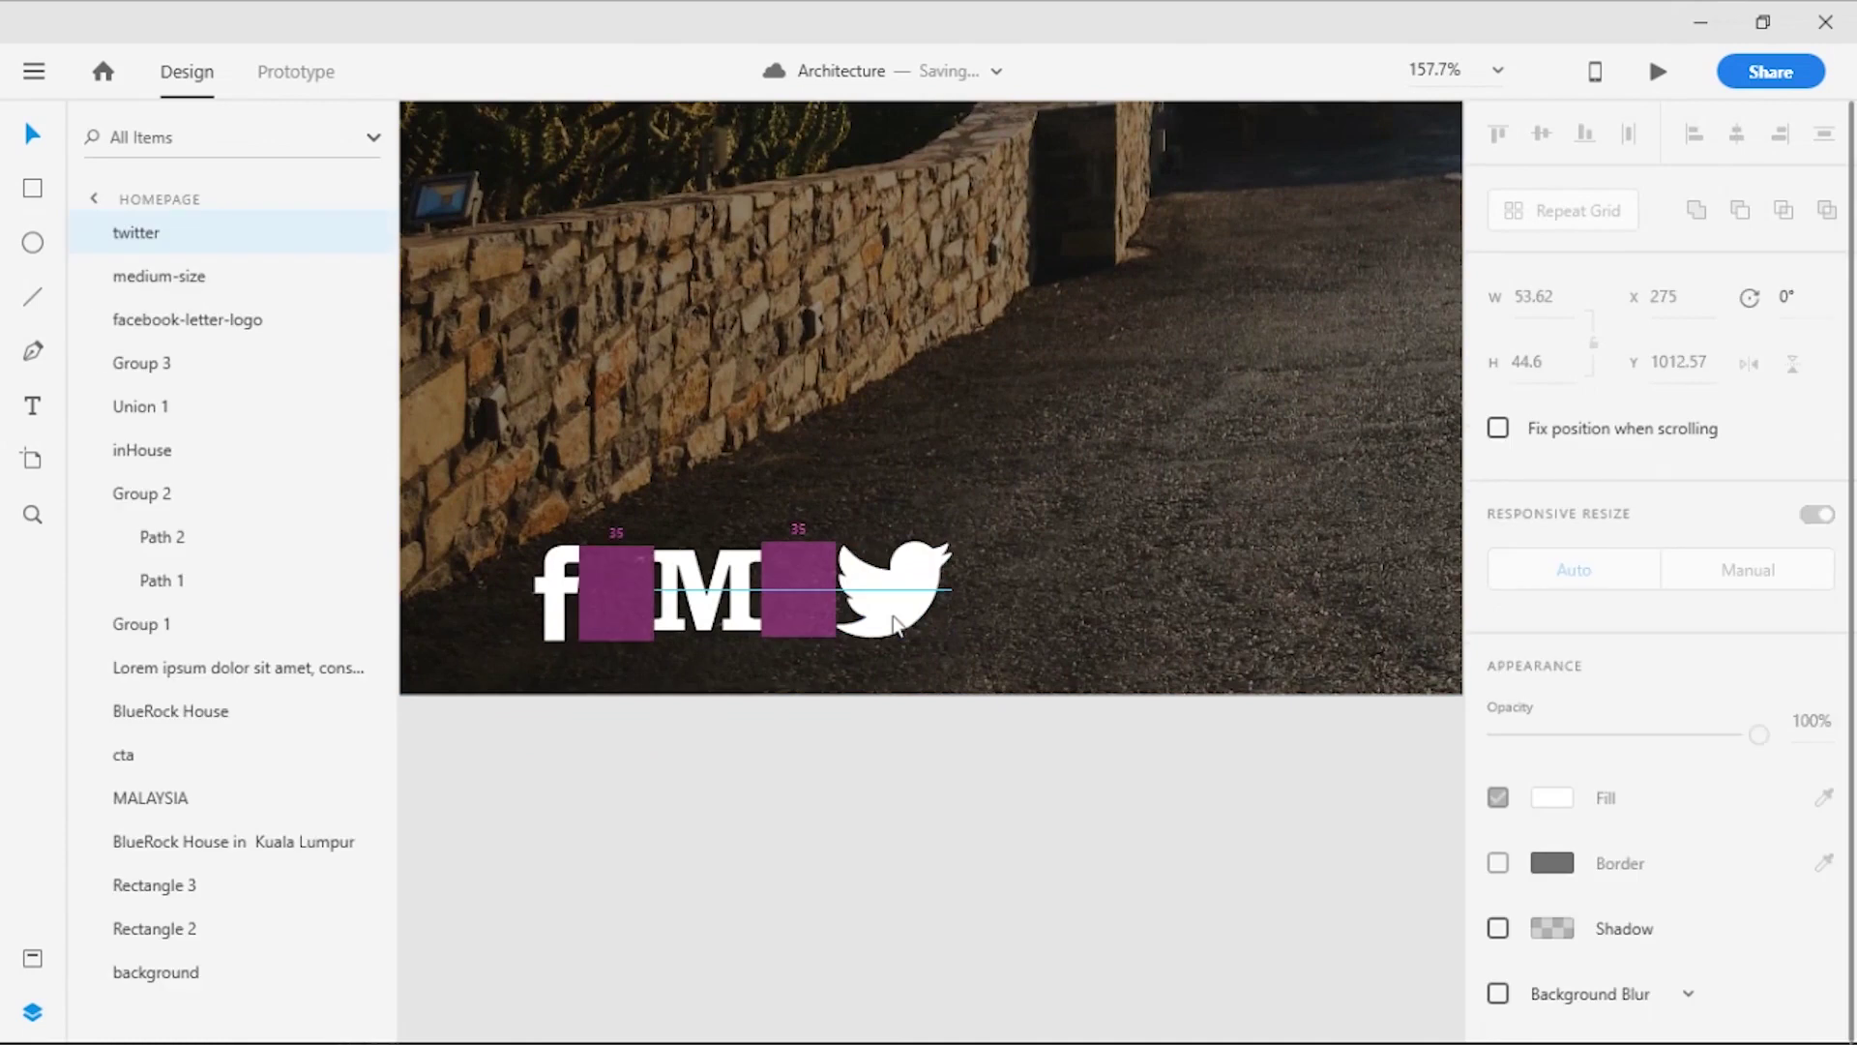
pyautogui.click(750, 758)
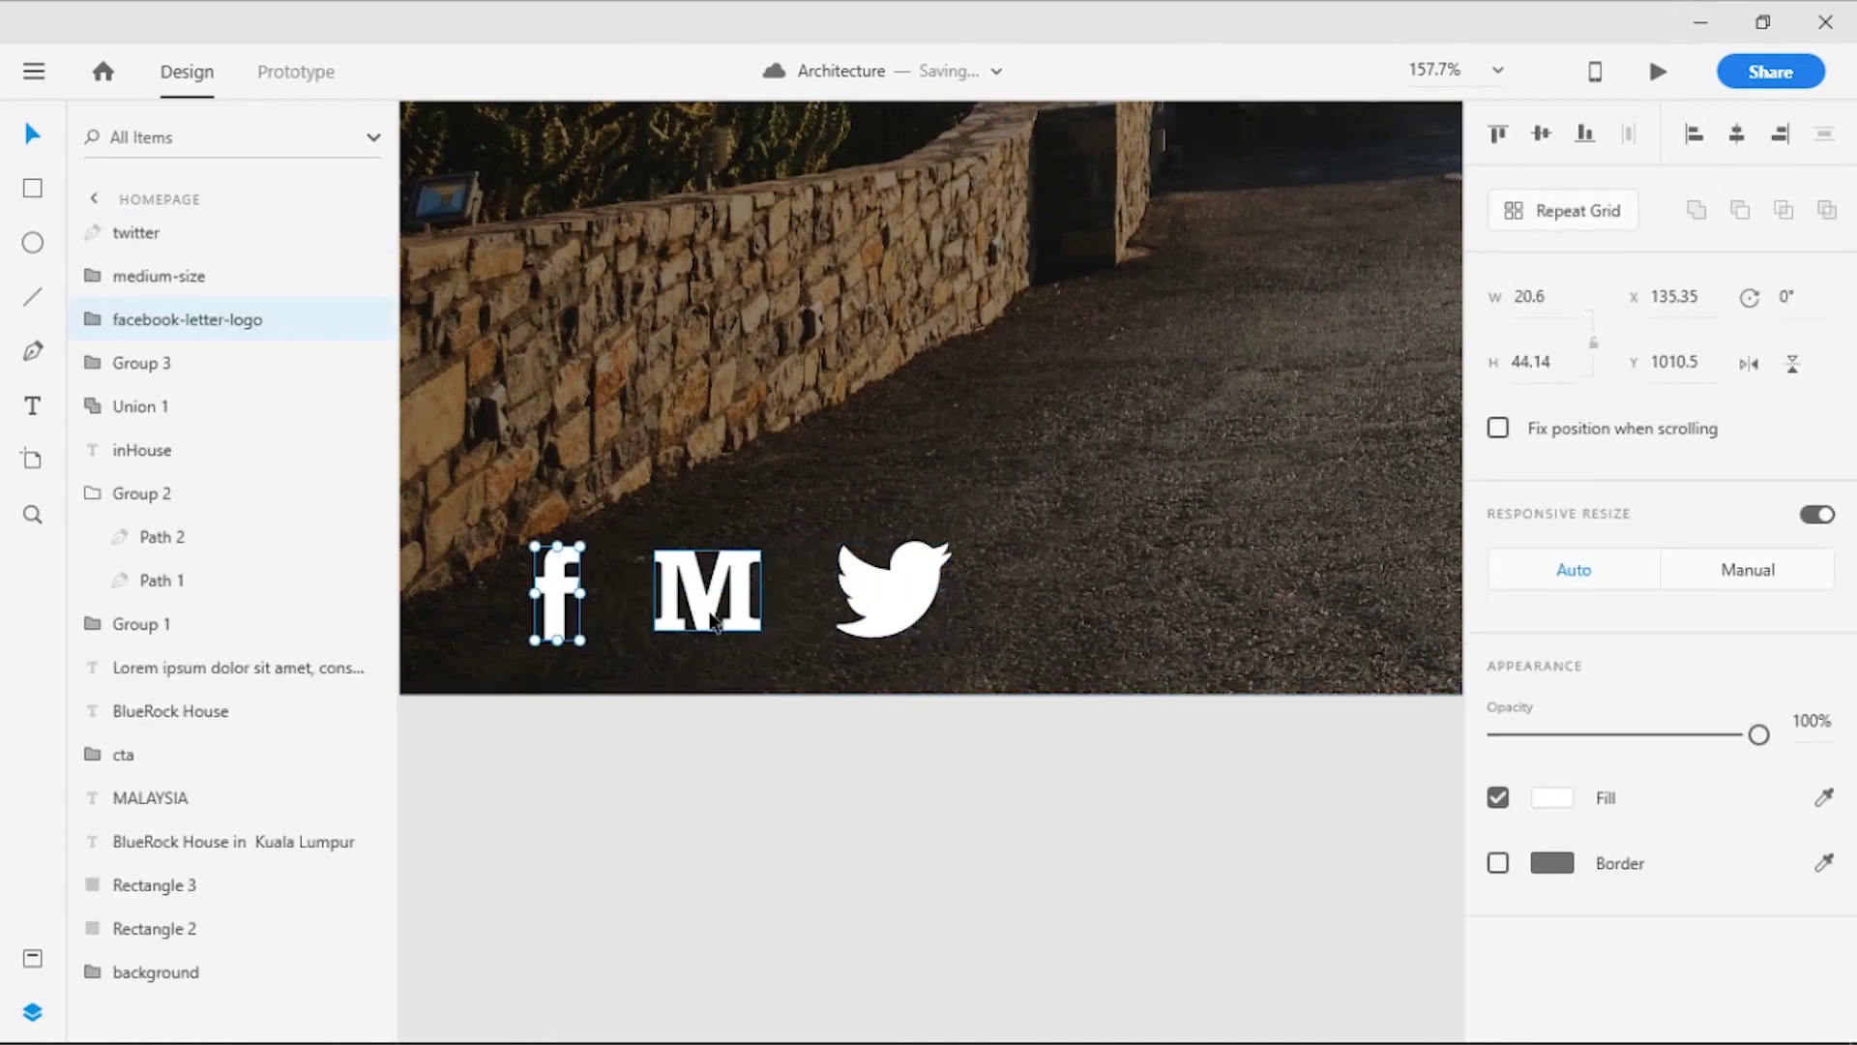
pyautogui.keyDown('shift'); pyautogui.click(712, 621); pyautogui.keyUp('shift')
pyautogui.keyDown('shift'); pyautogui.click(929, 578); pyautogui.keyUp('shift')
pyautogui.moveTo(956, 540); pyautogui.dragTo(939, 567)
pyautogui.click(876, 750)
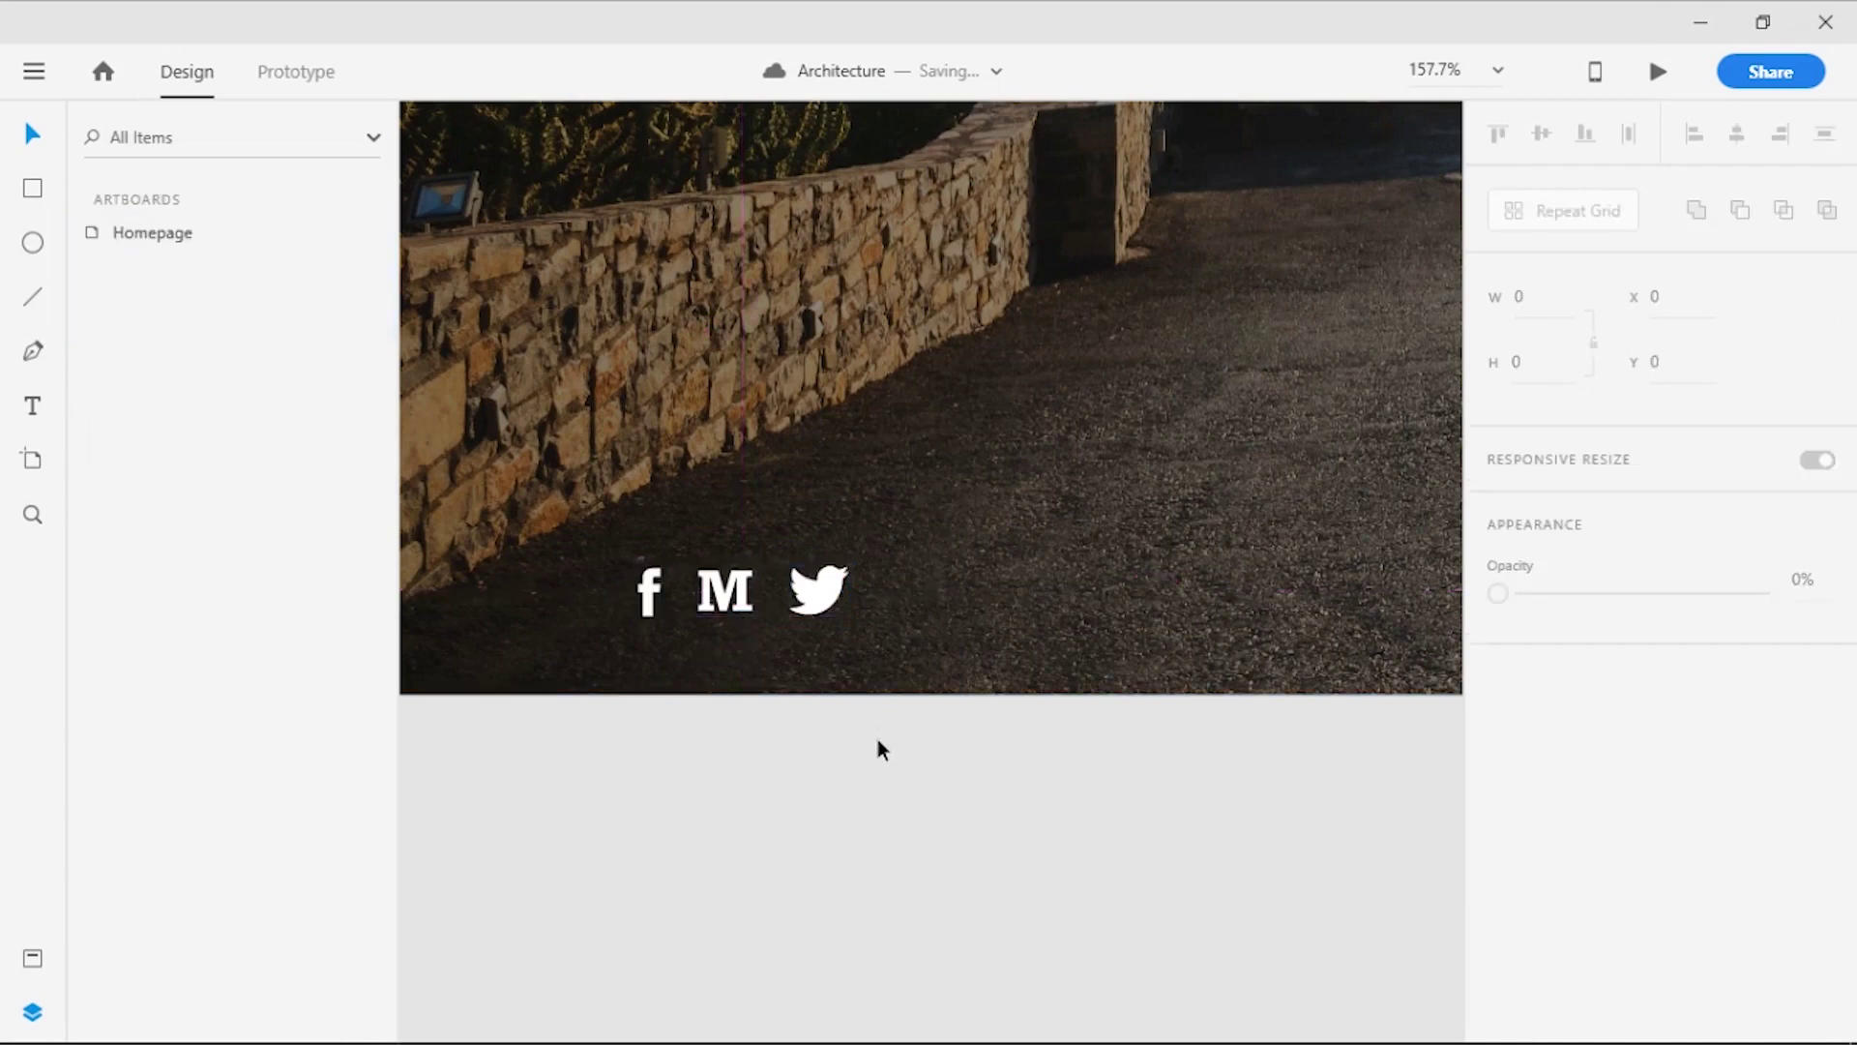
pyautogui.scroll(-5, 875, 751)
pyautogui.scroll(-2, 875, 750)
pyautogui.scroll(-1, 871, 770)
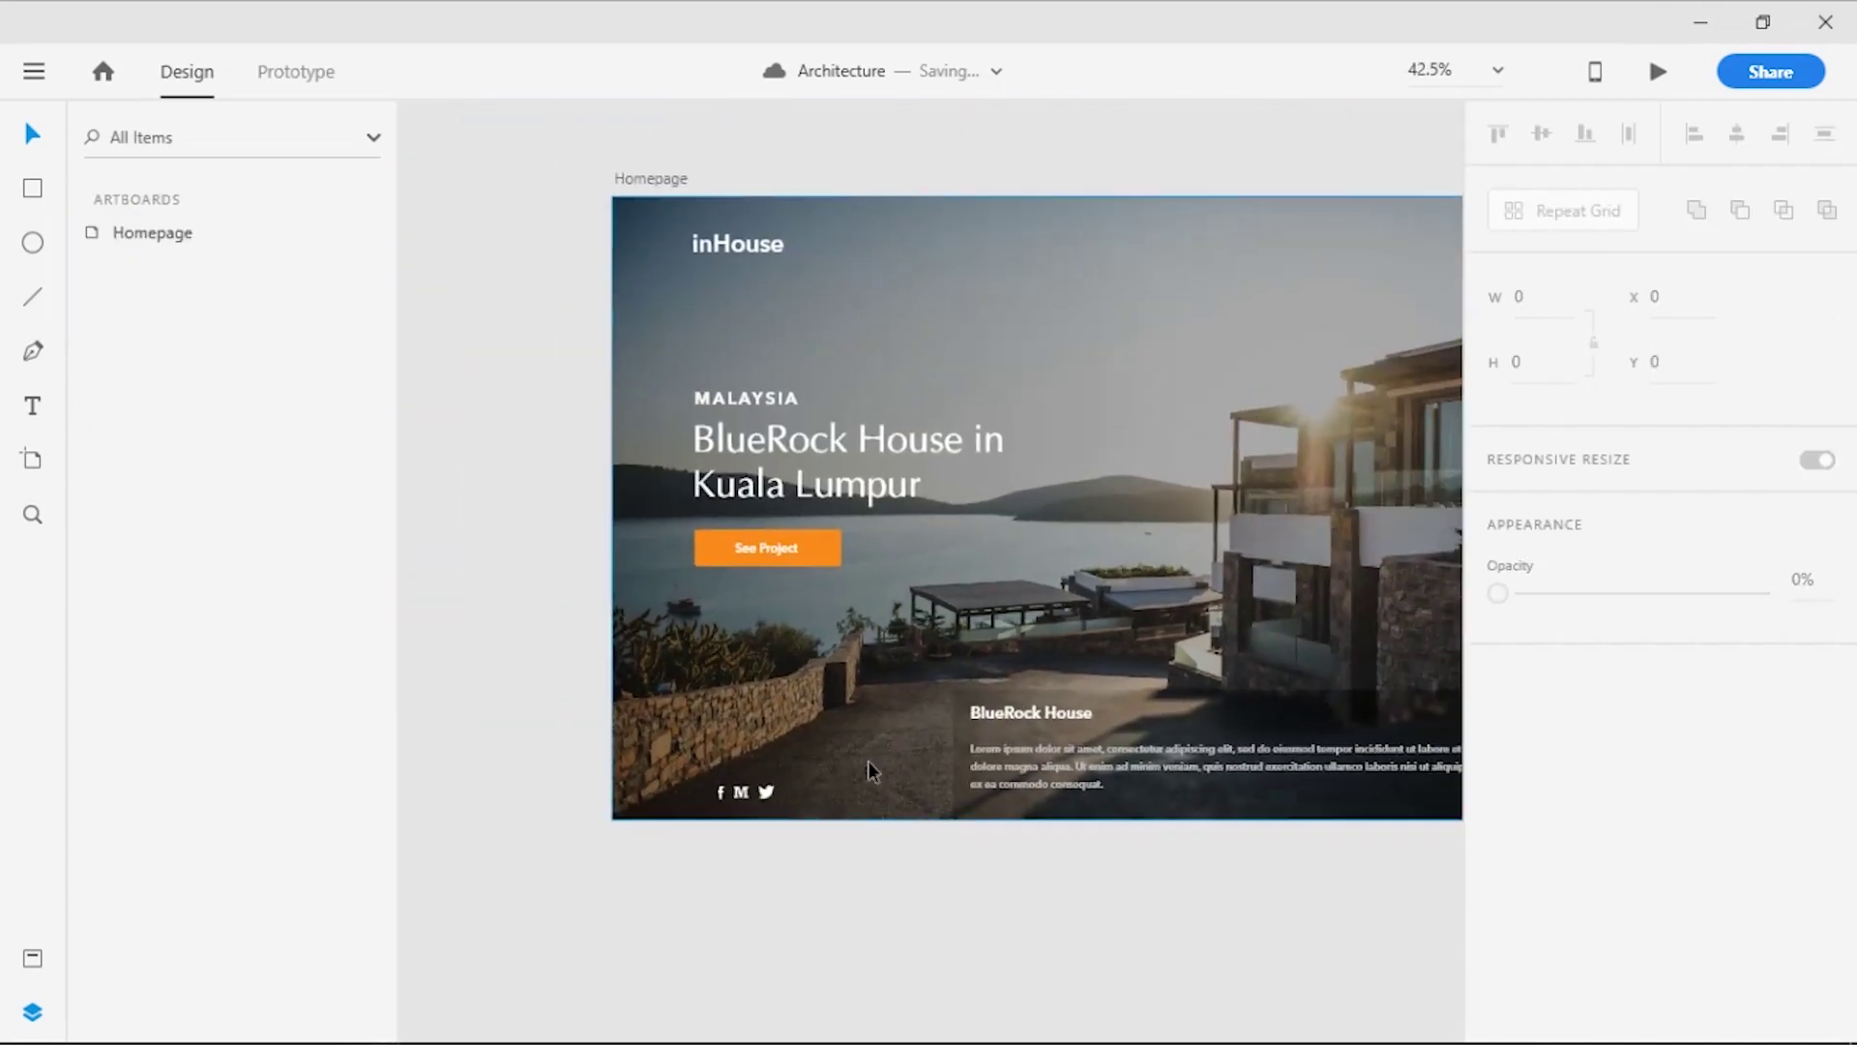
# Turn on the layout grid and nudge the f icon into the bottom-left corner
pyautogui.click(648, 178)
pyautogui.click(1522, 953)
pyautogui.click(703, 874)
pyautogui.scroll(3, 703, 875)
pyautogui.scroll(3, 770, 638)
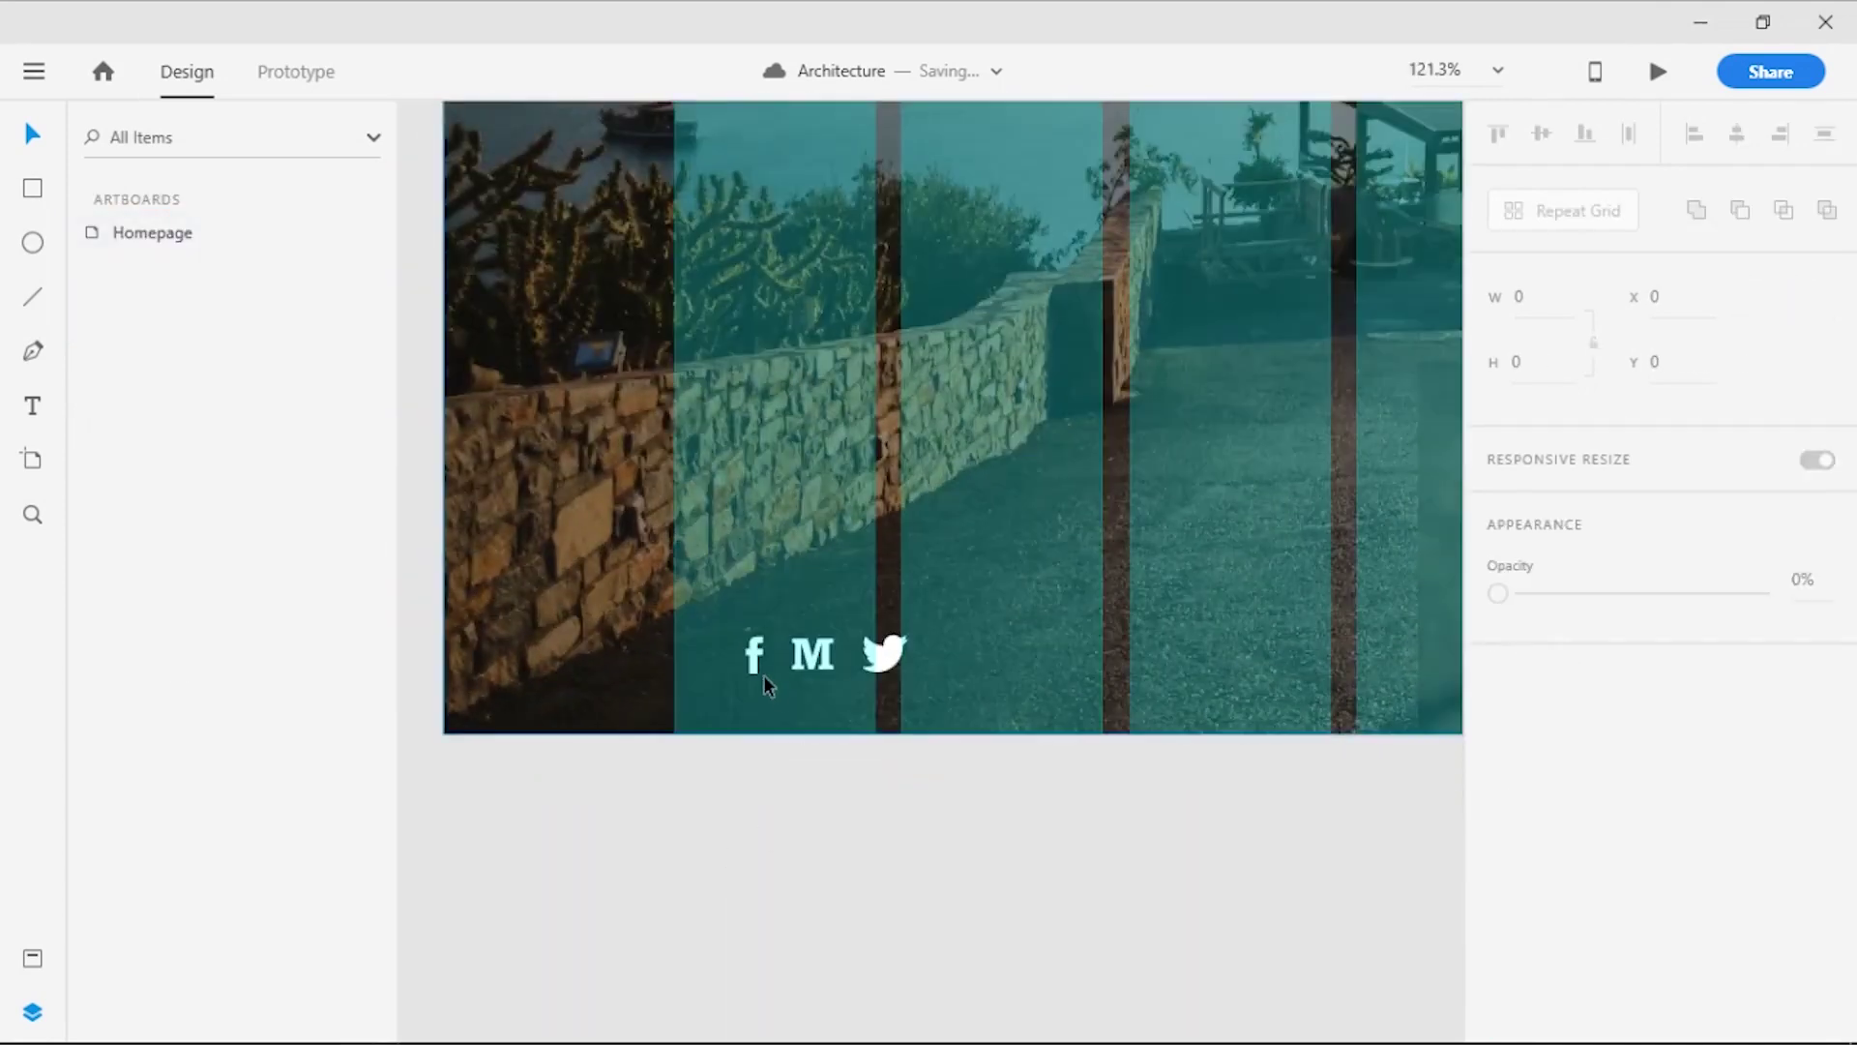
pyautogui.scroll(3, 784, 609)
pyautogui.click(790, 599)
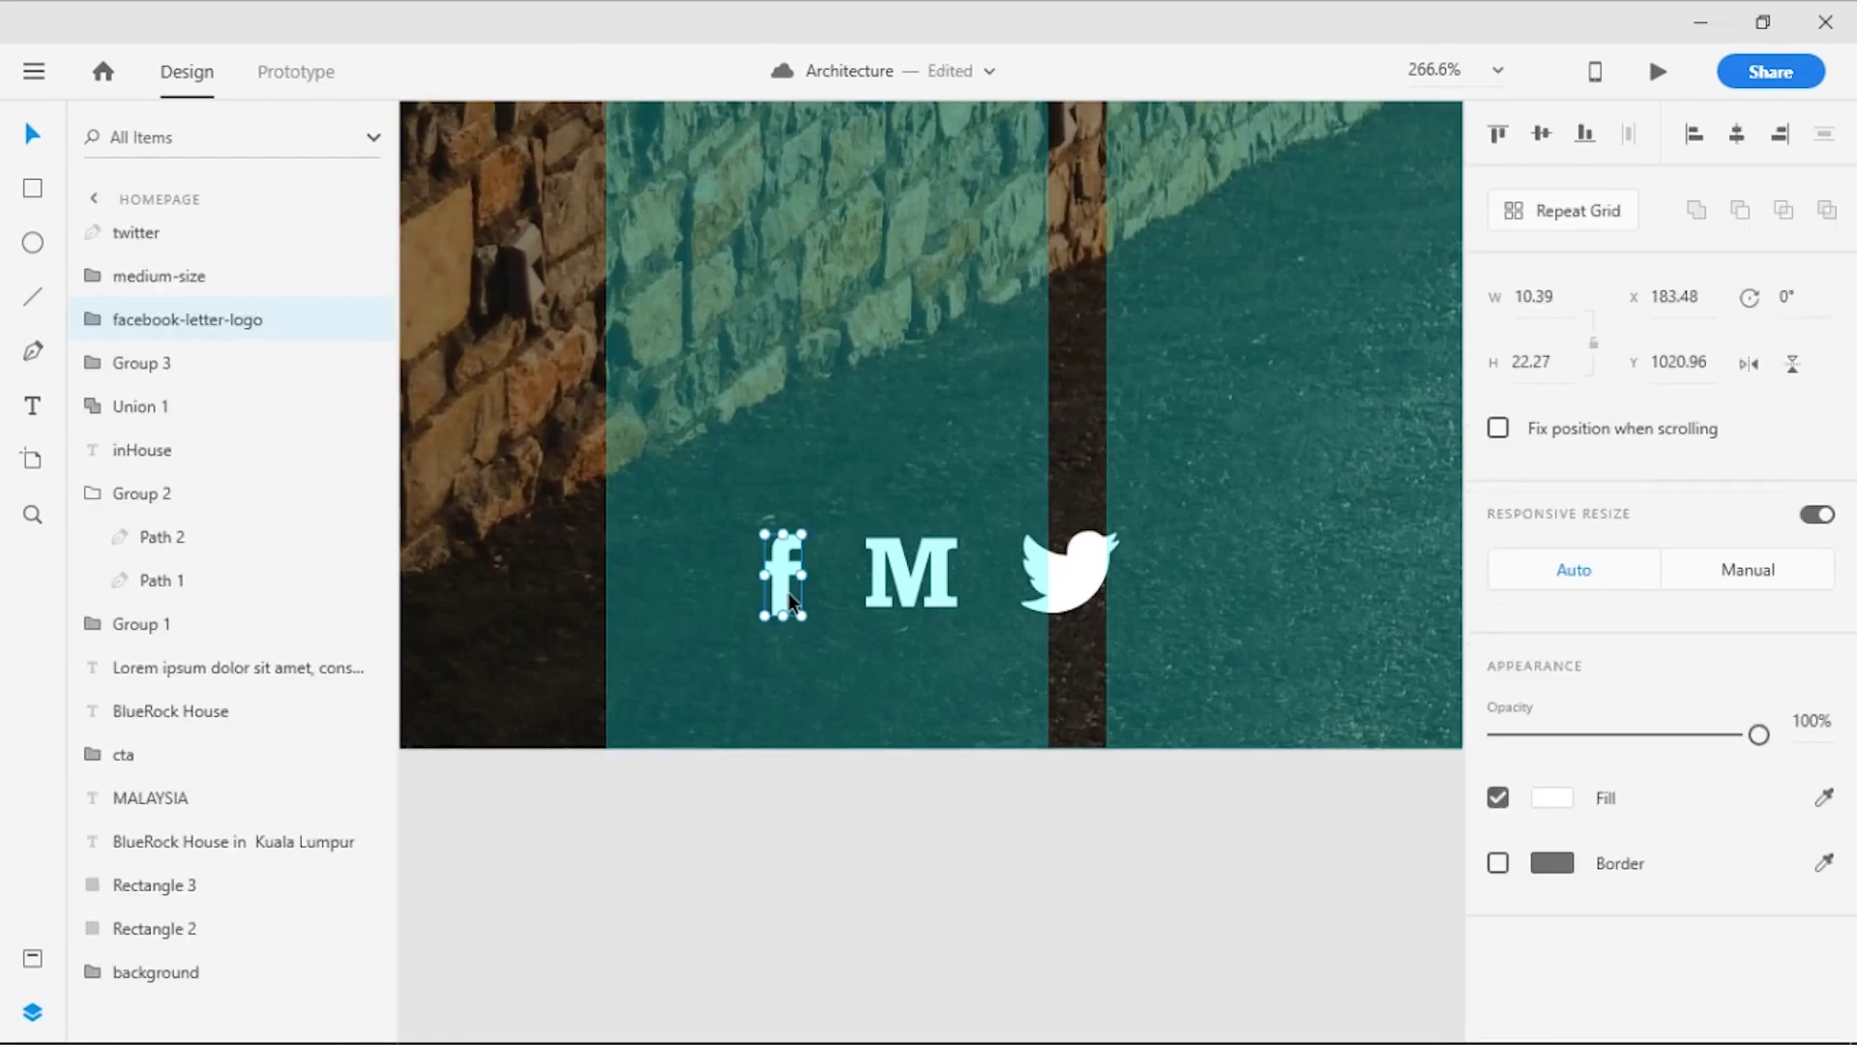
pyautogui.click(1587, 135)
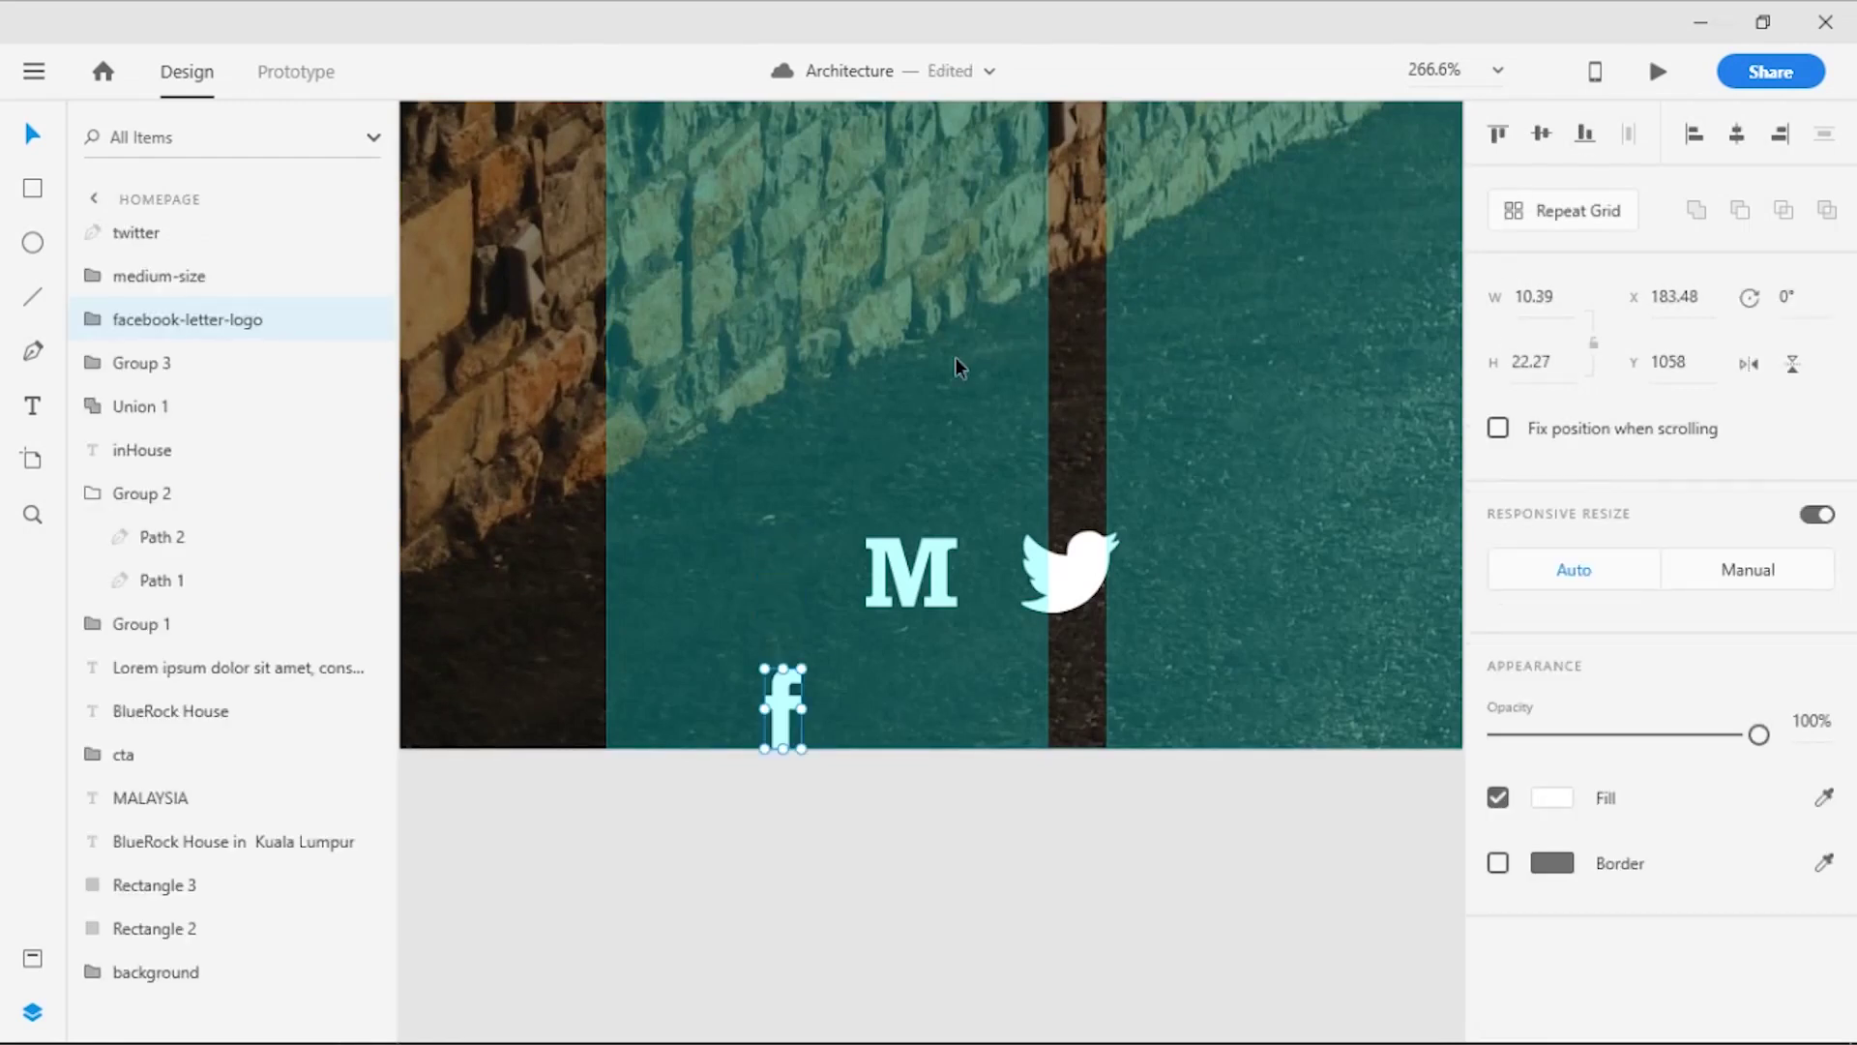
pyautogui.hotkey('shift', 'Up')
pyautogui.hotkey('shift', 'Up')
pyautogui.hotkey('shift', 'Up')
pyautogui.hotkey('shift', 'Up')
pyautogui.hotkey('shift', 'Up')
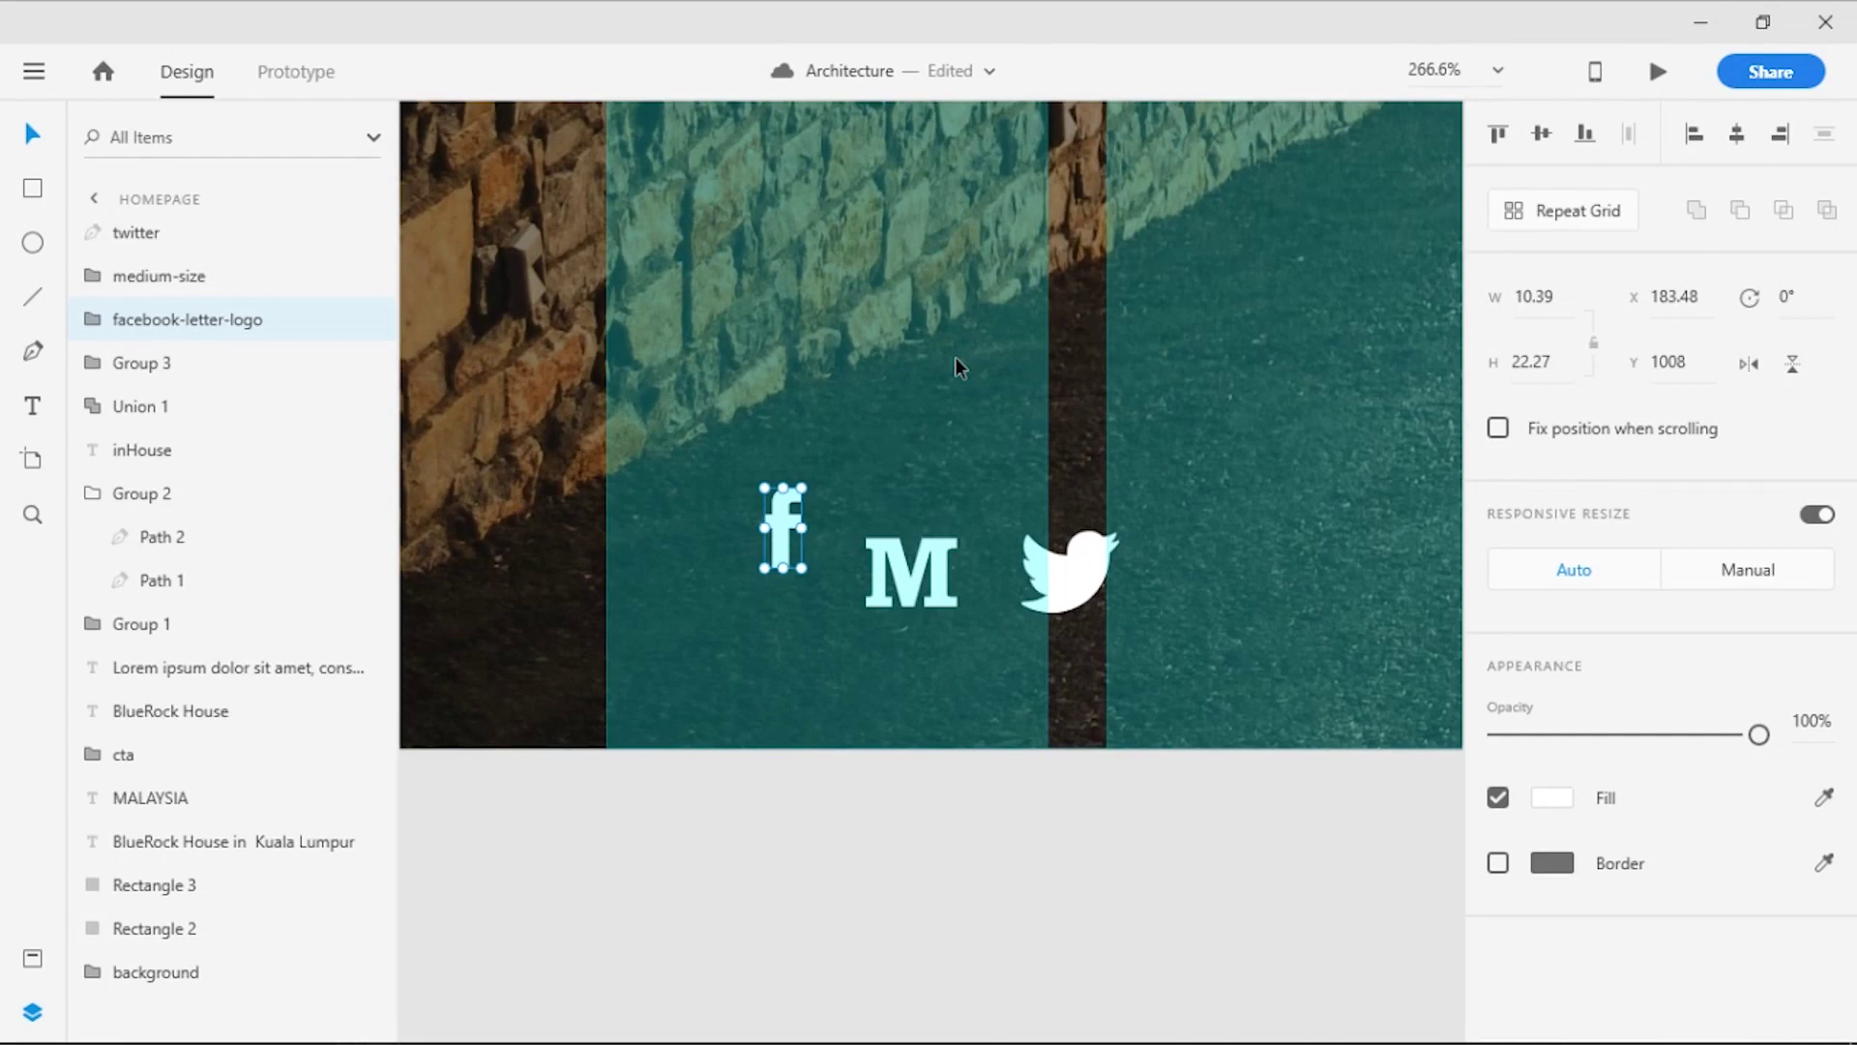
pyautogui.hotkey('shift', 'Left')
pyautogui.hotkey('shift', 'Left')
pyautogui.hotkey('shift', 'Left')
pyautogui.press('Left')
pyautogui.press('Left')
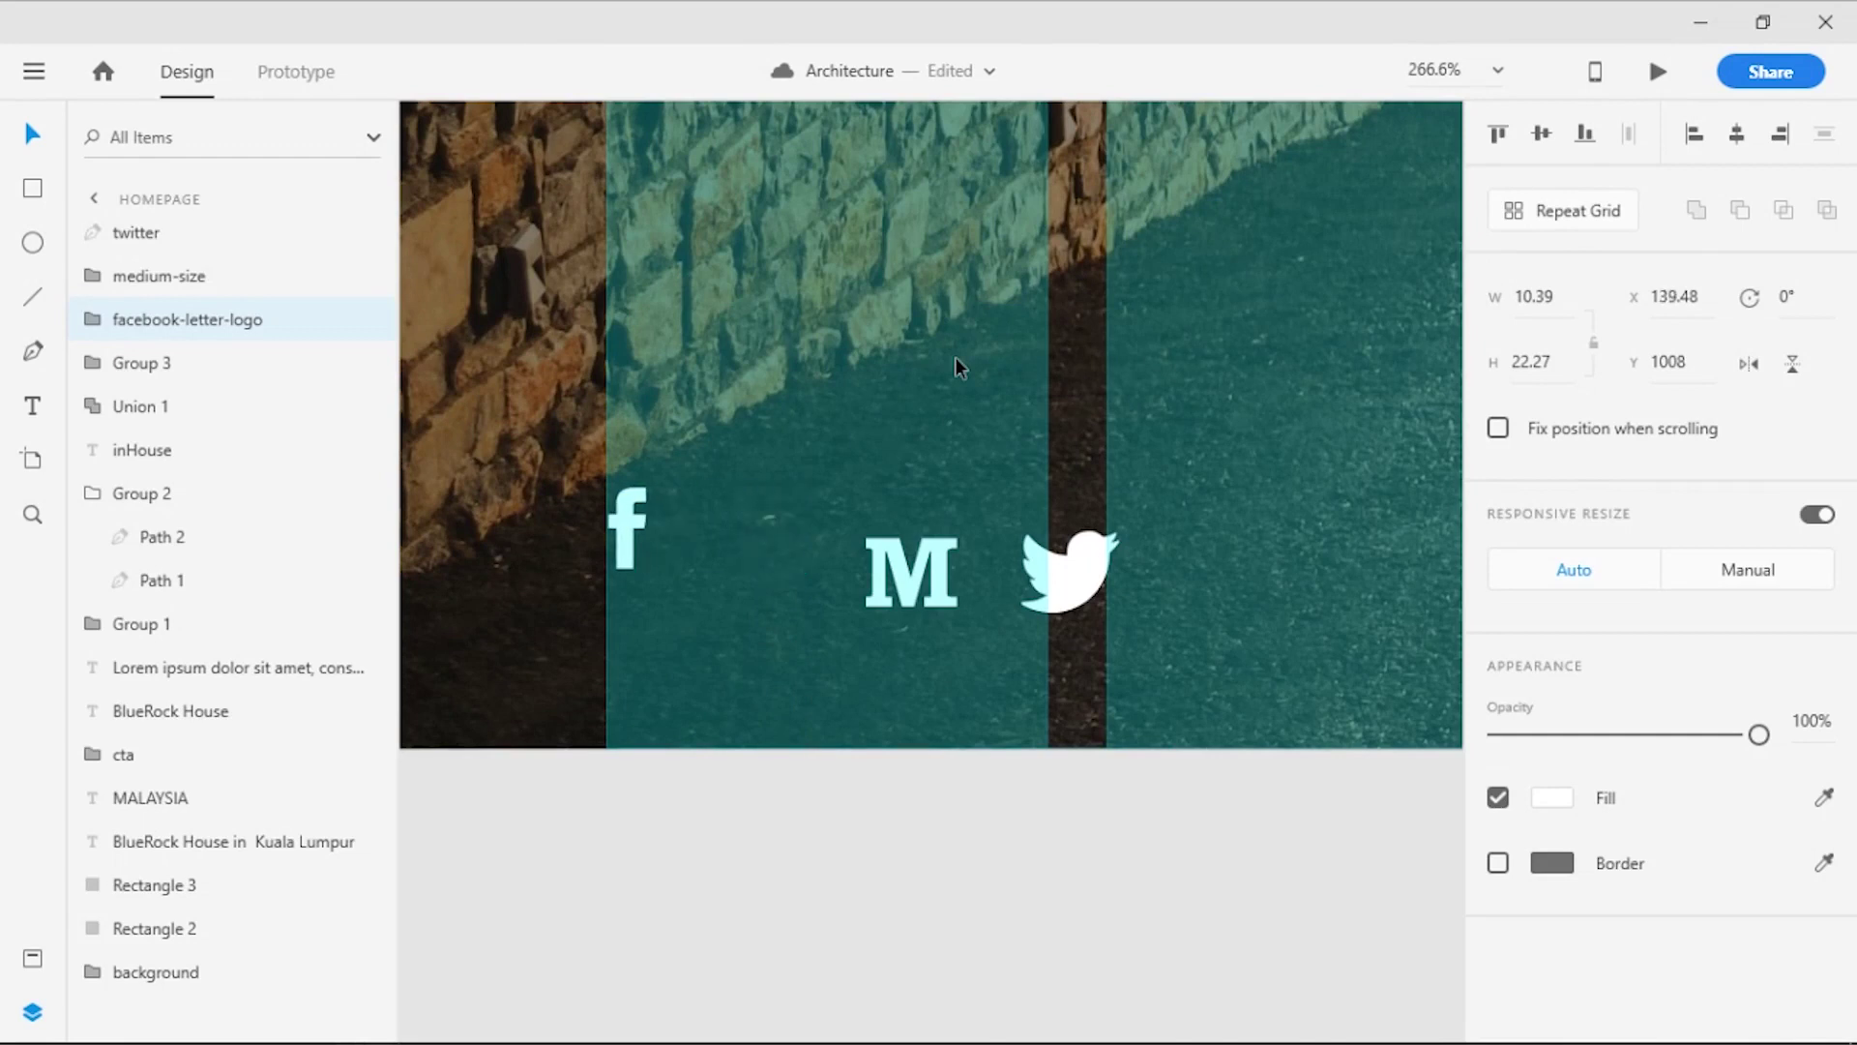
pyautogui.press('Left')
pyautogui.click(855, 804)
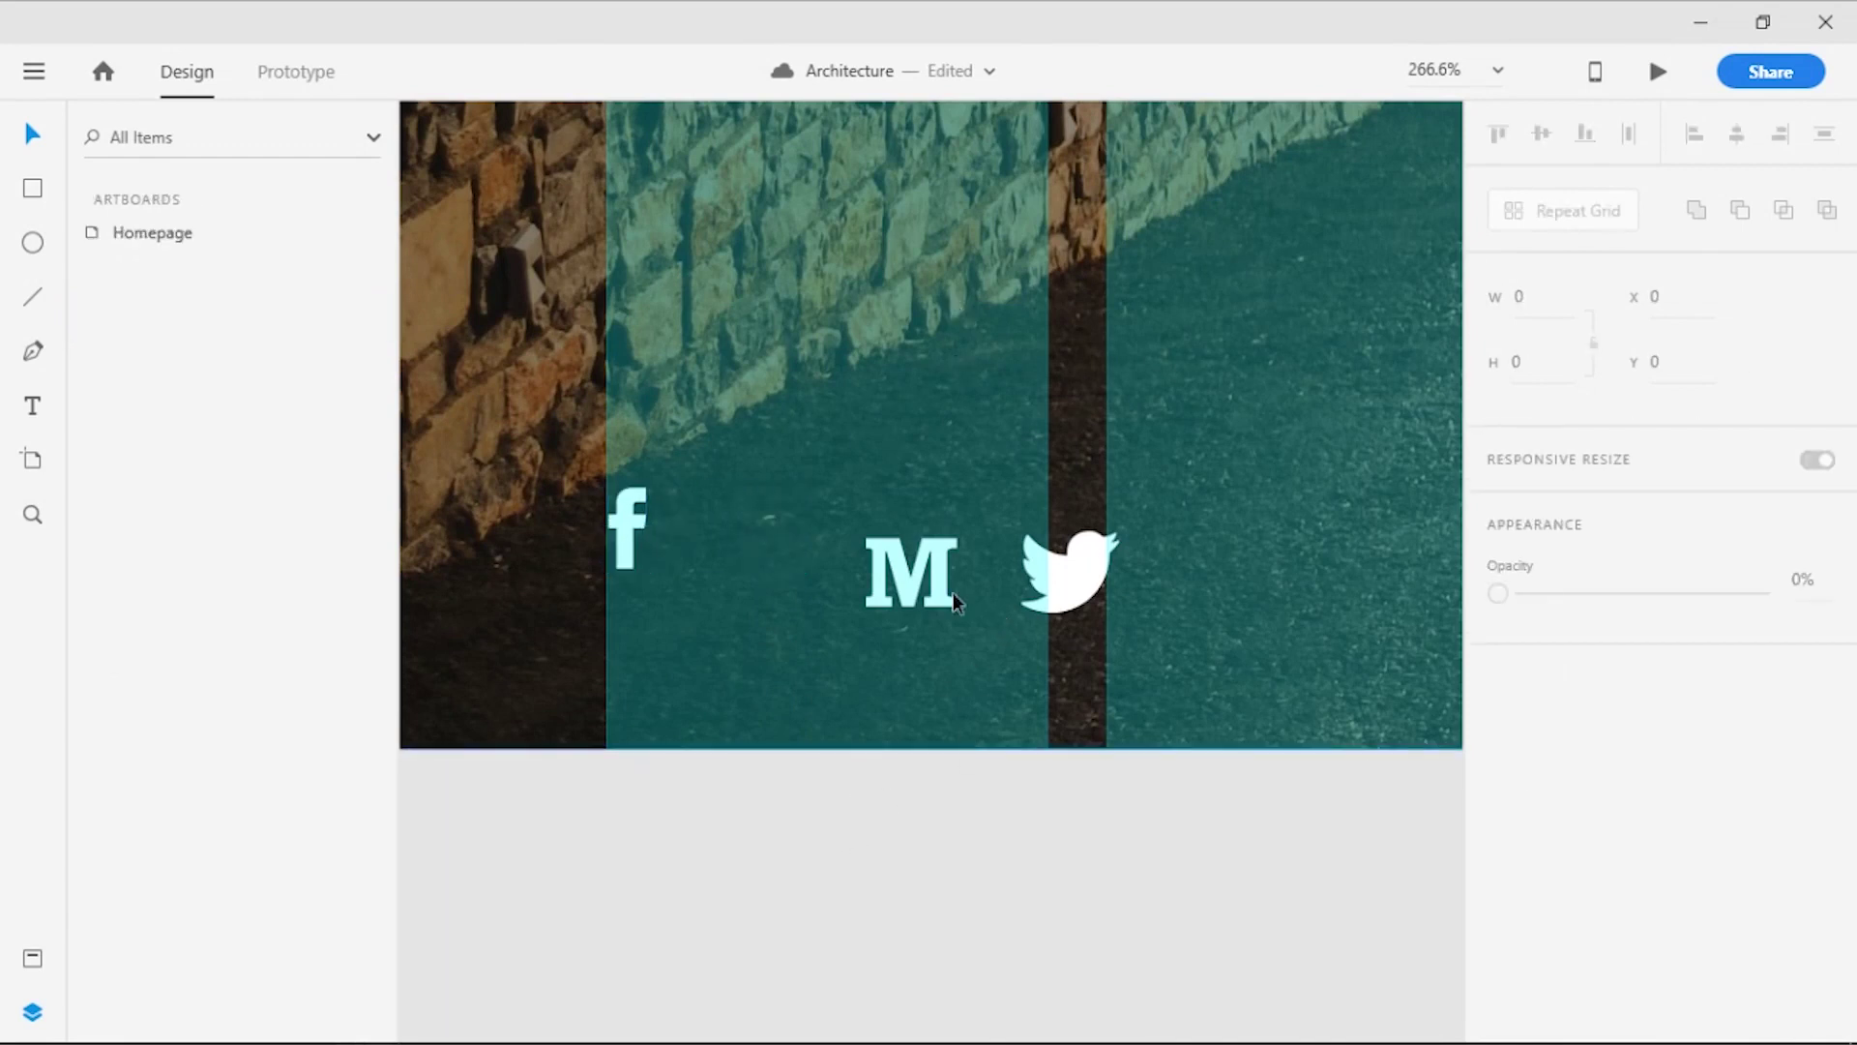
# Move the M and Twitter bird icons beside the f with even spacing
pyautogui.click(917, 567)
pyautogui.moveTo(917, 566); pyautogui.dragTo(722, 555)
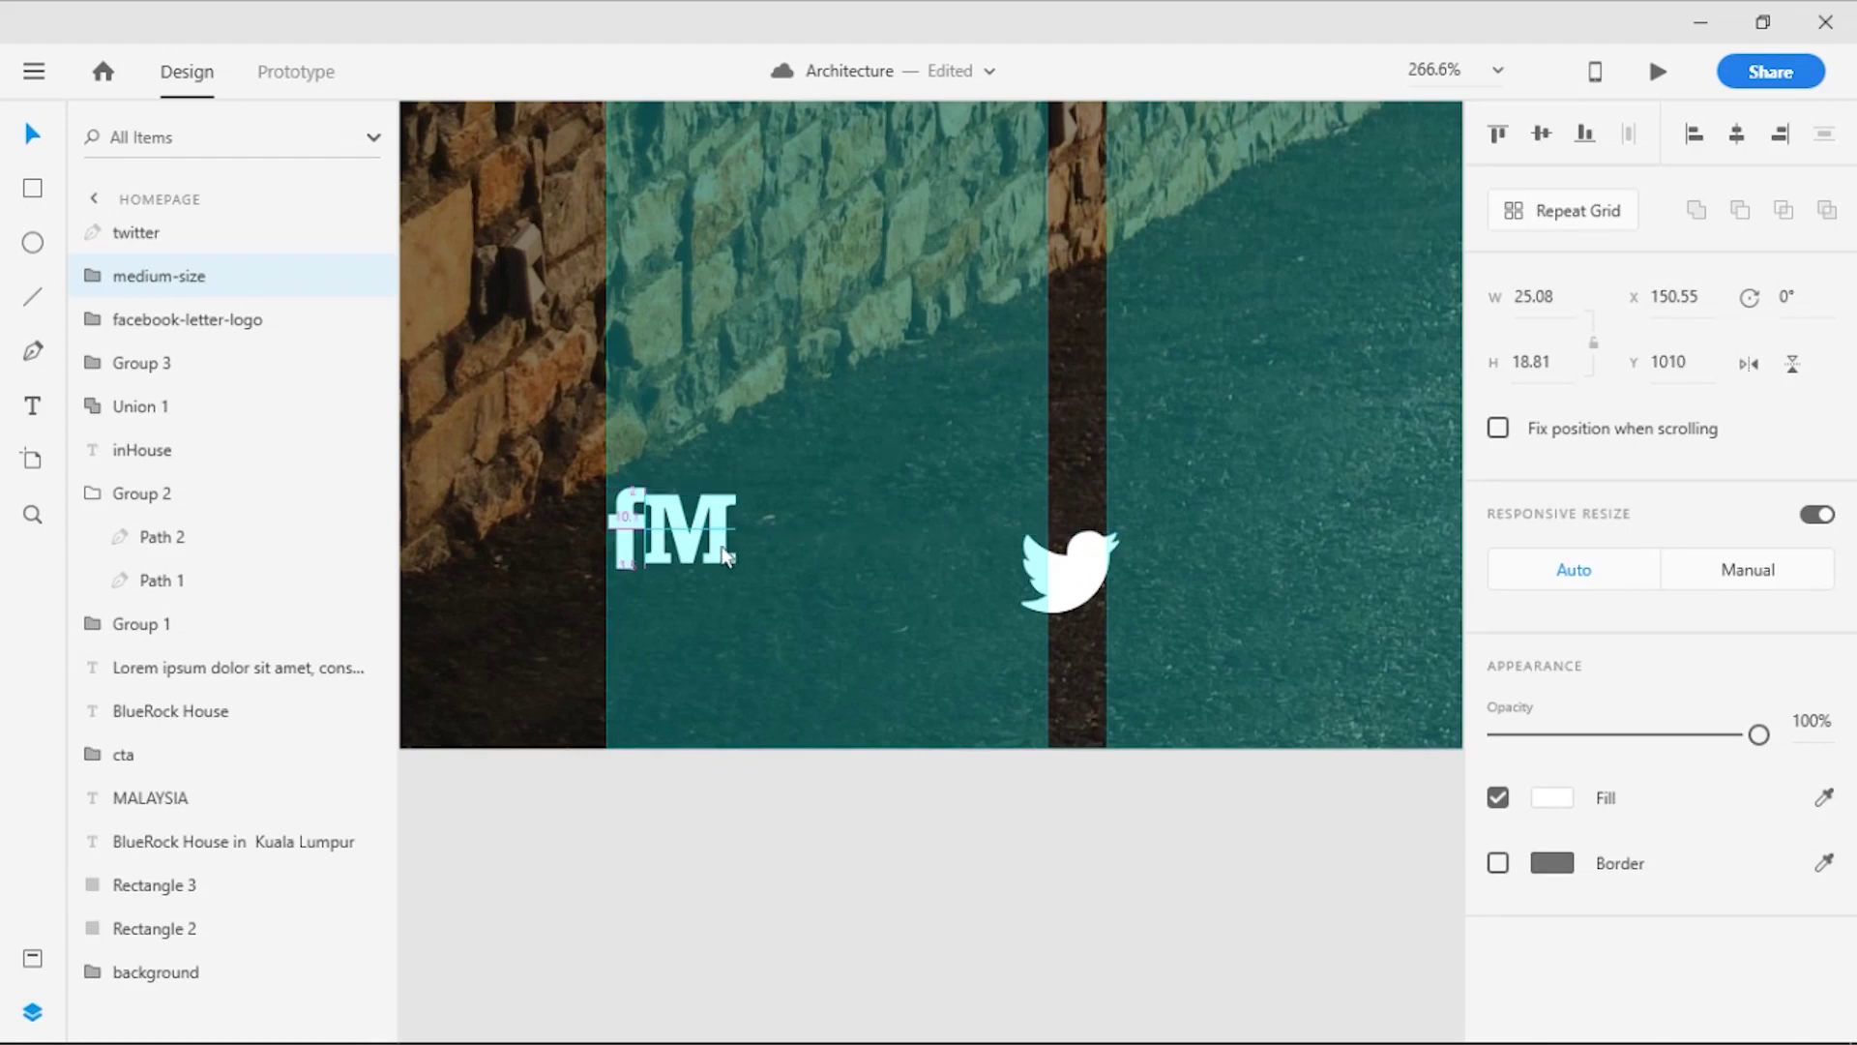
pyautogui.hotkey('shift', 'Right')
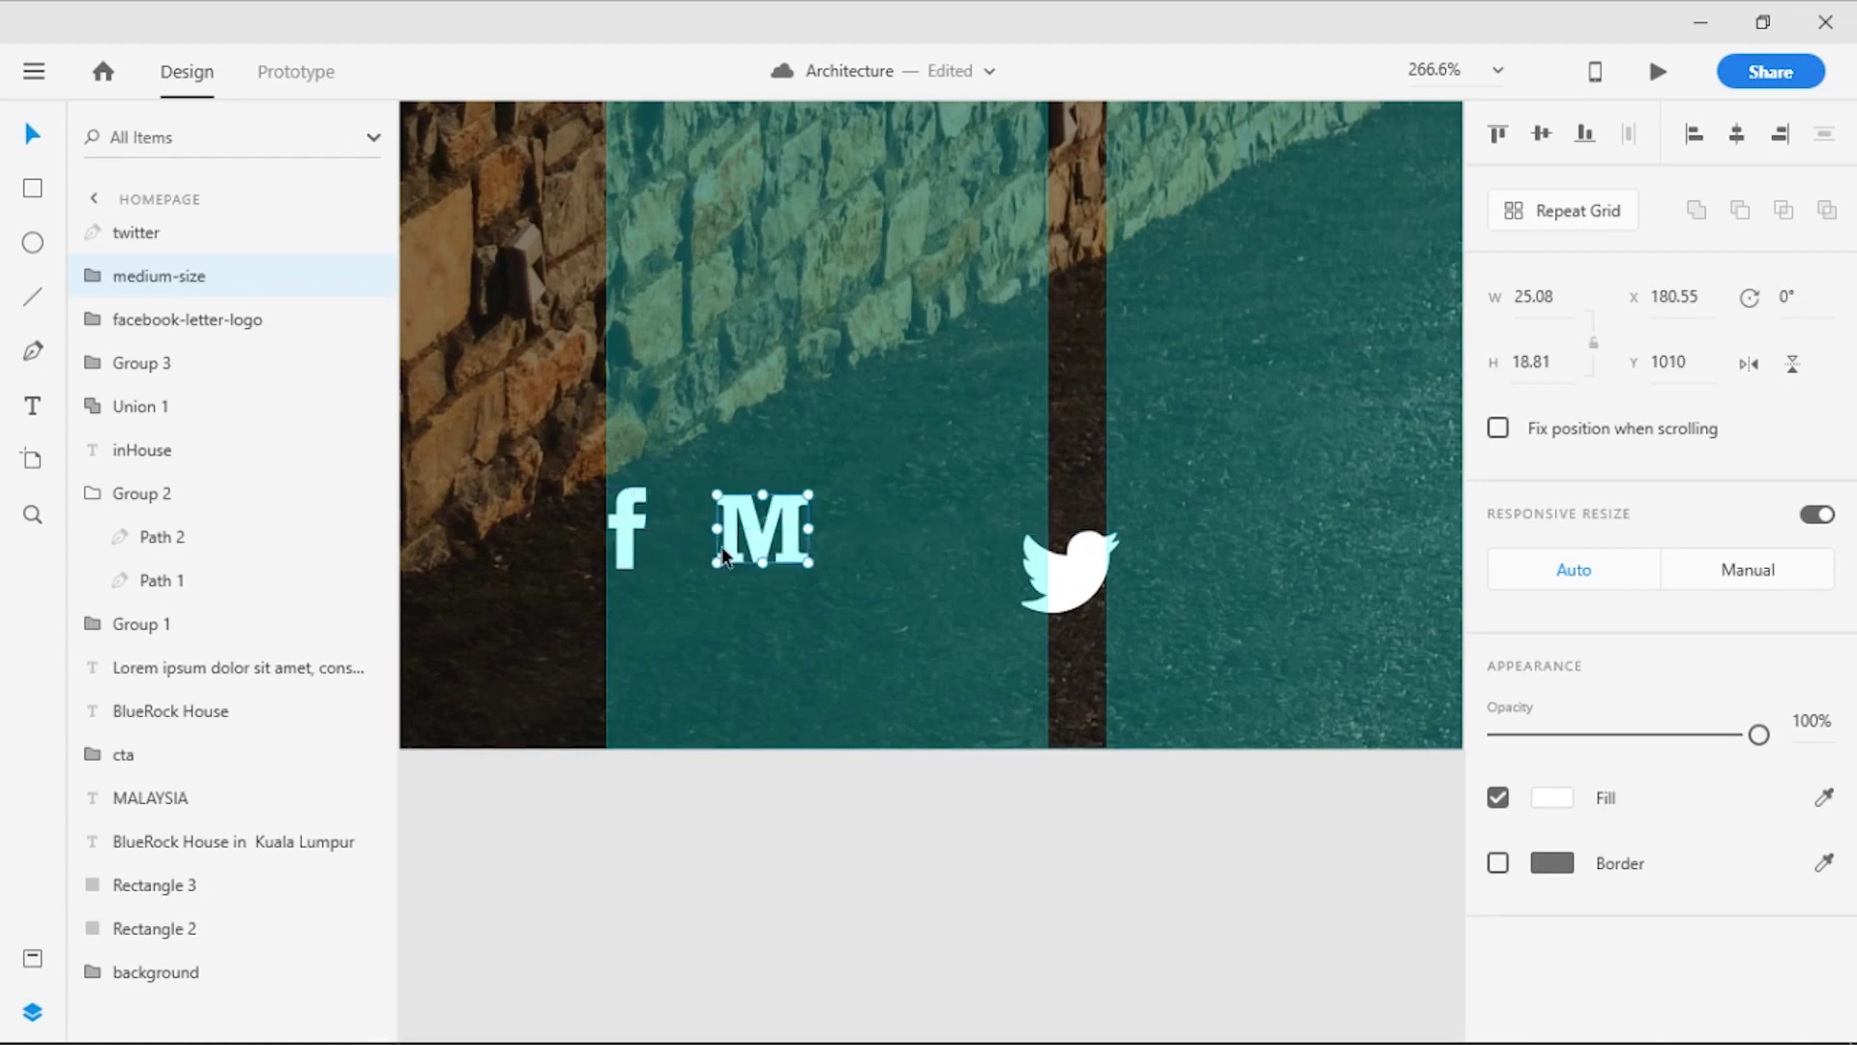
pyautogui.hotkey('shift', 'Right')
pyautogui.click(895, 808)
pyautogui.moveTo(1070, 573); pyautogui.dragTo(896, 559)
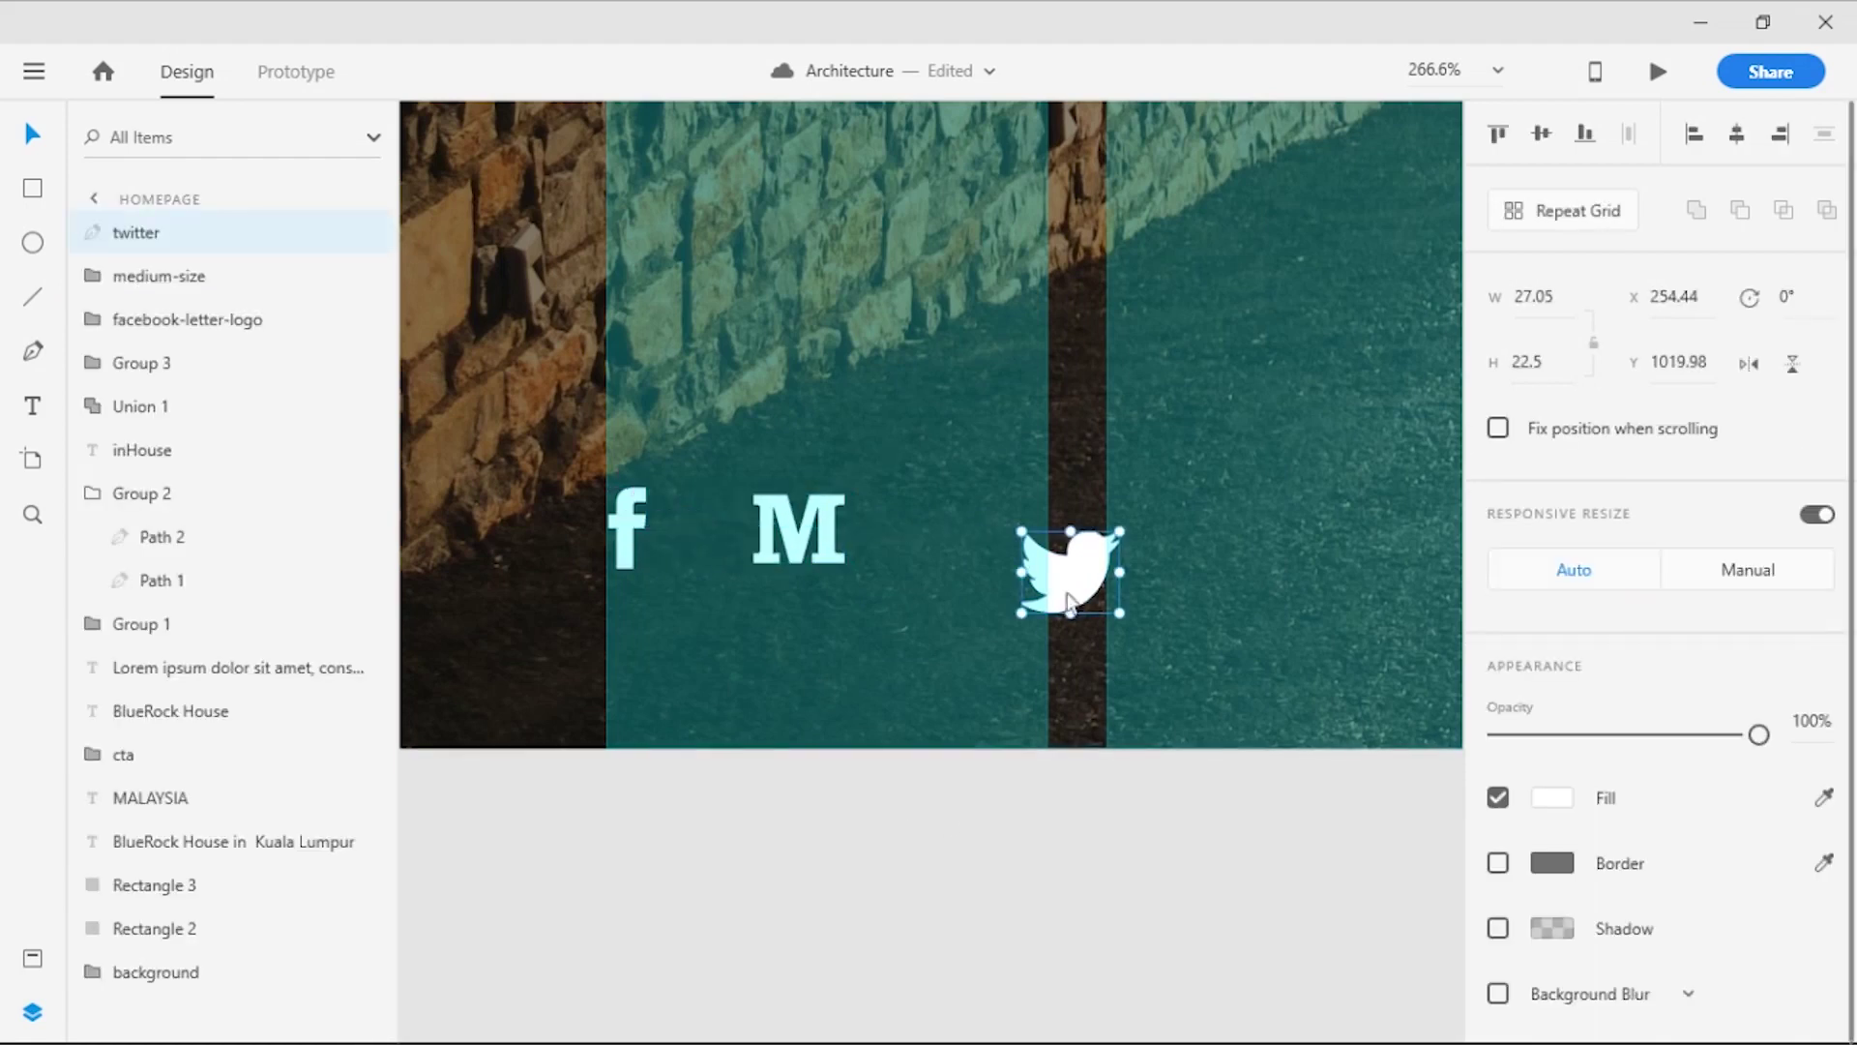
pyautogui.hotkey('shift', 'Right')
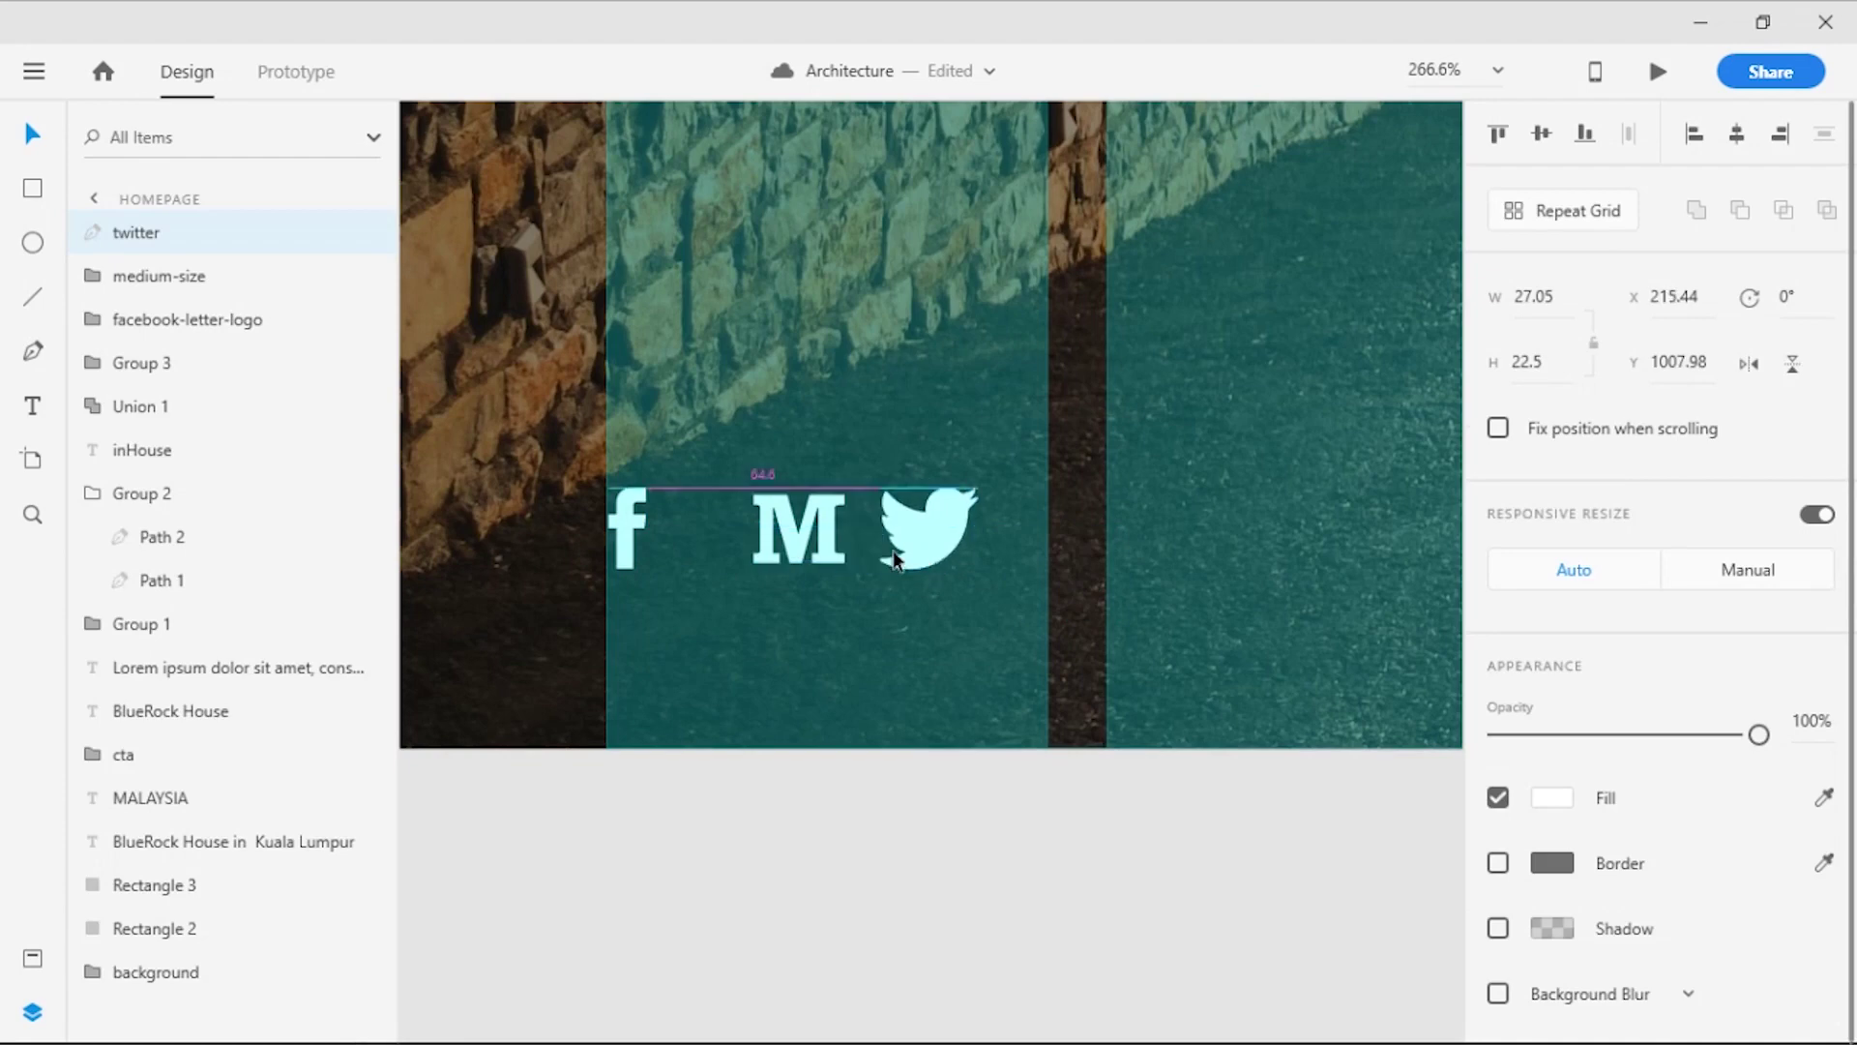
pyautogui.hotkey('shift', 'Right')
pyautogui.hotkey('shift', 'Right')
pyautogui.click(945, 872)
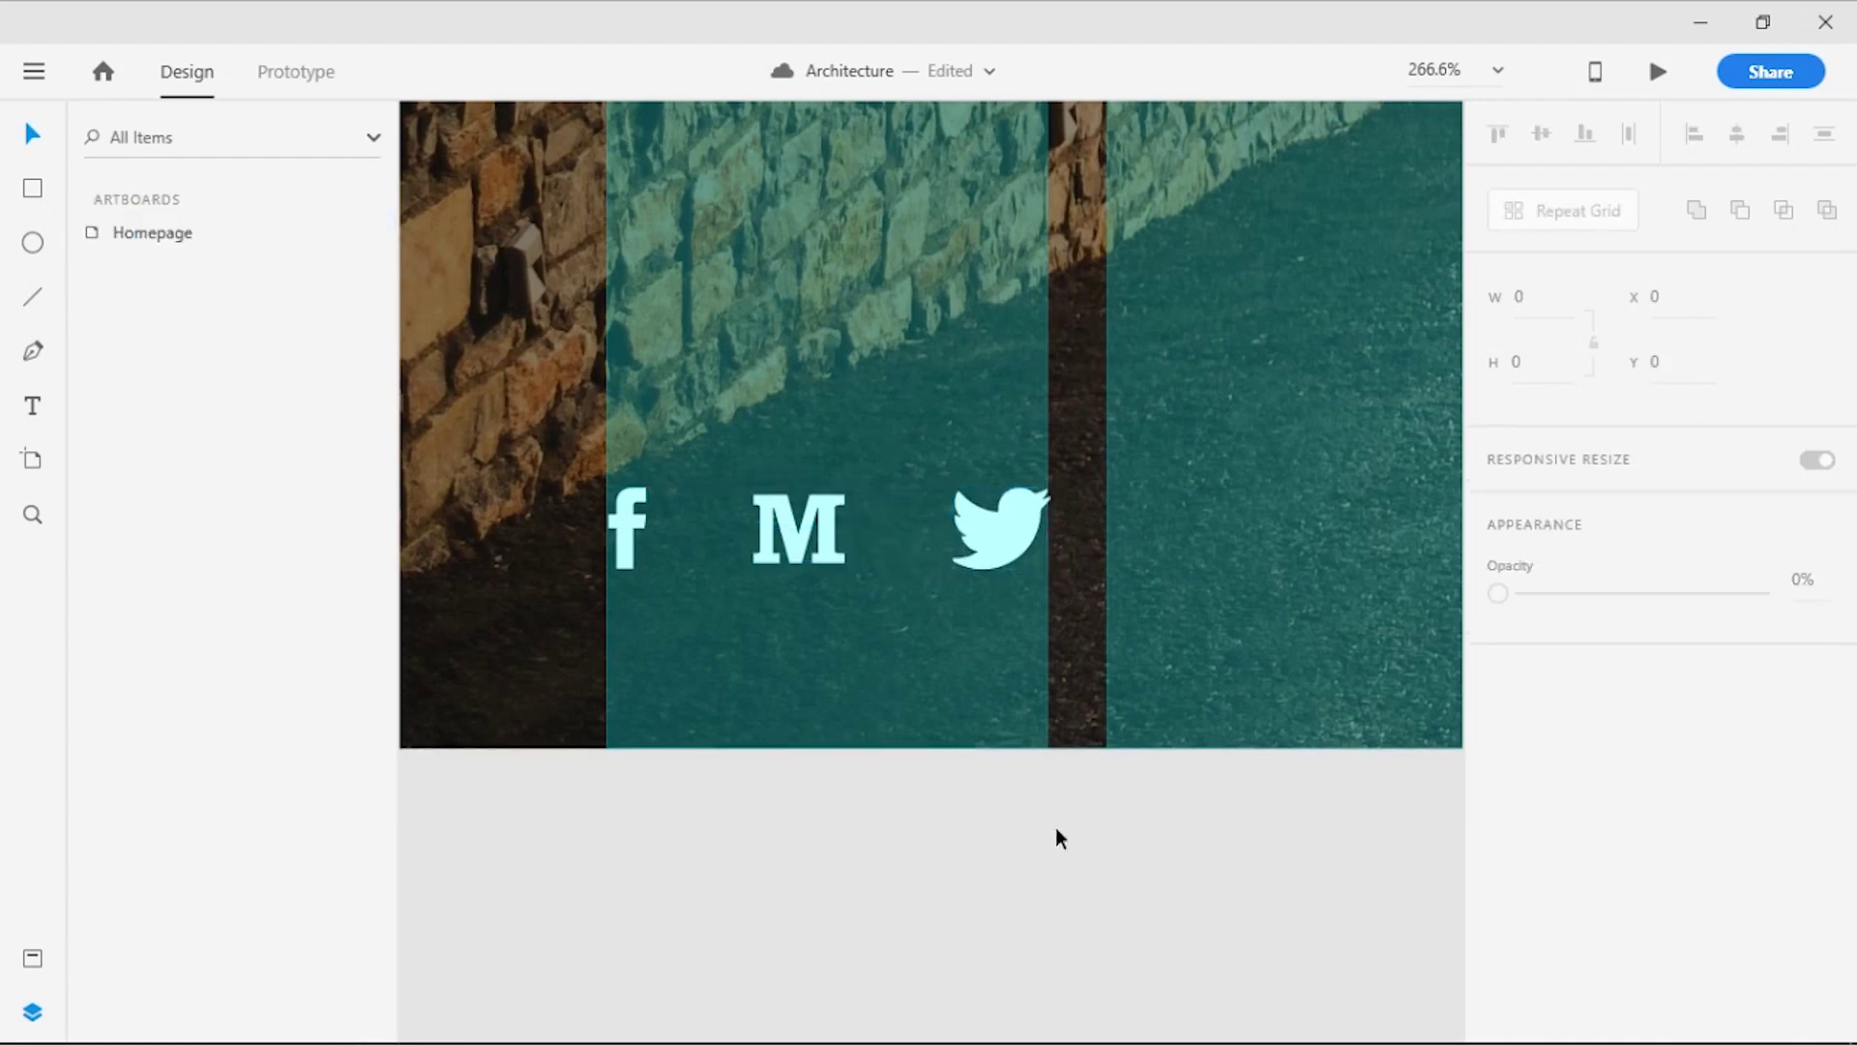
pyautogui.keyDown('ctrl'); pyautogui.scroll(-3, 891, 754); pyautogui.keyUp('ctrl')
pyautogui.keyDown('ctrl'); pyautogui.scroll(-1, 983, 826); pyautogui.keyUp('ctrl')
pyautogui.keyDown('ctrl'); pyautogui.scroll(-2, 1024, 805); pyautogui.keyUp('ctrl')
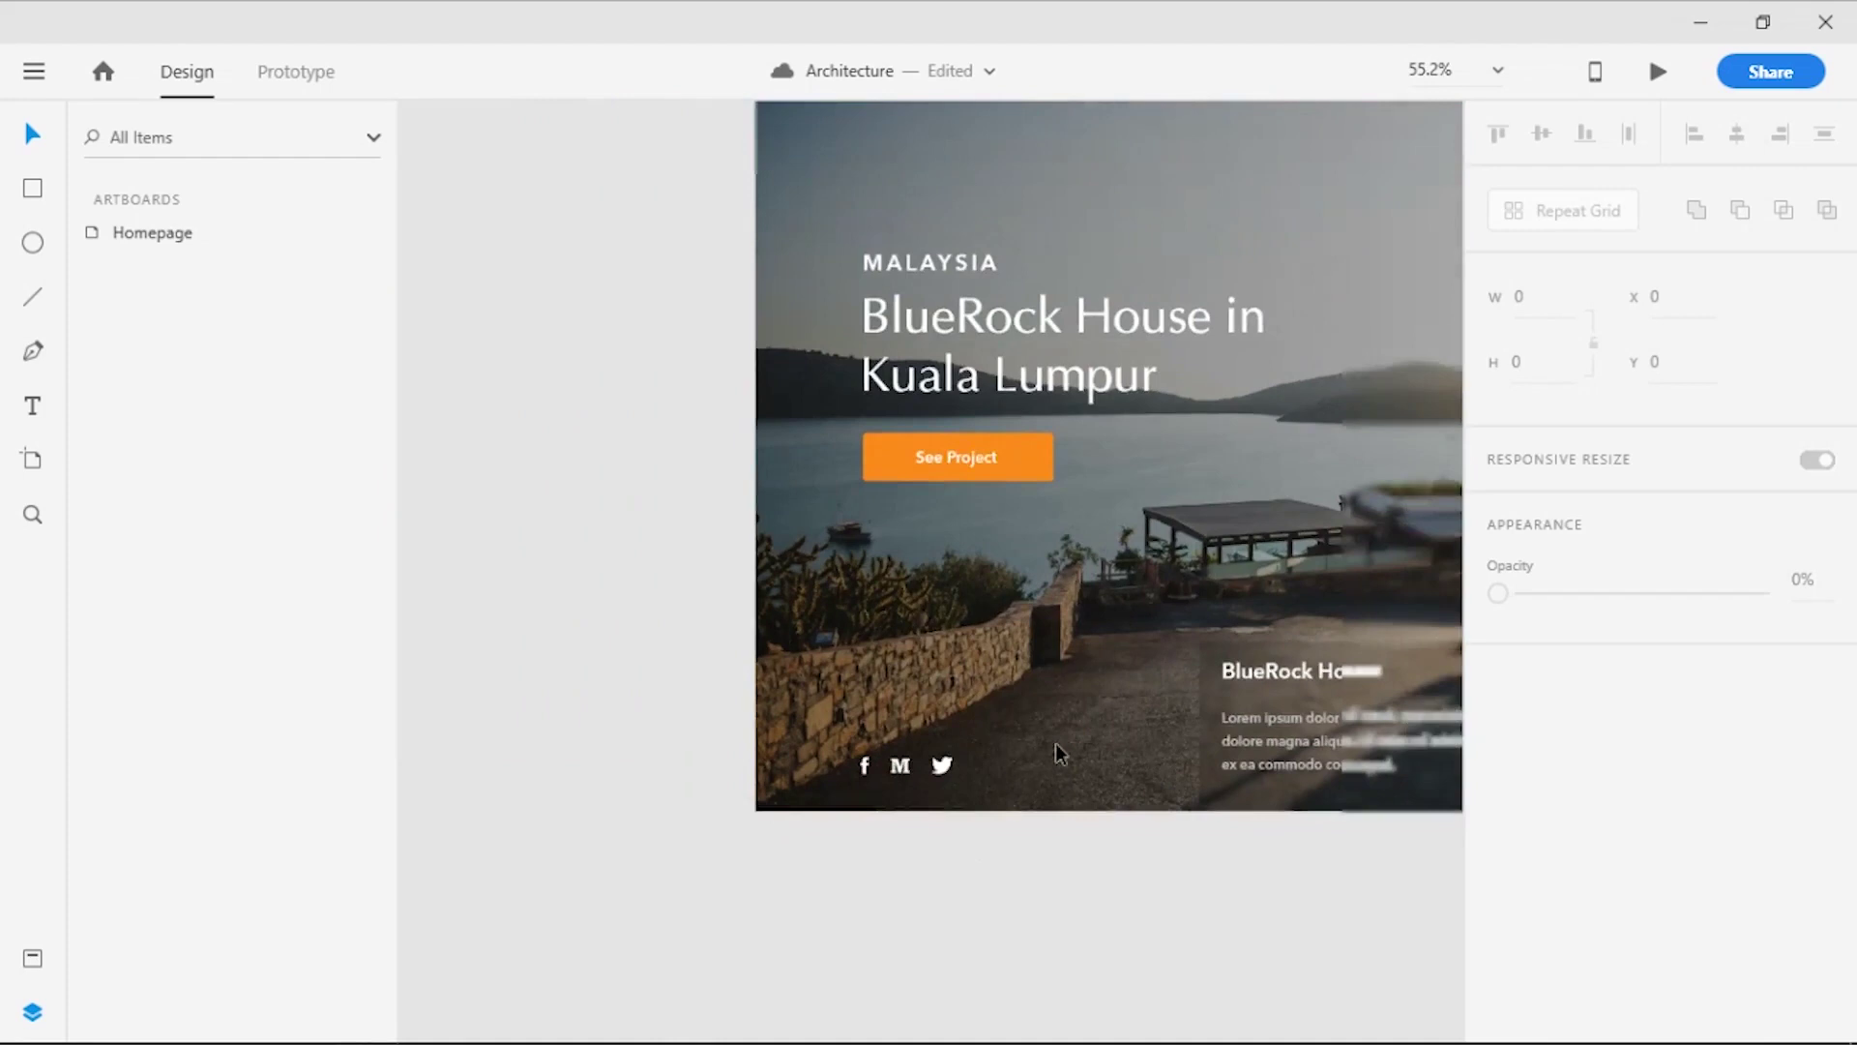
pyautogui.keyDown('ctrl'); pyautogui.scroll(-1, 858, 804); pyautogui.keyUp('ctrl')
pyautogui.click(644, 236)
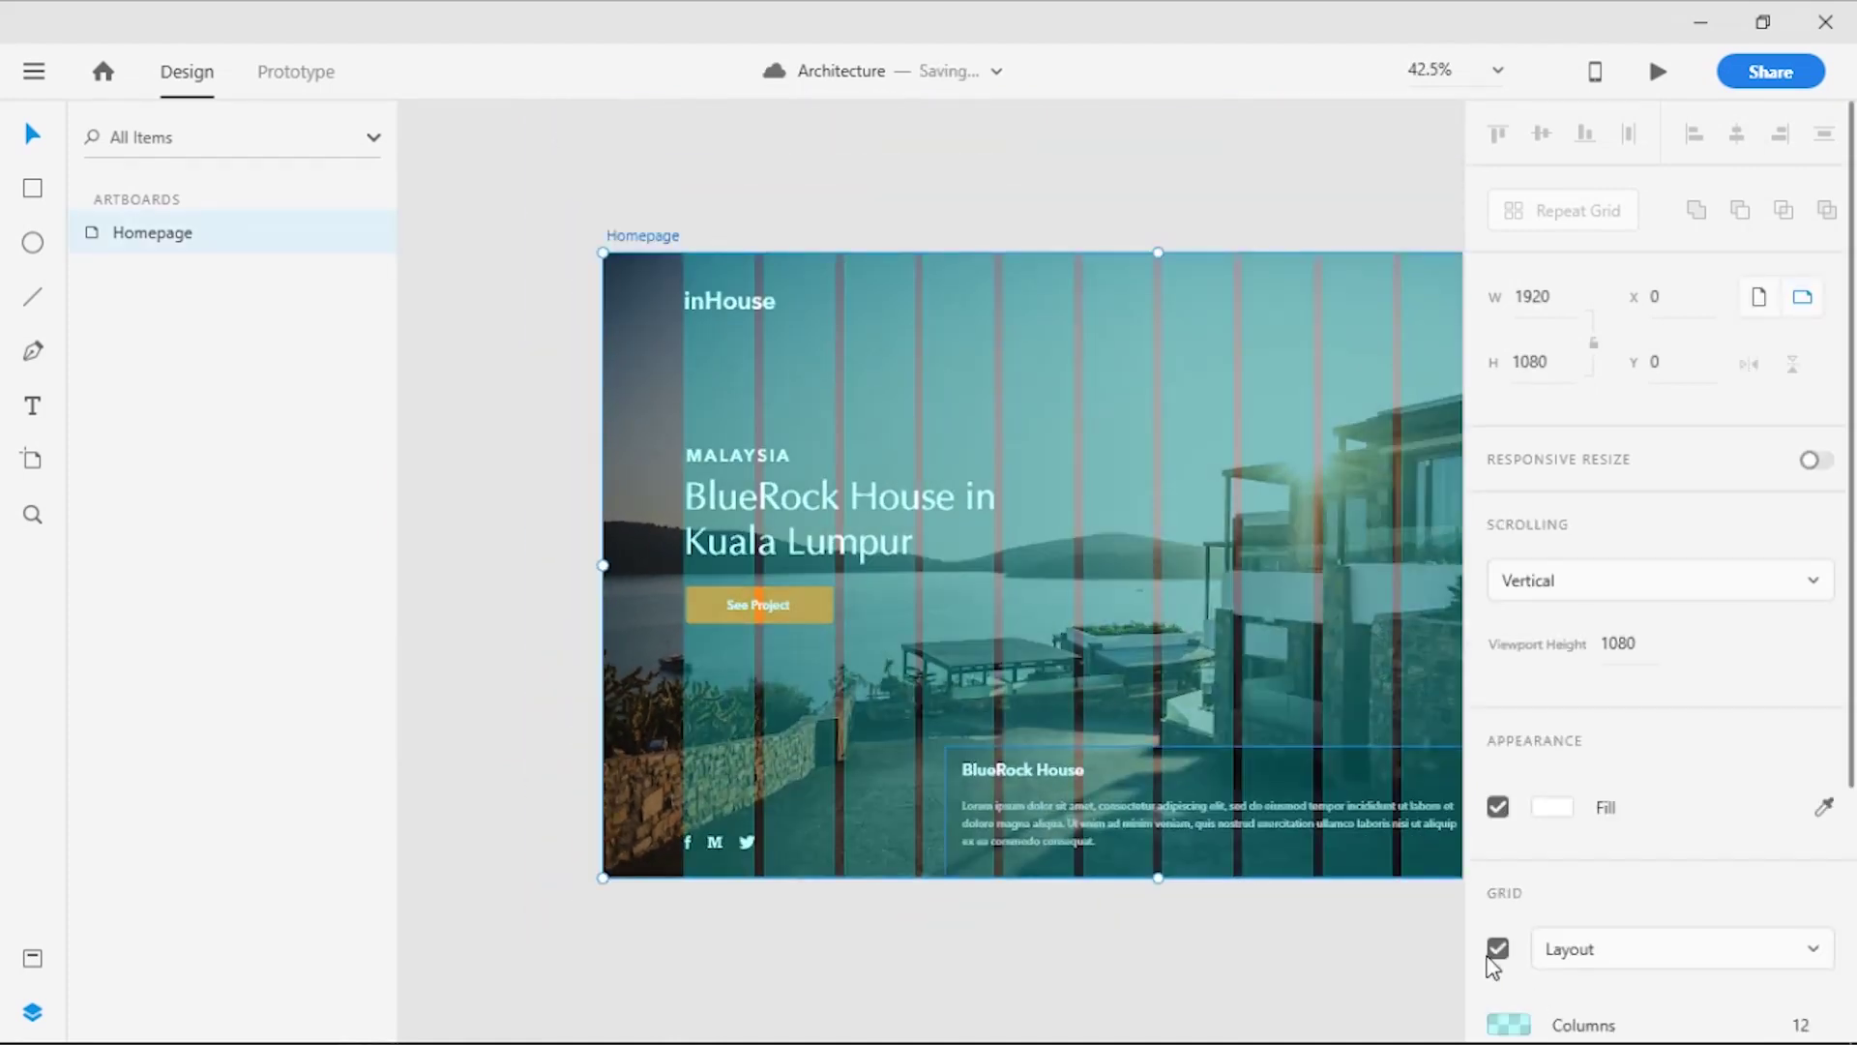
# Uncheck Layout grid on the Homepage artboard and deselect it
pyautogui.click(1496, 958)
pyautogui.click(1050, 959)
pyautogui.moveTo(1149, 948); pyautogui.dragTo(981, 915)
pyautogui.scroll(1, 967, 912)
pyautogui.scroll(-1, 967, 912)
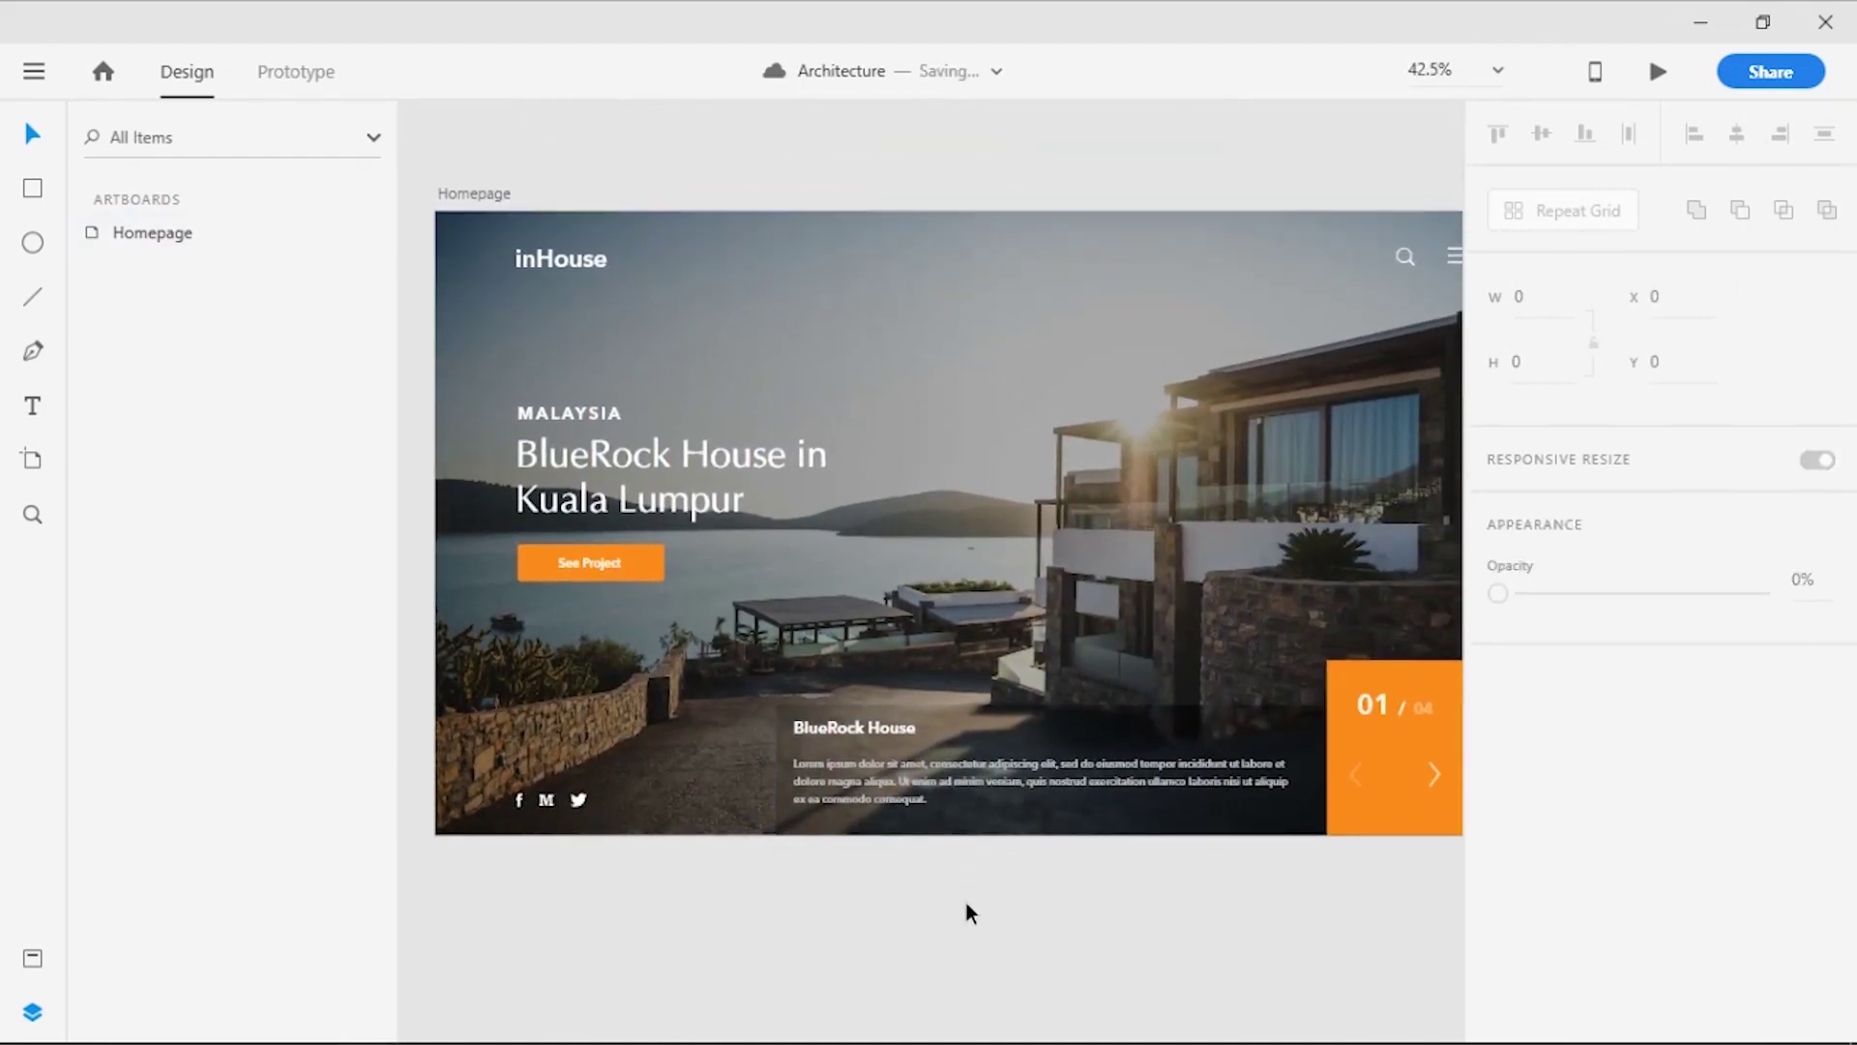
pyautogui.keyDown('ctrl'); pyautogui.scroll(-1, 967, 913); pyautogui.keyUp('ctrl')
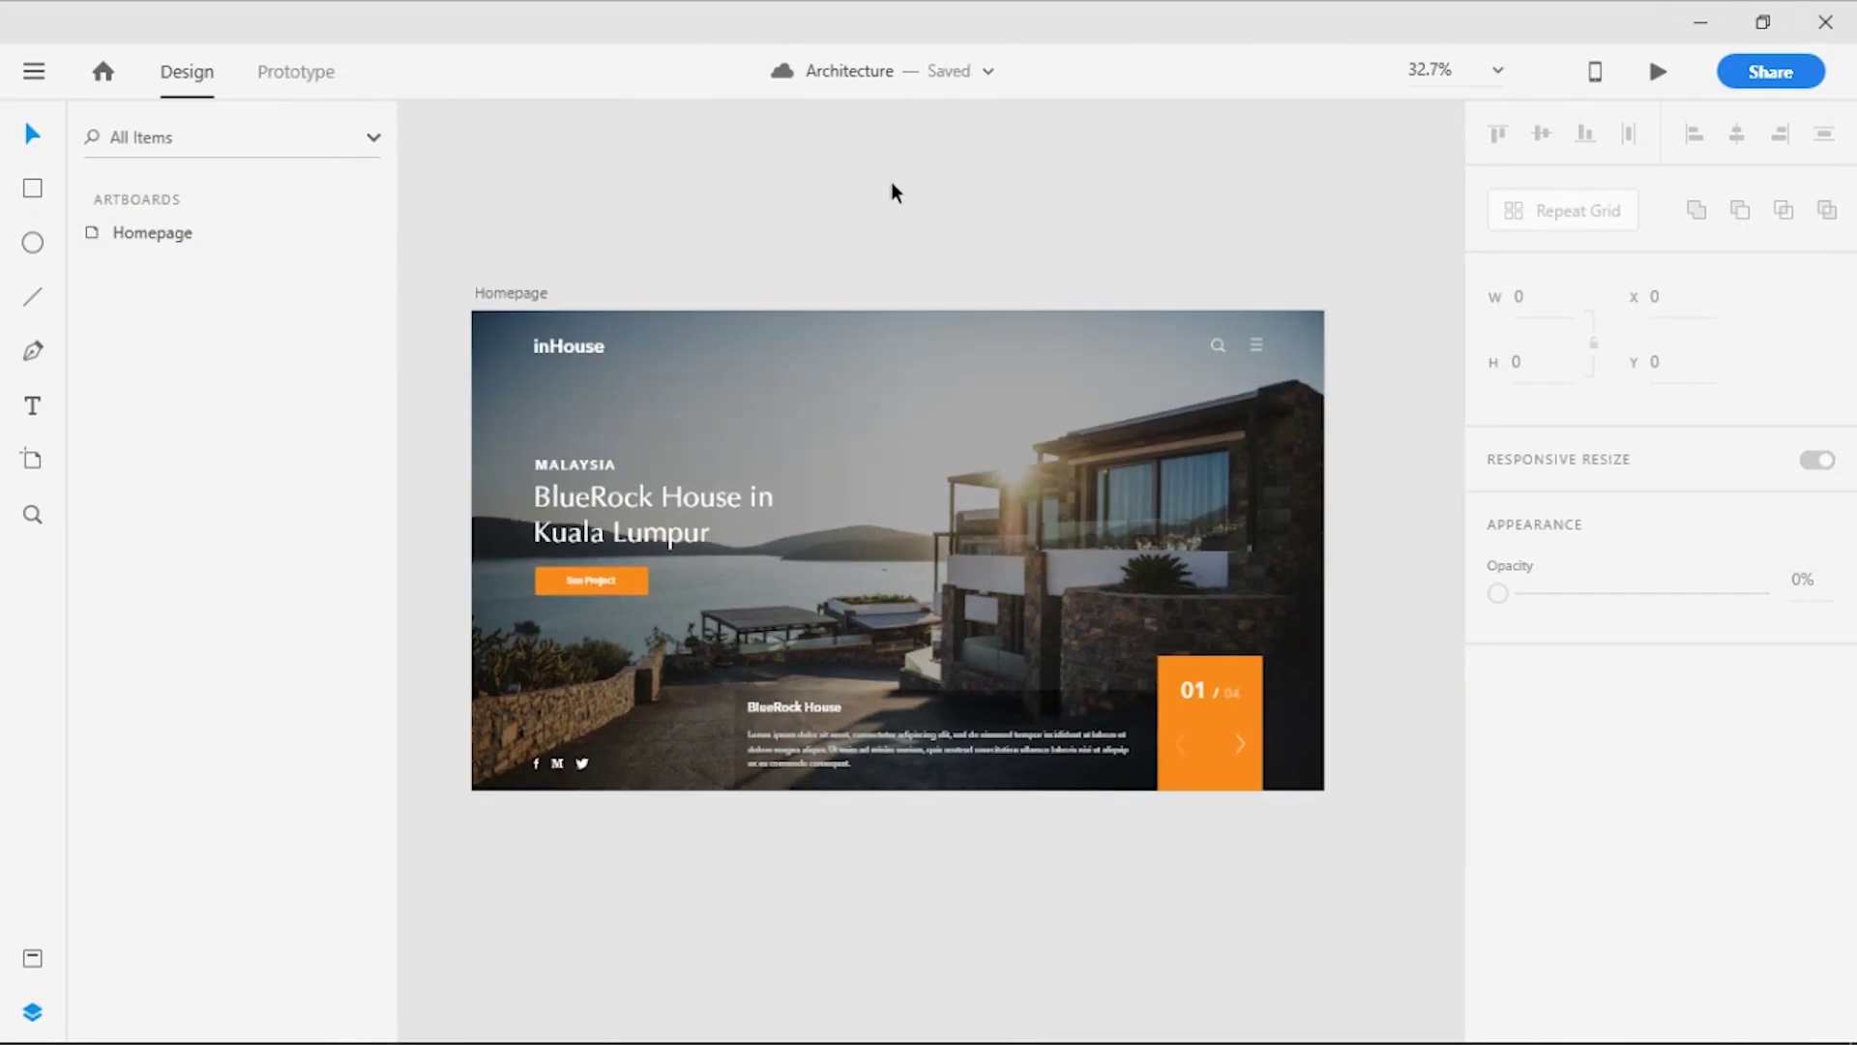
pyautogui.click(512, 293)
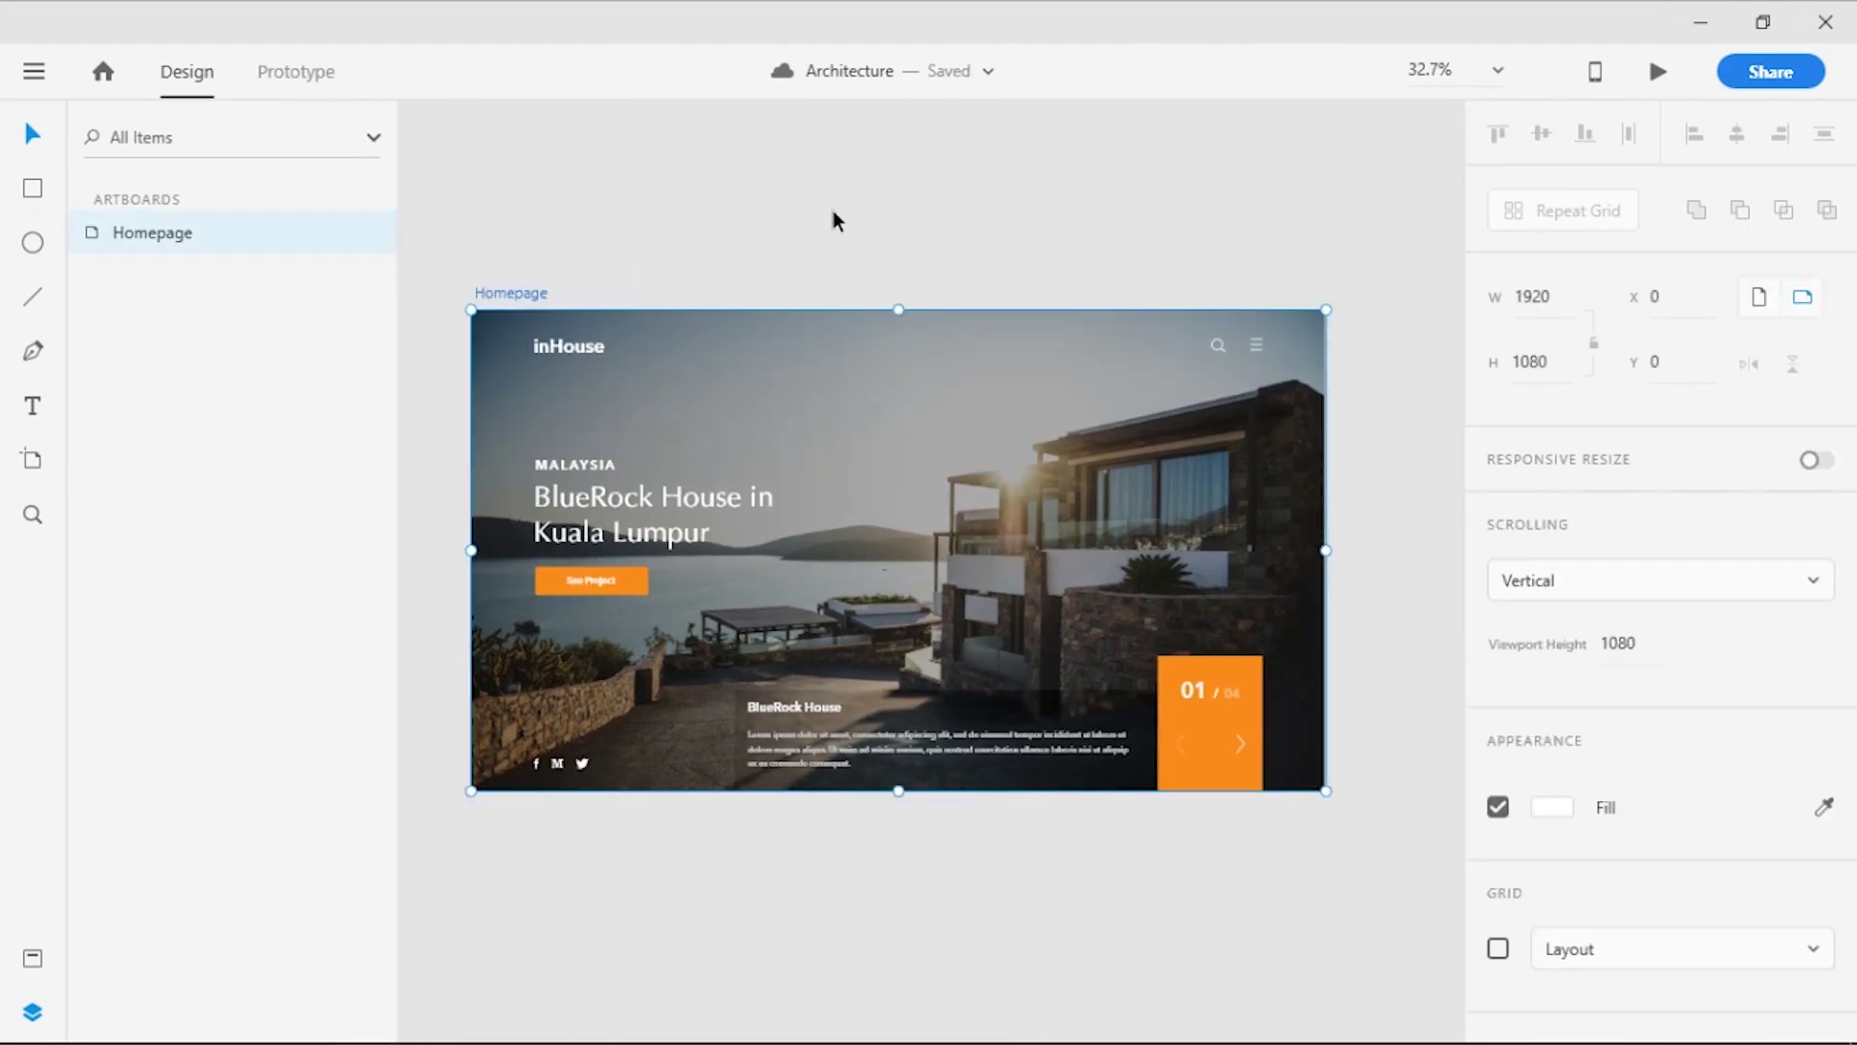
pyautogui.click(834, 218)
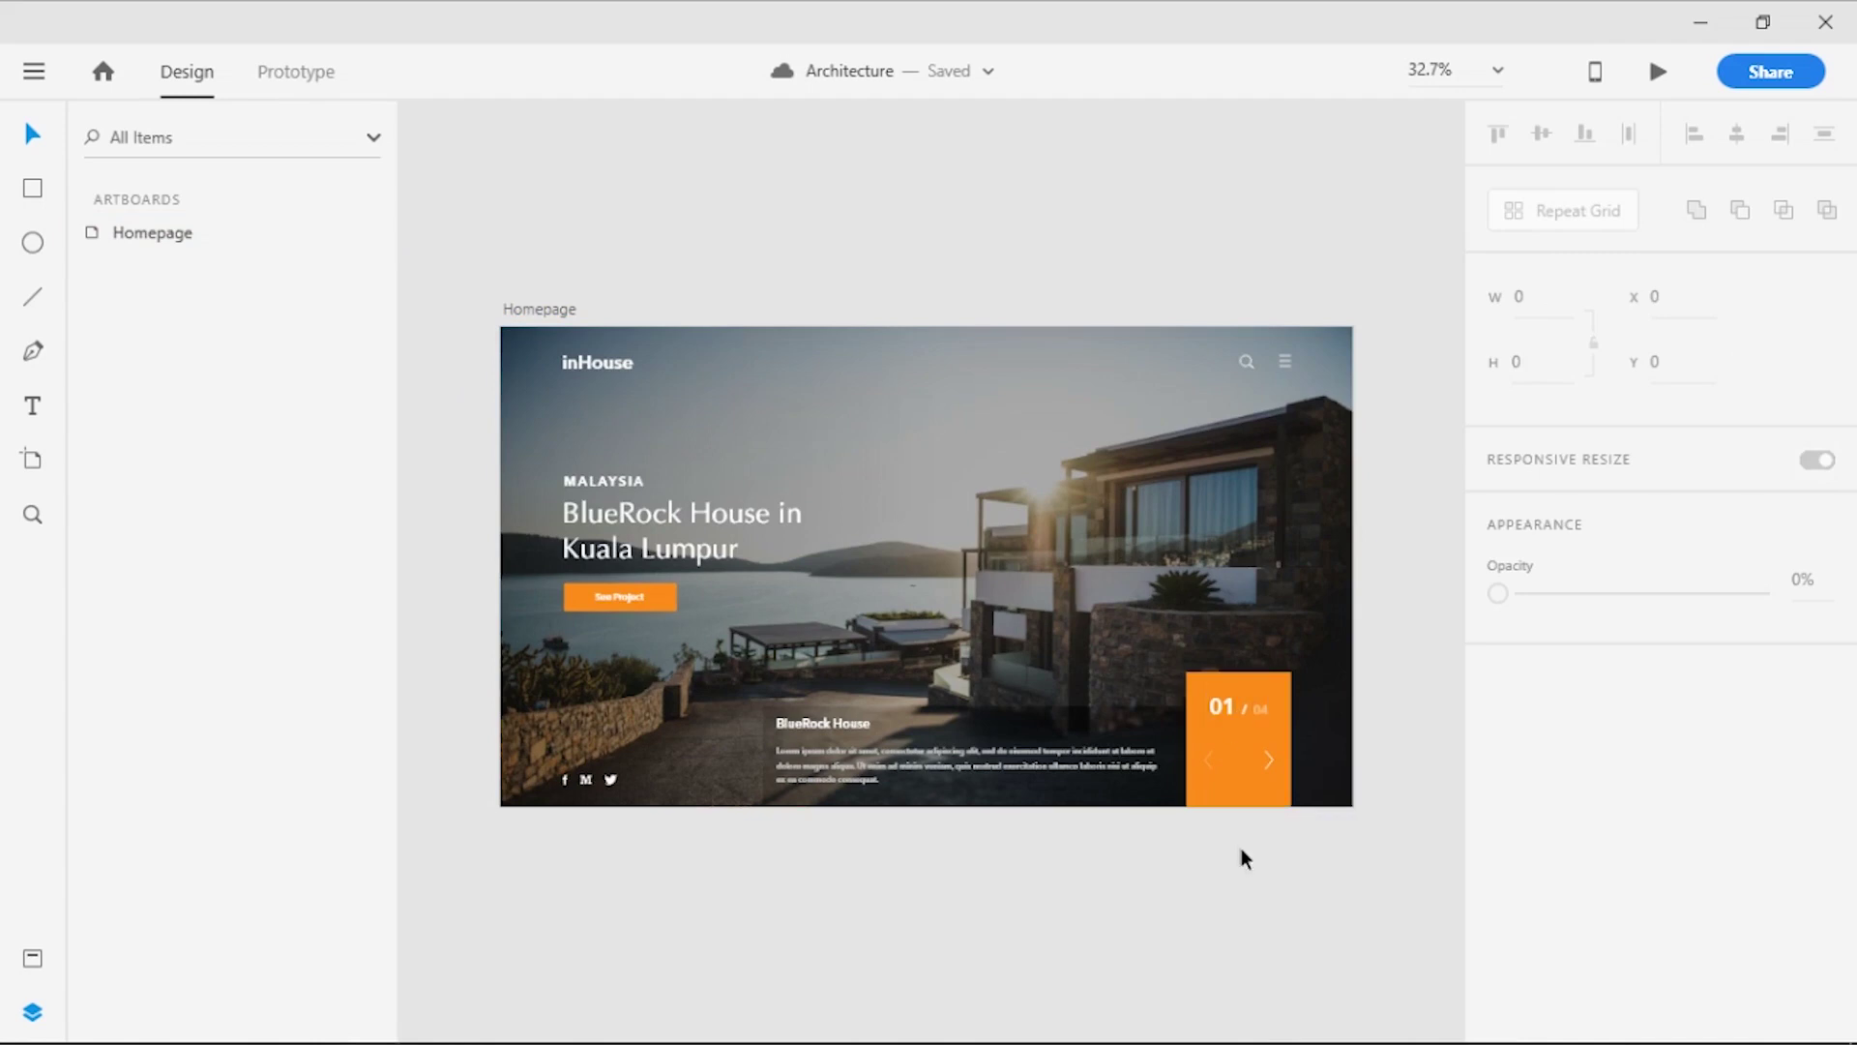
pyautogui.click(32, 188)
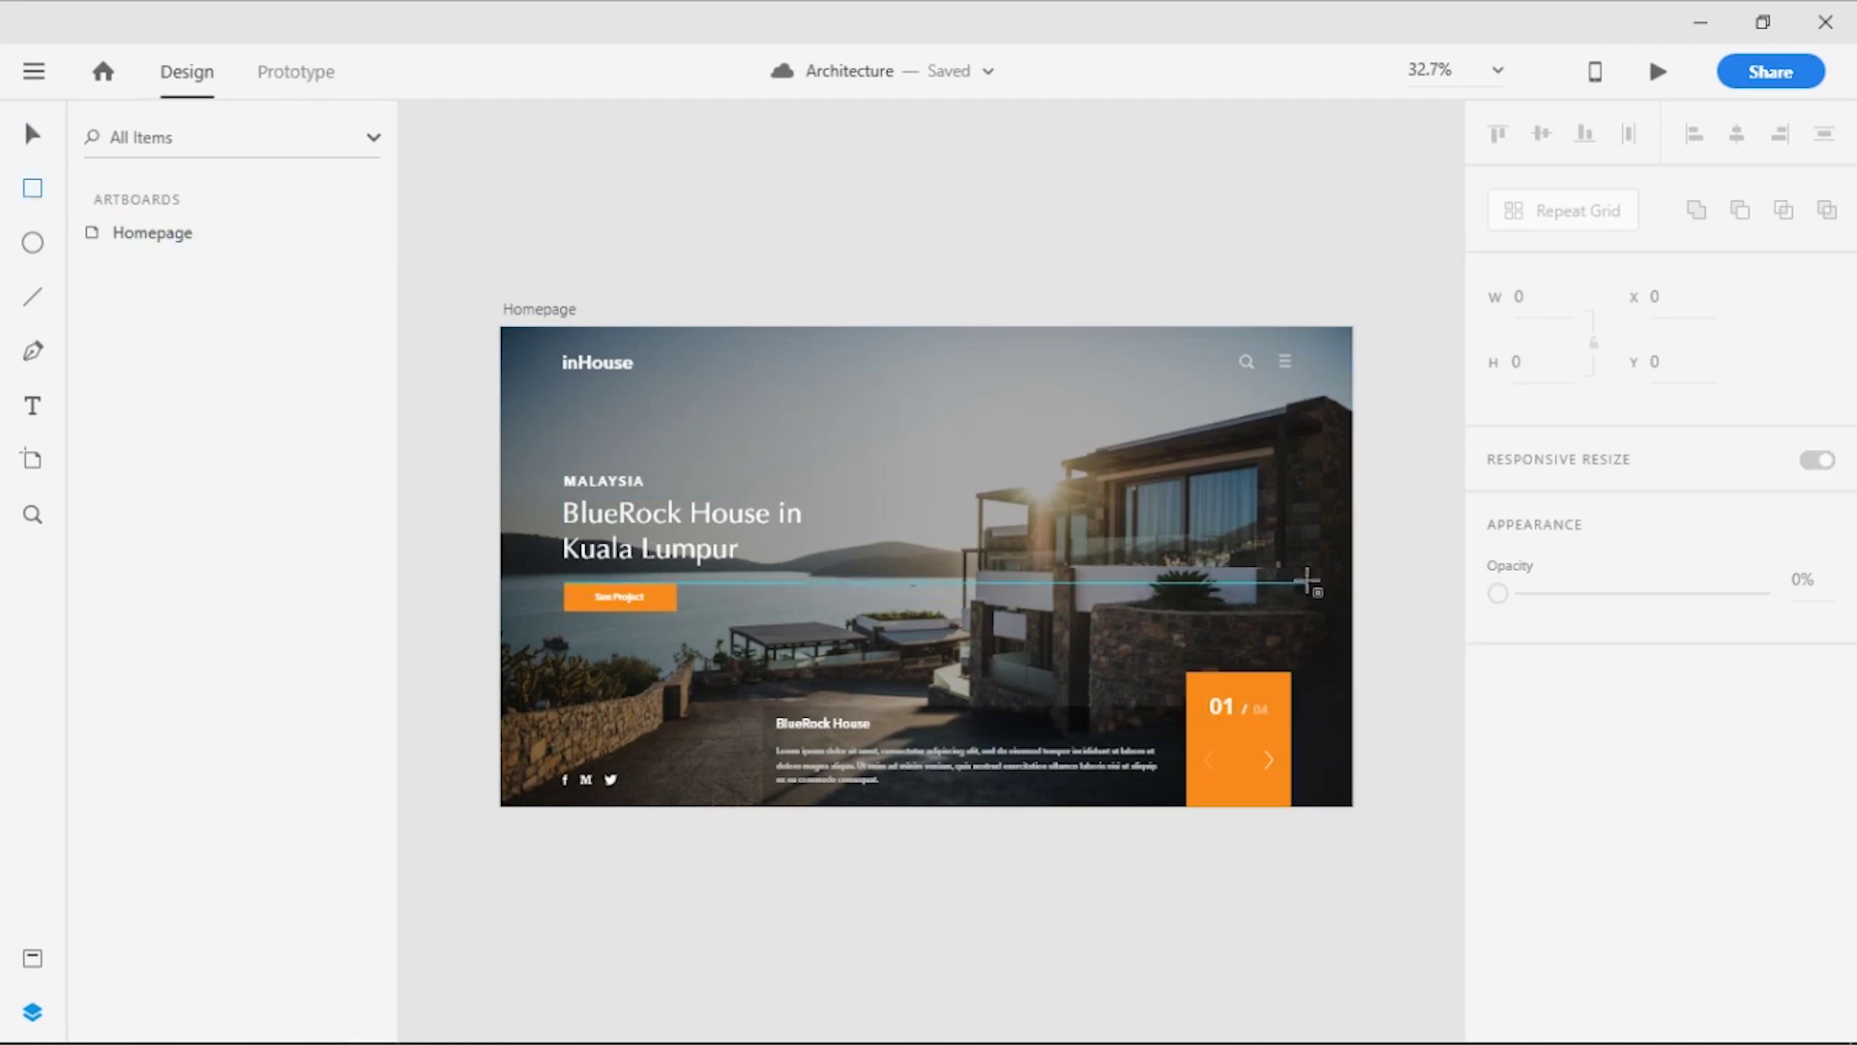
pyautogui.scroll(3, 1303, 570)
# Draw a thin borderless bar at the slide's right edge
pyautogui.moveTo(1259, 334); pyautogui.dragTo(1274, 400)
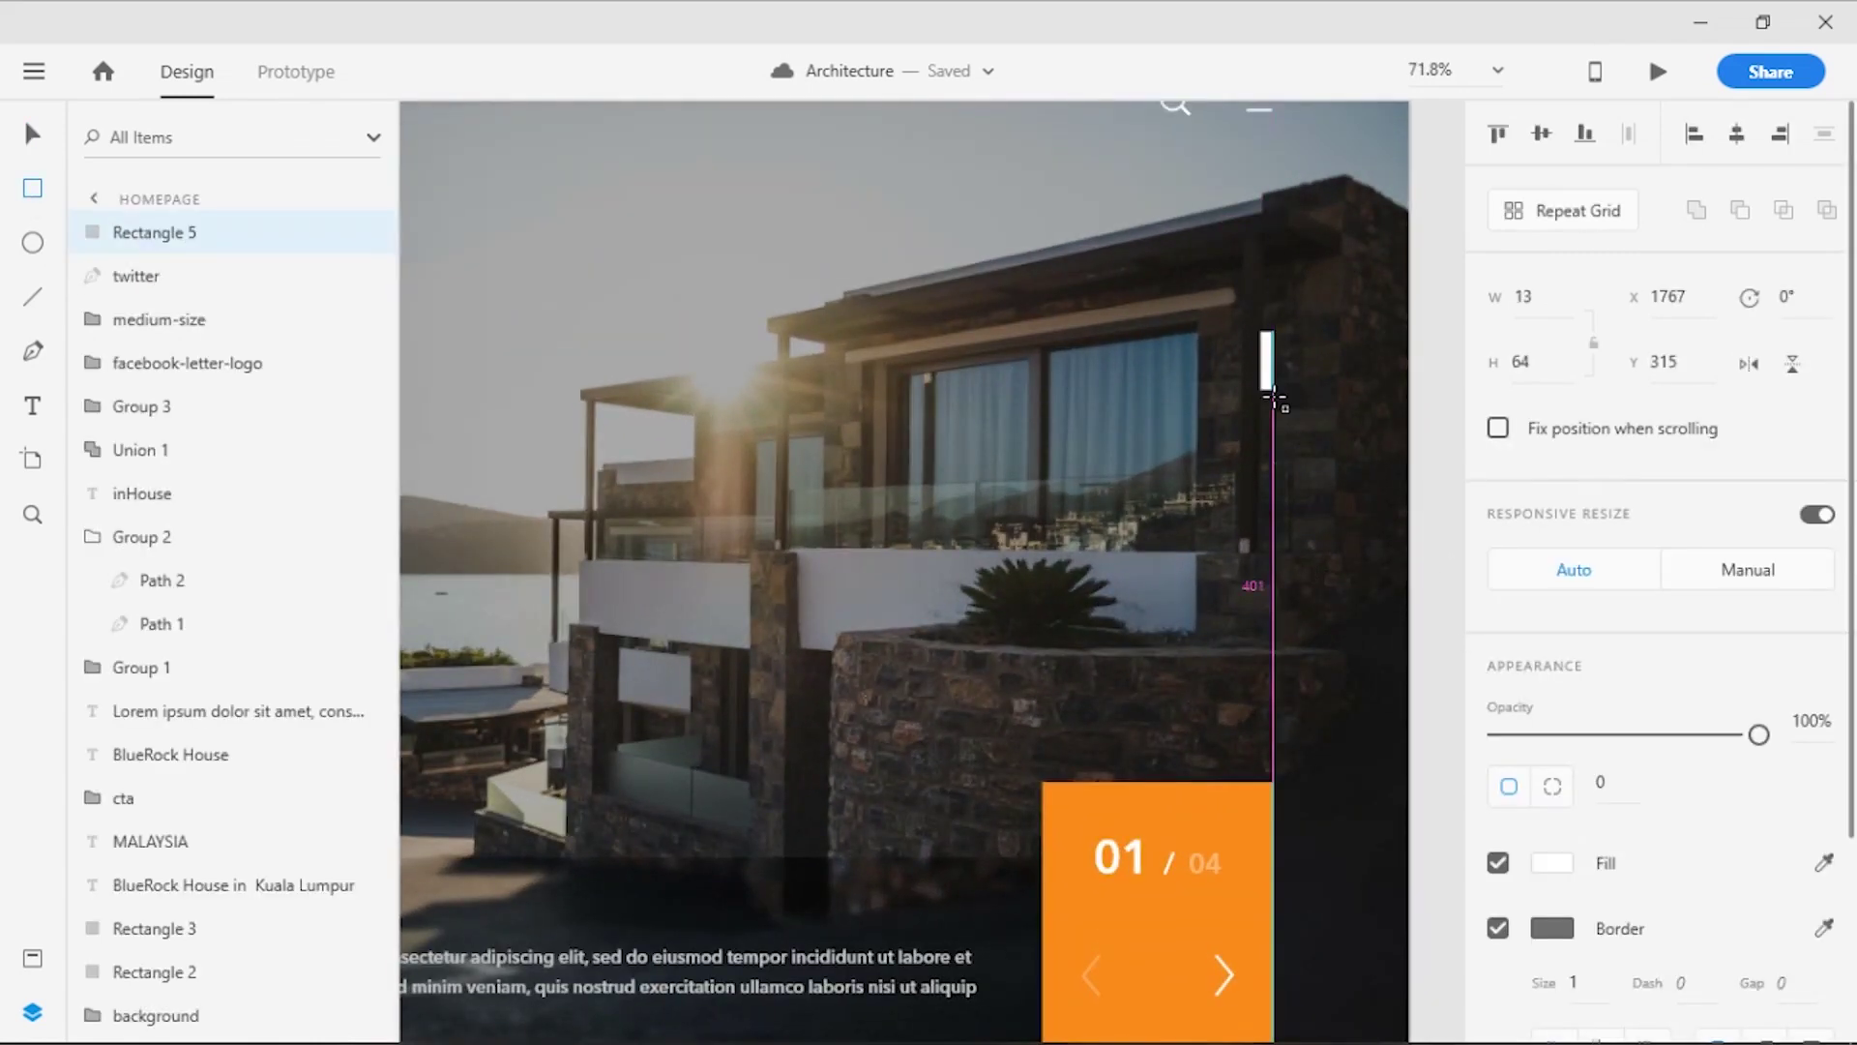
pyautogui.scroll(3, 1326, 485)
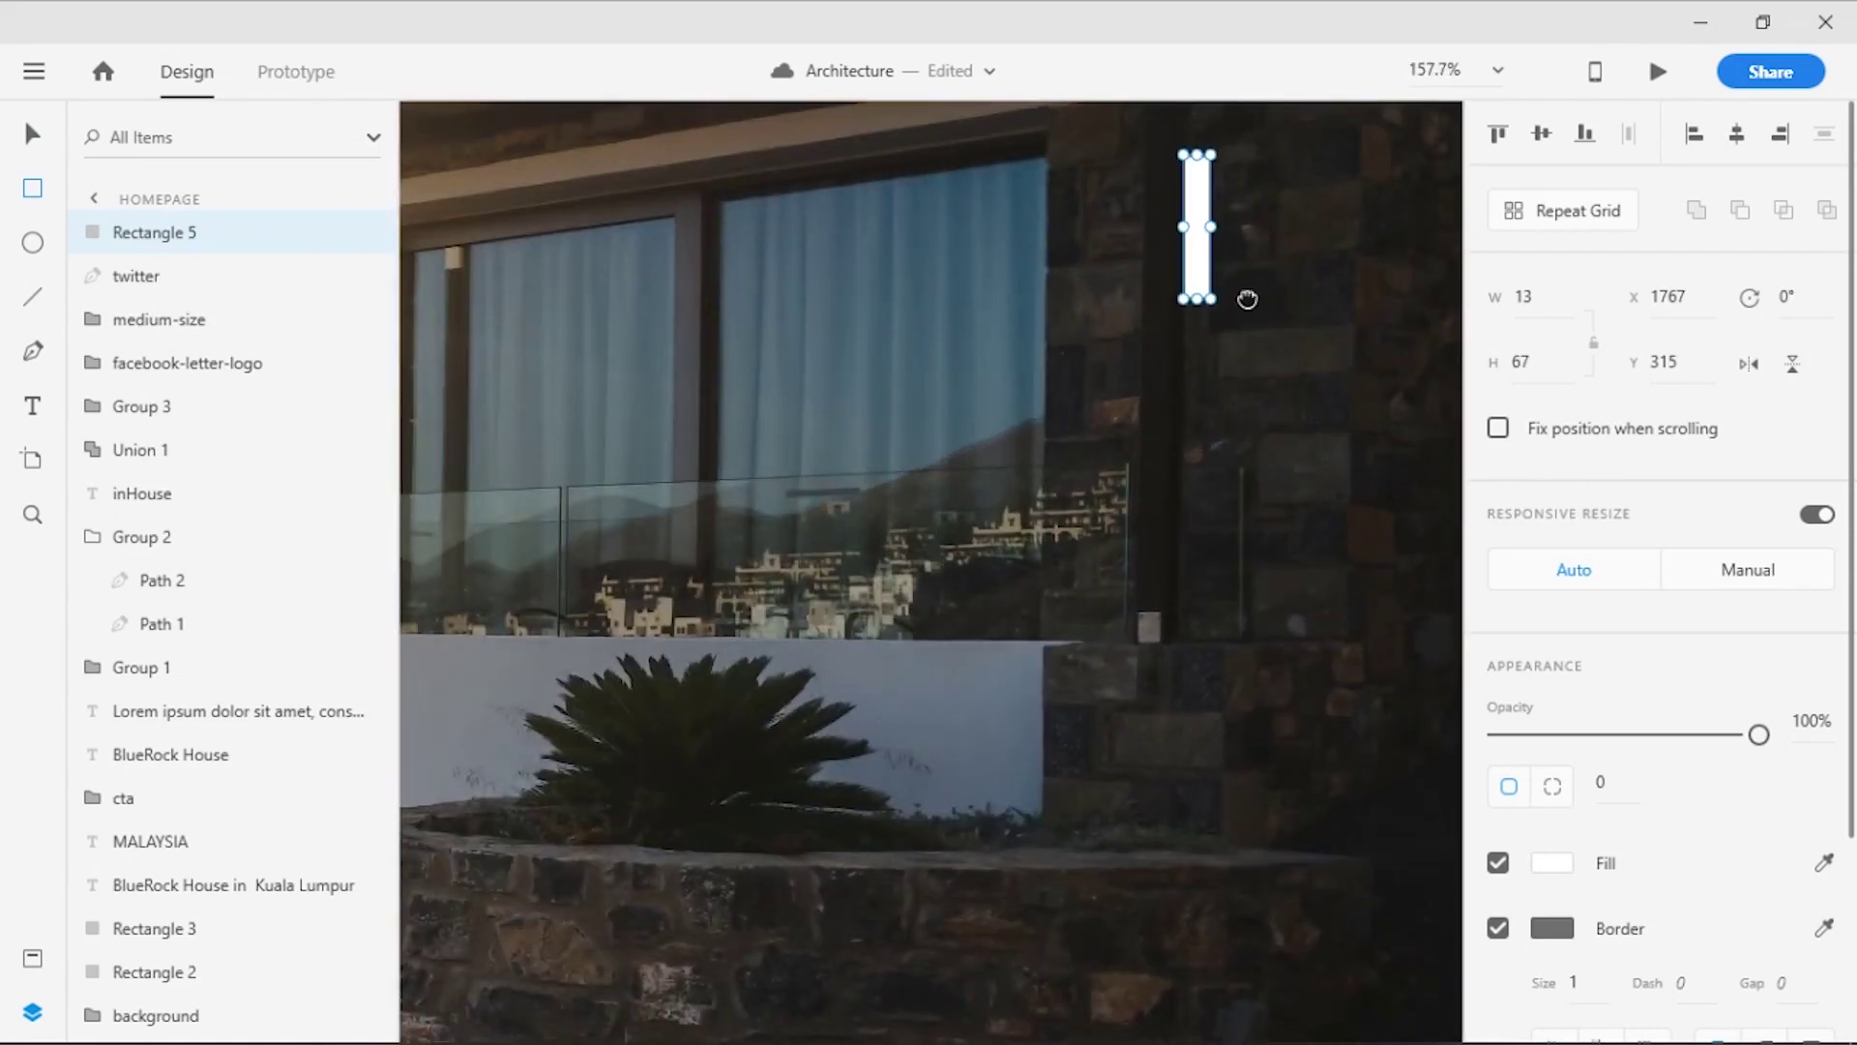
pyautogui.scroll(2, 1243, 299)
pyautogui.click(1501, 930)
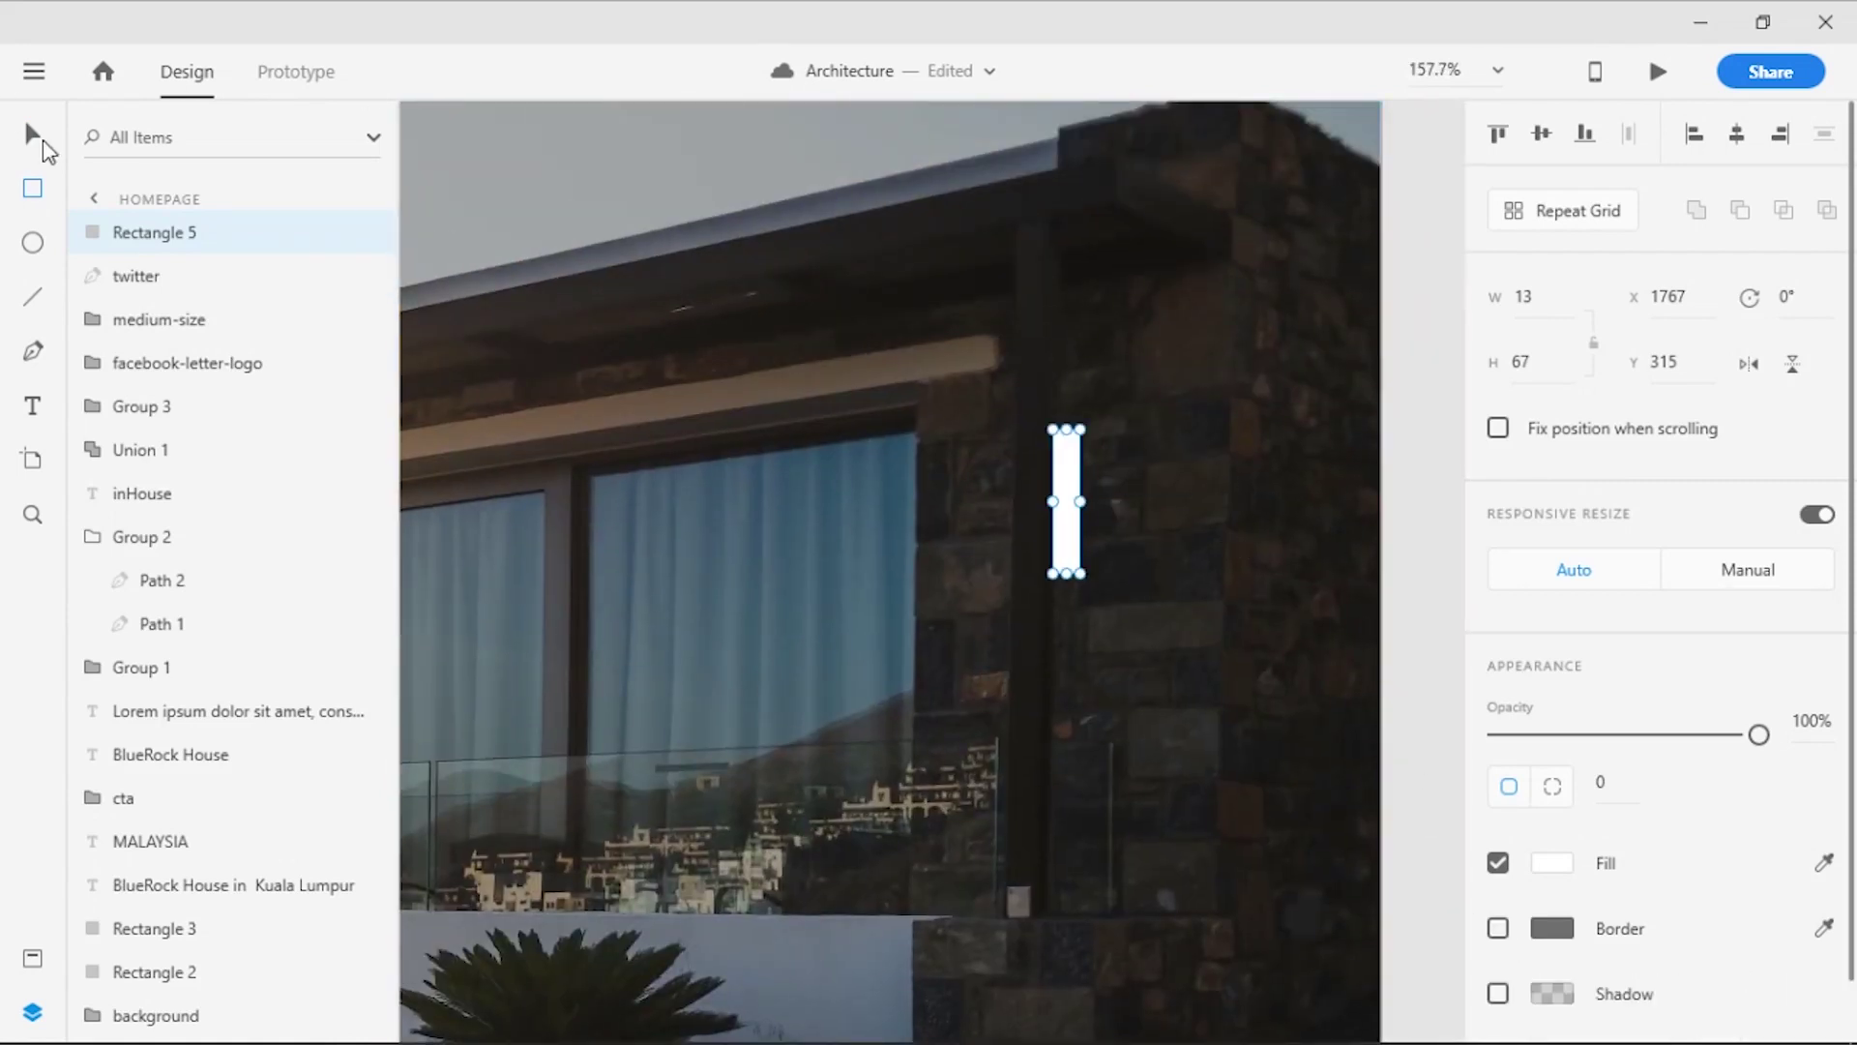
pyautogui.moveTo(1067, 429); pyautogui.dragTo(1068, 511)
pyautogui.click(1166, 586)
pyautogui.scroll(-2, 1165, 587)
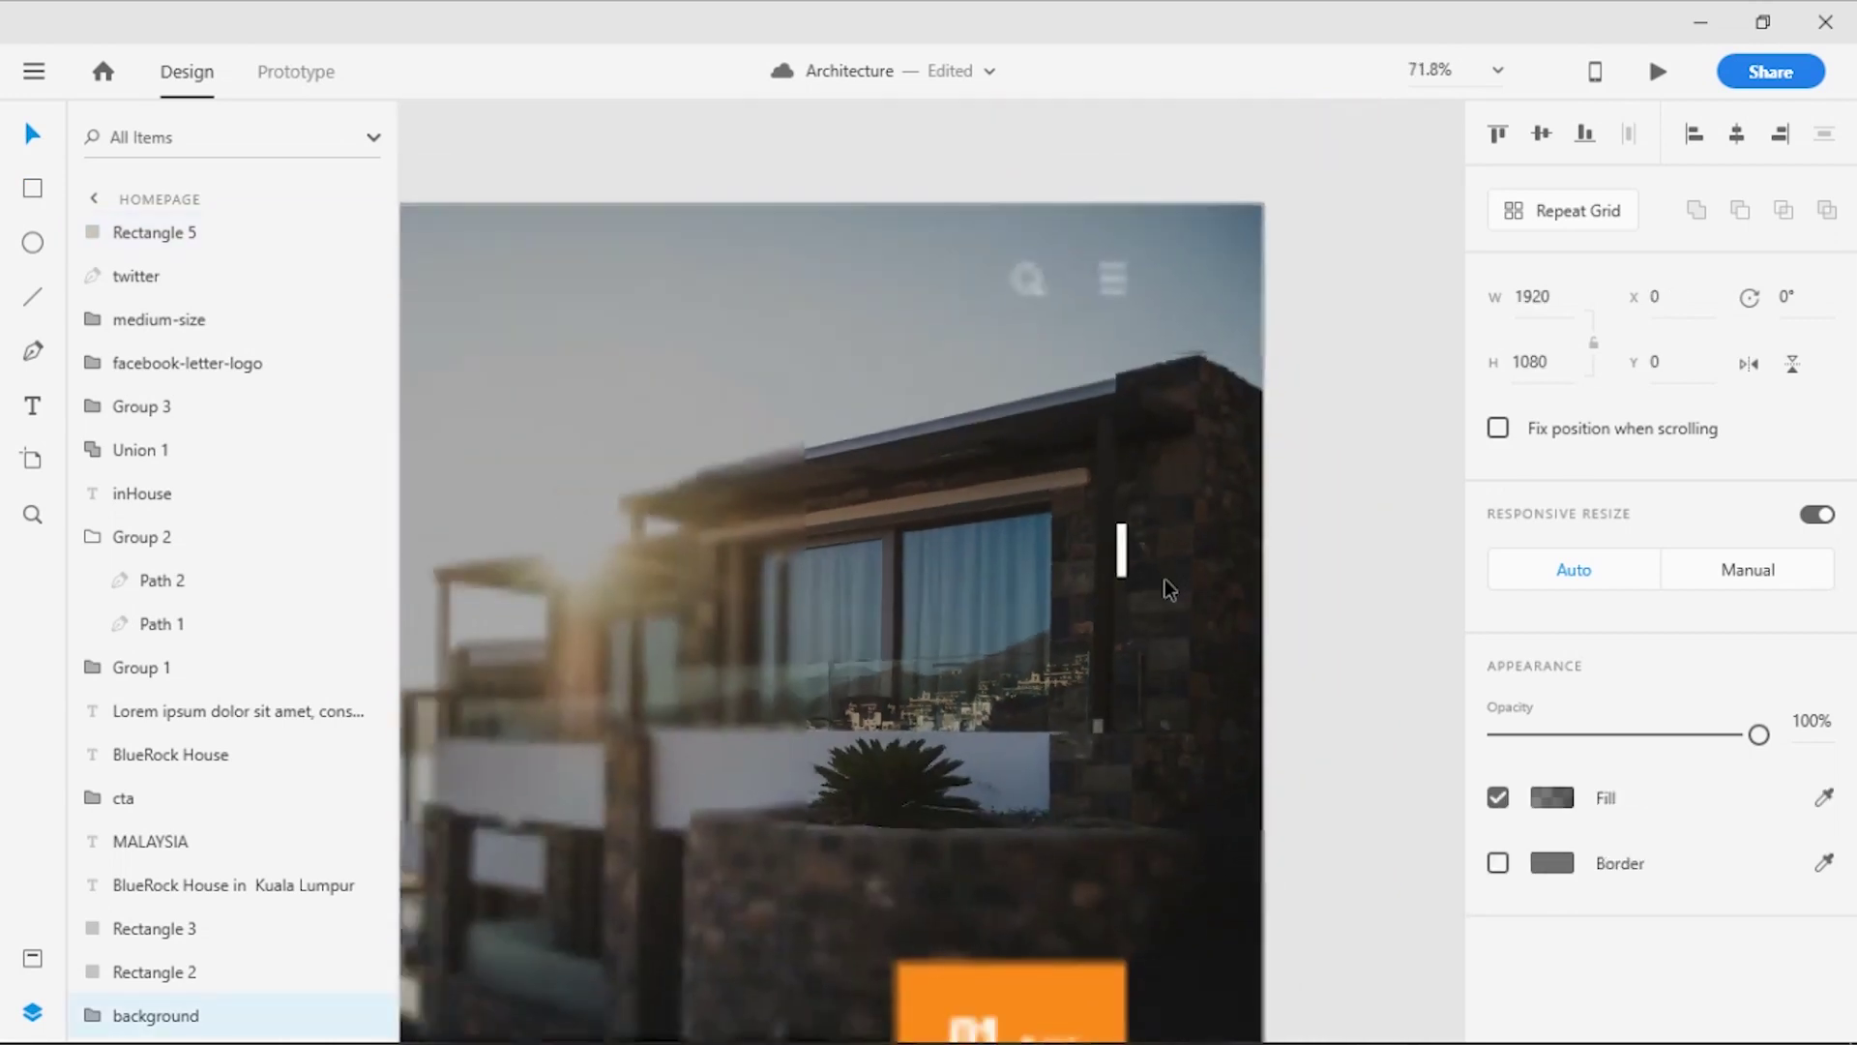
pyautogui.scroll(-1, 1166, 588)
pyautogui.scroll(3, 1161, 586)
# Repeat the bar into four stacked bars and ungroup the grid
pyautogui.click(1095, 531)
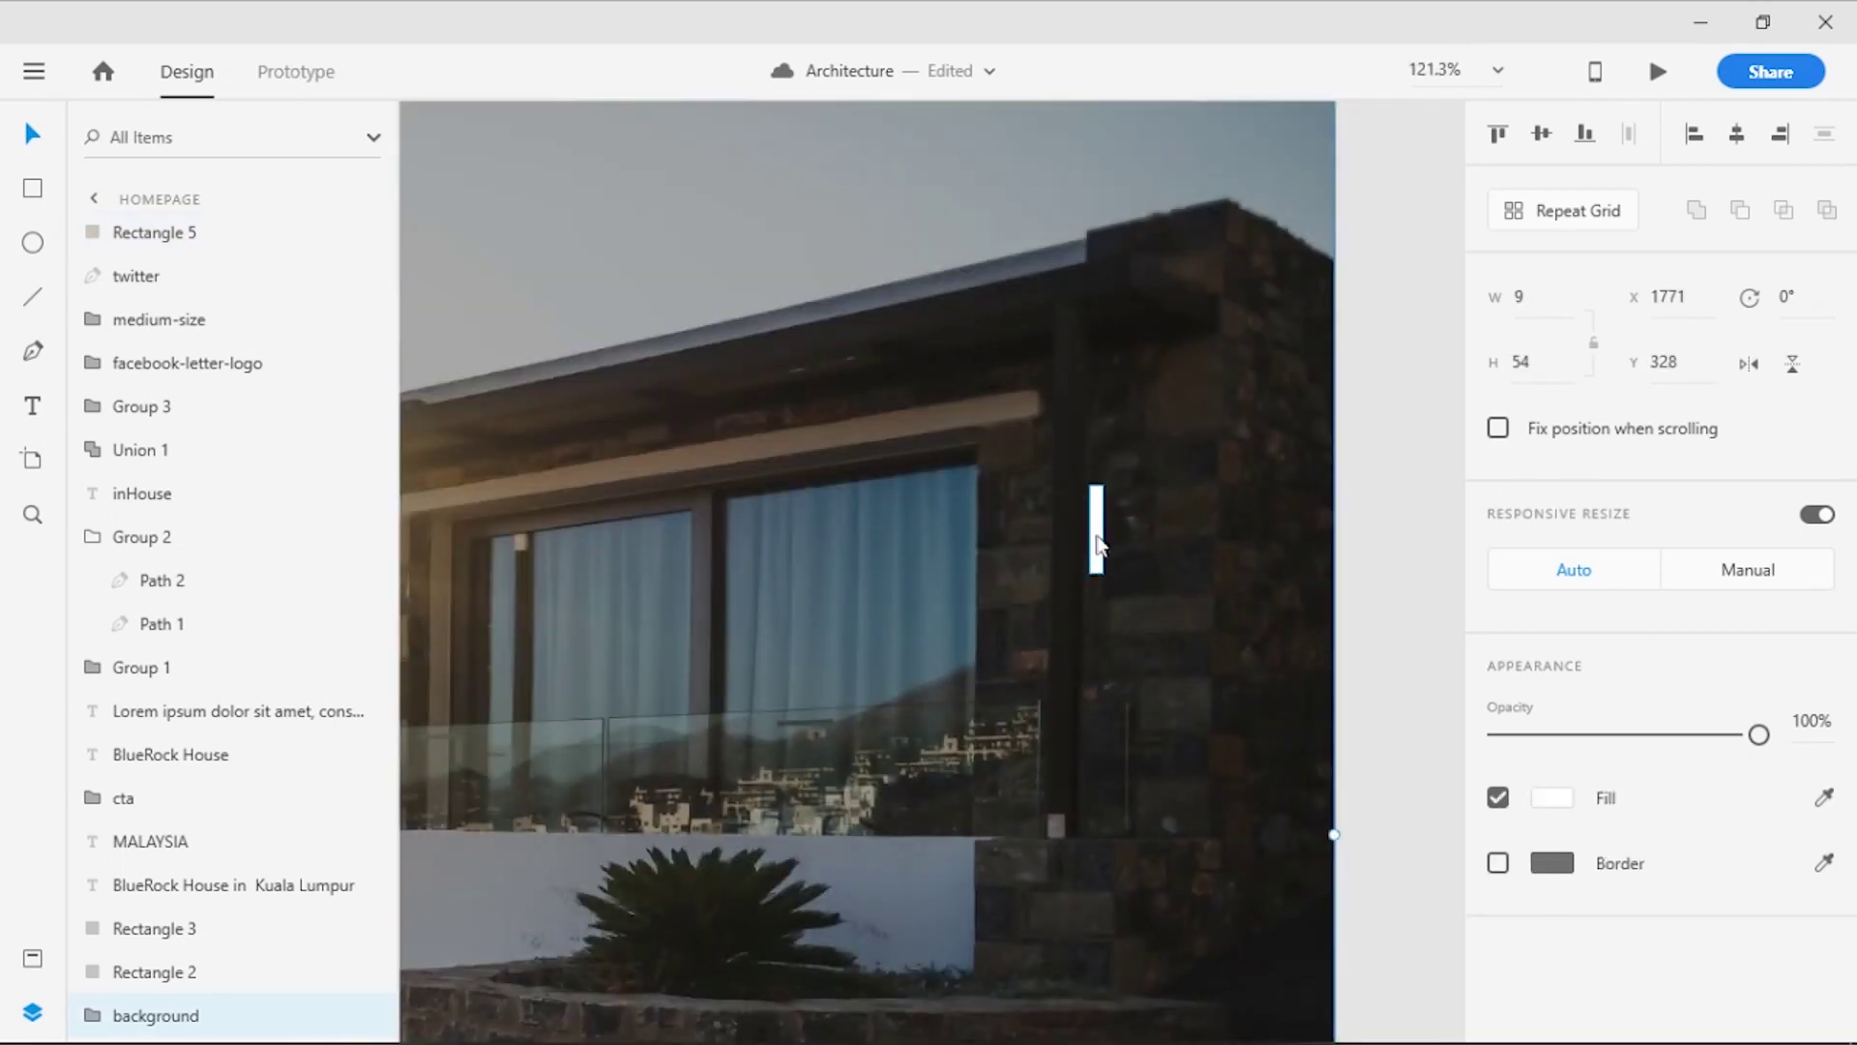
pyautogui.click(1604, 218)
pyautogui.scroll(-3, 1314, 556)
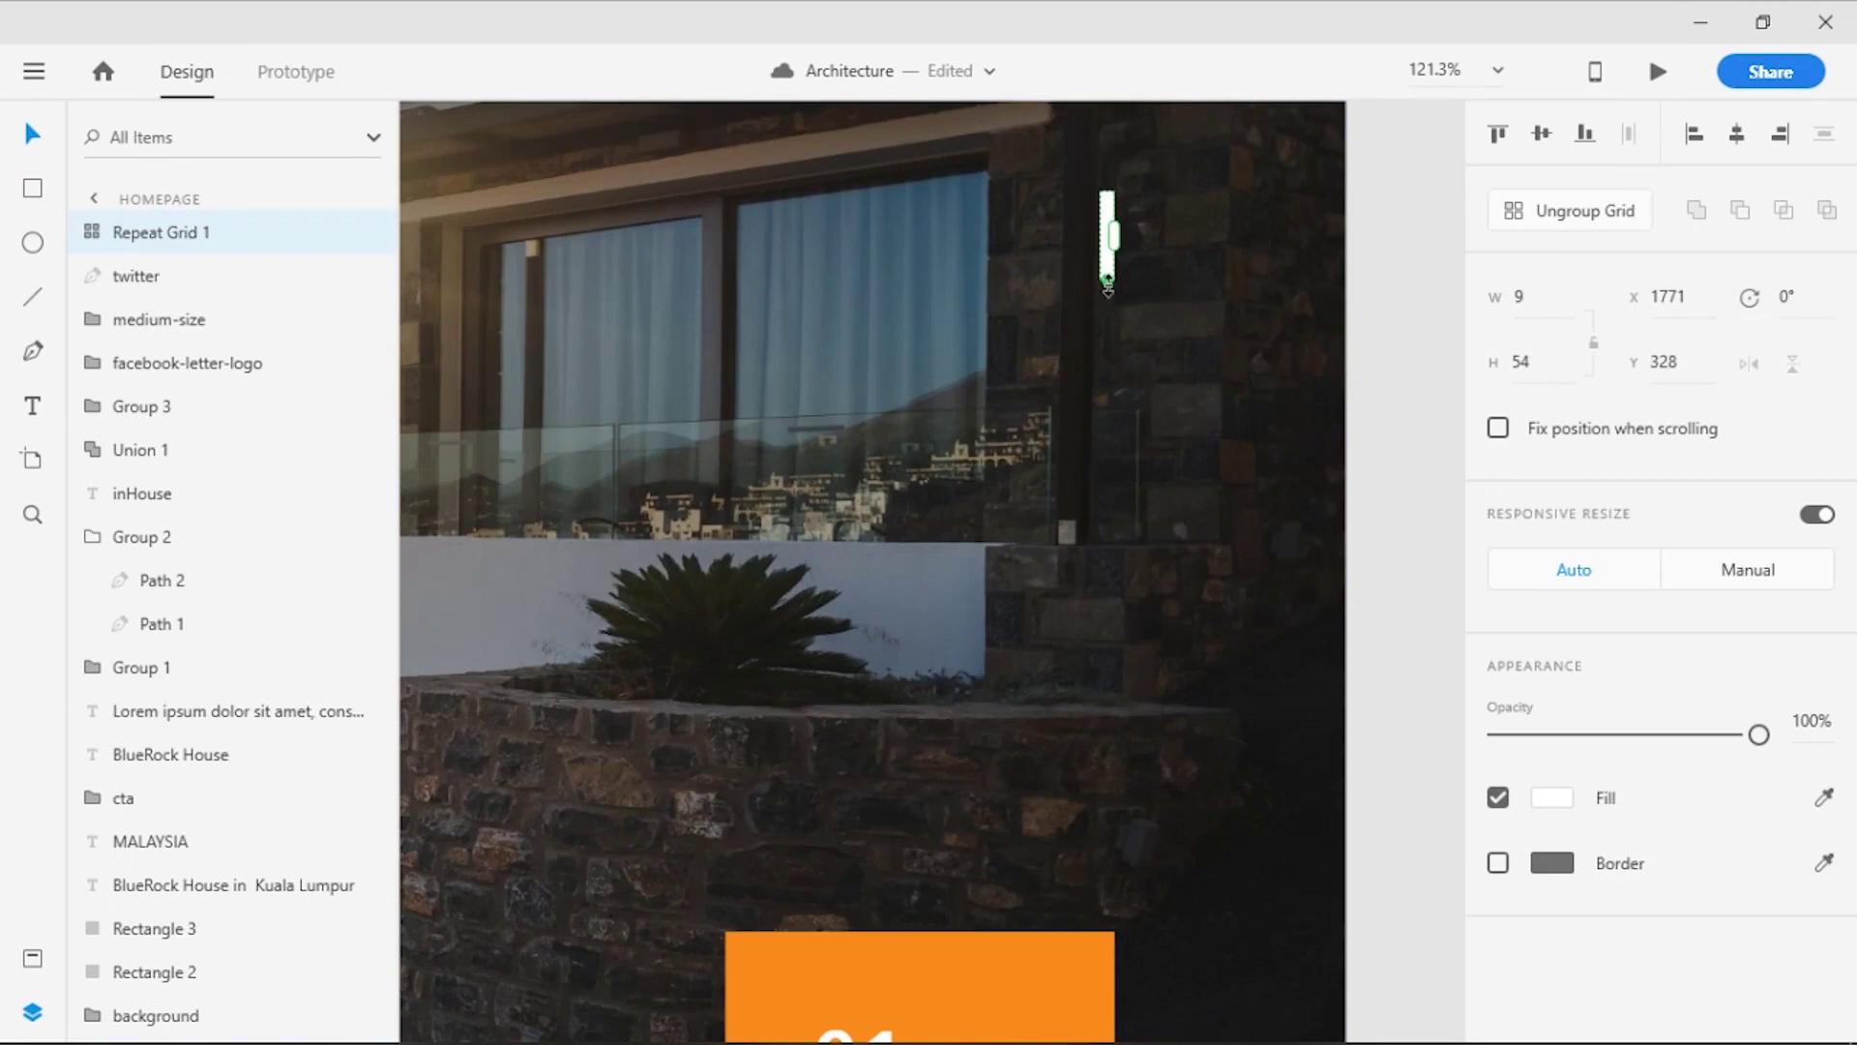
pyautogui.moveTo(1106, 286); pyautogui.dragTo(1118, 680)
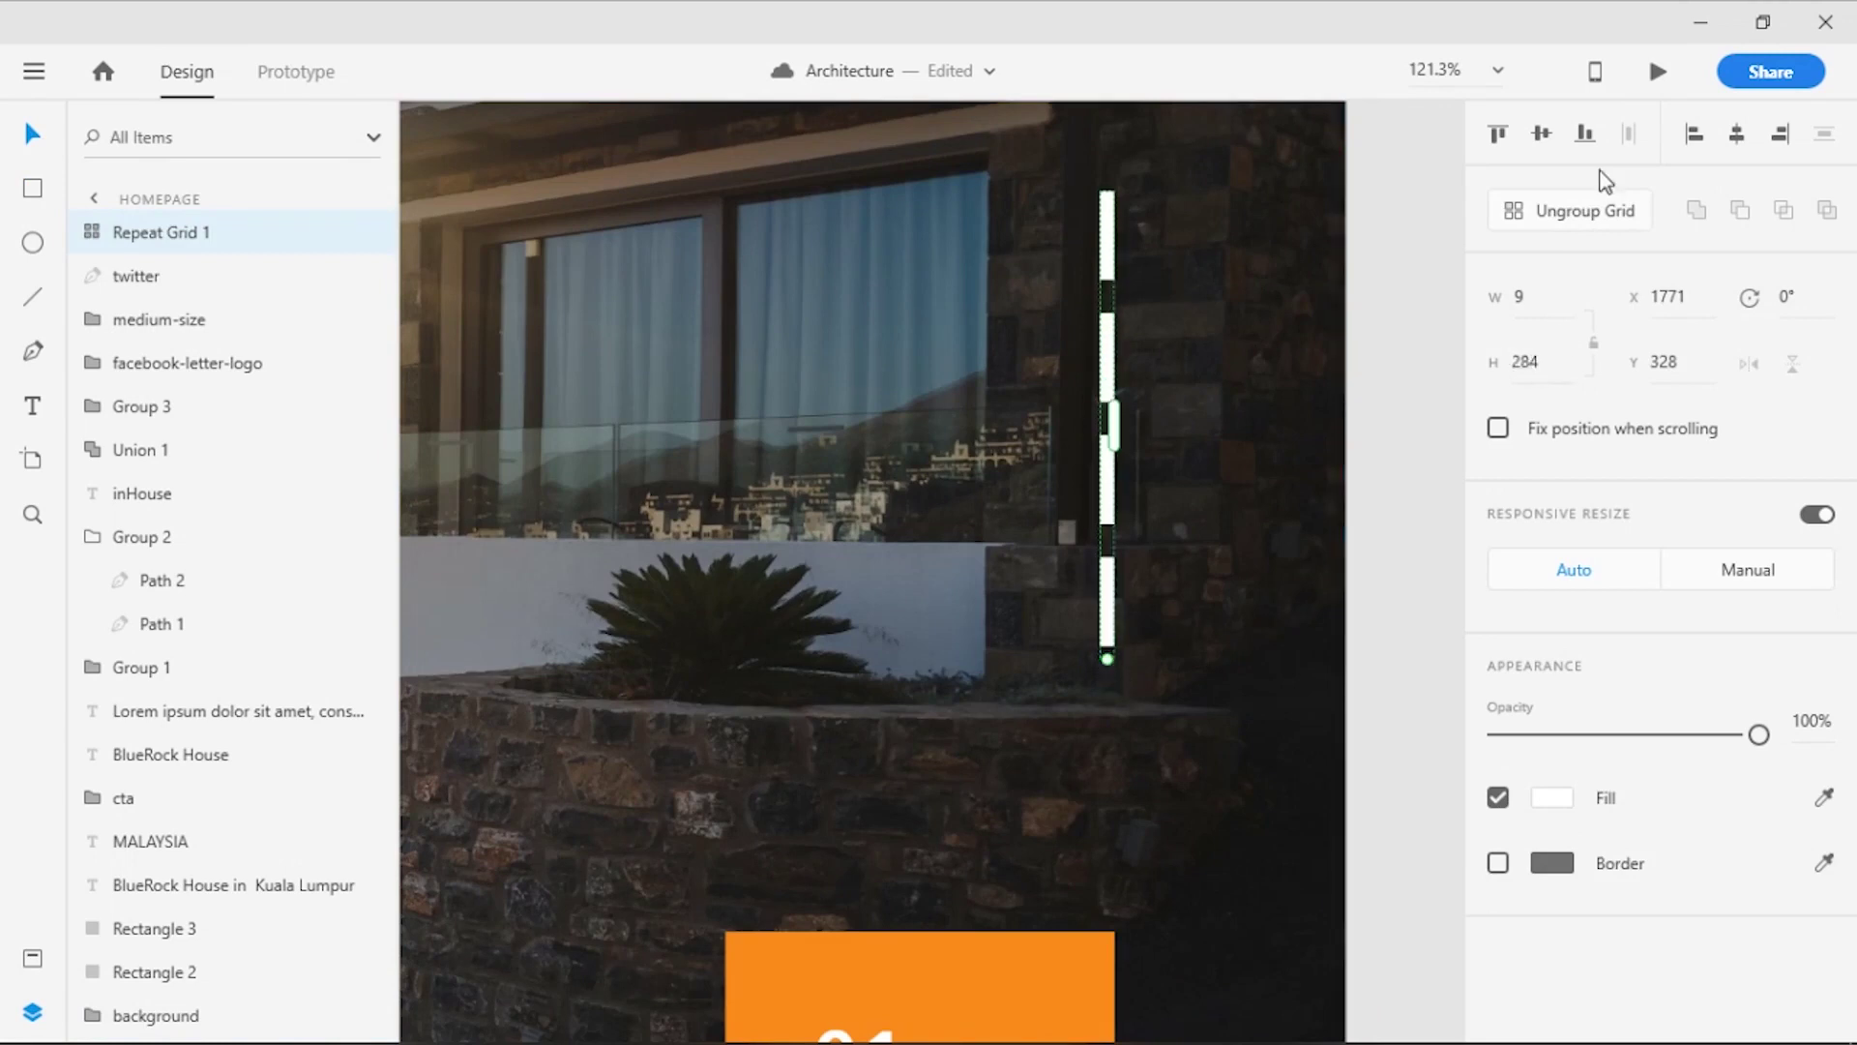
pyautogui.click(1596, 214)
pyautogui.click(1370, 325)
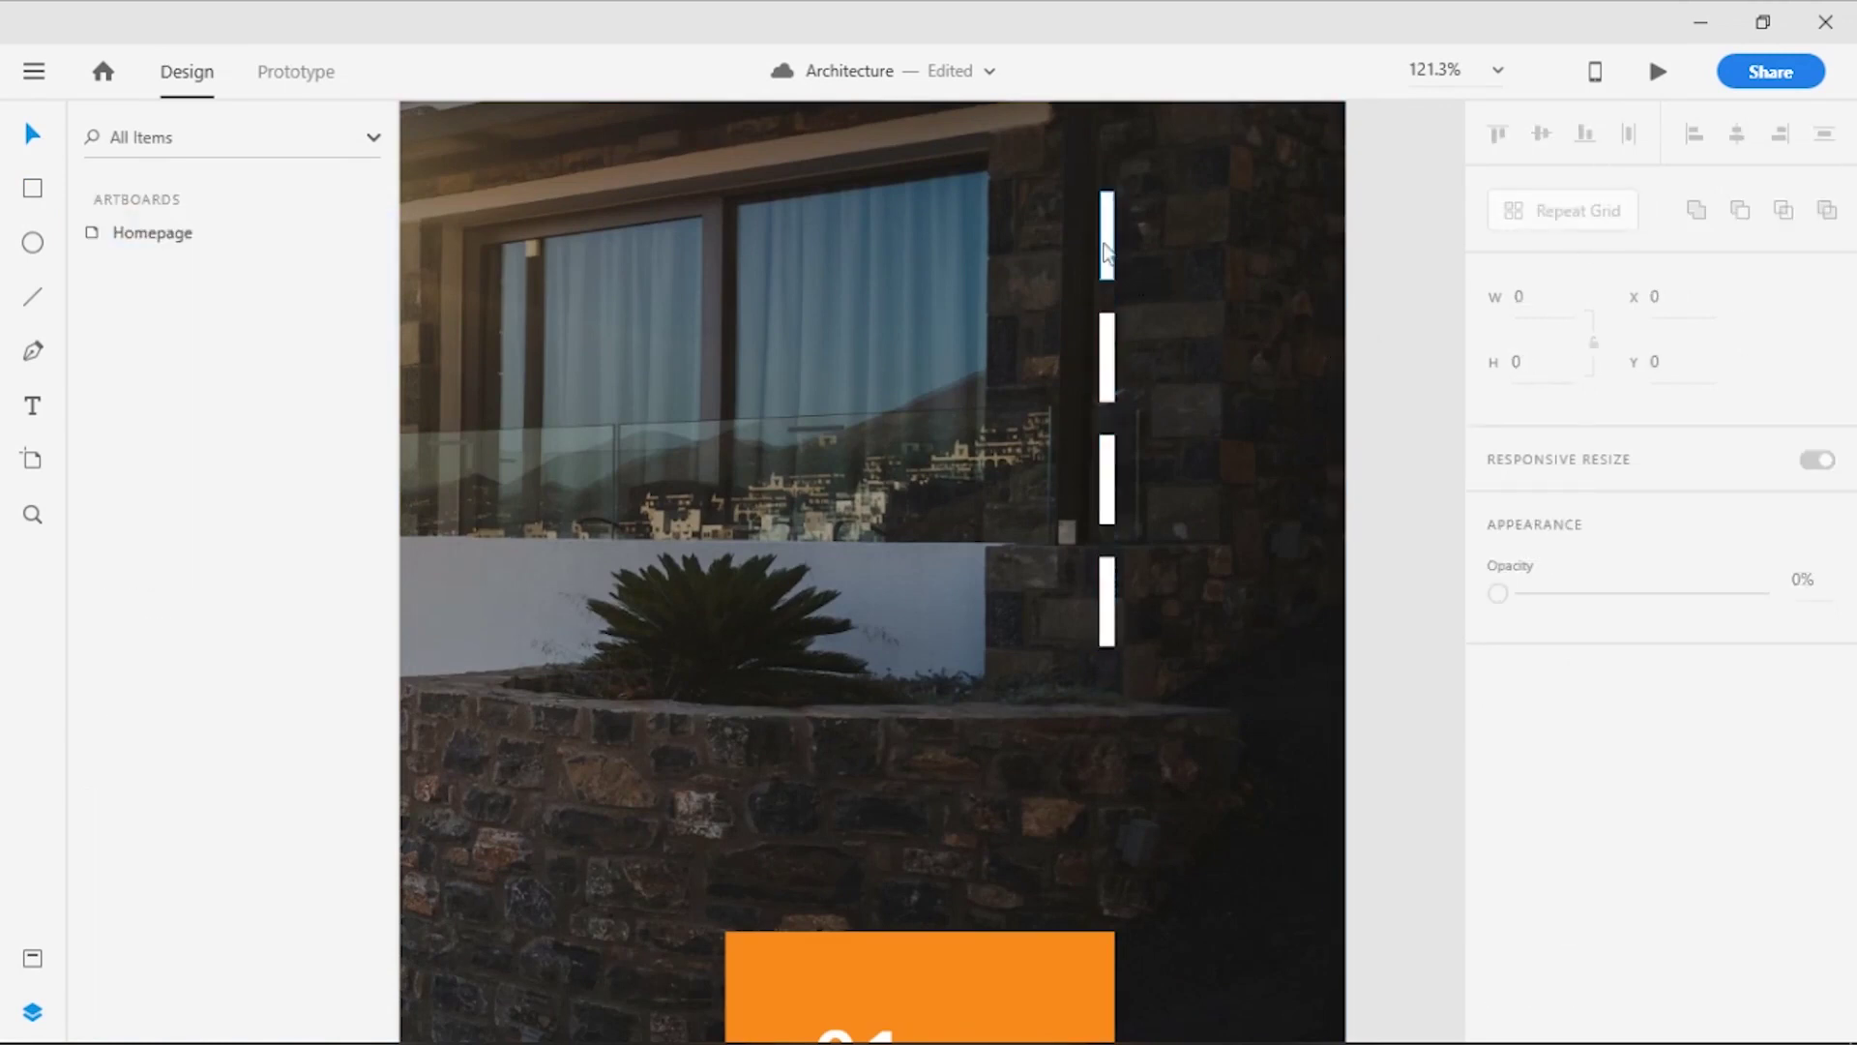
# Fill the top bar orange
pyautogui.click(1106, 232)
pyautogui.click(1552, 862)
pyautogui.click(1208, 1000)
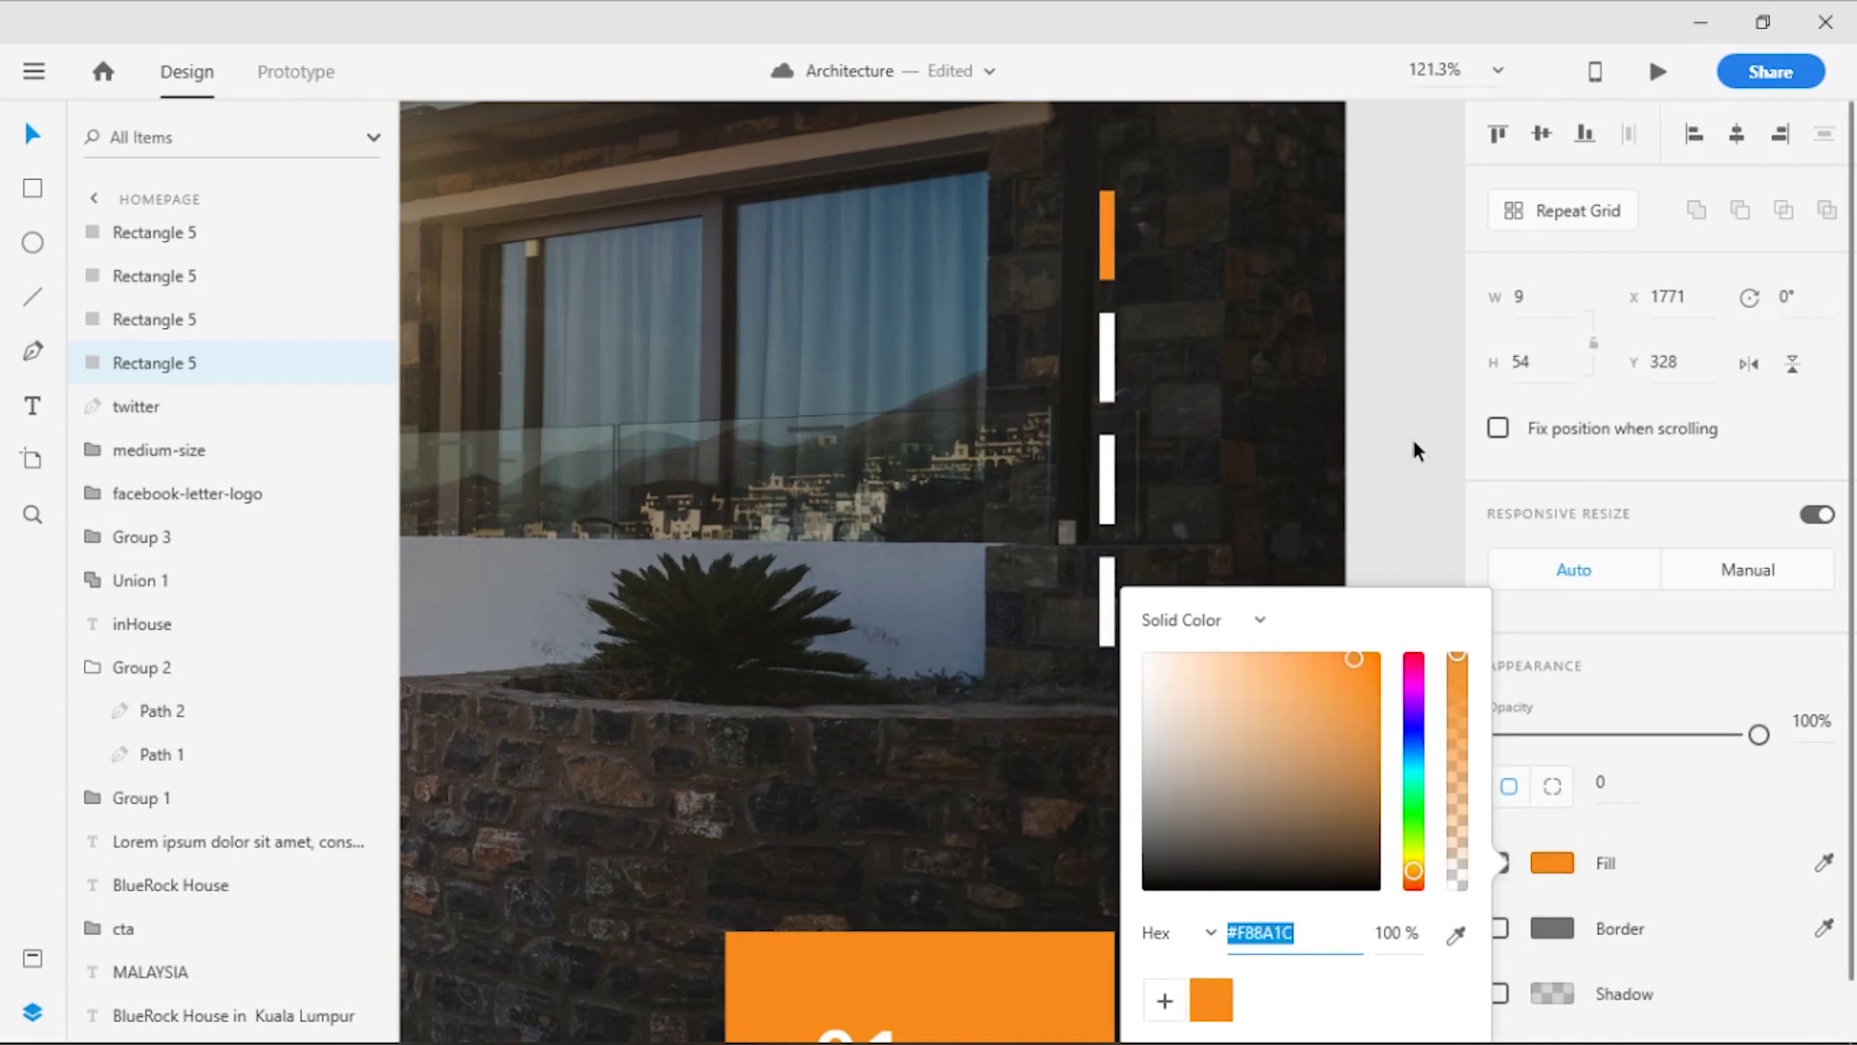
pyautogui.click(1423, 444)
# Make the other three bars dark grey #535353 at about 45% opacity
pyautogui.click(1107, 355)
pyautogui.keyDown('shift'); pyautogui.click(1107, 478); pyautogui.keyUp('shift')
pyautogui.keyDown('shift'); pyautogui.click(1107, 601); pyautogui.keyUp('shift')
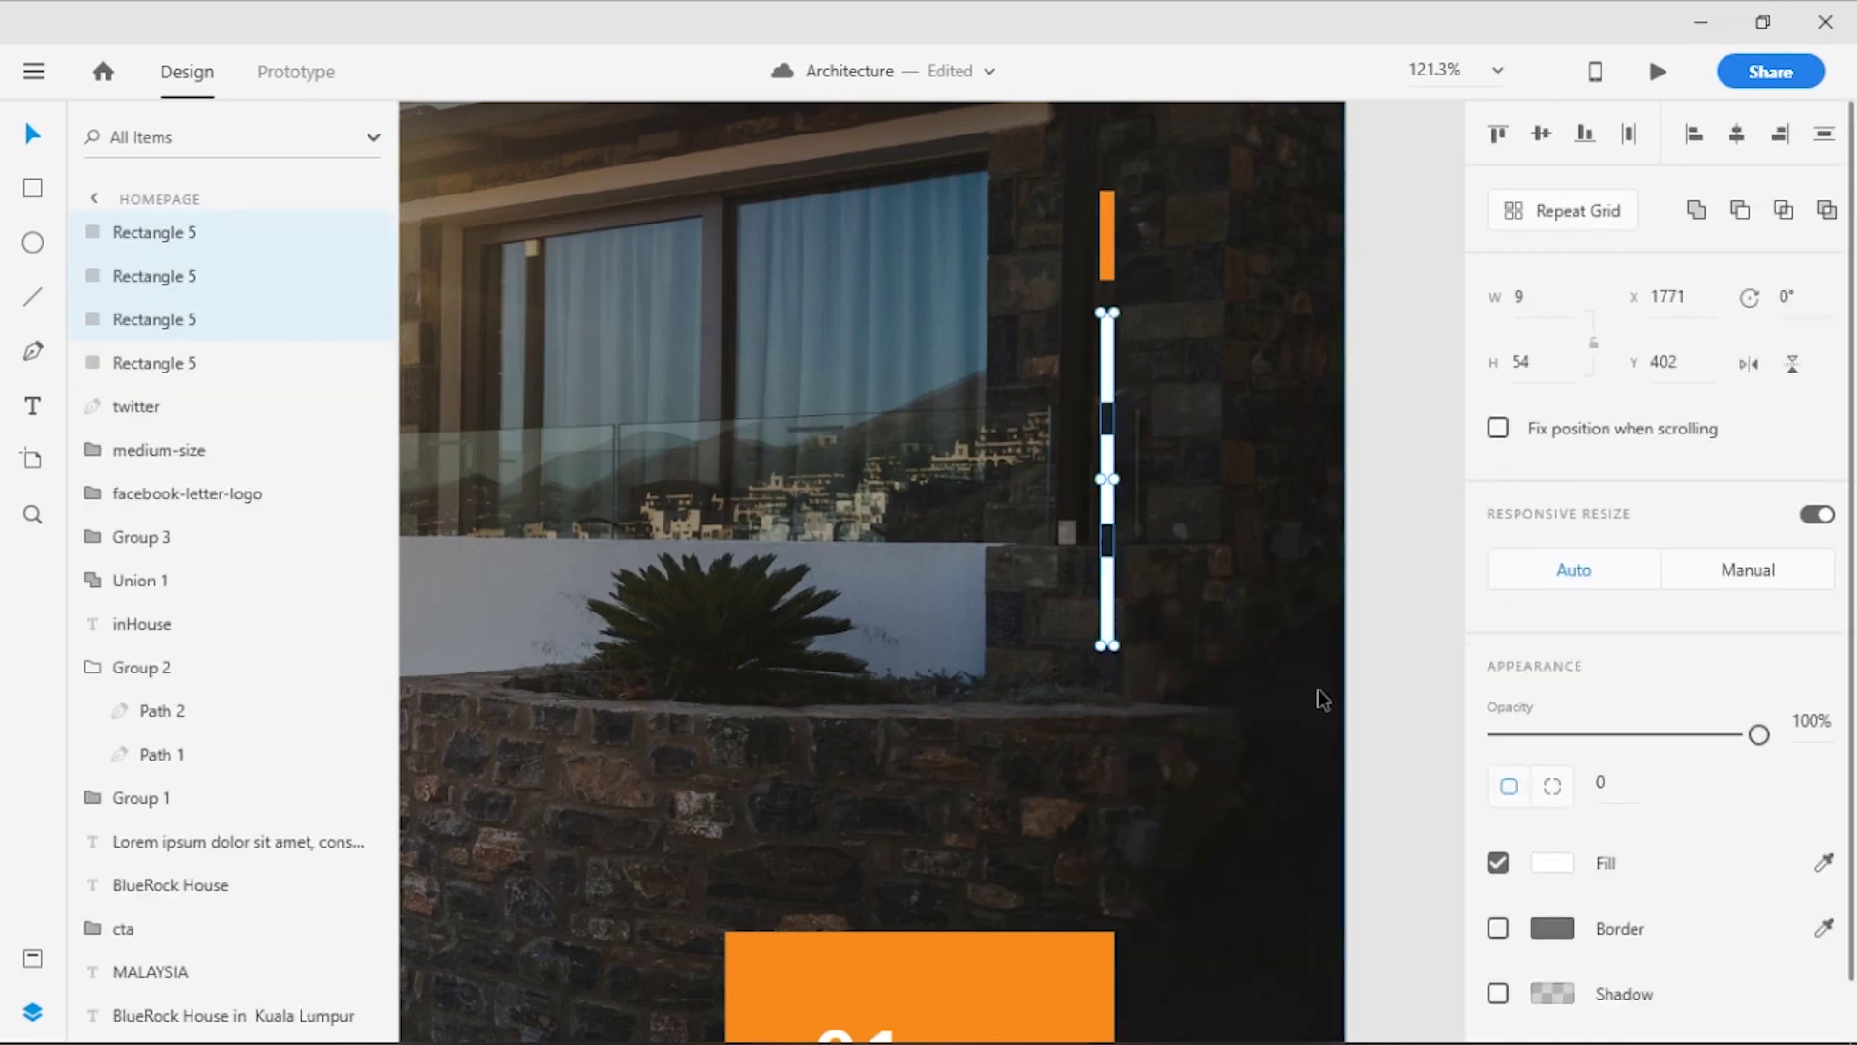
pyautogui.click(1552, 863)
pyautogui.click(1147, 709)
pyautogui.moveTo(1144, 713); pyautogui.dragTo(1126, 824)
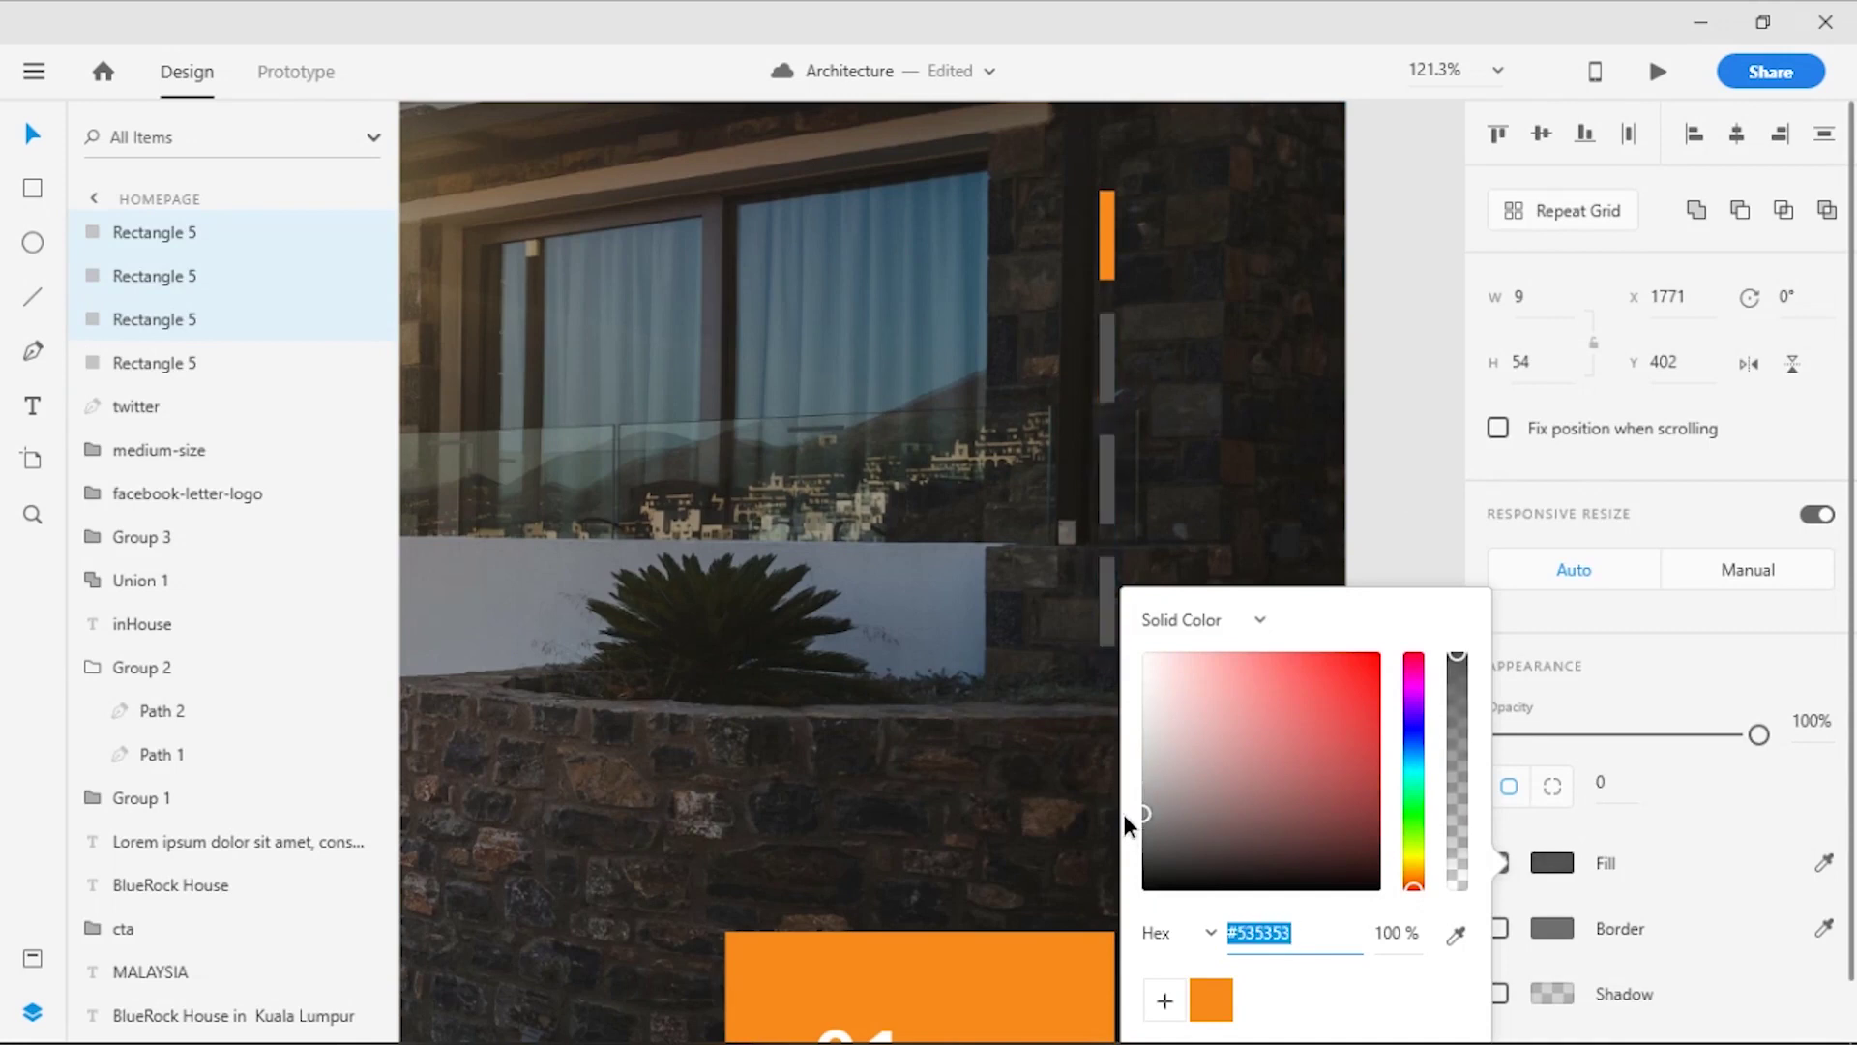
pyautogui.moveTo(1755, 736)
pyautogui.mouseDown()
pyautogui.moveTo(1592, 758)
pyautogui.moveTo(1620, 738)
pyautogui.mouseUp()
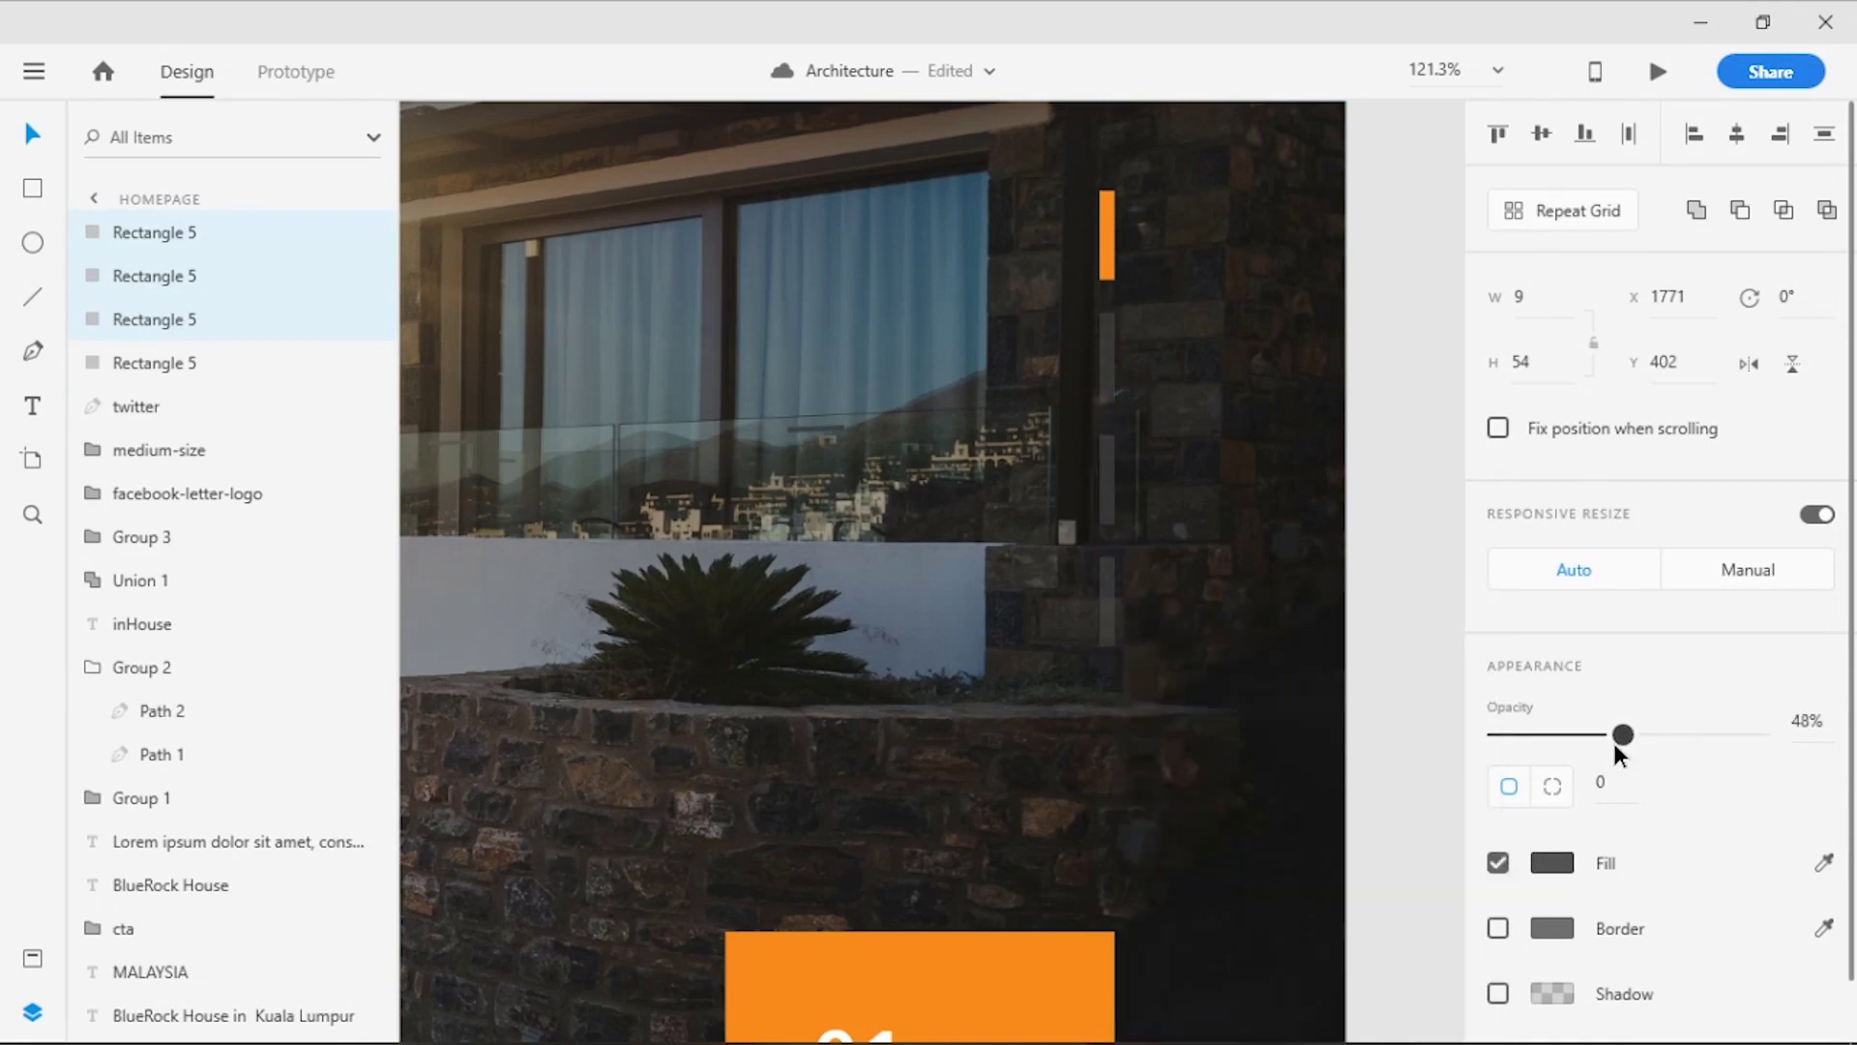
pyautogui.press('Escape')
pyautogui.hotkey('ctrl', '0')
# Duplicate the Homepage artboard and place the copy further to the right
pyautogui.moveTo(974, 301); pyautogui.dragTo(975, 360)
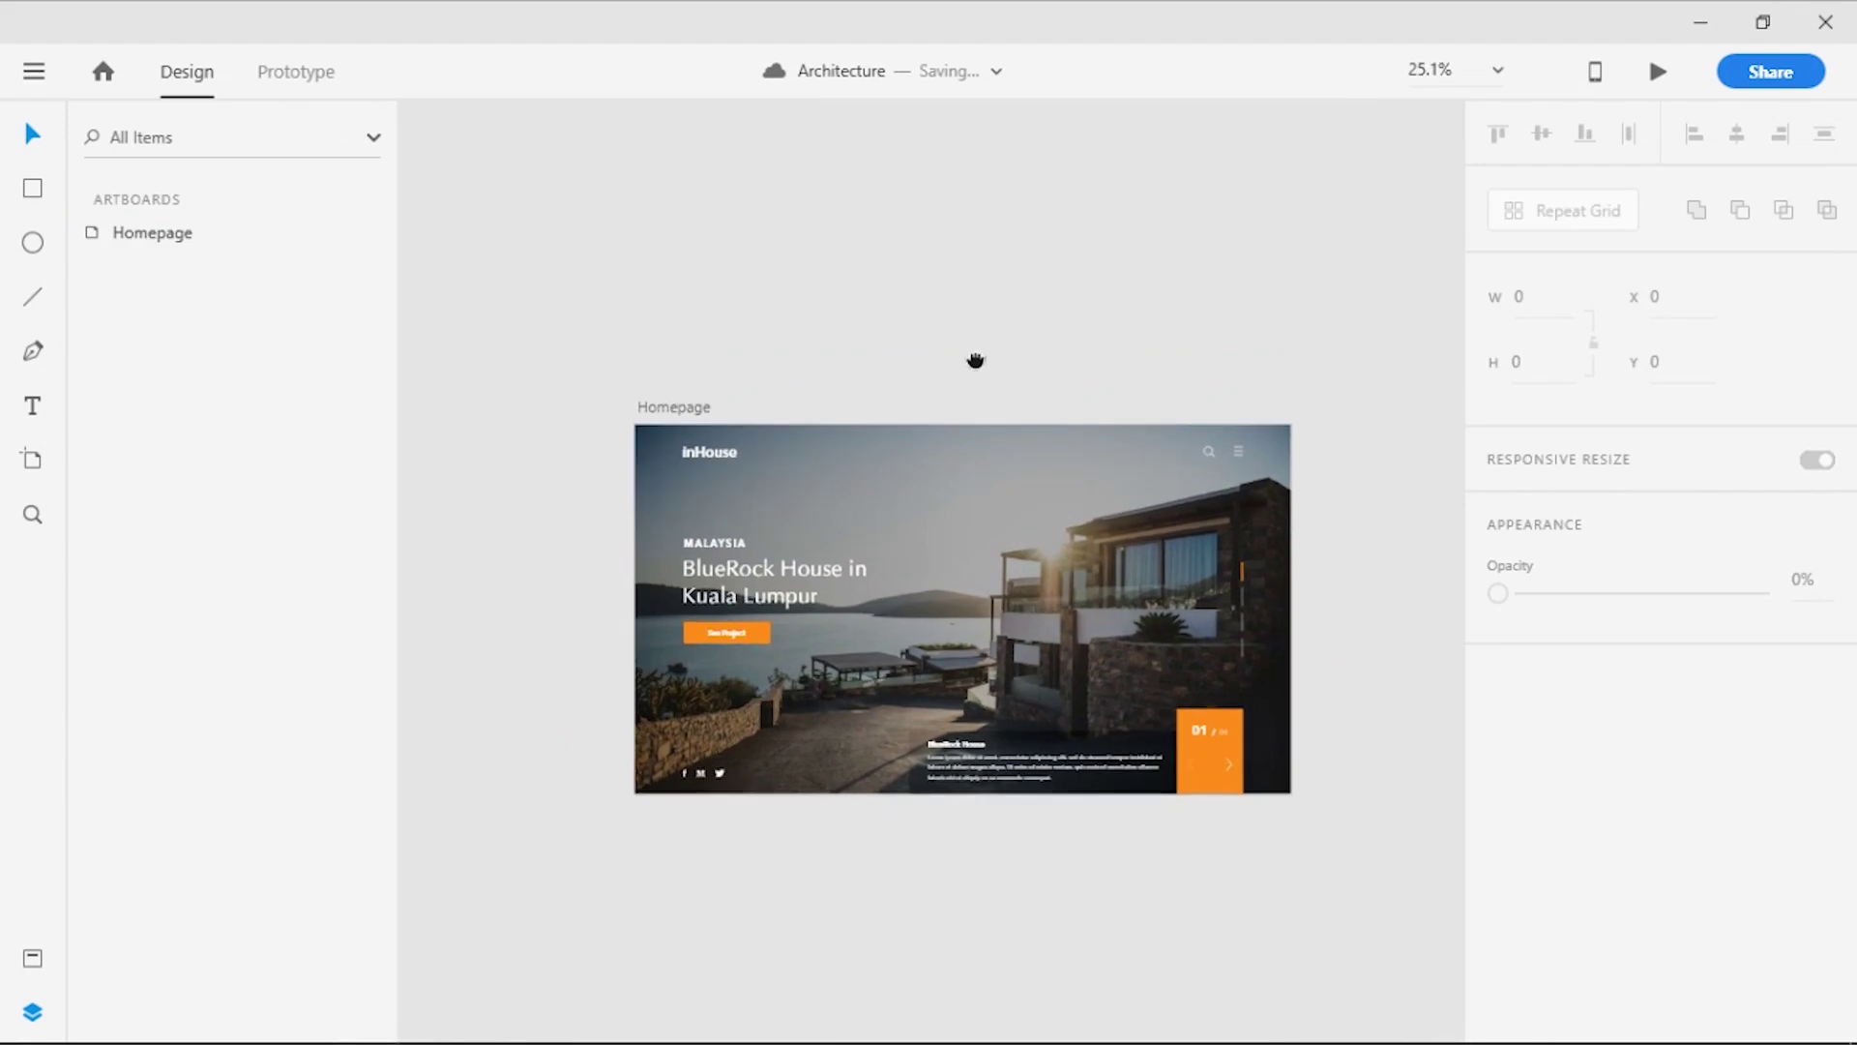
pyautogui.click(689, 407)
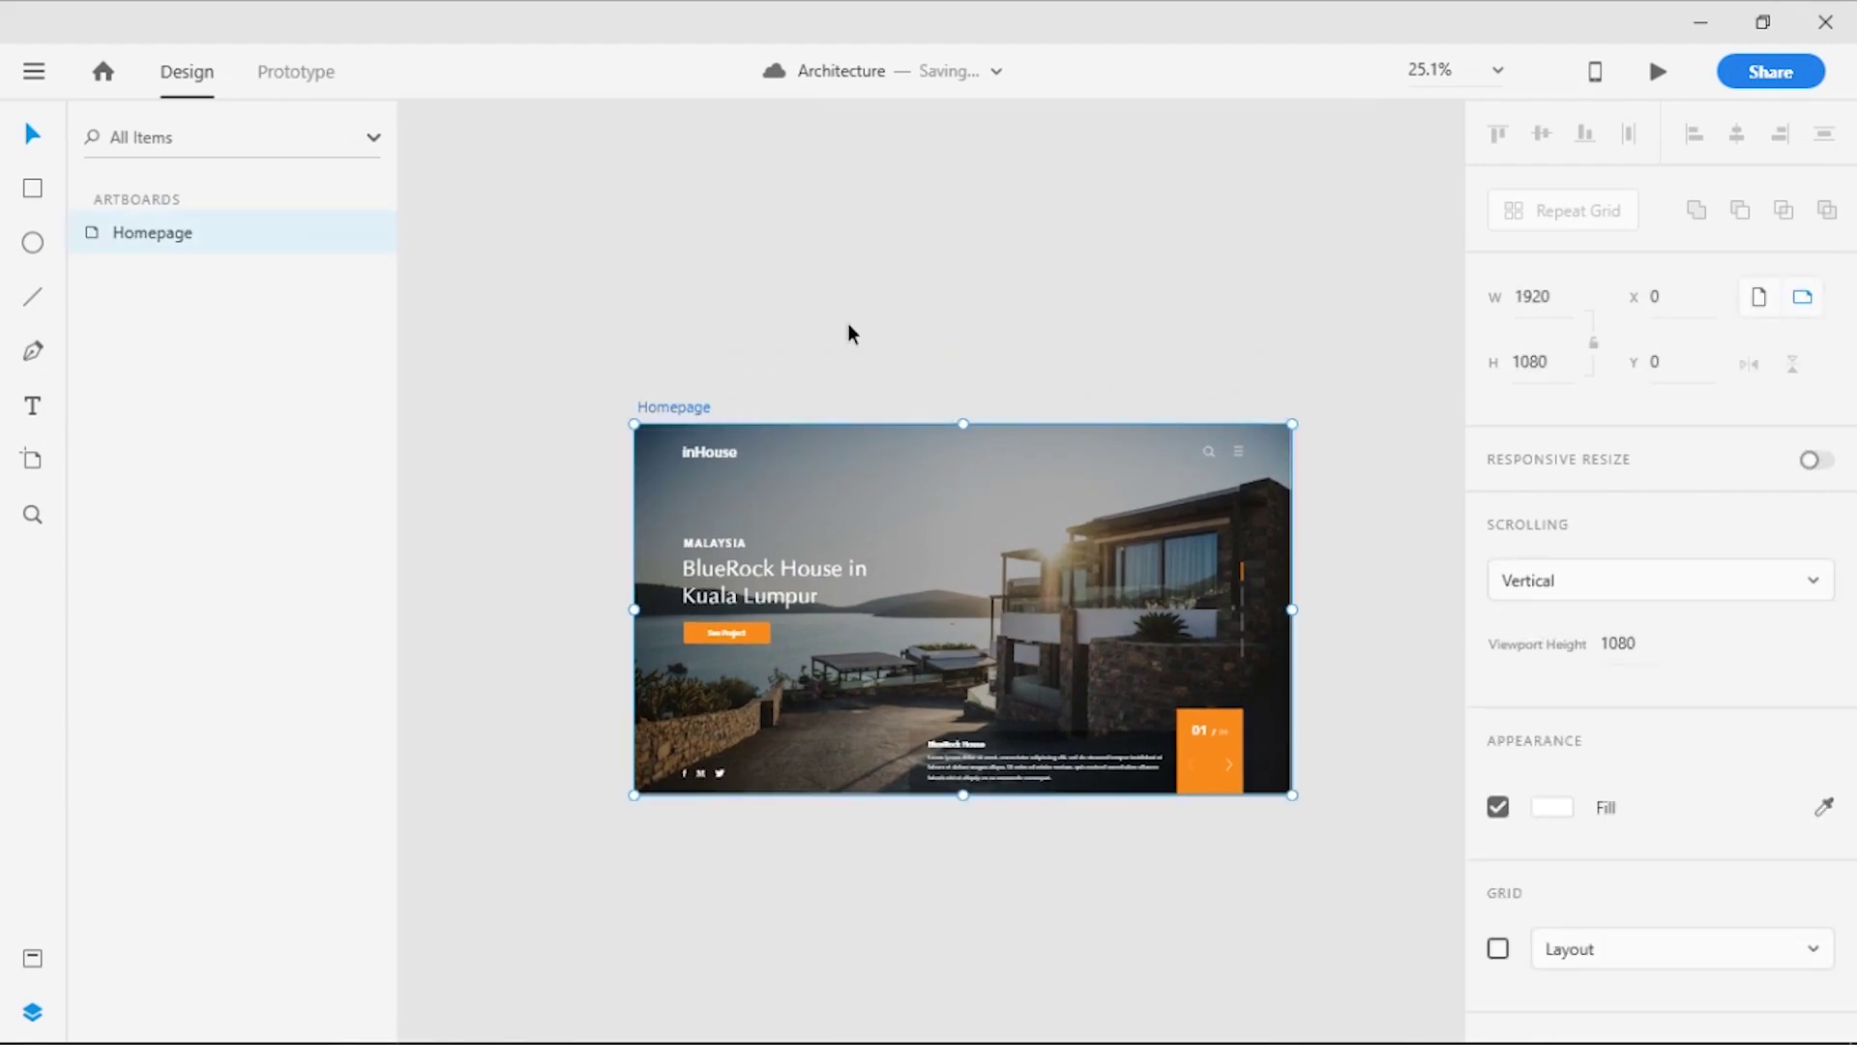
pyautogui.hotkey('ctrl', 'd')
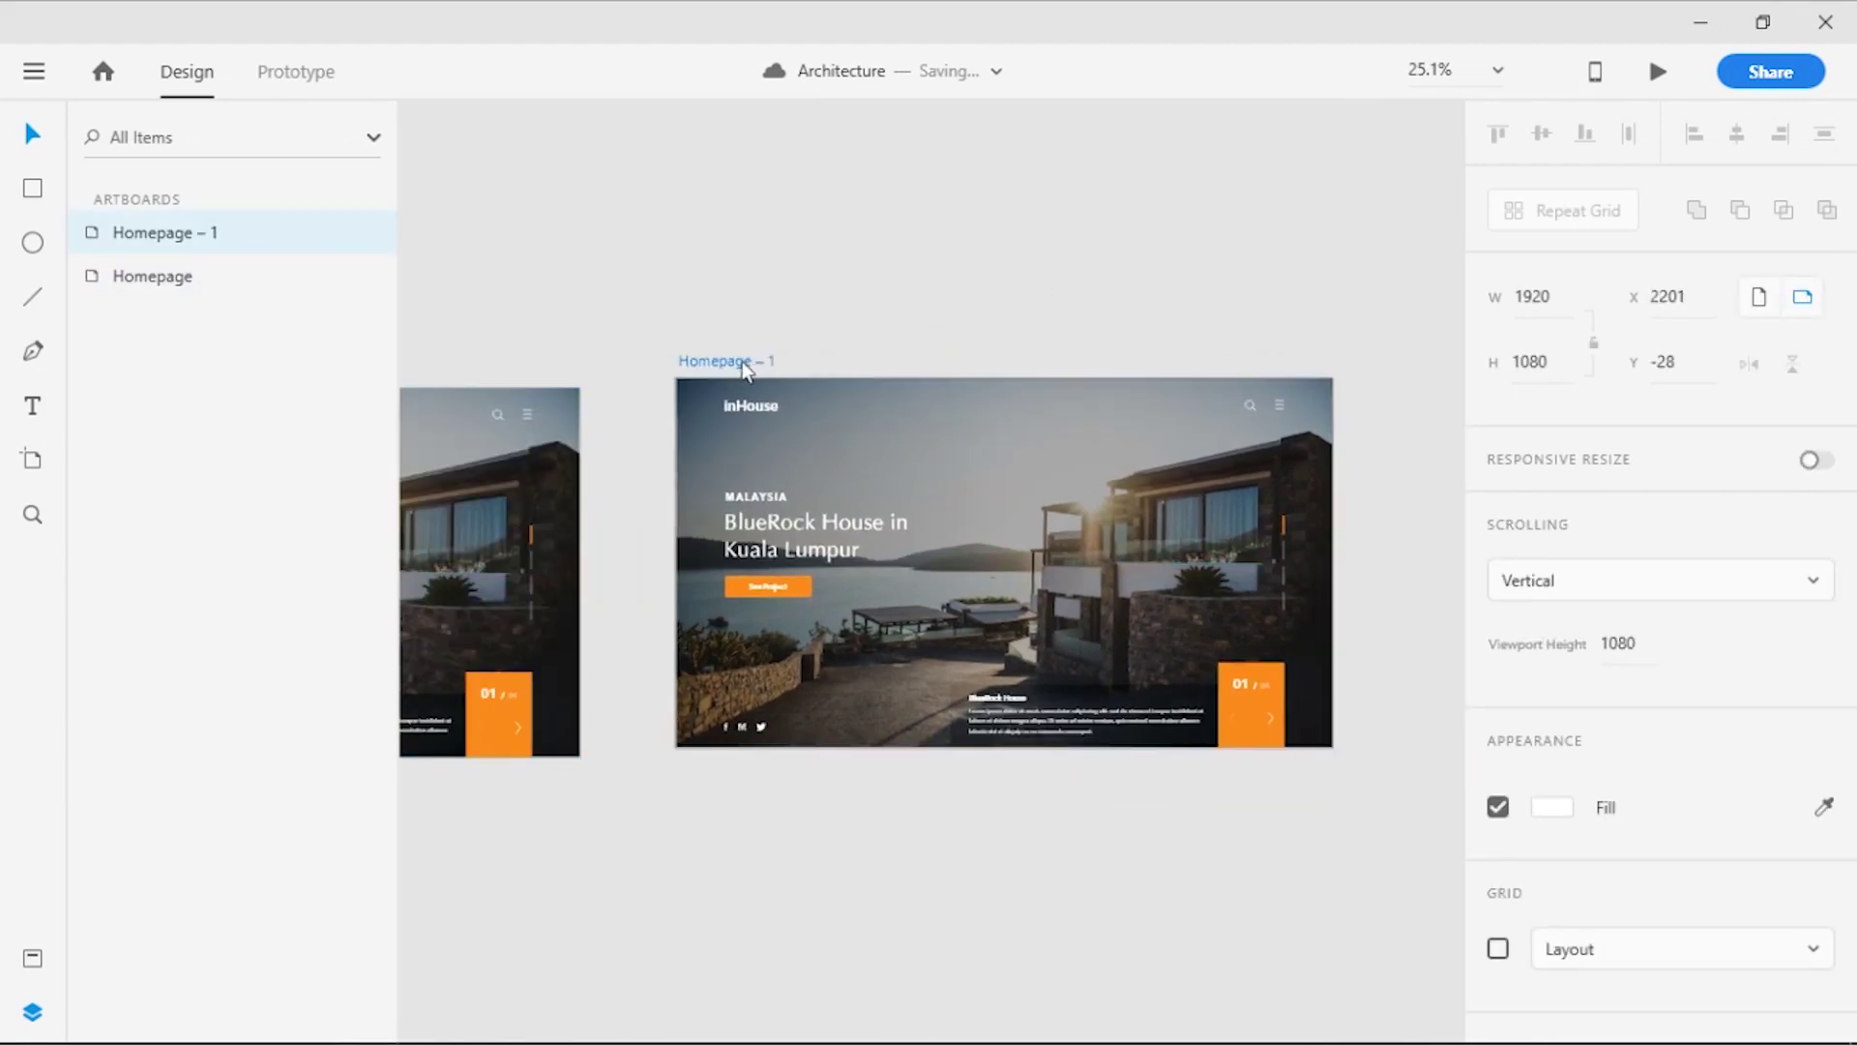
pyautogui.moveTo(692, 375); pyautogui.dragTo(768, 369)
pyautogui.click(958, 322)
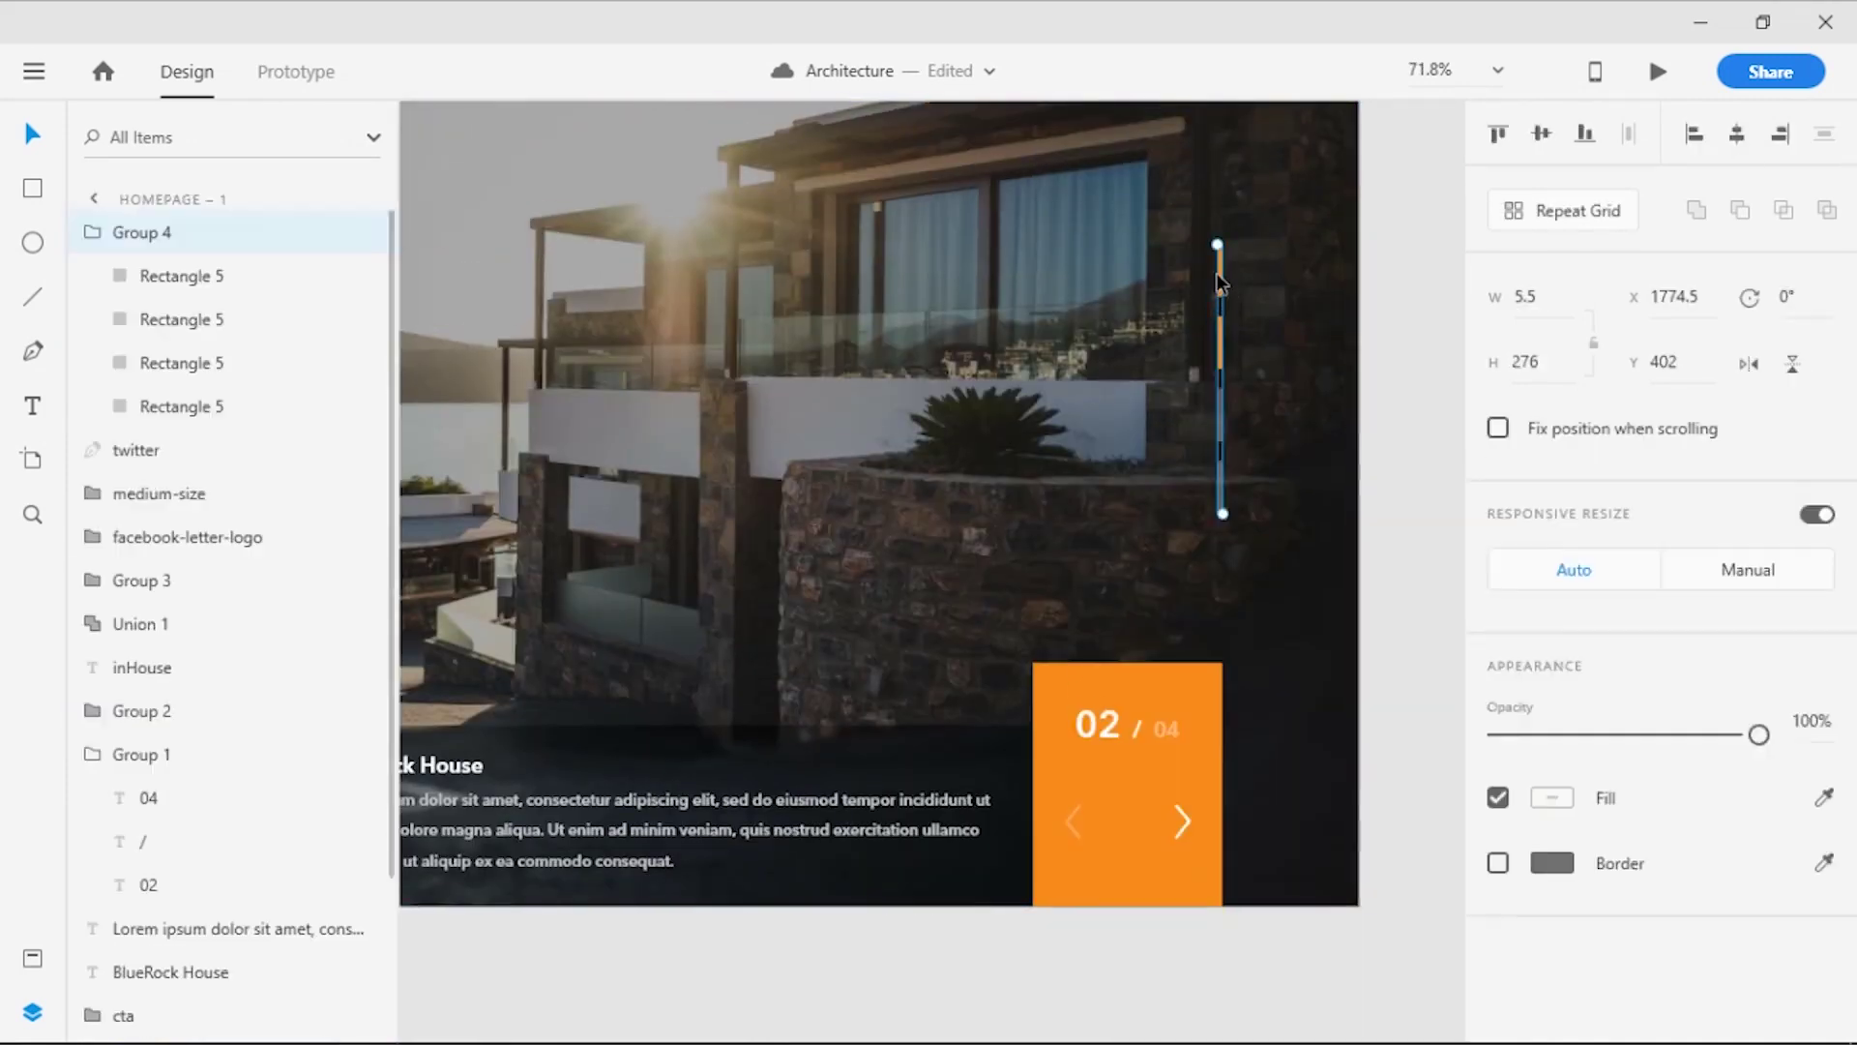
pyautogui.scroll(-2, 1103, 657)
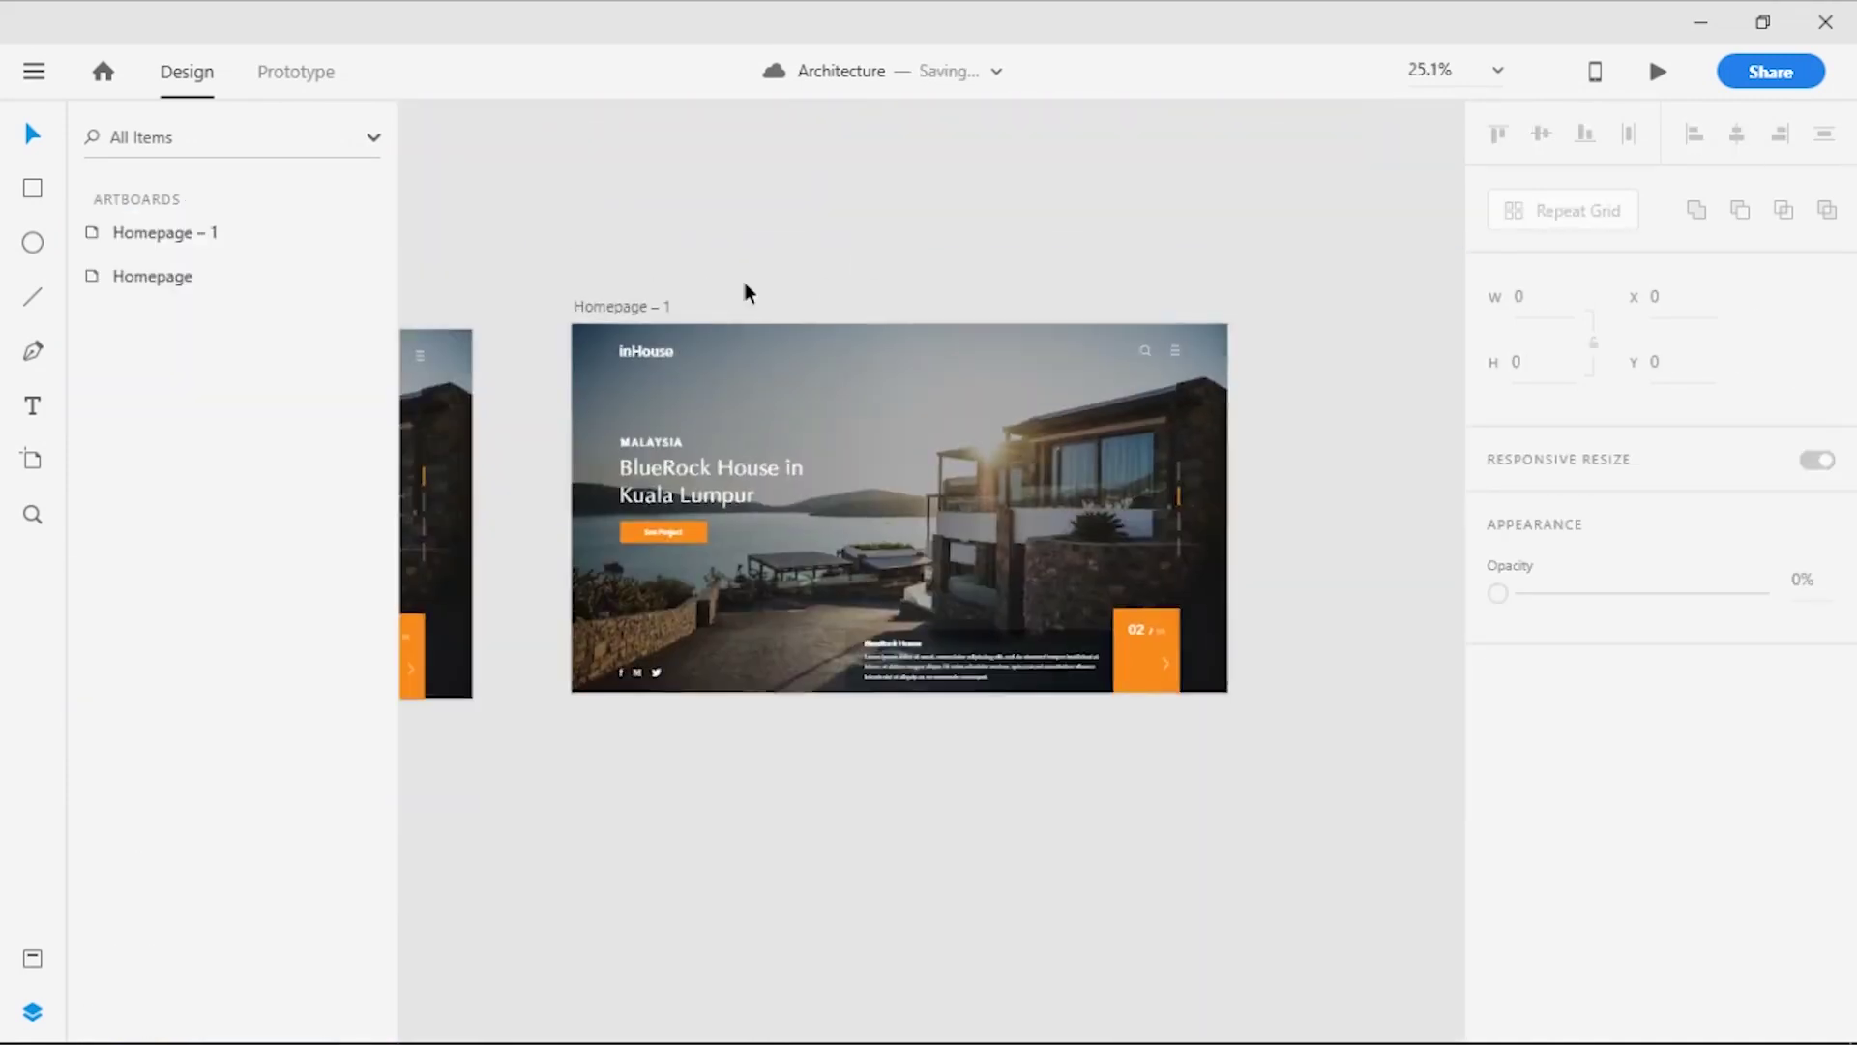
# Drop the brian-babb modern house photo onto the copy and move it into the background group
pyautogui.hotkey('alt', 'Tab')
pyautogui.moveTo(730, 326); pyautogui.dragTo(784, 432)
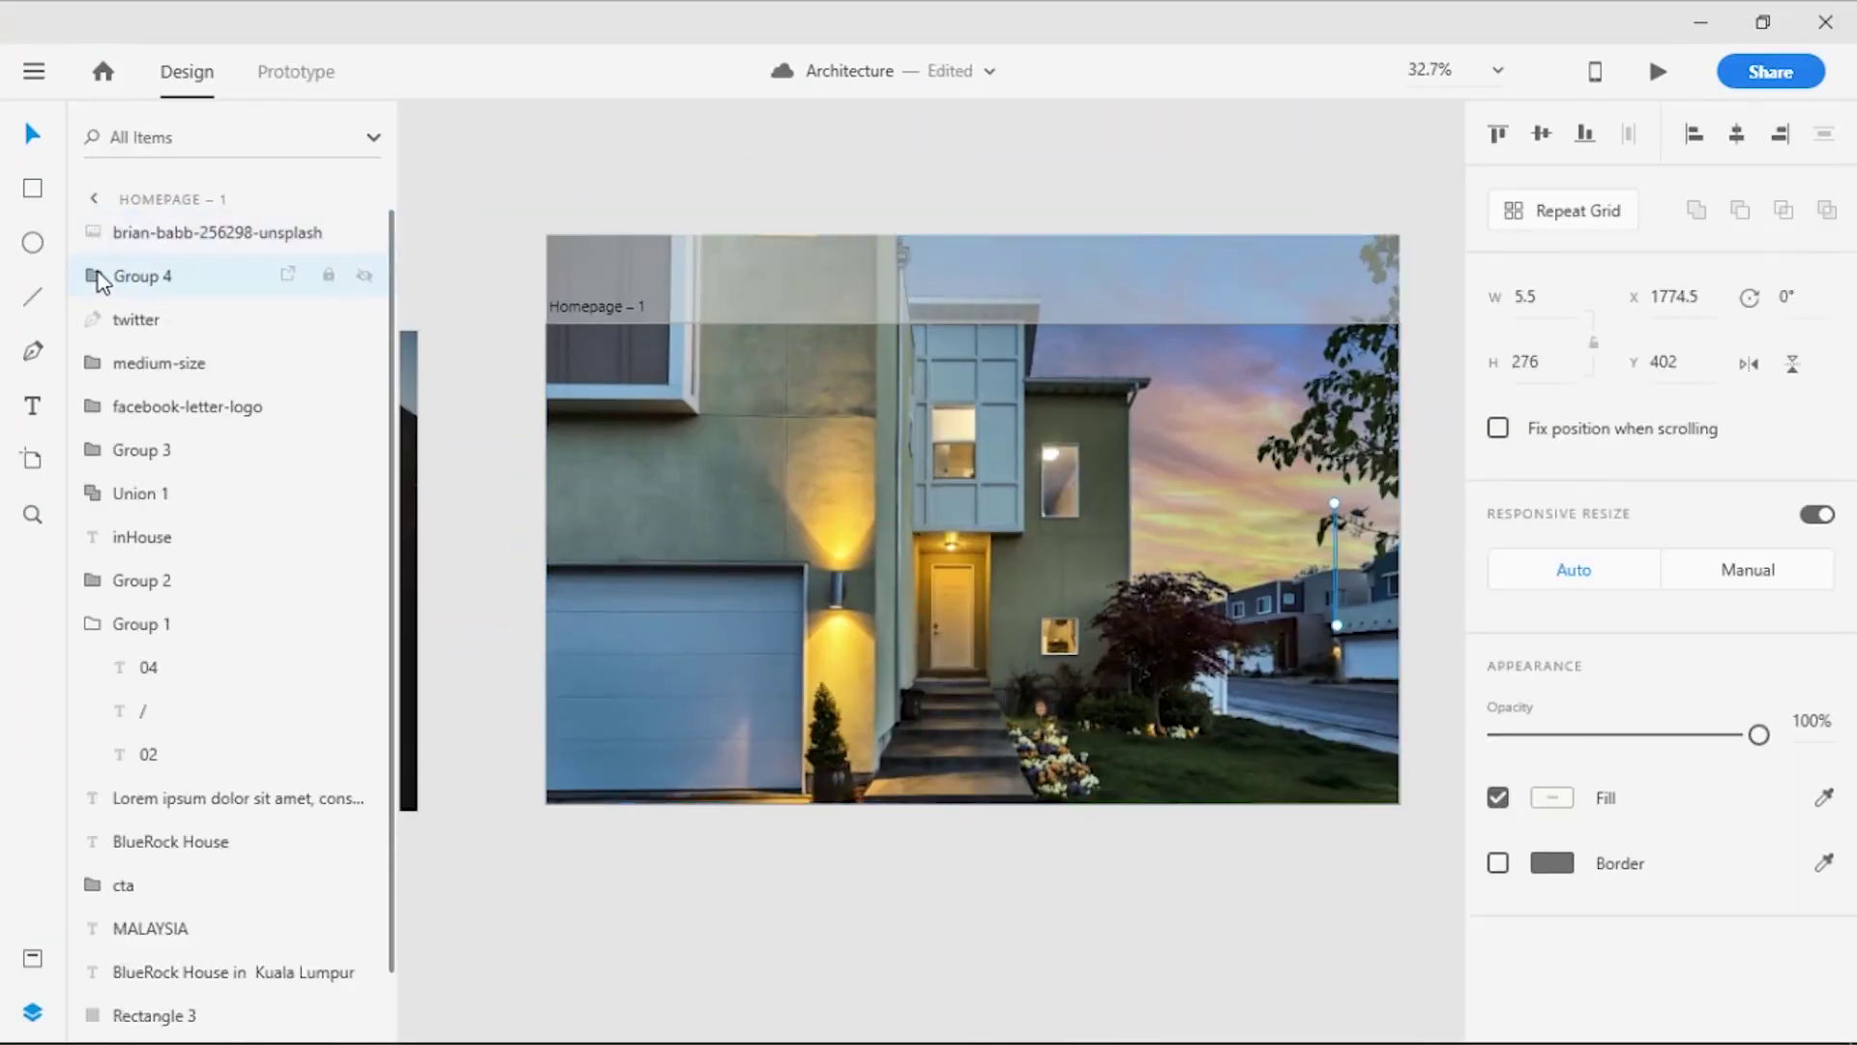
pyautogui.moveTo(208, 331); pyautogui.dragTo(211, 1002)
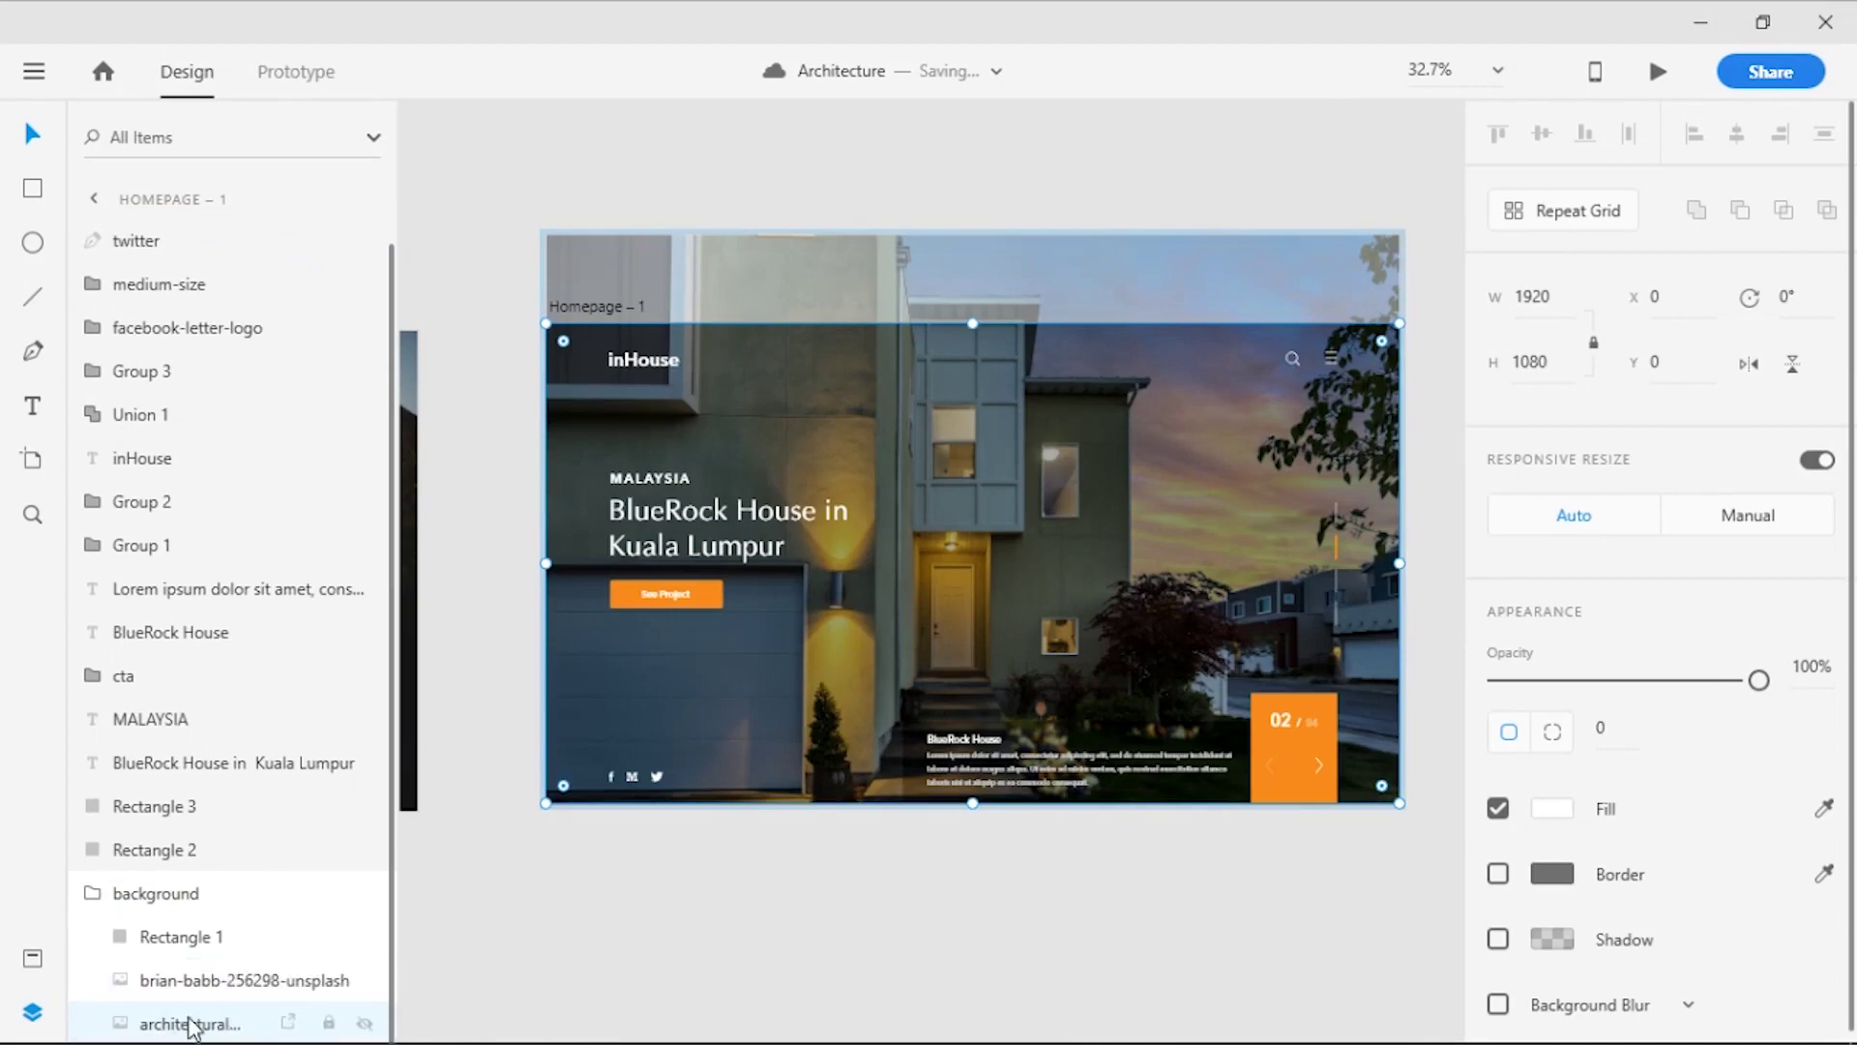
pyautogui.click(576, 958)
pyautogui.scroll(-1, 1023, 946)
pyautogui.scroll(-1, 804, 929)
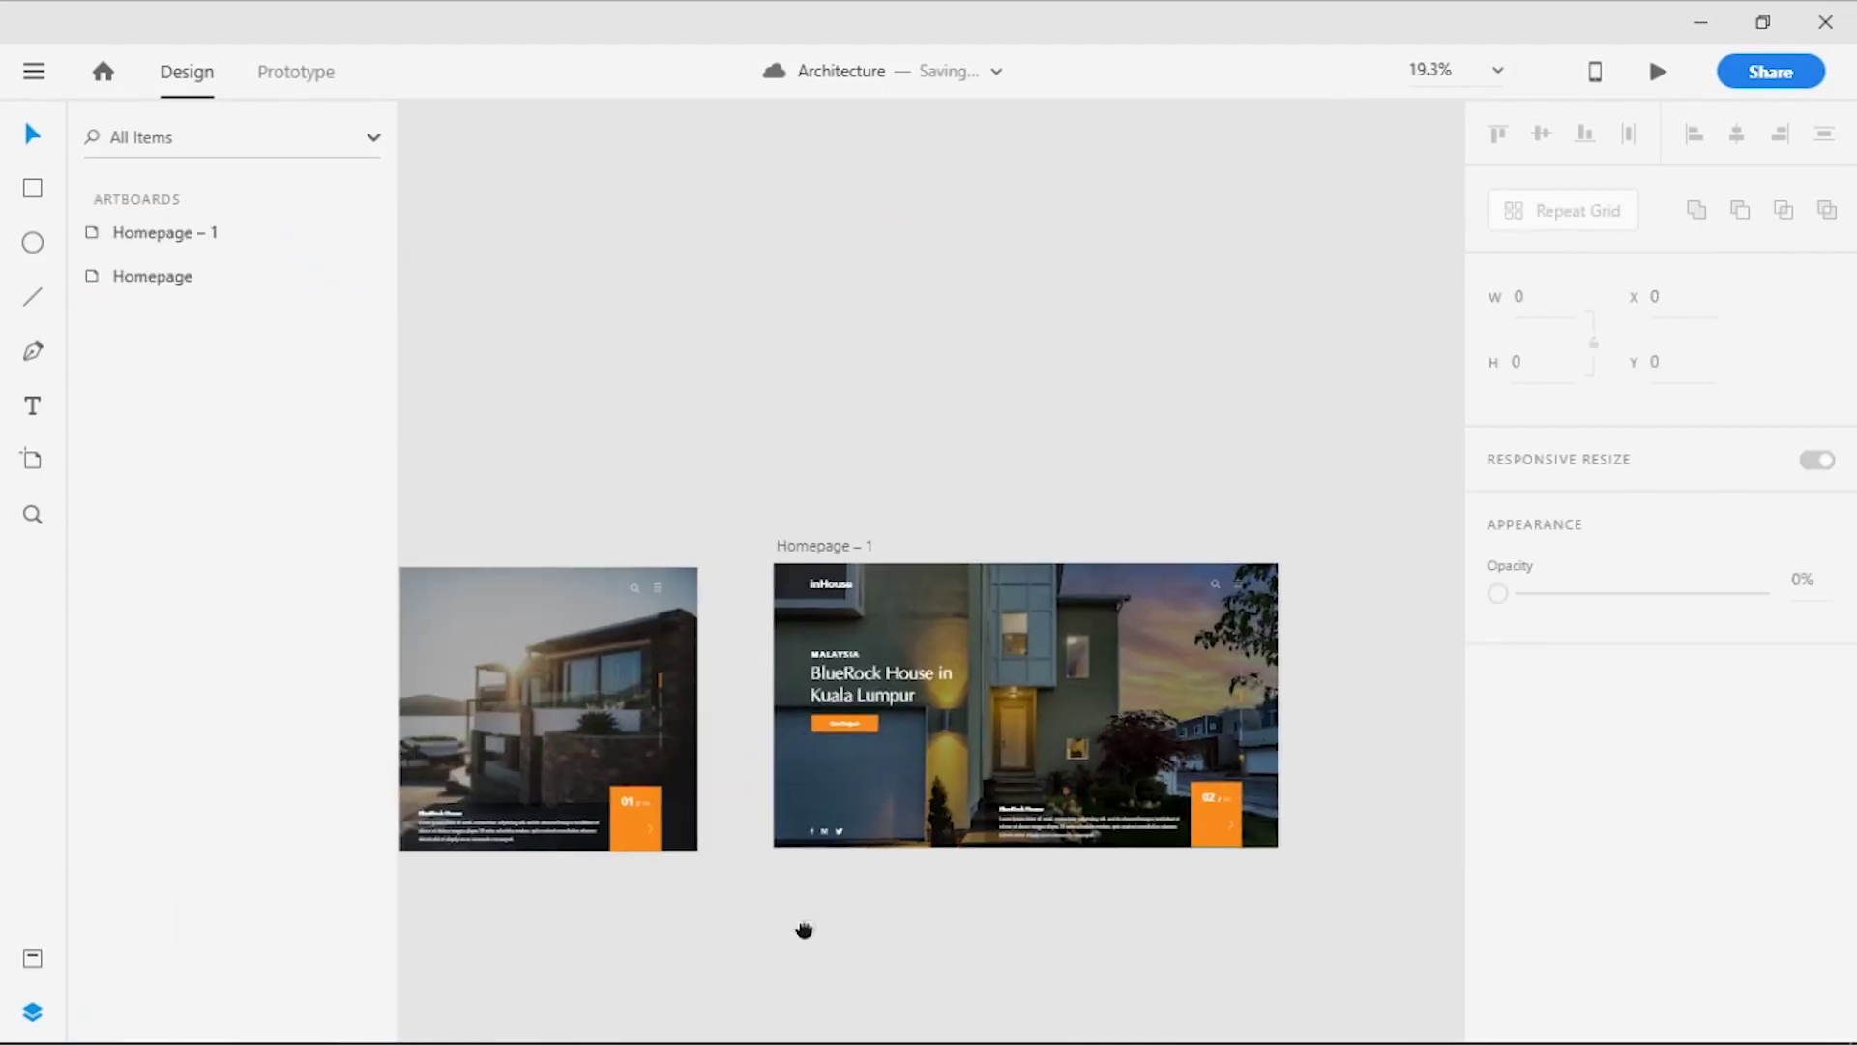
pyautogui.scroll(2, 805, 929)
pyautogui.scroll(2, 801, 672)
# Retitle the copy's heading and caption to Marina Bay, then select the new photo layer
pyautogui.doubleClick(802, 672)
pyautogui.write('Marina Bay')
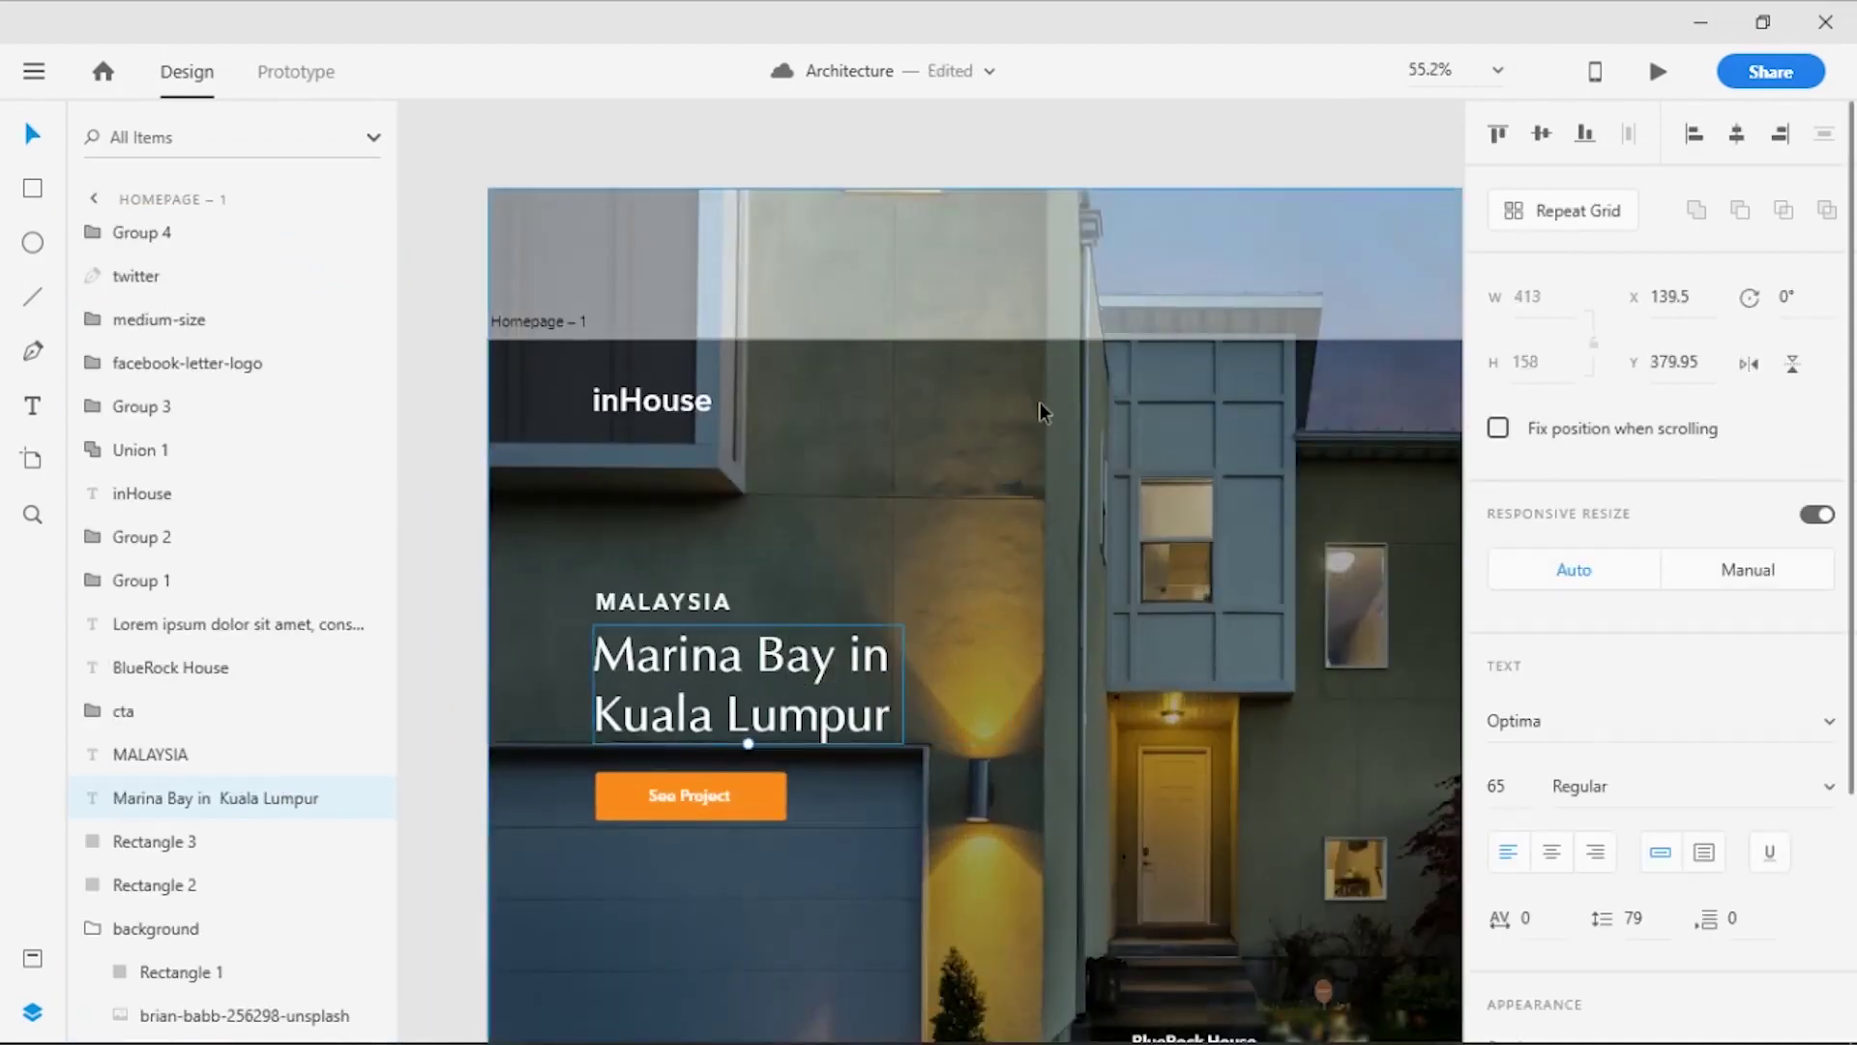
pyautogui.press('Escape')
pyautogui.scroll(3, 950, 577)
pyautogui.doubleClick(950, 577)
pyautogui.press('BackSpace')
pyautogui.press('BackSpace')
pyautogui.press('BackSpace')
pyautogui.write('Marina Bay')
pyautogui.click(937, 829)
pyautogui.scroll(-5, 937, 829)
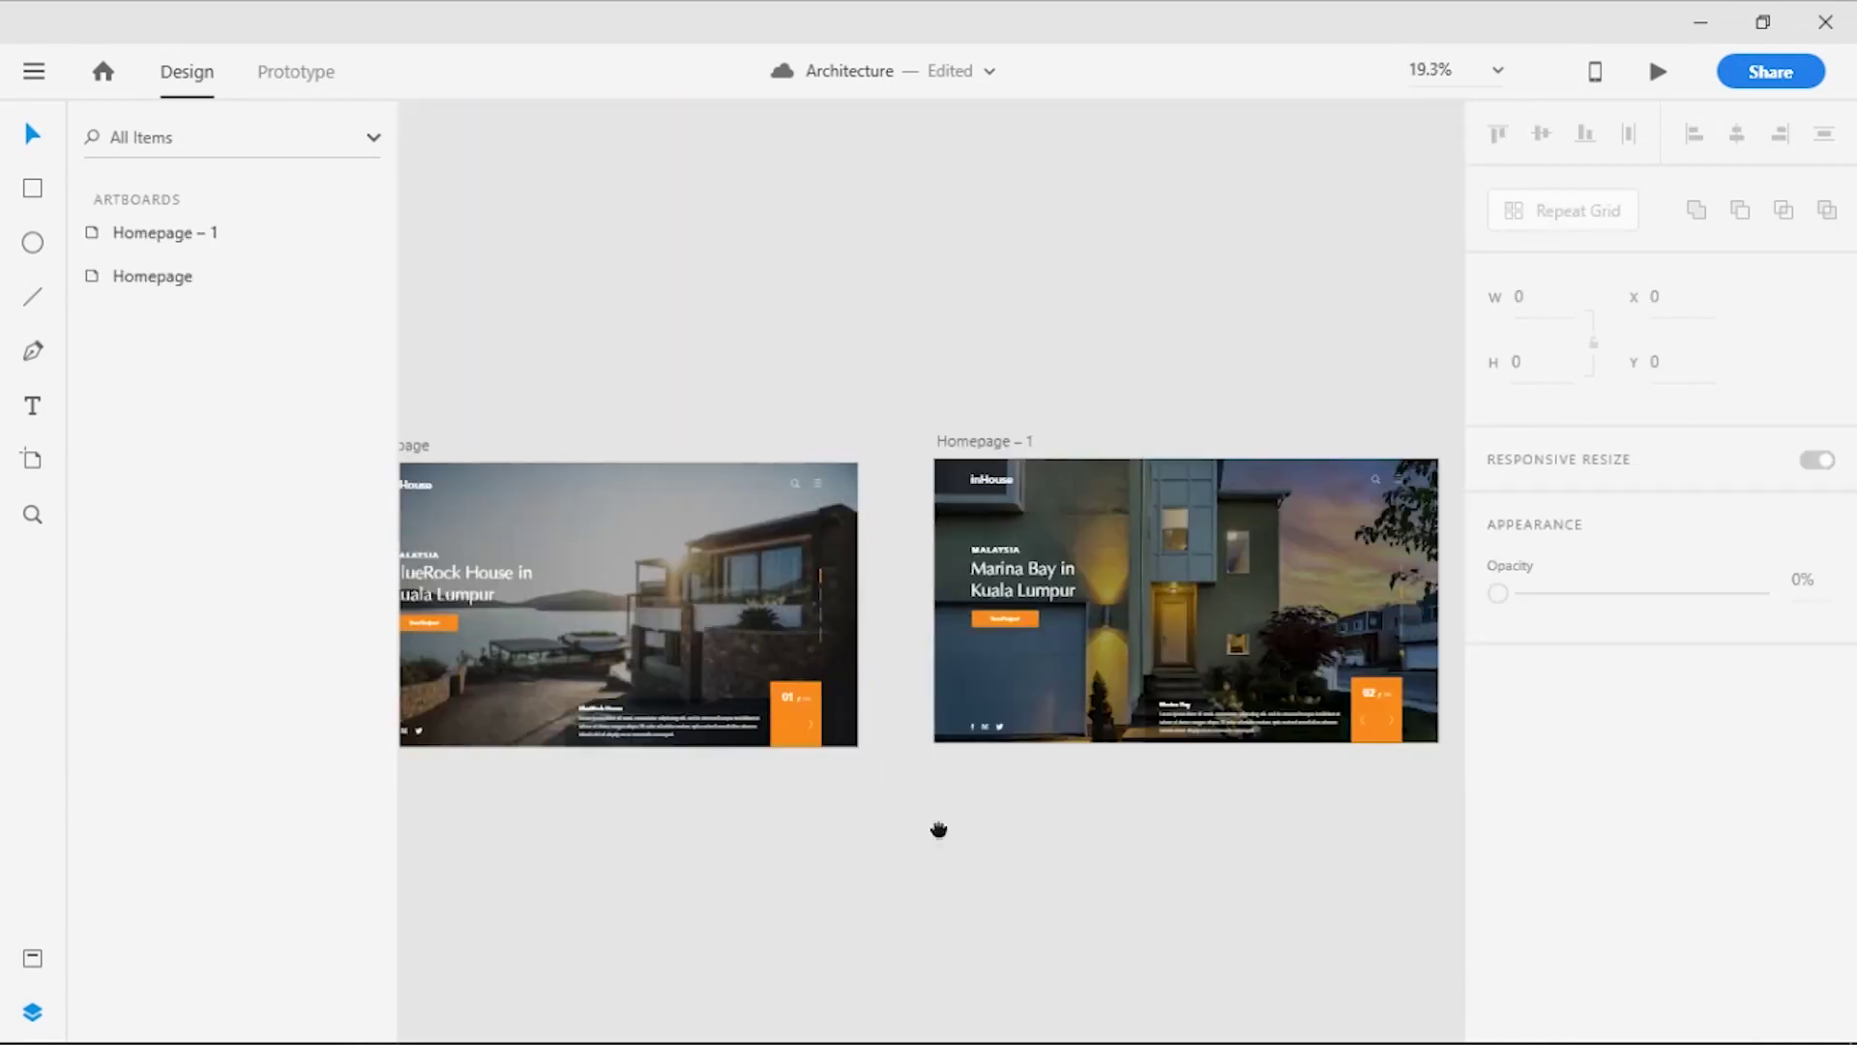
pyautogui.click(1017, 656)
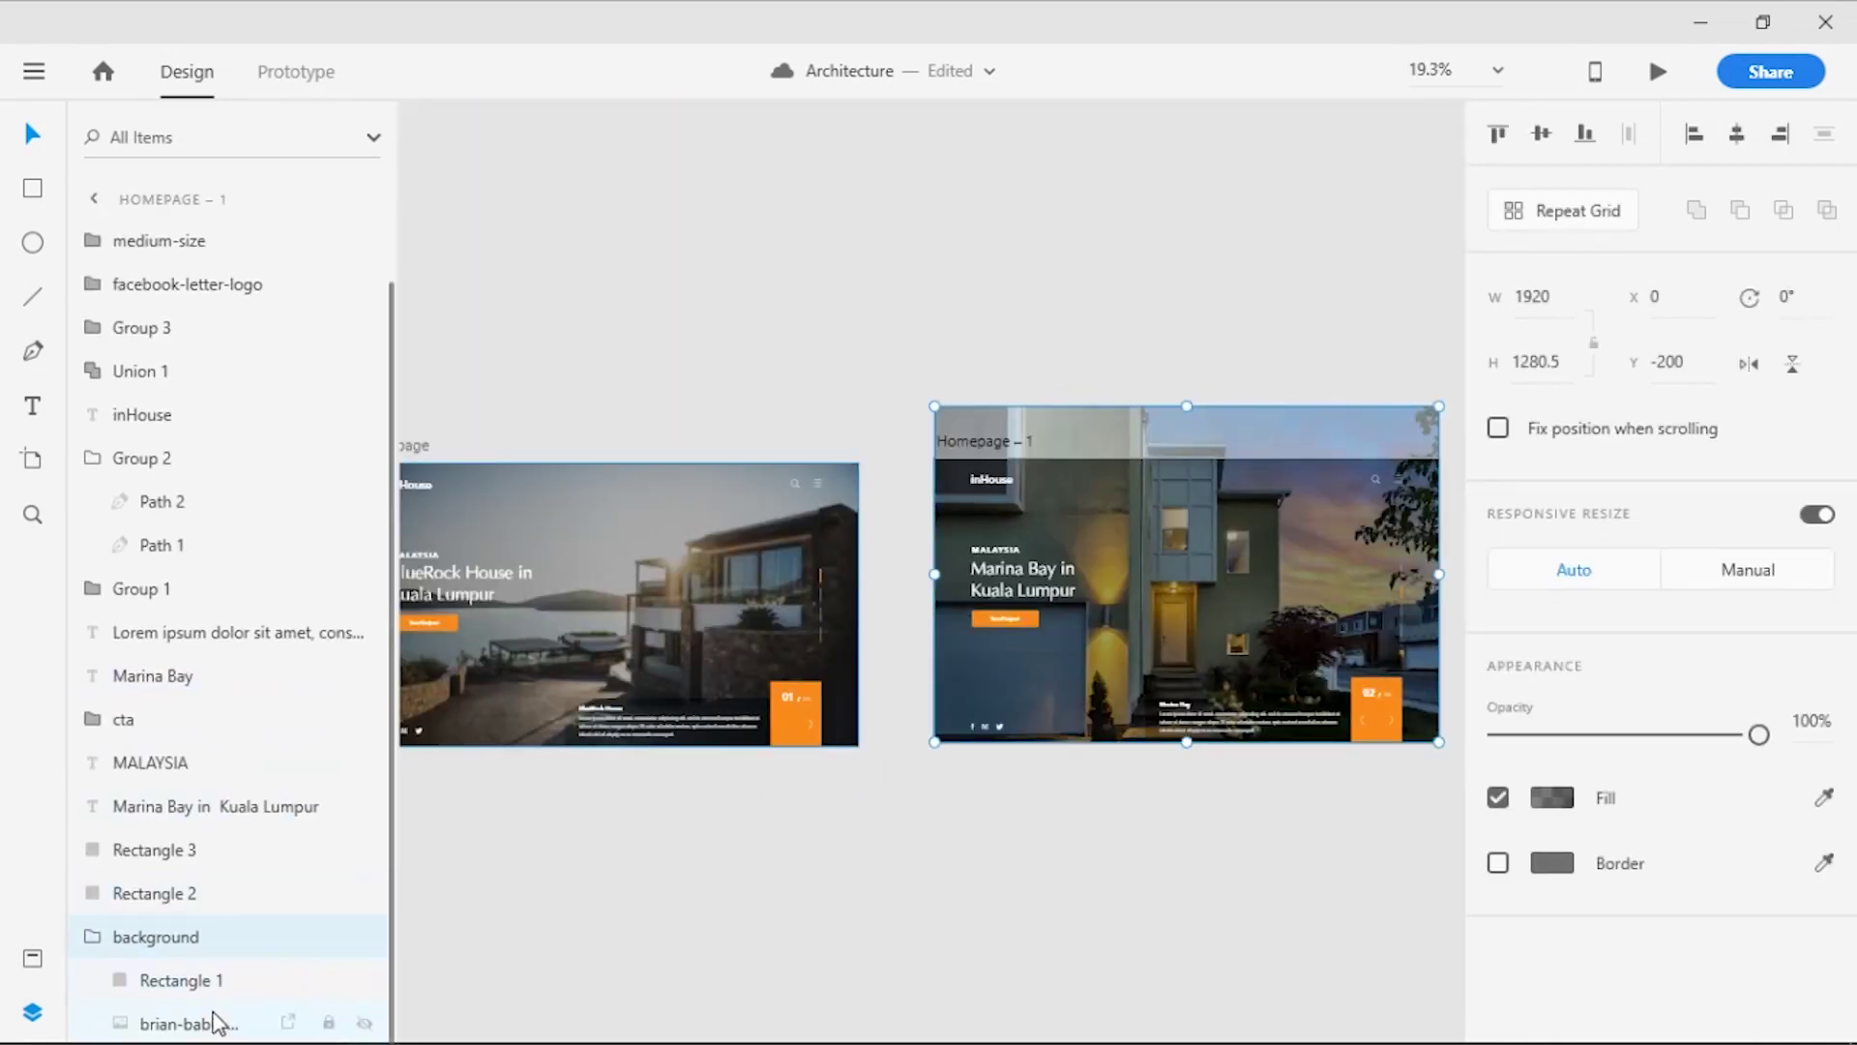
pyautogui.click(219, 1022)
# Paste the house photo into Homepage and place it inside the background group
pyautogui.click(794, 862)
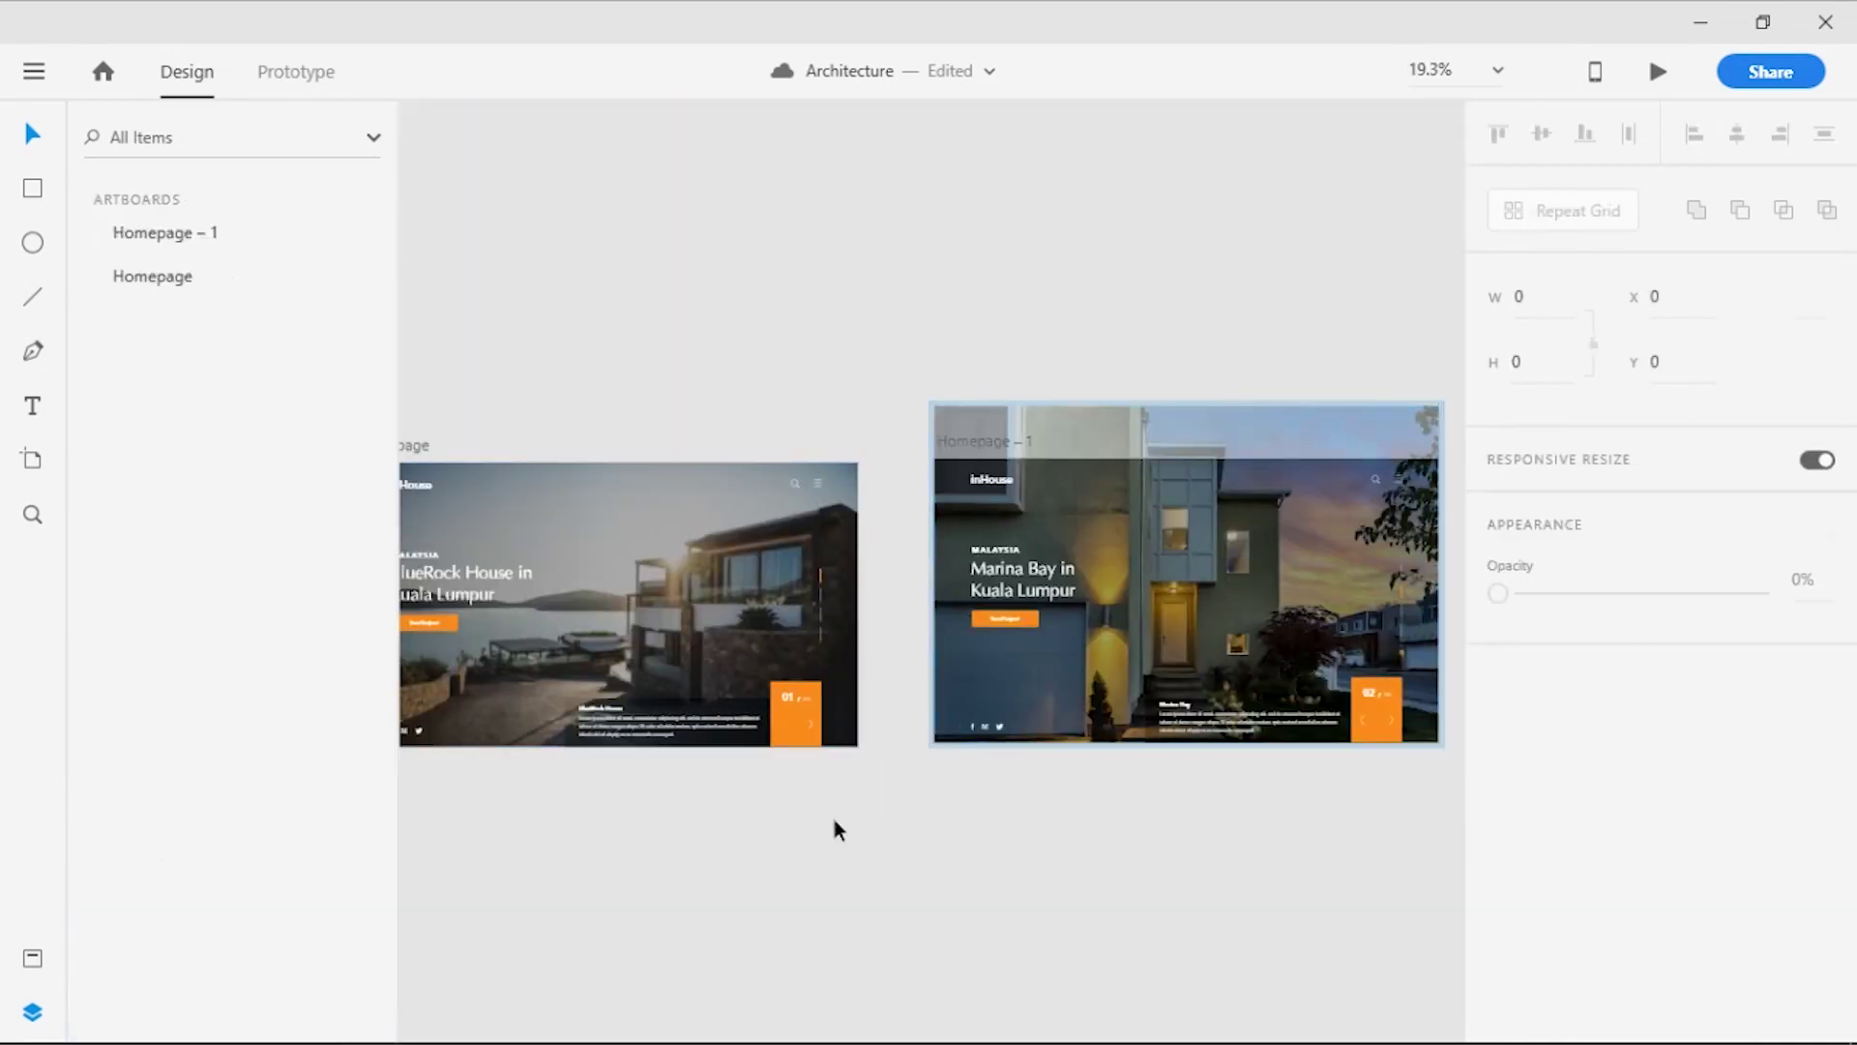
pyautogui.hscroll(-3, 1016, 834)
pyautogui.moveTo(741, 440); pyautogui.dragTo(567, 435)
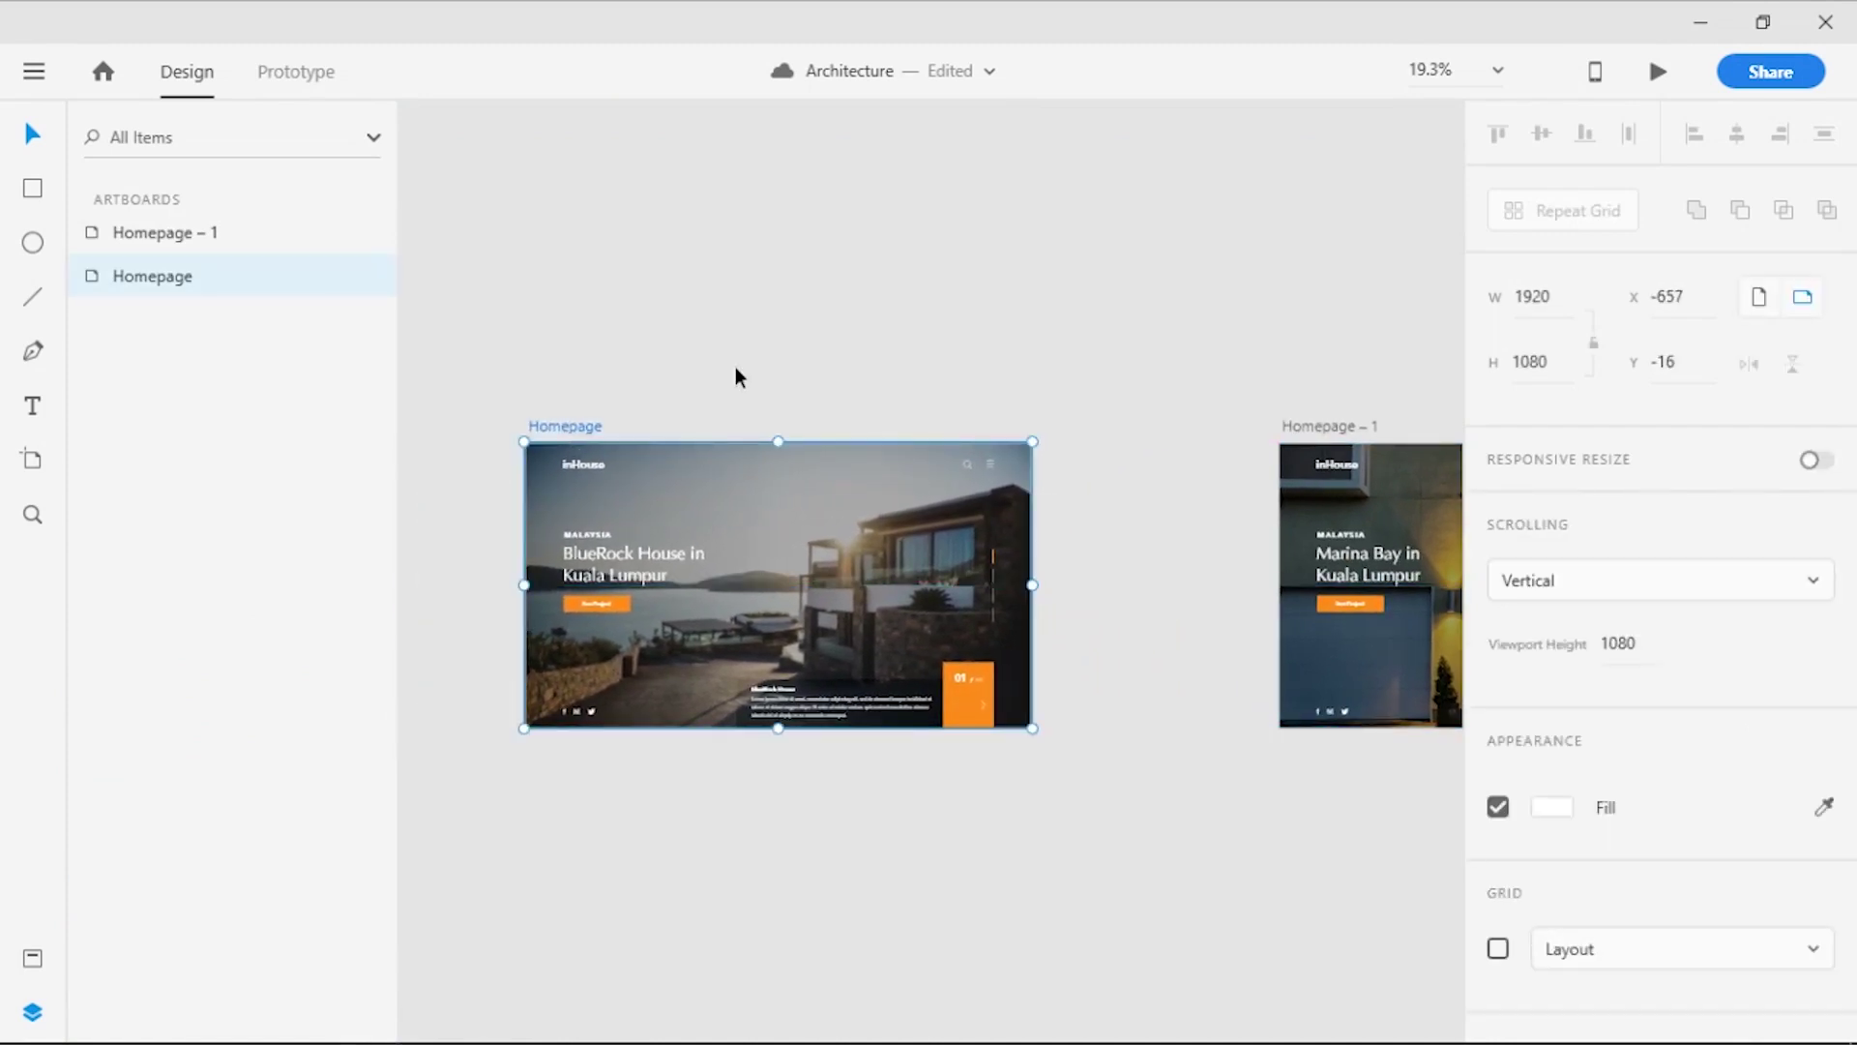
pyautogui.hotkey('ctrl', 'v')
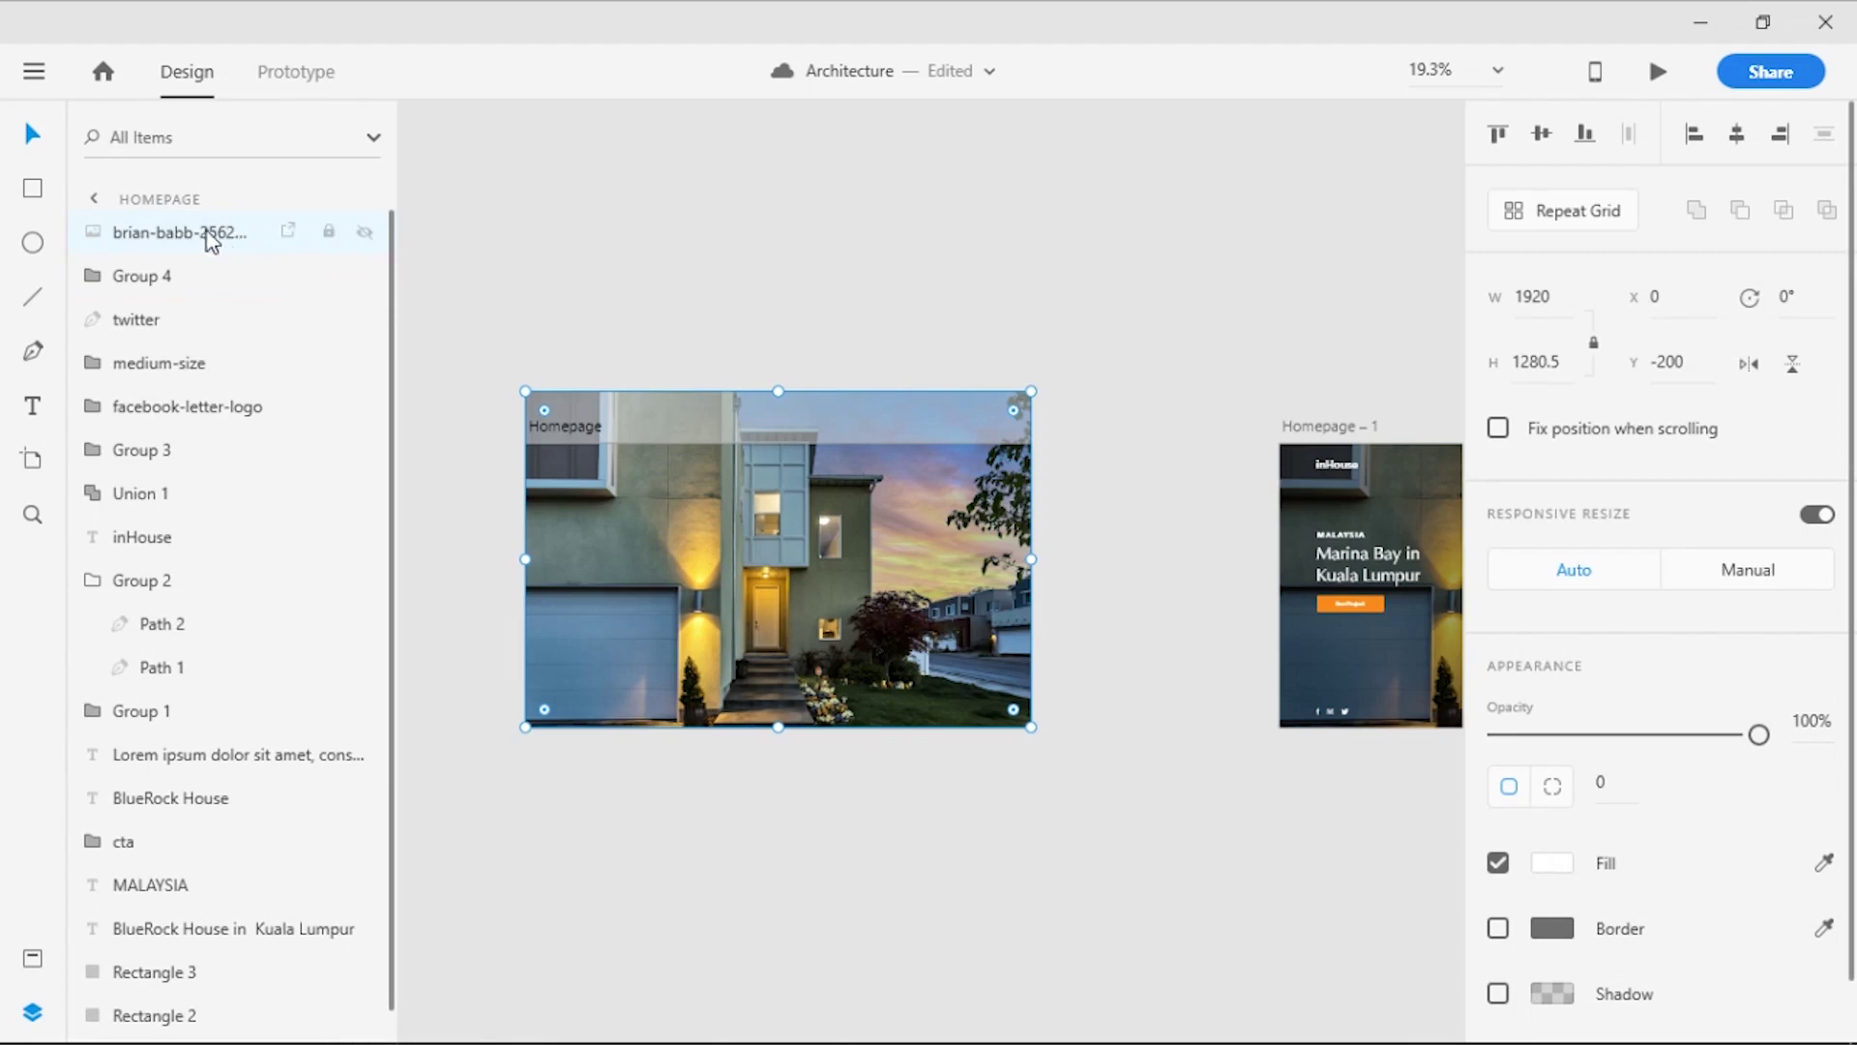
pyautogui.moveTo(210, 237)
pyautogui.mouseDown()
pyautogui.moveTo(233, 933)
pyautogui.moveTo(228, 995)
pyautogui.moveTo(190, 1029)
pyautogui.mouseUp()
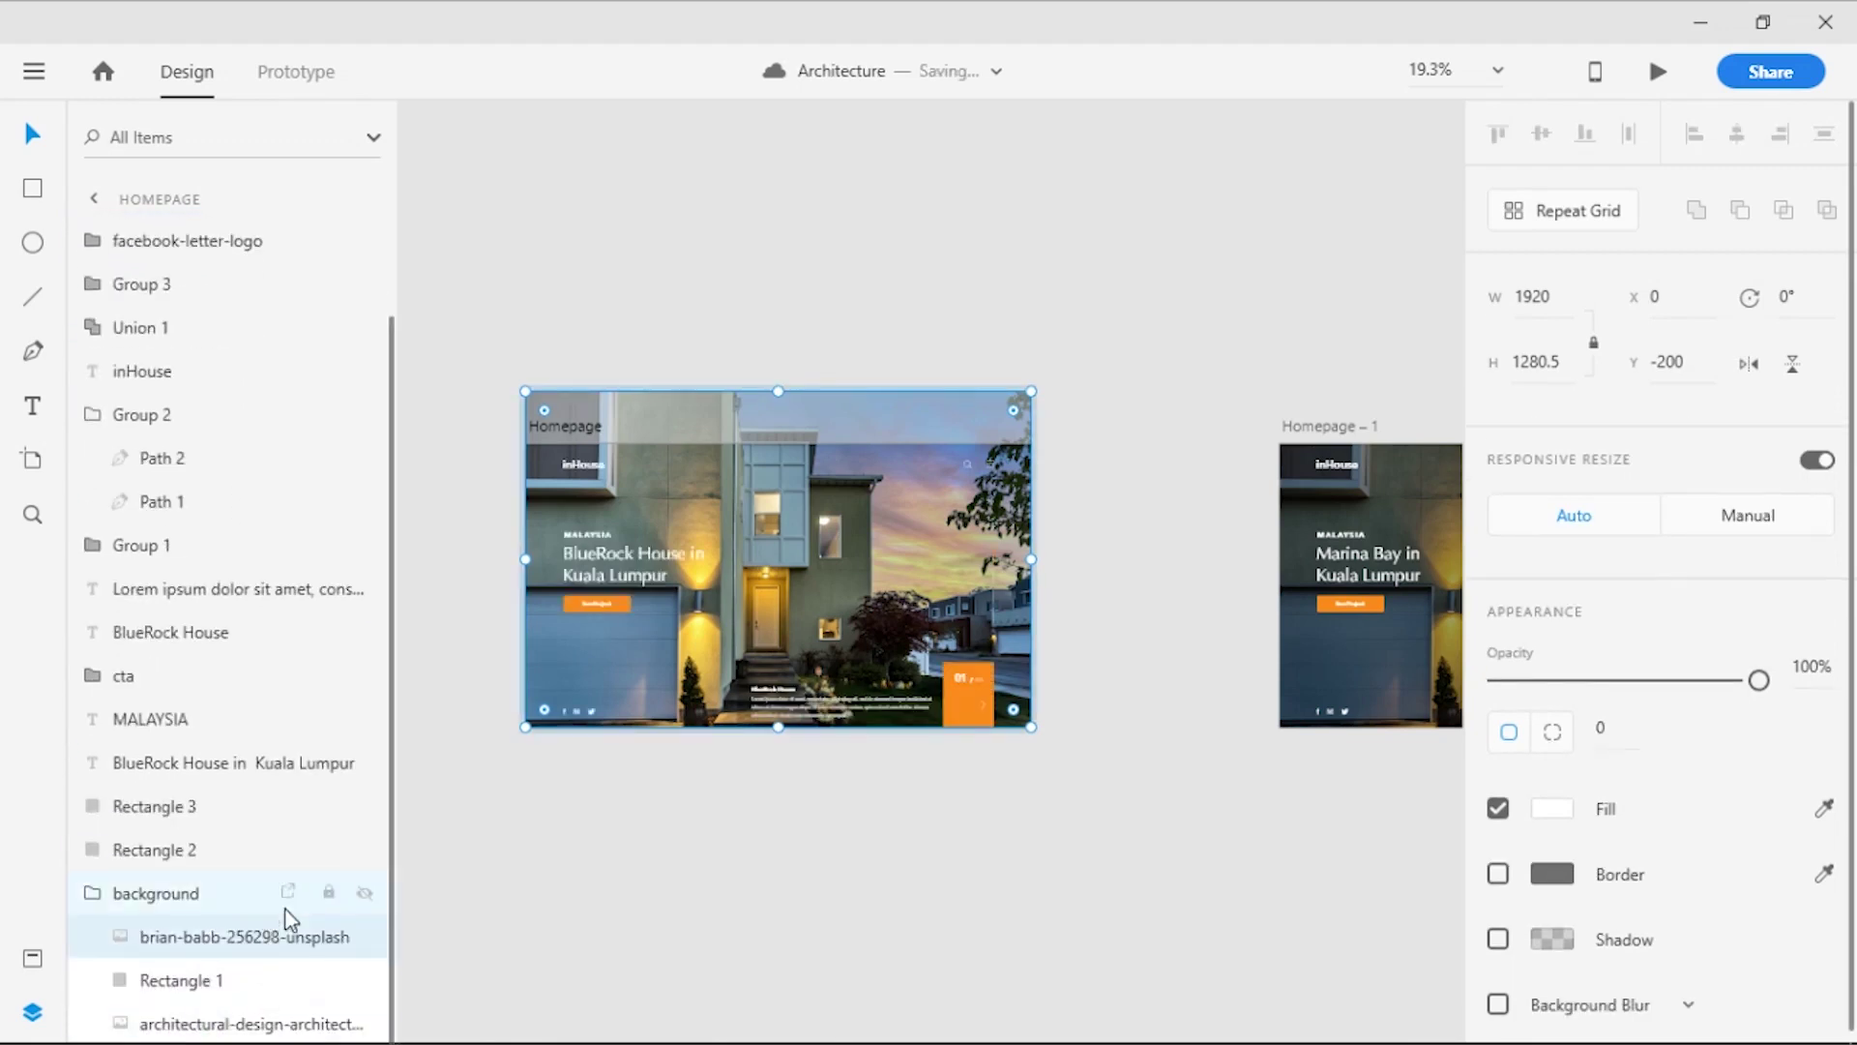
pyautogui.moveTo(218, 936); pyautogui.dragTo(219, 999)
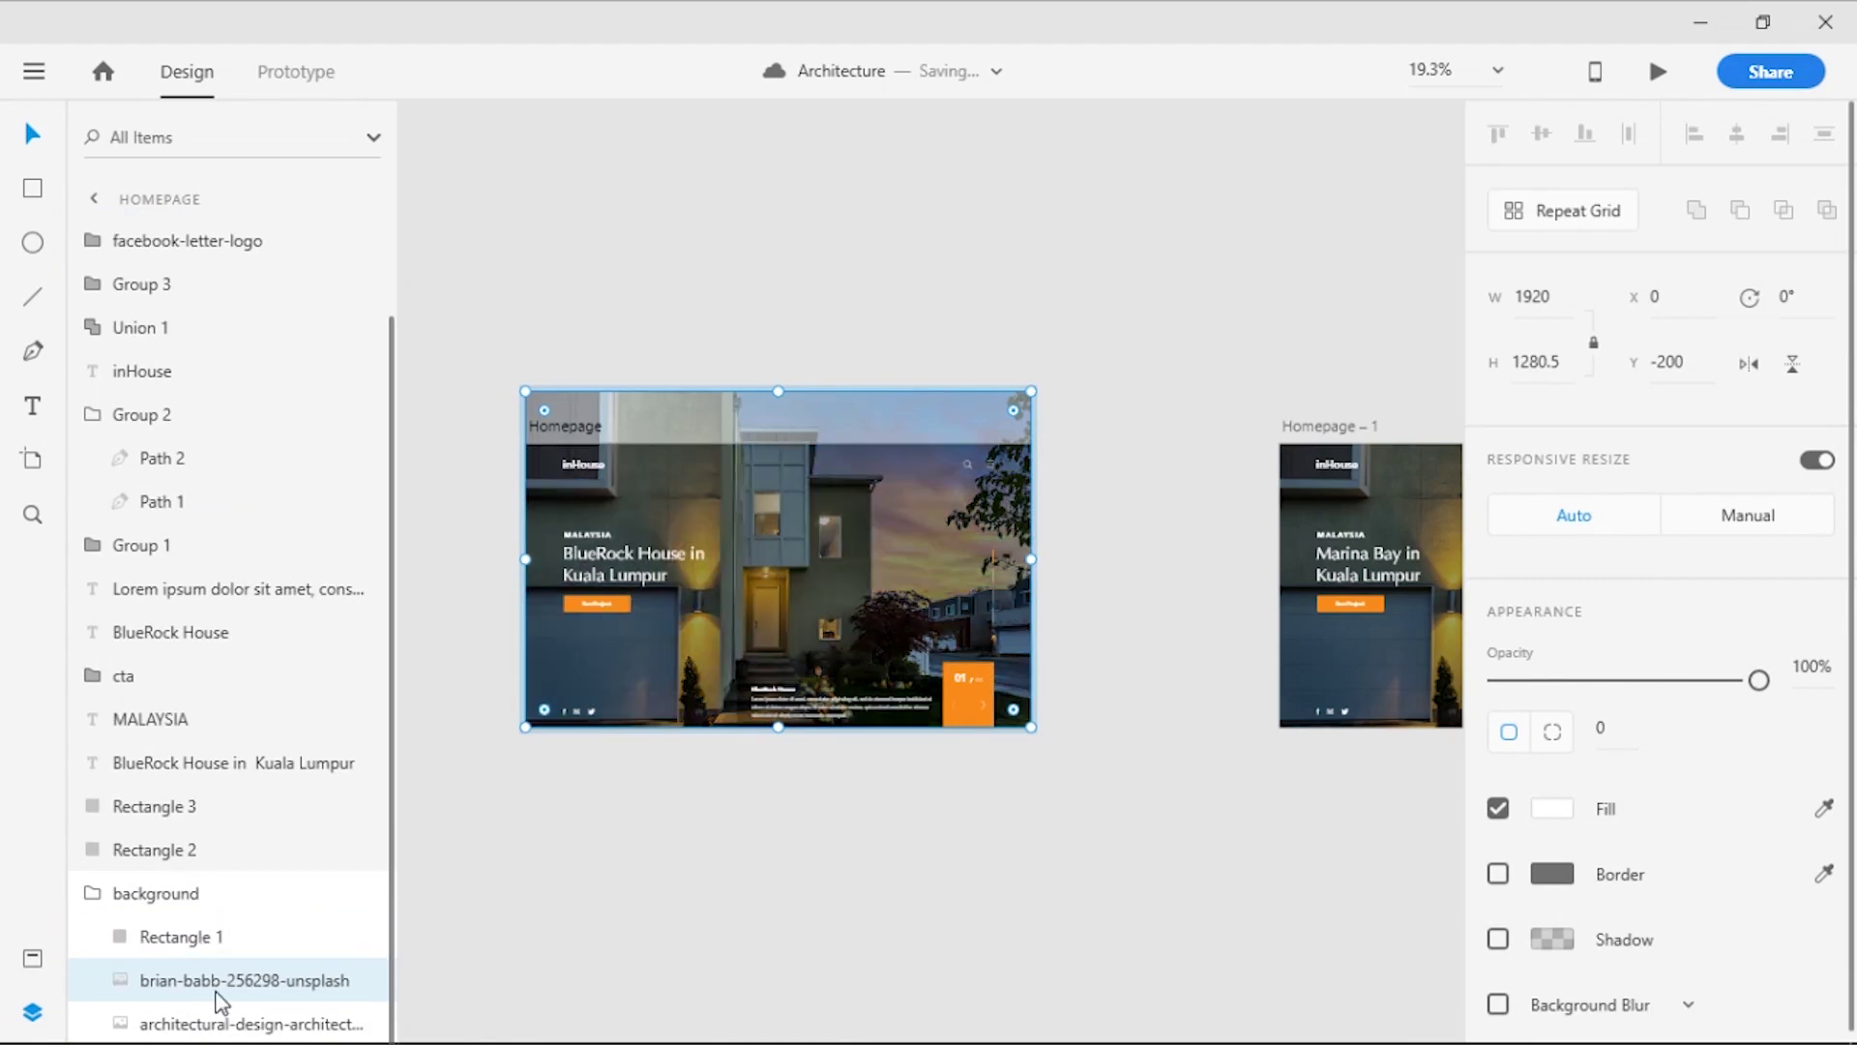
pyautogui.moveTo(188, 979)
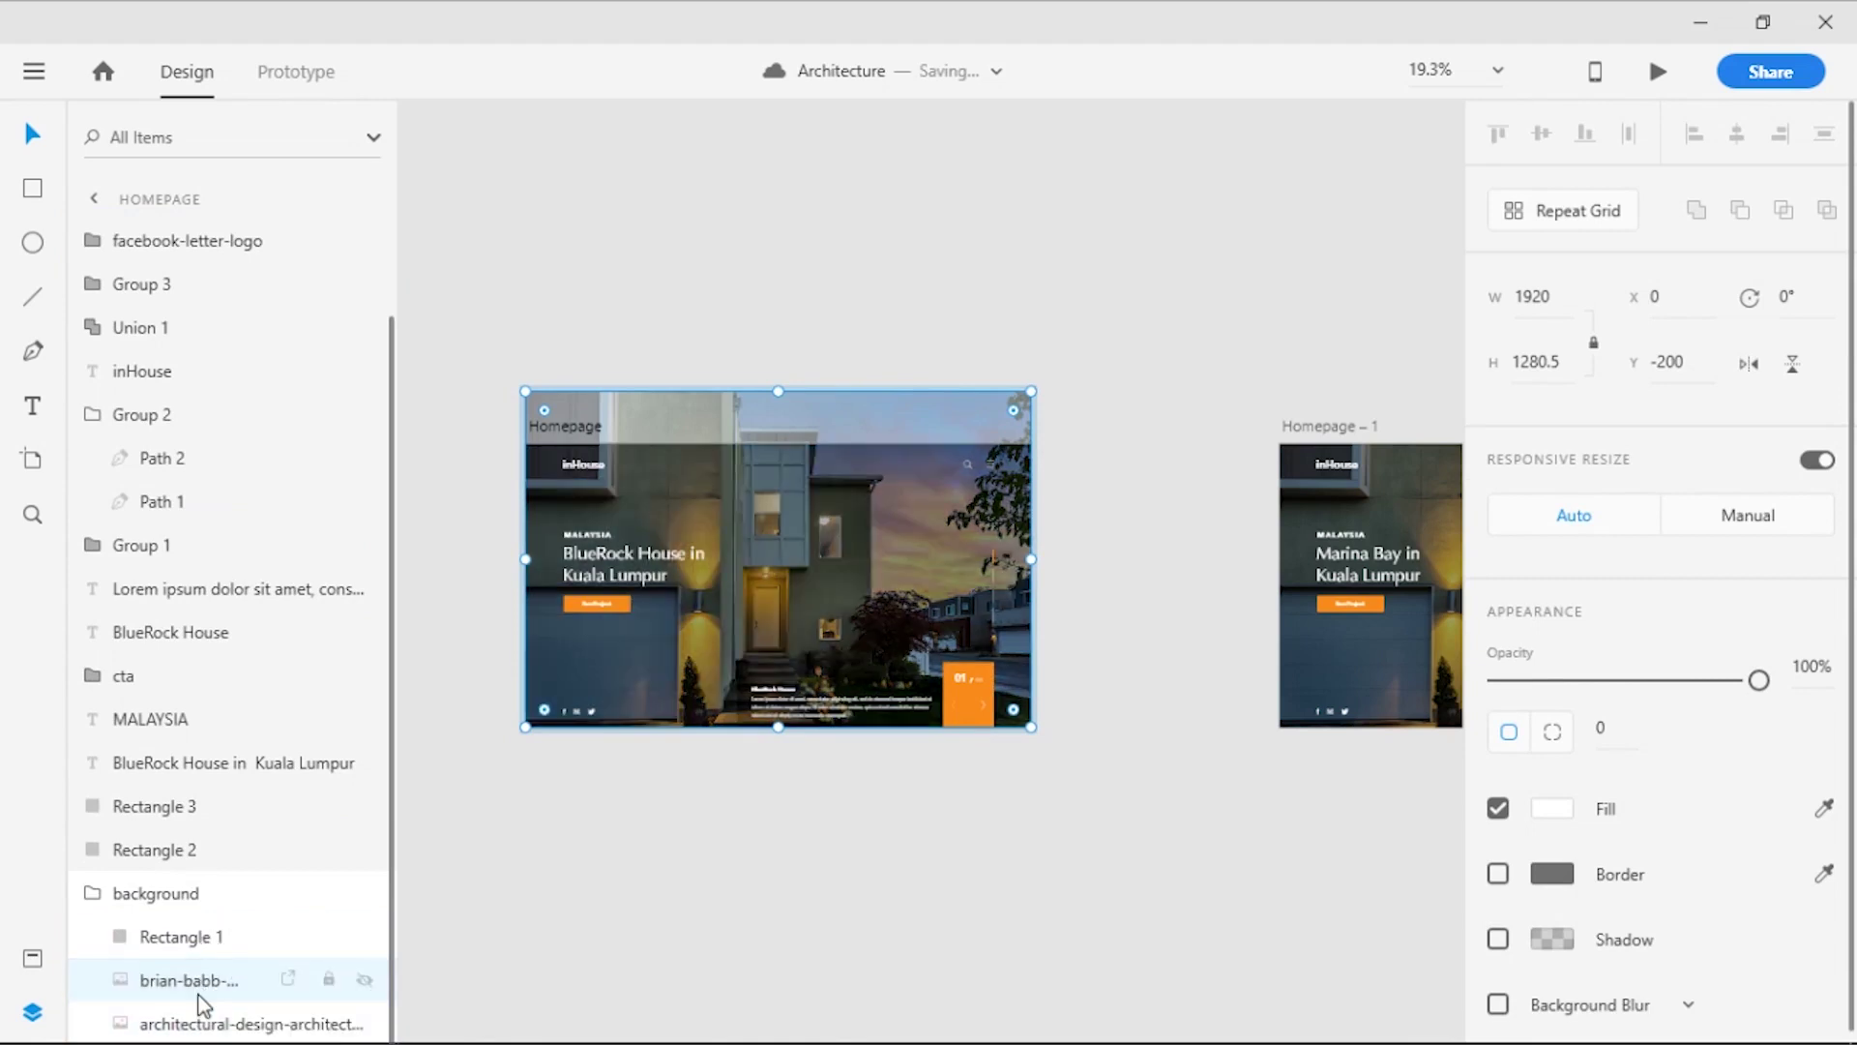
# Nudge the pasted photo right three Shift-steps and set its opacity to 0%
pyautogui.hotkey('shift', 'Right')
pyautogui.hotkey('shift', 'Right')
pyautogui.hotkey('shift', 'Right')
pyautogui.hotkey('shift', 'Right')
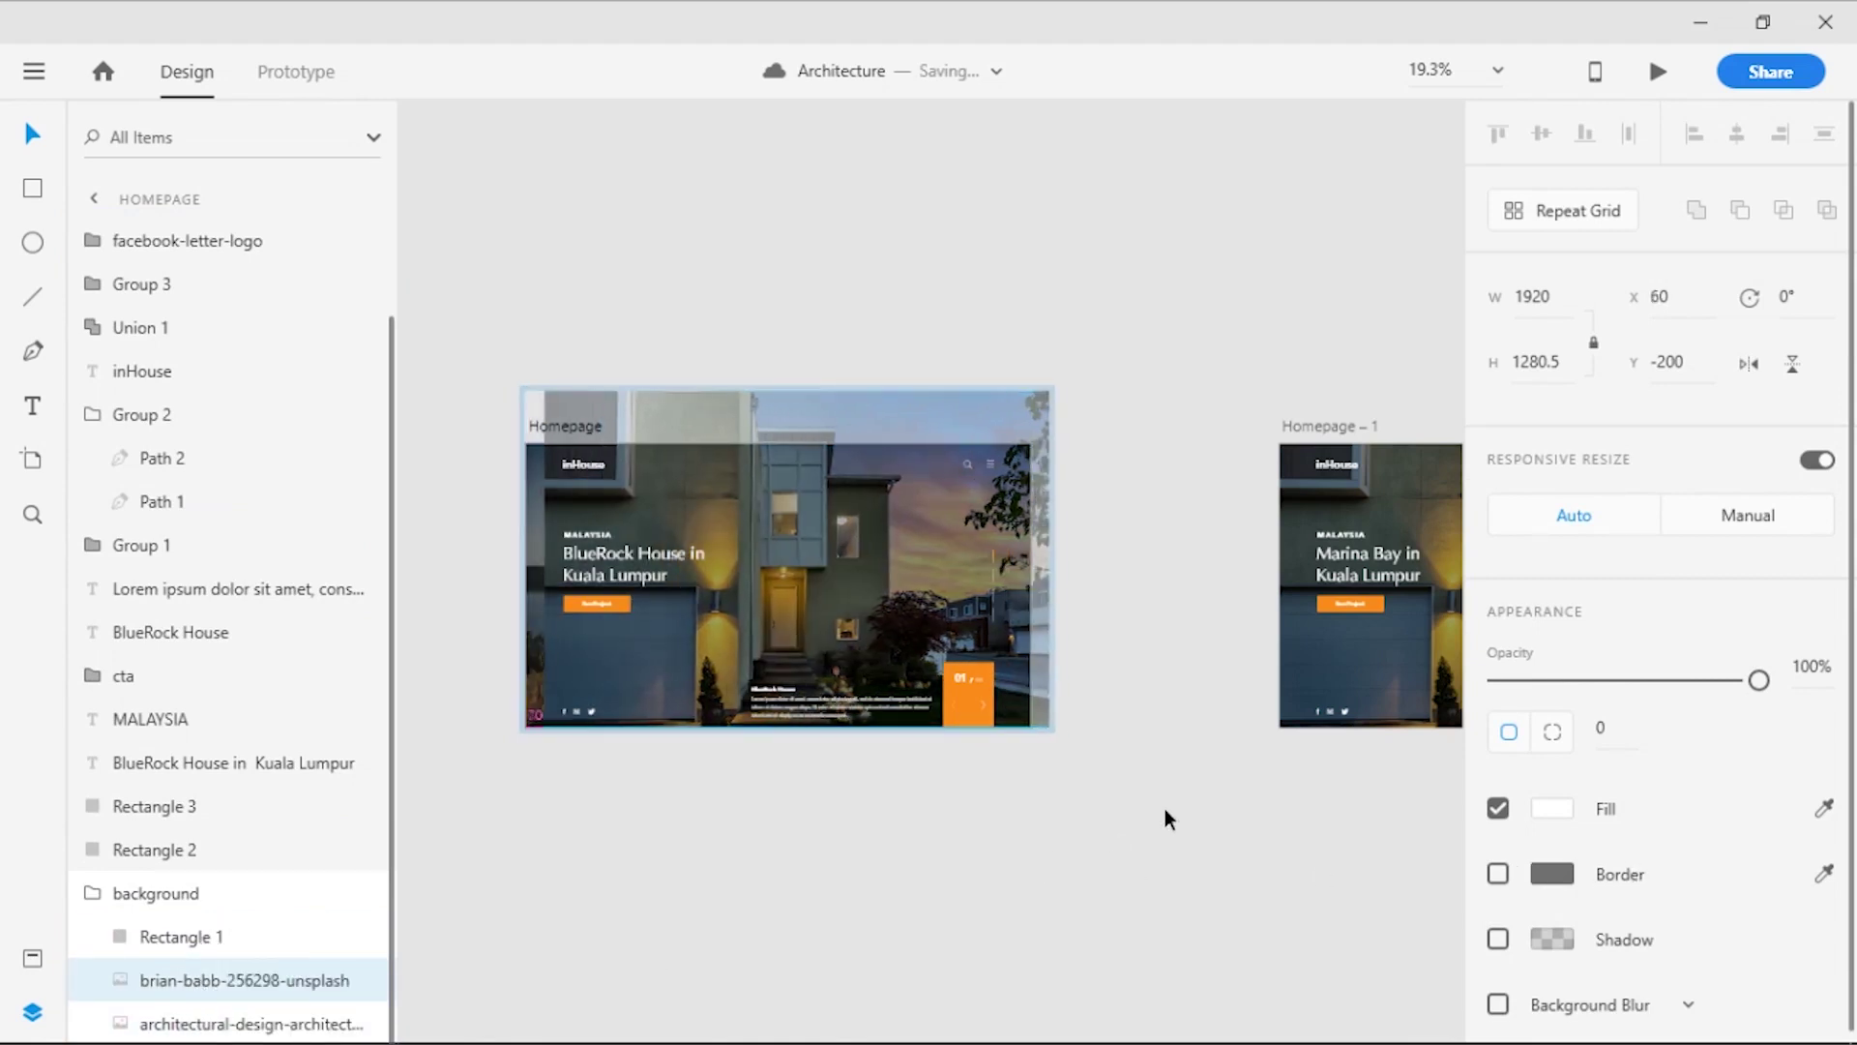
pyautogui.hotkey('shift', 'Right')
pyautogui.hotkey('shift', 'Right')
pyautogui.hotkey('shift', 'Right')
pyautogui.hotkey('shift', 'Right')
pyautogui.hotkey('shift', 'Right')
pyautogui.hotkey('shift', 'Right')
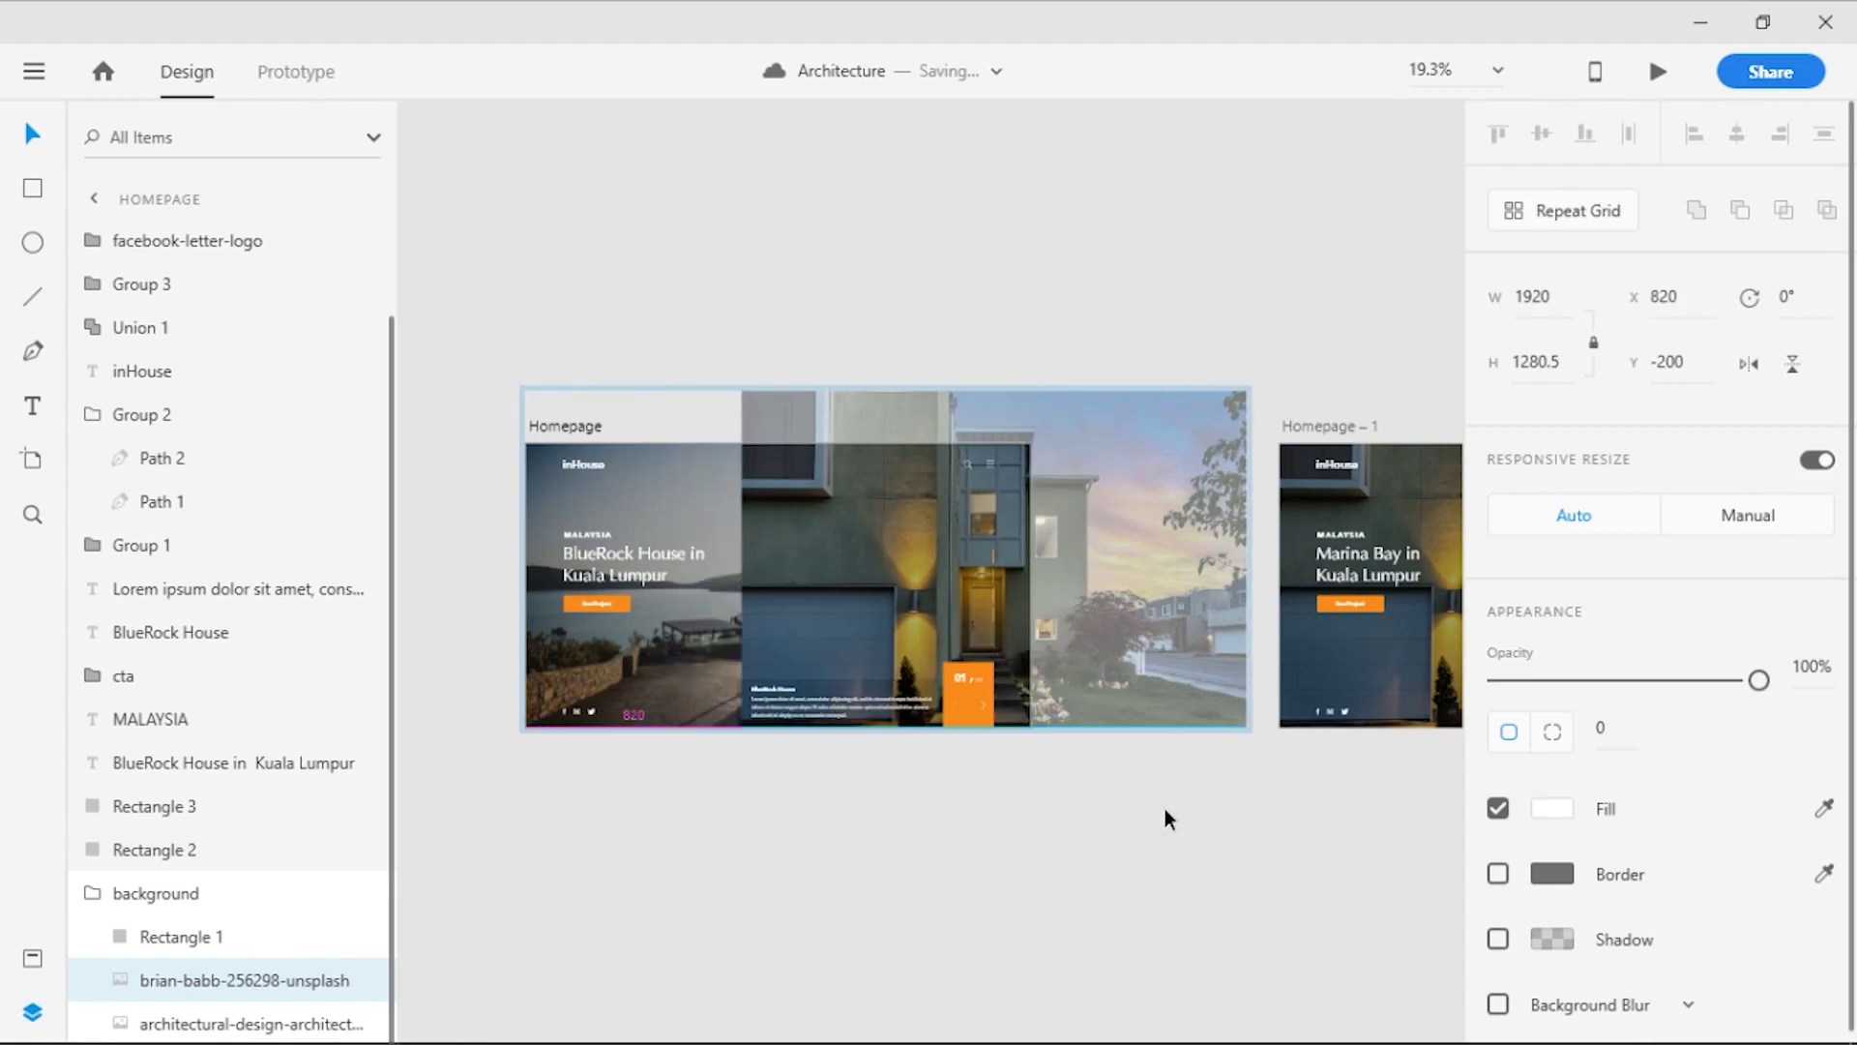
pyautogui.hotkey('shift', 'Right')
pyautogui.hotkey('shift', 'Right')
pyautogui.hotkey('shift', 'Right')
pyautogui.hotkey('shift', 'Right')
pyautogui.hotkey('shift', 'Right')
pyautogui.hotkey('shift', 'Right')
pyautogui.hotkey('shift', 'Right')
pyautogui.hotkey('shift', 'Right')
pyautogui.hotkey('shift', 'Right')
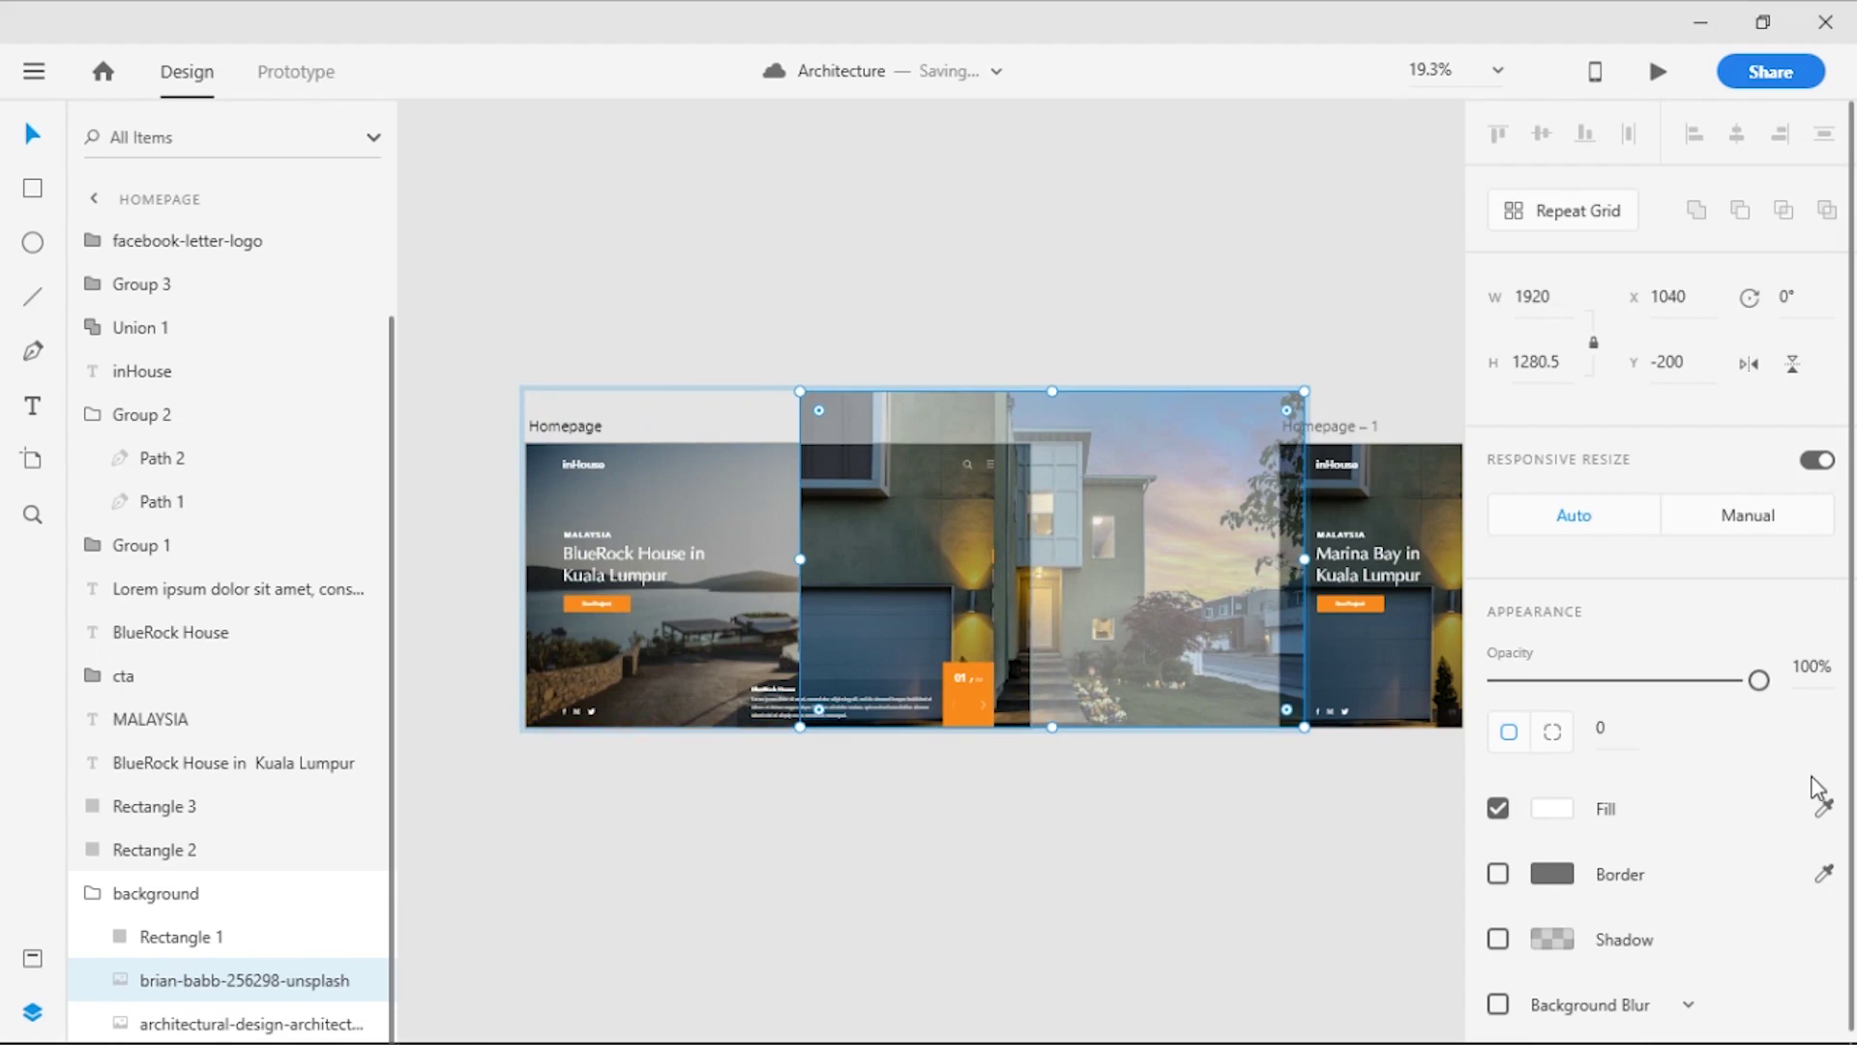
pyautogui.moveTo(1758, 679); pyautogui.dragTo(1397, 721)
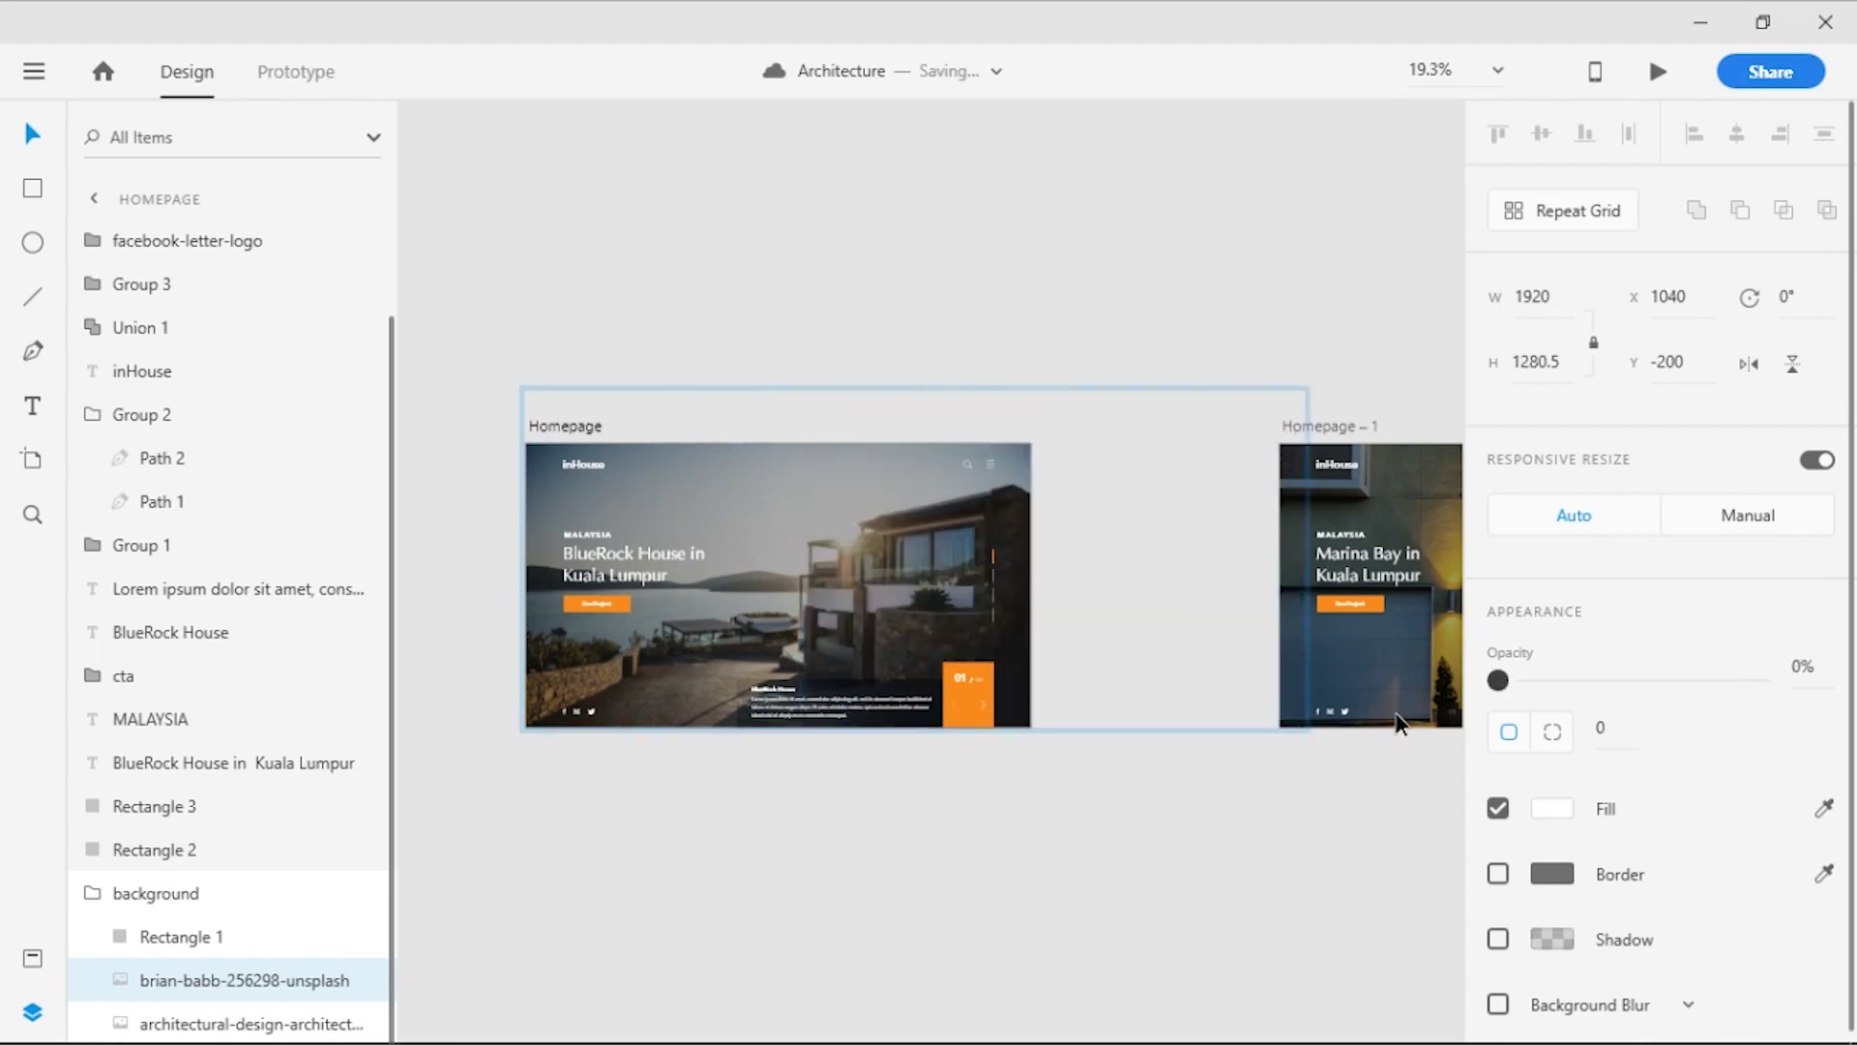
pyautogui.click(1132, 852)
pyautogui.hscroll(3, 1267, 894)
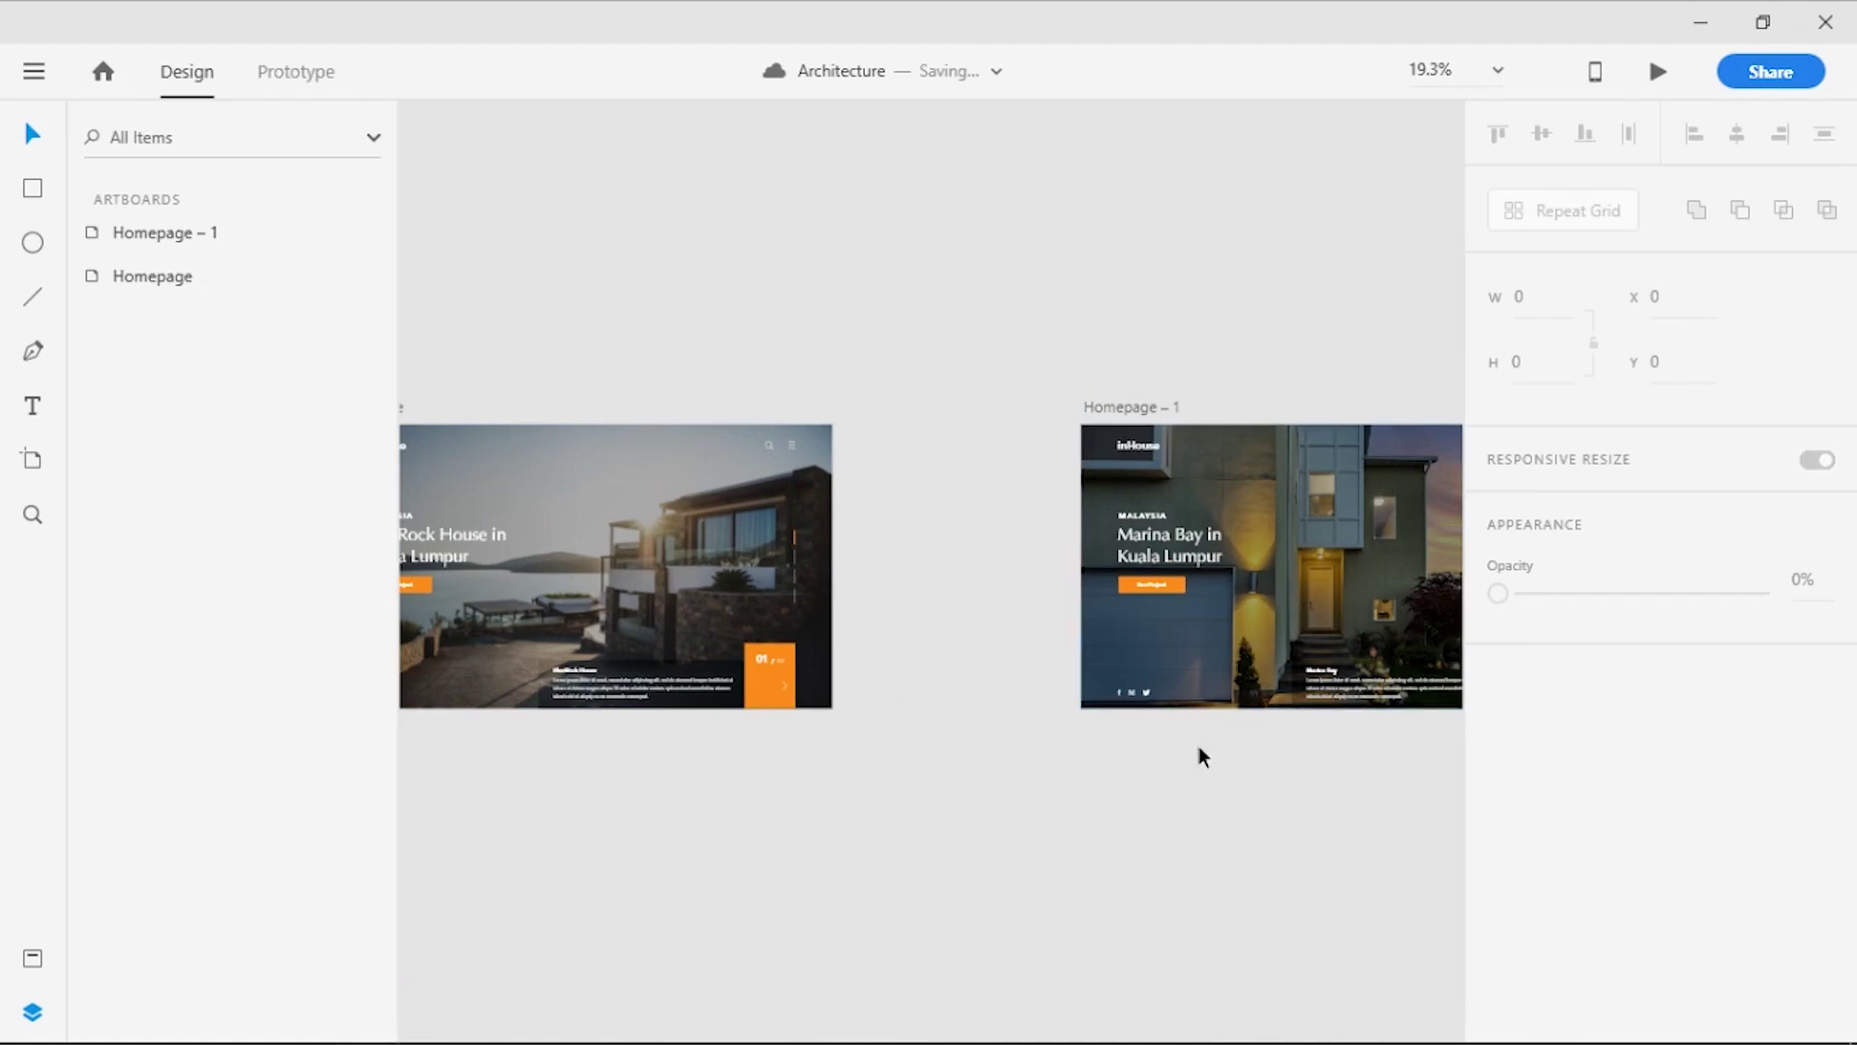
pyautogui.keyDown('ctrl'); pyautogui.scroll(-1, 1203, 754); pyautogui.keyUp('ctrl')
# In Prototype mode, link the Marina Bay arrow to BlueRock House with 0.8 s Tap Auto-Animate
pyautogui.click(290, 75)
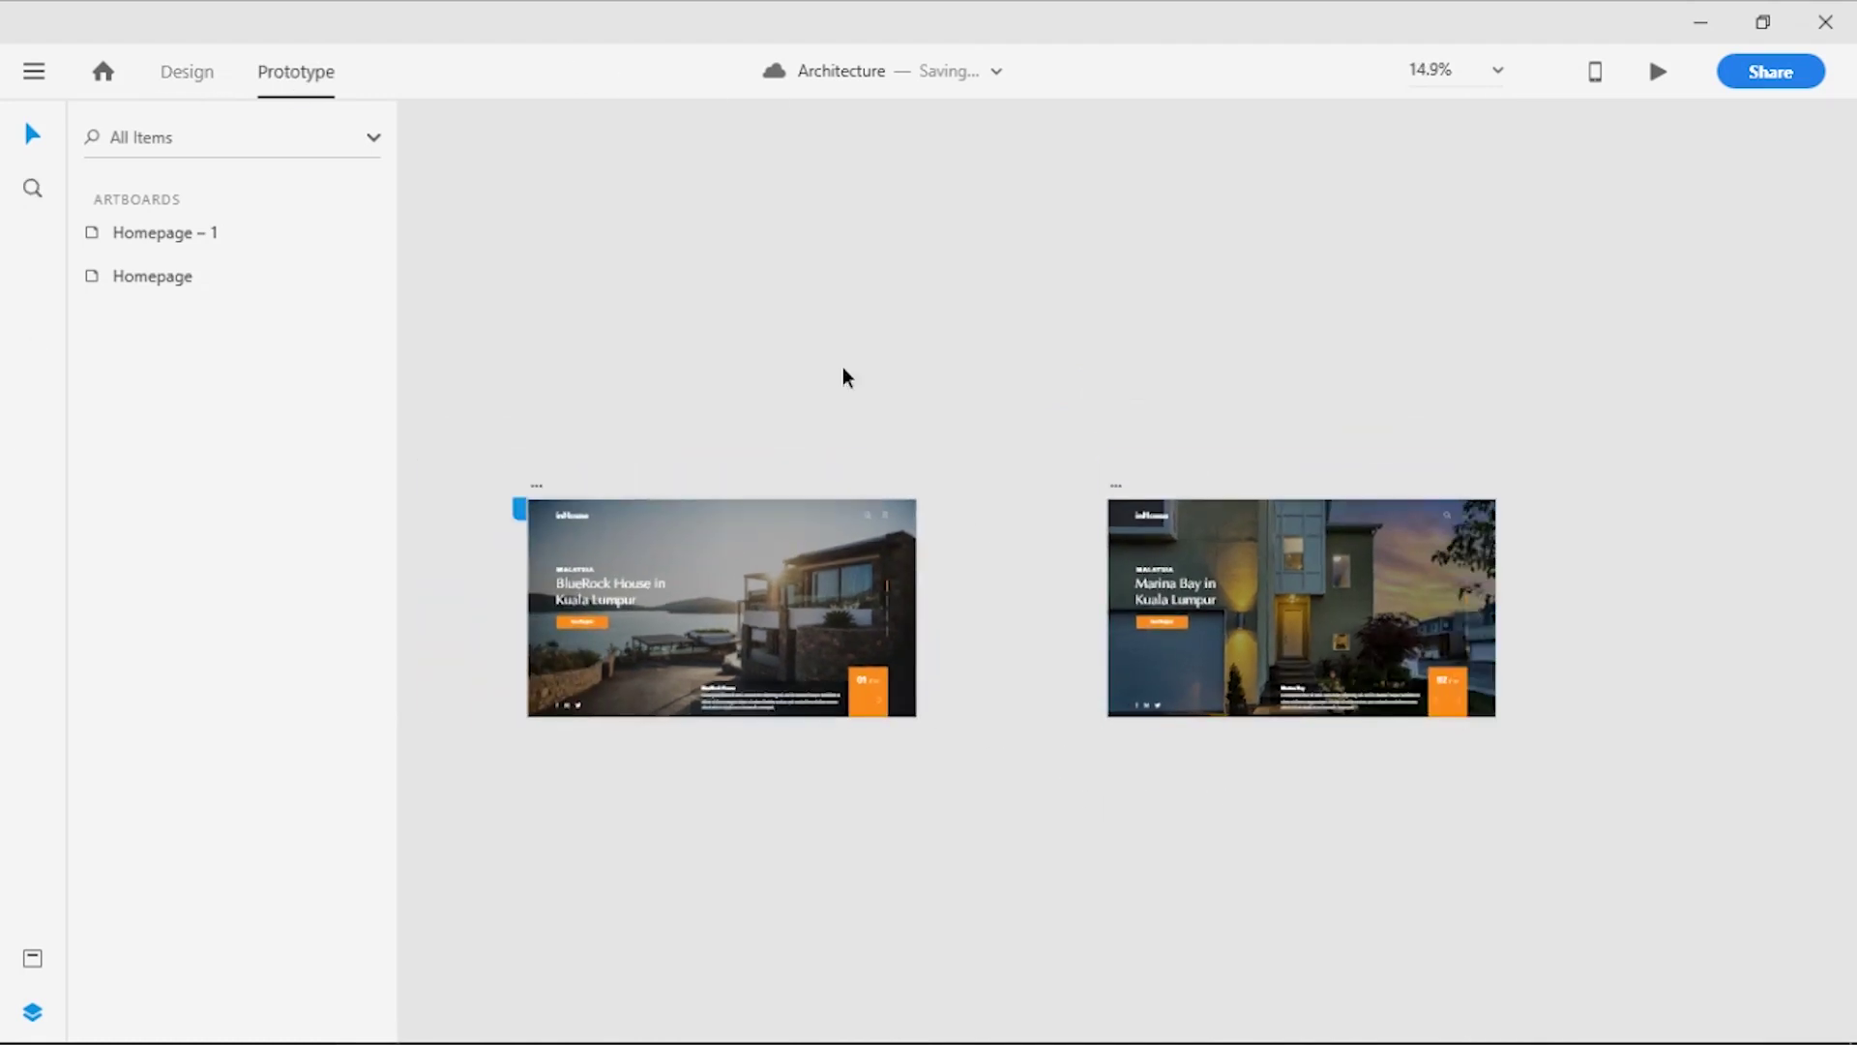
pyautogui.hscroll(2, 1320, 866)
pyautogui.keyDown('ctrl'); pyautogui.scroll(3, 1272, 670); pyautogui.keyUp('ctrl')
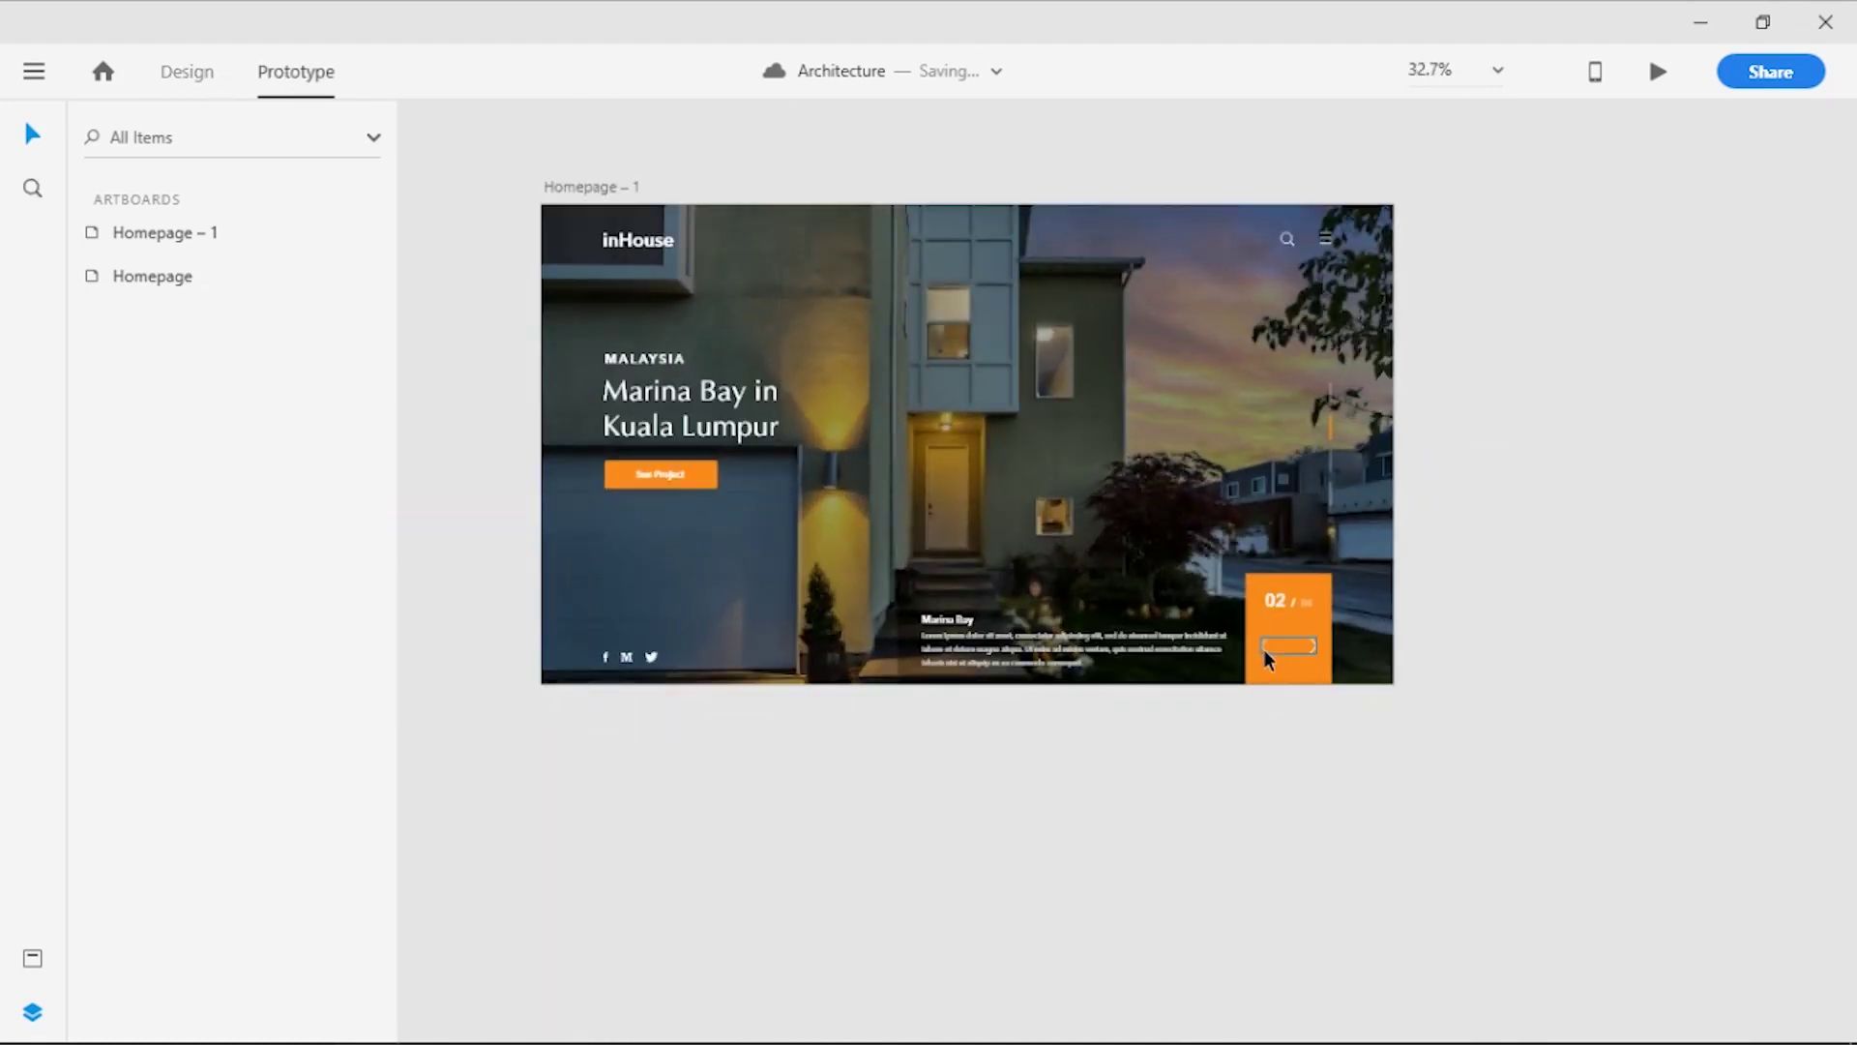
pyautogui.click(1265, 657)
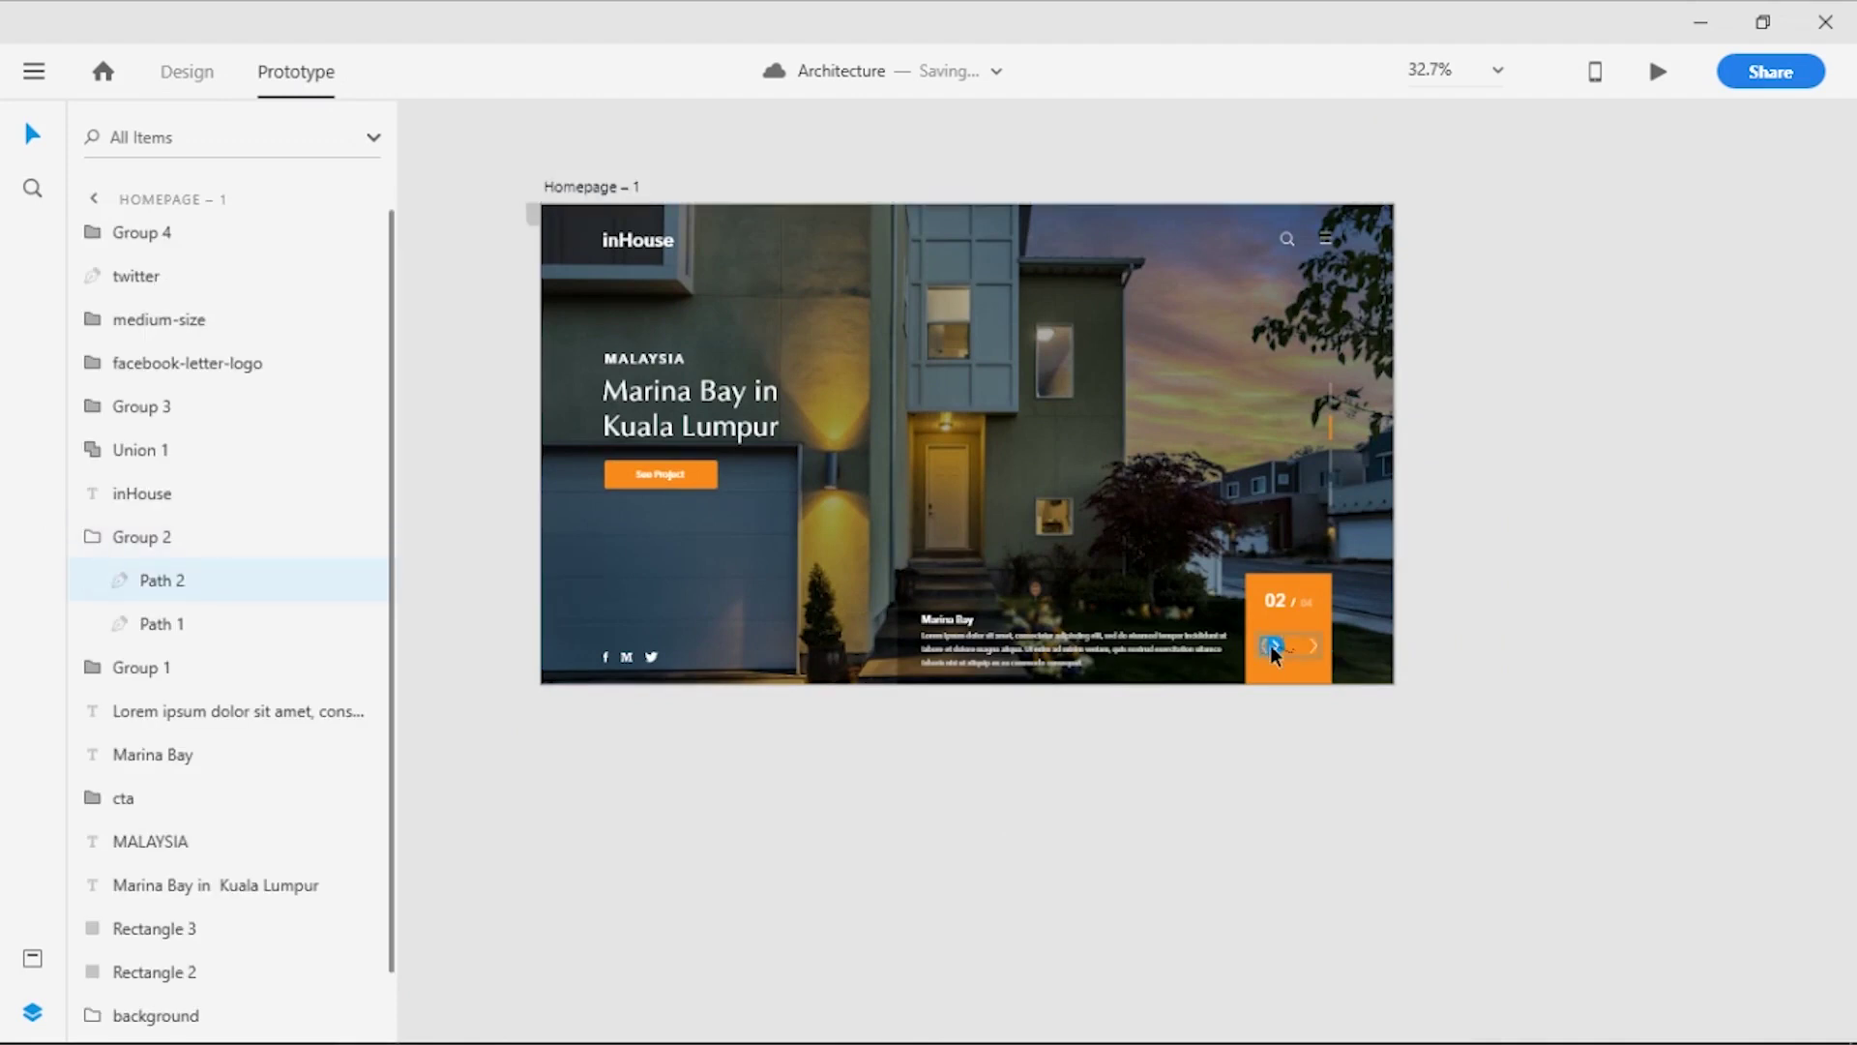
pyautogui.hscroll(-2, 1219, 817)
pyautogui.keyDown('ctrl'); pyautogui.scroll(-1, 1249, 816); pyautogui.keyUp('ctrl')
pyautogui.moveTo(1452, 708); pyautogui.dragTo(558, 572)
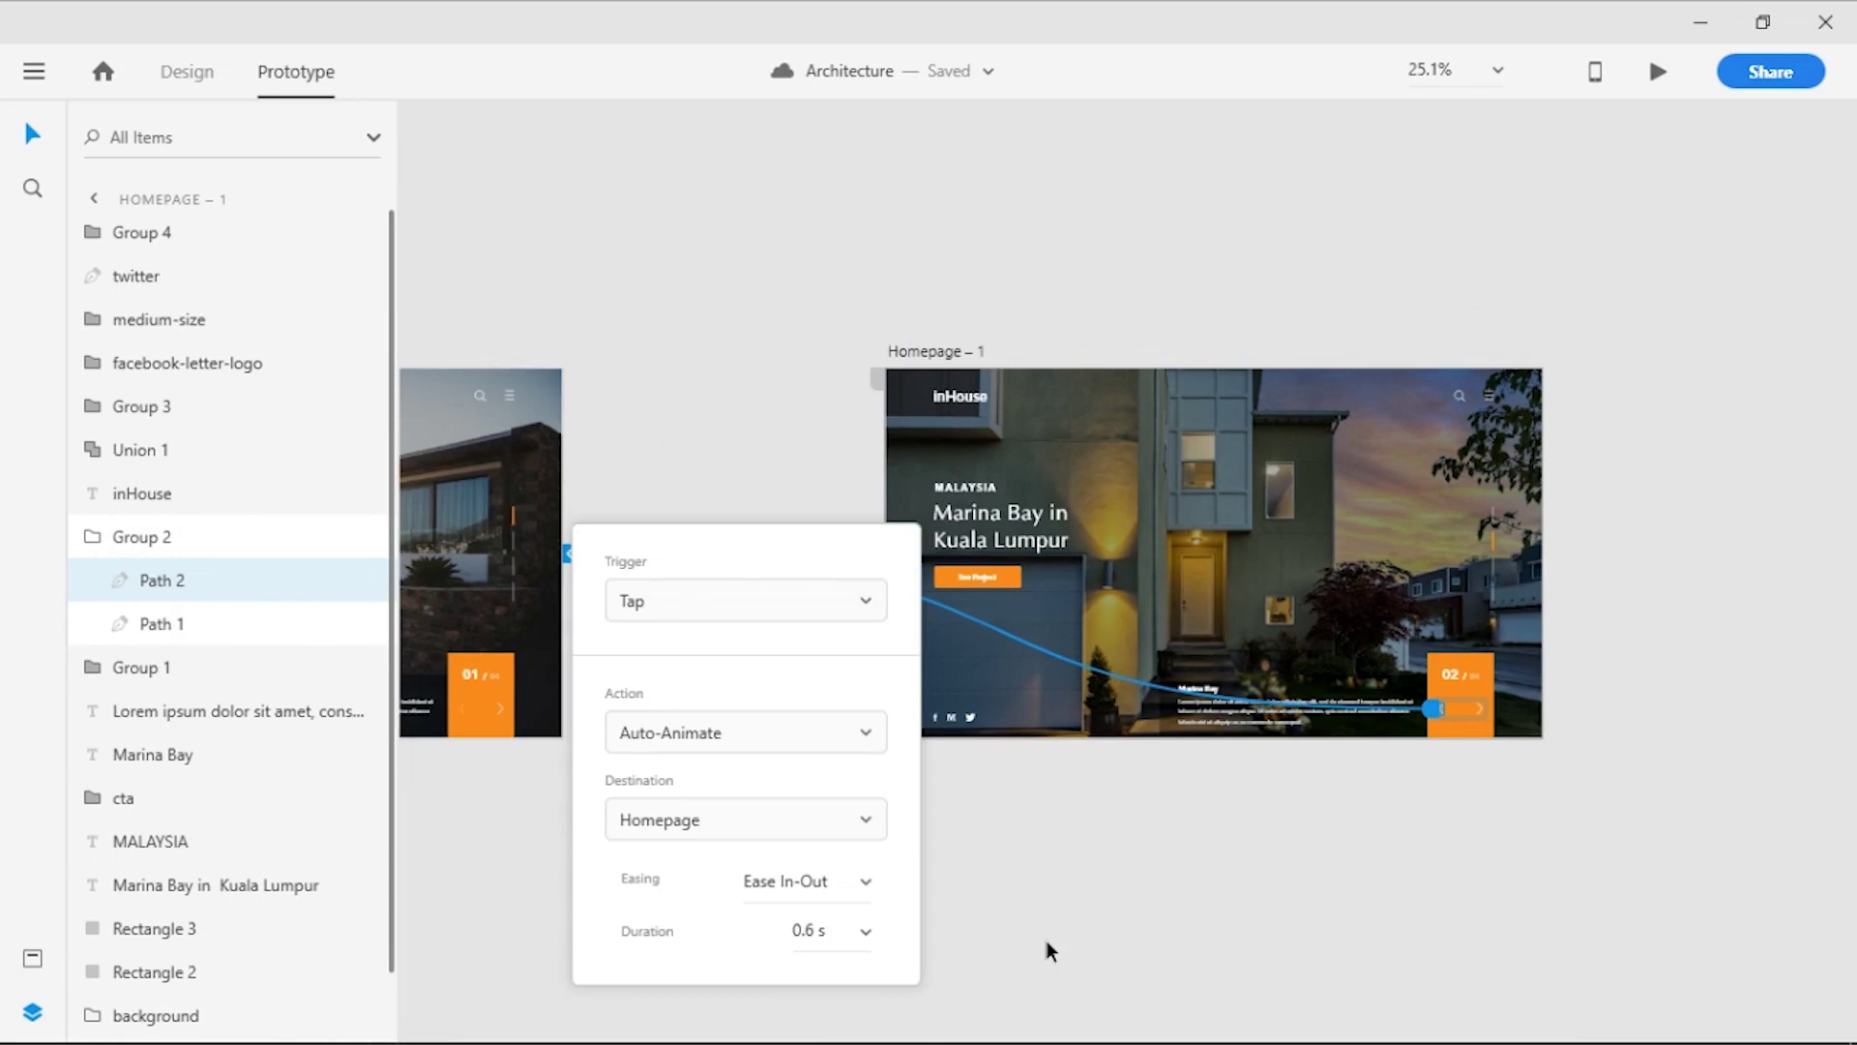
pyautogui.click(862, 936)
pyautogui.click(814, 854)
pyautogui.click(863, 871)
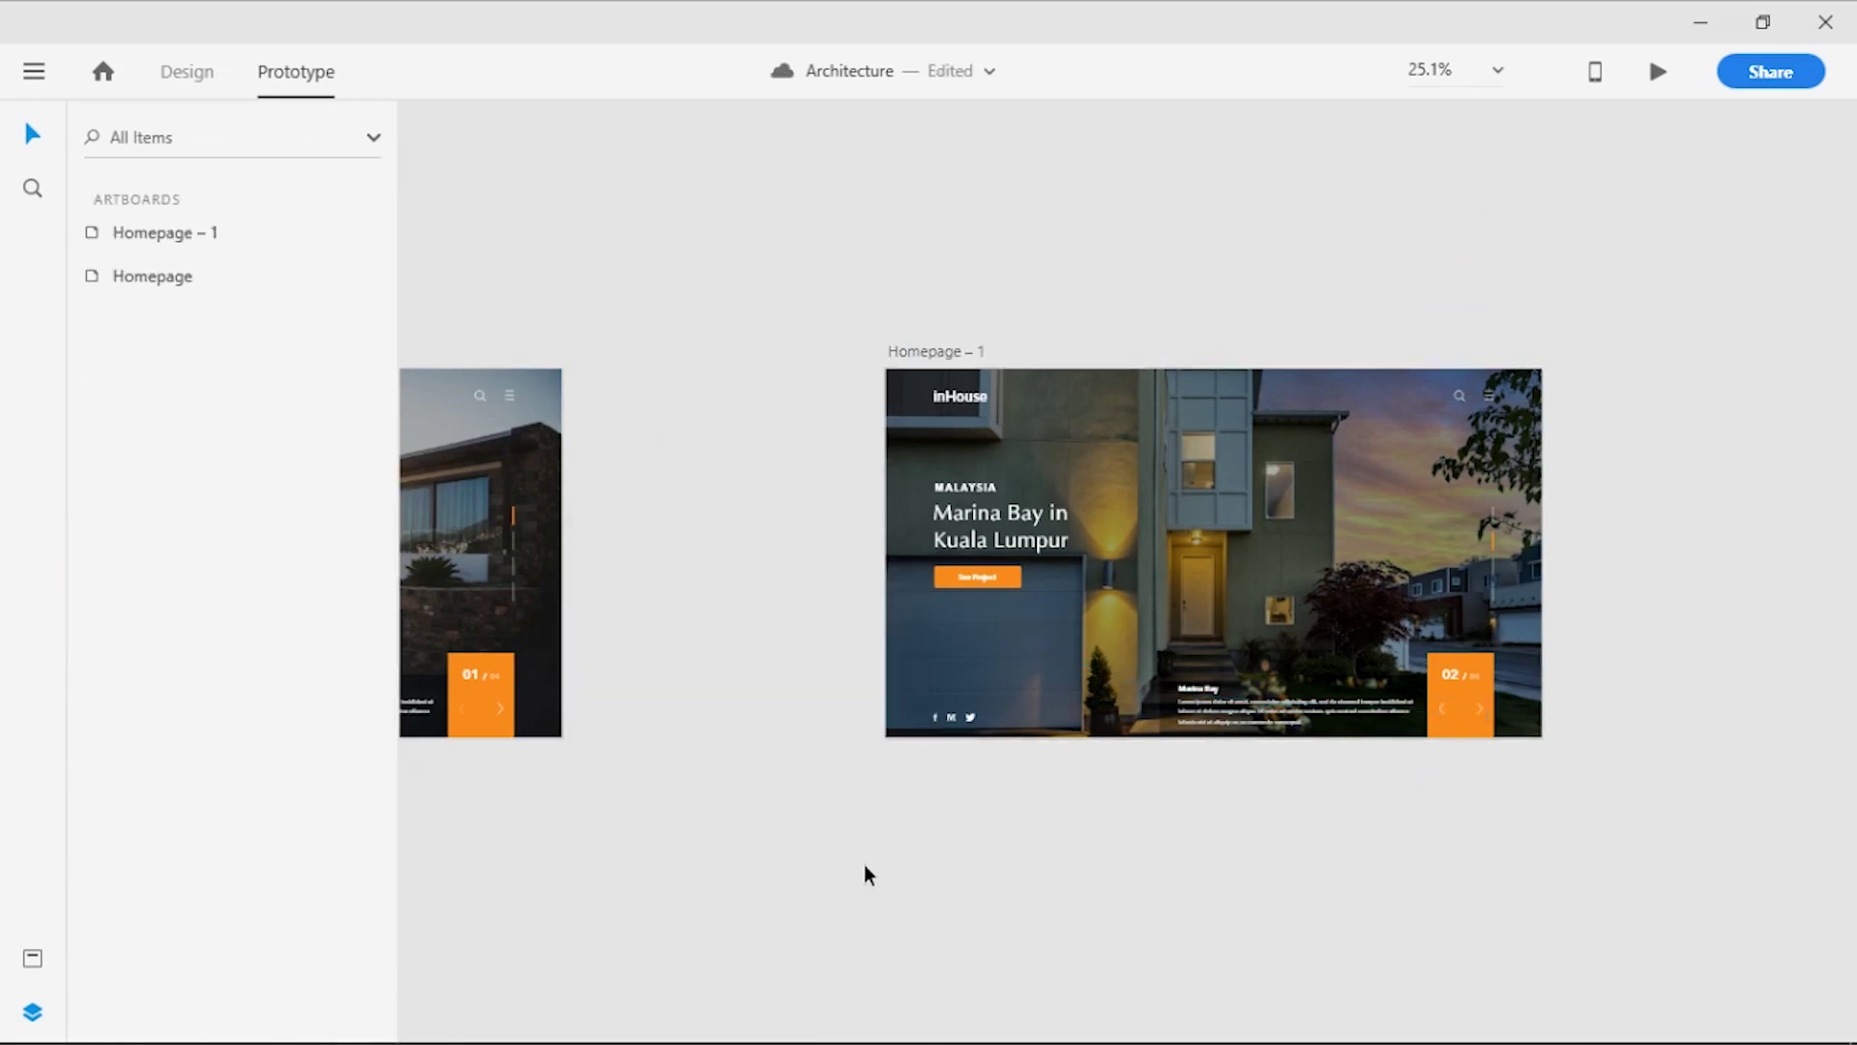
pyautogui.keyDown('ctrl'); pyautogui.scroll(-1, 871, 866); pyautogui.keyUp('ctrl')
# Link the BlueRock next arrow to Marina Bay with a Tap Auto-Animate transition and set its duration
pyautogui.click(592, 743)
pyautogui.moveTo(594, 744); pyautogui.dragTo(871, 624)
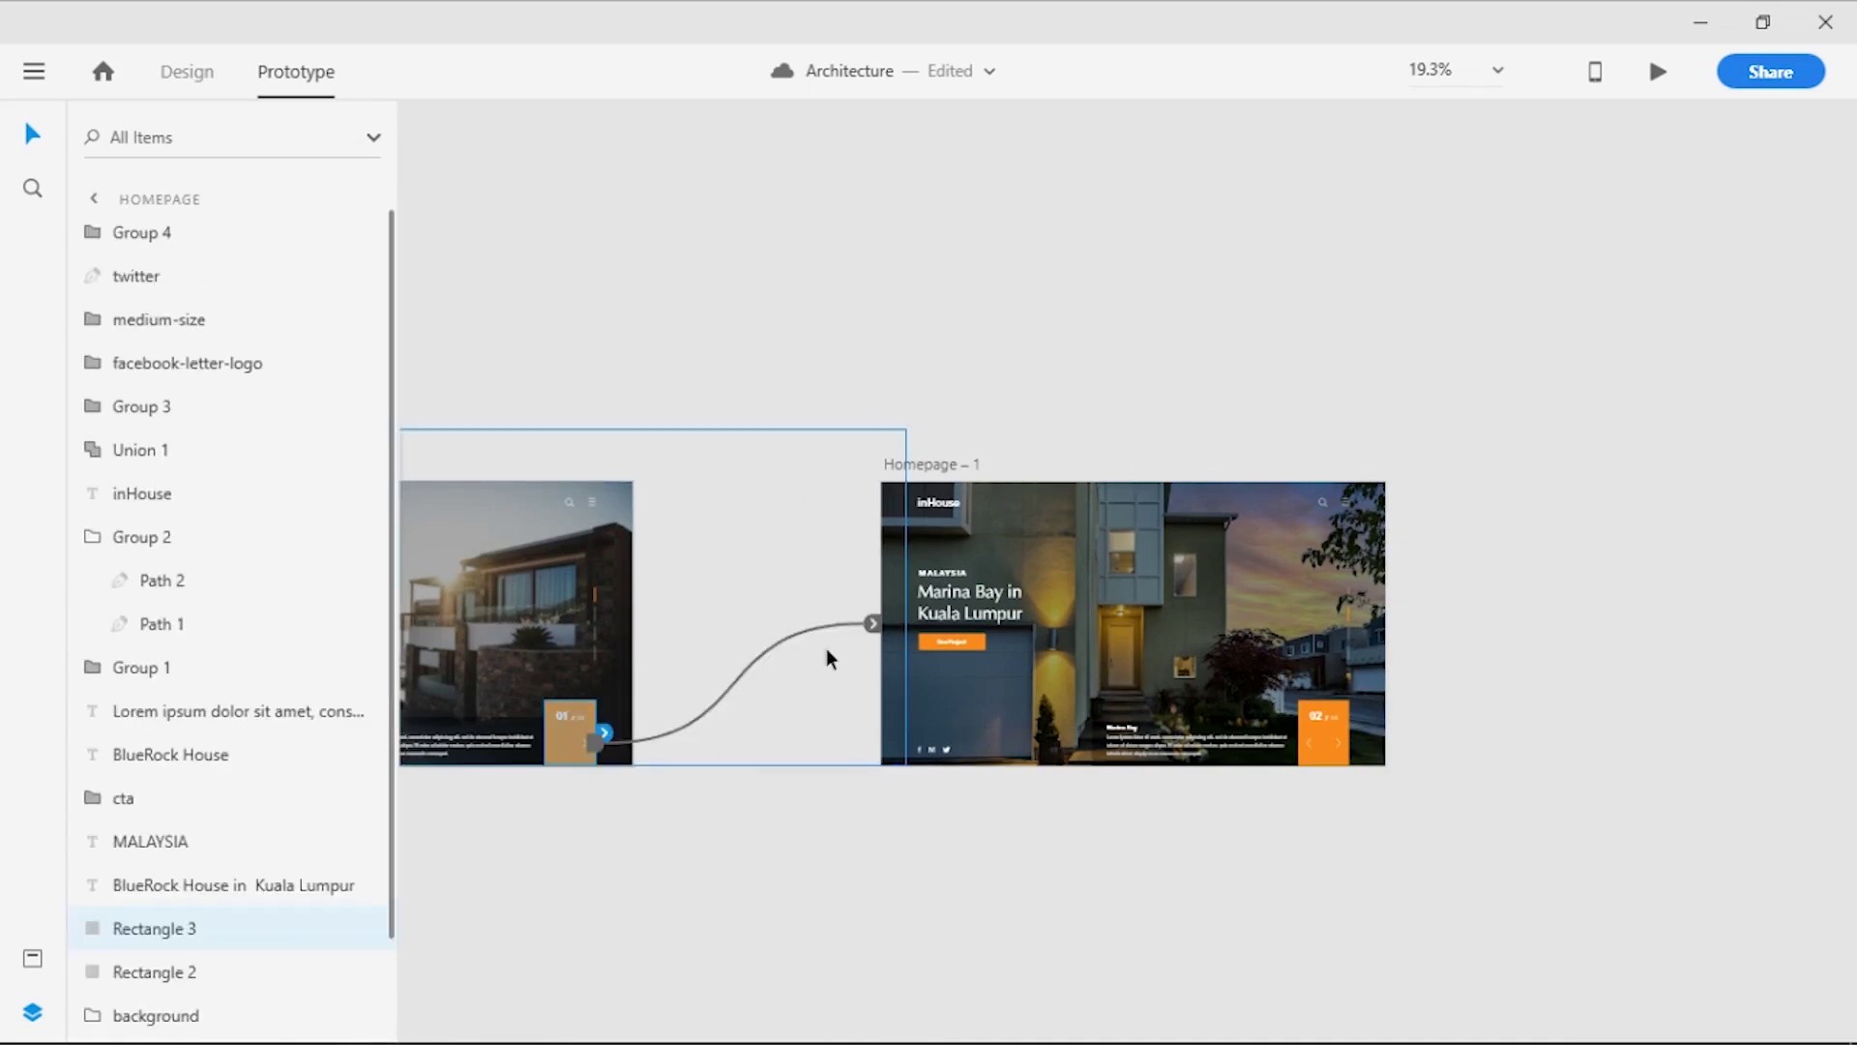
pyautogui.click(1176, 1010)
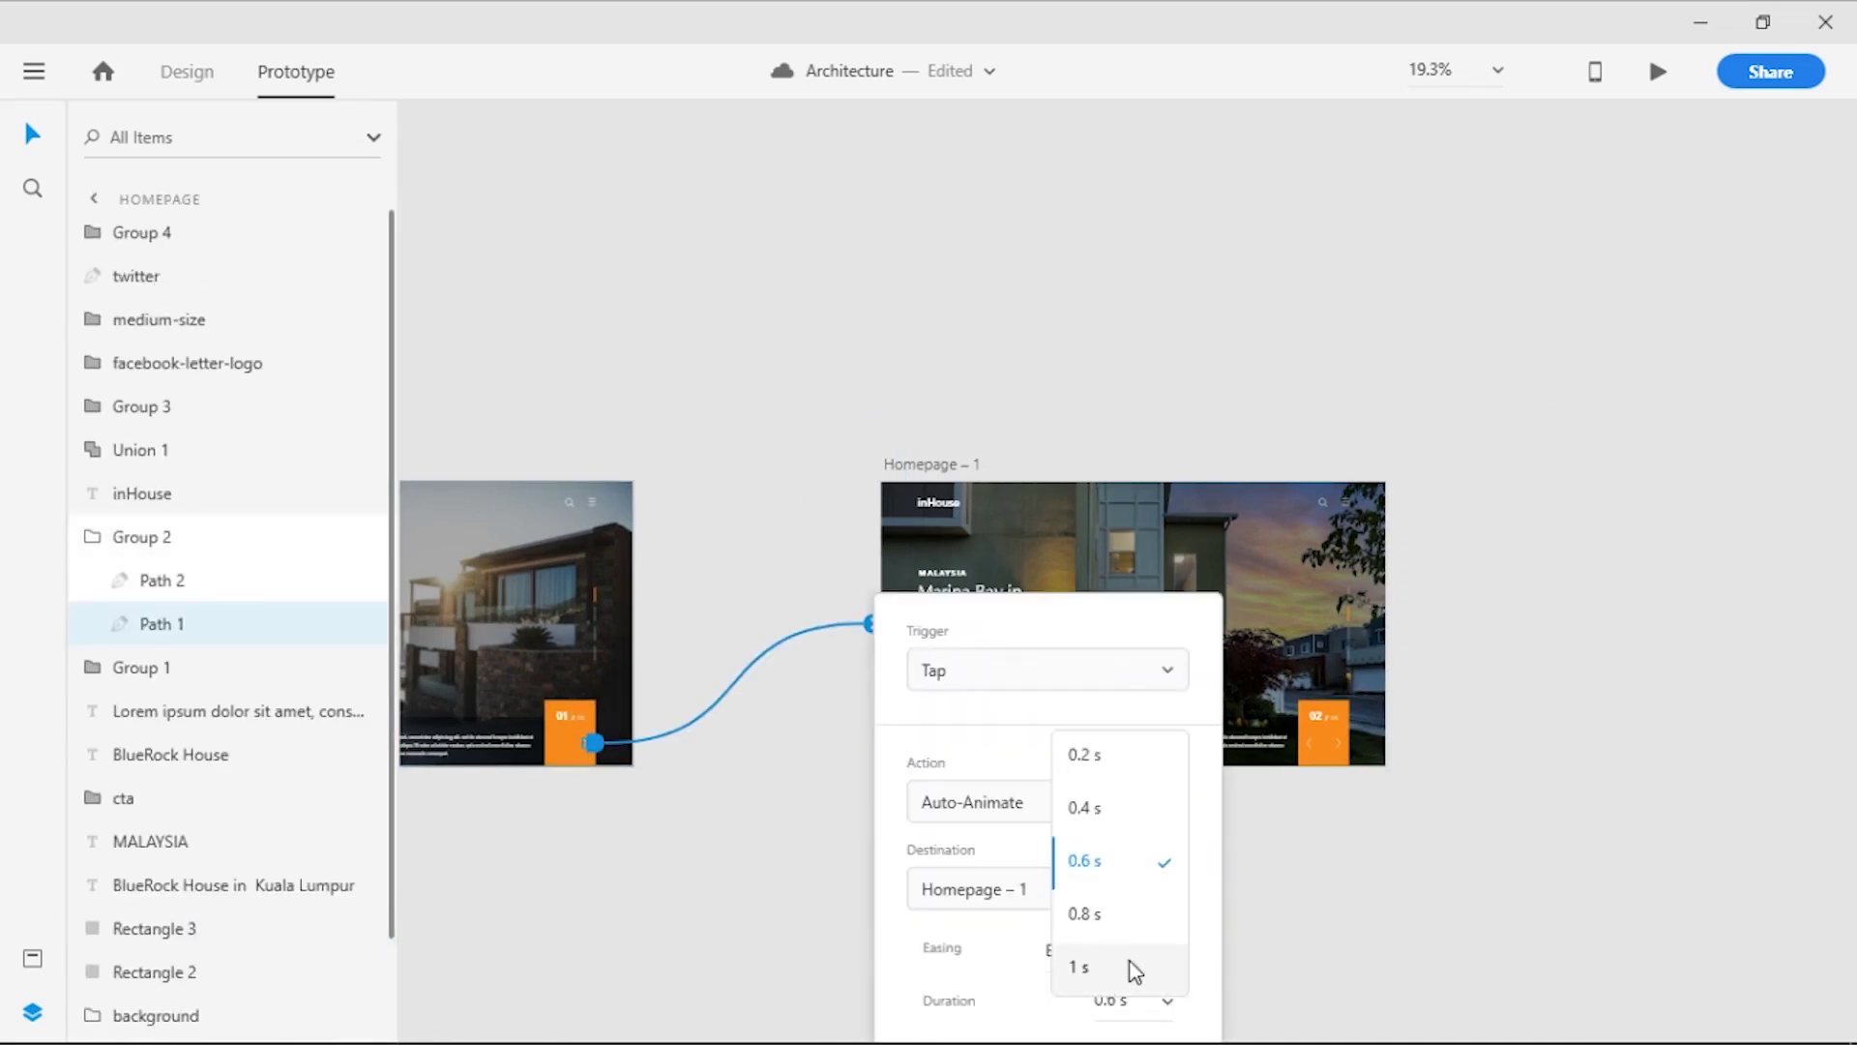
pyautogui.click(1132, 967)
pyautogui.click(655, 891)
pyautogui.keyDown('ctrl'); pyautogui.scroll(-1, 655, 891); pyautogui.keyUp('ctrl')
pyautogui.keyDown('ctrl'); pyautogui.scroll(-1, 1018, 888); pyautogui.keyUp('ctrl')
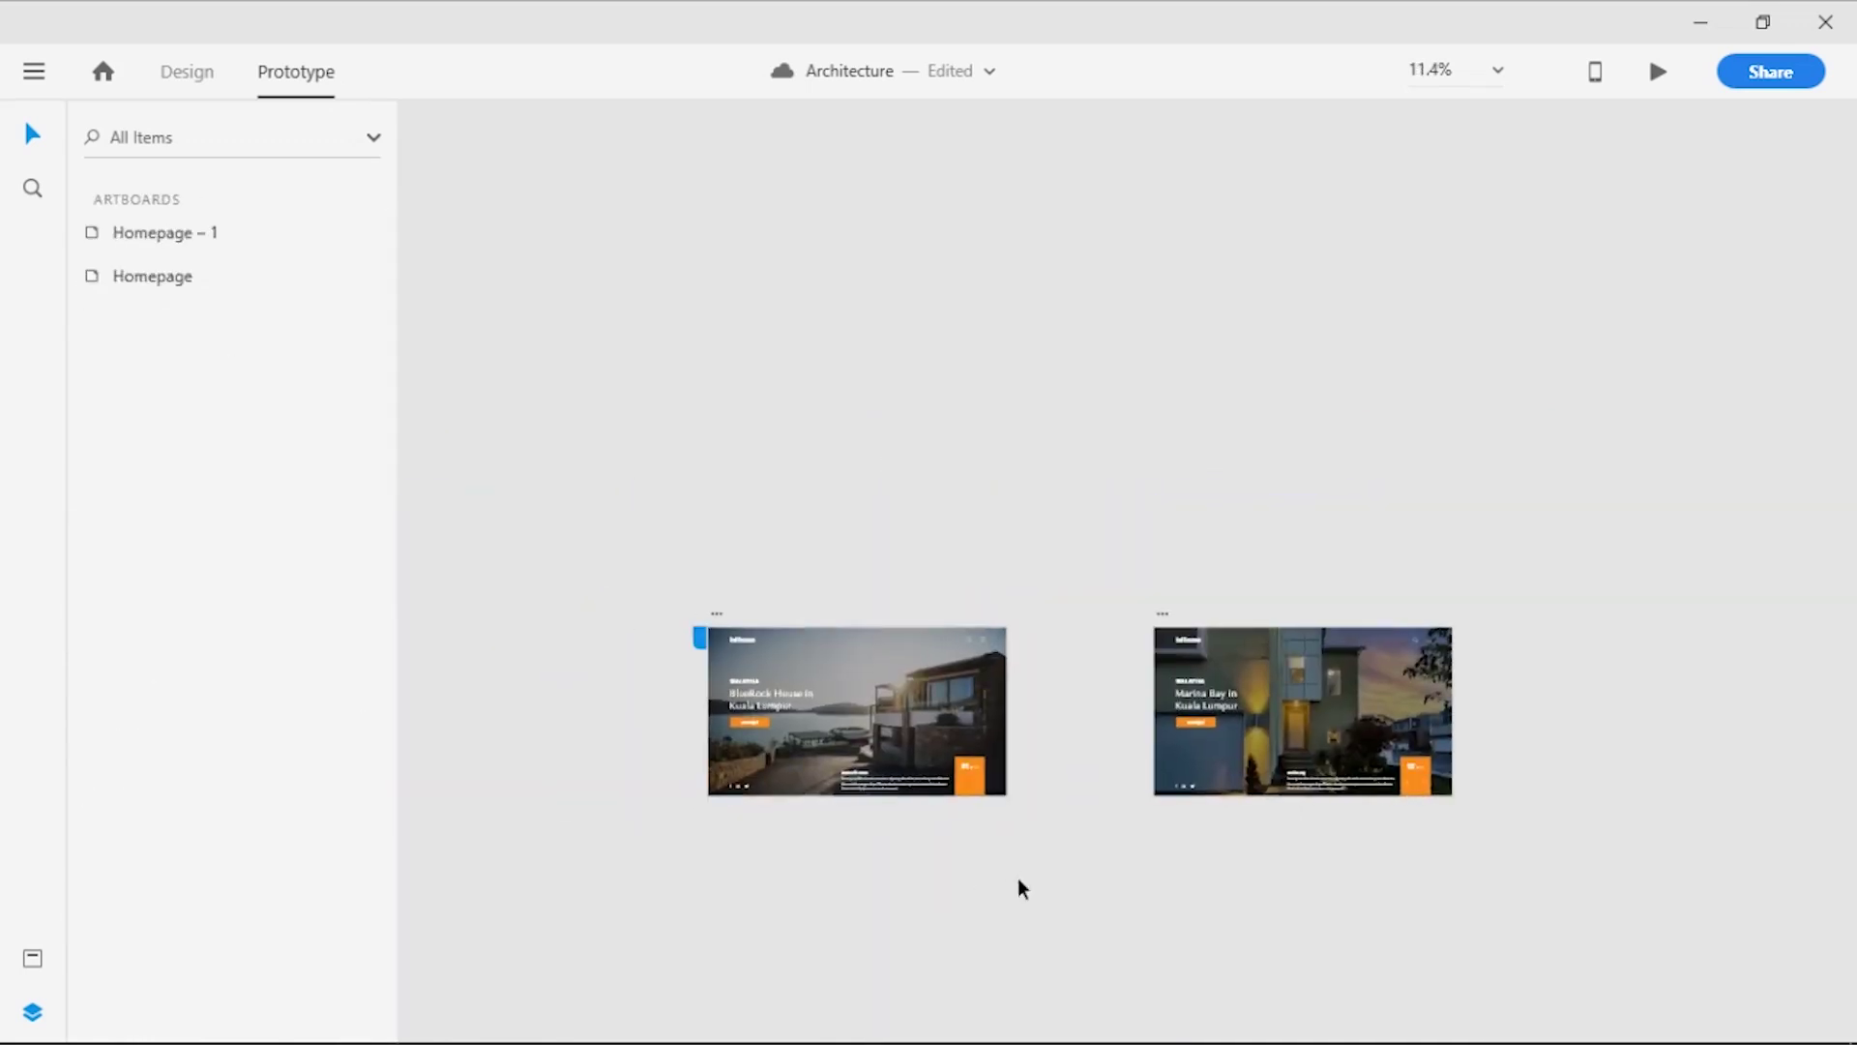
pyautogui.click(705, 612)
# Open a maximized Desktop Preview, advance to Marina Bay, then return to BlueRock House
pyautogui.click(1656, 73)
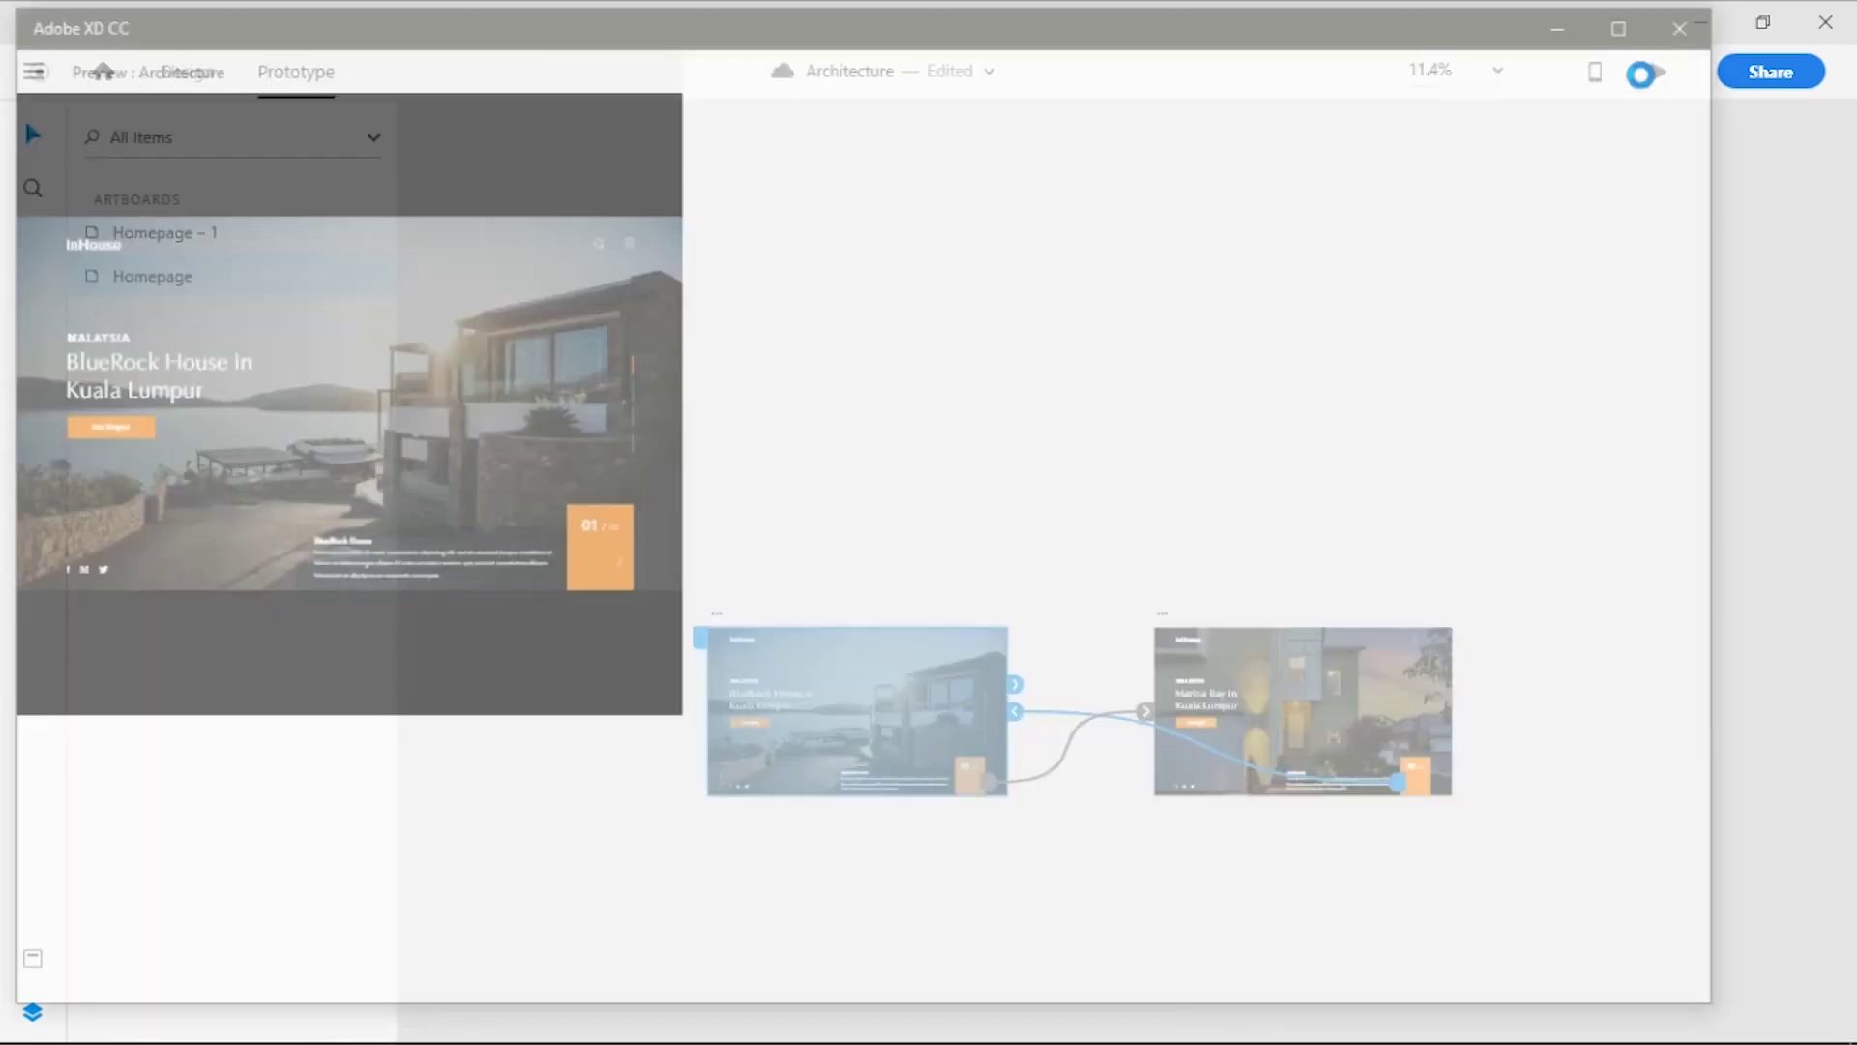
pyautogui.click(1645, 24)
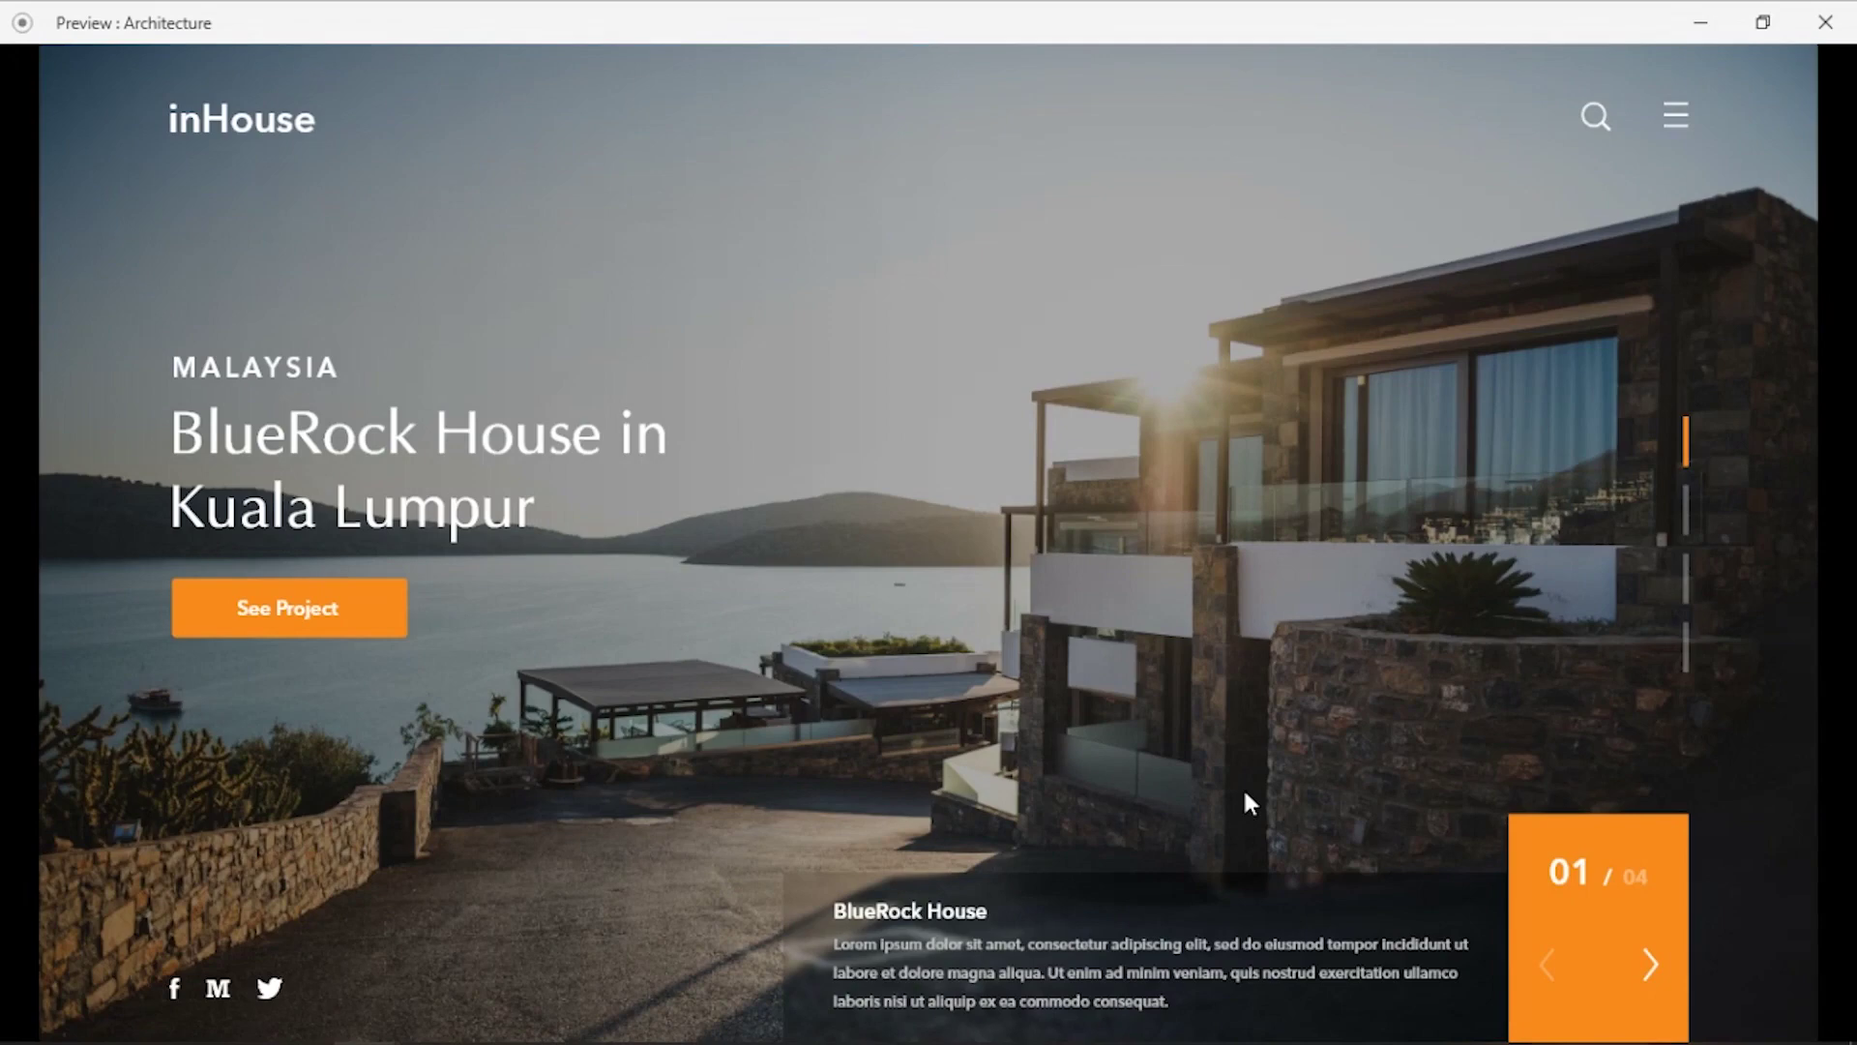
pyautogui.click(1656, 970)
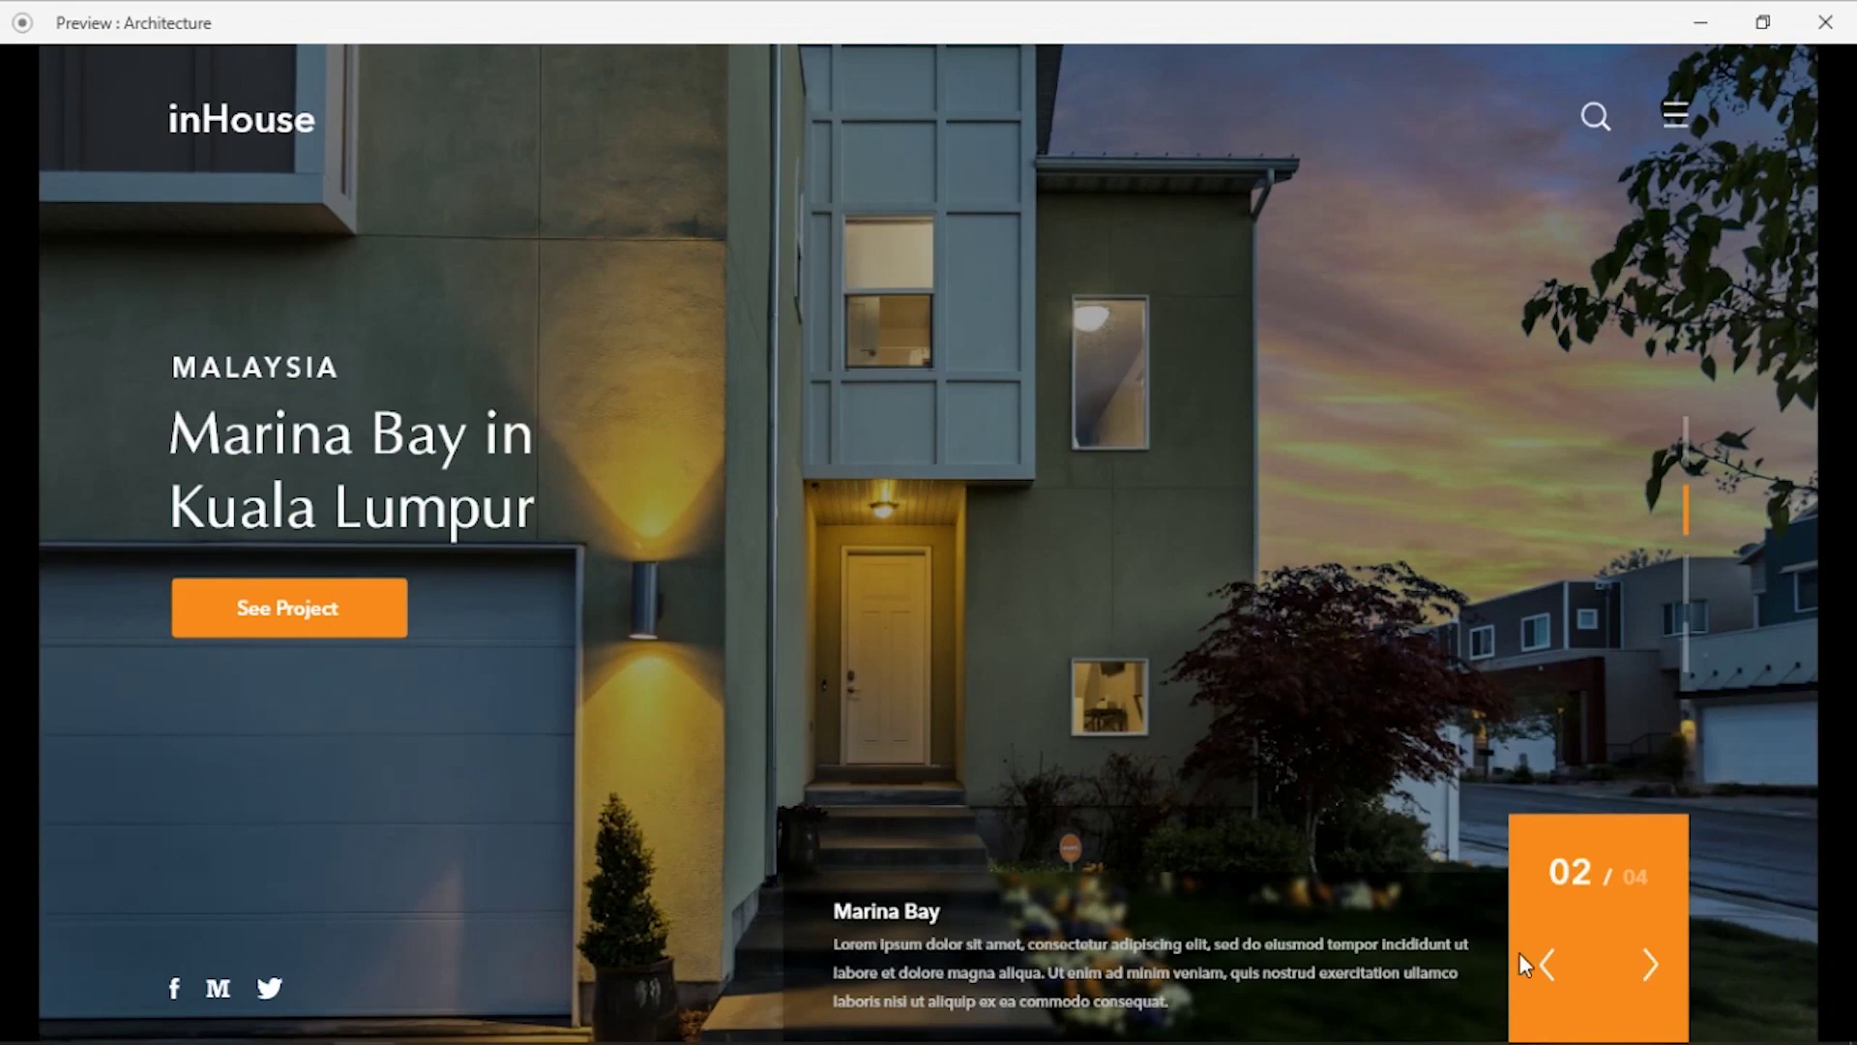
pyautogui.click(1547, 968)
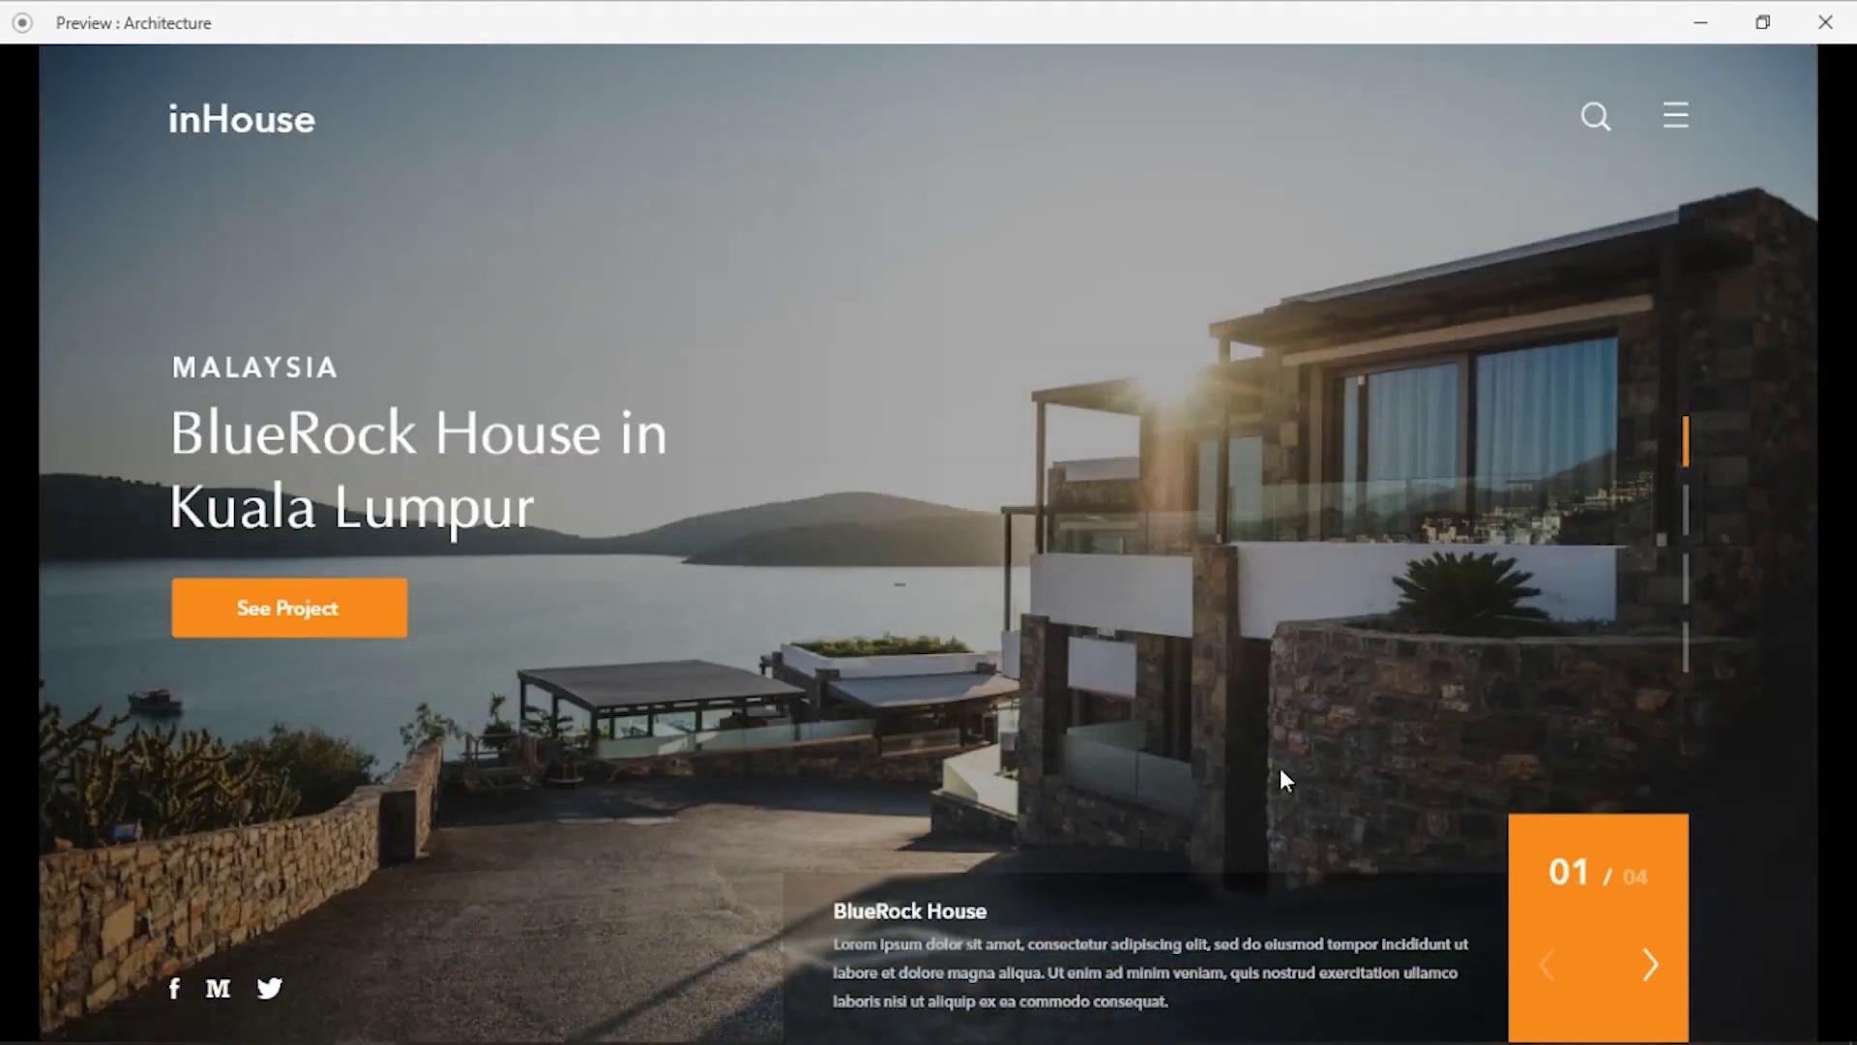